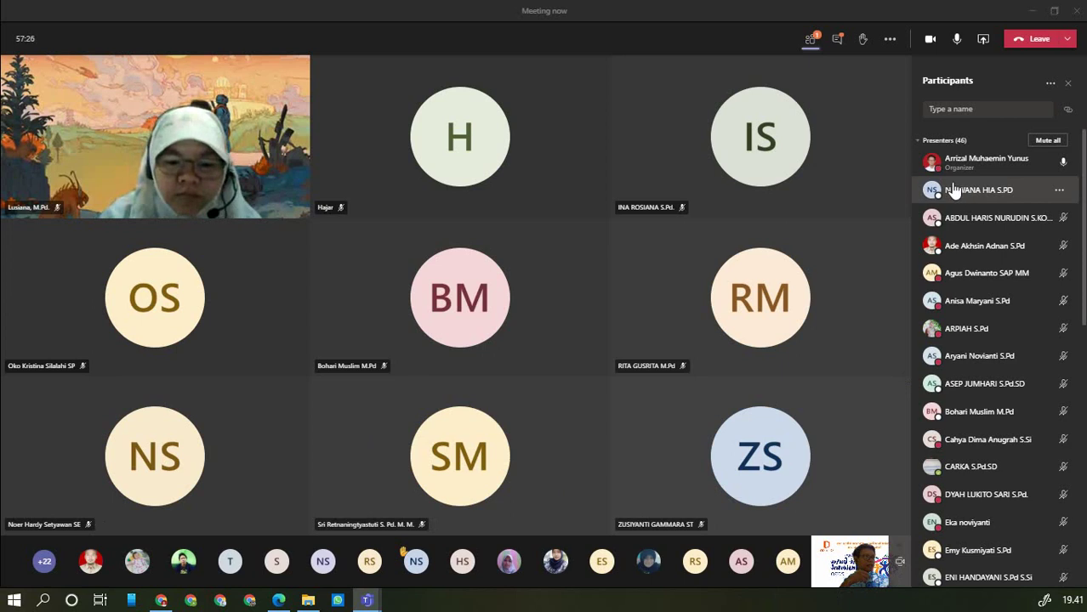
Share Screen #2 from the Desktop options with the meeting participants
left_click(978, 49)
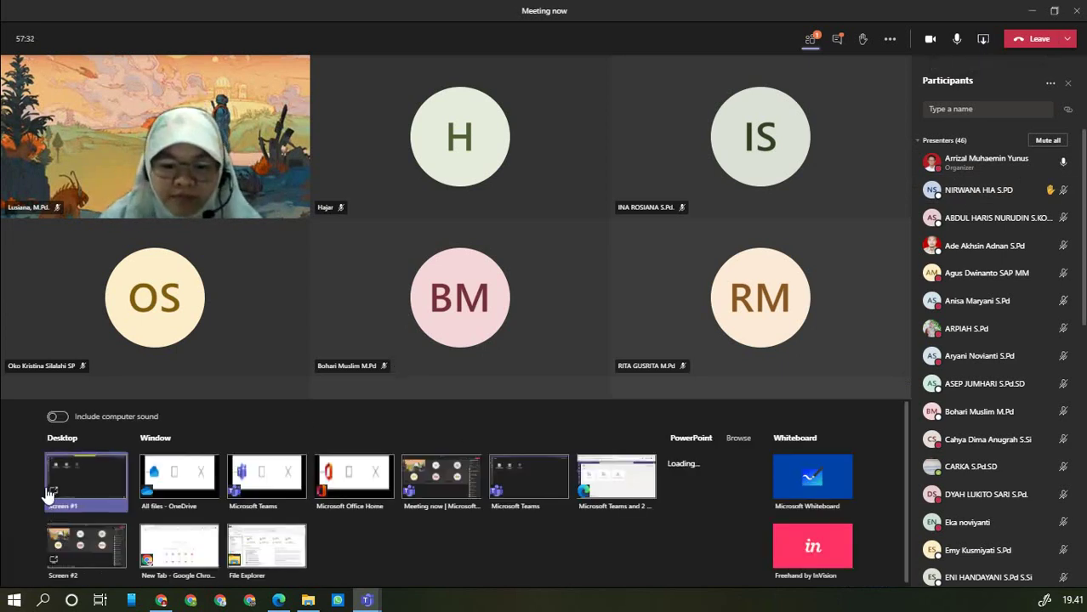
left_click(82, 567)
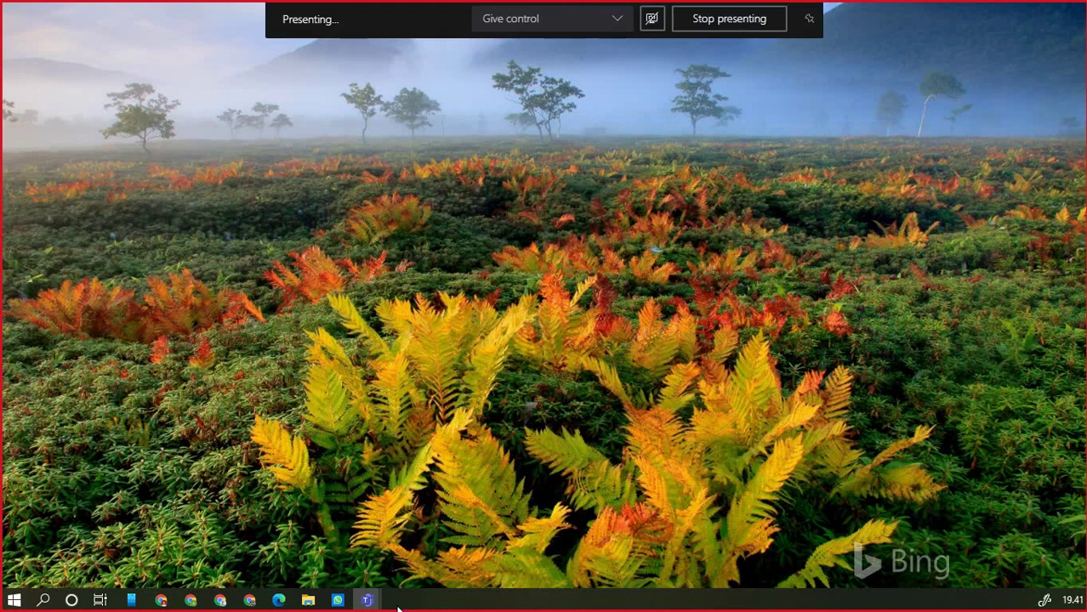
Enlarge the Teams app with Ctrl+= and maximize its window on the Teams page
mouse_move(366, 600)
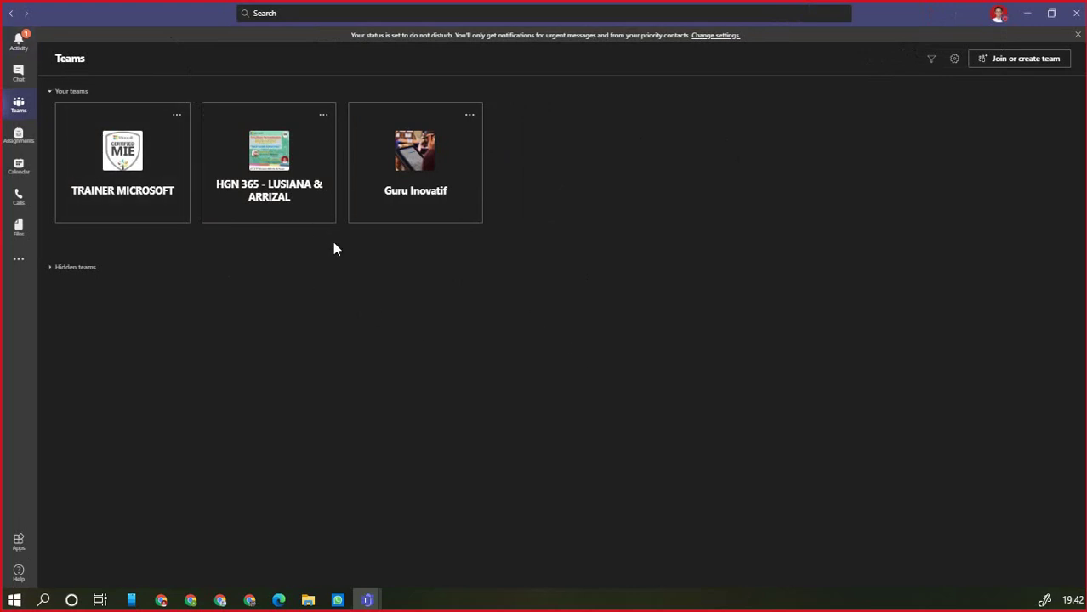
key("ctrl+equal")
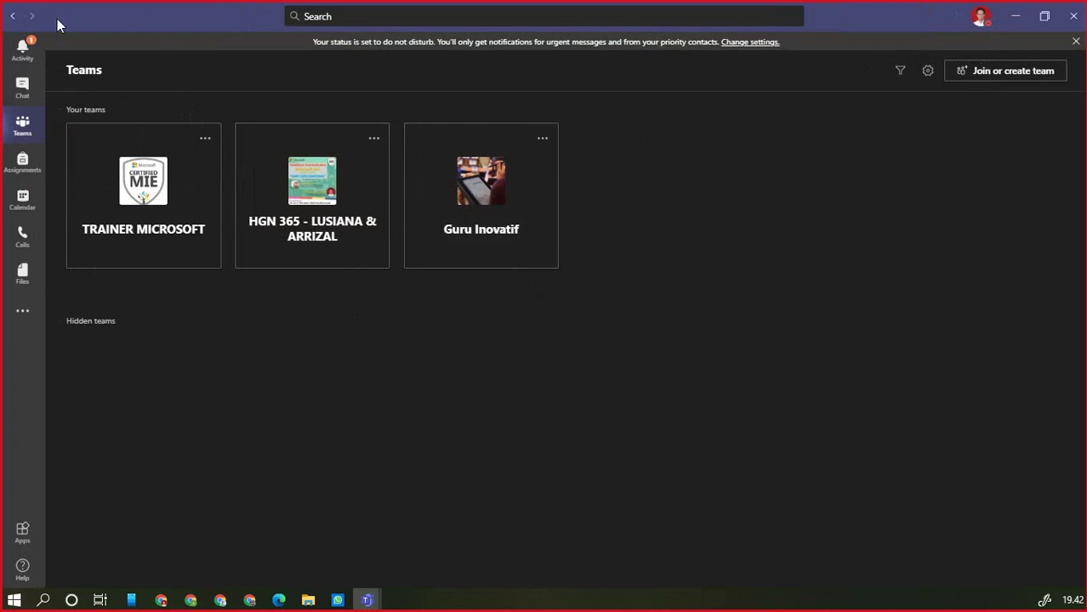
double_click(889, 21)
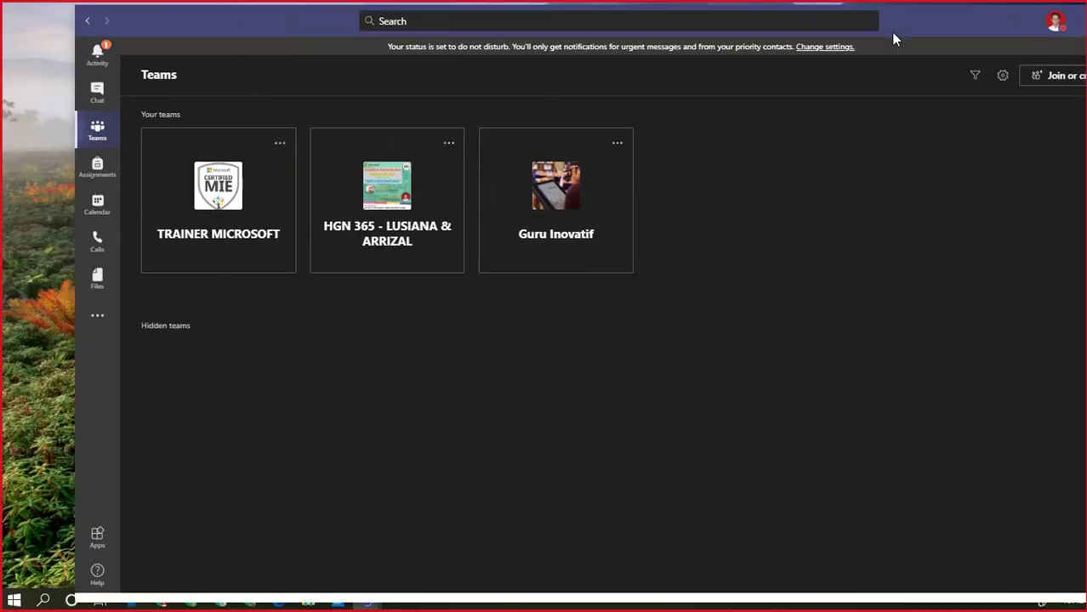
double_click(837, 35)
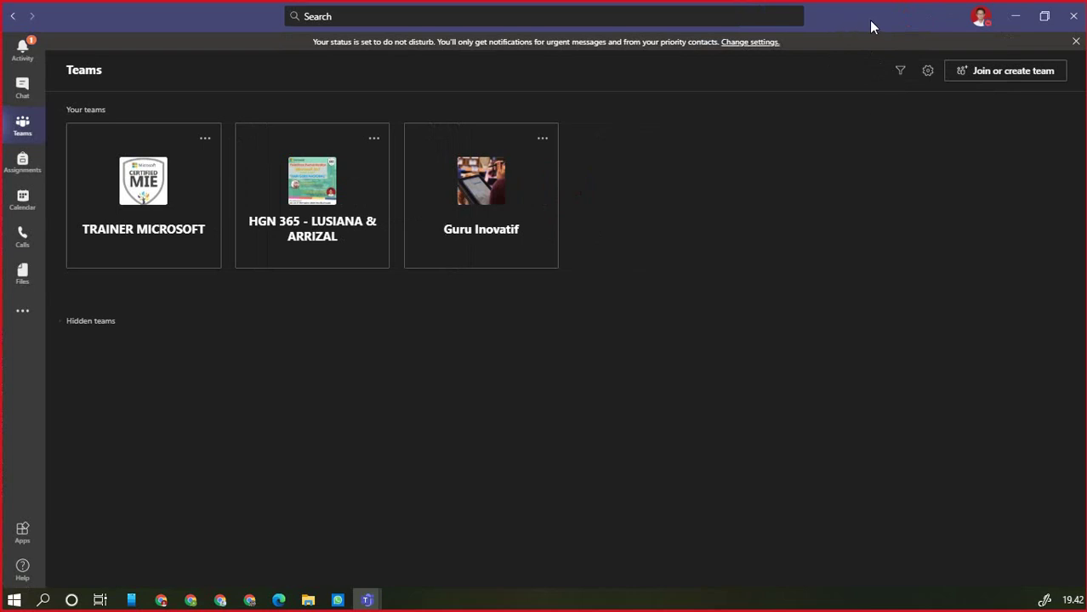
left_click_drag(897, 23, 853, 49)
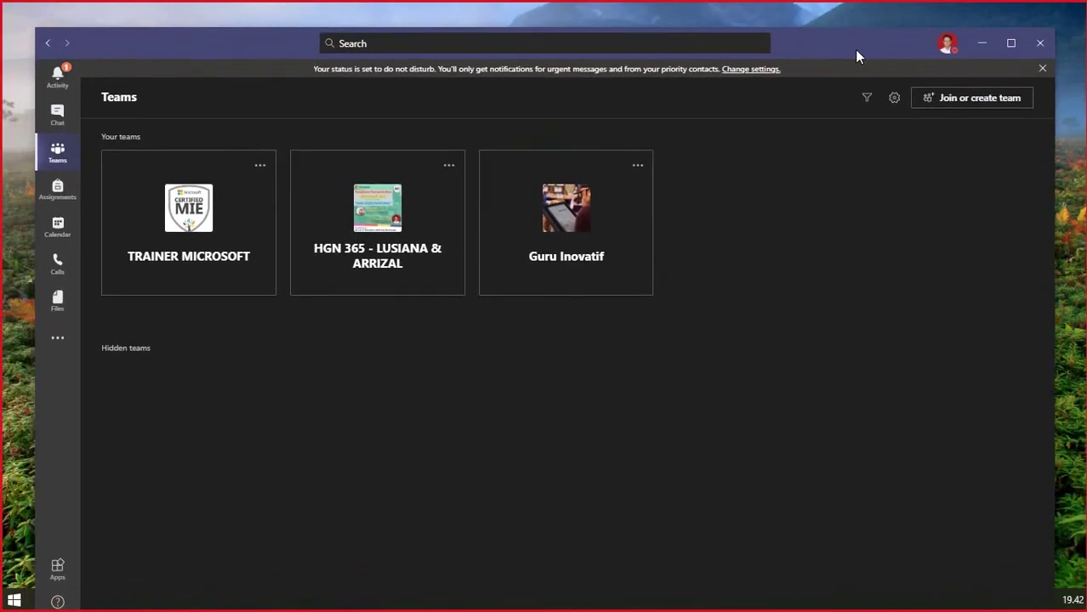
double_click(856, 51)
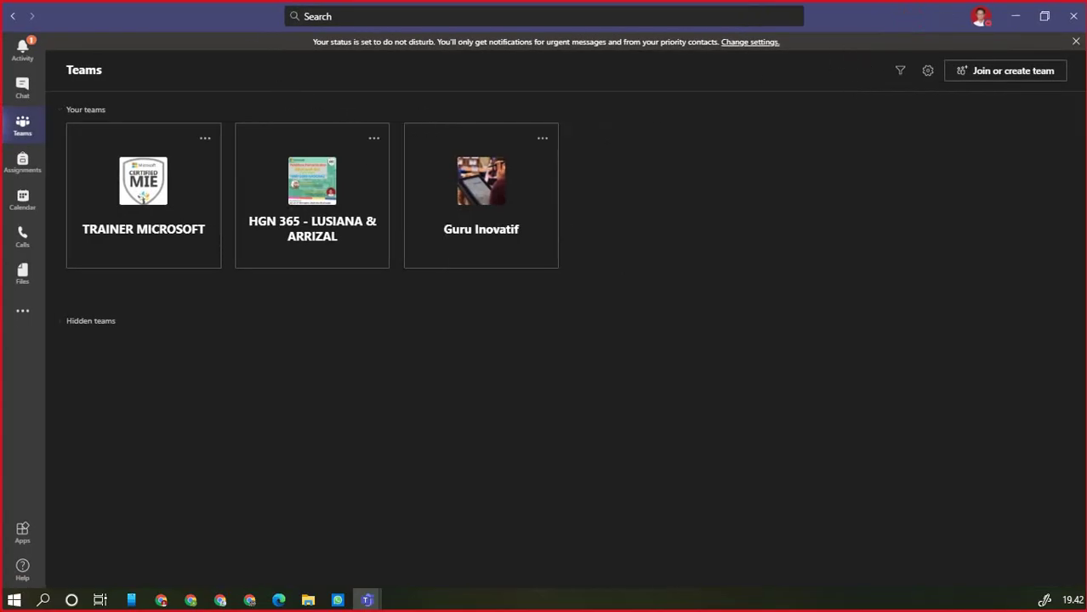
Tile the Teams desktop app on the left half and Teams web in Edge on the right half
left_click(278, 600)
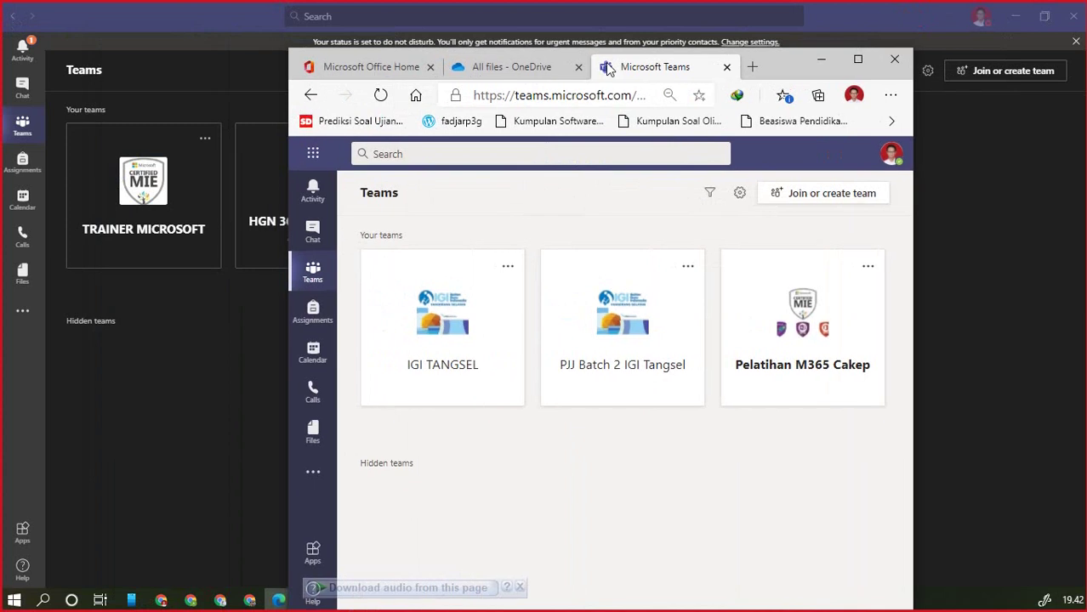
left_click(855, 62)
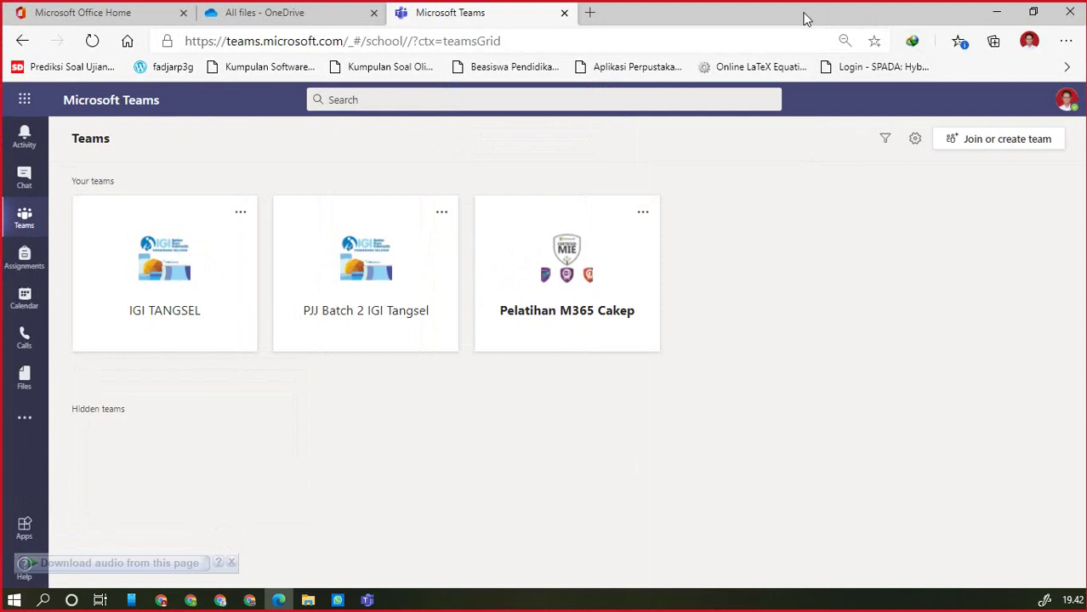
left_click(1032, 12)
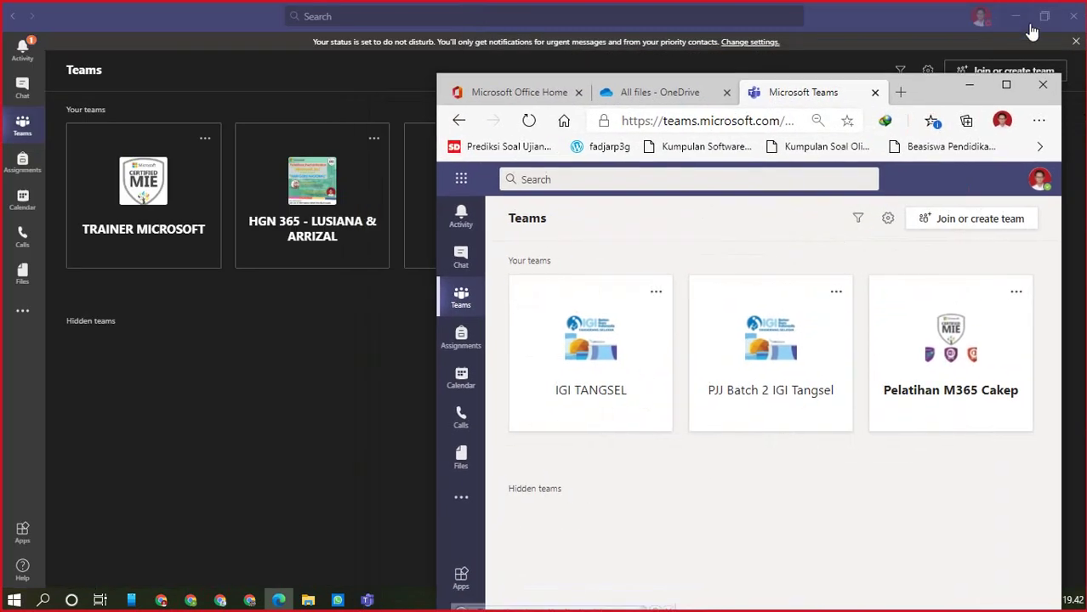
left_click(1041, 17)
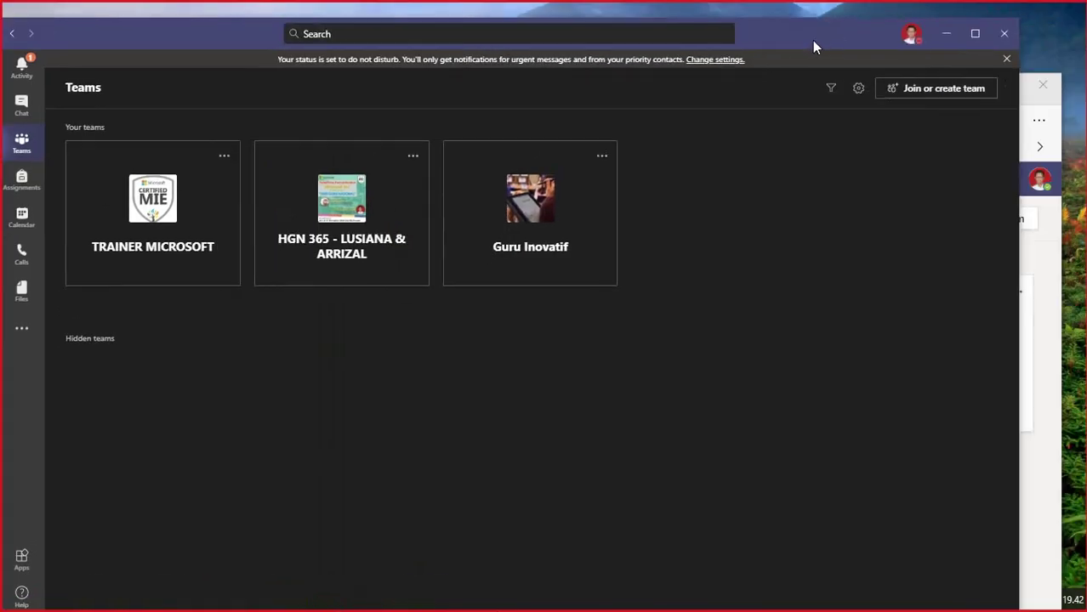
left_click_drag(812, 40, 822, 29)
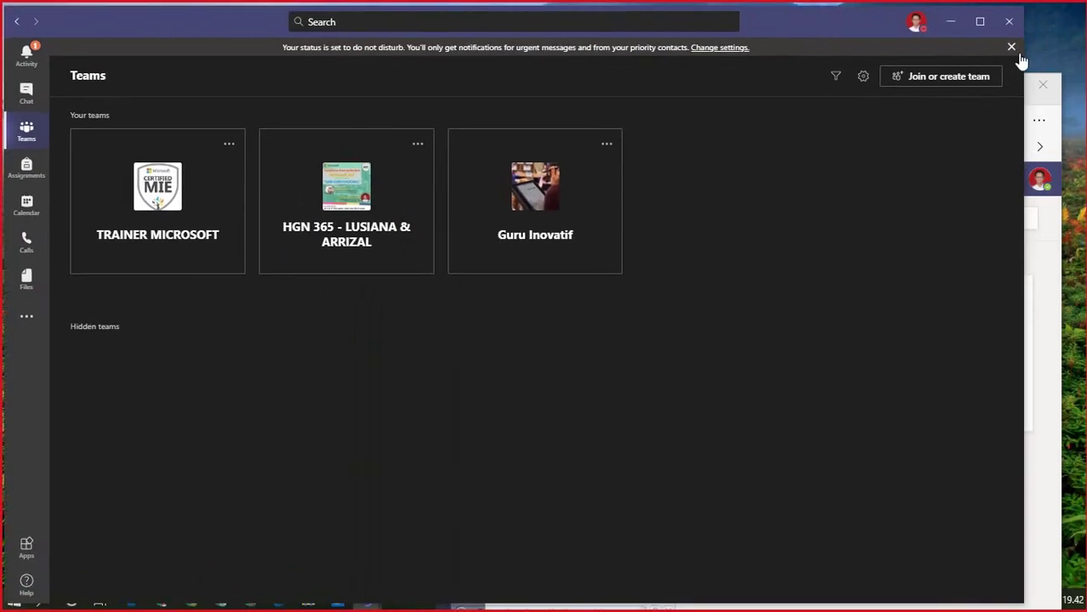
left_click_drag(1024, 57, 511, 65)
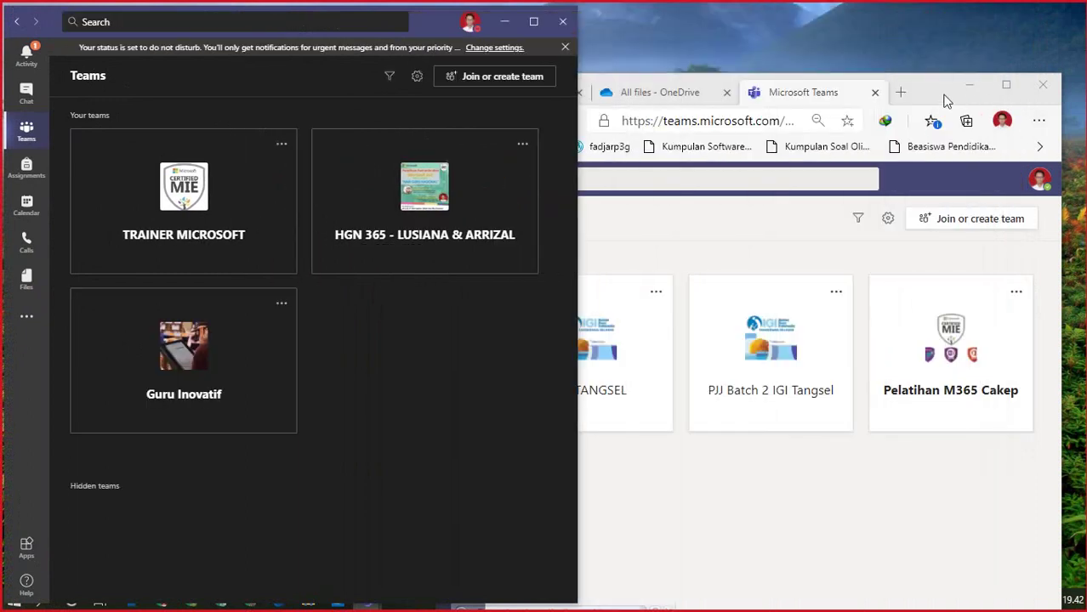
left_click_drag(944, 98, 964, 7)
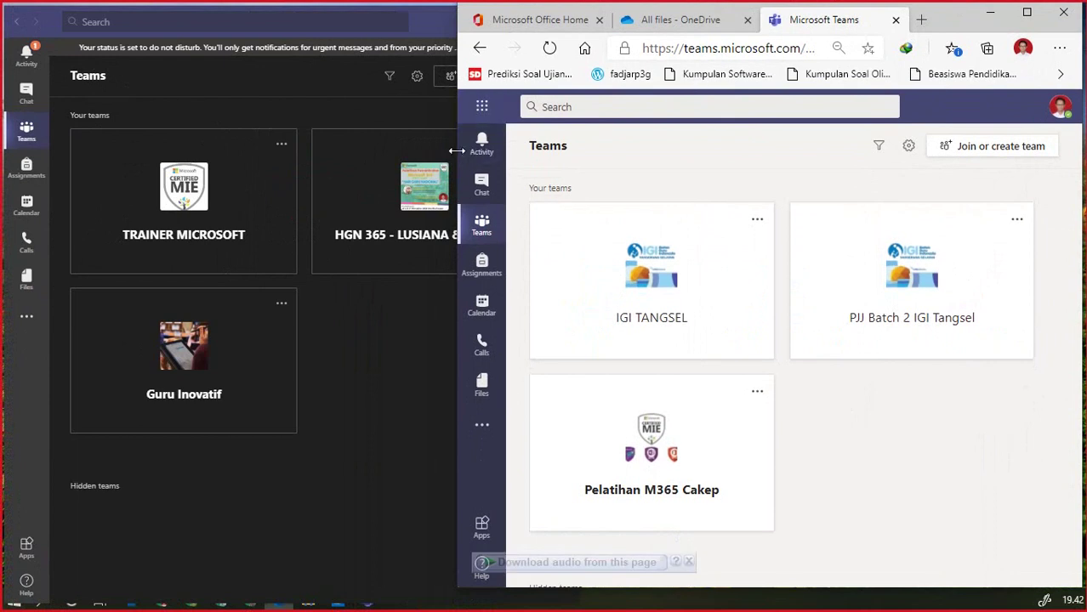
left_click_drag(457, 153, 582, 155)
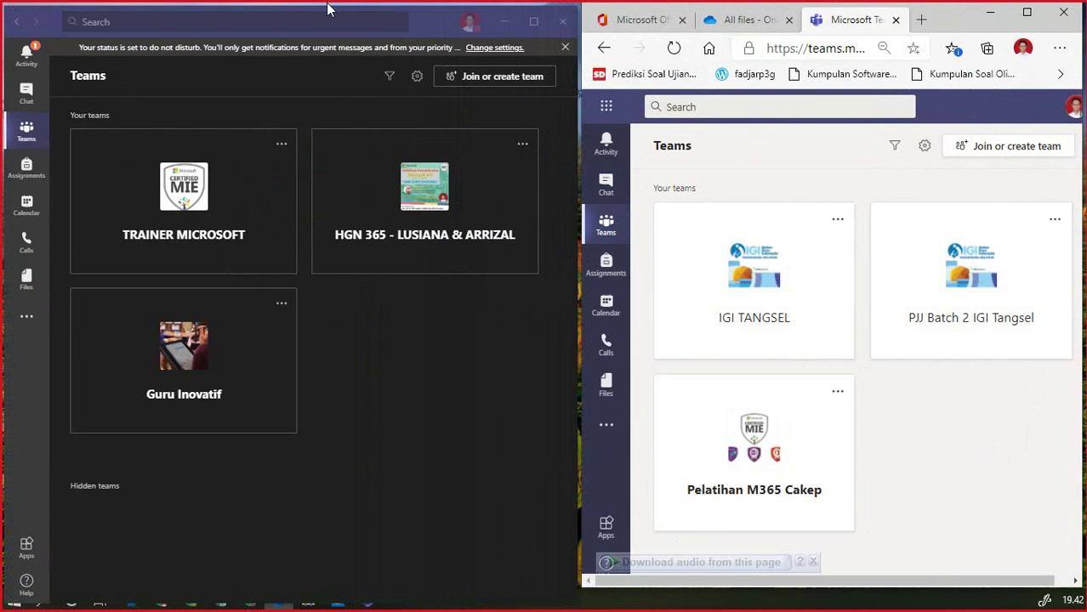
left_click(430, 7)
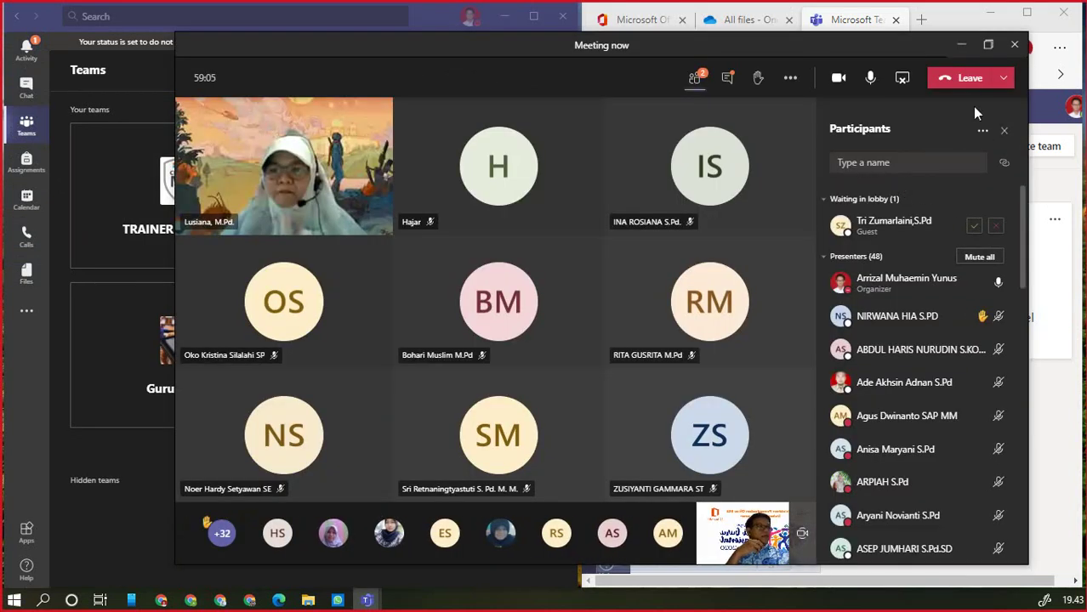
Admit the lobby guest, then reposition and minimize the meeting window
left_click(901, 81)
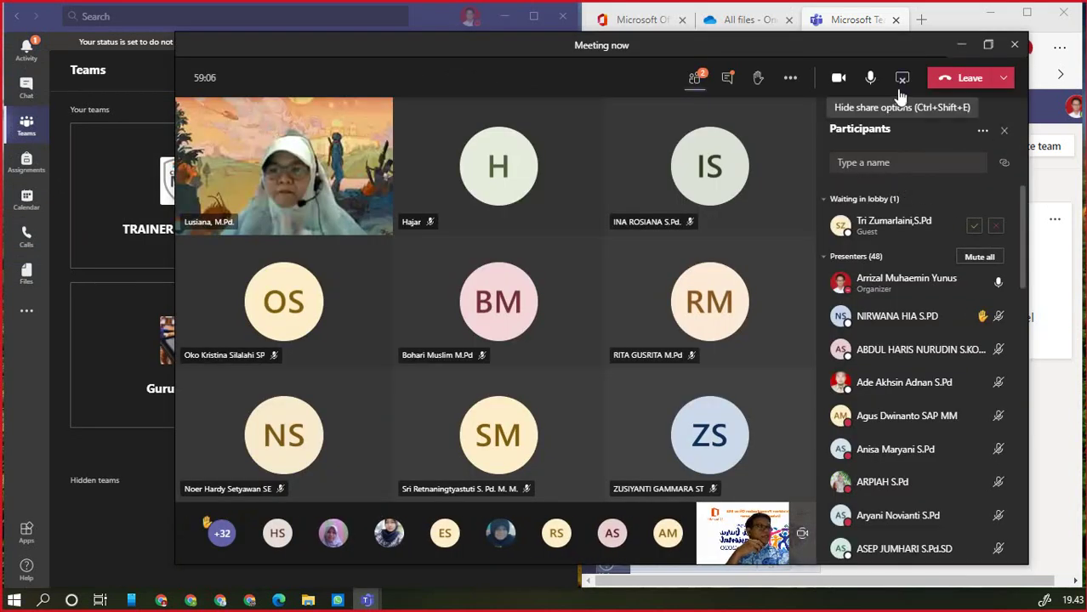
left_click(974, 225)
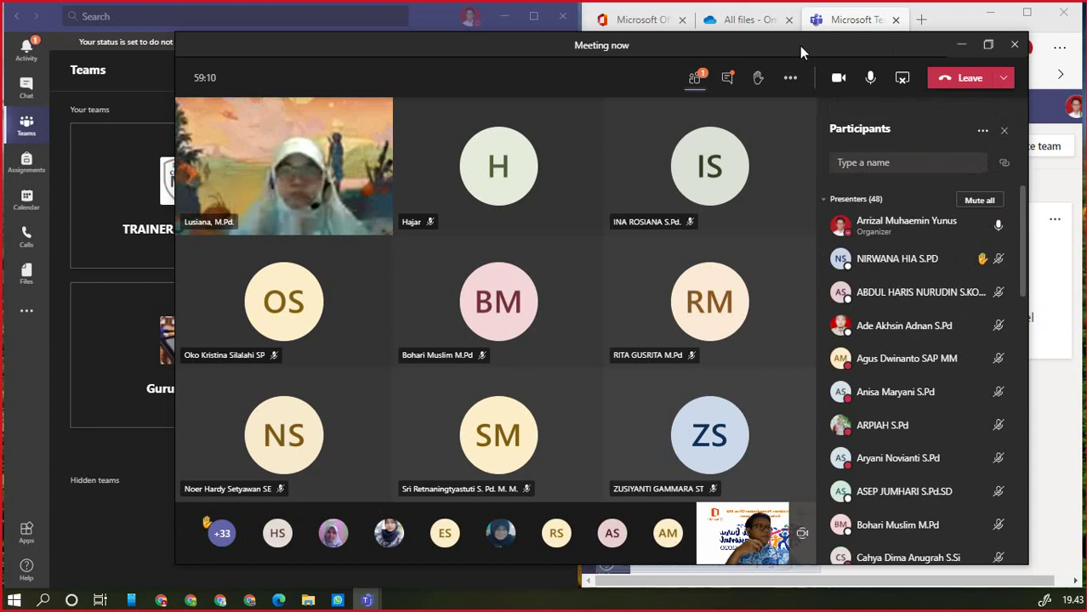
left_click_drag(800, 46, 773, 52)
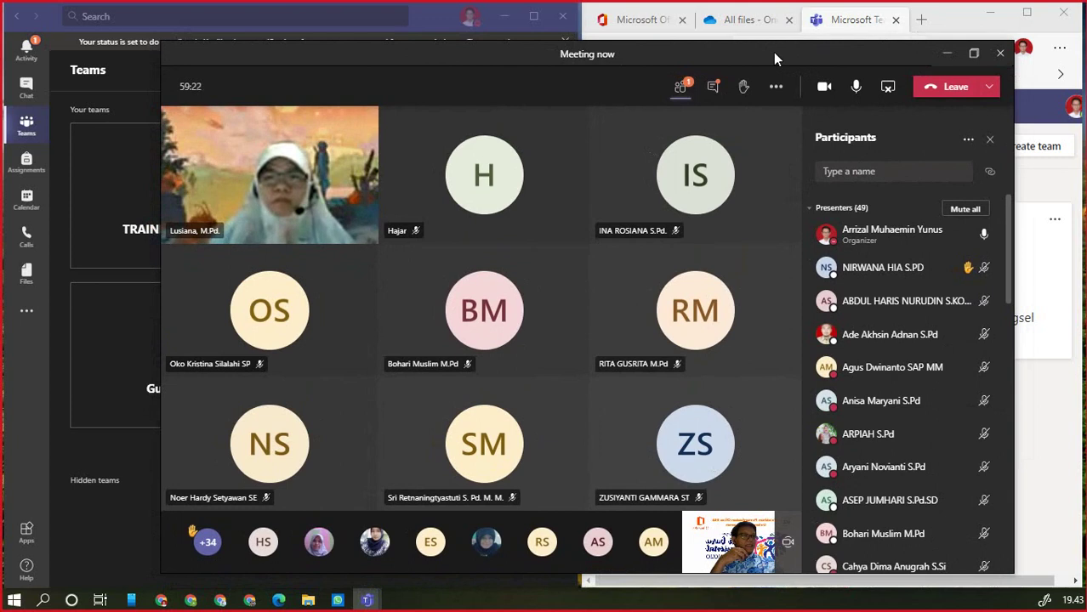
mouse_move(773, 52)
left_mouse_down()
mouse_move(751, 58)
mouse_move(780, 57)
left_mouse_up()
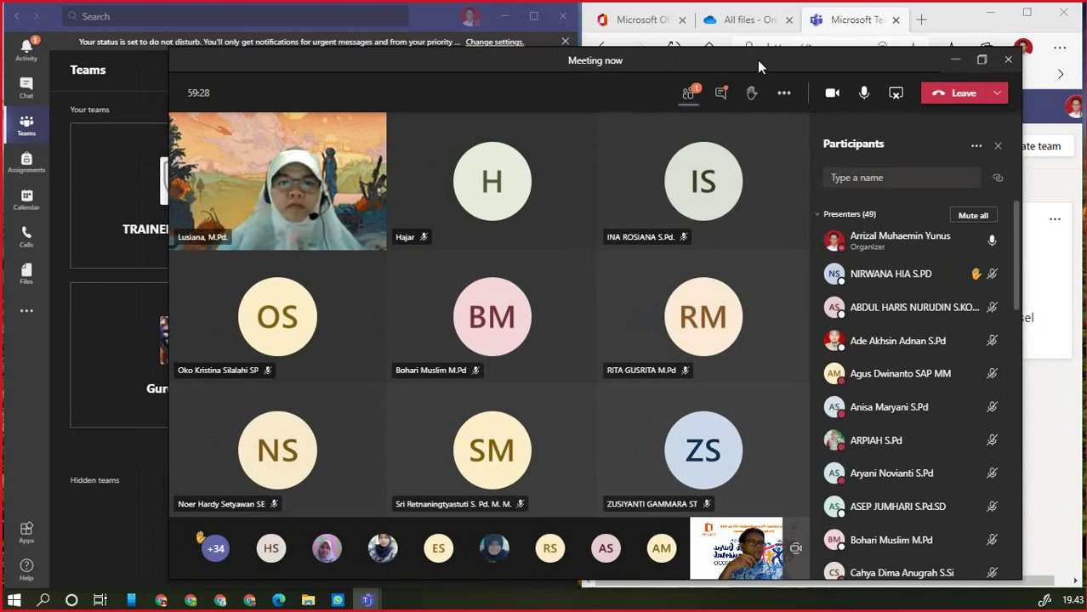
left_click_drag(793, 62, 769, 51)
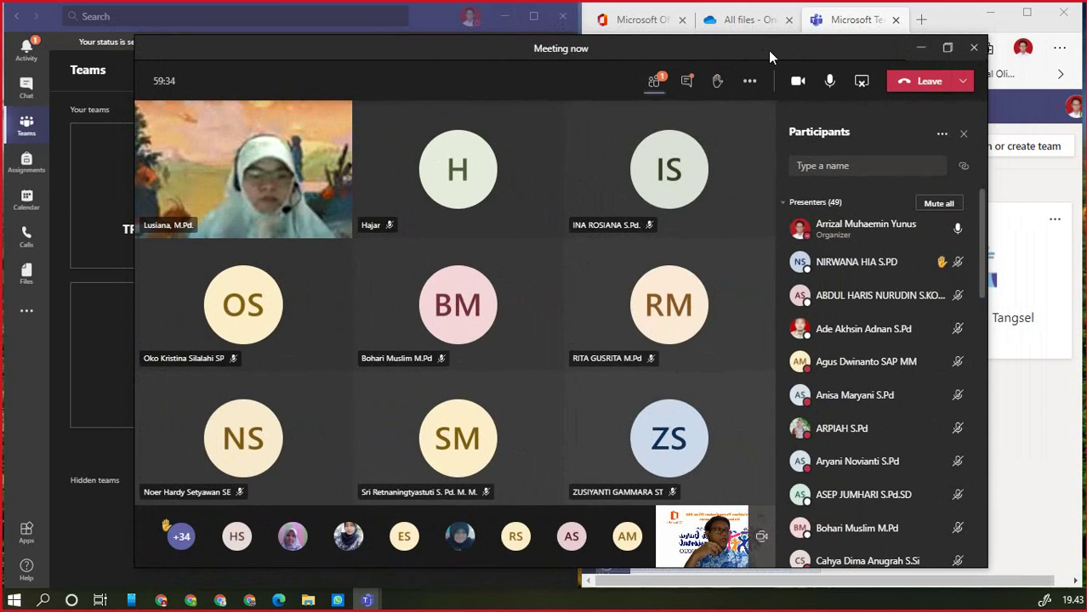
left_click(920, 48)
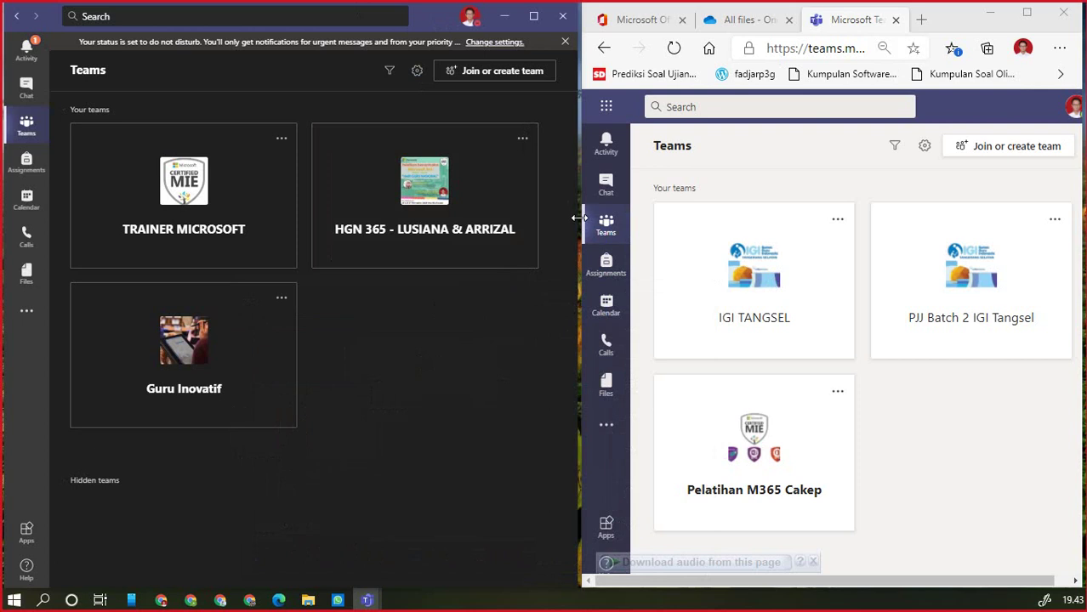
left_click(930, 425)
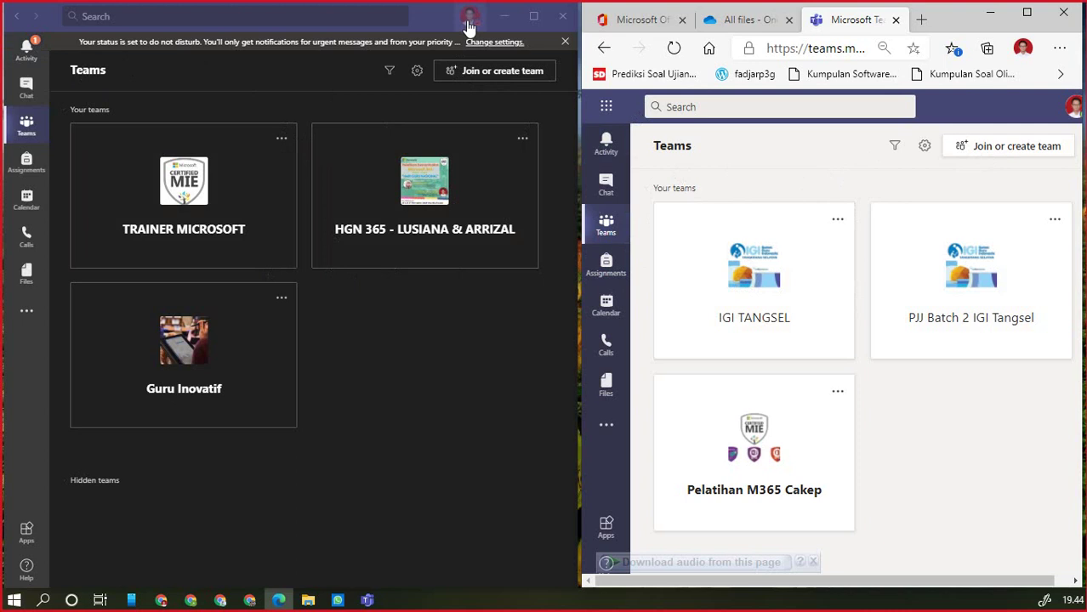
left_click(467, 21)
left_click(468, 18)
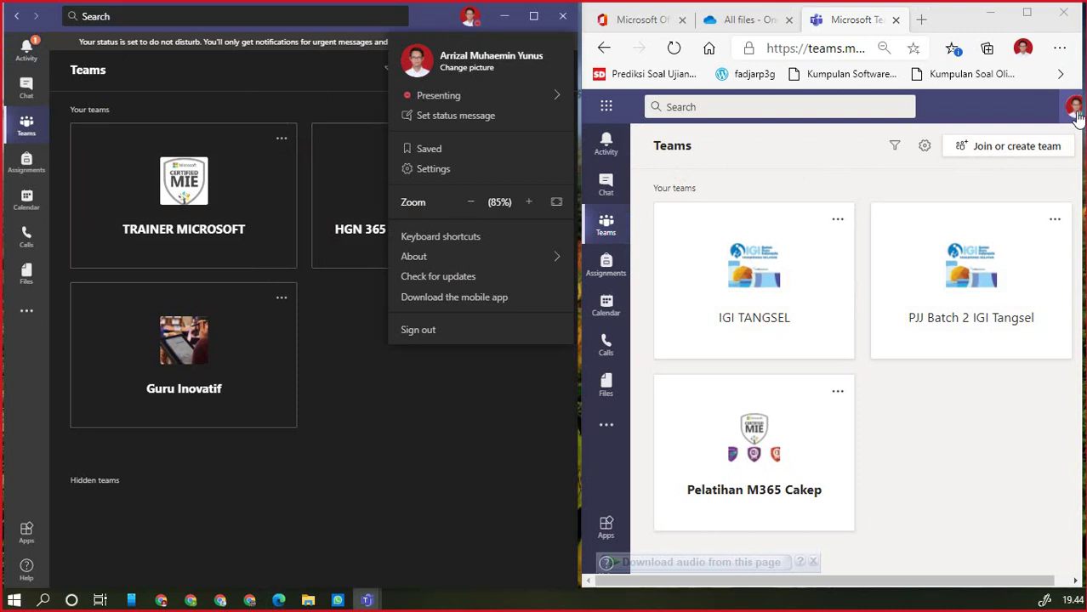
left_click(1075, 108)
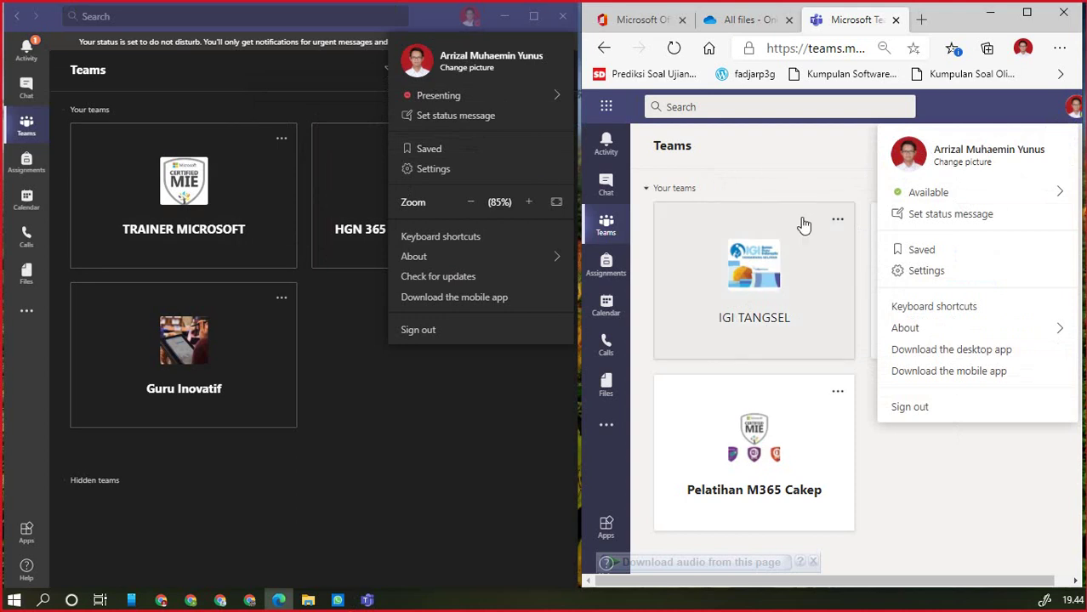
left_click(844, 156)
left_click(351, 87)
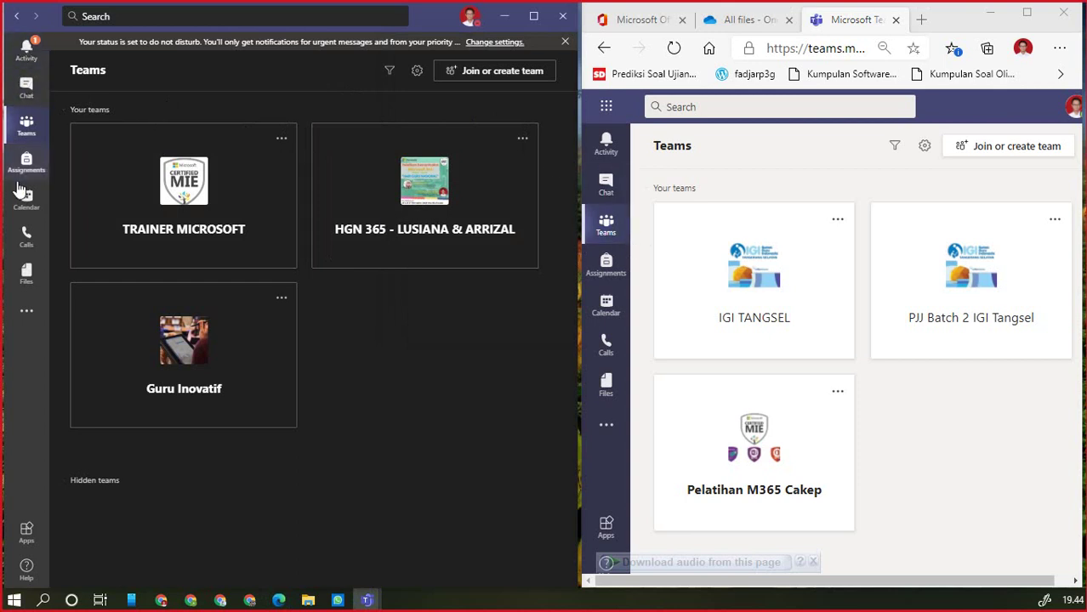
left_click(647, 19)
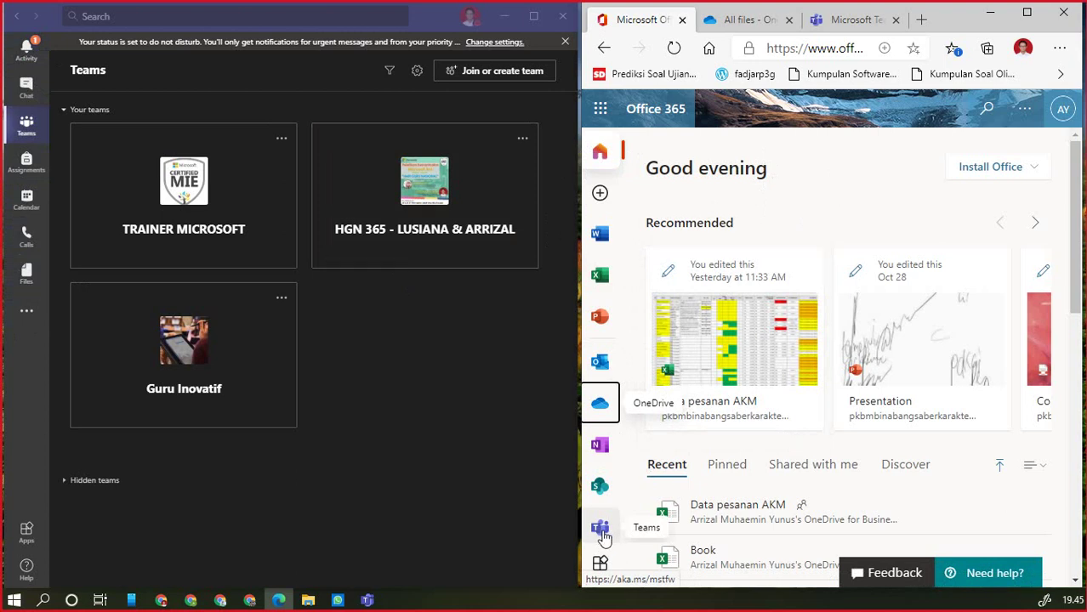
Switch Edge back to the Teams web tab listing the three teams
left_click(837, 20)
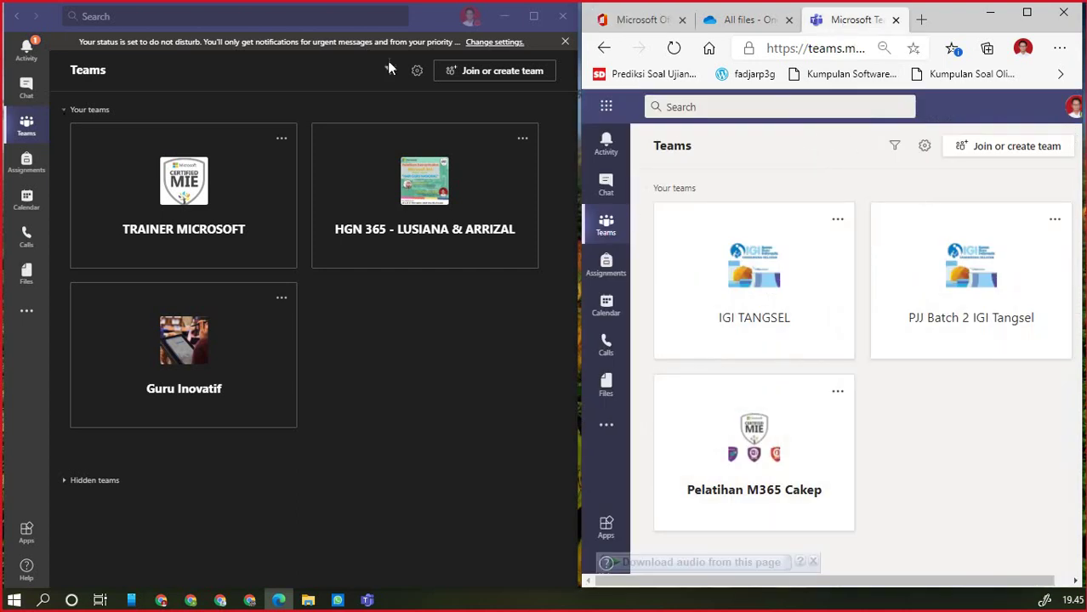
Open the Activity feed in both desktop and web Teams, switching the desktop list to My Activity
left_click(26, 57)
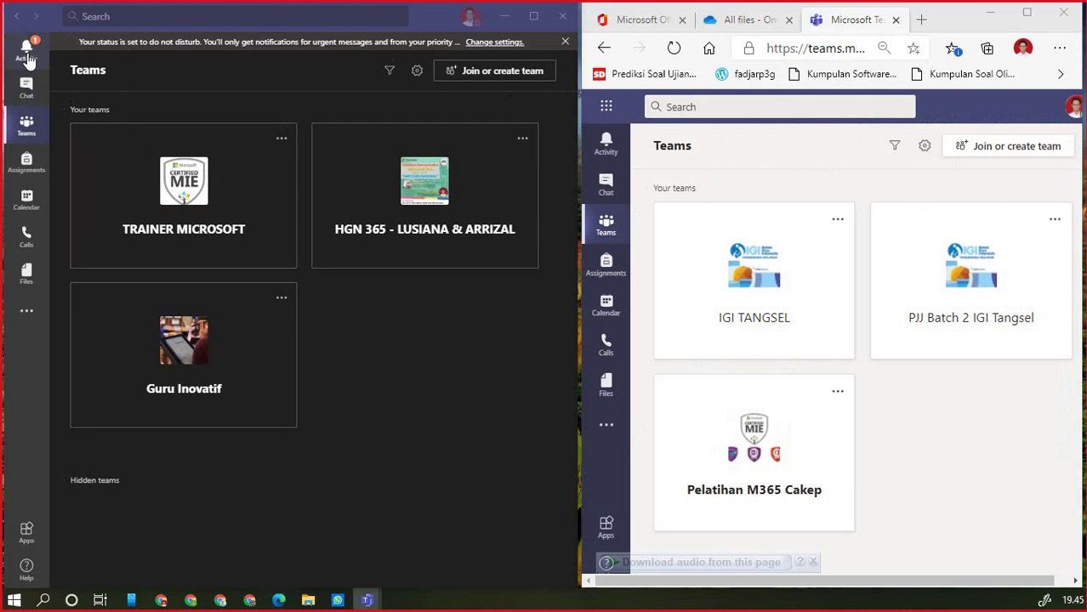
left_click(27, 57)
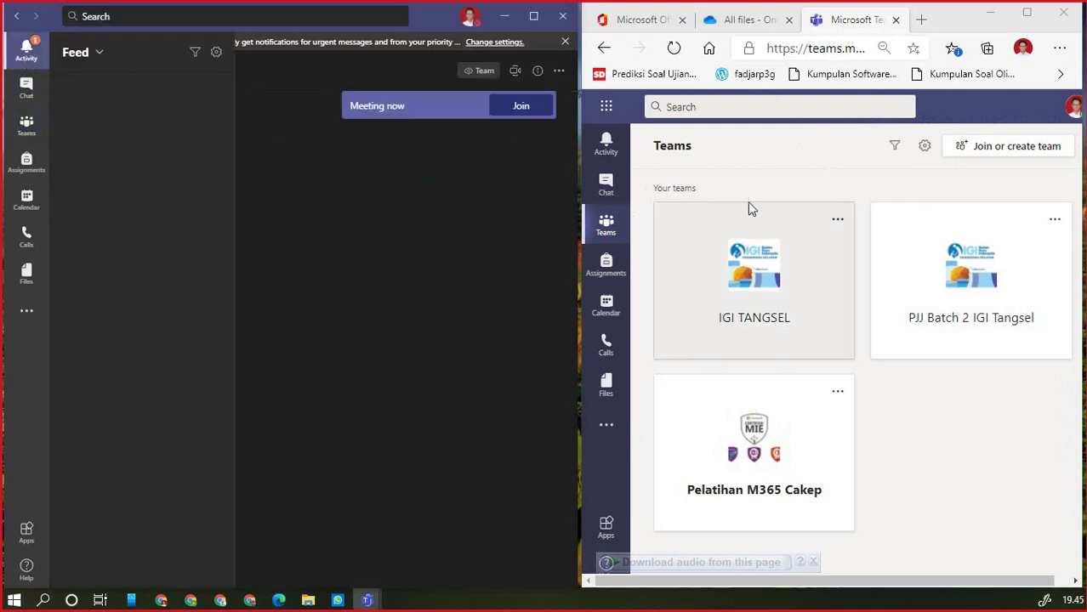
left_click(615, 153)
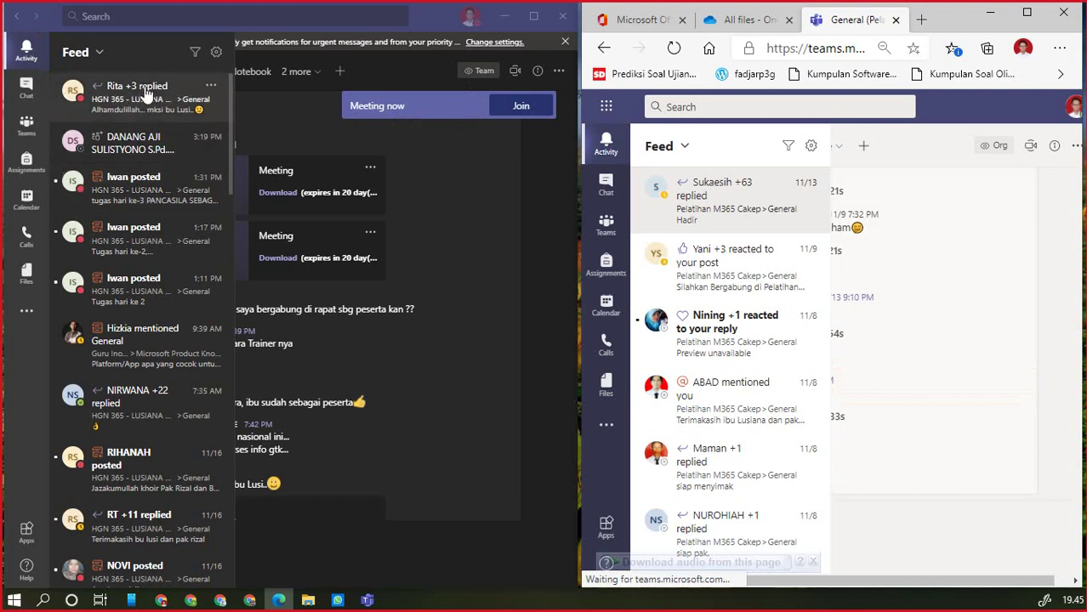
left_click(99, 53)
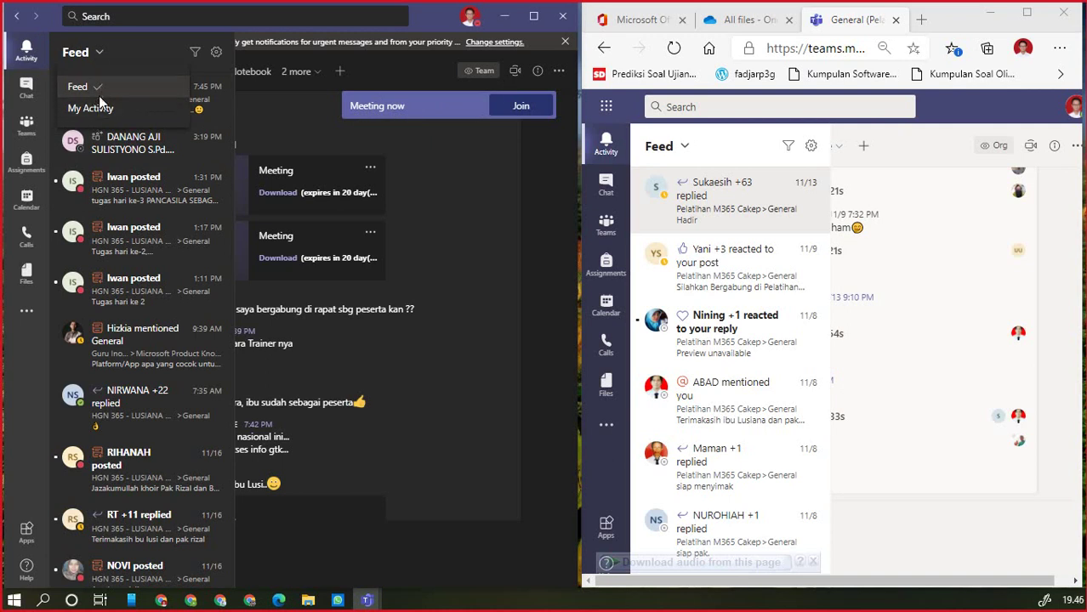
left_click(101, 109)
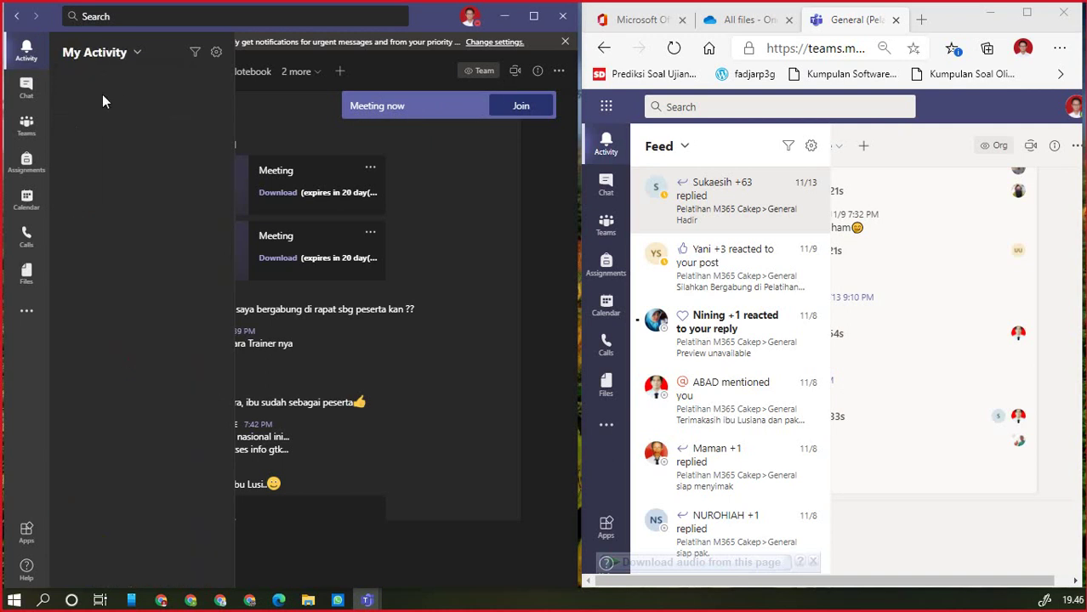
Open the Oct 27, 2020 post, return to the Feed view and open its filter
left_click(117, 106)
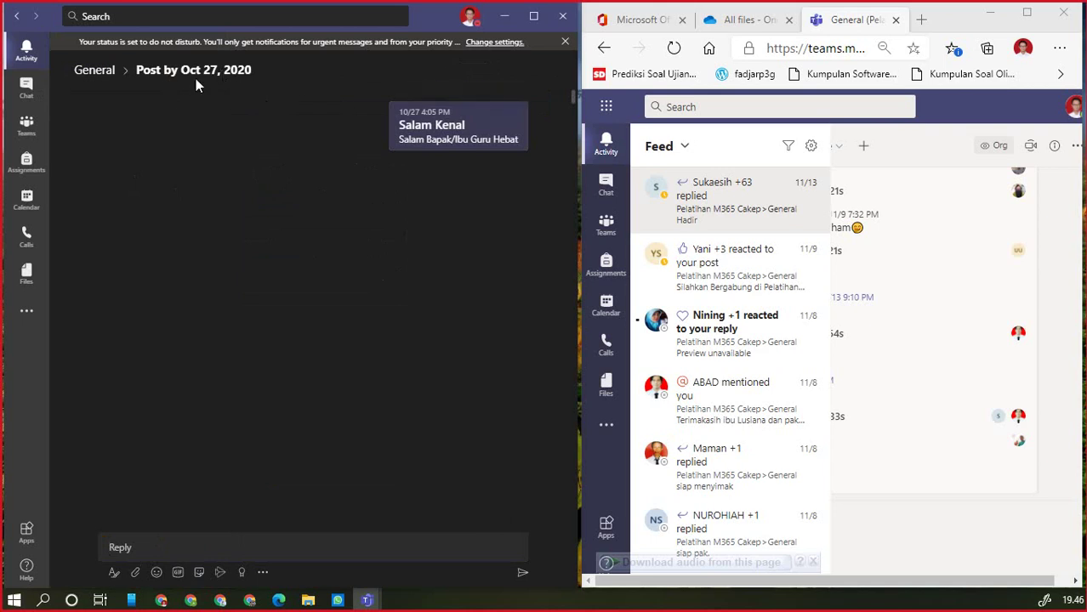
mouse_move(414, 102)
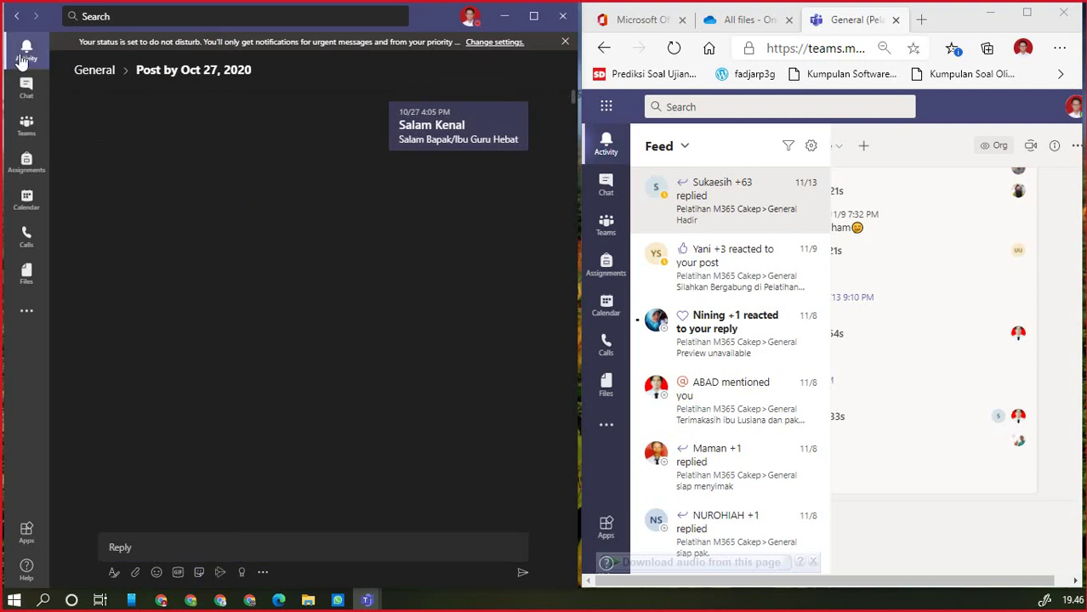
left_click(26, 56)
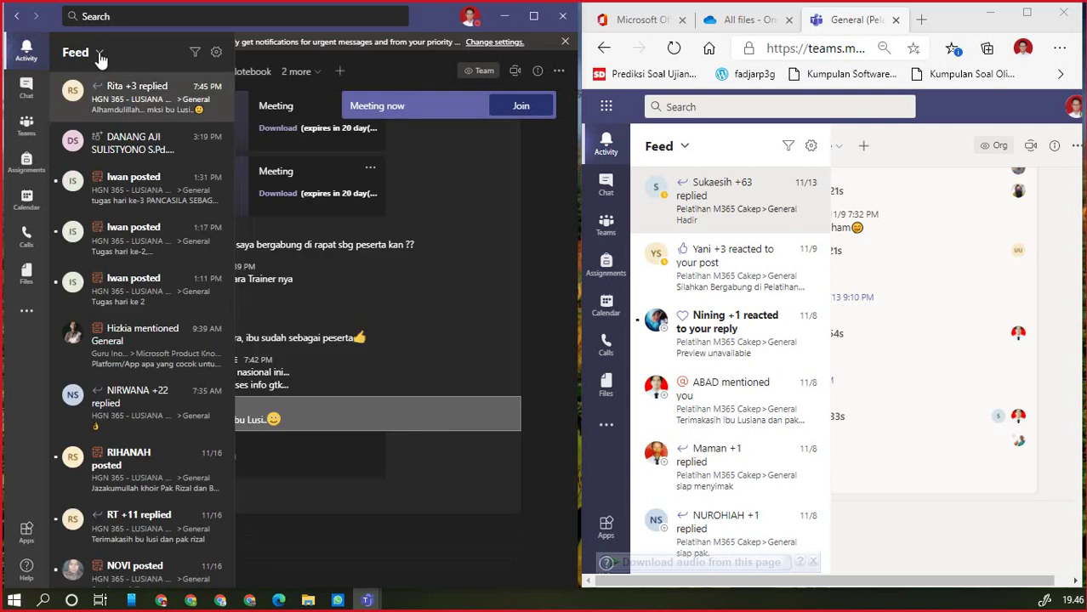
left_click(99, 55)
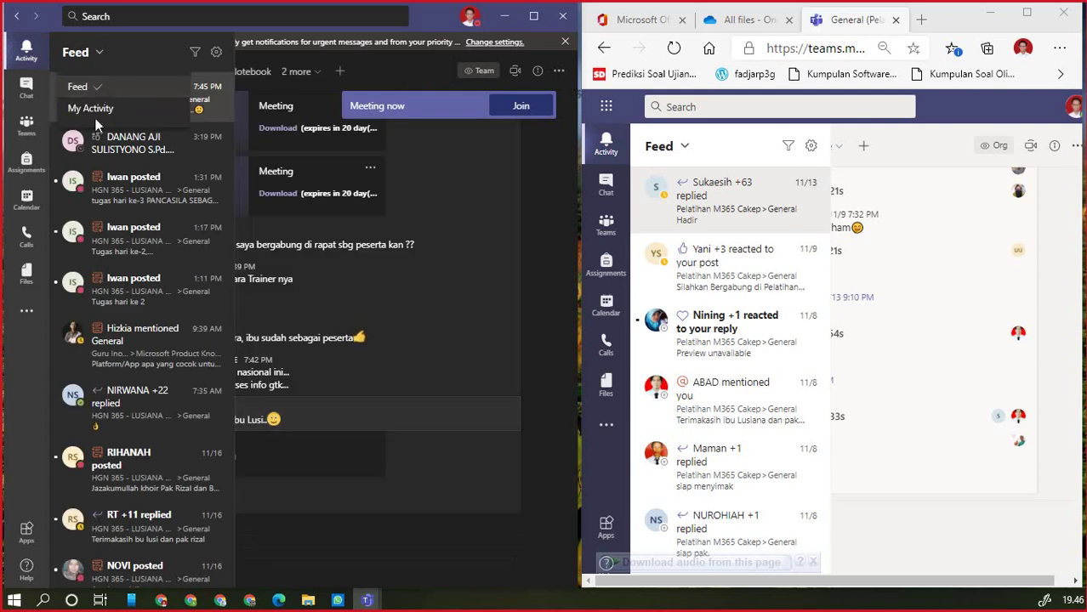
left_click(159, 49)
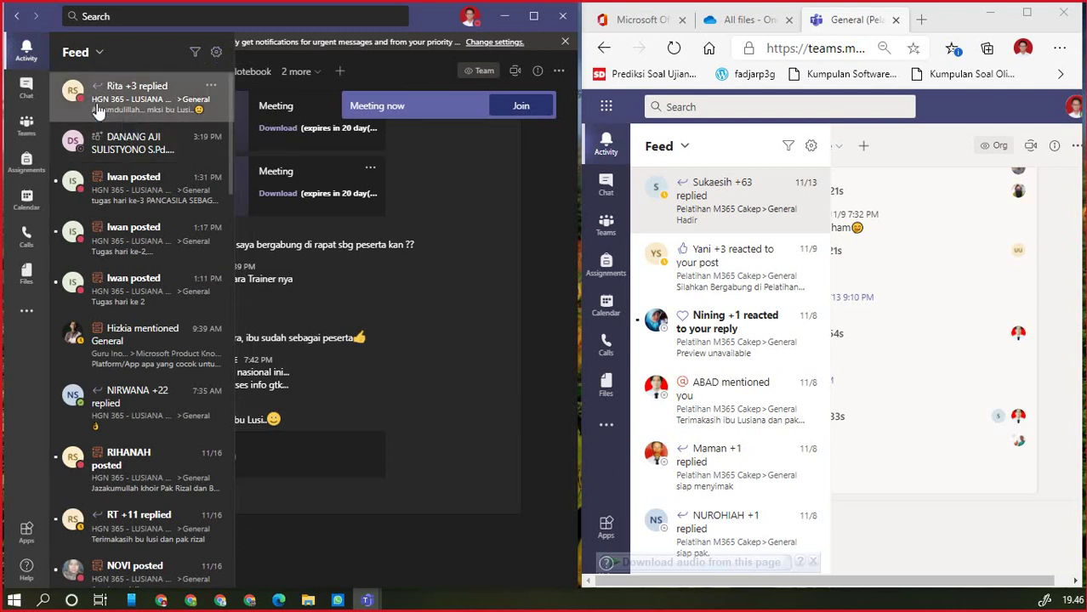
left_click(195, 54)
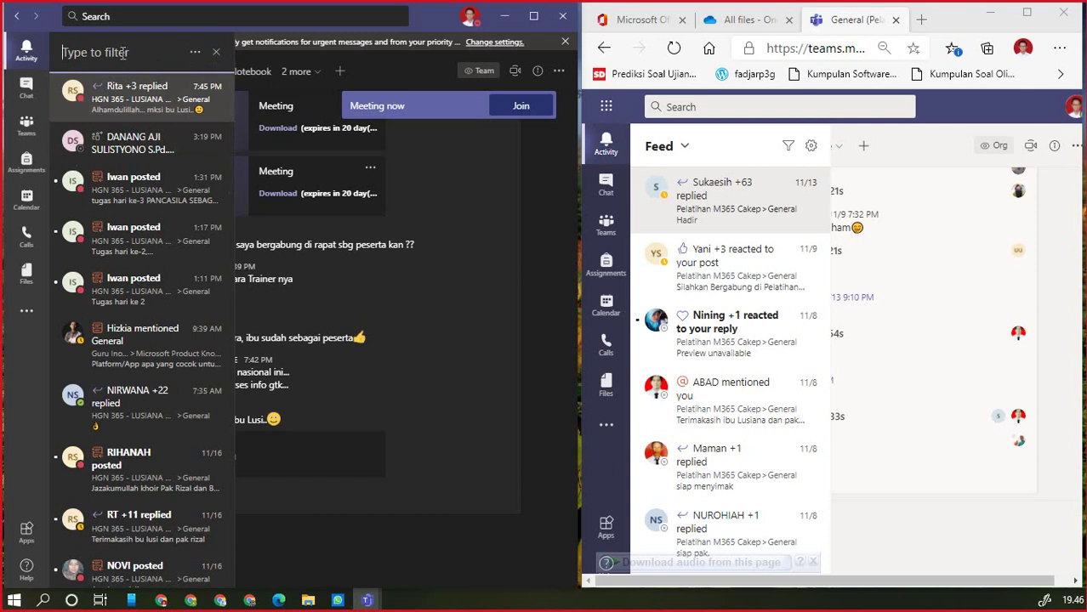
Filter the desktop Activity feed by 'HGN', then clear the filter to restore the full list
type("HGH")
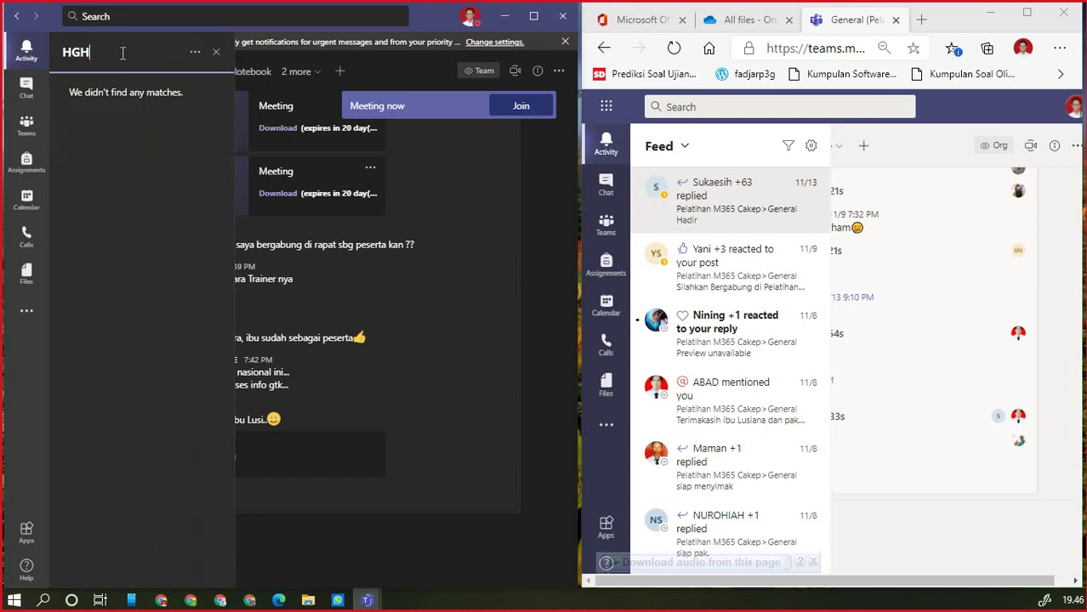
type("N")
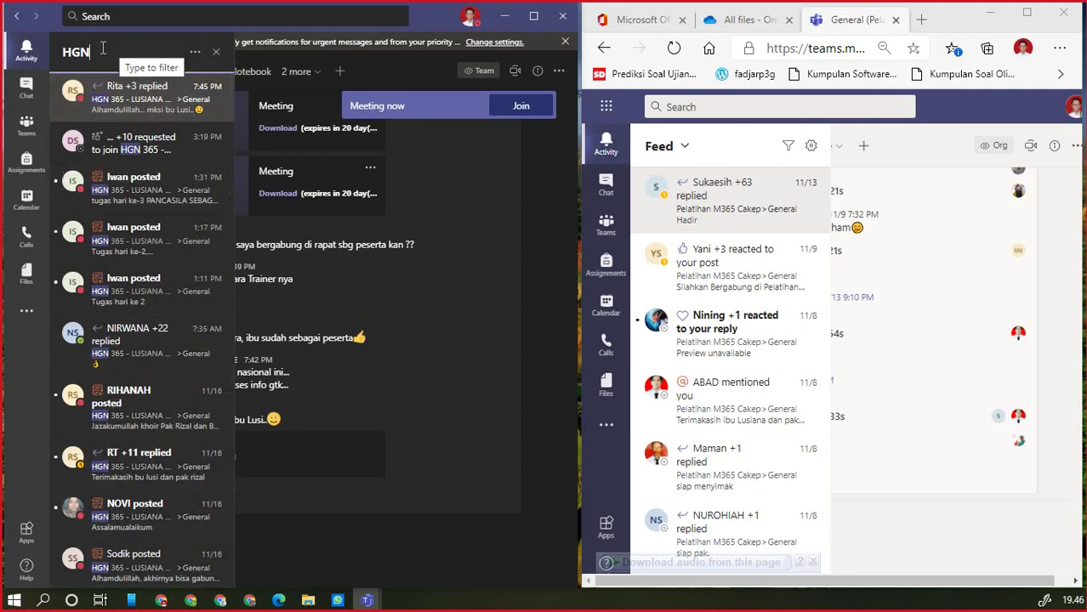
double_click(102, 48)
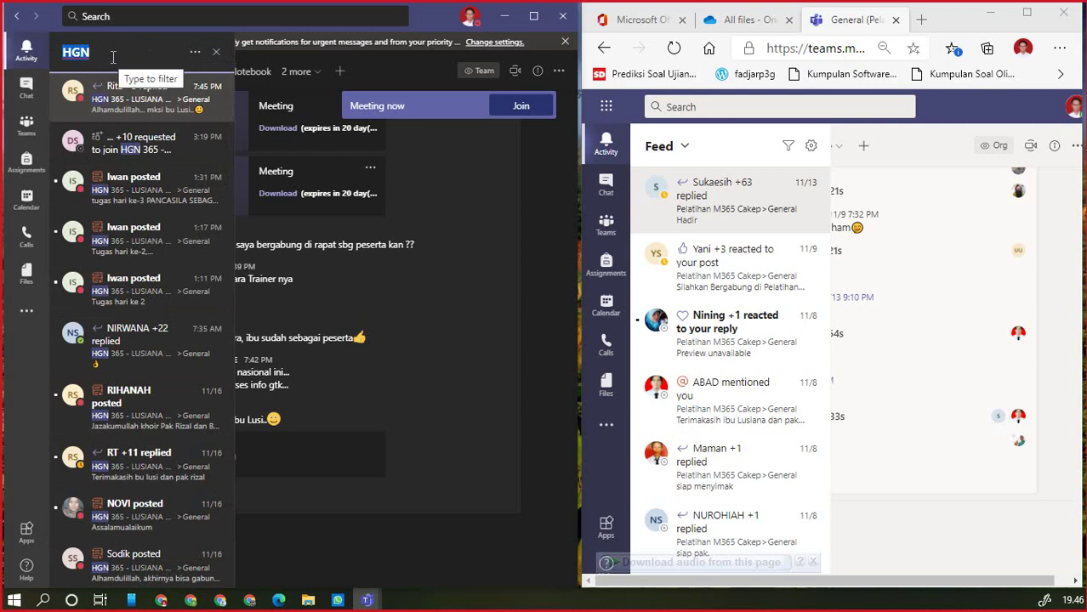
left_click(216, 52)
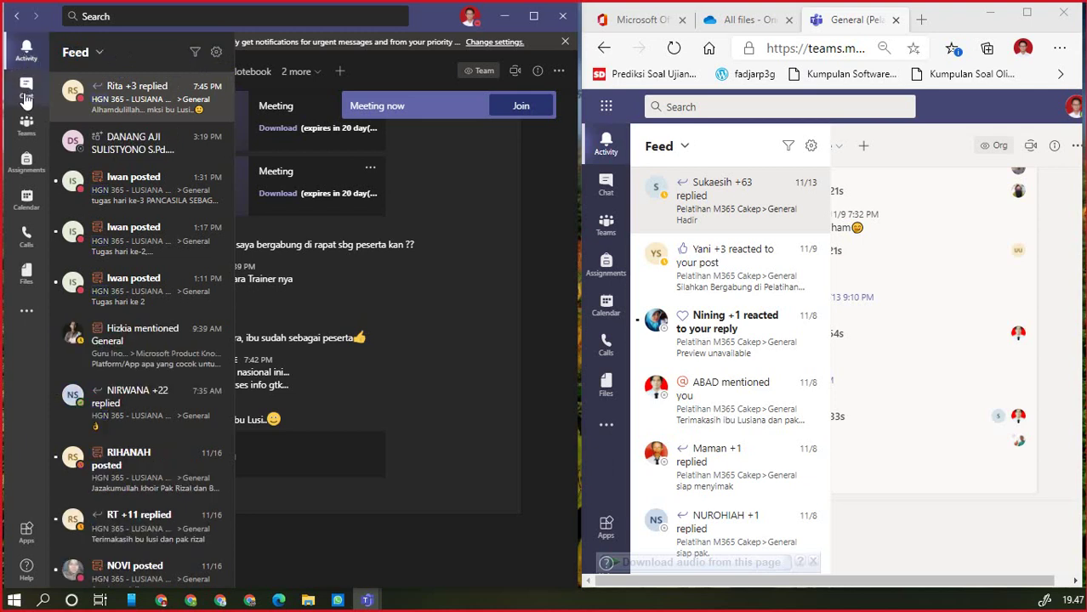
Show the Chat page in both desktop and web Teams and scroll the Recent conversations
left_click(26, 96)
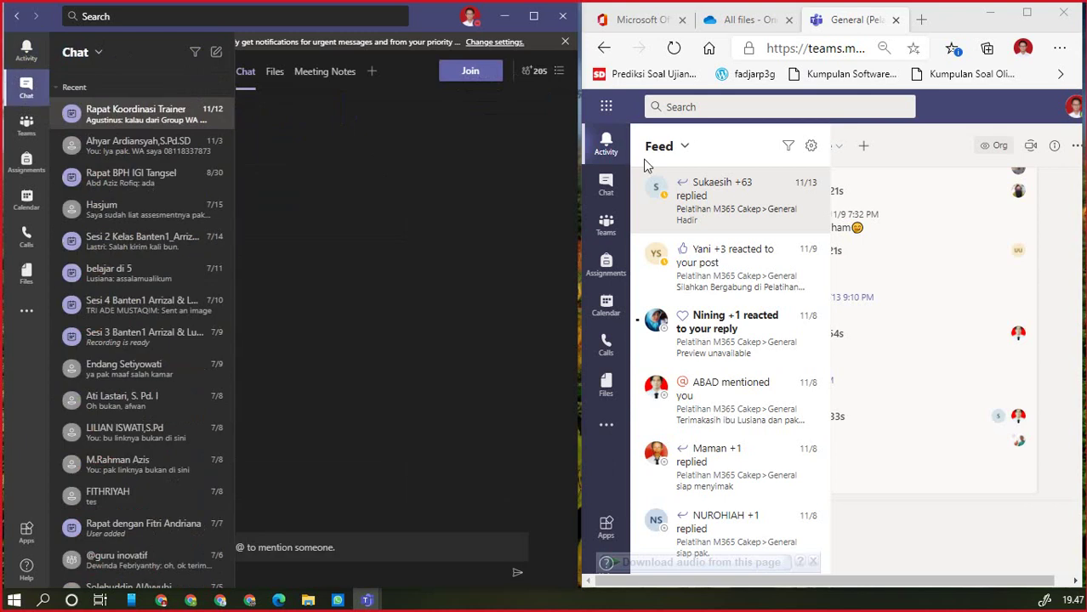
left_click(603, 187)
left_click(603, 190)
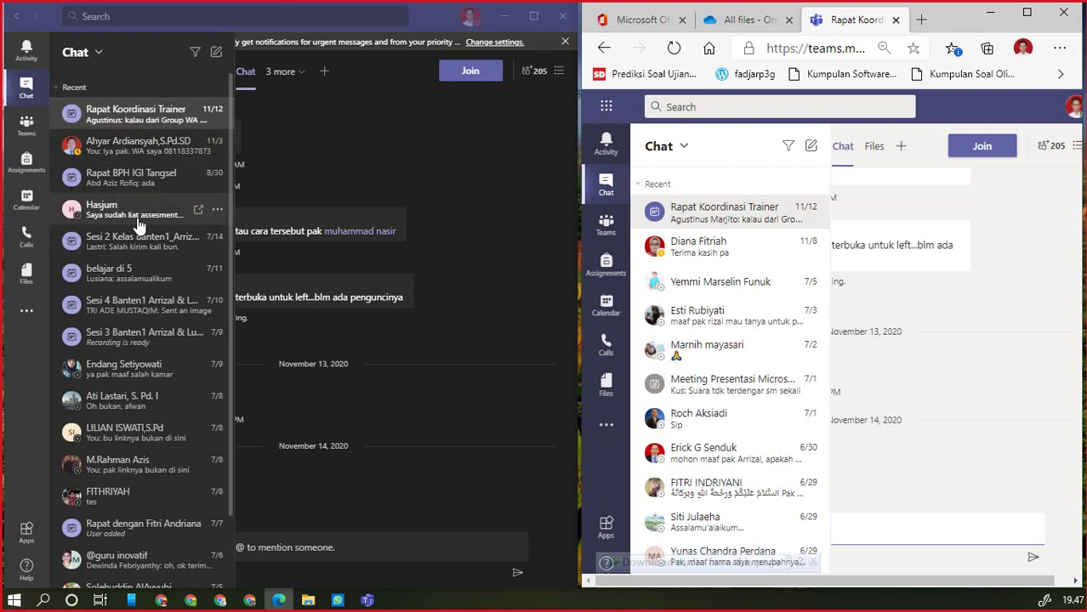
scroll(160, 325, "down", 1)
scroll(160, 326, "down", 2)
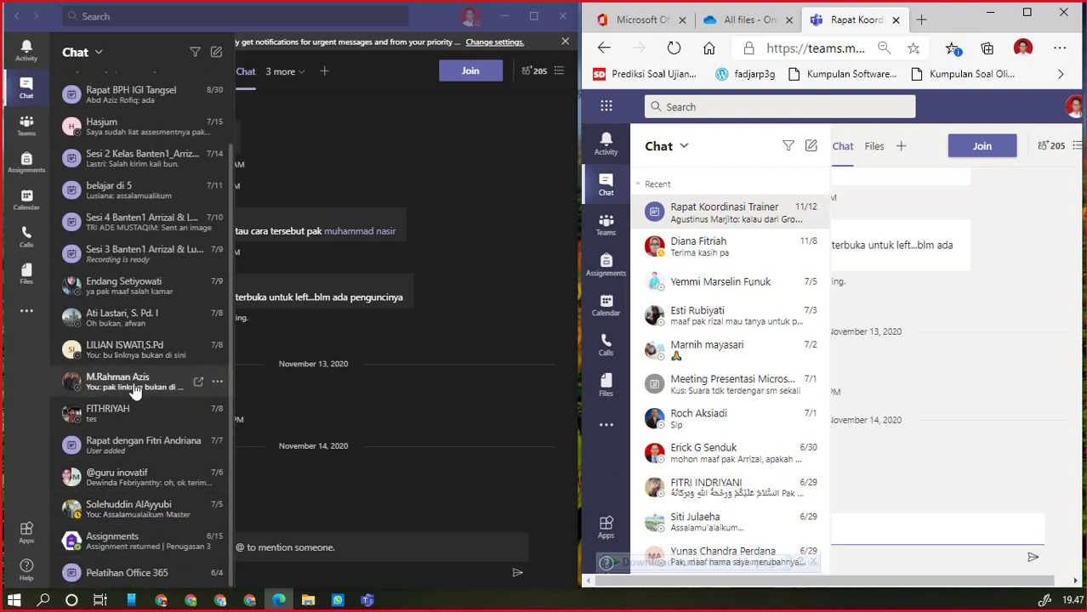
scroll(137, 395, "up", 3)
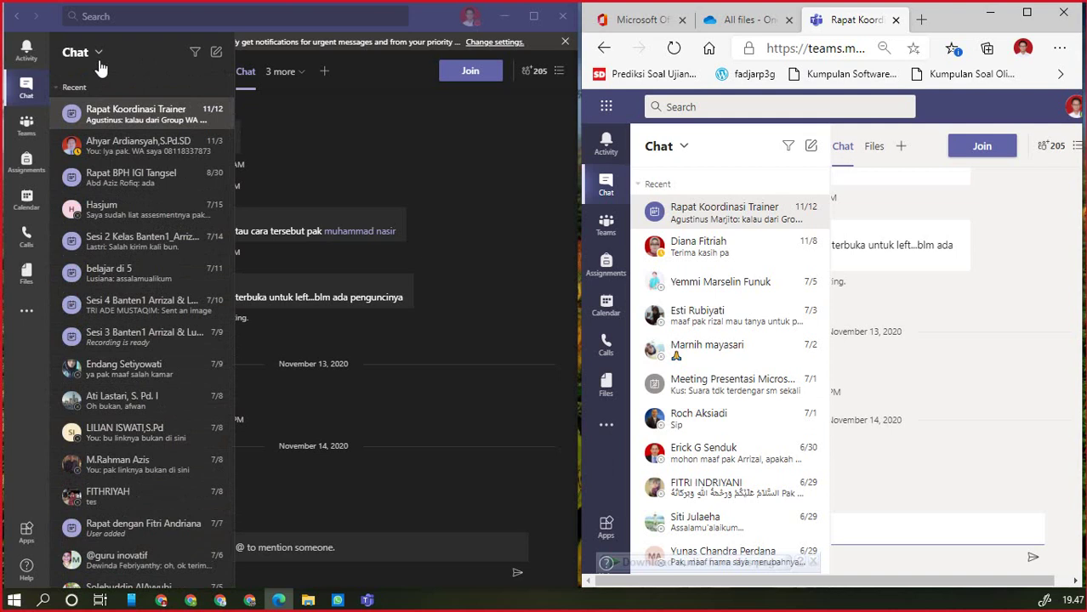
scroll(93, 348, "down", 2)
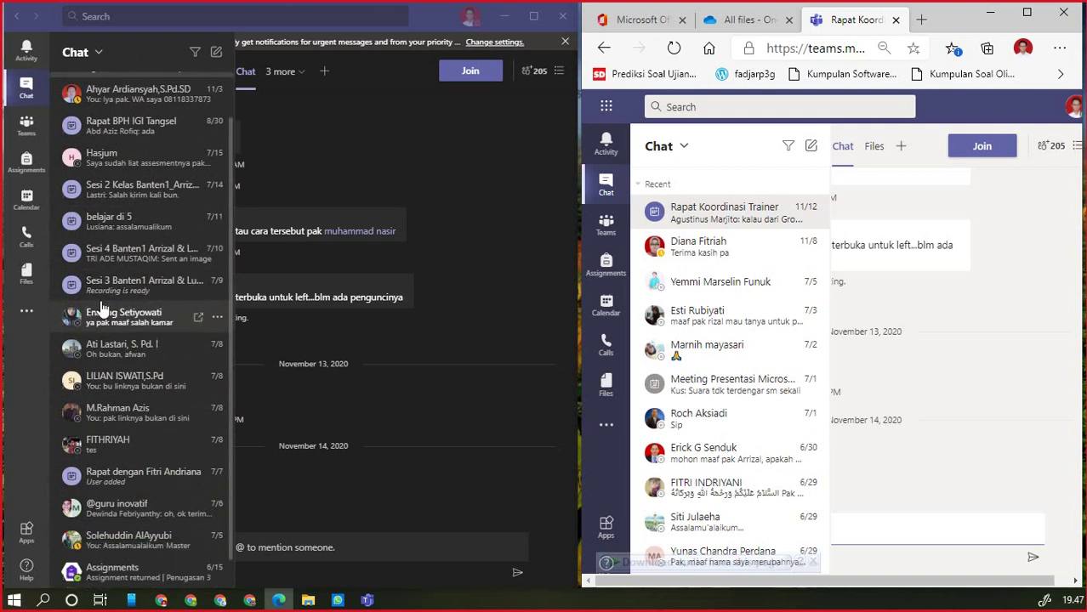
scroll(91, 211, "up", 2)
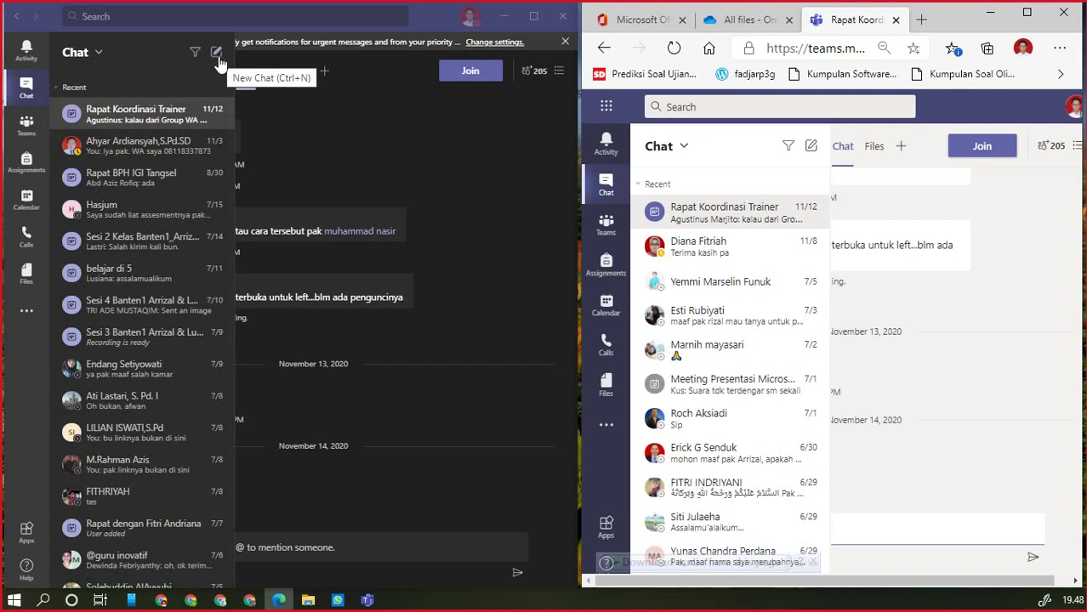
Start a new chat addressed to the suggested contact and send the message 'Tes'
left_click(219, 61)
left_click(217, 55)
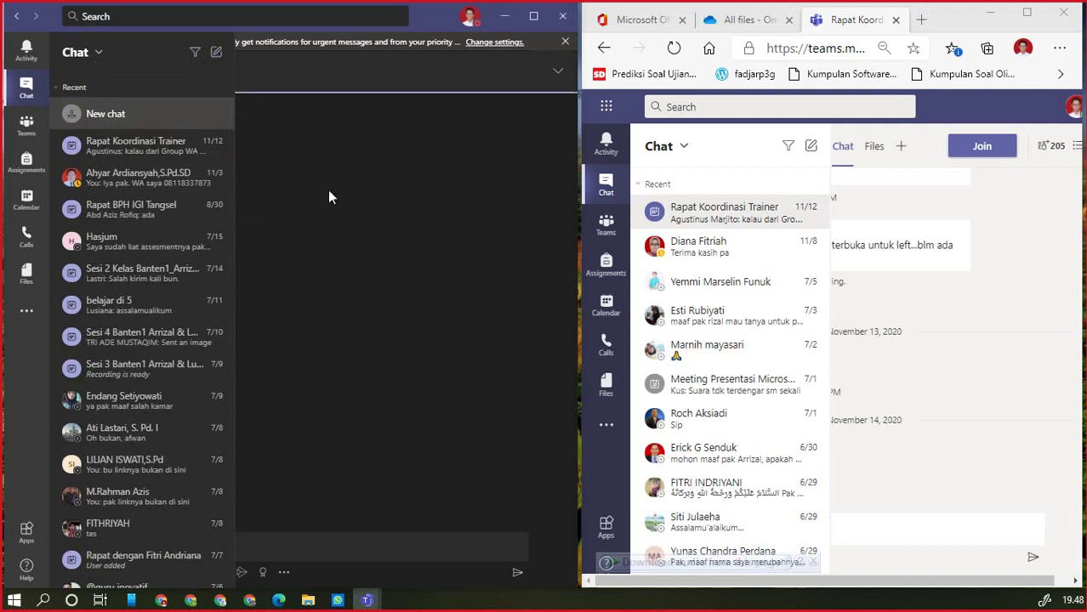
left_click(337, 543)
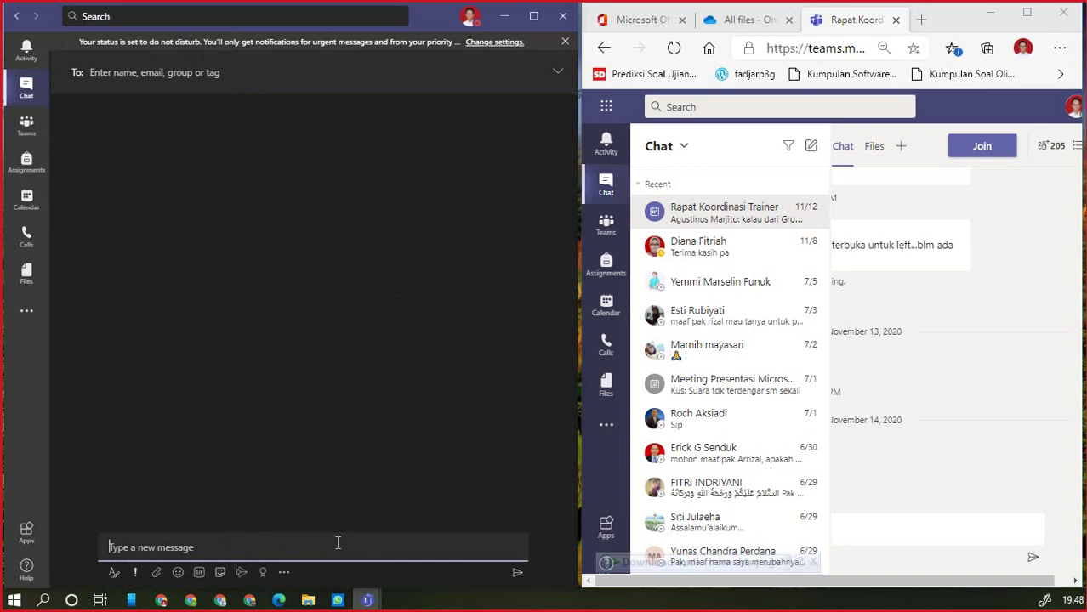
left_click(149, 74)
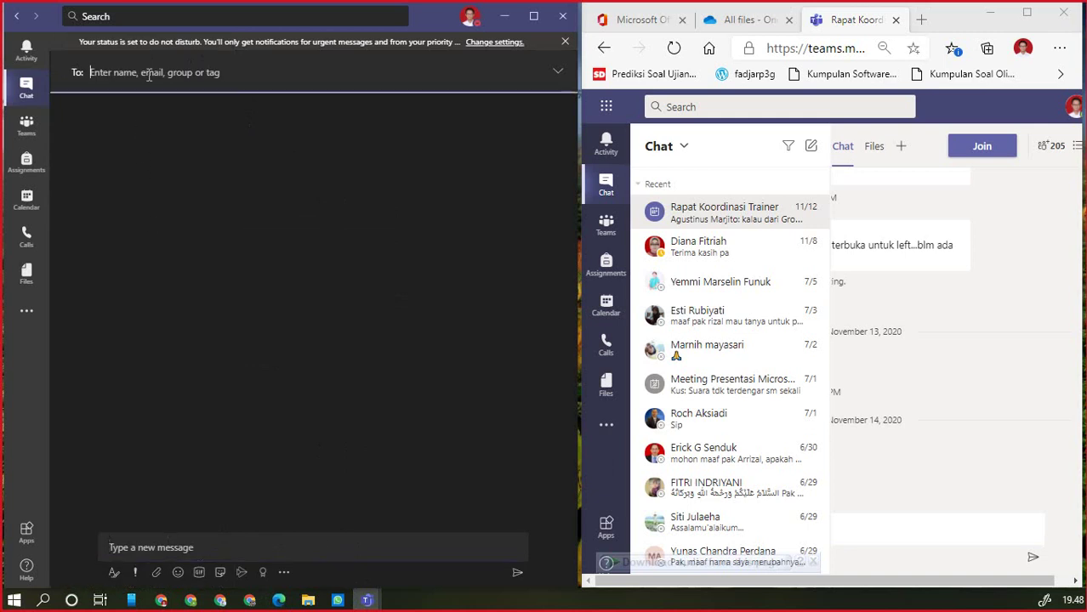
left_click(149, 546)
left_click(134, 74)
type("lu")
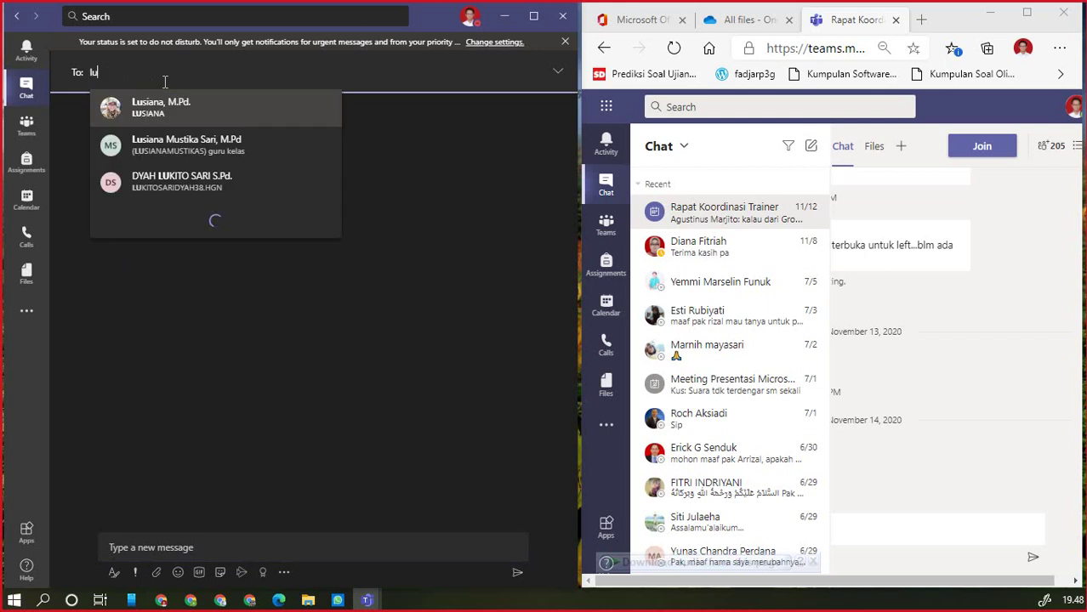
left_click(171, 111)
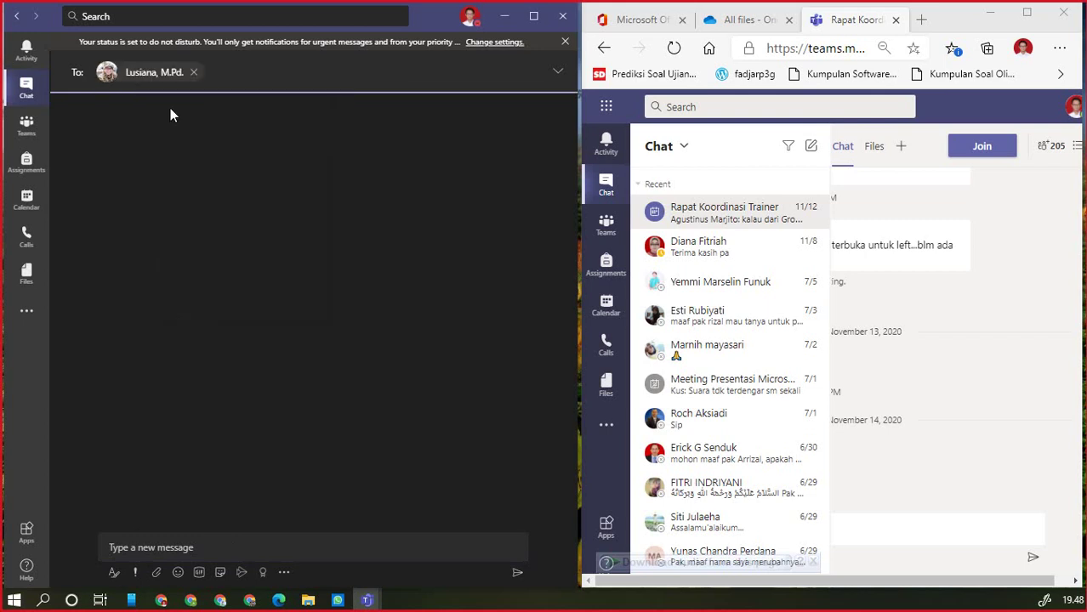
left_click(191, 545)
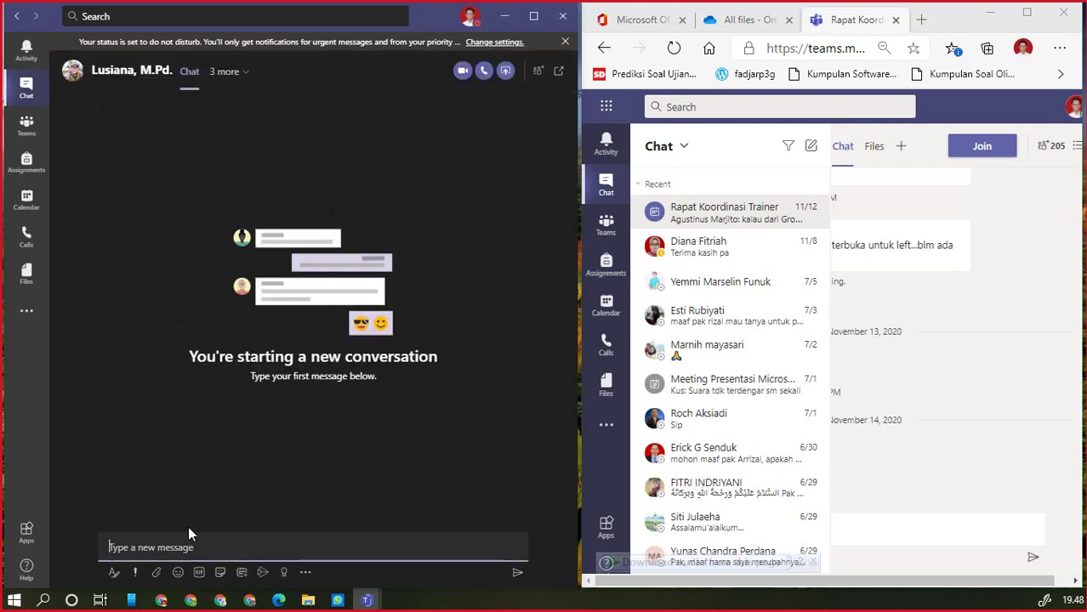
type("Tes")
key("Return")
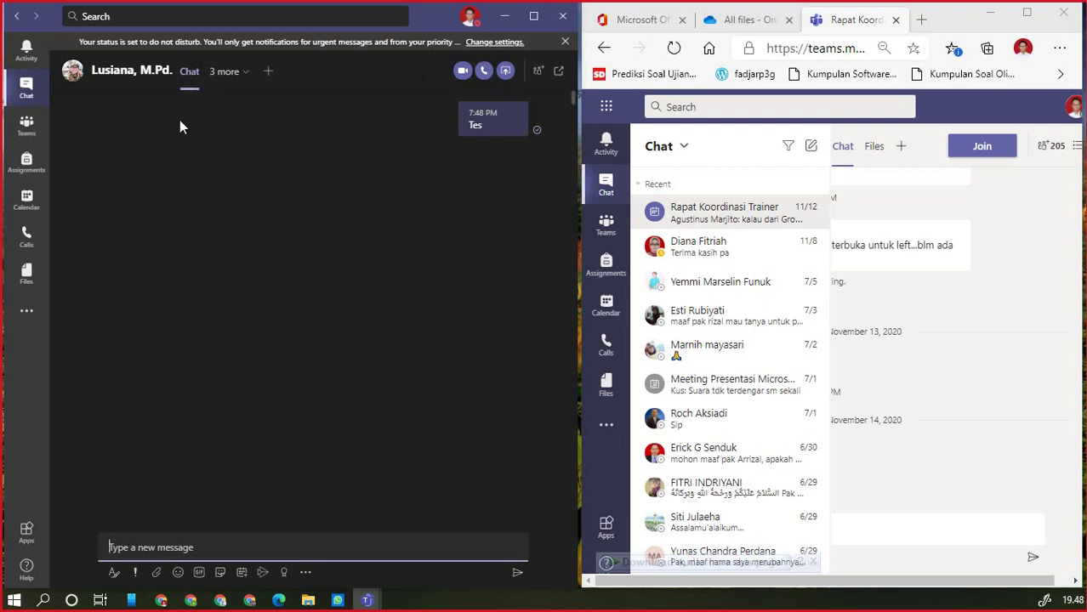
Close the contact's profile card and expand the compose box into the Format editor
mouse_move(149, 83)
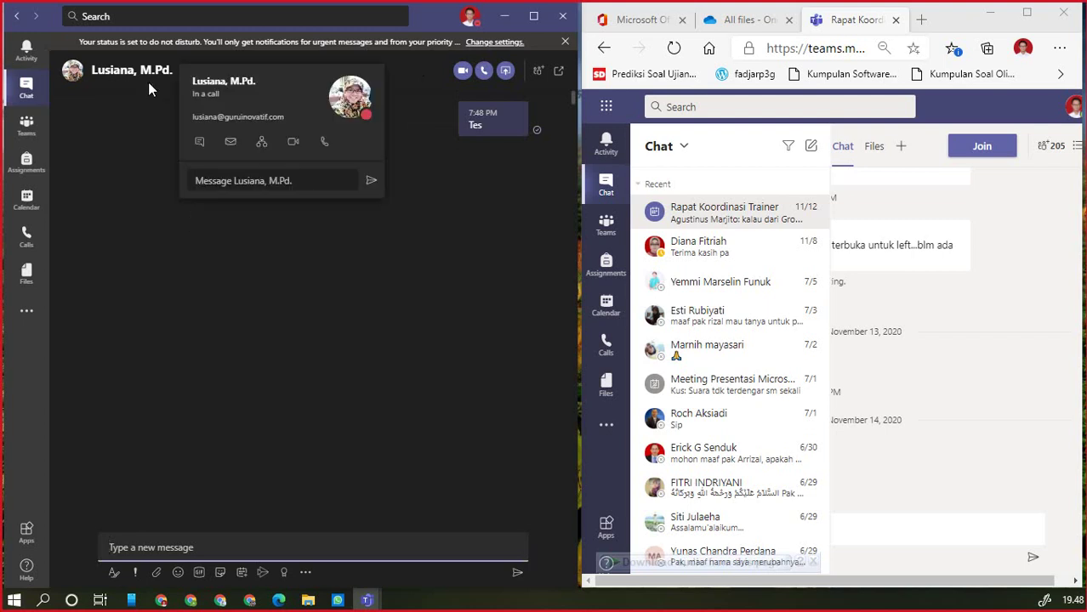
left_click_drag(193, 116, 291, 117)
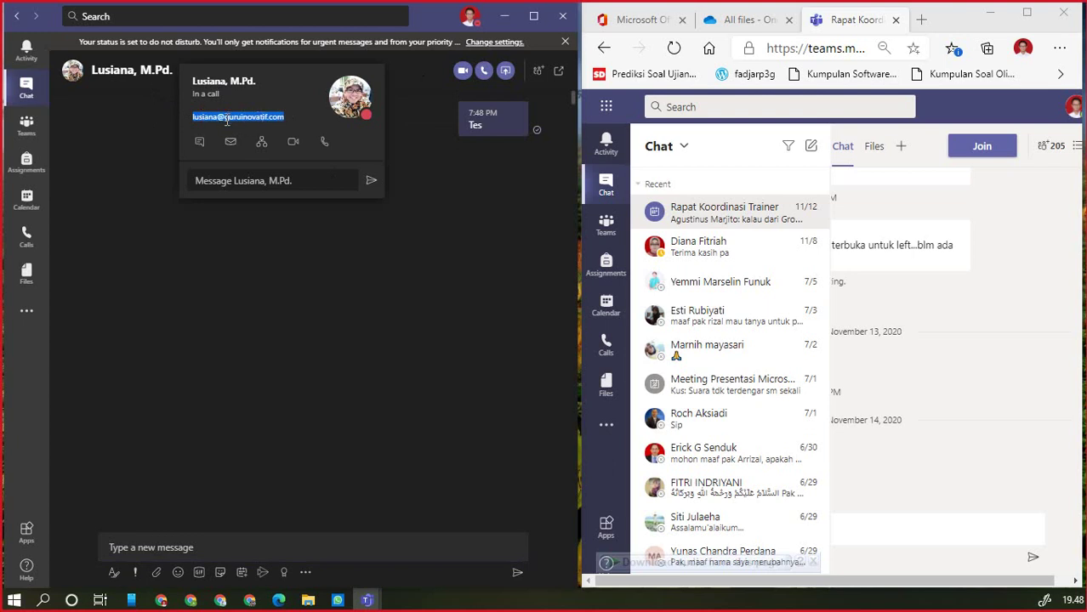
left_click(140, 126)
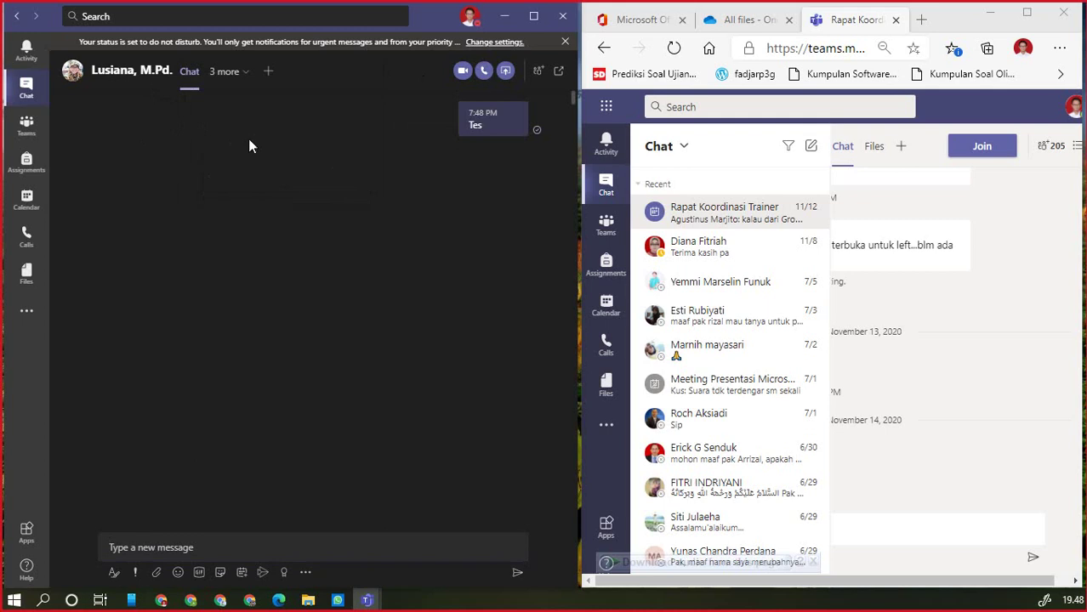
left_click(114, 576)
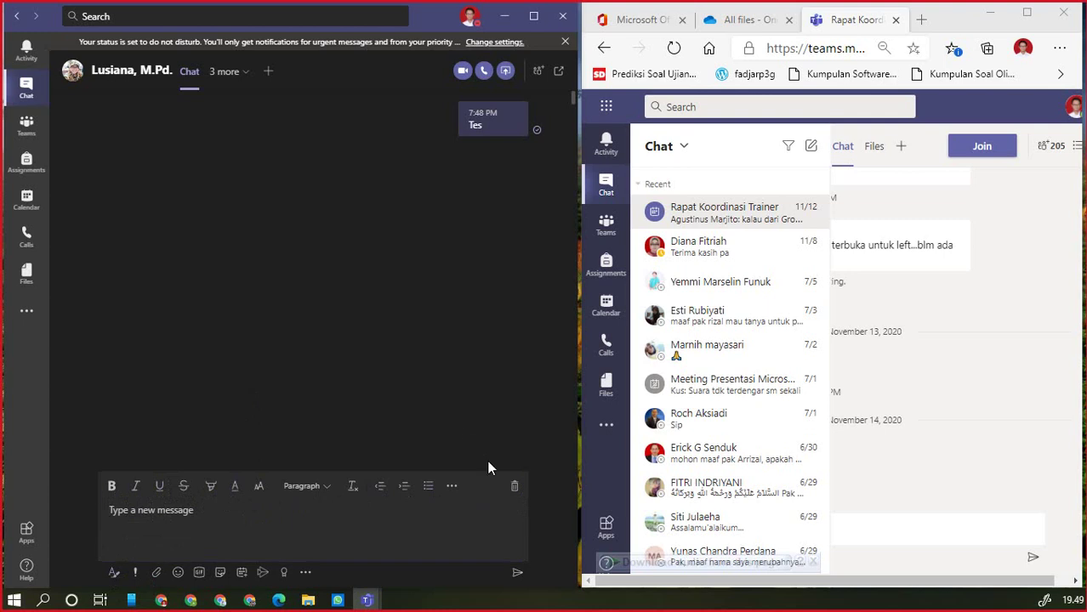
Discard the formatted draft, then open and close the Attach menu
left_click(514, 498)
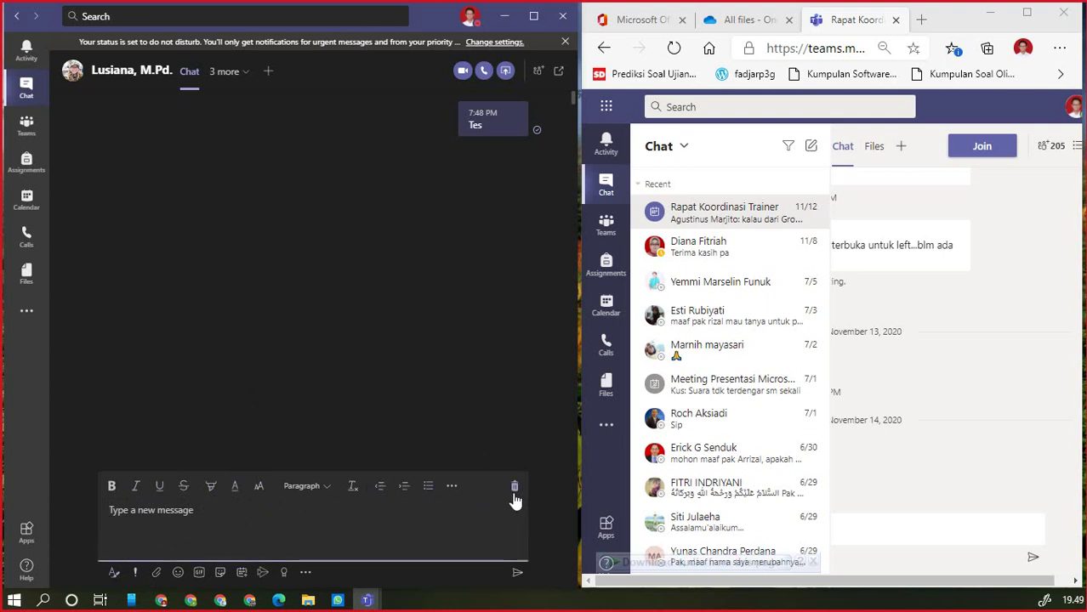
left_click(156, 575)
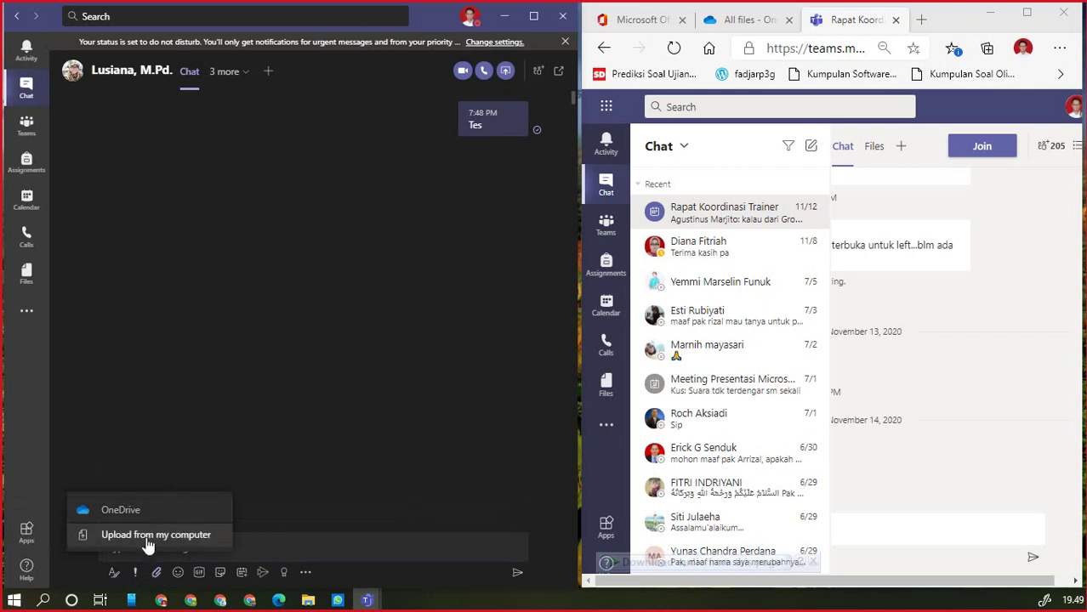
left_click(257, 409)
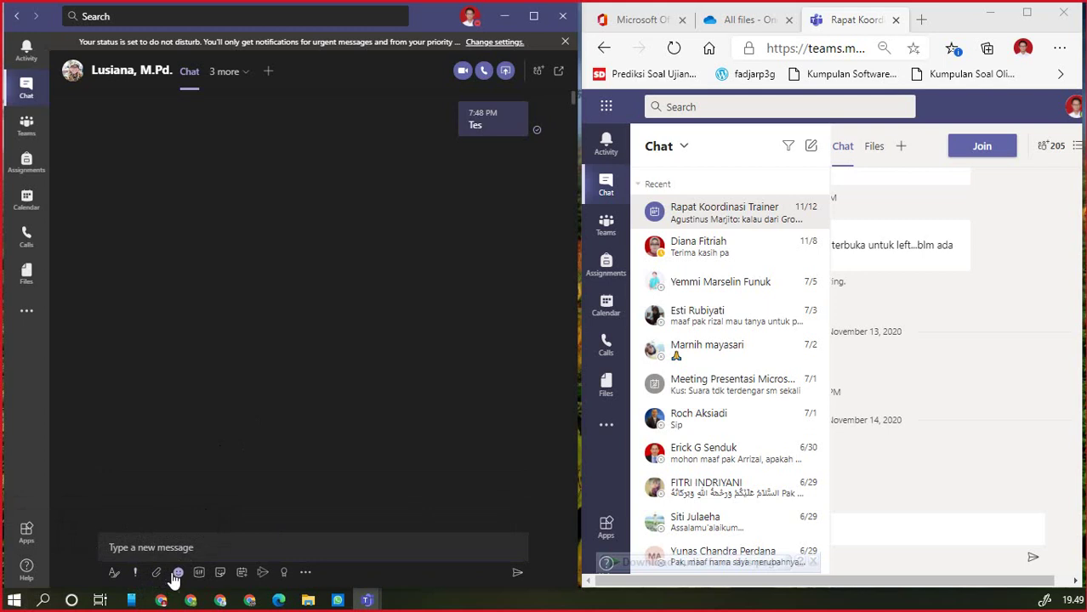
Open the Emoji picker and close it again without inserting anything
left_click(178, 572)
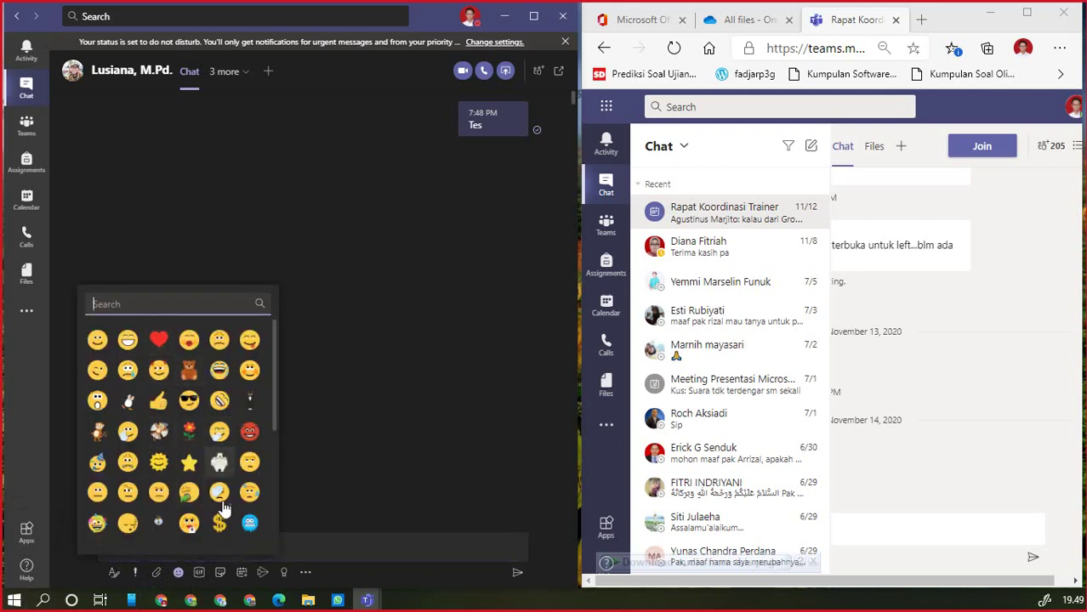
left_click(309, 547)
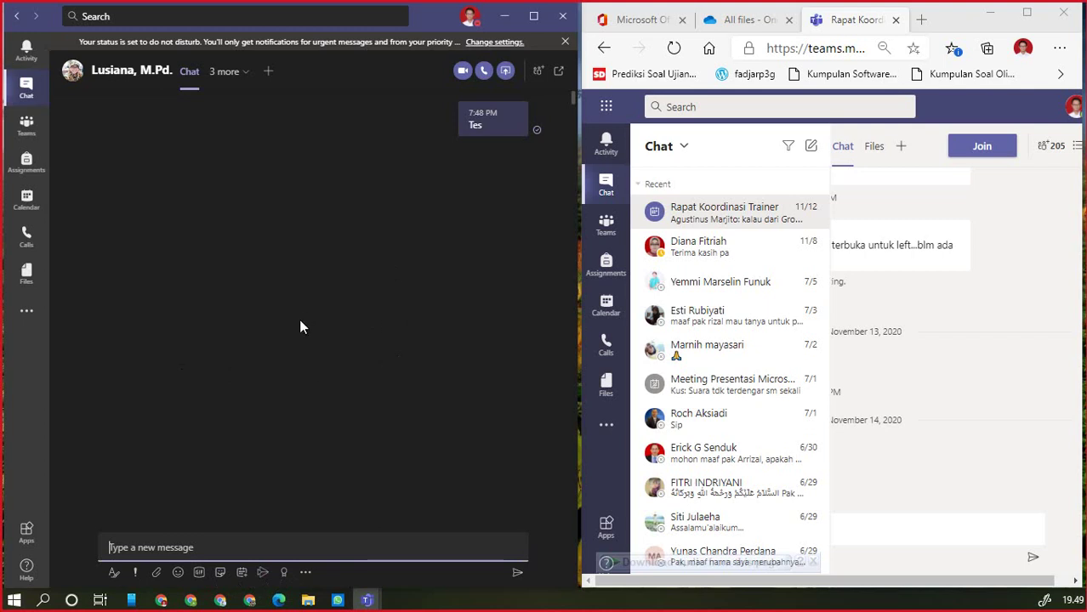
mouse_move(26, 132)
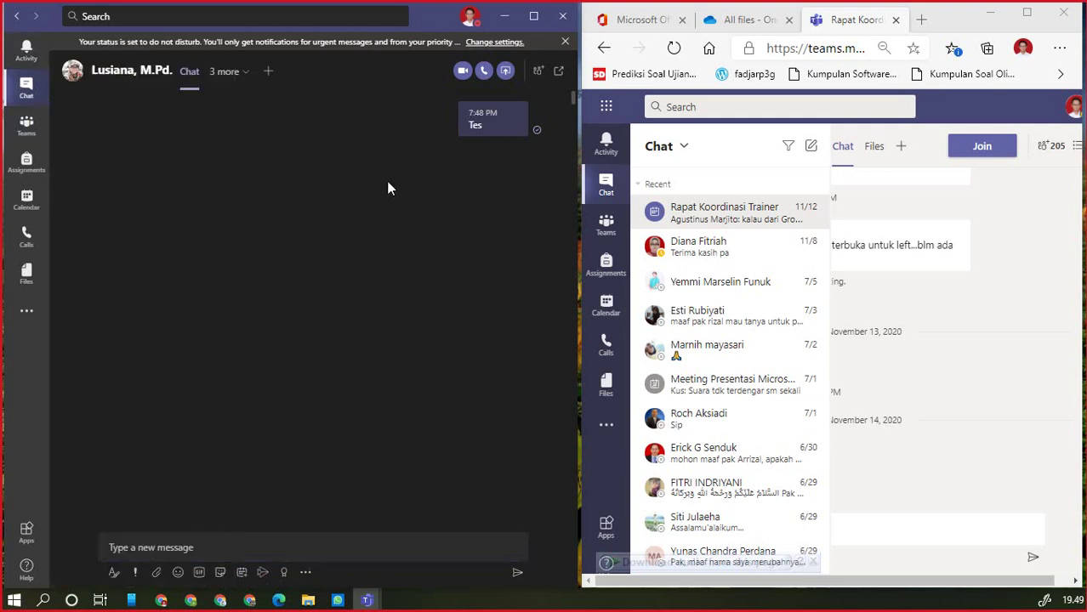
Switch desktop and web Teams to the teams list and expand Hidden teams
left_click(26, 136)
left_click(606, 224)
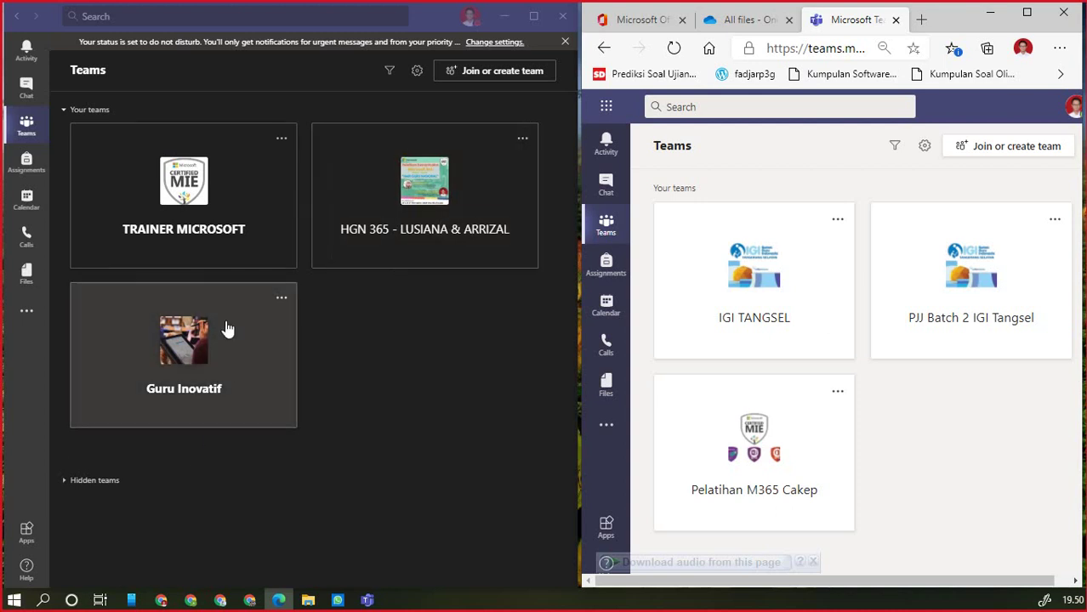
left_click(92, 481)
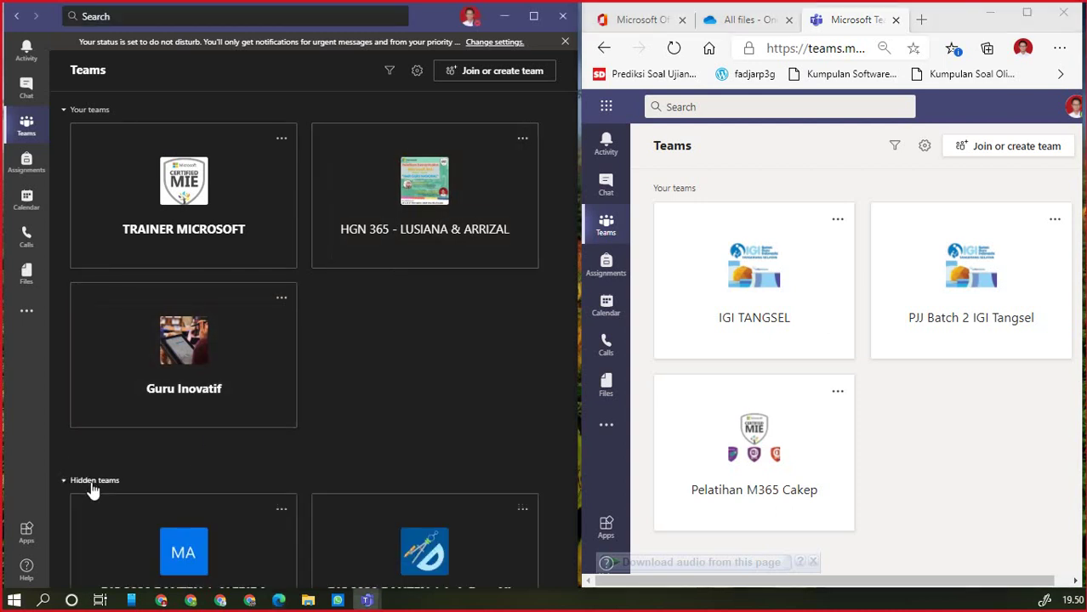
Browse the DIS 2020 Banten hidden team cards and open one team's '...' options
scroll(206, 432, "down", 3)
scroll(205, 432, "down", 6)
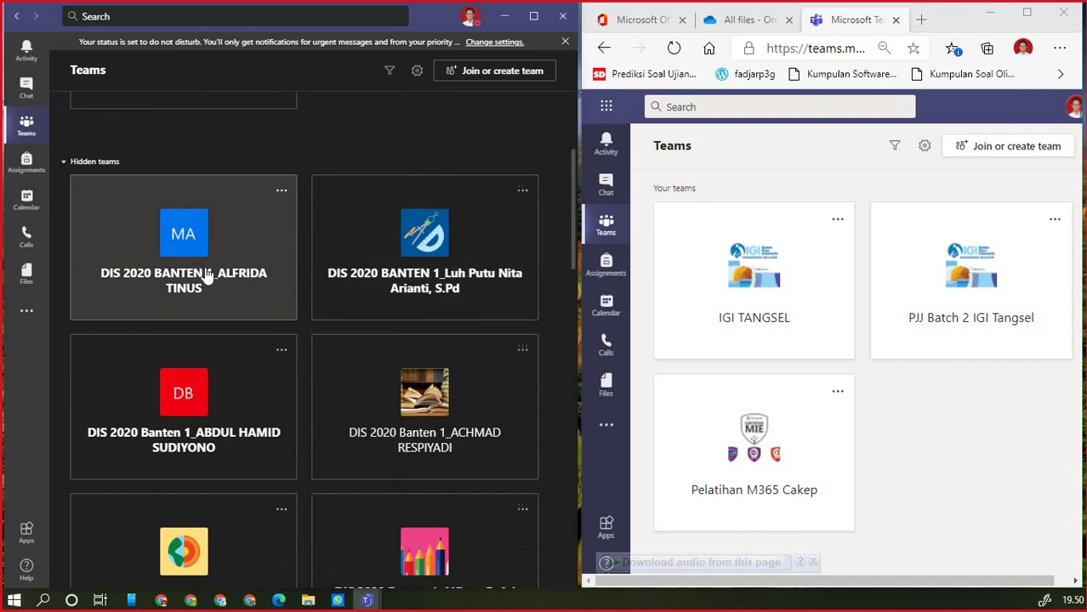
scroll(330, 389, "down", 10)
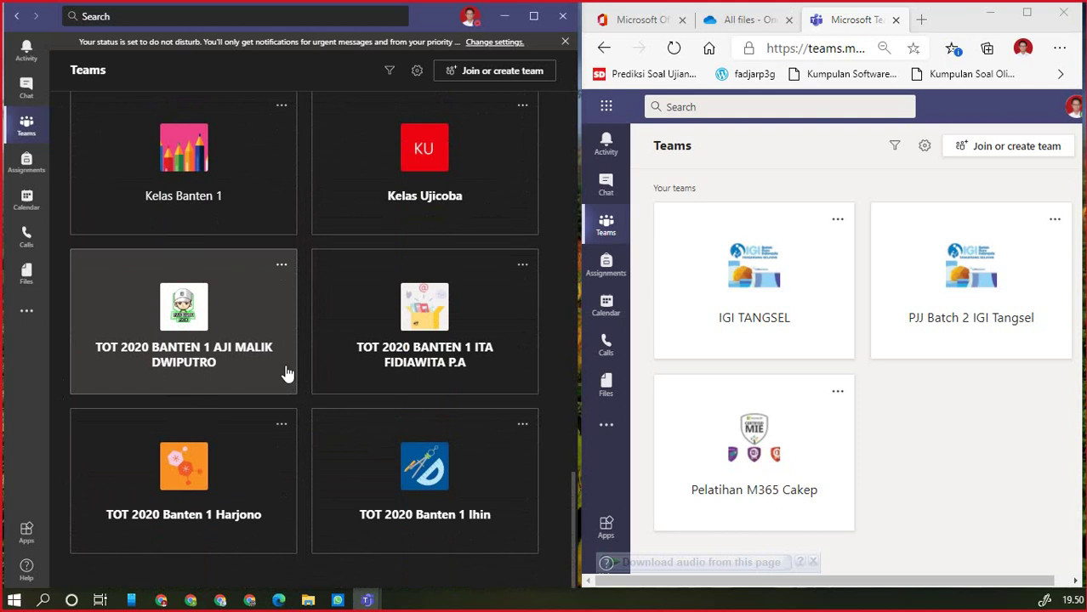
scroll(267, 400, "up", 10)
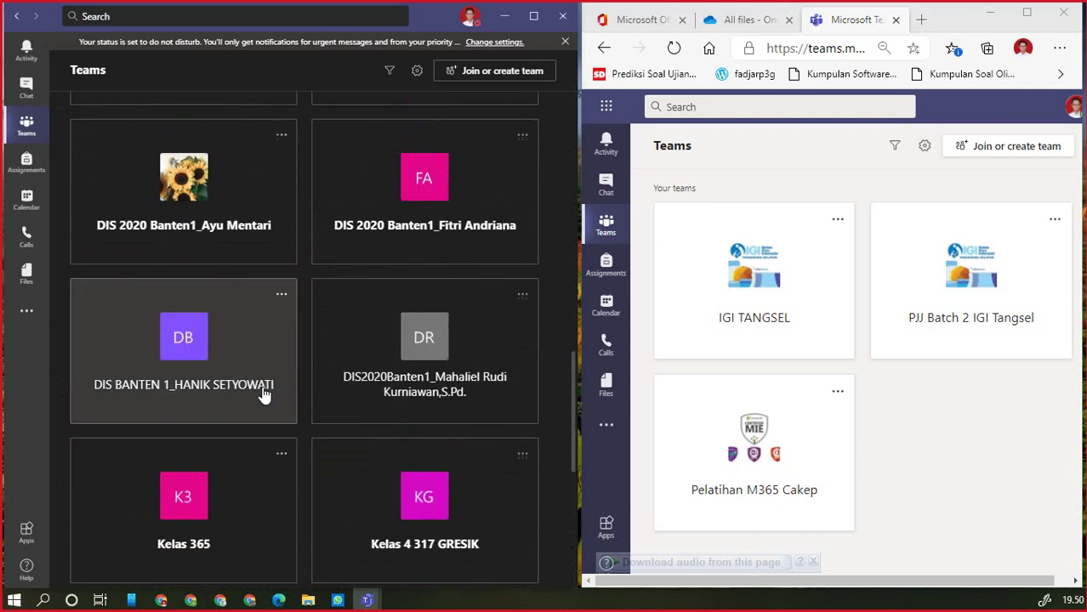
scroll(260, 383, "up", 5)
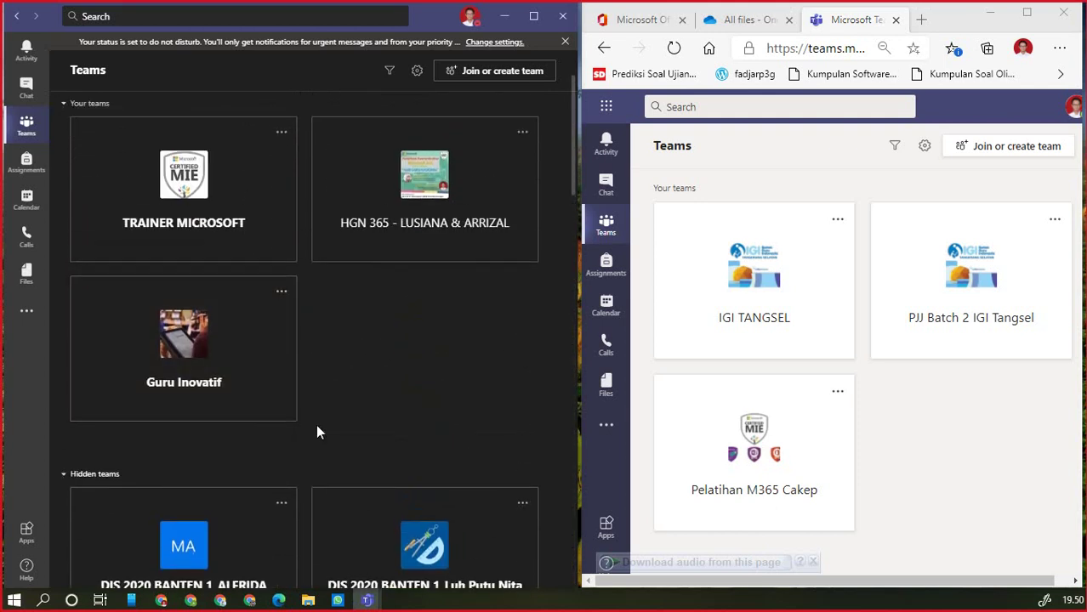
scroll(255, 383, "down", 2)
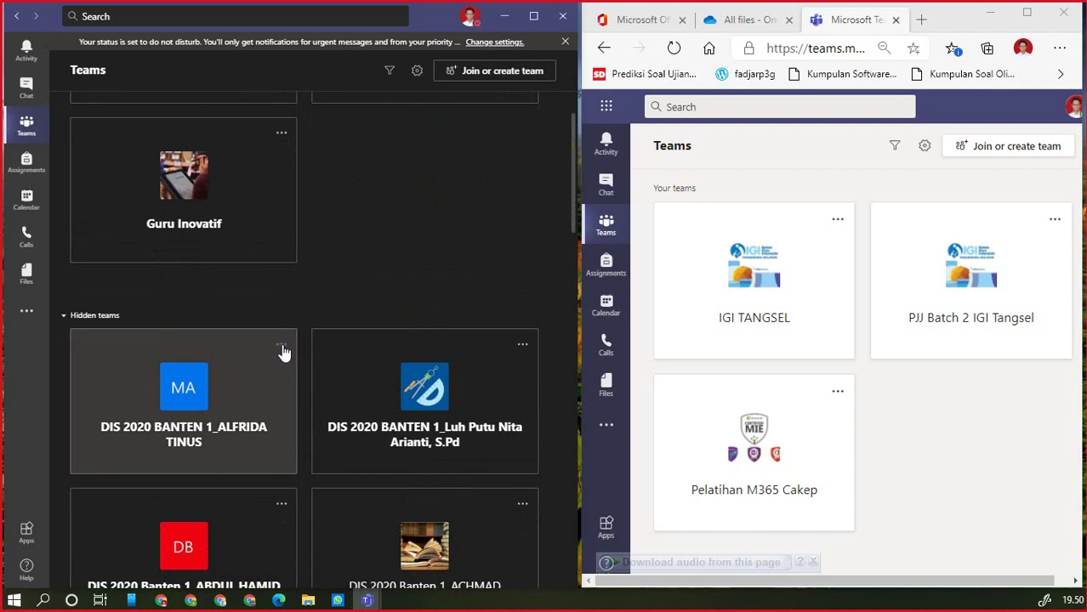
left_click(281, 346)
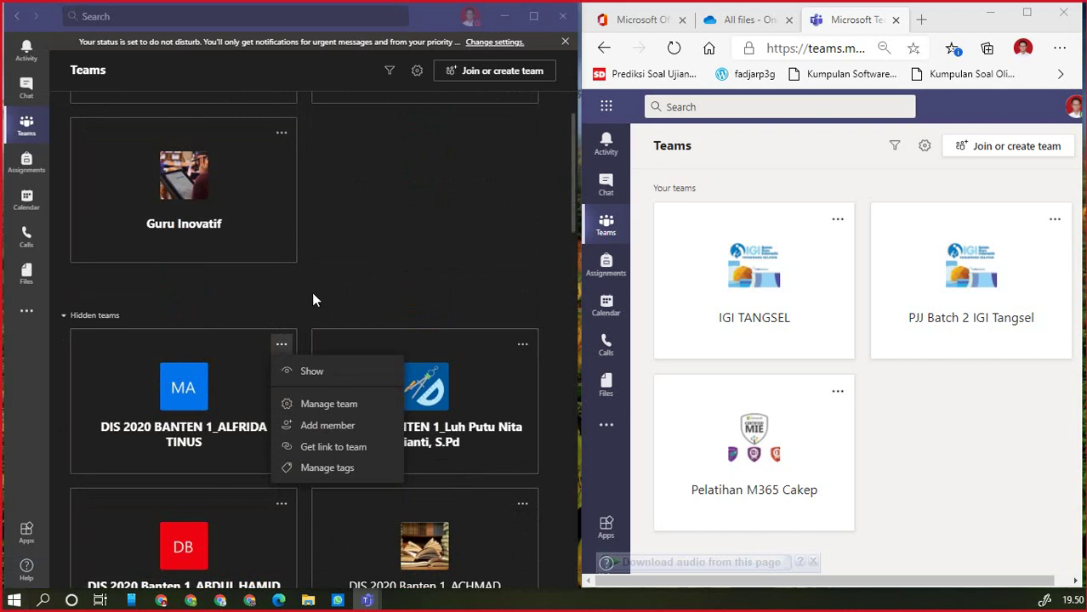
Close the hidden team's options menu without changing anything
left_click(311, 292)
scroll(251, 297, "up", 2)
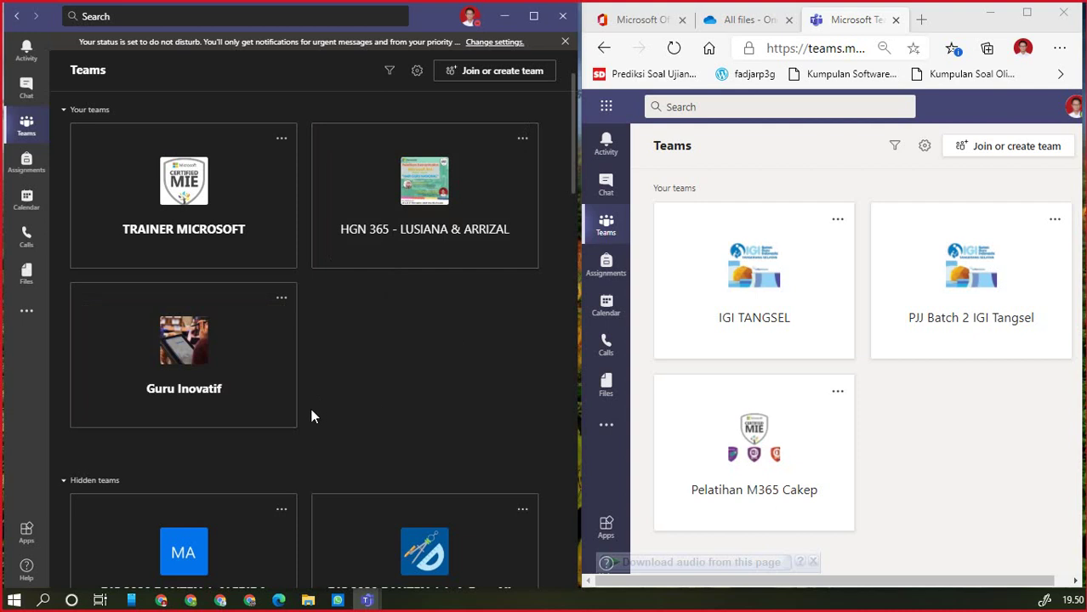
scroll(694, 524, "down", 1)
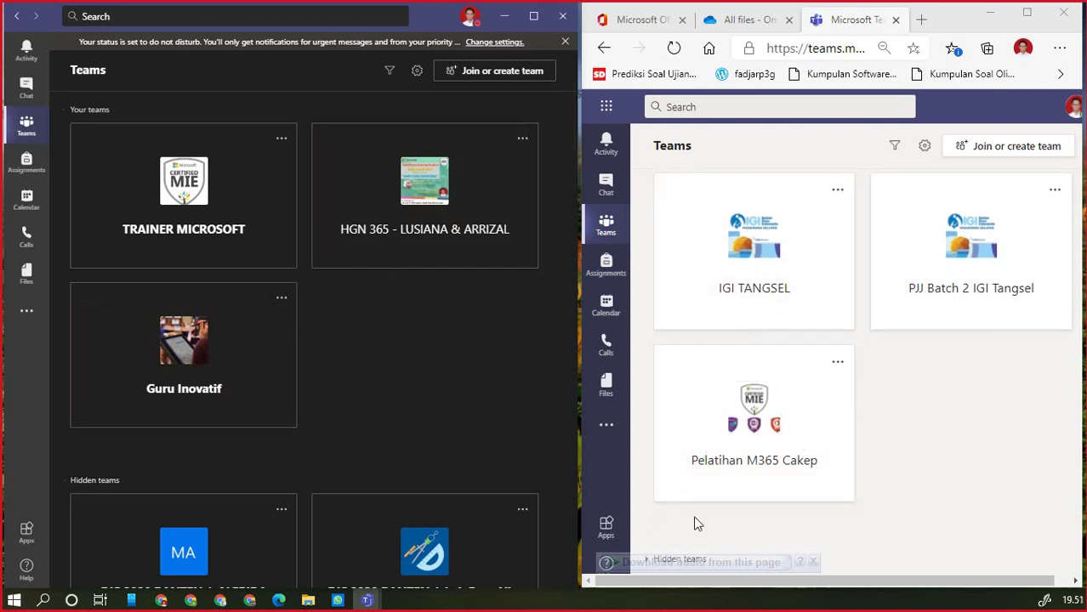
Dismiss Edge's audio download bar and expand Hidden teams in web Teams
left_click(813, 562)
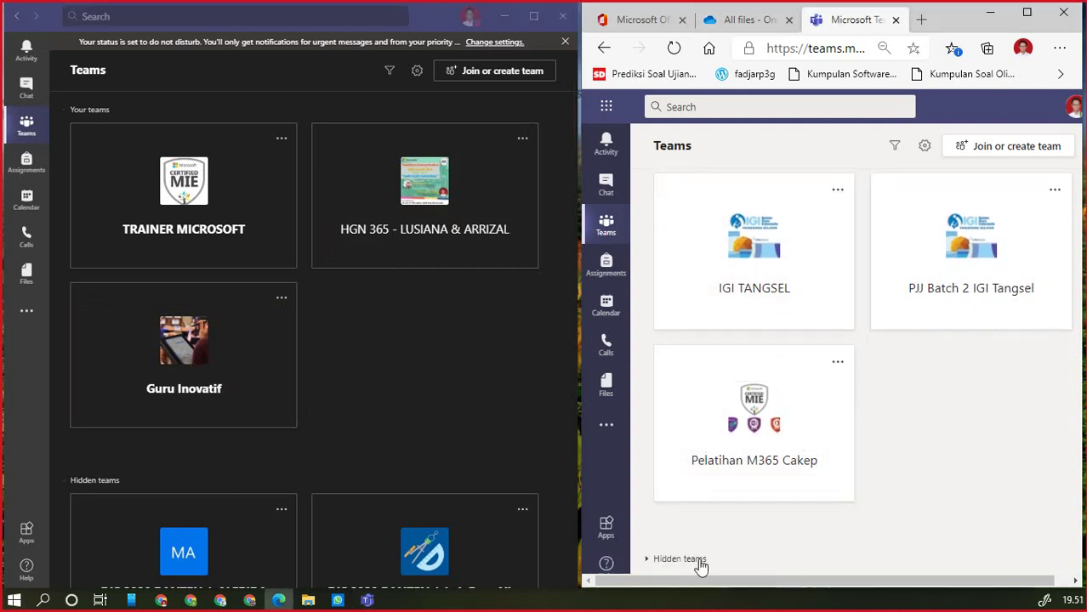
left_click(680, 558)
scroll(914, 454, "down", 10)
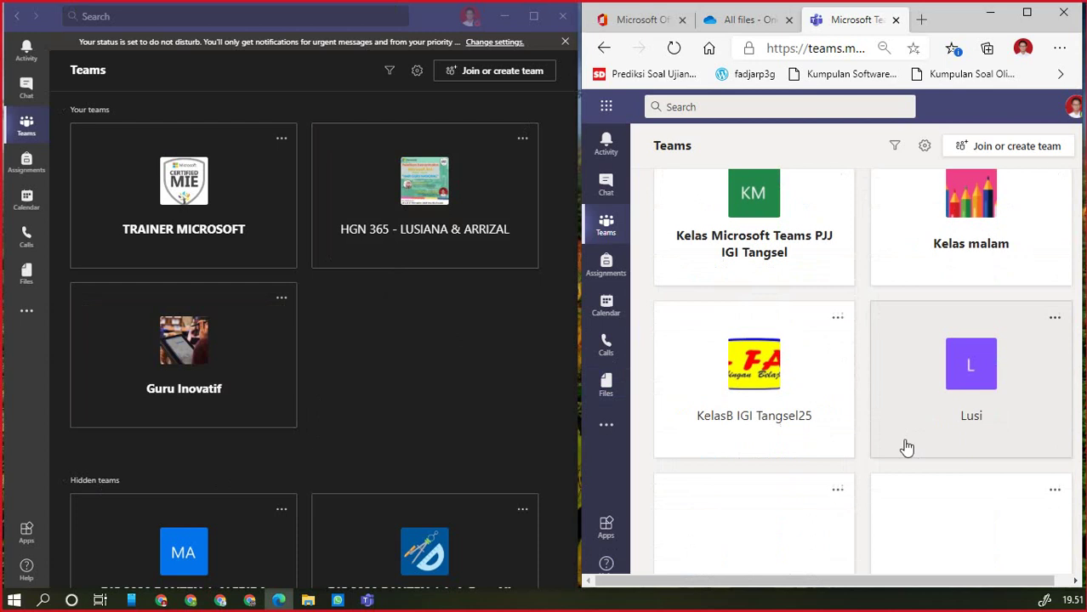
scroll(906, 447, "down", 4)
scroll(866, 441, "up", 8)
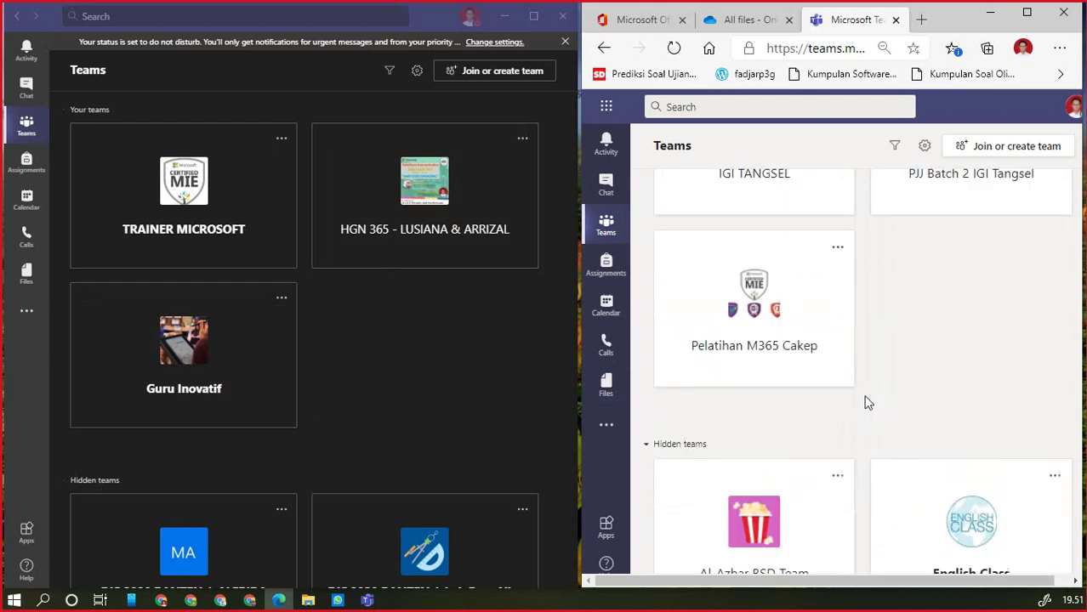
scroll(865, 396, "up", 3)
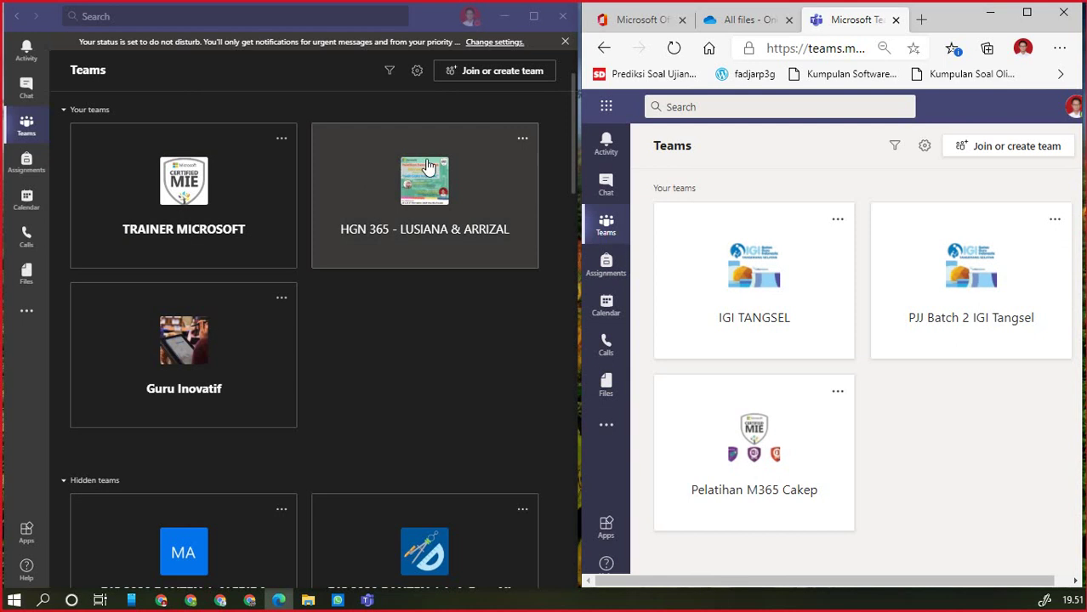
Open the Join or create a team page, leaving the join-code field empty
left_click(492, 75)
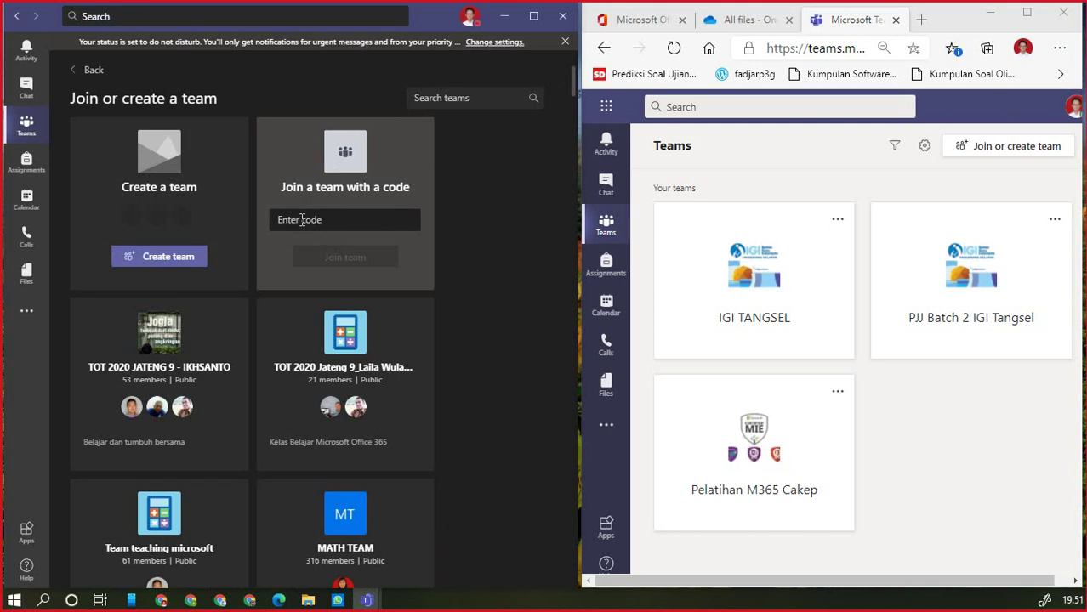
left_click(302, 221)
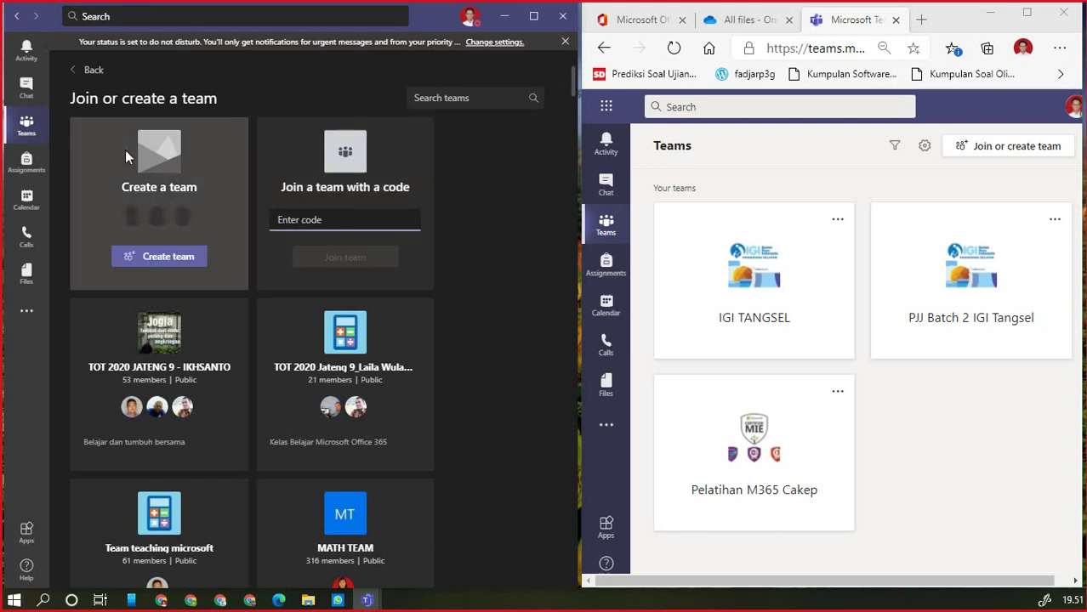
left_click(303, 88)
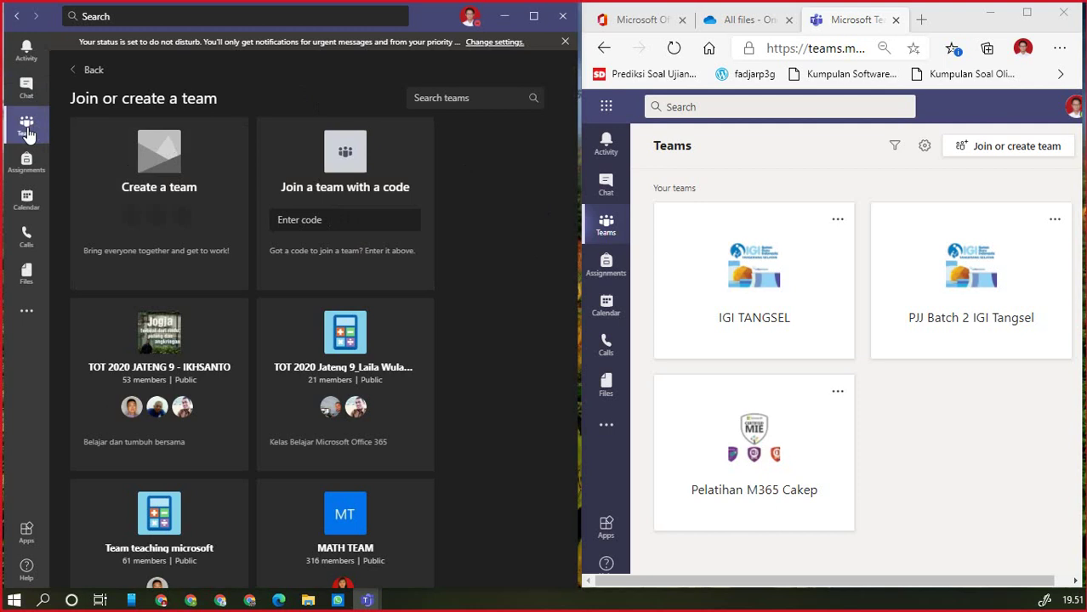
Return to the teams list, reopen Join or create a team, and choose Create team
left_click(102, 72)
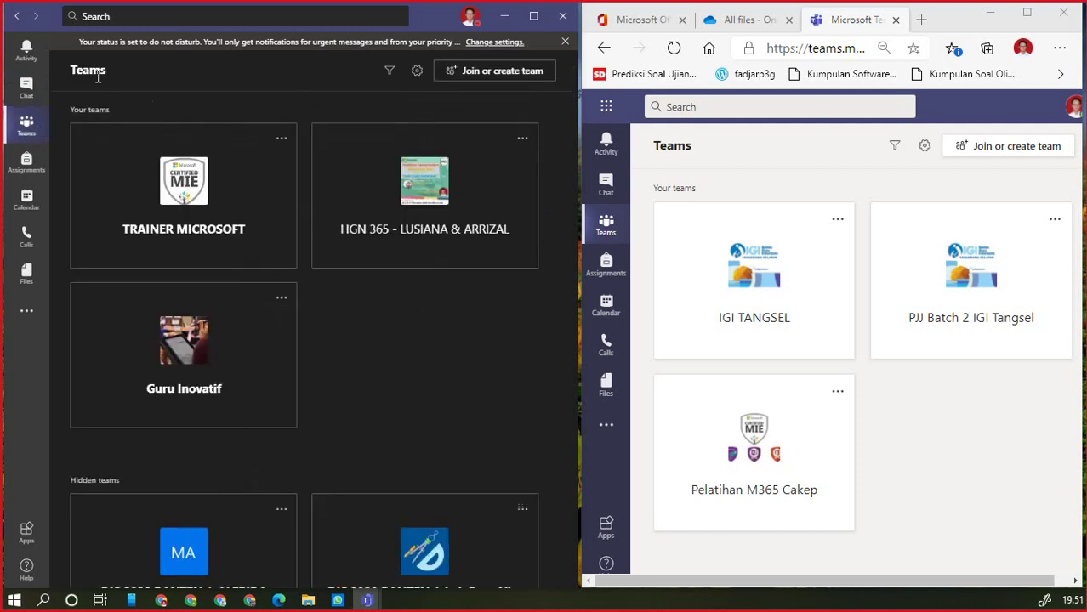
left_click(483, 73)
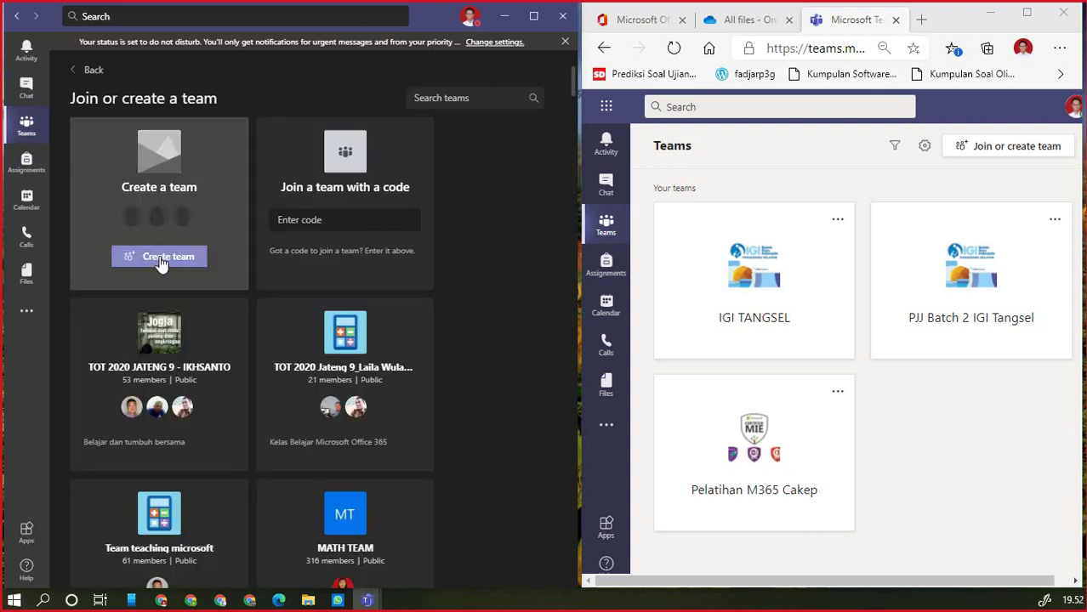
left_click(162, 257)
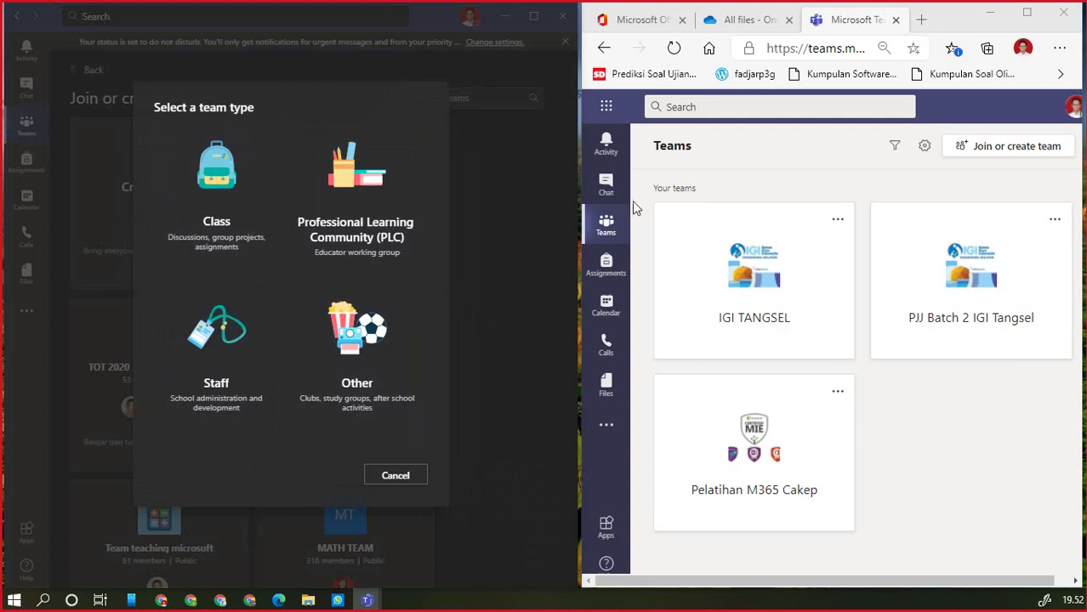
In web Teams in Edge, choose Join or create team, then Create team
left_click(963, 146)
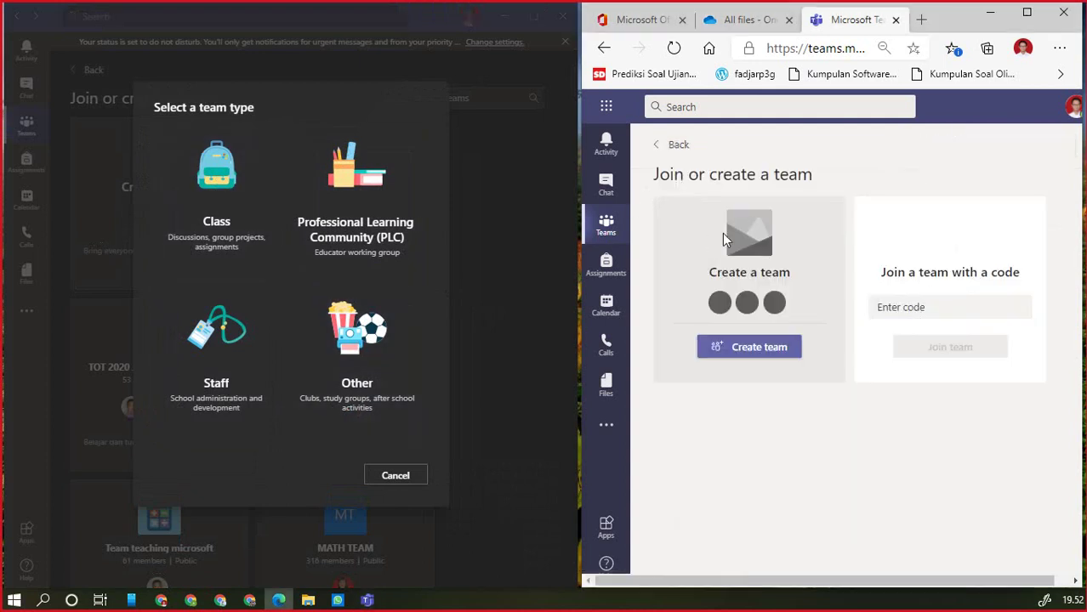
left_click(748, 345)
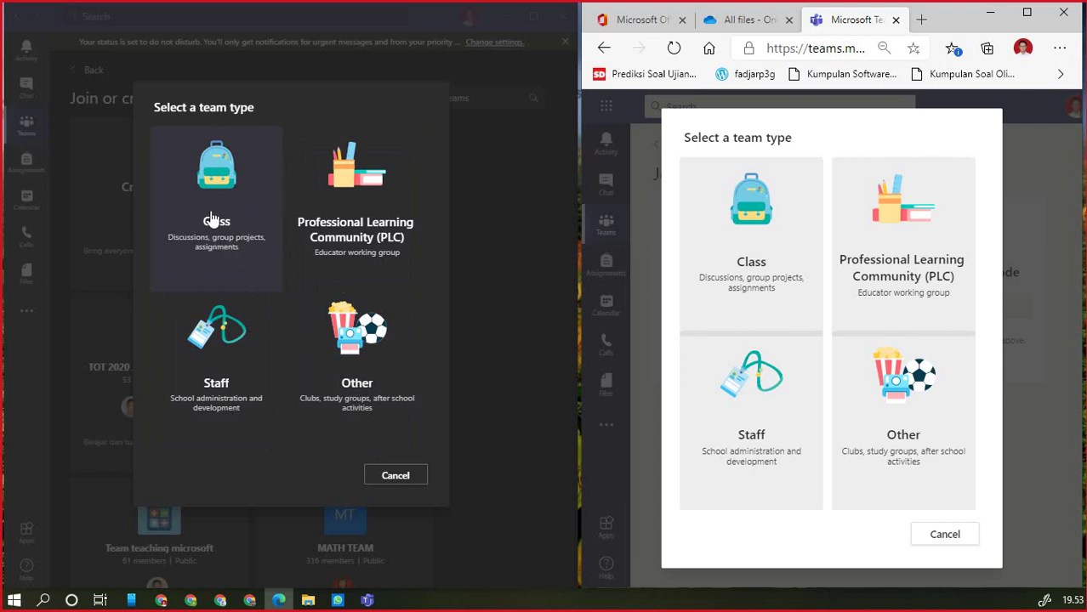
Choose Class and name the team LATIHAN1-HGN M365 plus the teacher's name, fixing a typo
left_click(215, 195)
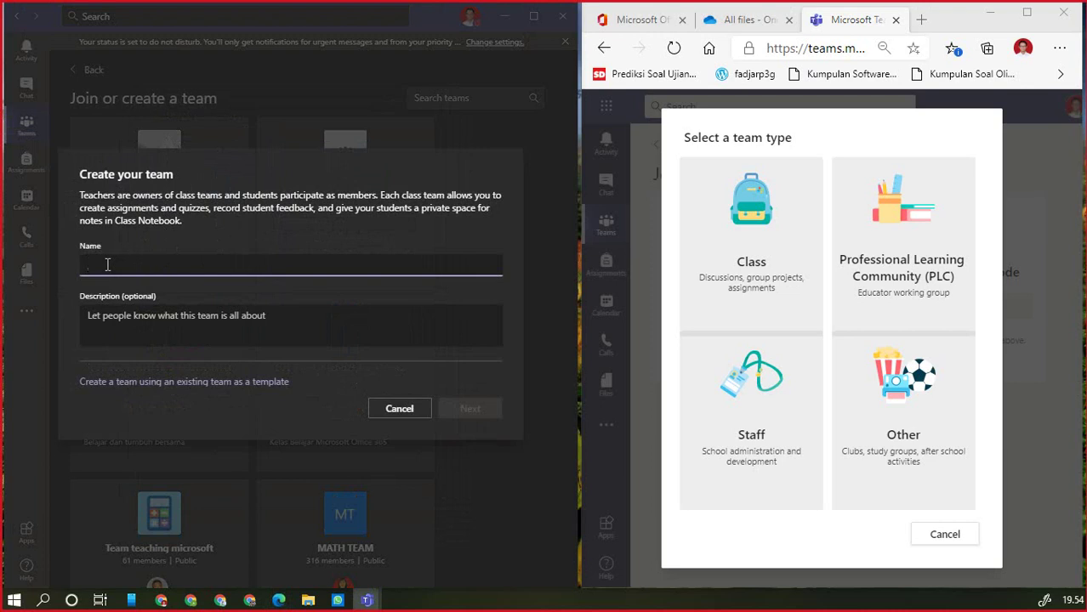
type("LATIHAN1")
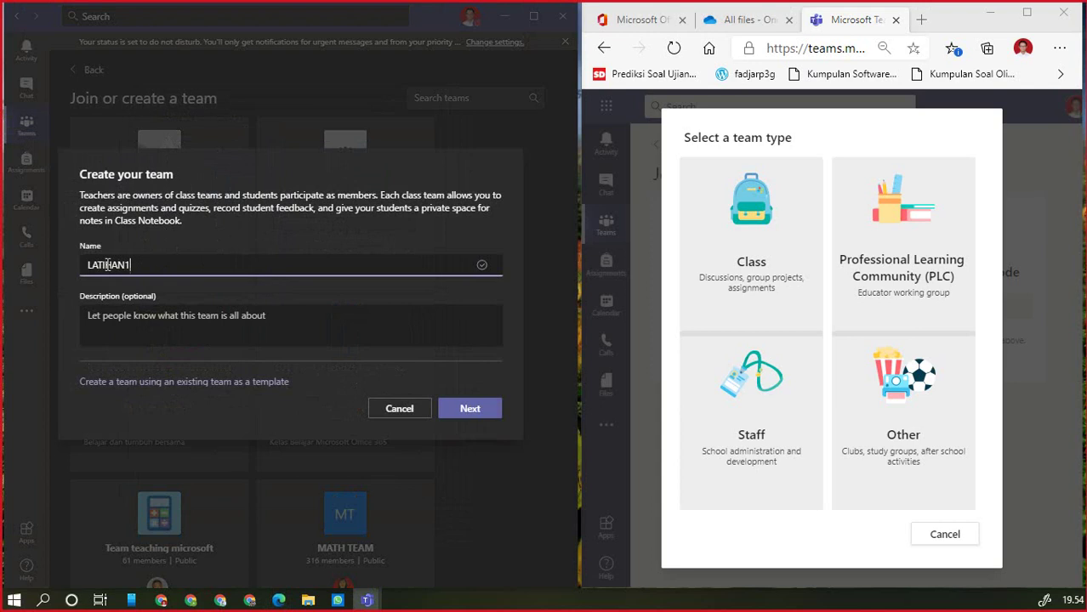
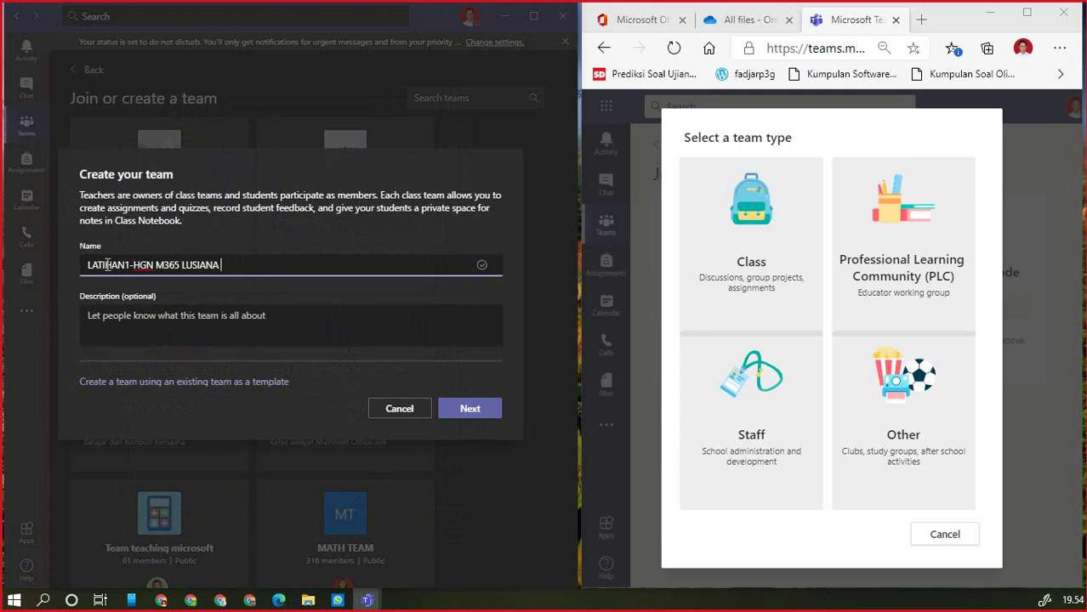
key("Left")
key("Left")
key("Left")
key("Left")
type("R")
left_click(279, 265)
Copy the team name into Description and continue, which triggers the team-limit warning
left_click(171, 320)
left_click_drag(264, 265, 18, 259)
key("ctrl+c")
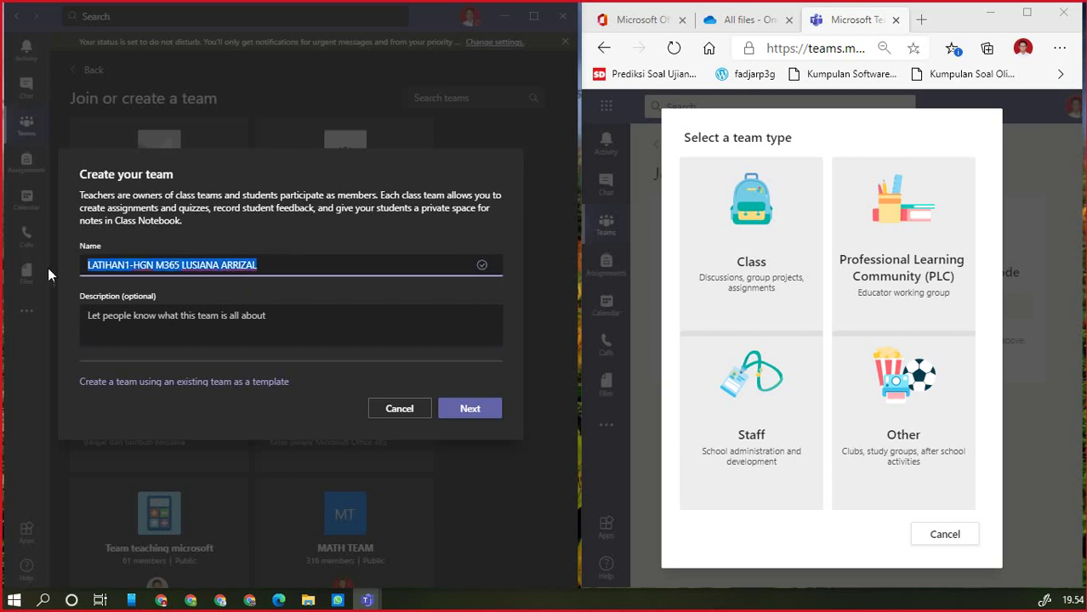
left_click(170, 335)
key("ctrl+v")
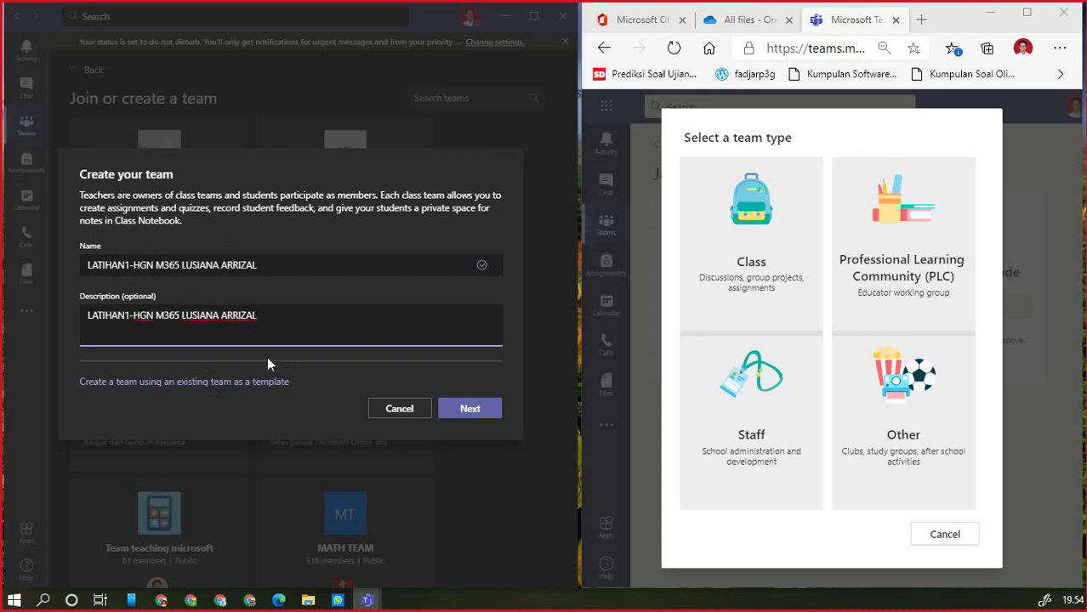
left_click(471, 409)
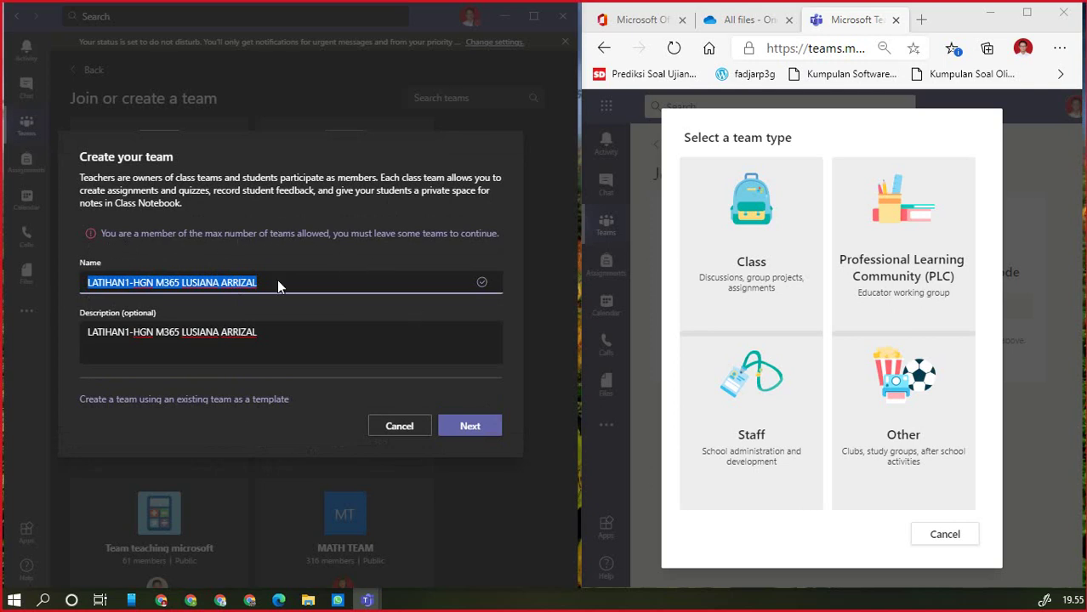
Paste the LATIHAN1-HGN M365 name as Name and Description of a web Class team and continue
right_click(232, 287)
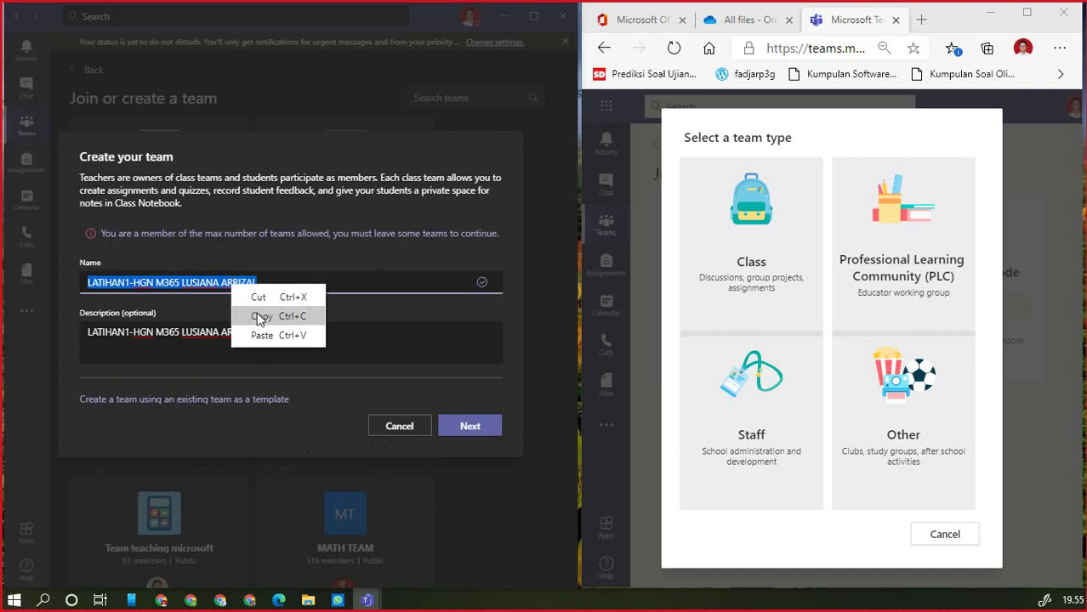
left_click(256, 312)
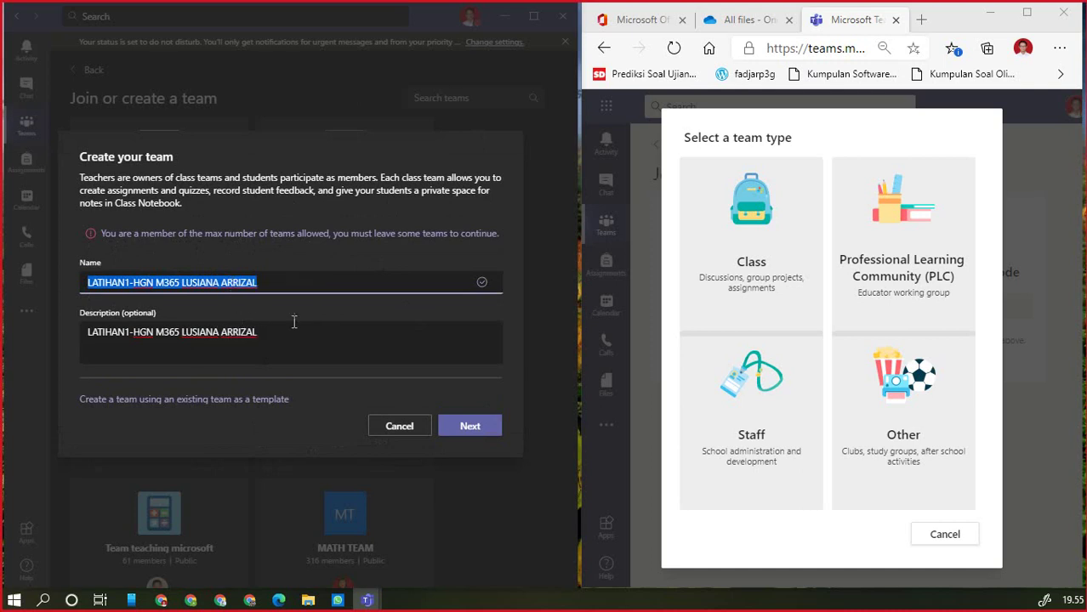
left_click(757, 255)
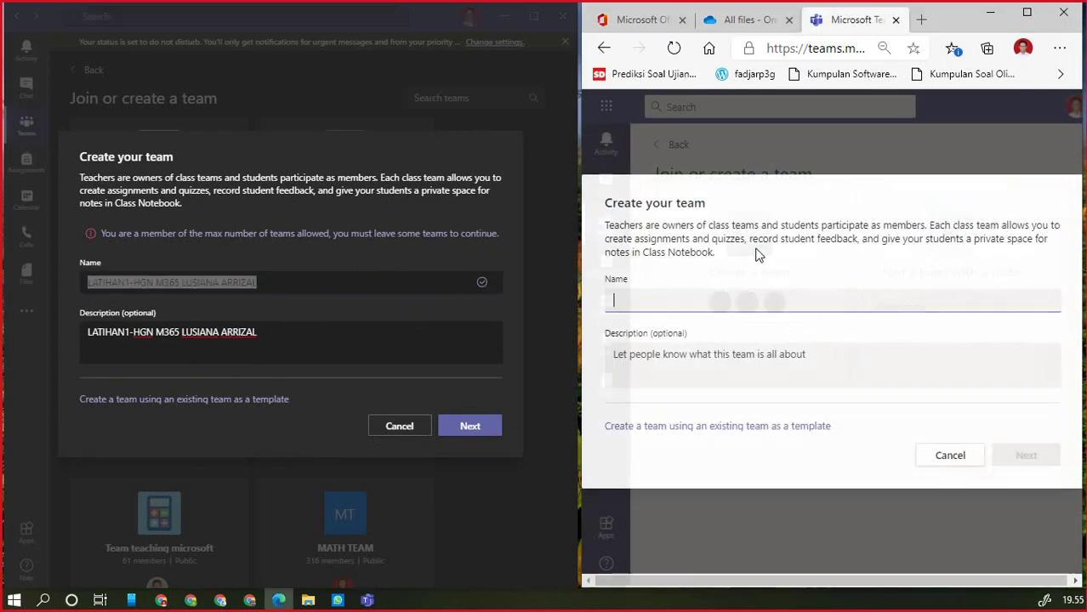
left_click(663, 298)
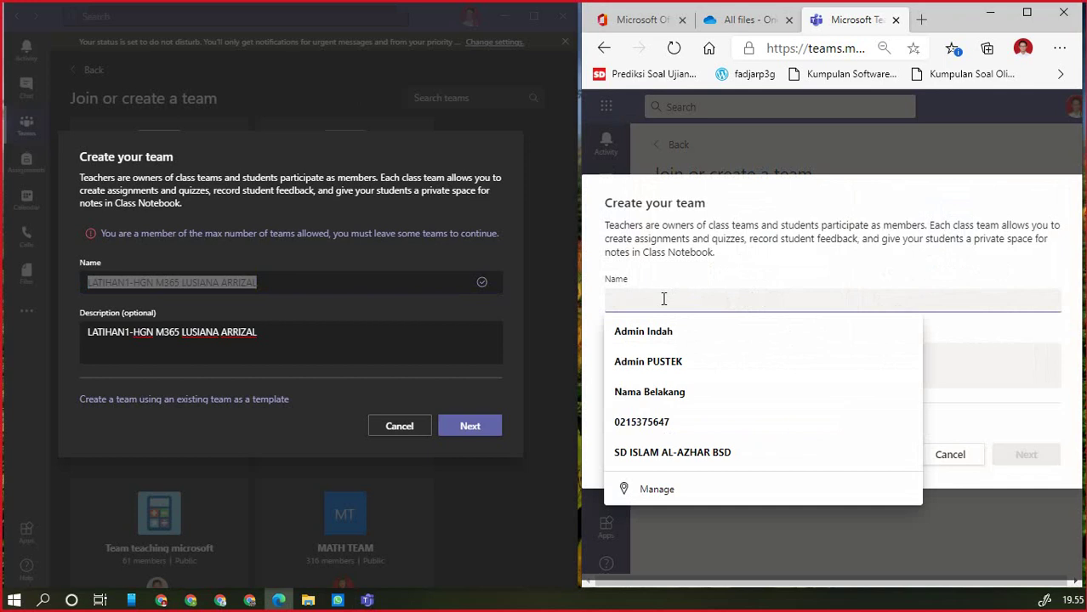
key("ctrl+v")
left_click(687, 368)
key("ctrl+v")
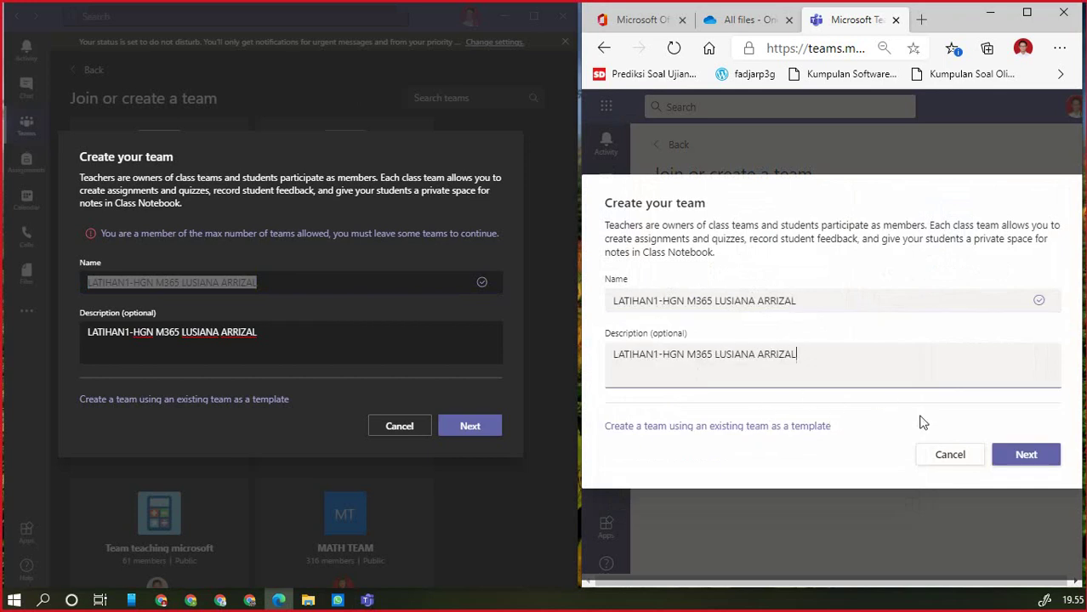
left_click(1032, 461)
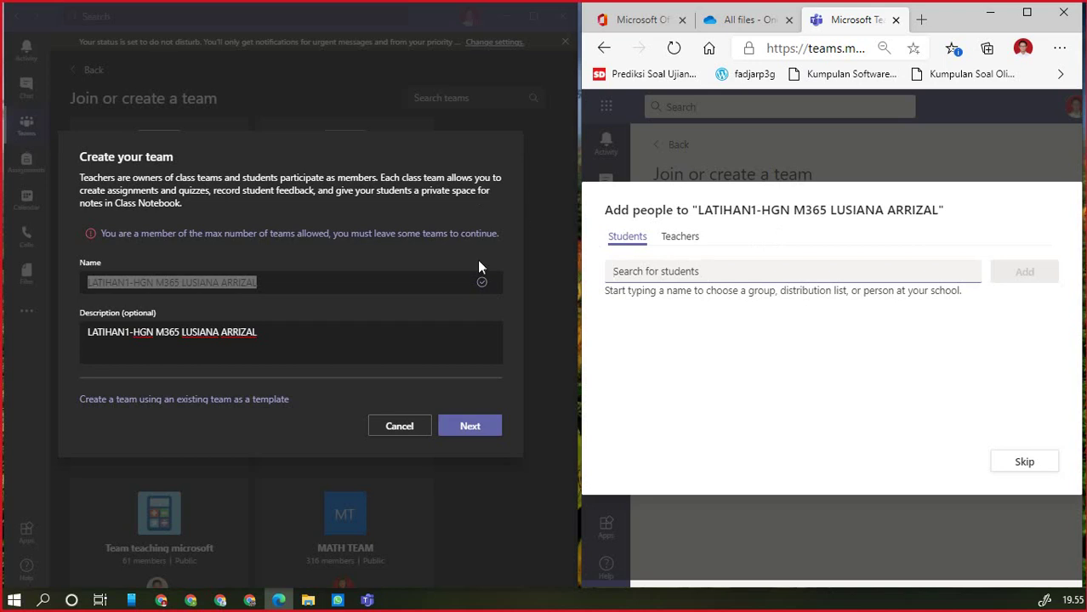
Cancel the failed desktop setup, restart Create team, and focus the web student search box
left_click(393, 429)
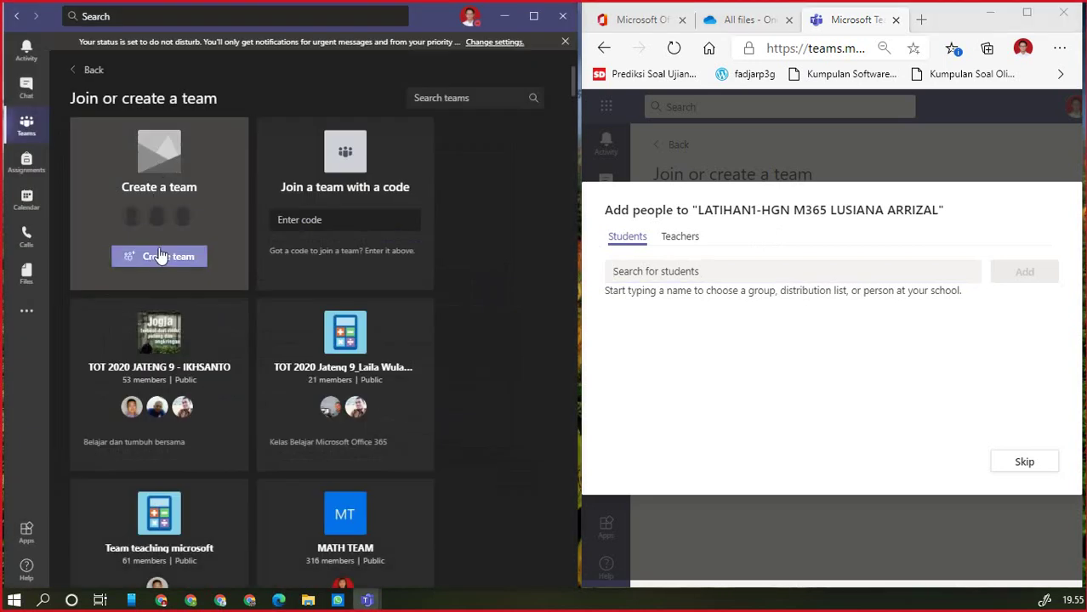
left_click(161, 257)
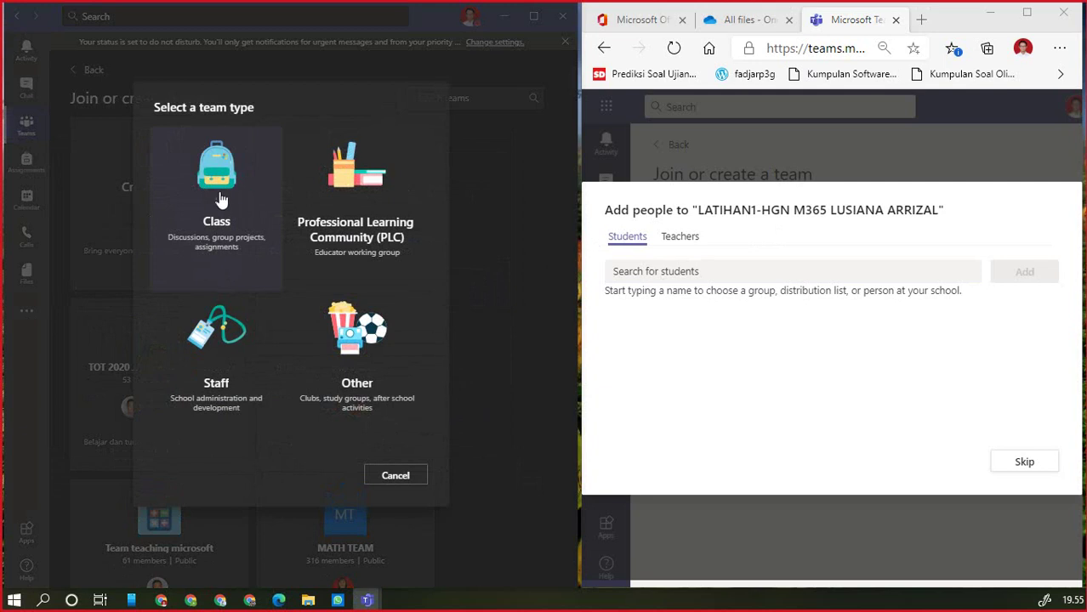
left_click(634, 270)
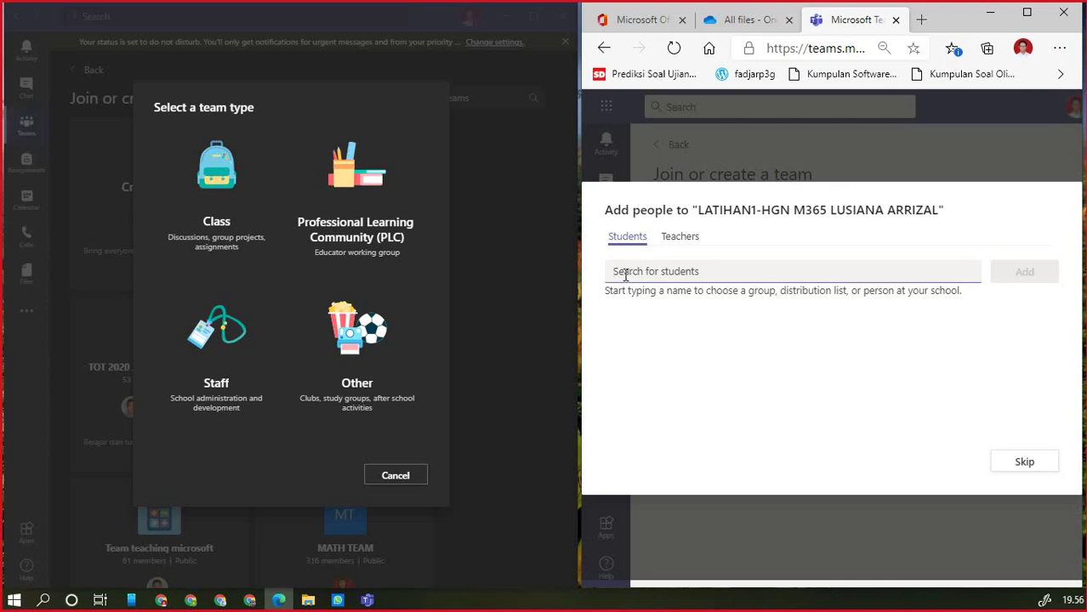
Search for and pick the student, then try adding and removing a teacher under Teachers
type("Lu")
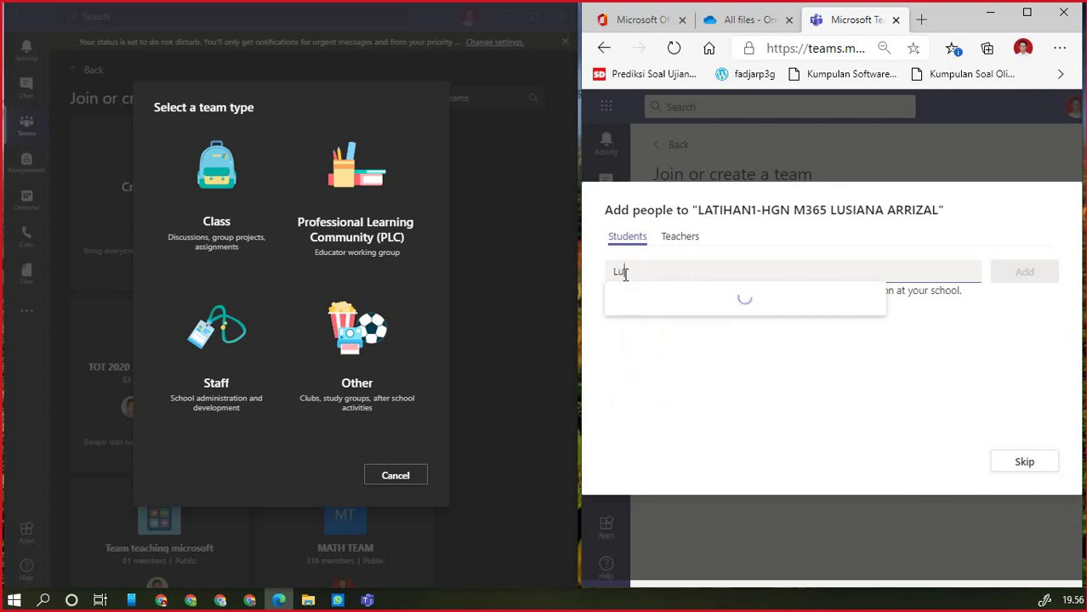
type("siana")
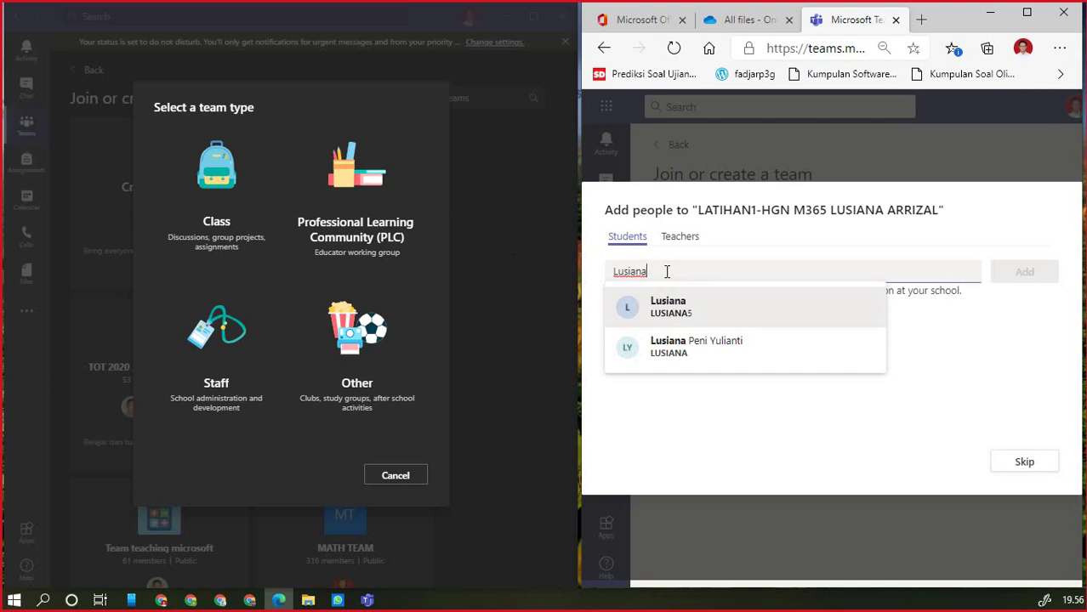
left_click(694, 320)
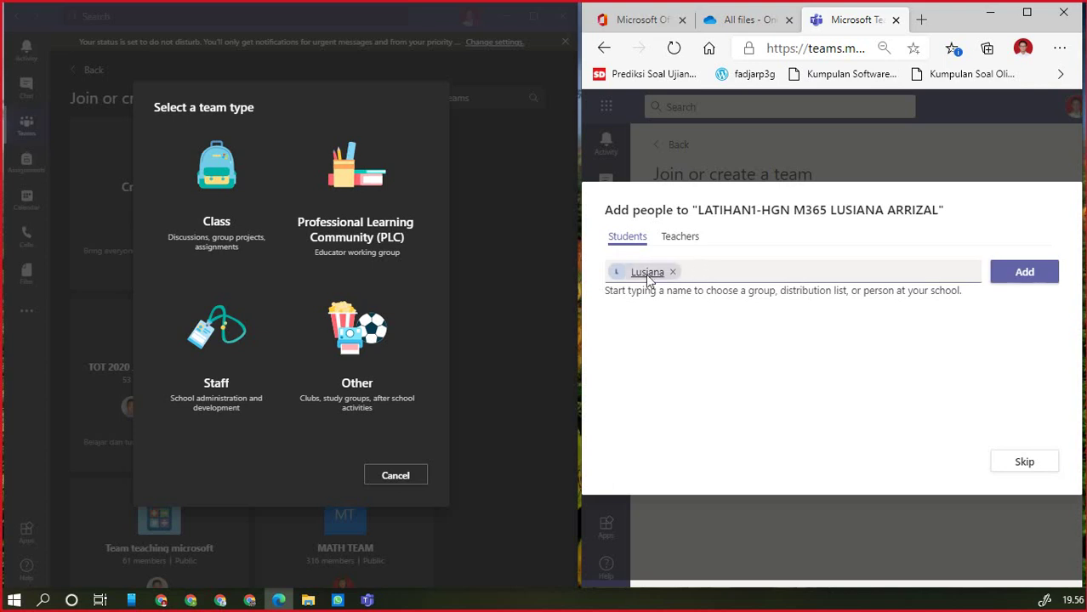
left_click(681, 244)
left_click(691, 272)
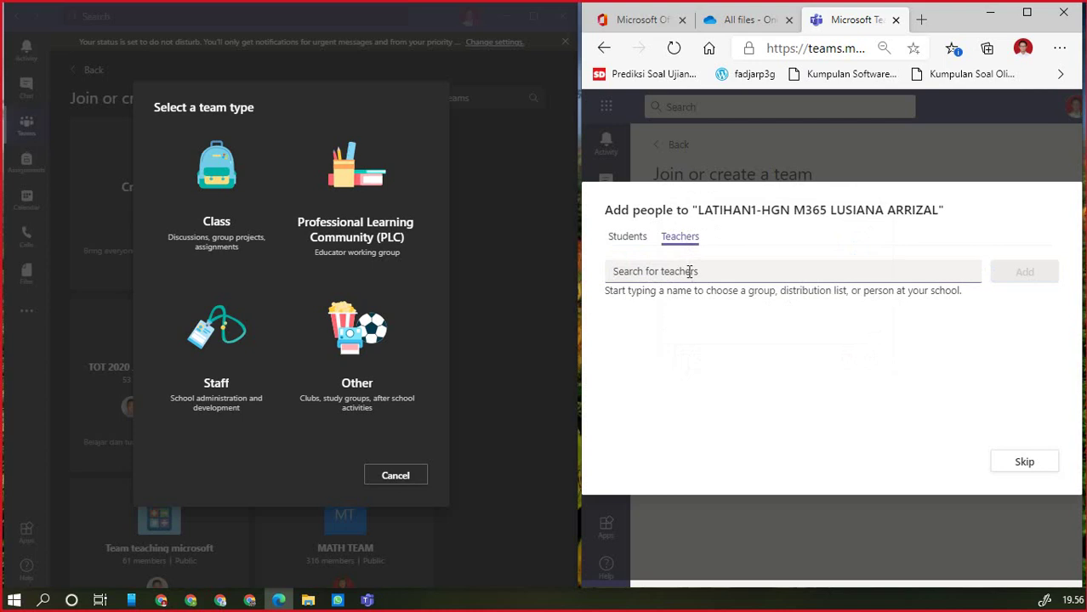
type("arriza")
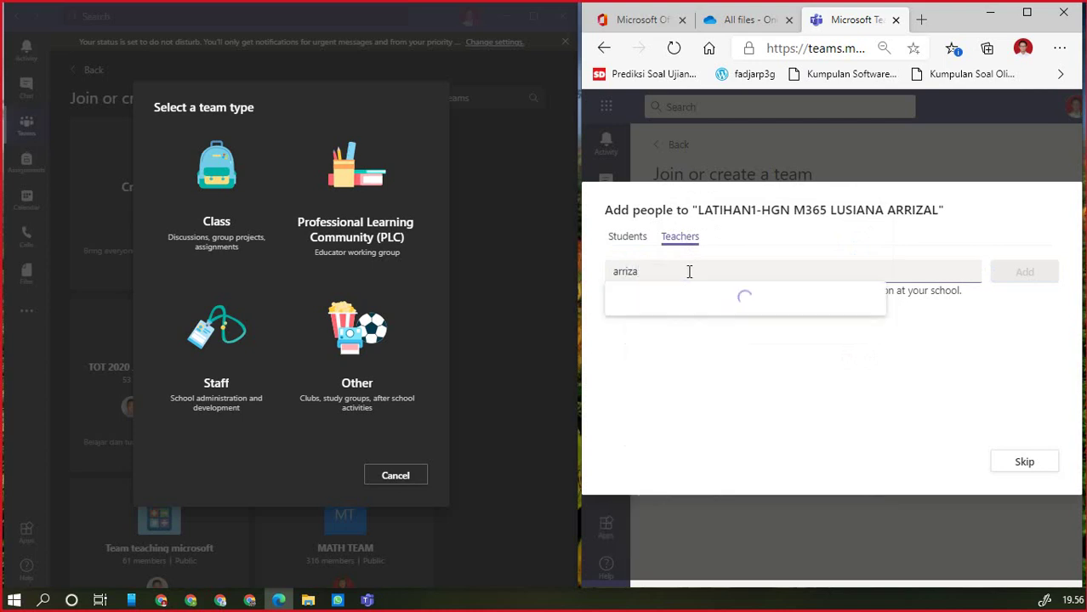
type("l")
left_click(740, 317)
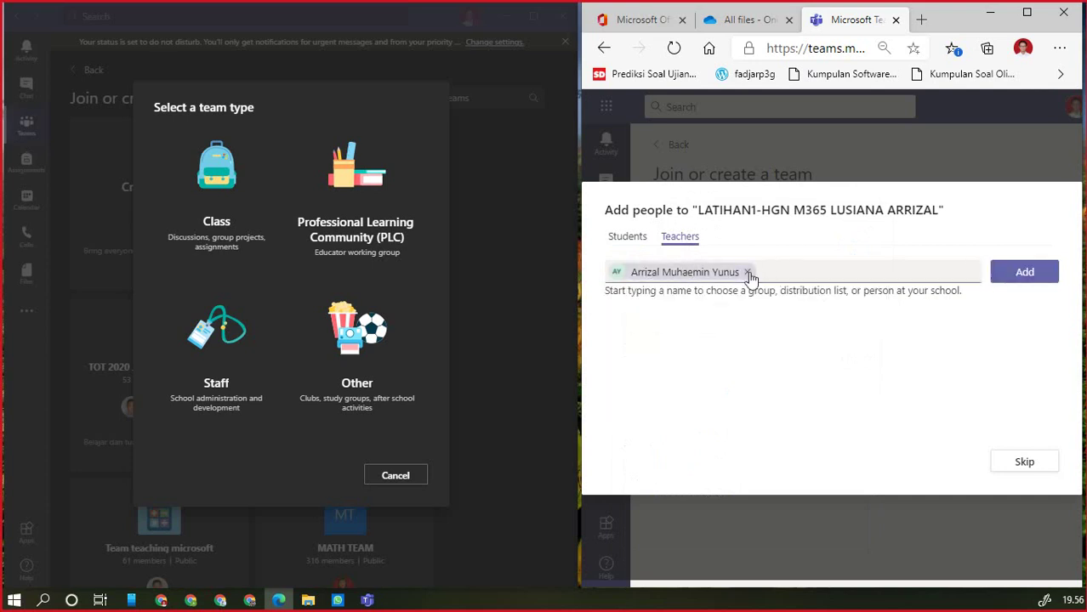
left_click(747, 273)
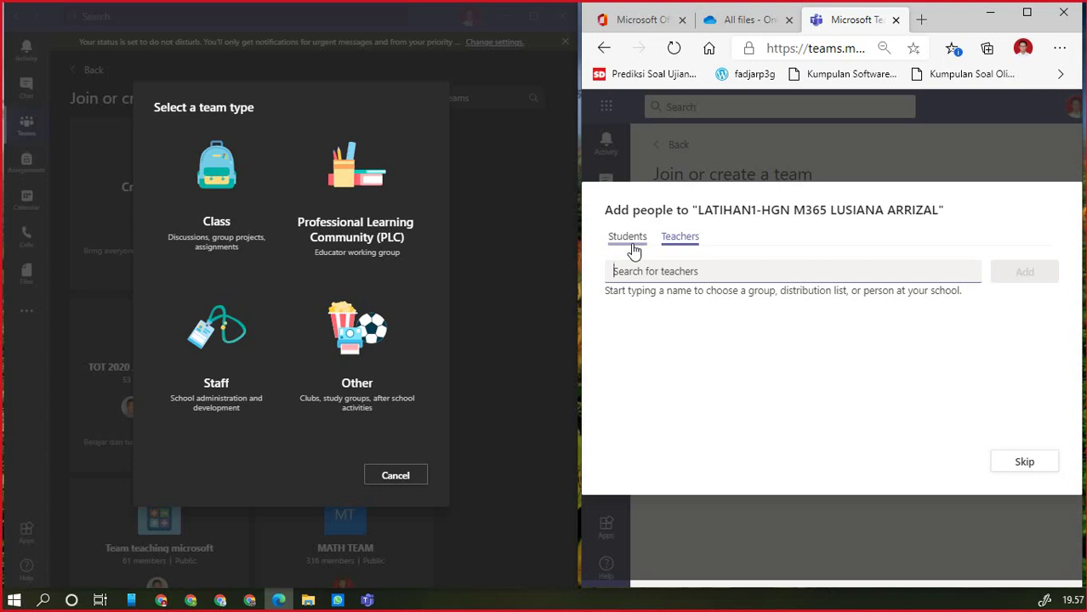
Return to Students, reselect the student, and add them to the class team
left_click(629, 246)
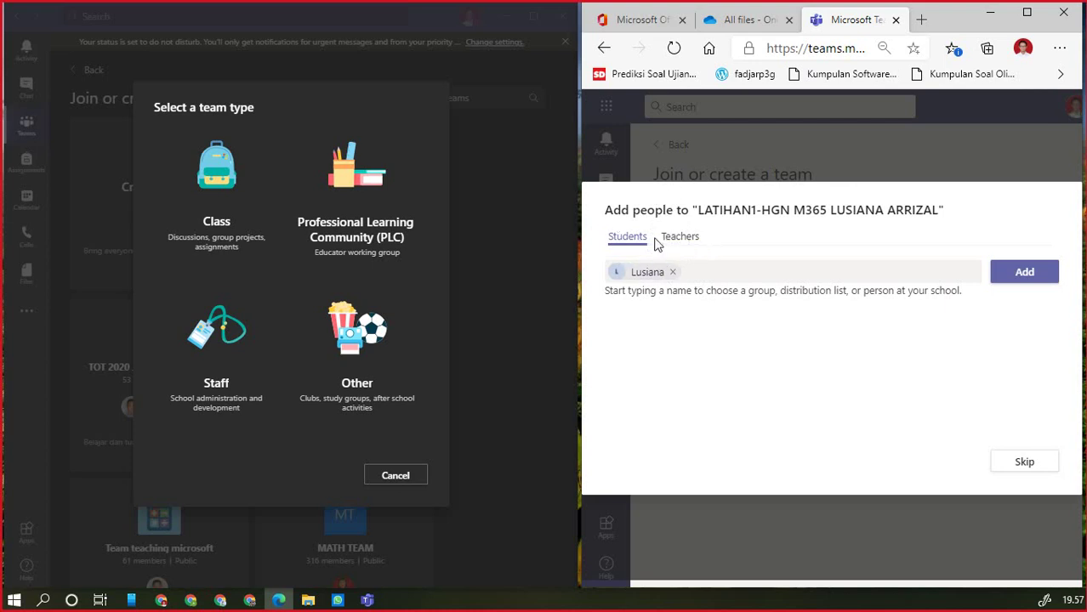
mouse_move(644, 275)
left_click(704, 271)
left_click(729, 325)
left_click(1029, 279)
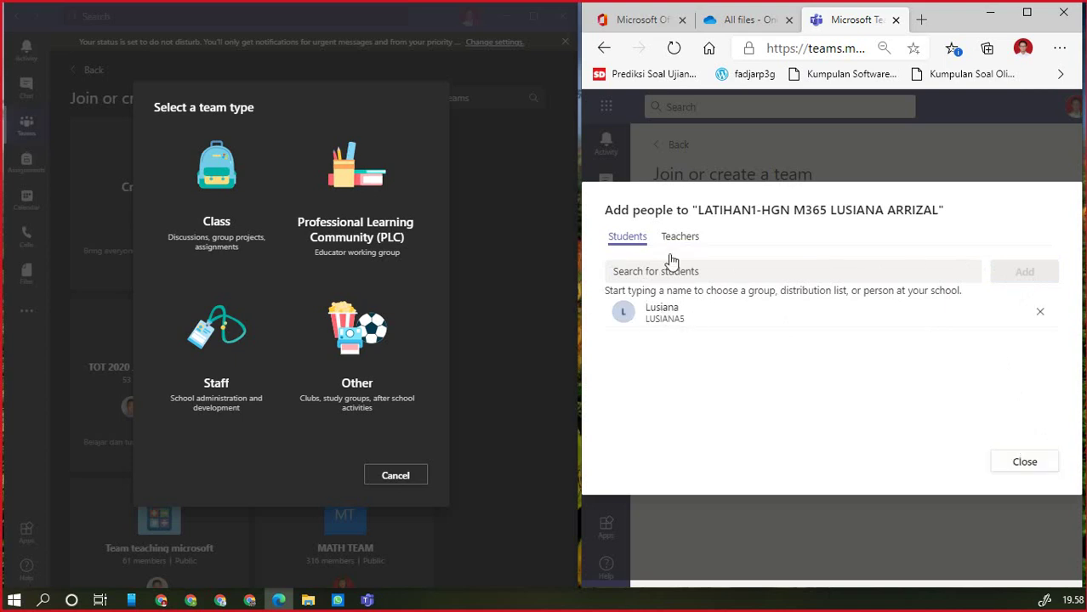
left_click(1018, 470)
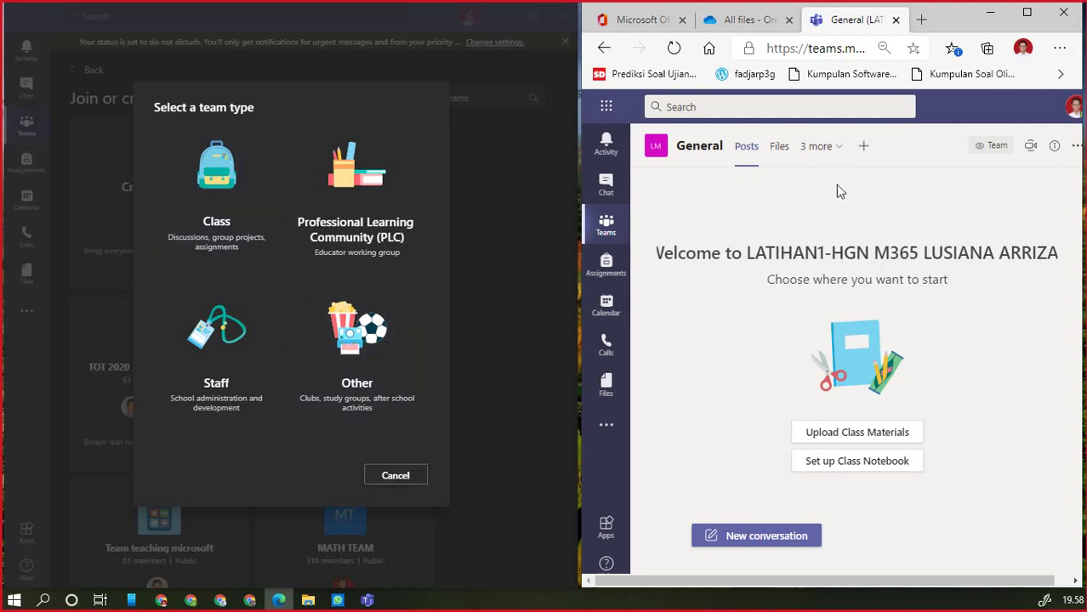
left_click(830, 152)
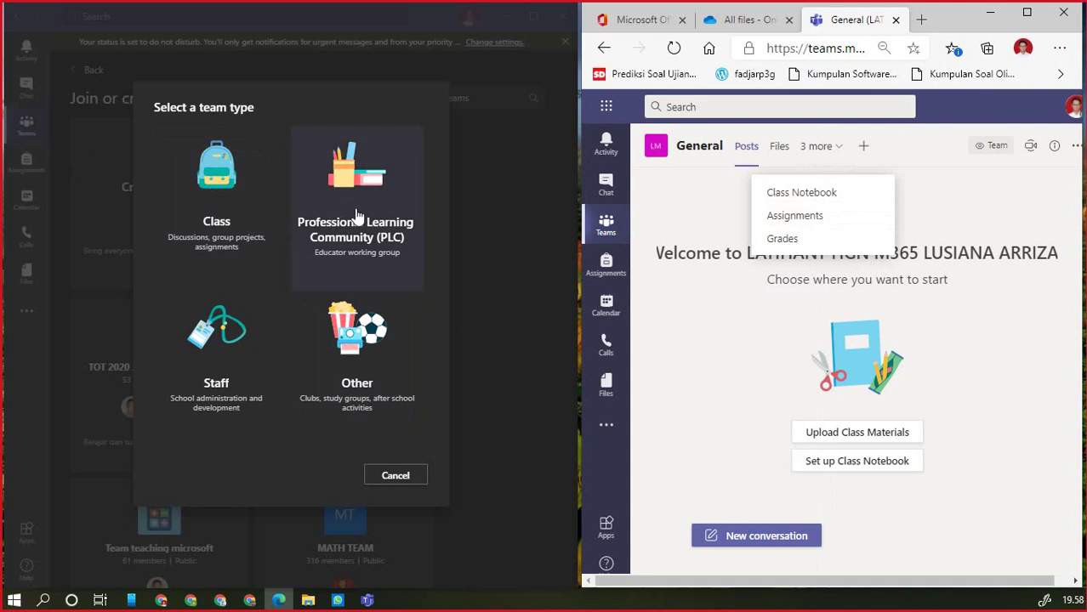
left_click(838, 152)
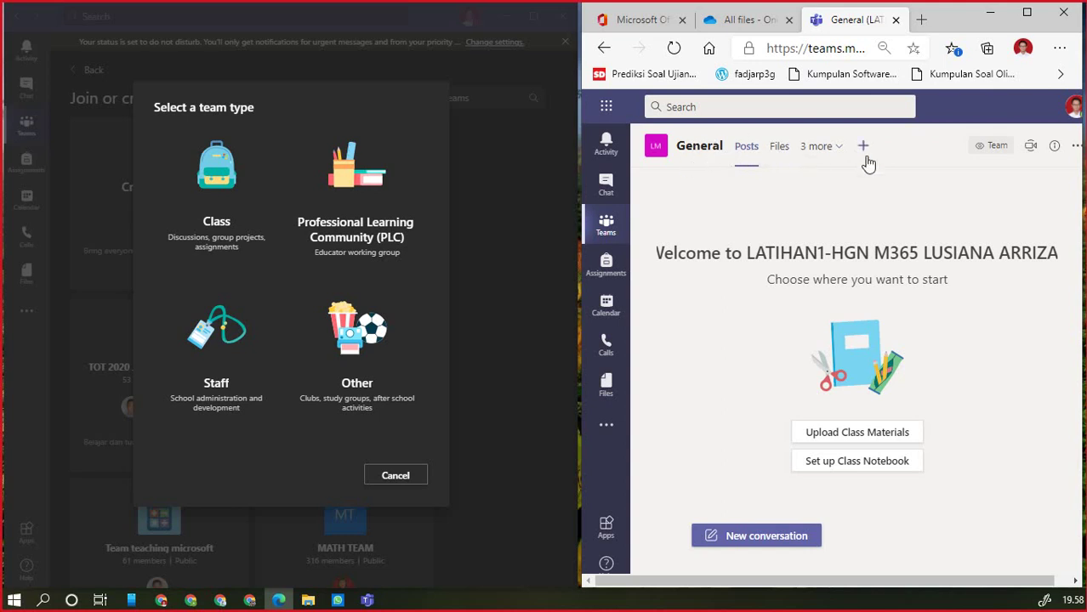
left_click(838, 149)
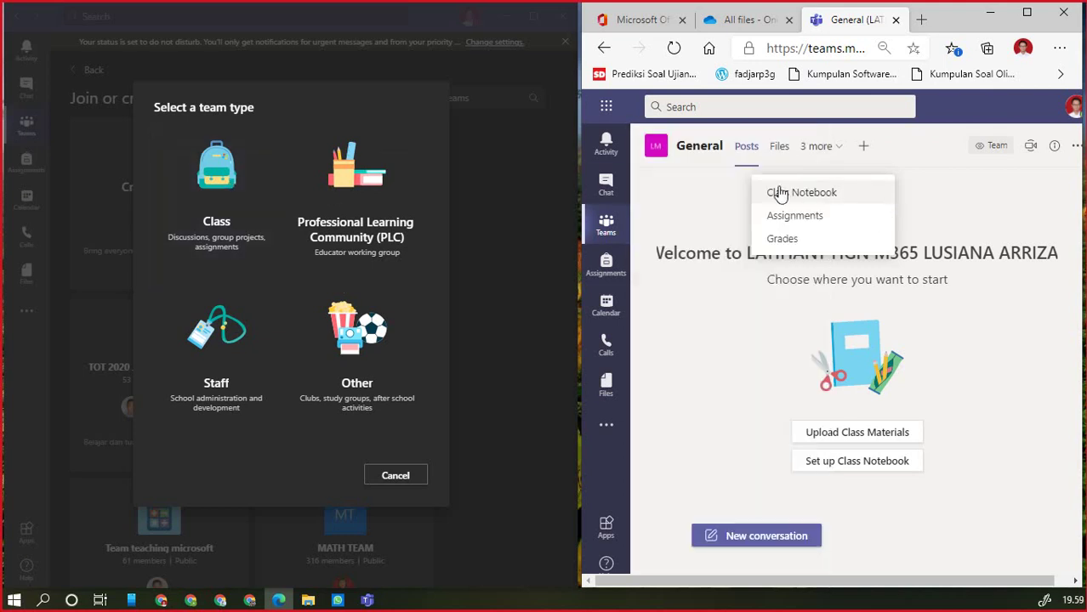
mouse_move(656, 149)
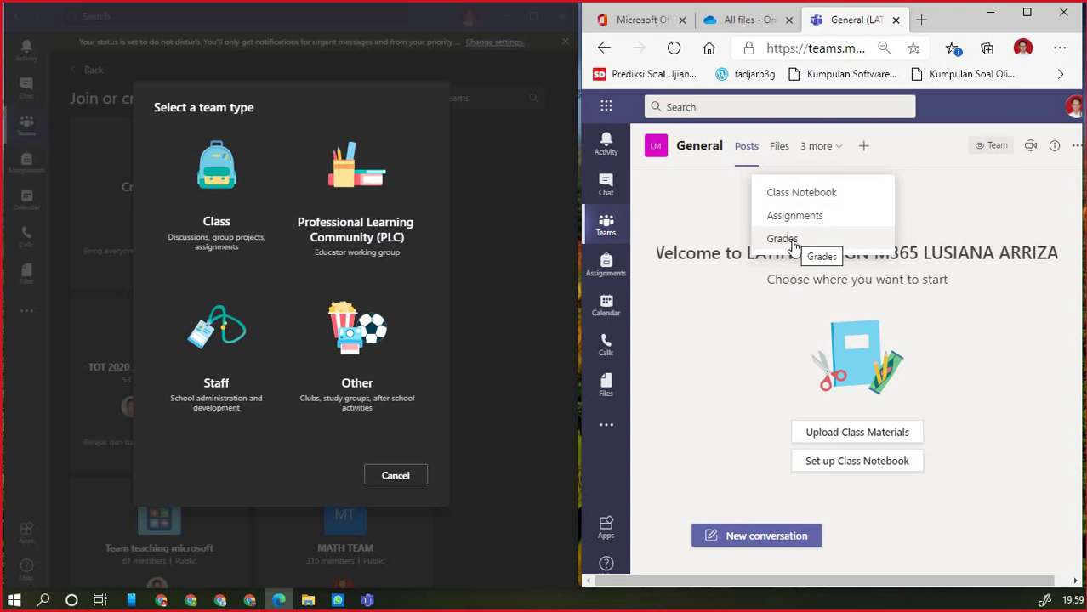
left_click(956, 329)
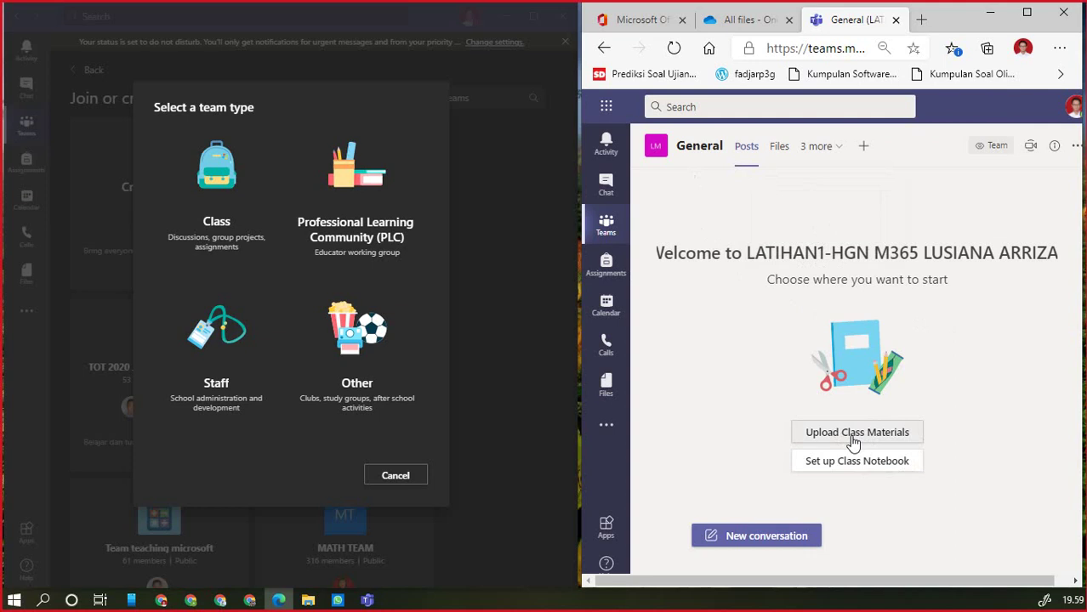
Open Upload Class Materials from the General channel's welcome page
left_click(853, 441)
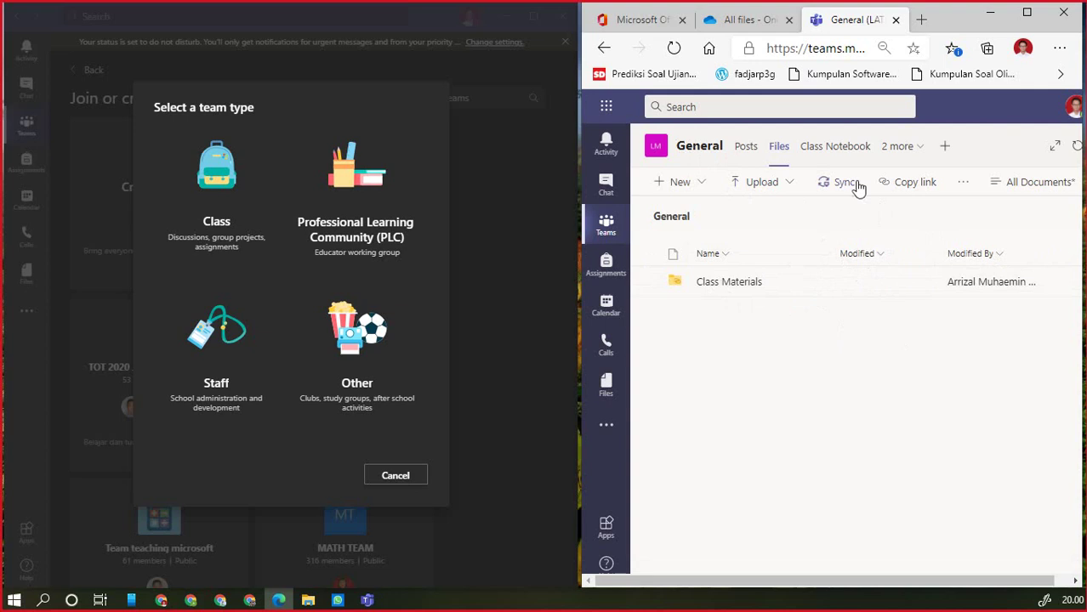
Cancel the team type choice and open the HGN 365 team's General channel
left_click(393, 478)
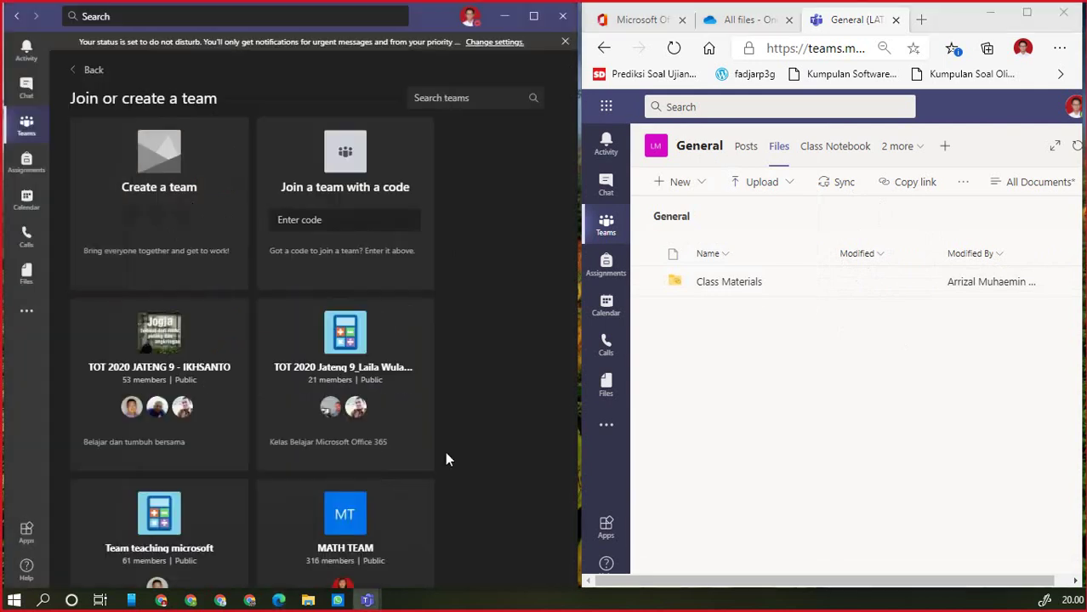
left_click(28, 128)
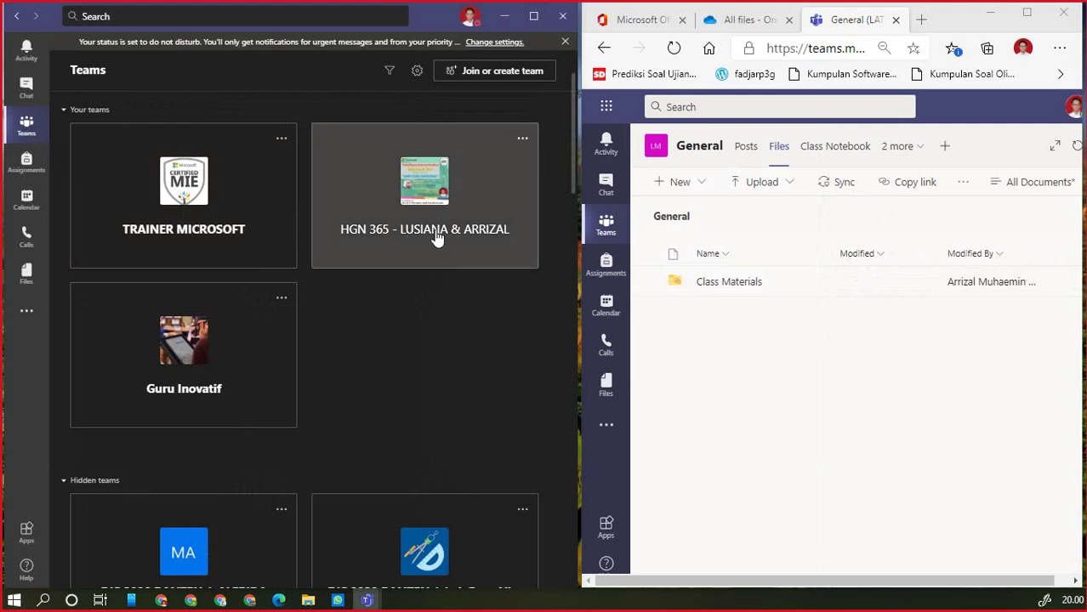
left_click(403, 238)
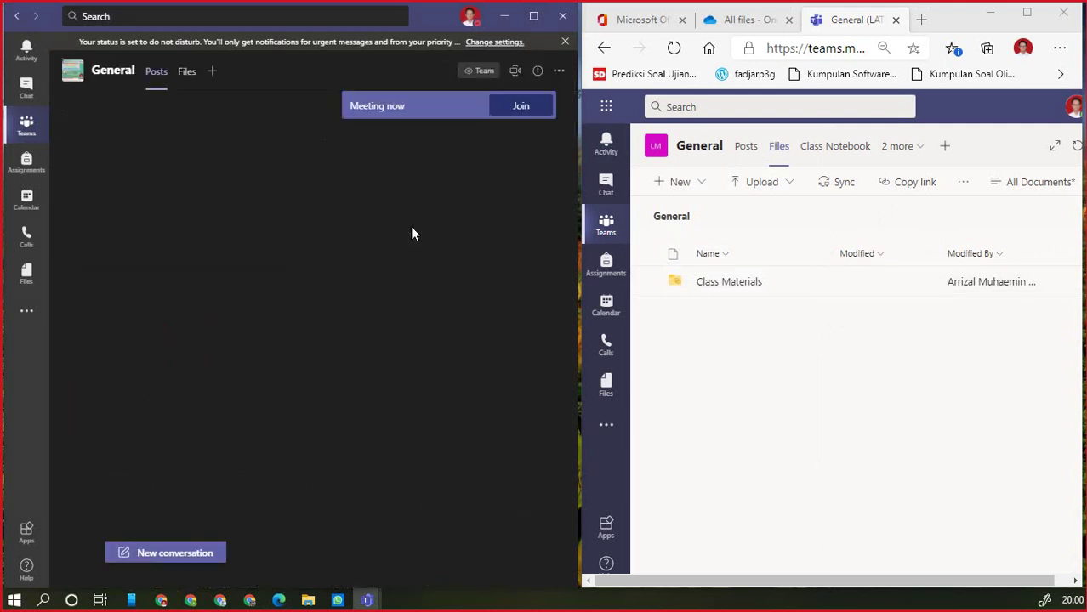
Show the HGN 365 team's Files tab, listing Materi Kelas, 1.png and transcript.pdf
scroll(204, 153, "up", 2)
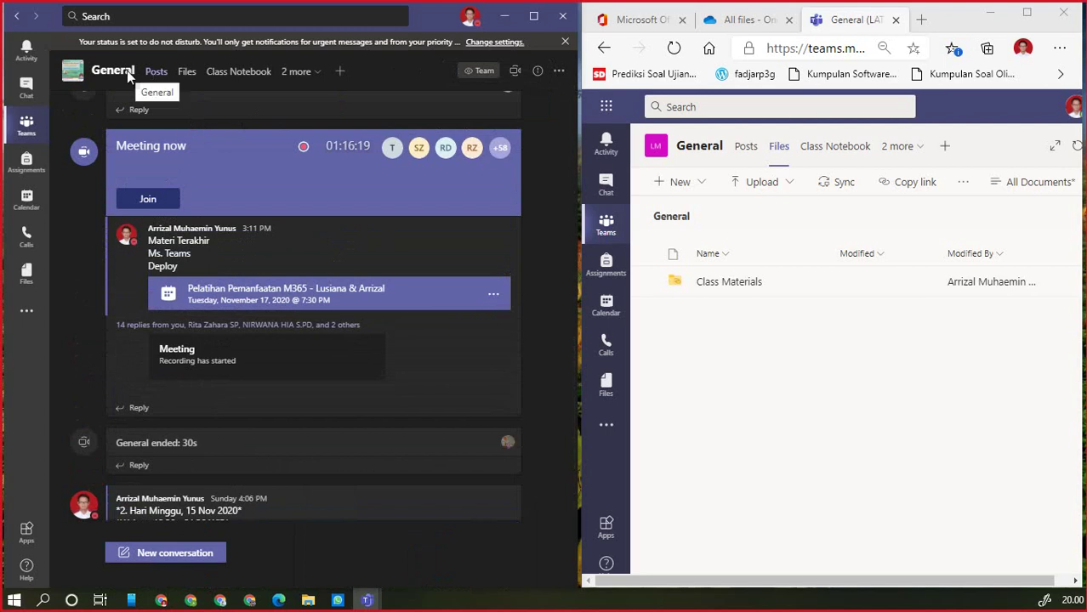
left_click(313, 75)
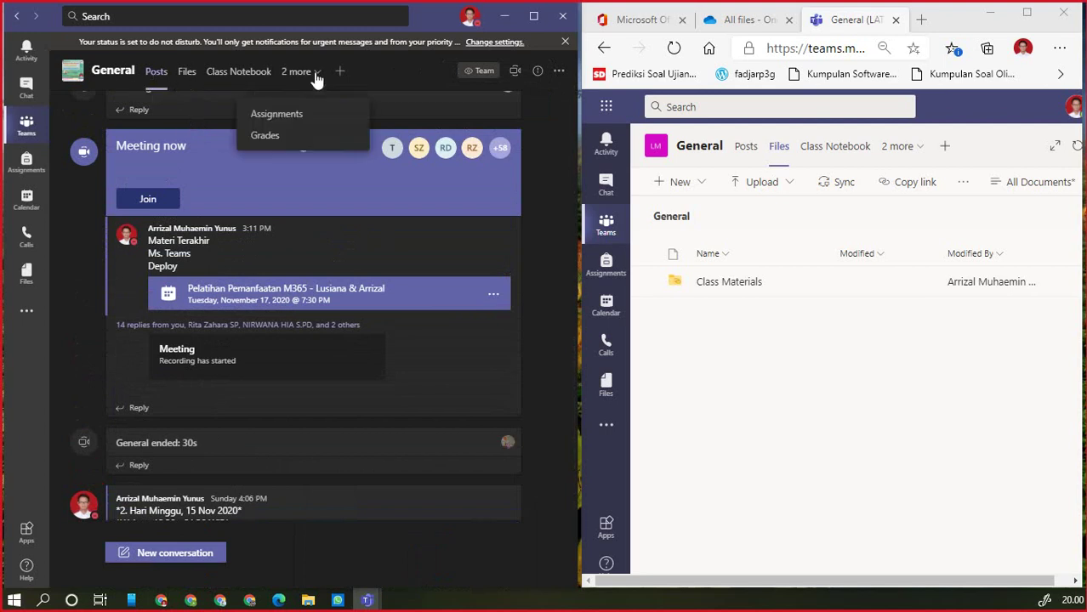
left_click(605, 223)
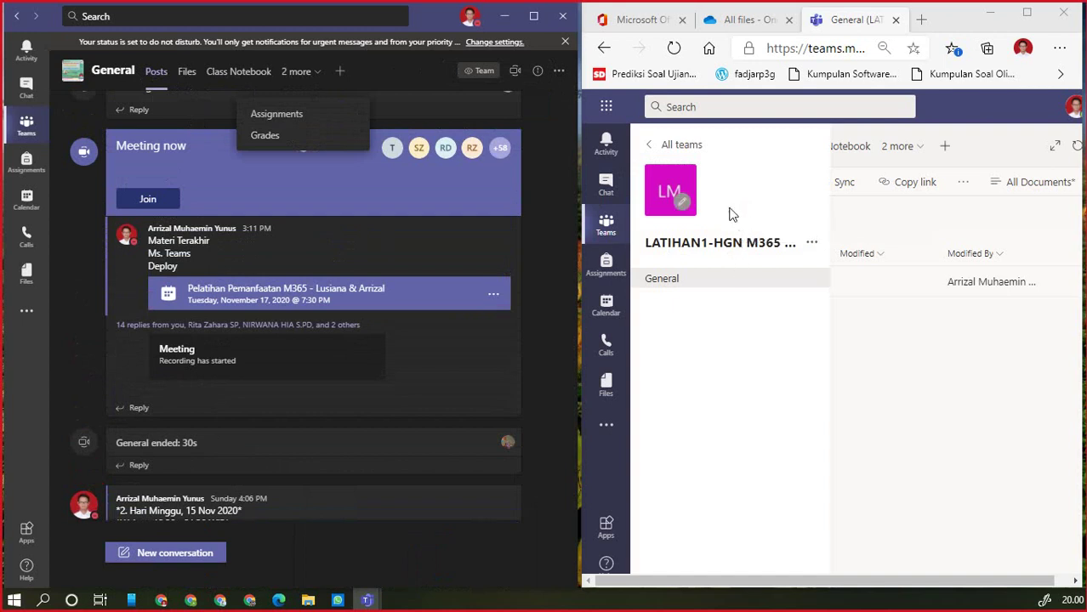
left_click(842, 243)
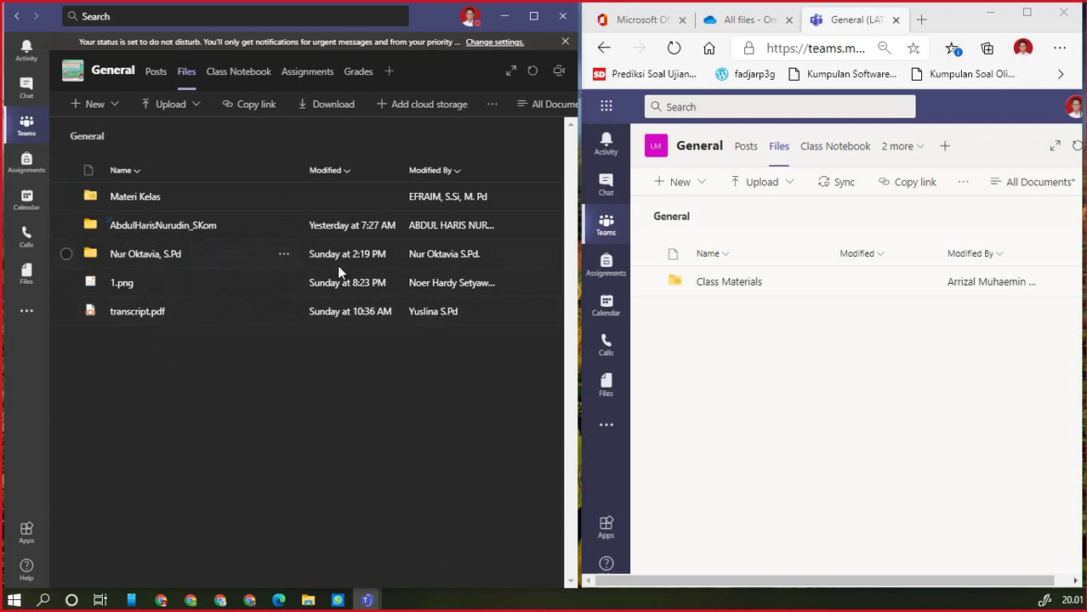
Browse the Materi Kelas folder, then open the Class Notebook tab in both teams
left_click(132, 199)
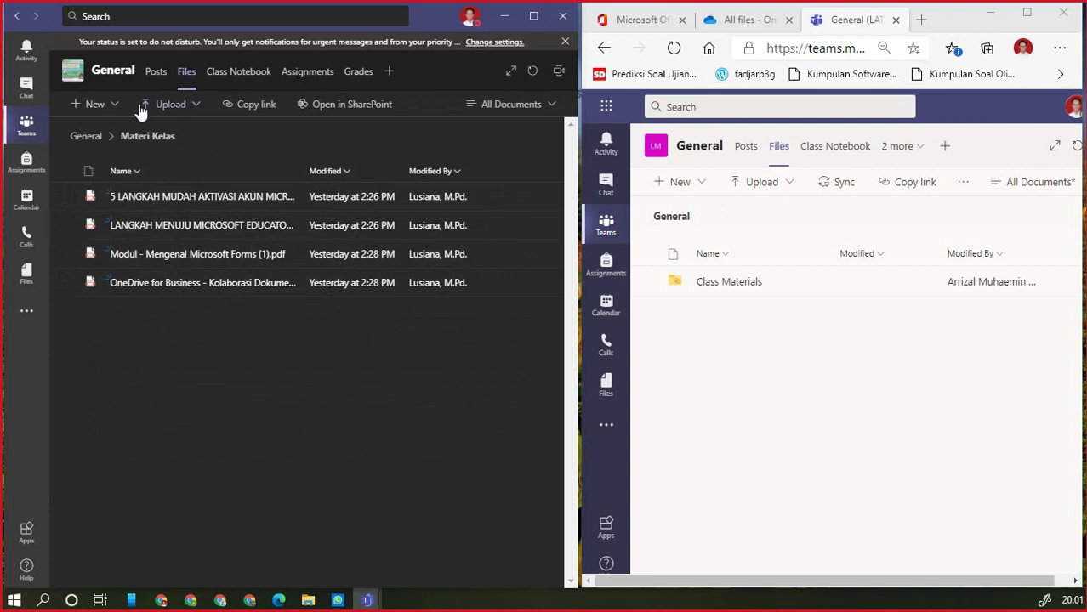
left_click(93, 137)
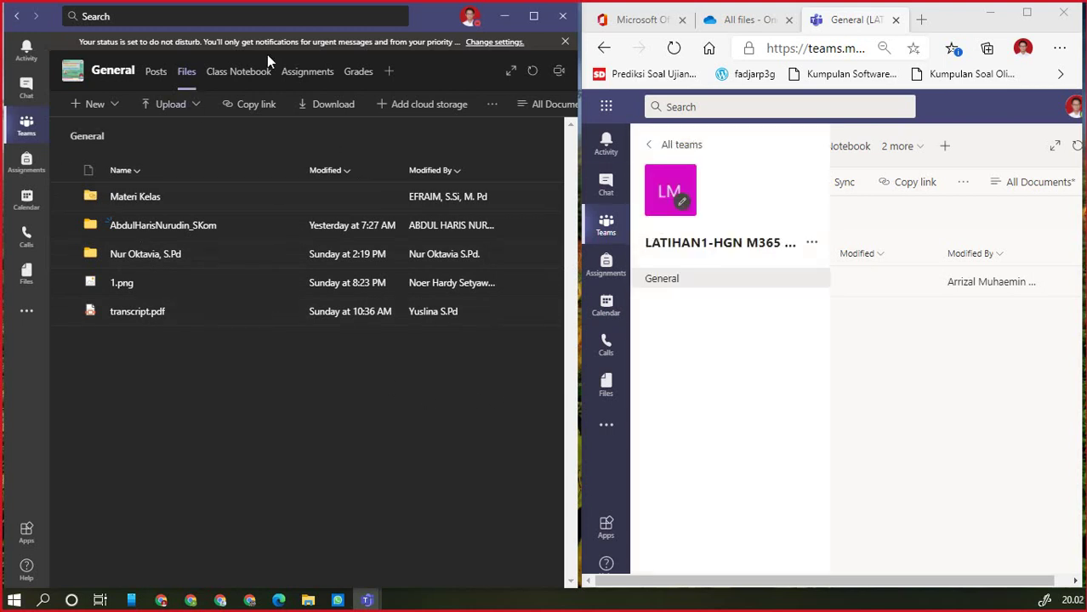
left_click(251, 75)
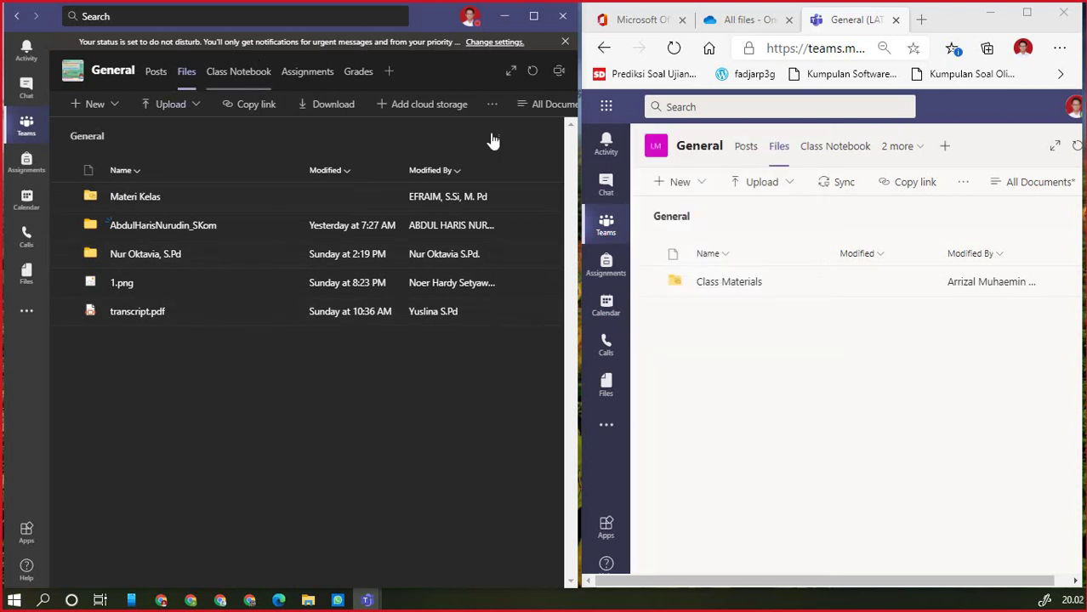
left_click(842, 156)
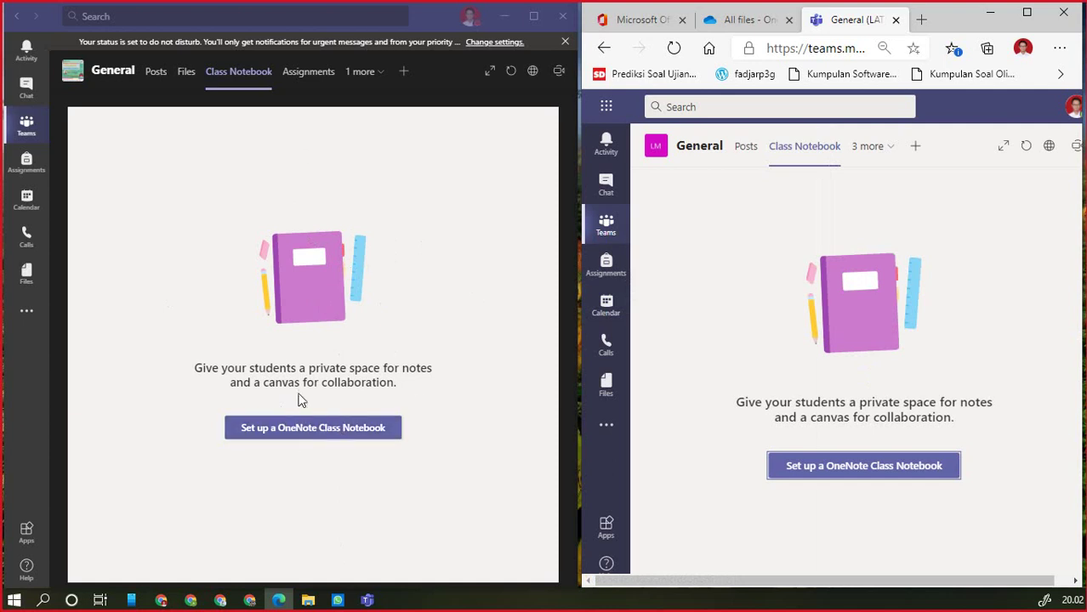
Open Assignments in the desktop and browser teams, dismissing the do-not-disturb status banner
left_click(308, 75)
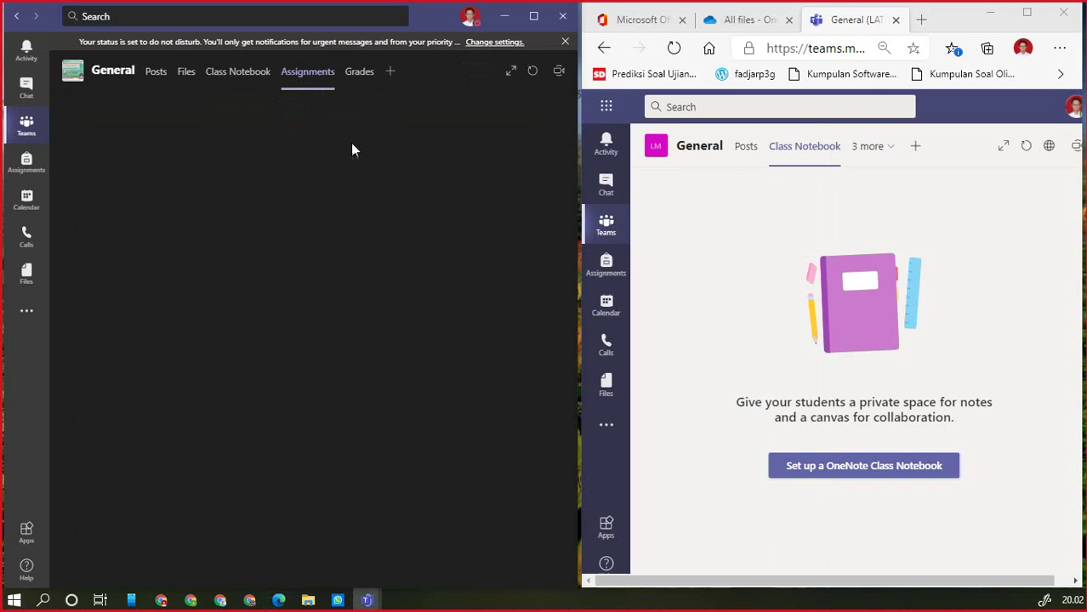
left_click(565, 41)
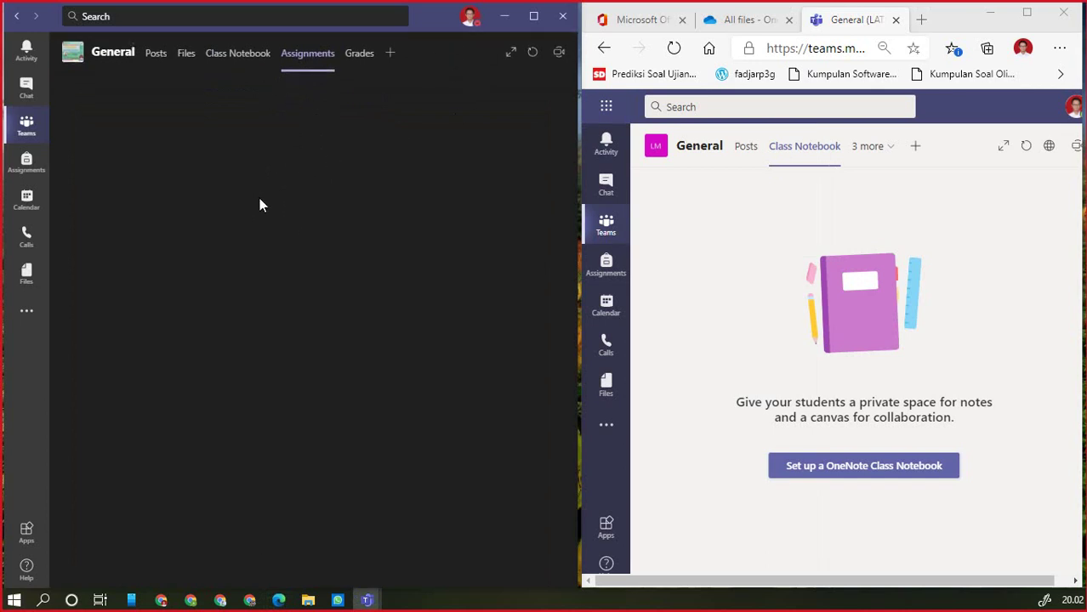
left_click(874, 155)
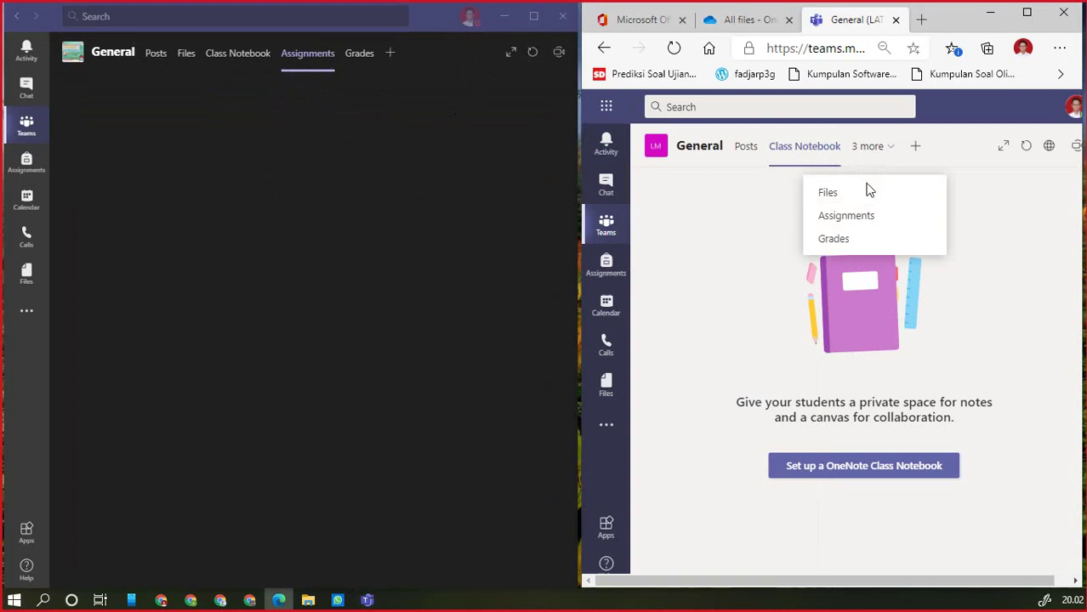
left_click(856, 214)
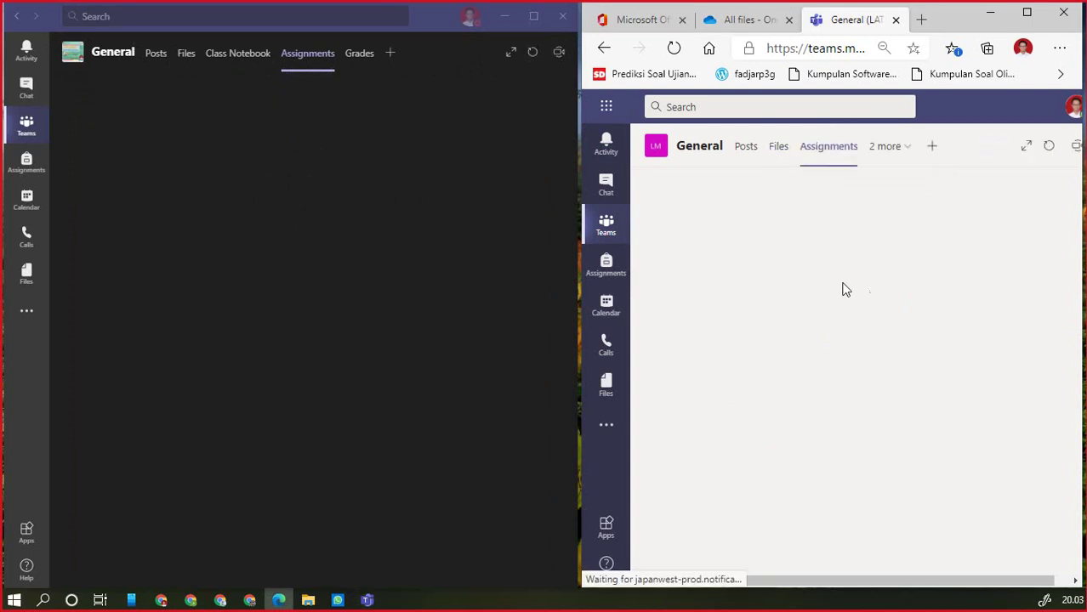
left_click(272, 200)
left_click(890, 294)
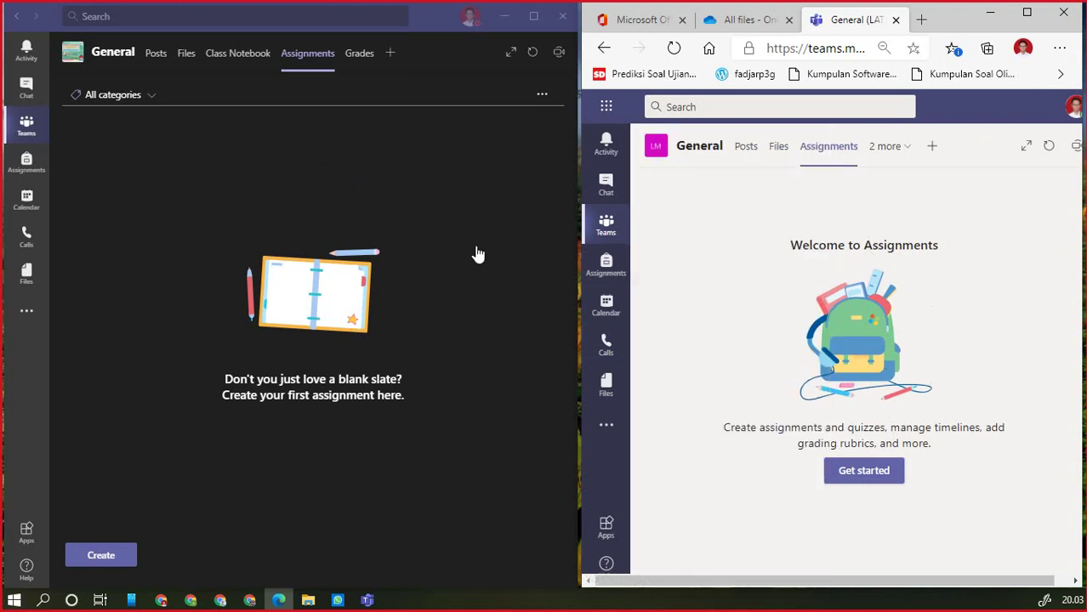
Get started with the new class's Assignments and bring up the Assignment, Quiz and From existing choices
left_click(865, 476)
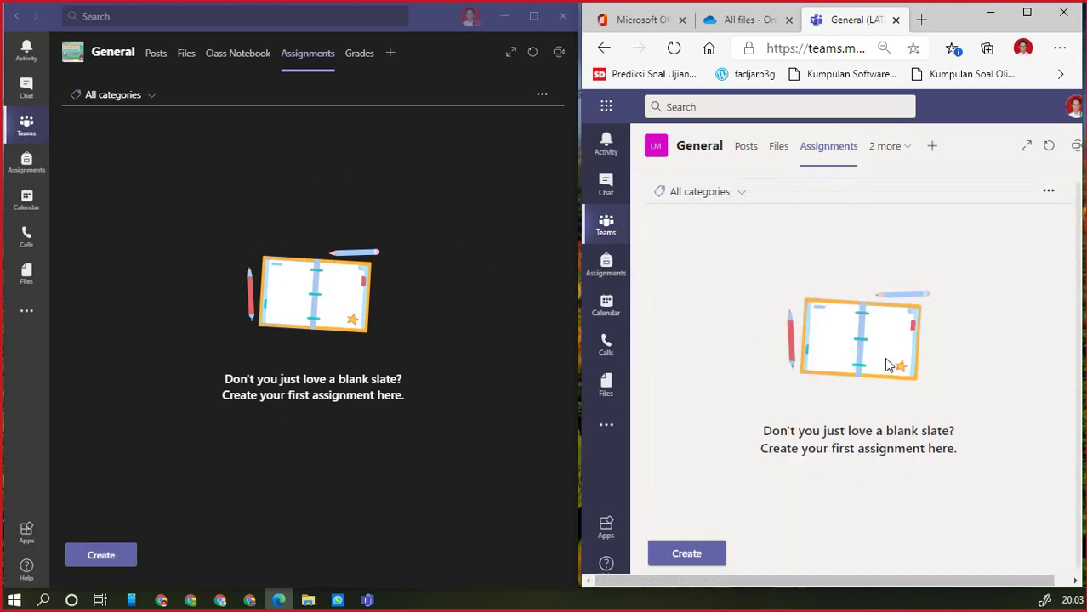
left_click(100, 557)
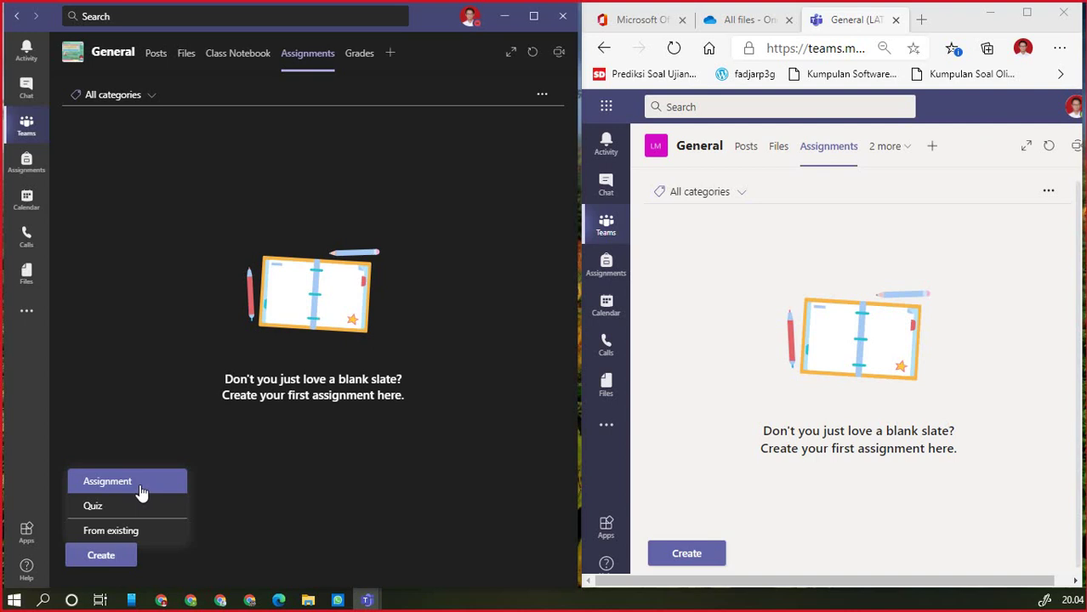
Close the Create menu and open the Grades tab in both desktop and web Teams
left_click(253, 189)
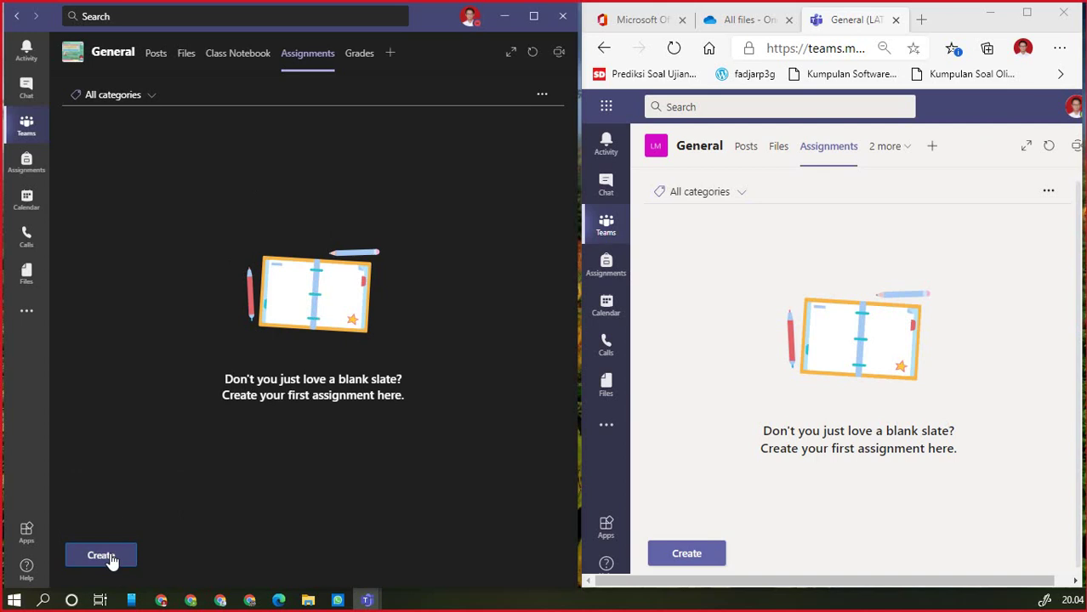
left_click(362, 56)
left_click(903, 153)
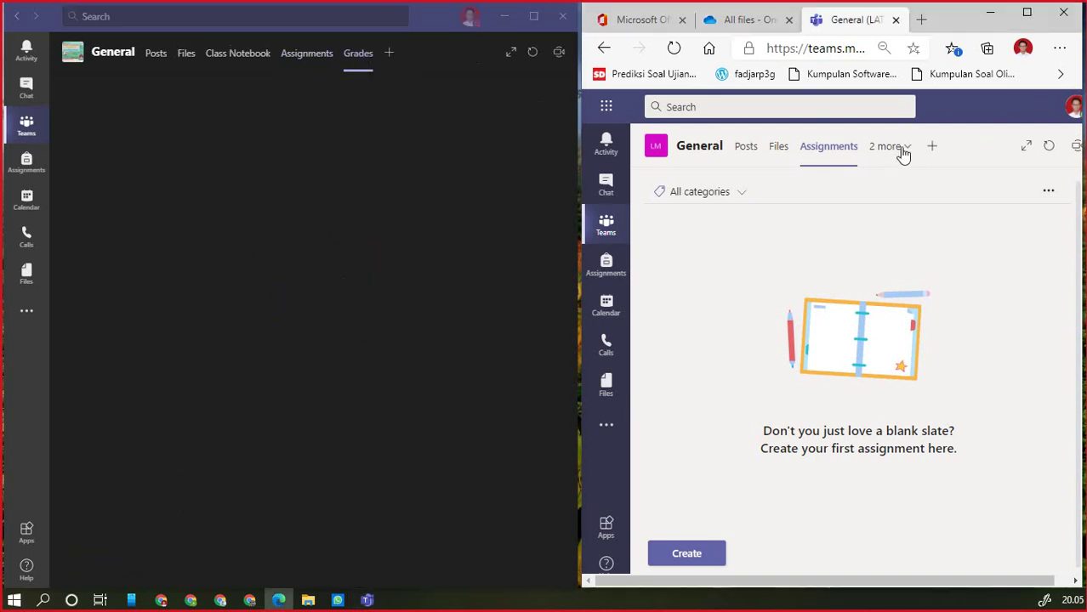
left_click(903, 153)
left_click(880, 216)
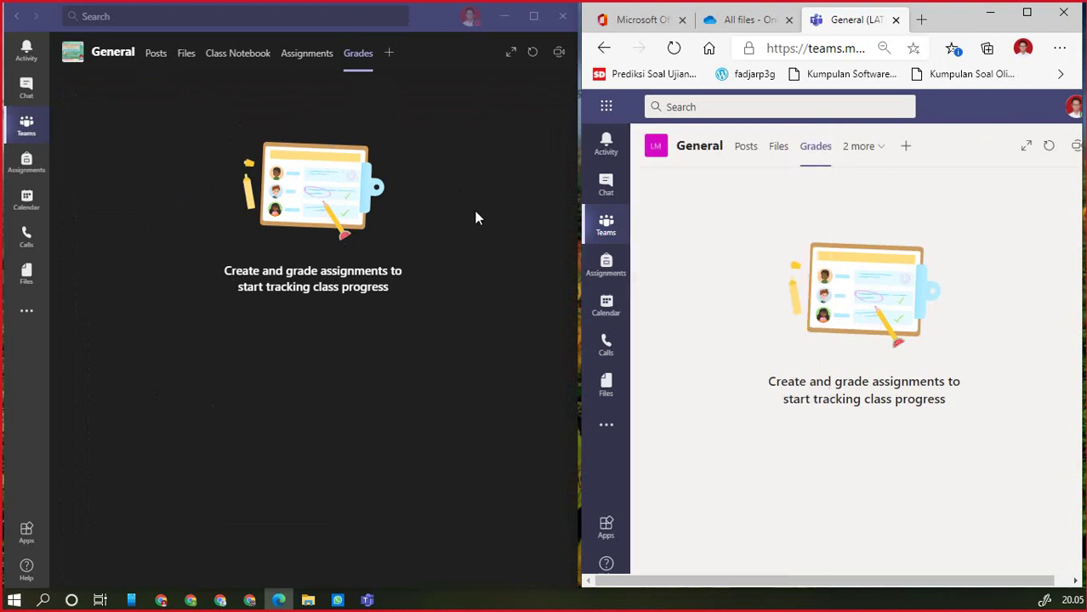
left_click(621, 199)
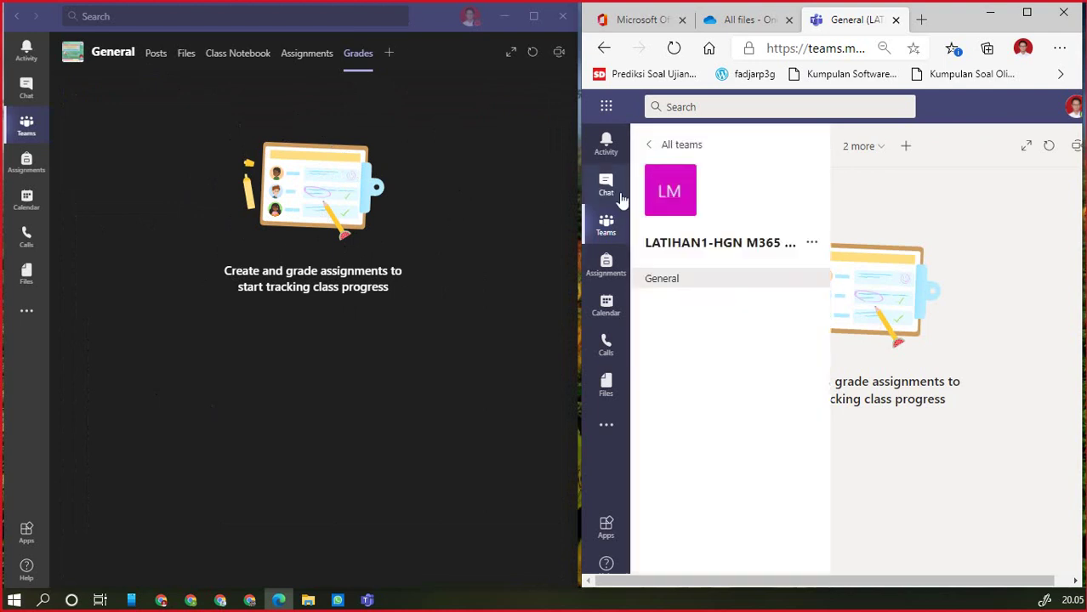
Open the PJJ Batch 2 IGI Tangsel team in the browser and view its Grades page
left_click(606, 222)
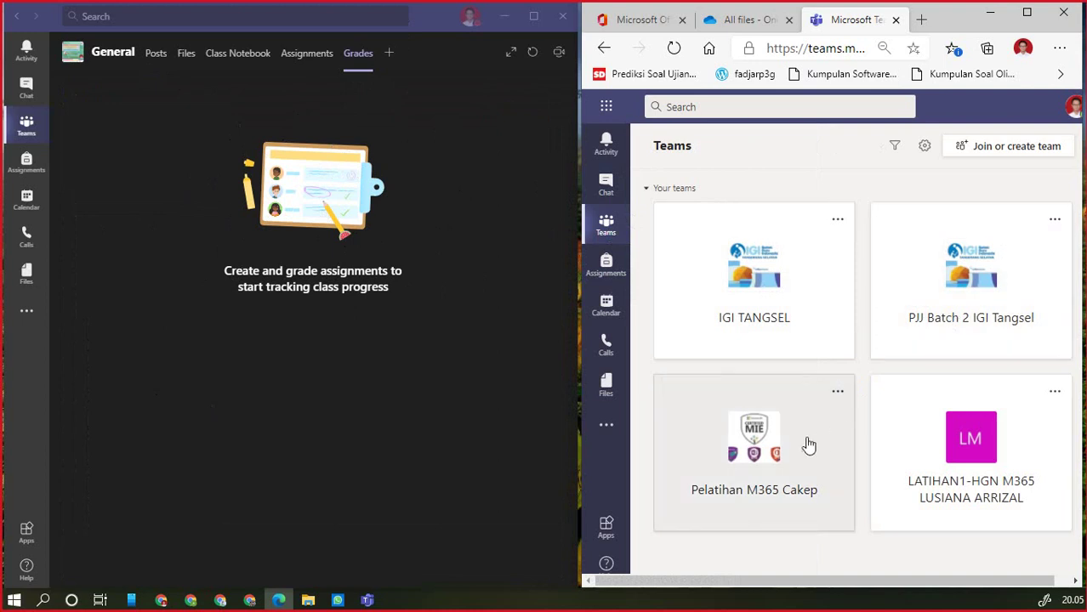
left_click(978, 272)
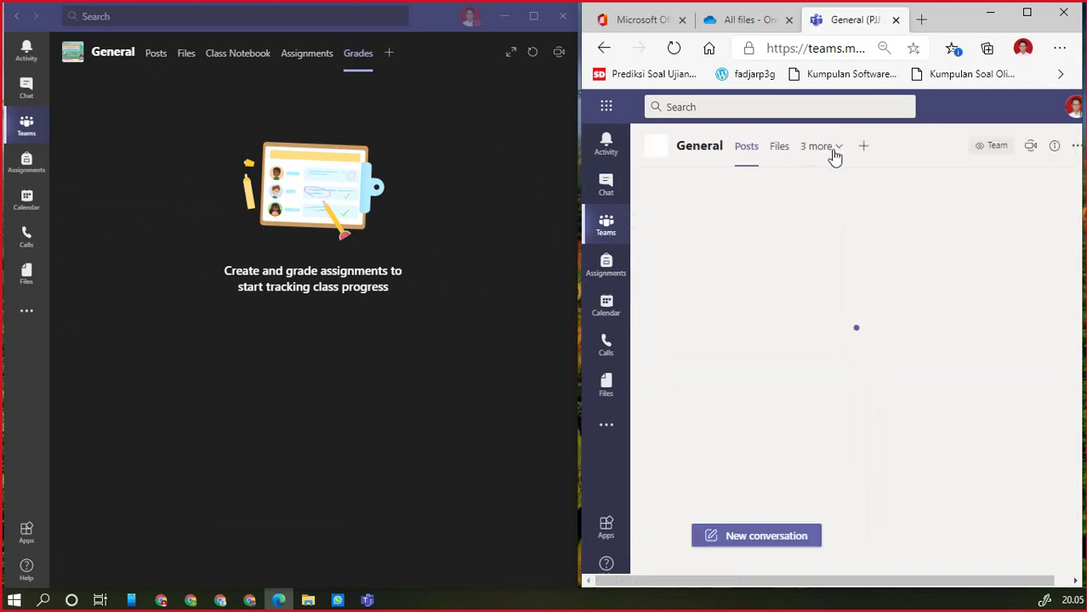
left_click(834, 154)
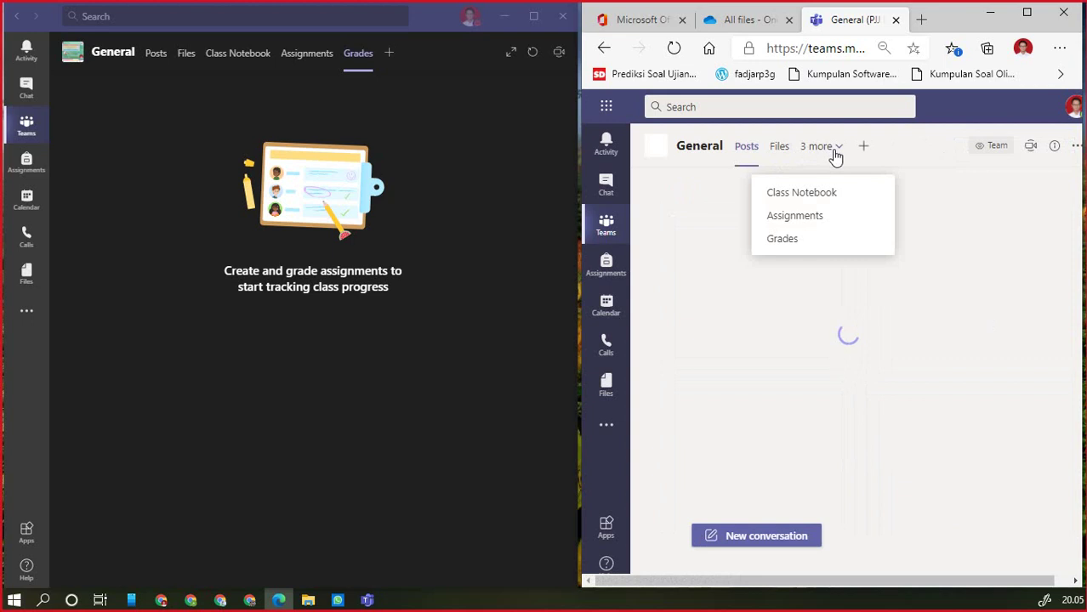
left_click(809, 241)
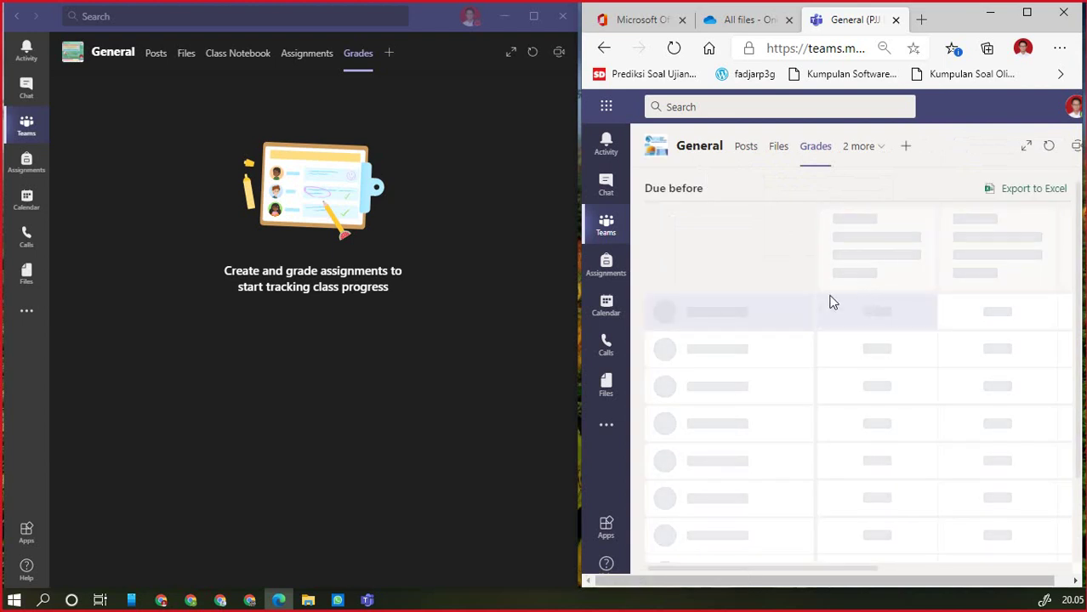
Switch the PJJ Batch 2 IGI Tangsel General channel to its Assignments page
scroll(845, 322, "down", 1)
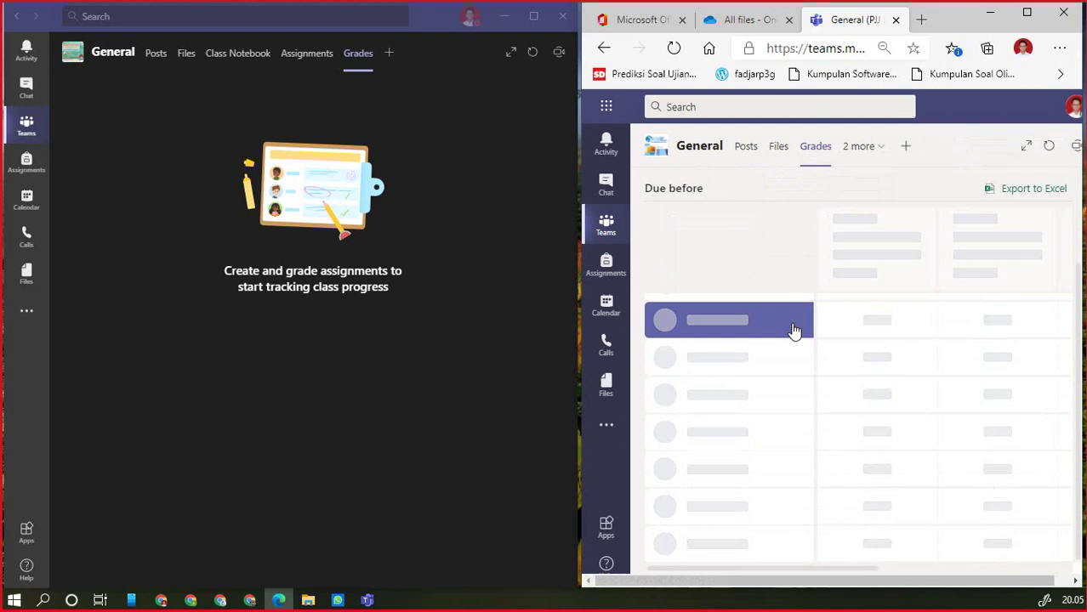
scroll(809, 344, "down", 1)
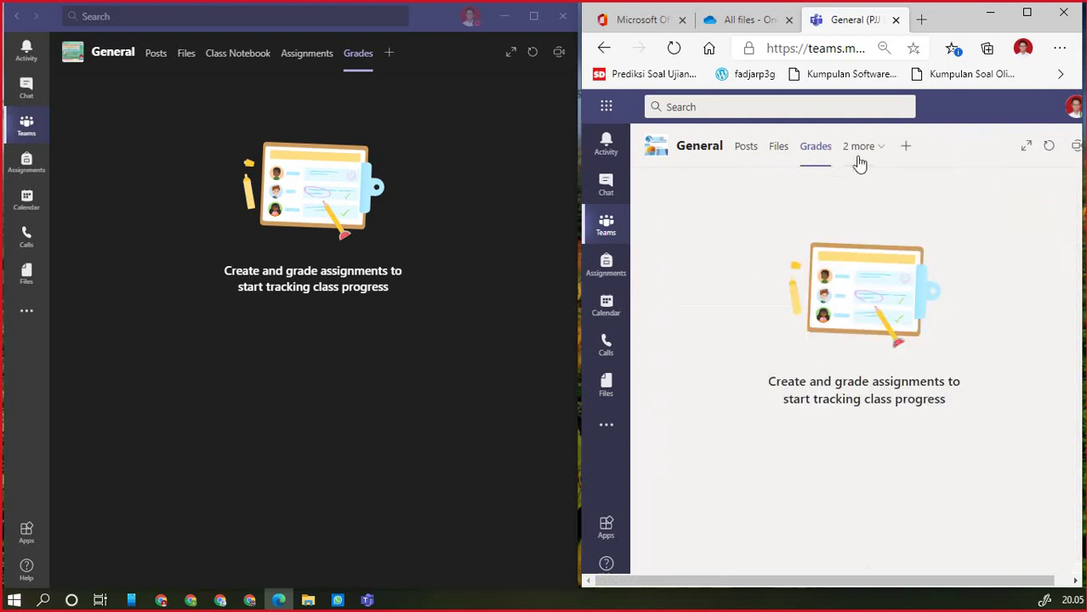
left_click(872, 161)
left_click(873, 153)
left_click(884, 159)
left_click(864, 215)
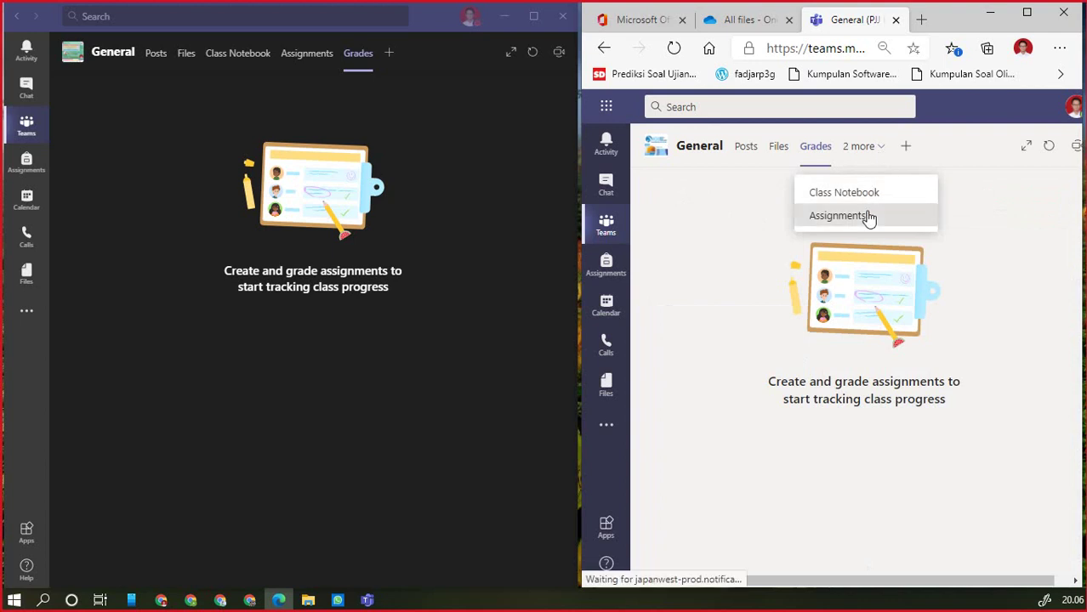
left_click(900, 158)
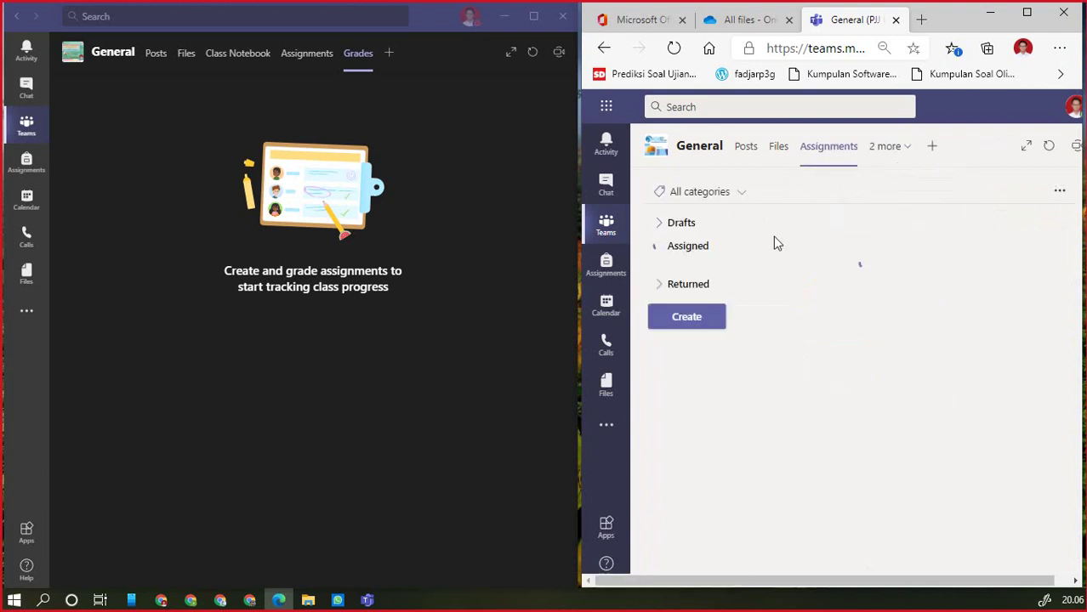
Expand Drafts to show 'Untitled assignment' and 'Tugas 1 Microsoft Educator Center (MEC)', and collapse Assigned
left_click(658, 223)
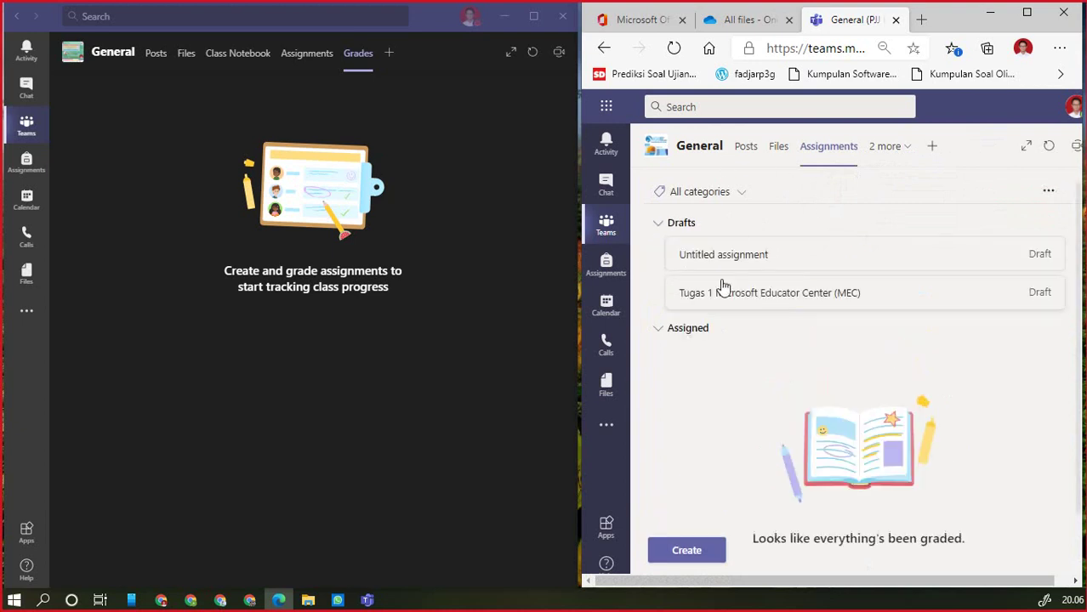
left_click(663, 333)
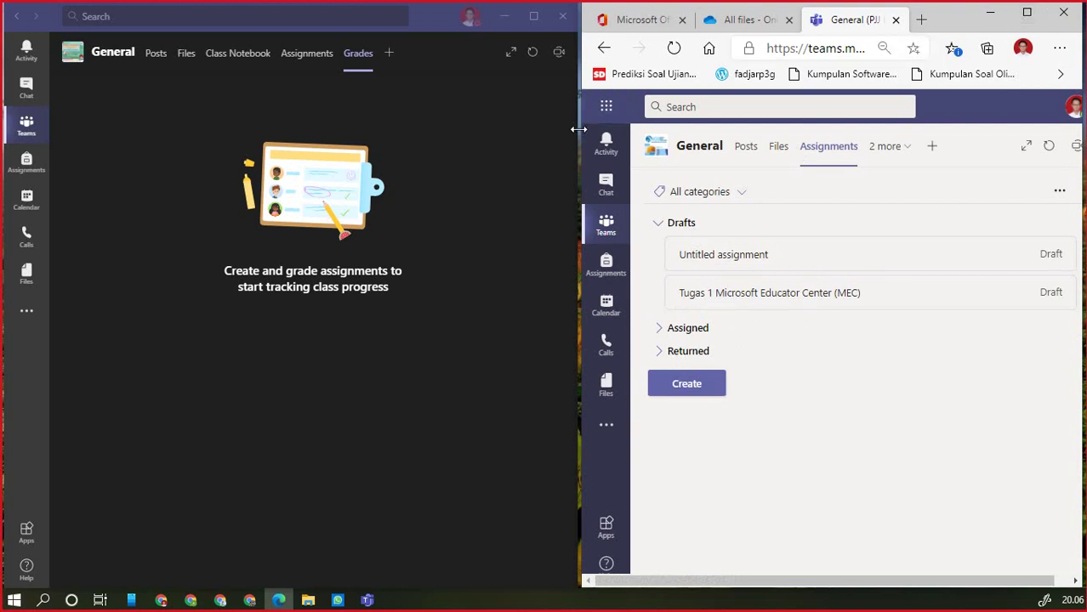
Widen the browser to reveal all class tabs and open the PJJ Batch 2 IGI Tangsel Grades page
left_click_drag(577, 130, 457, 133)
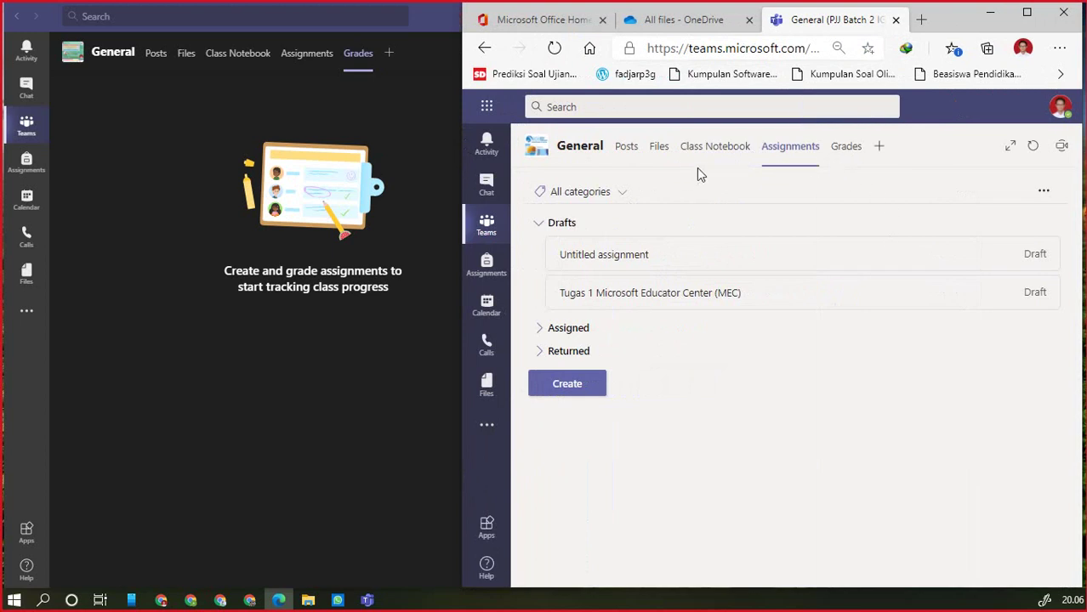
left_click(841, 160)
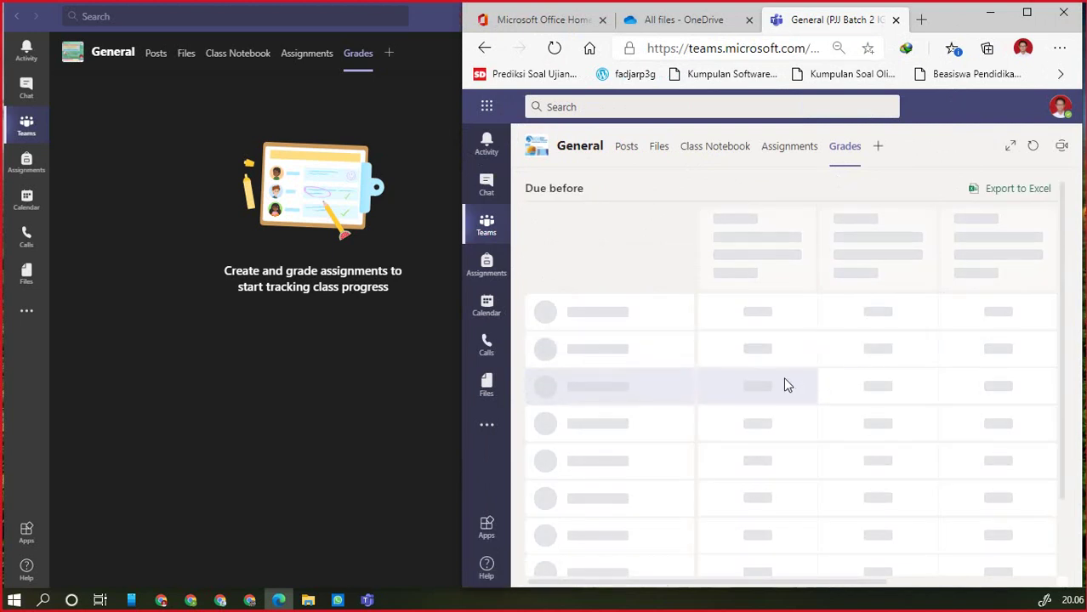
left_click(648, 377)
scroll(727, 374, "down", 1)
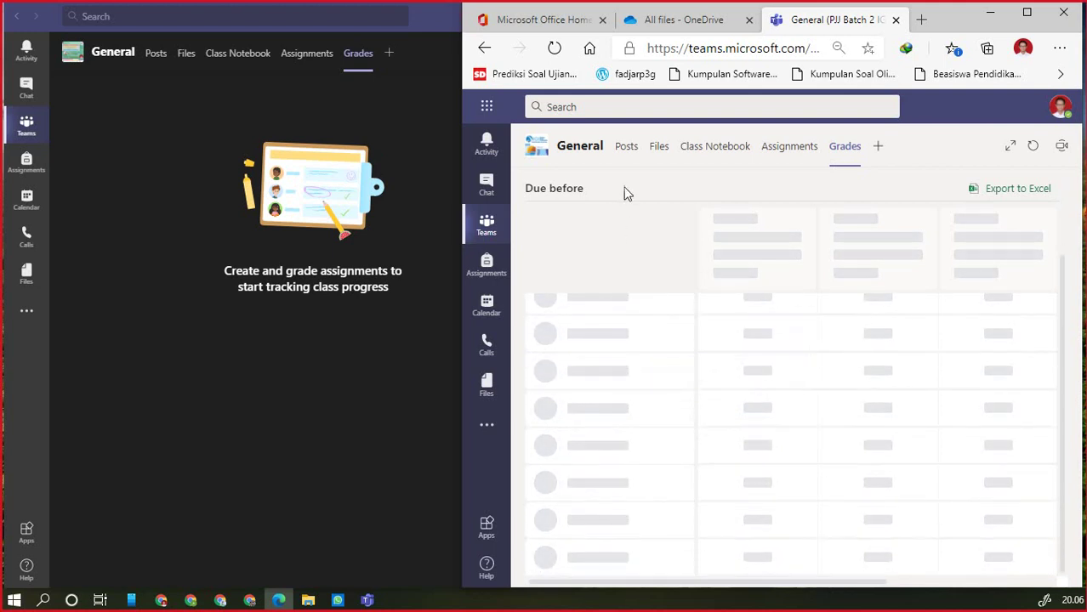
left_click(931, 245)
mouse_move(498, 223)
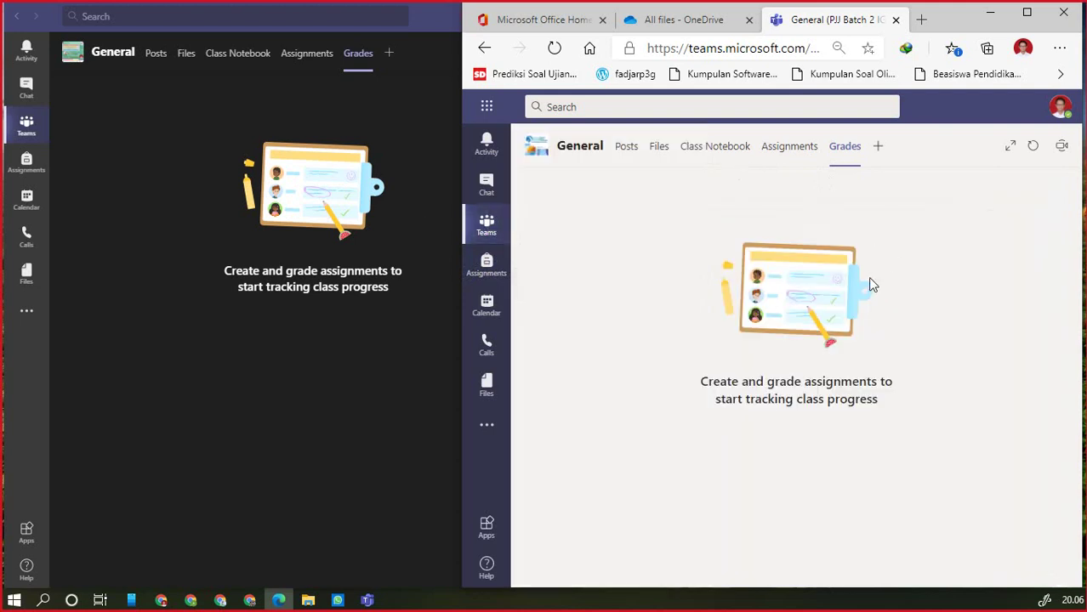
Return Teams on the web to the All teams list and narrow the browser back
left_click(486, 223)
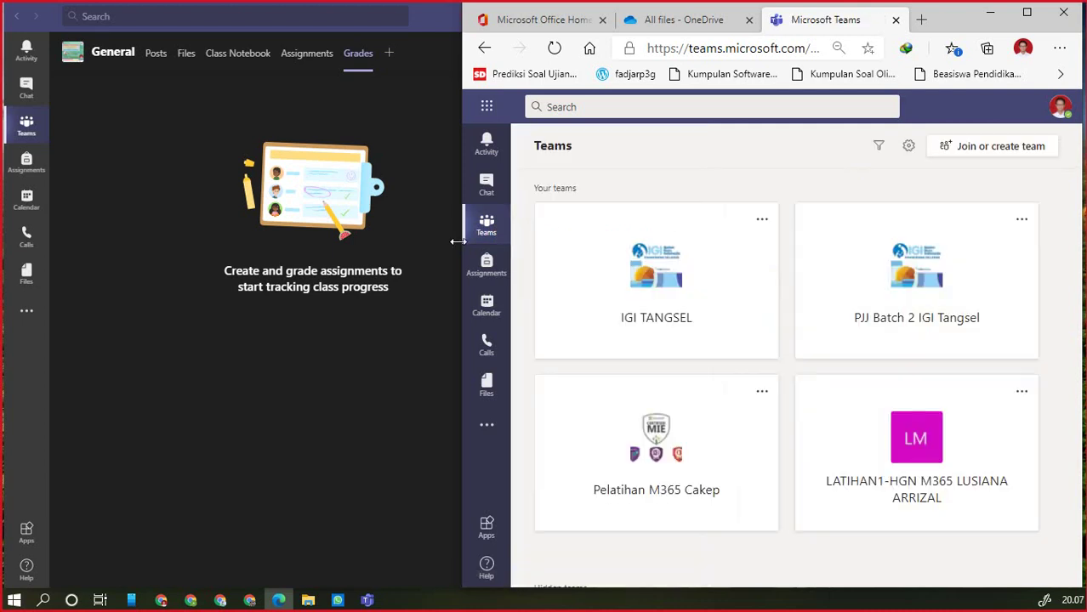
left_click_drag(456, 235, 576, 241)
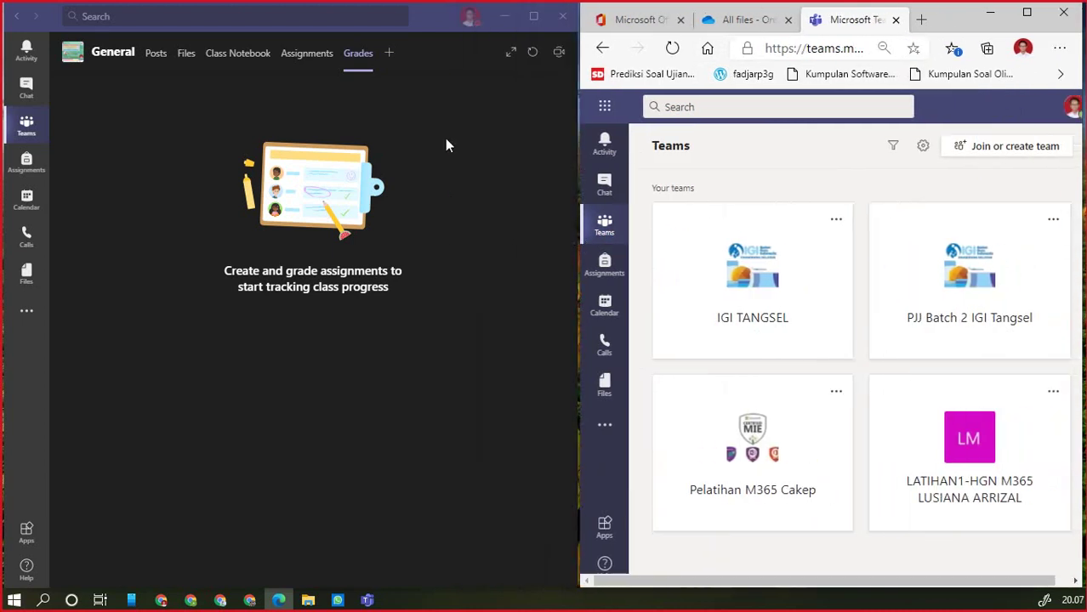
Start adding a tab to the General channel and search the apps for 'calender'
left_click(388, 56)
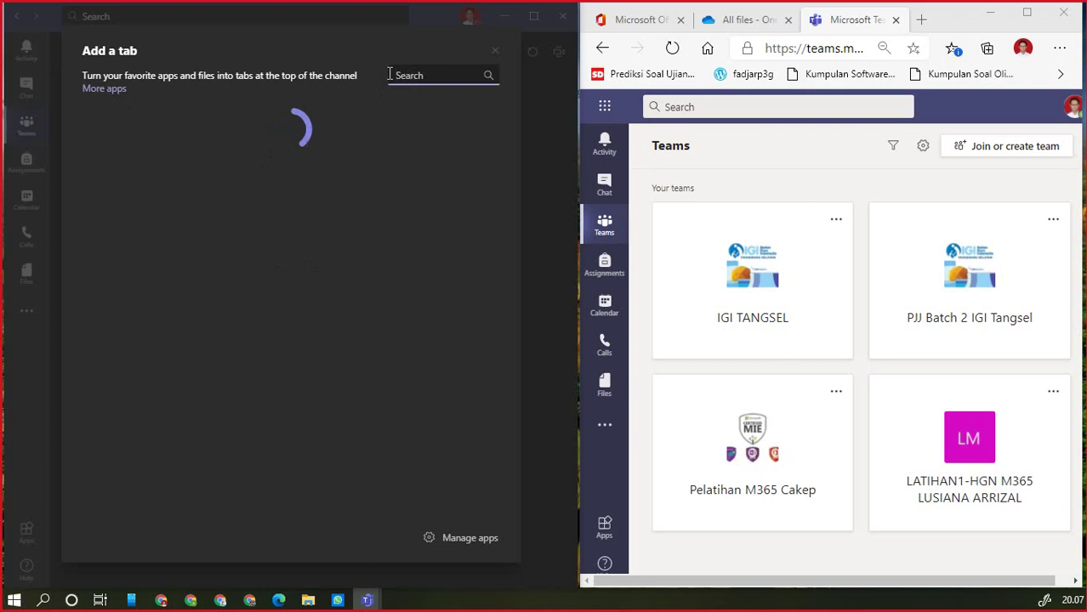
type("calender")
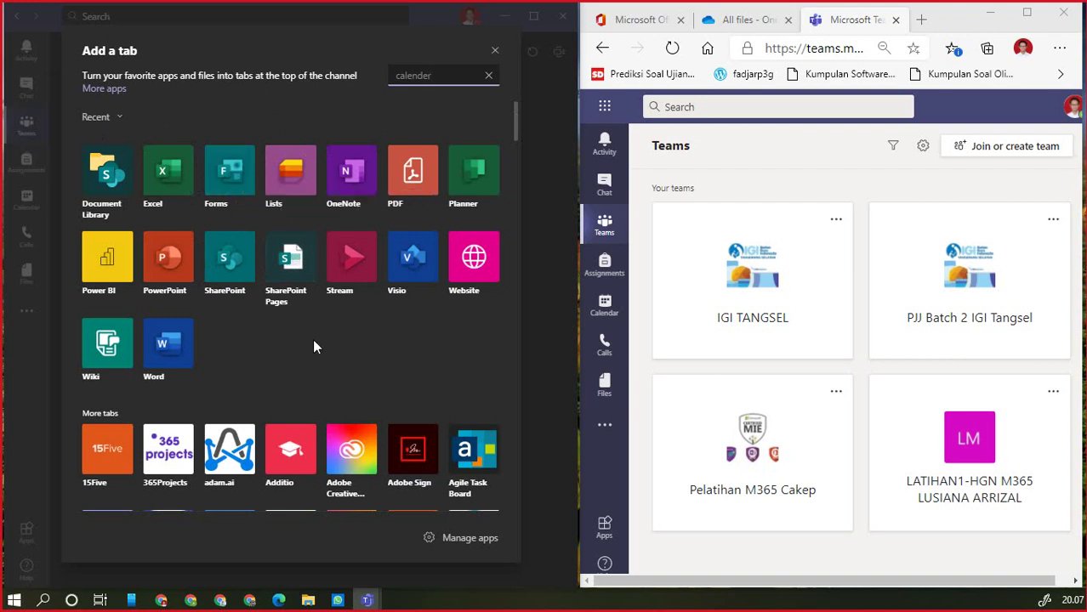
scroll(313, 344, "down", 2)
scroll(315, 345, "down", 2)
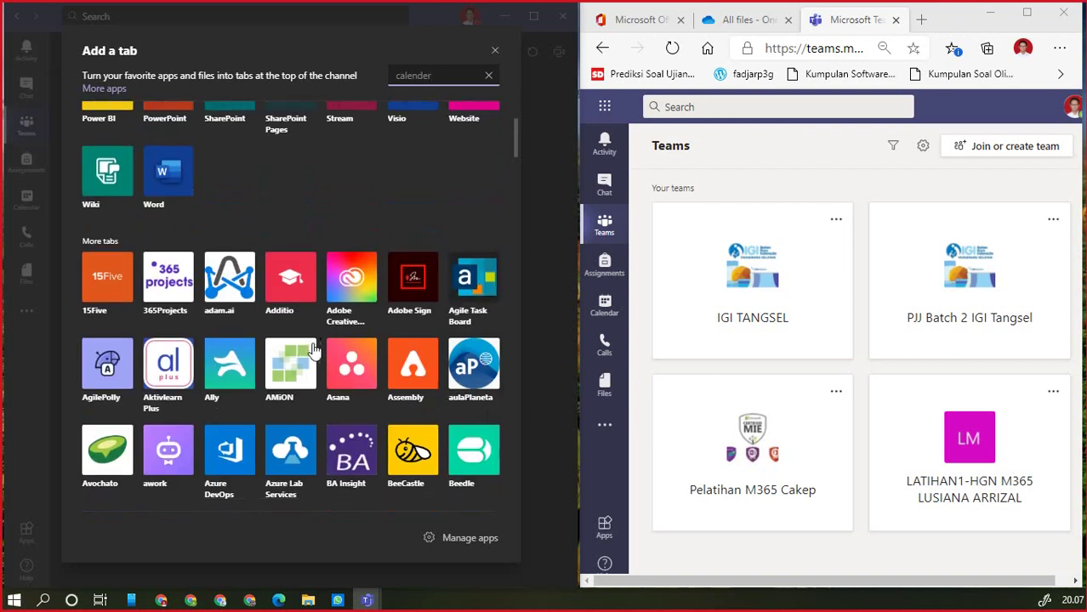
scroll(313, 351, "down", 2)
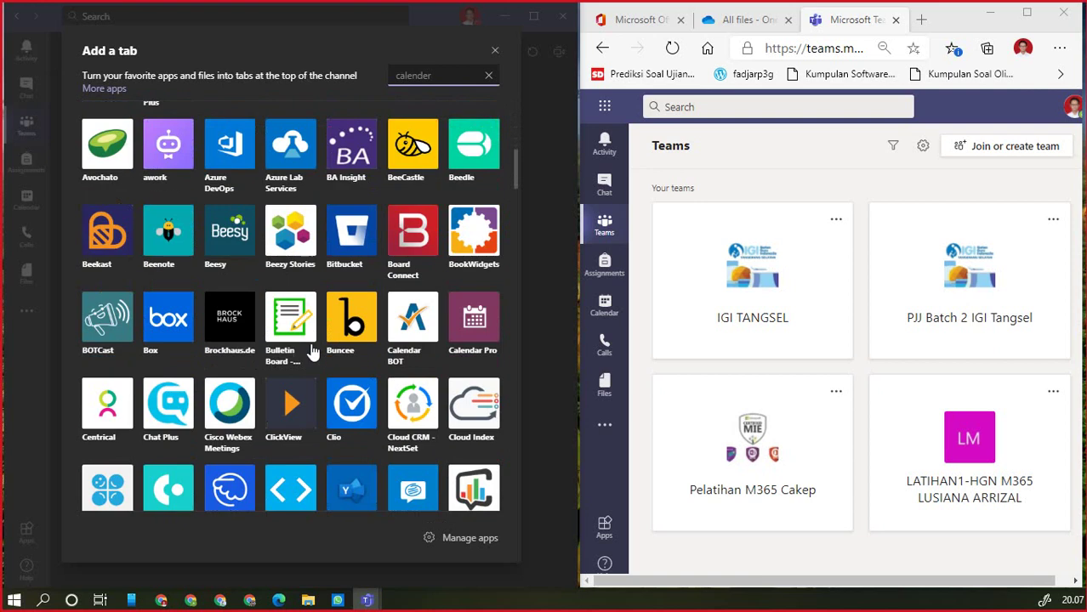
scroll(313, 350, "down", 4)
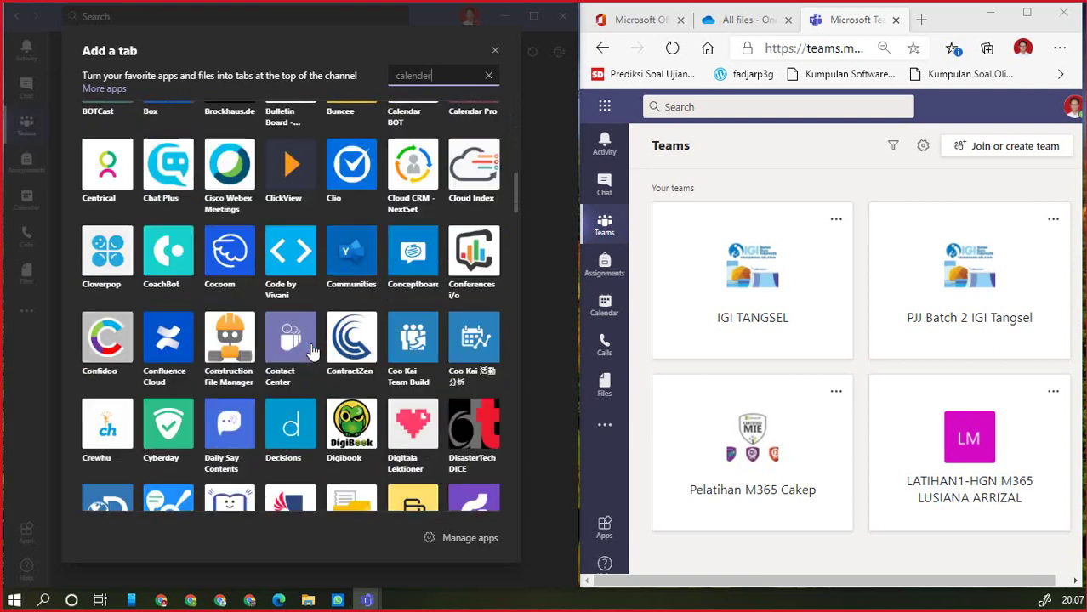
scroll(312, 350, "down", 3)
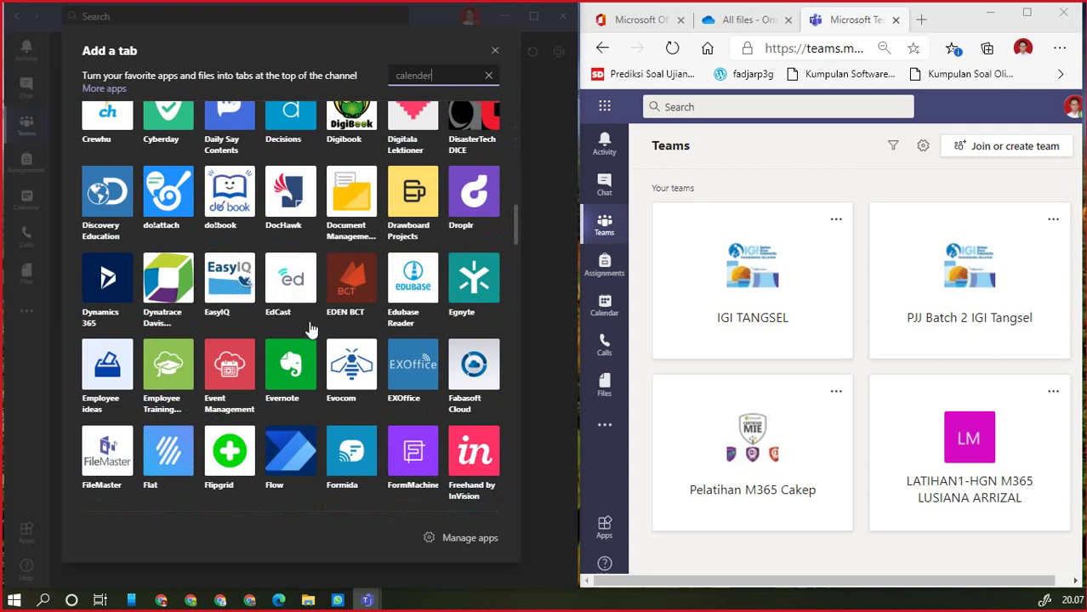
scroll(311, 329, "down", 3)
scroll(312, 330, "down", 2)
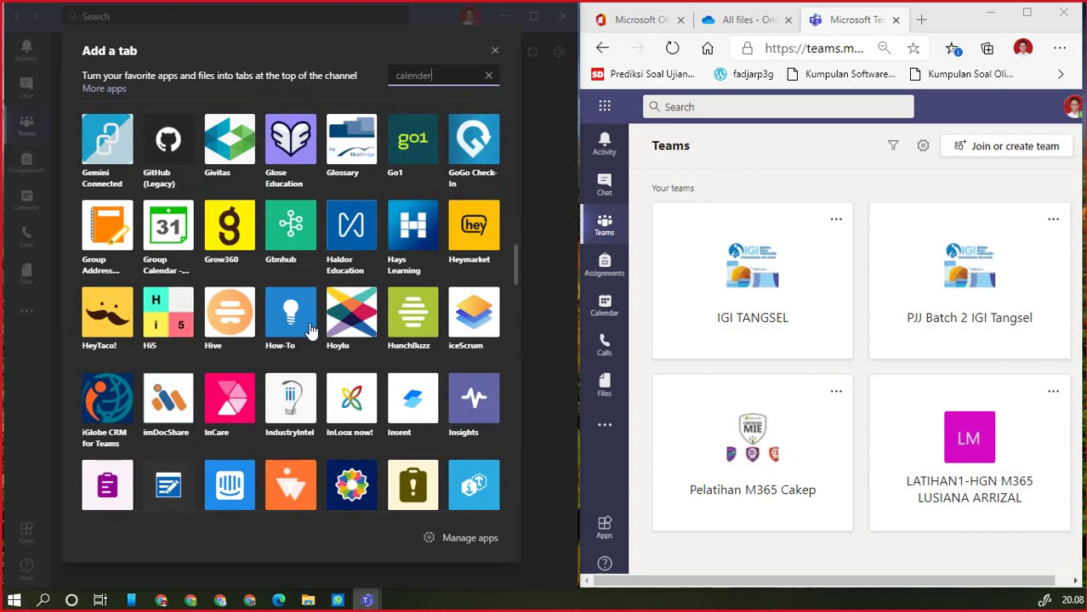
scroll(311, 330, "down", 2)
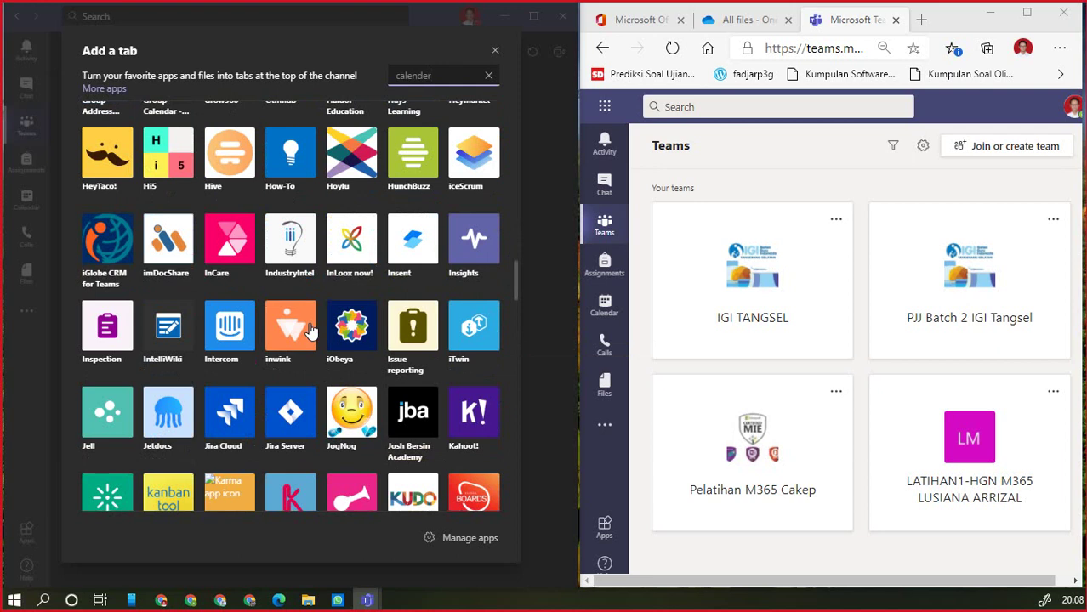
scroll(311, 329, "down", 2)
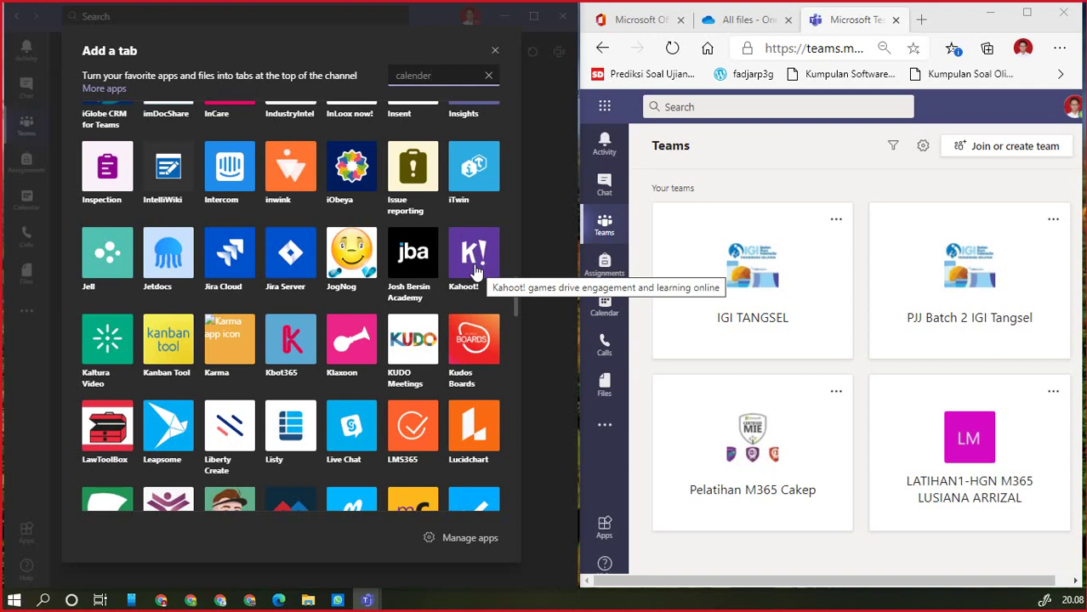
scroll(413, 298, "down", 3)
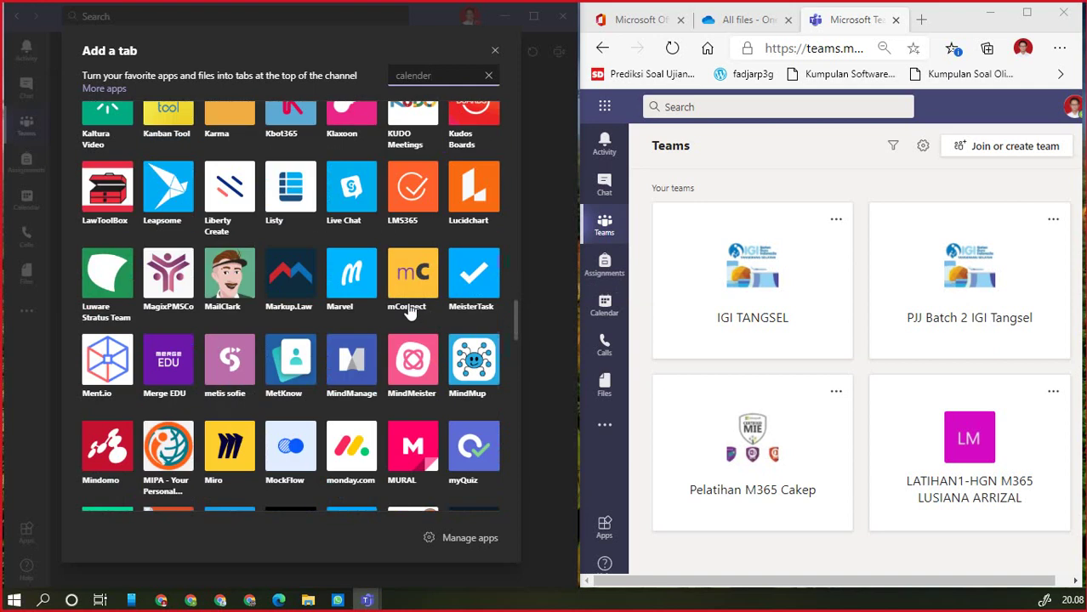
scroll(431, 322, "down", 1)
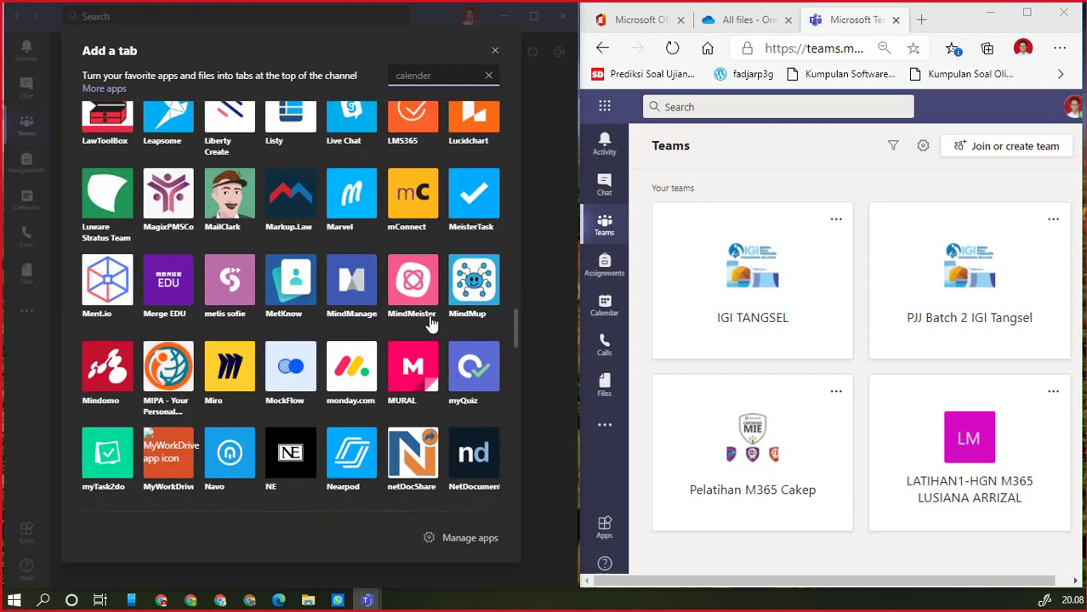
scroll(432, 321, "down", 3)
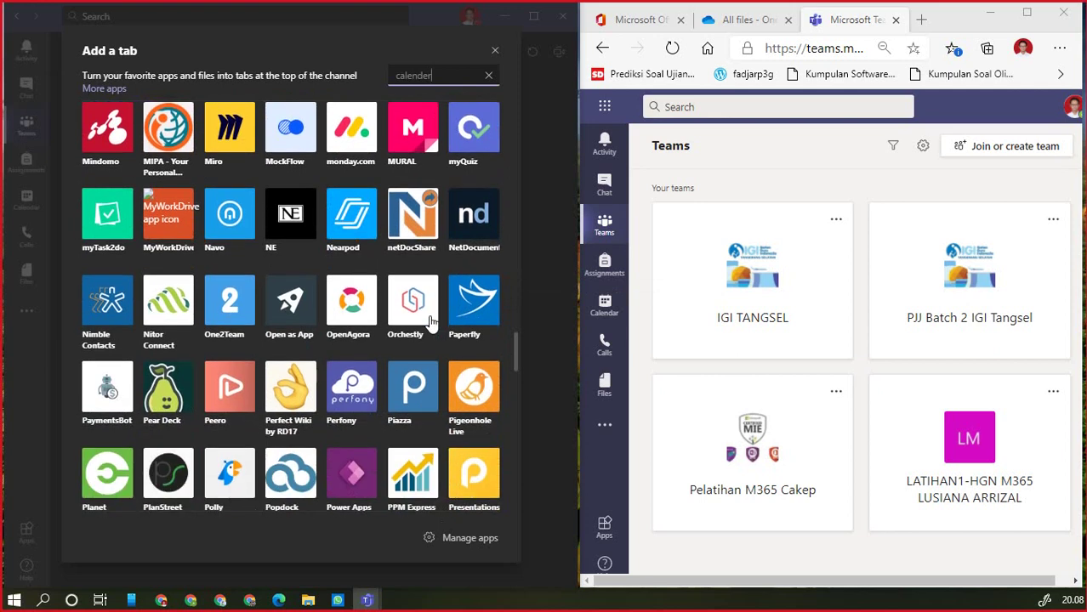
scroll(431, 321, "down", 2)
scroll(431, 321, "down", 2)
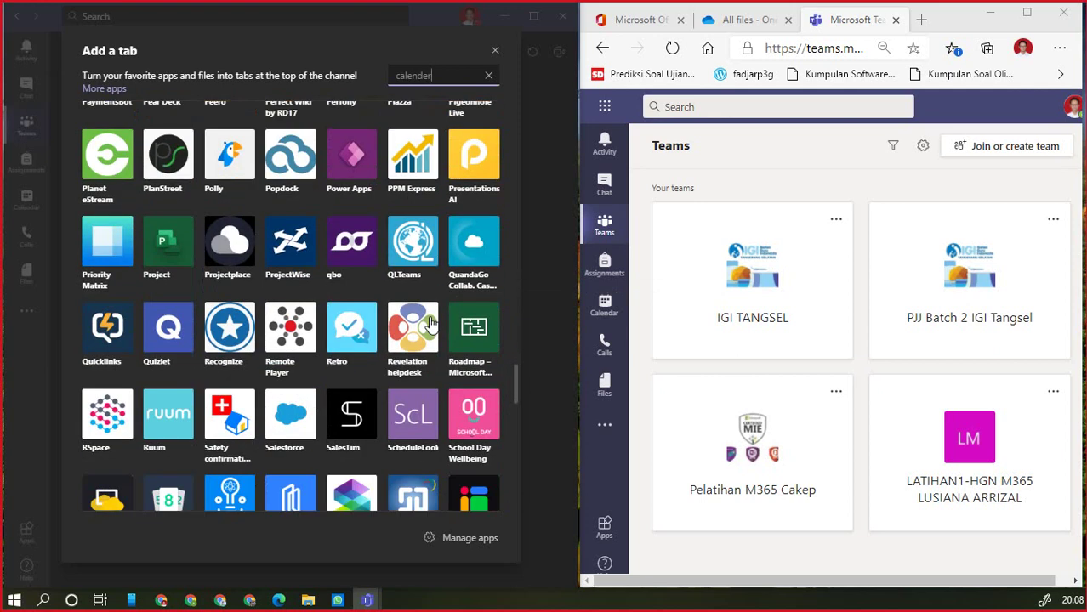
scroll(432, 321, "down", 4)
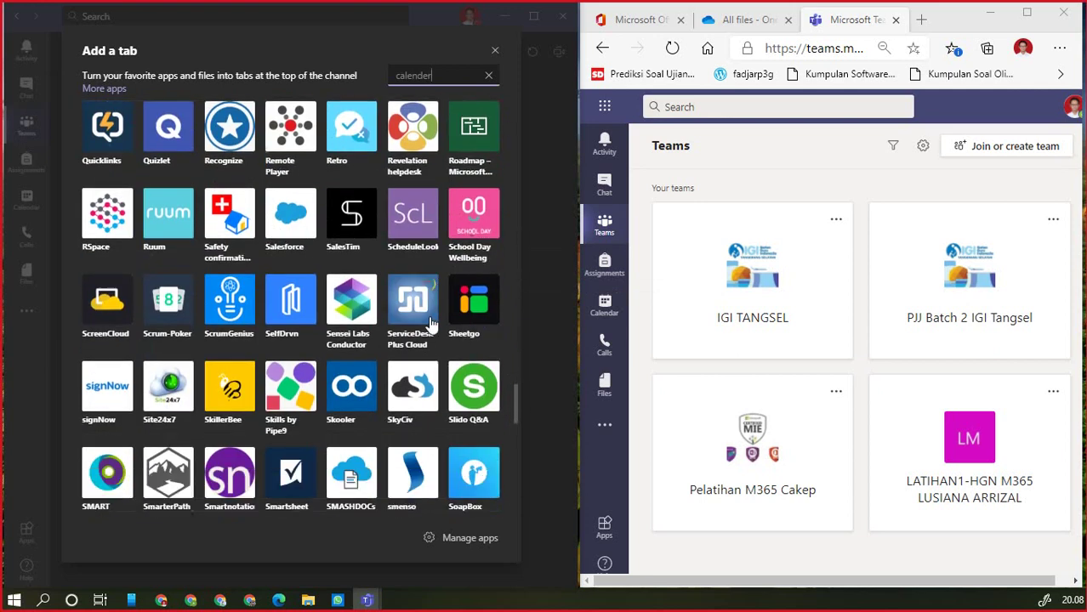
scroll(431, 321, "down", 4)
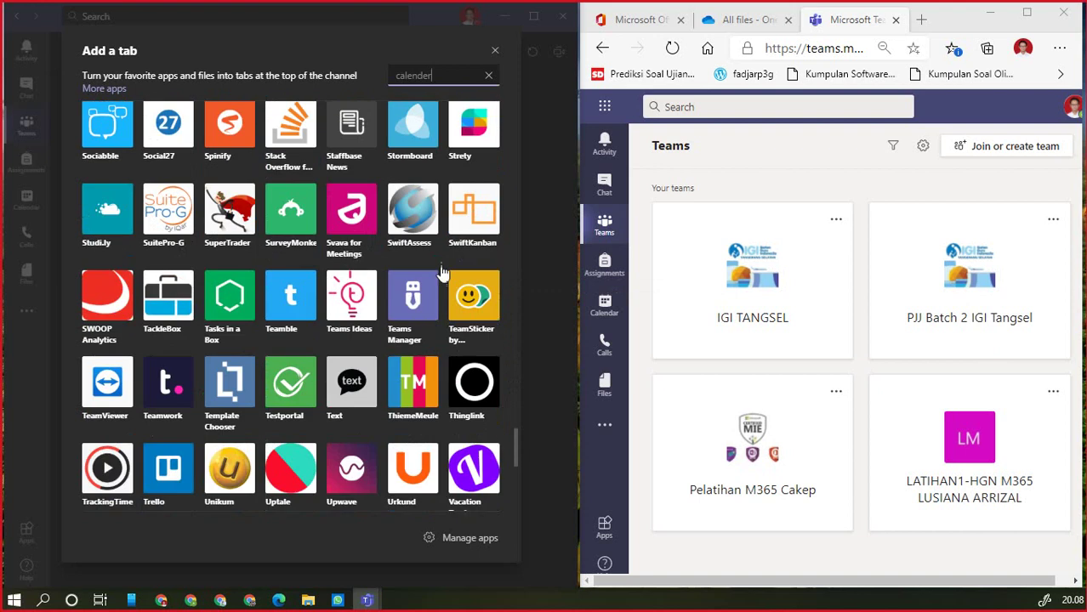
Clear the calendar search, browse the full list of tab apps, then close the gallery without adding one
left_click(488, 75)
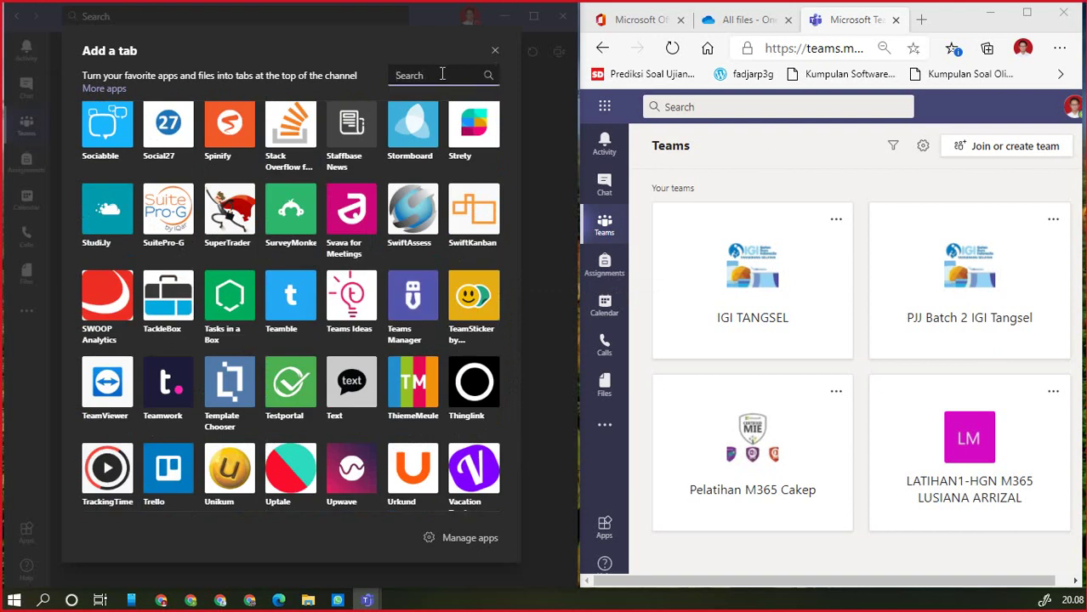
scroll(428, 347, "down", 6)
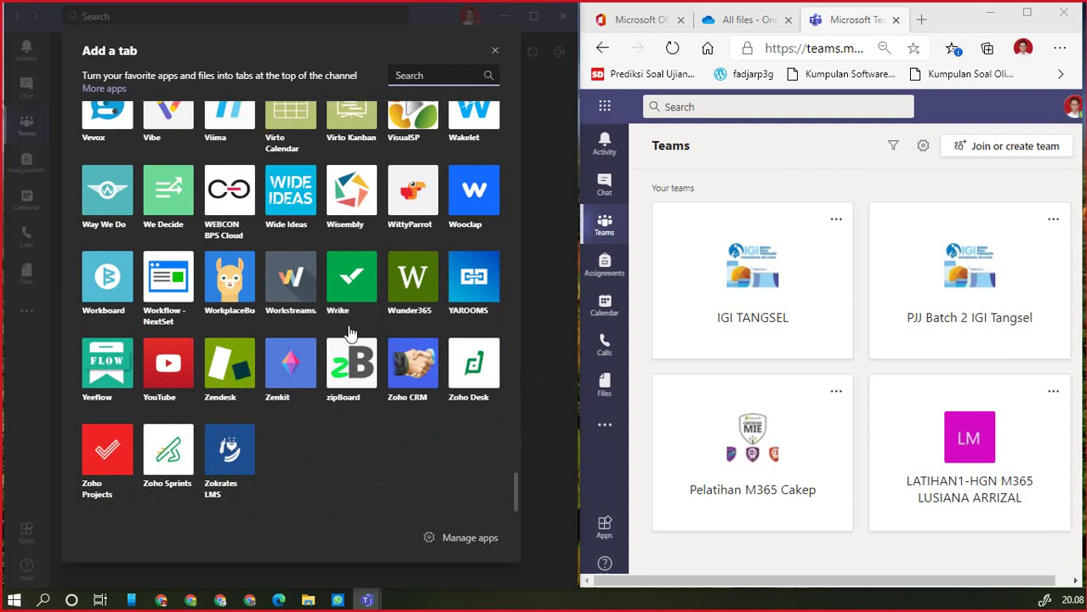
scroll(348, 345, "up", 4)
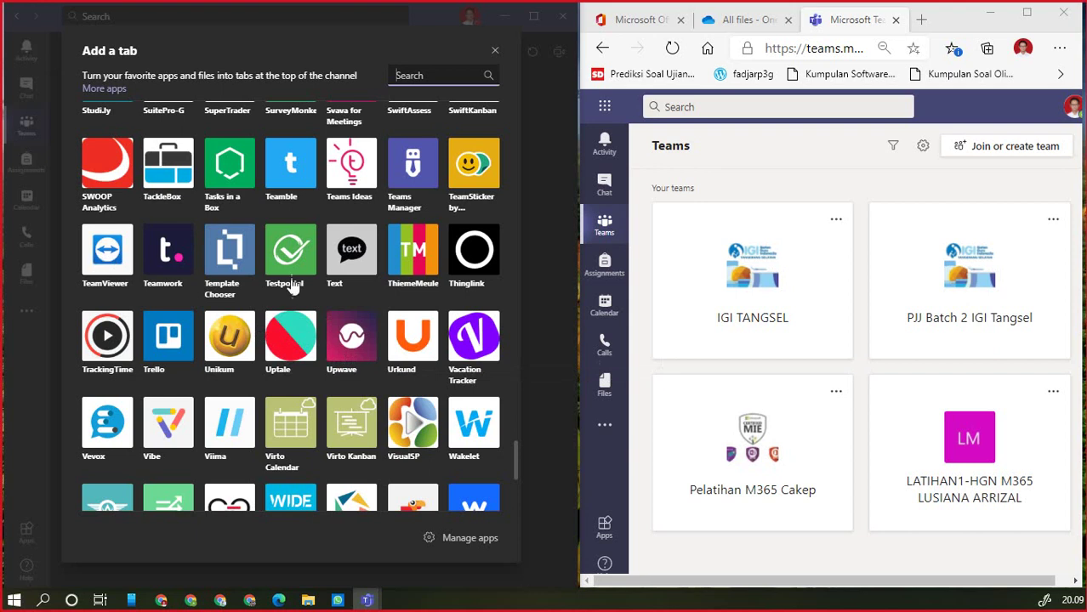
scroll(395, 297, "up", 1)
scroll(396, 298, "up", 4)
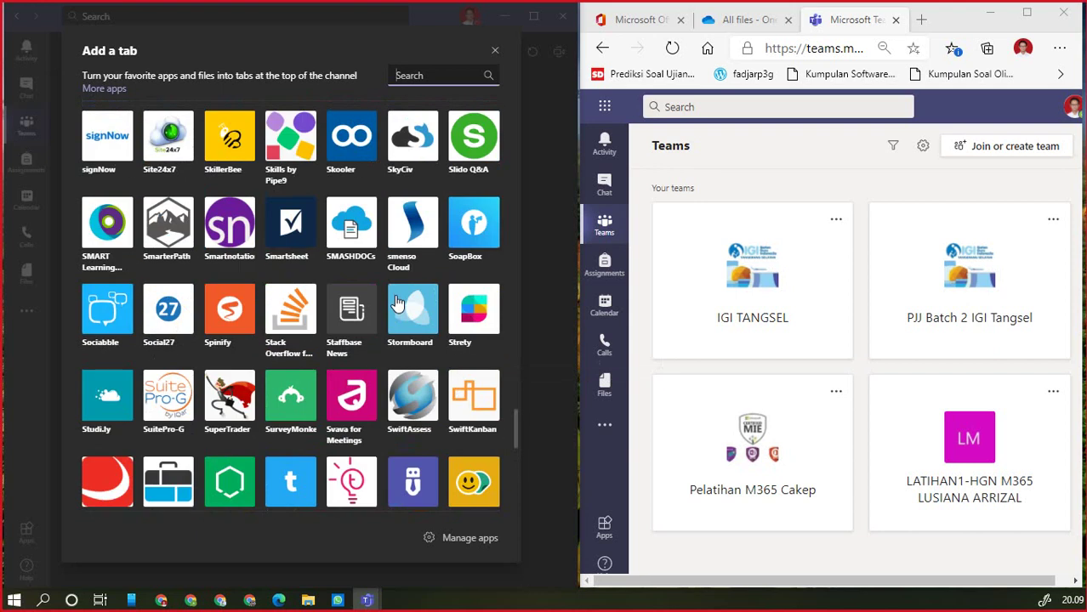
scroll(395, 302, "up", 8)
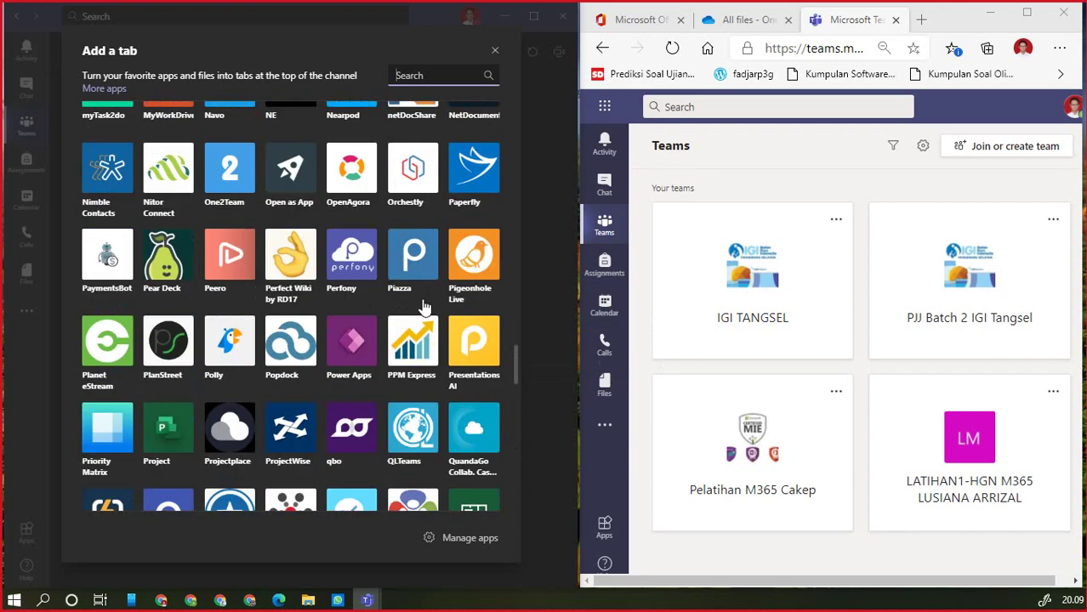
scroll(422, 307, "up", 1)
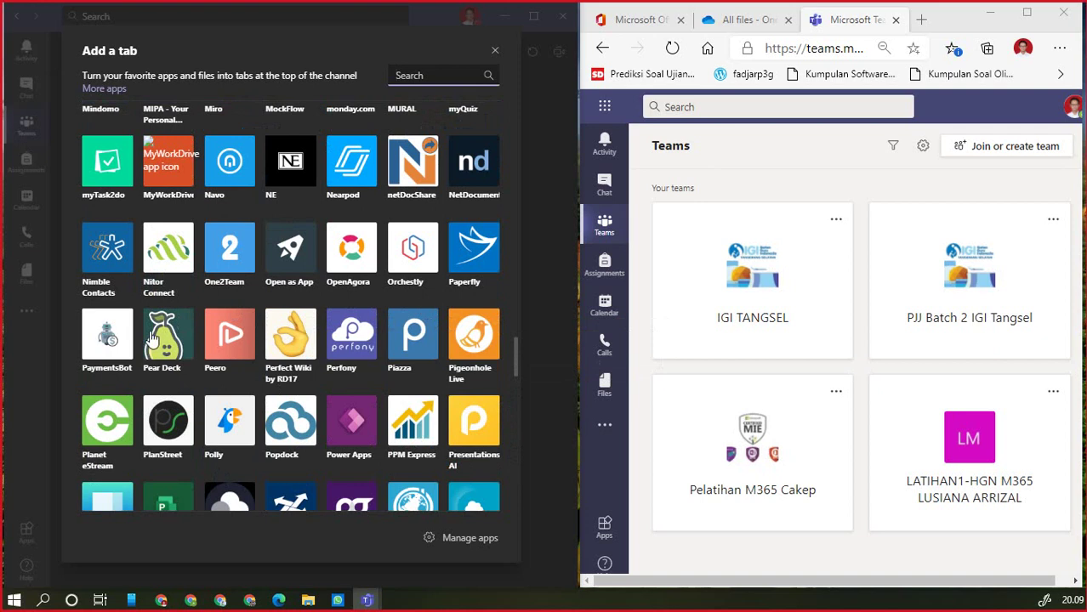
scroll(374, 344, "up", 2)
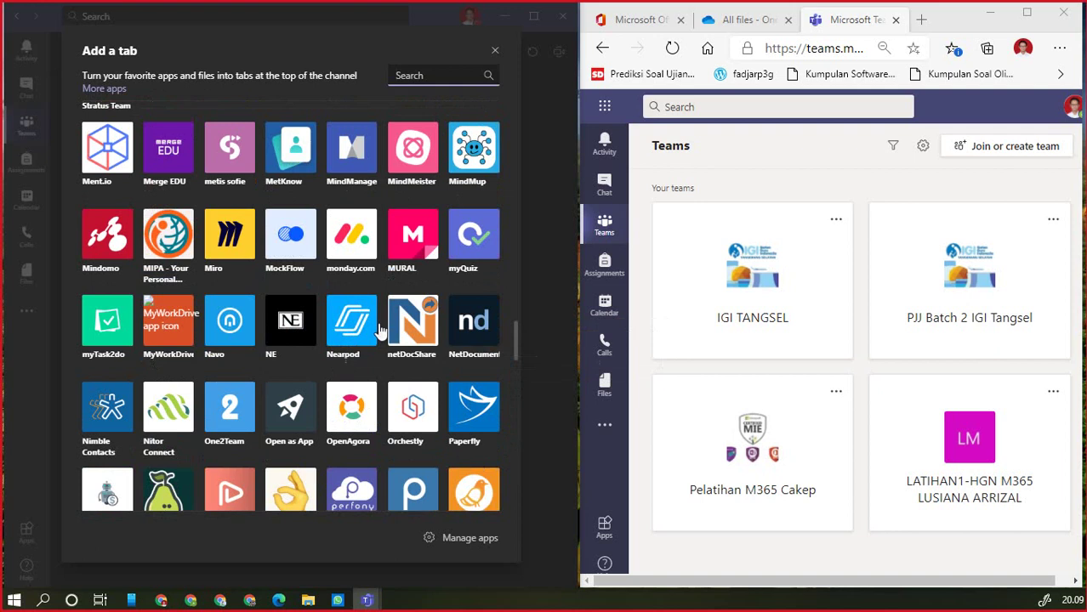
scroll(349, 345, "up", 2)
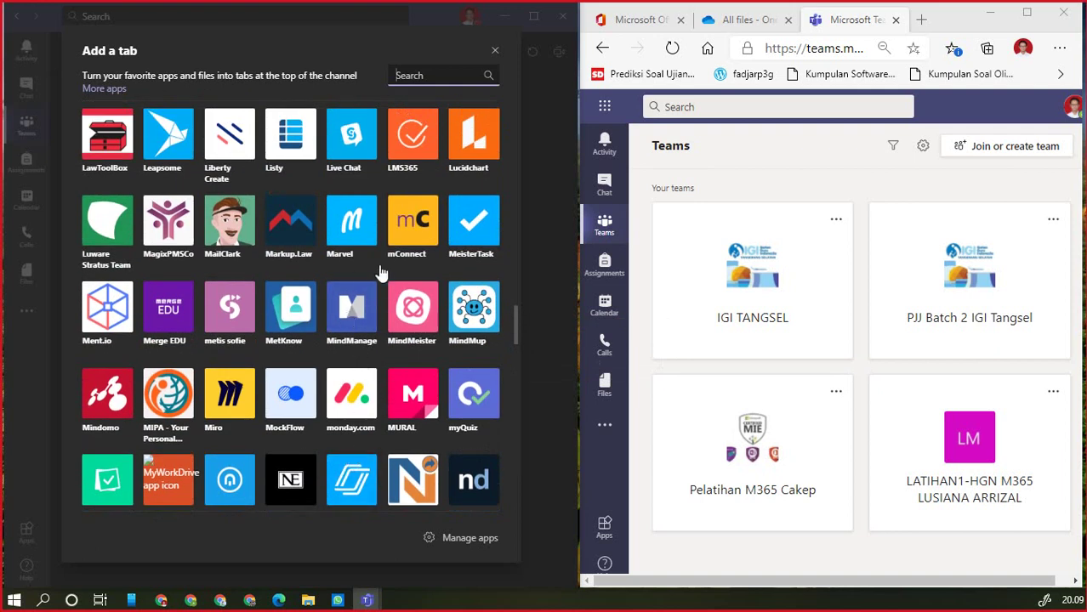
scroll(381, 281, "up", 3)
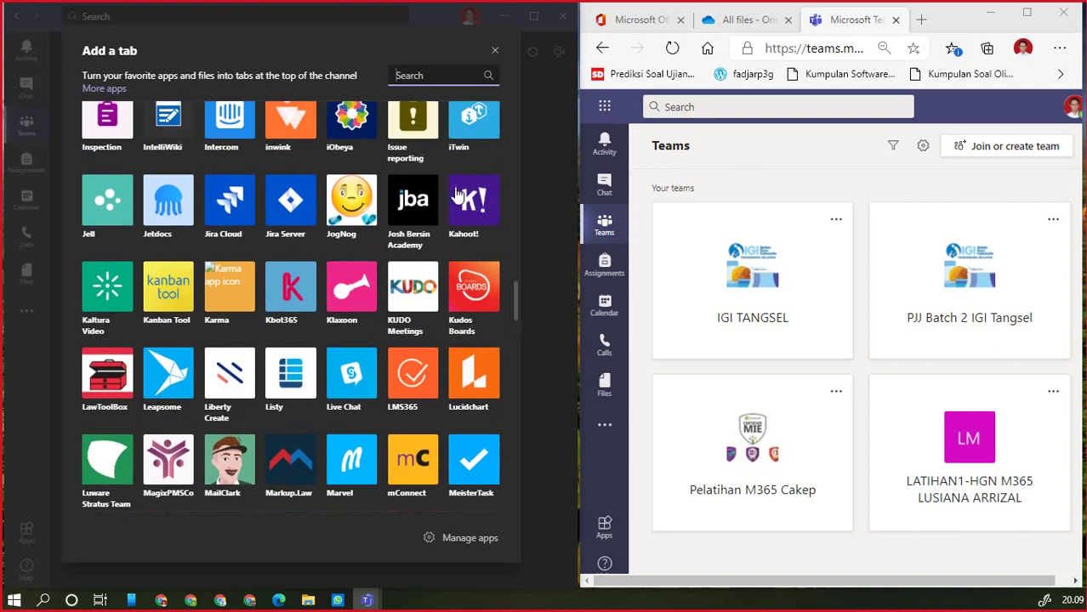
key("Escape")
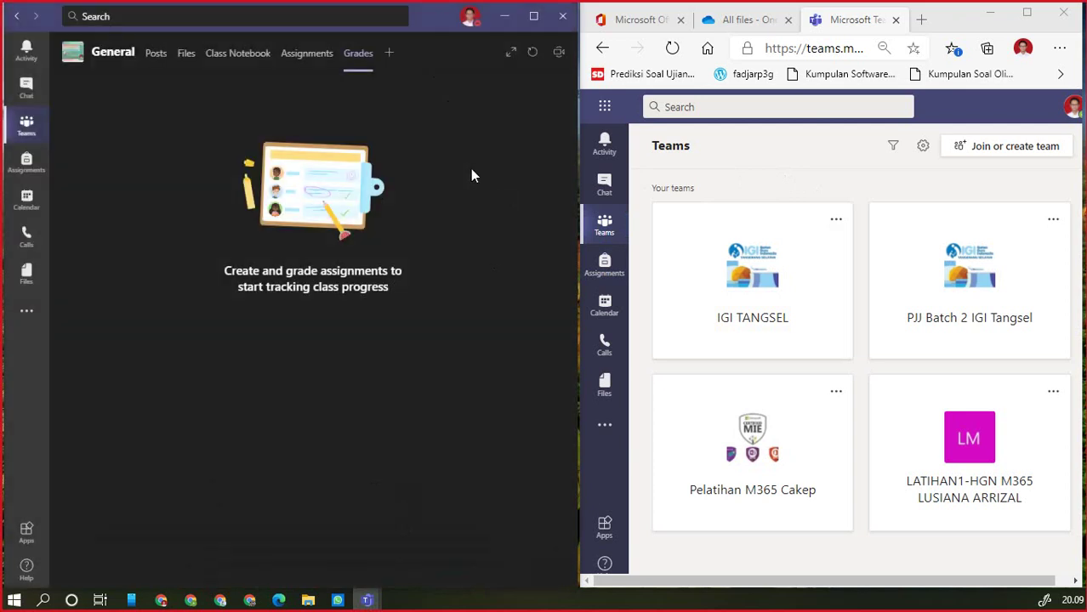
Begin a Website tab in the General channel named 'MEC', and open a fresh Edge tab
left_click(390, 55)
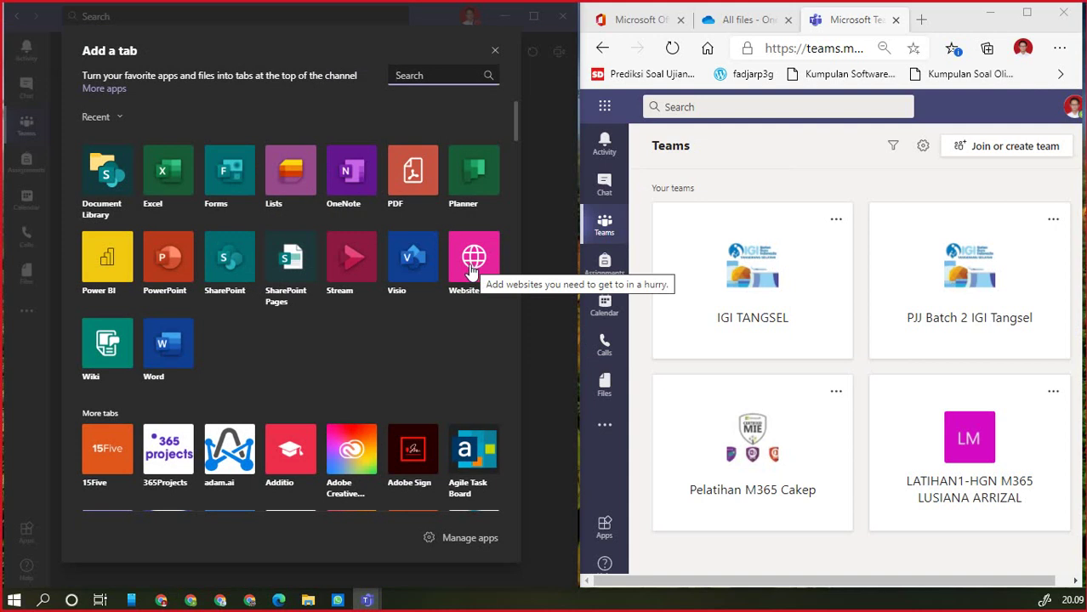
left_click(472, 270)
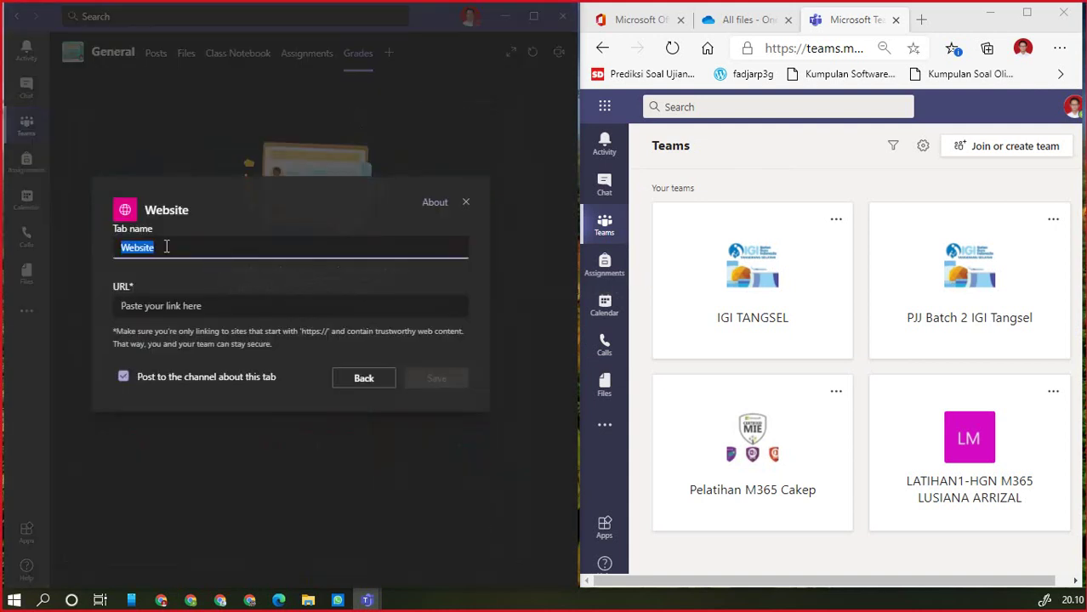
type("MEC")
left_click(921, 19)
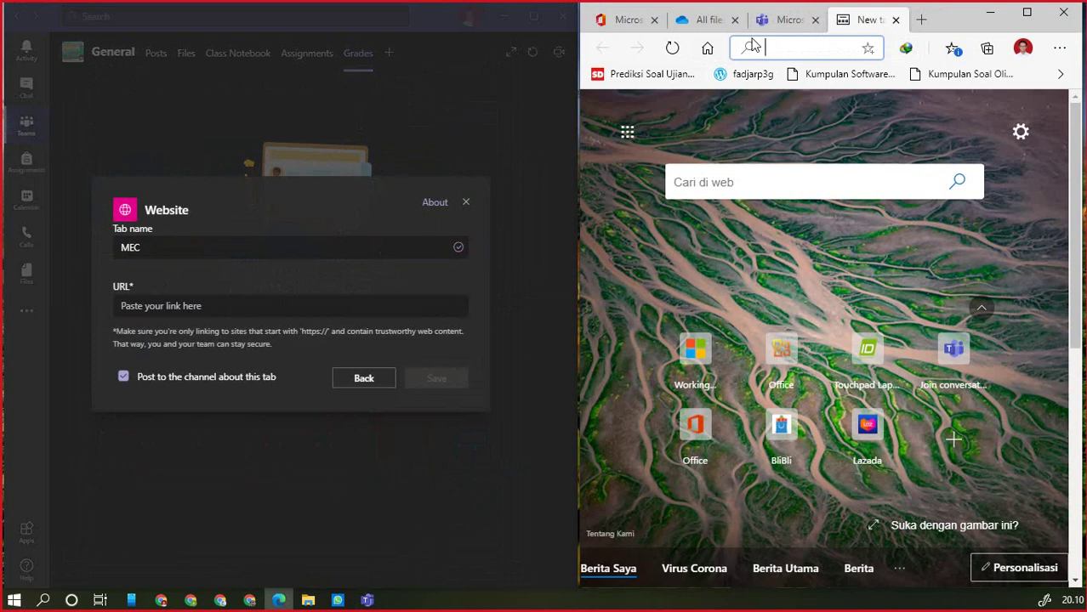
Search Bing for 'education microsoft' and open the Microsoft Educator Center page
type("edu")
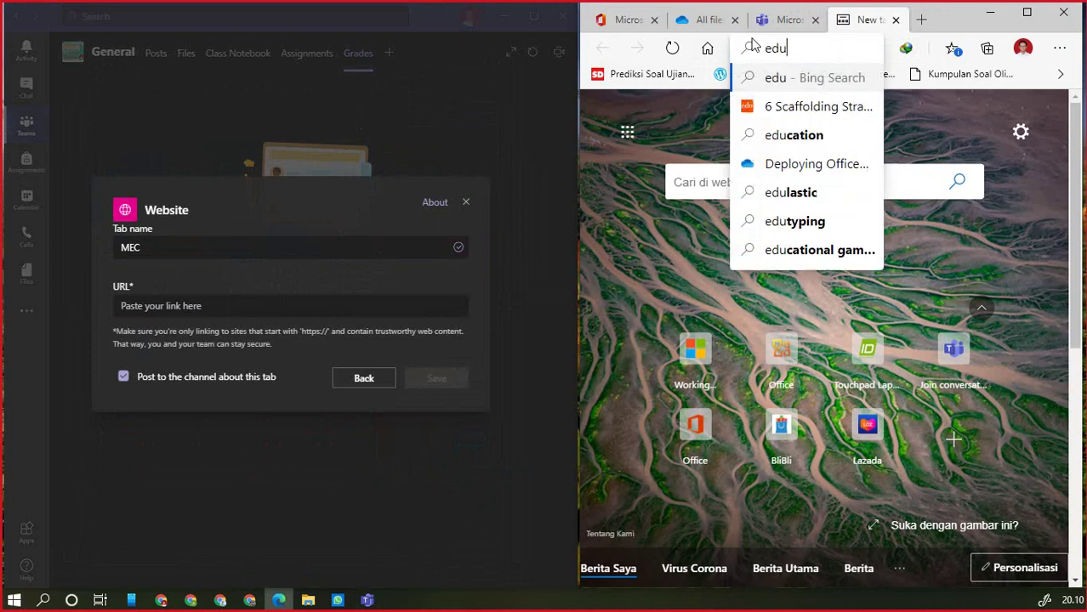
type("cati")
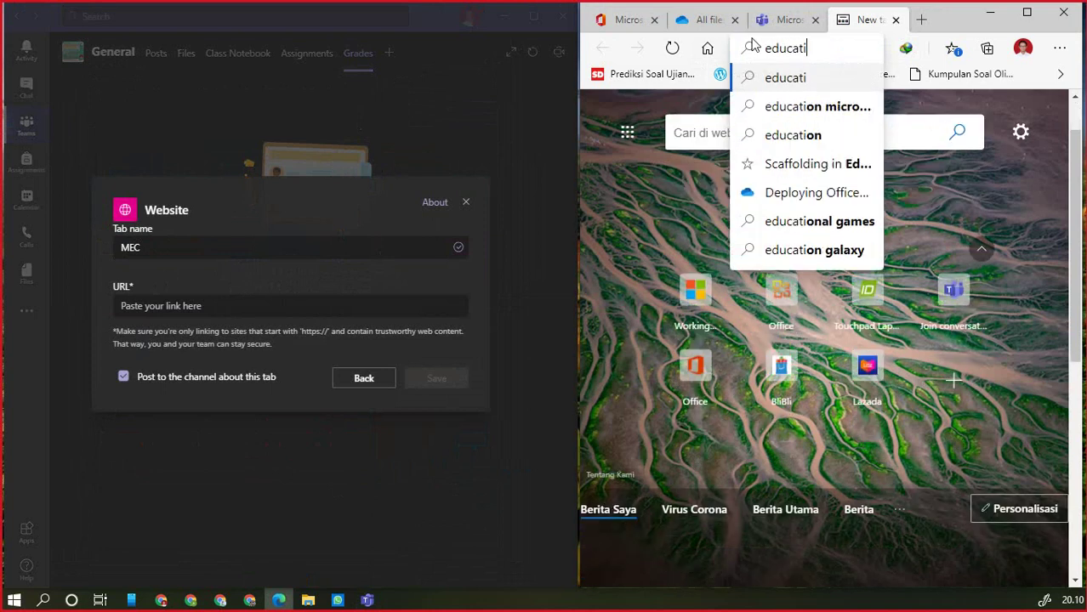
type("on microsoft\\")
key("Return")
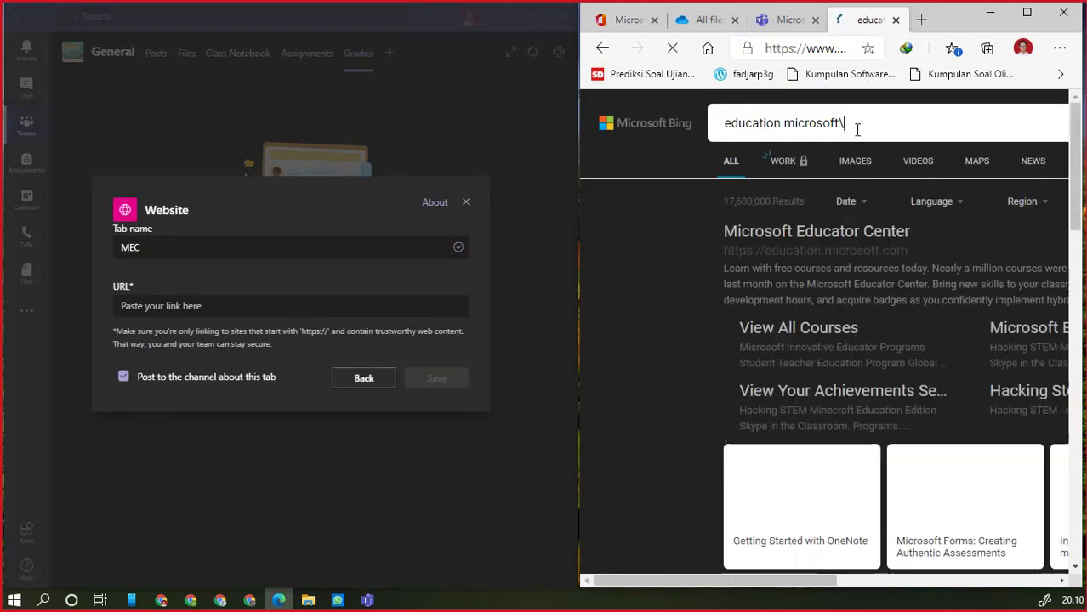
left_click(798, 225)
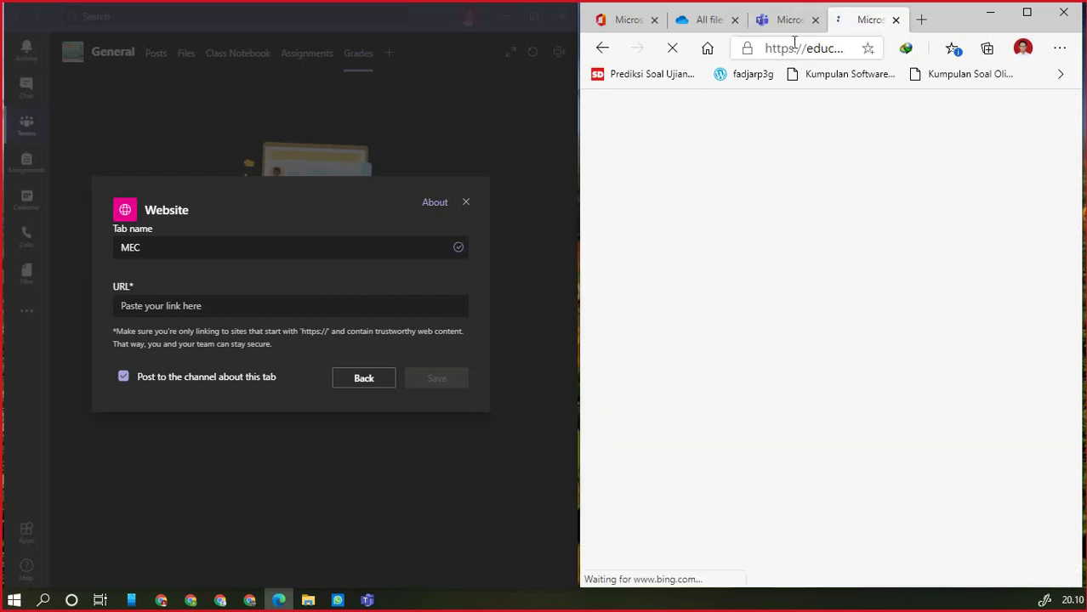
left_click(796, 50)
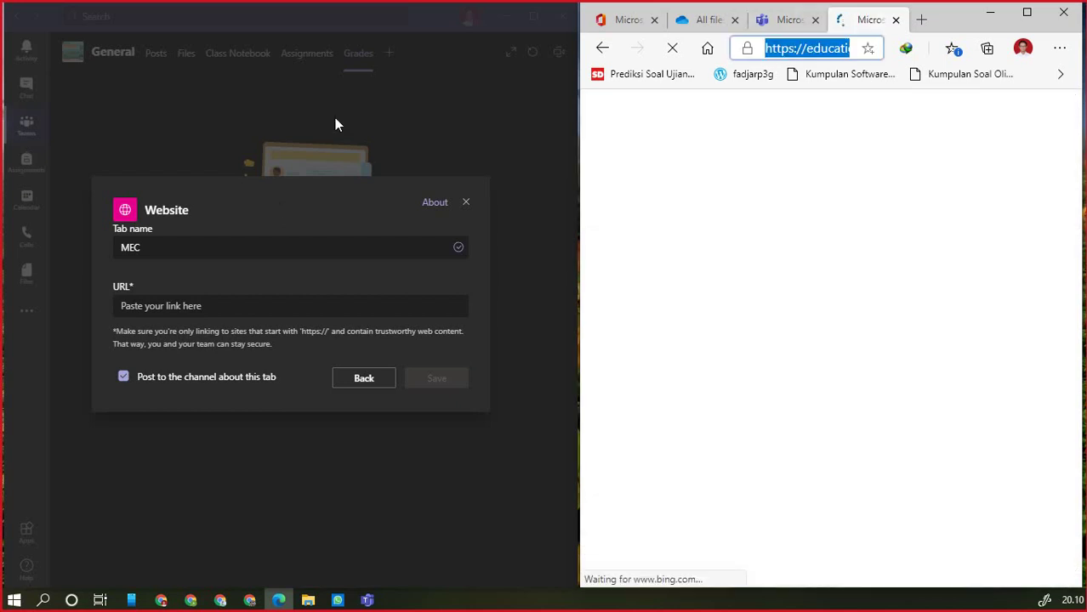
left_click(150, 306)
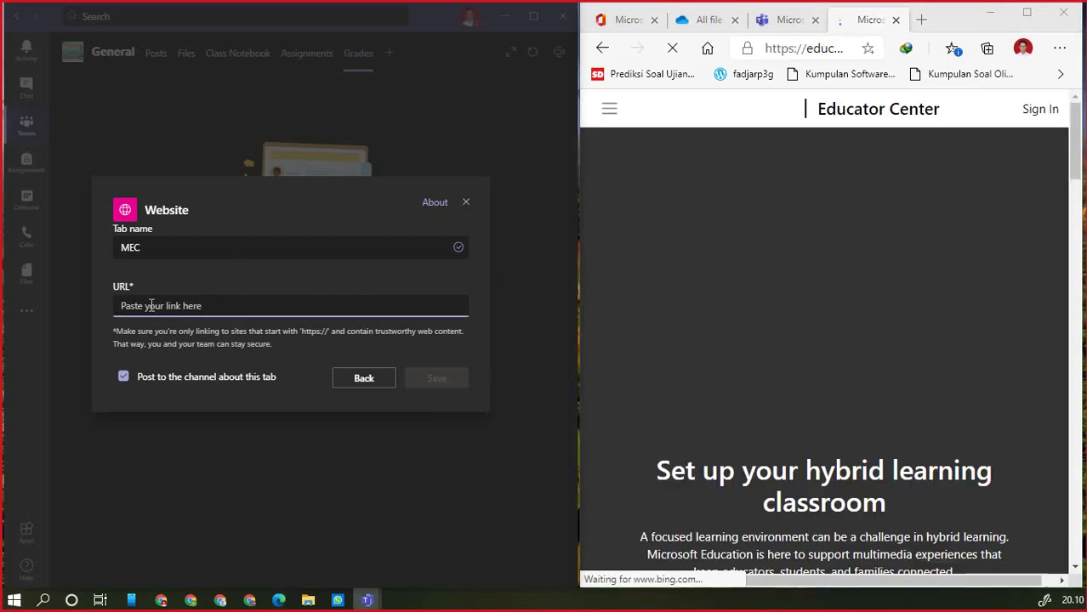
type("https://education.microsoft.com/en-us")
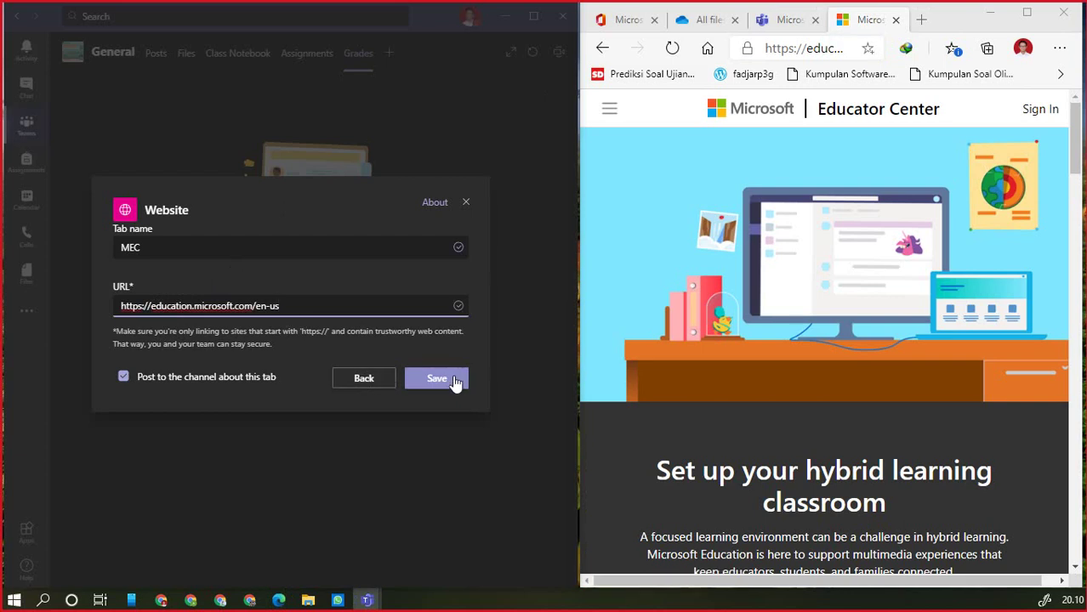
left_click(449, 379)
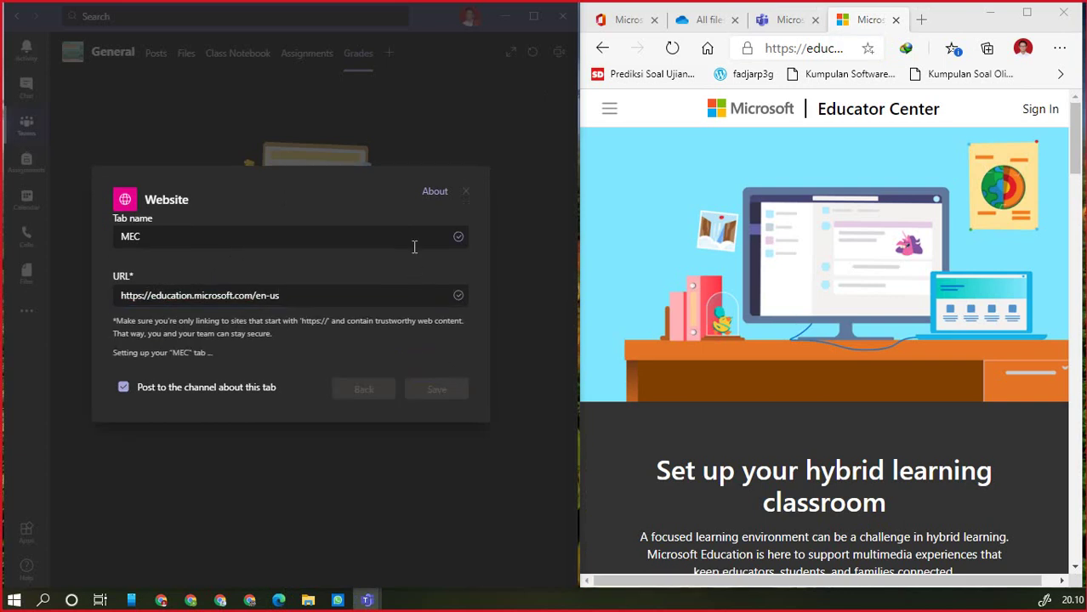
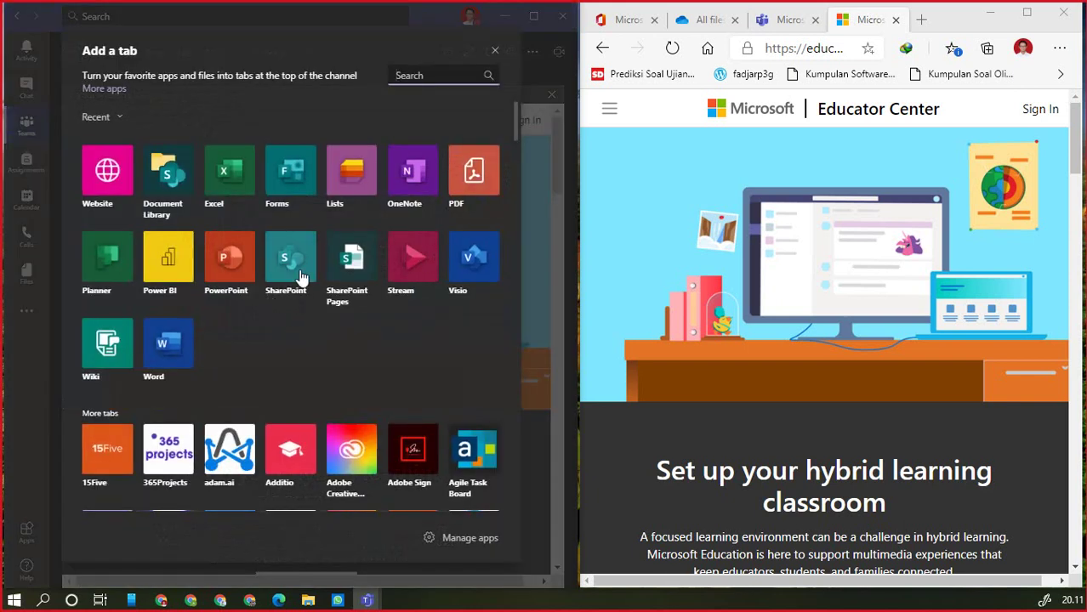
Scroll the Add a tab gallery, then close it without adding a tab, leaving the MEC website tab showing
scroll(250, 341, "down", 2)
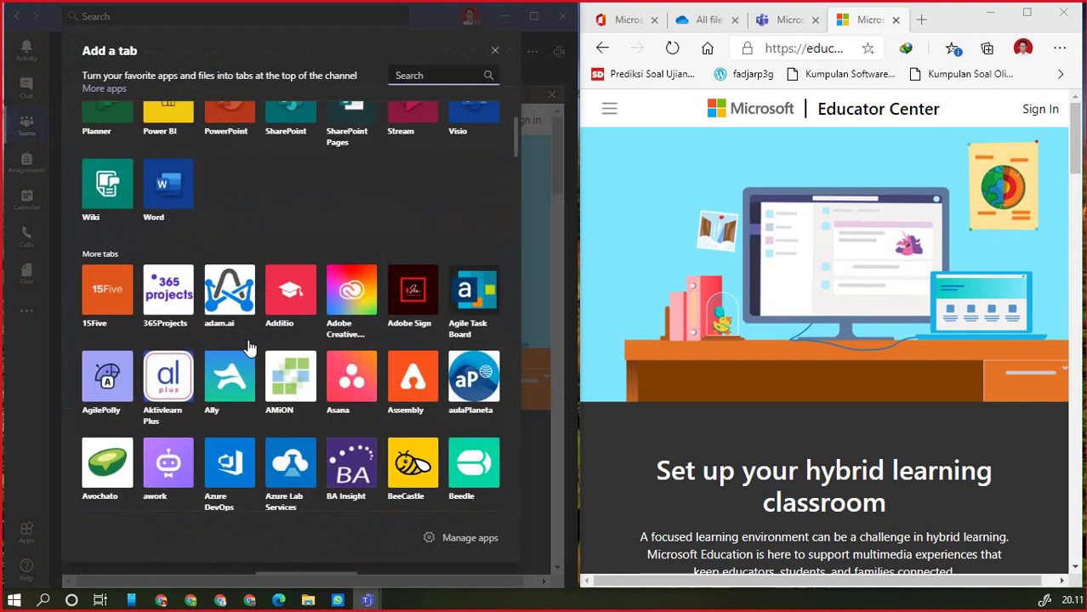
scroll(338, 345, "up", 2)
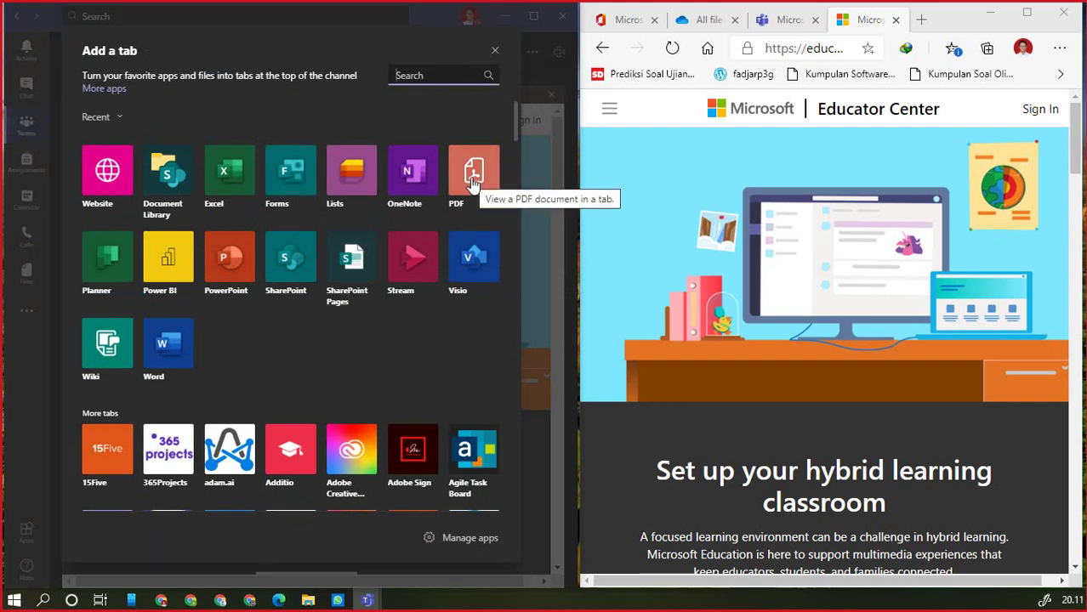
left_click(492, 52)
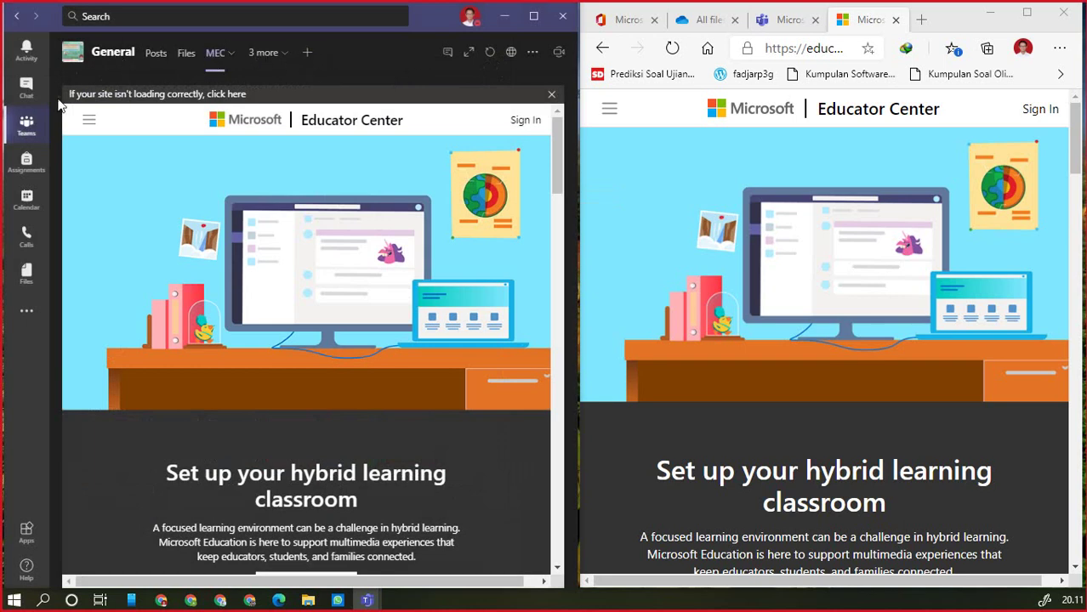
Open the HGN 365 team and choose Manage channel from the General channel's options
left_click(29, 126)
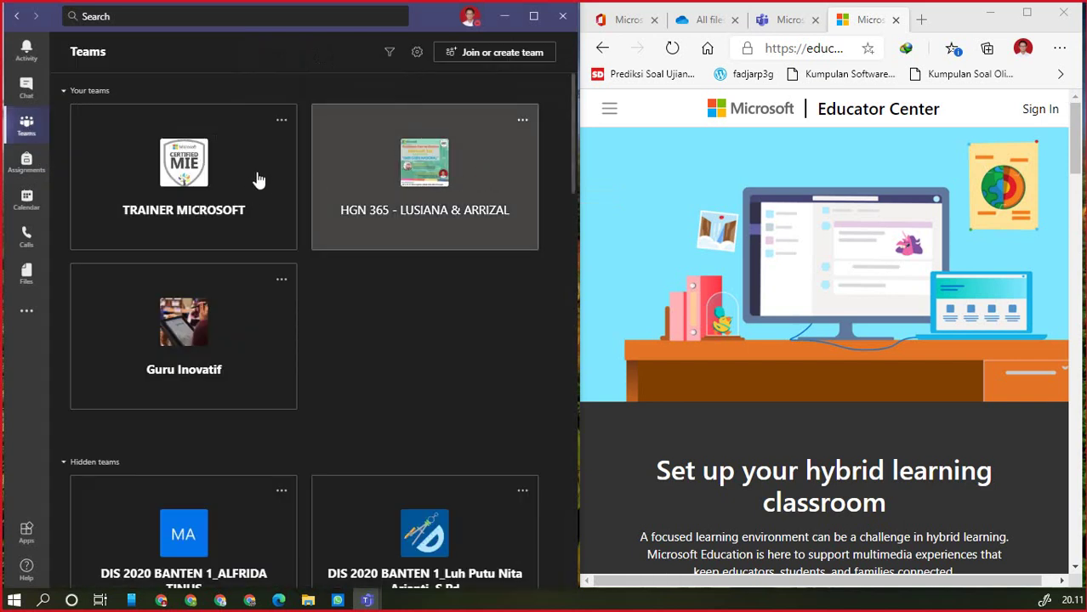
left_click(24, 109)
left_click(24, 117)
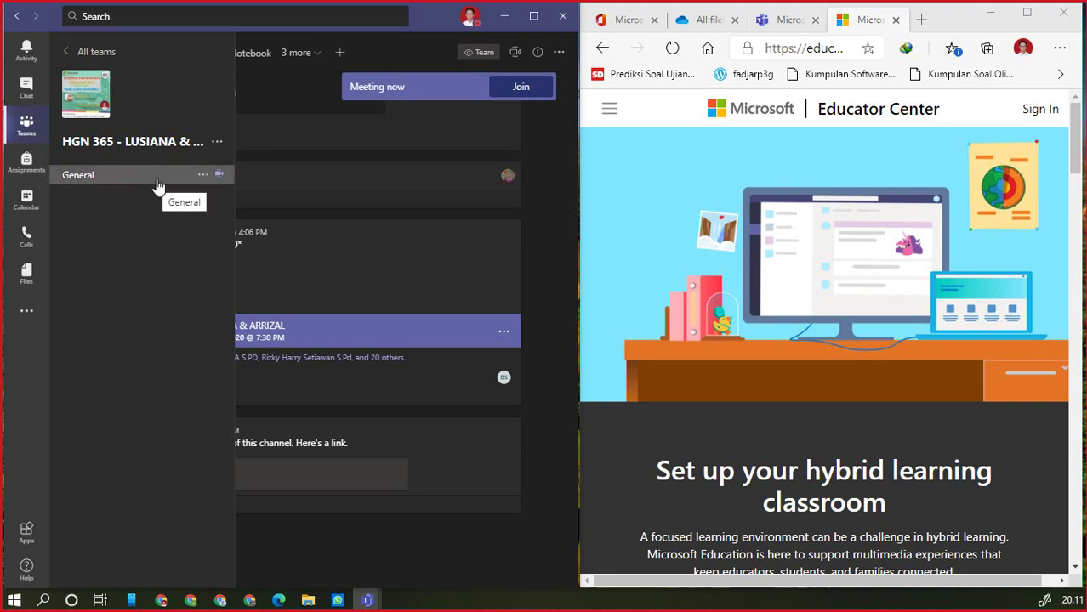
left_click(202, 176)
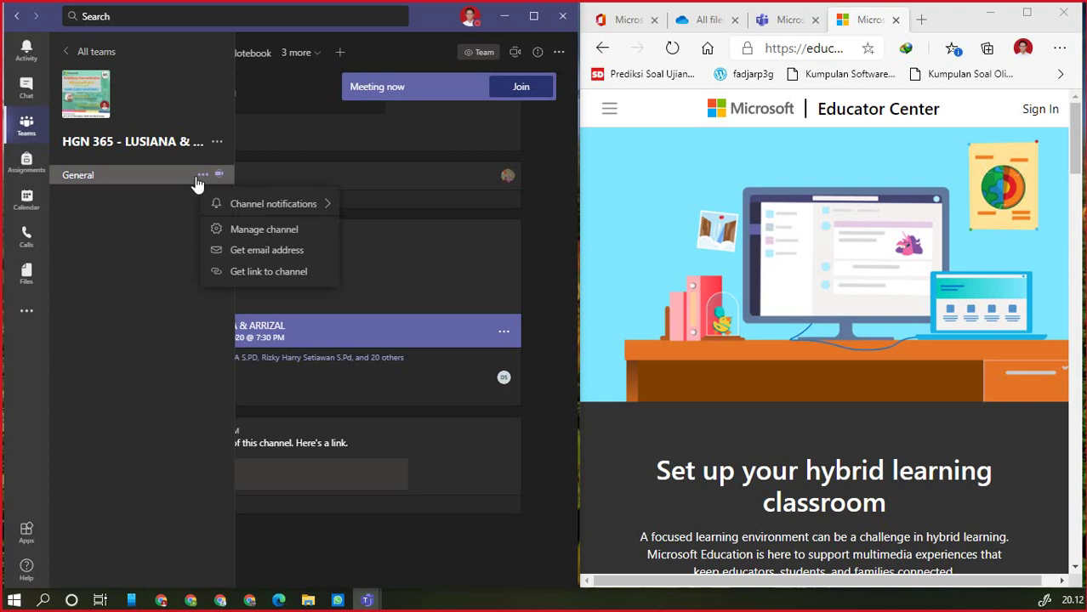
left_click(158, 209)
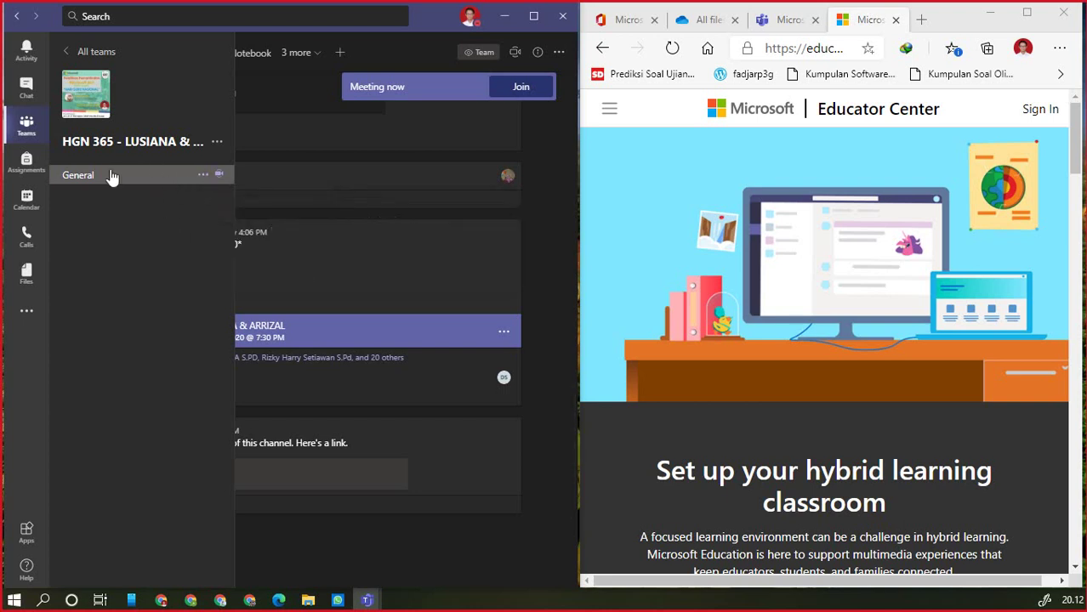
left_click(202, 176)
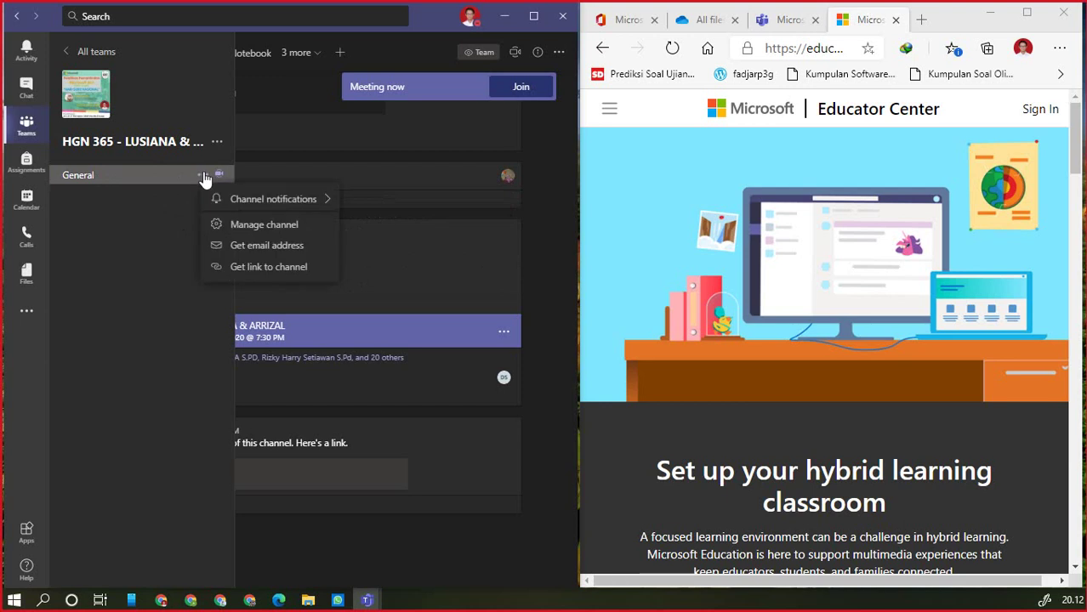
left_click(241, 226)
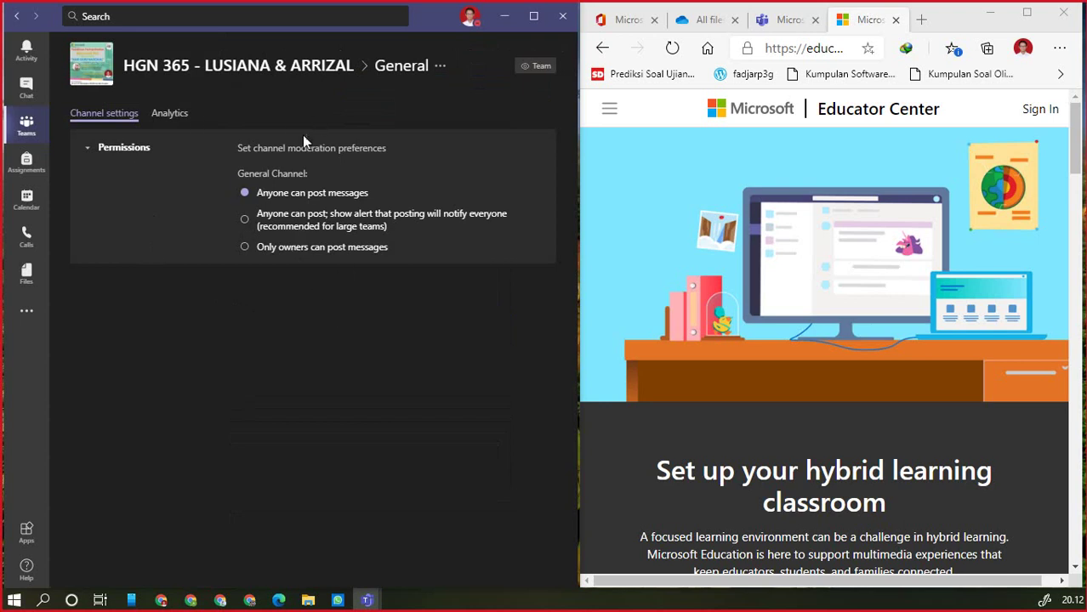
Switch General's posting to owners-only, restore 'Anyone can post messages', and return to the channel list
left_click(442, 68)
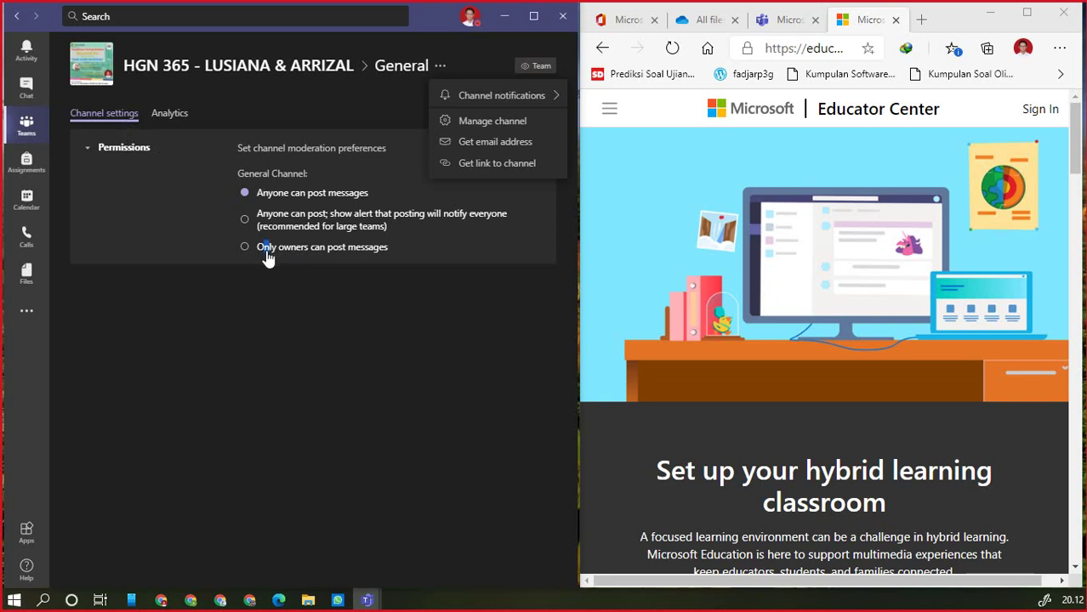
left_click(245, 247)
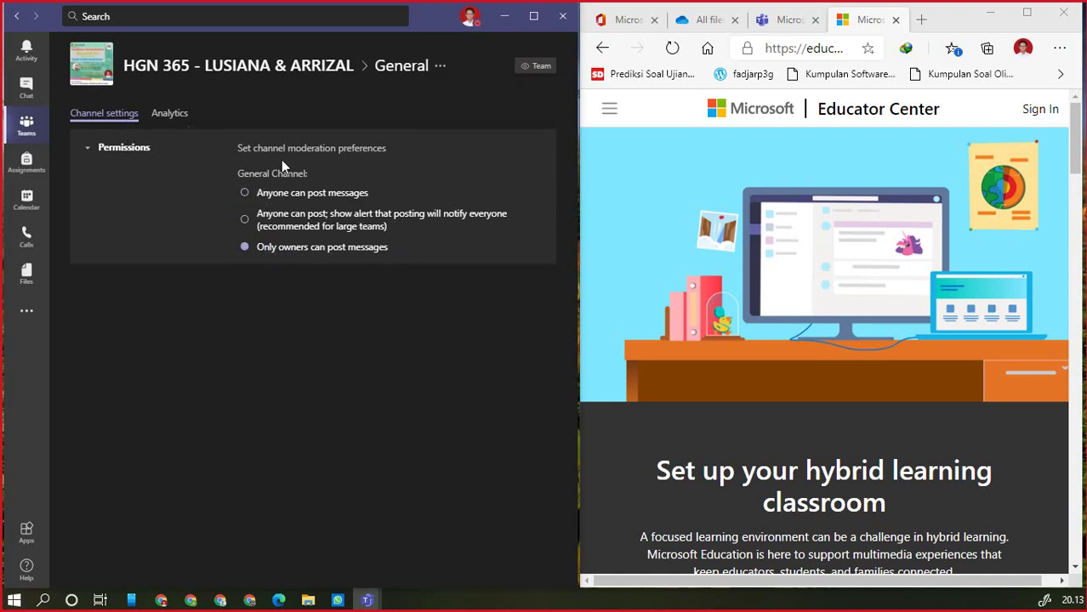
left_click(244, 193)
left_click(29, 125)
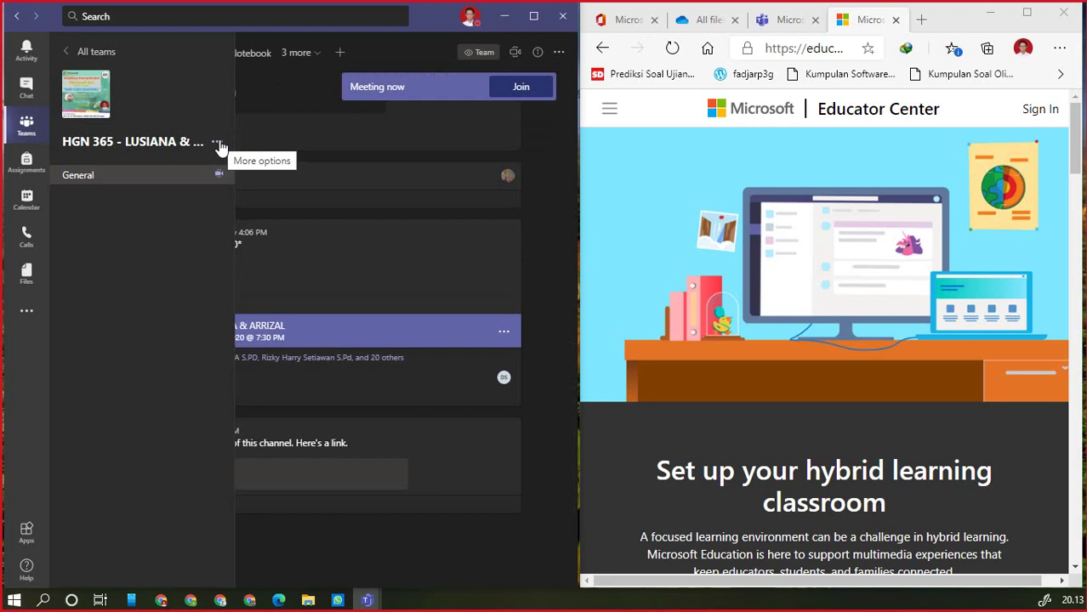
Choose Add channel from the HGN 365 team's options menu
left_click(216, 144)
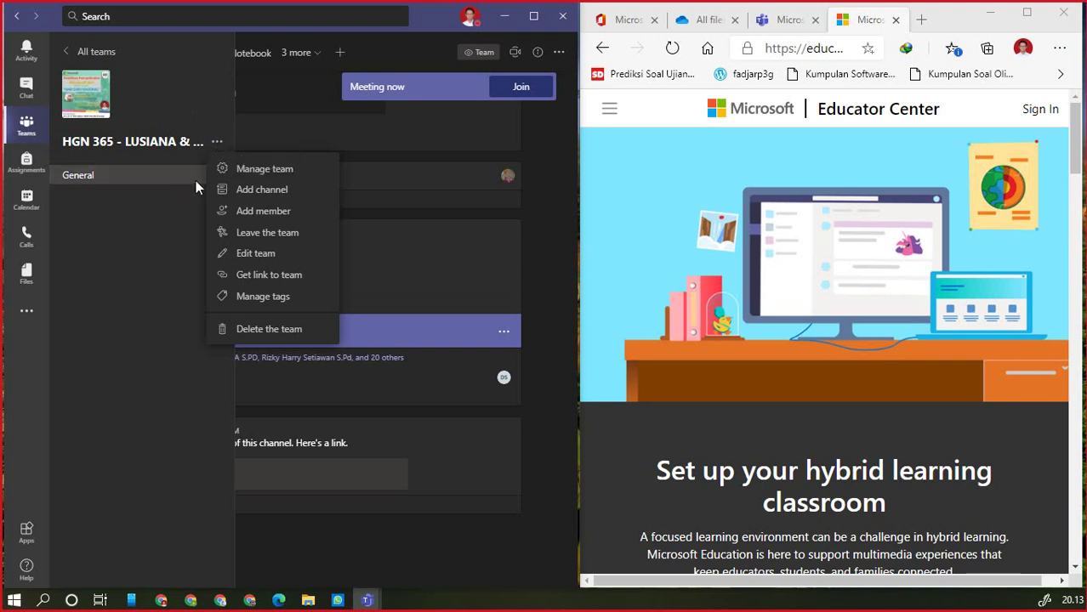
left_click(195, 182)
left_click(218, 145)
left_click(272, 198)
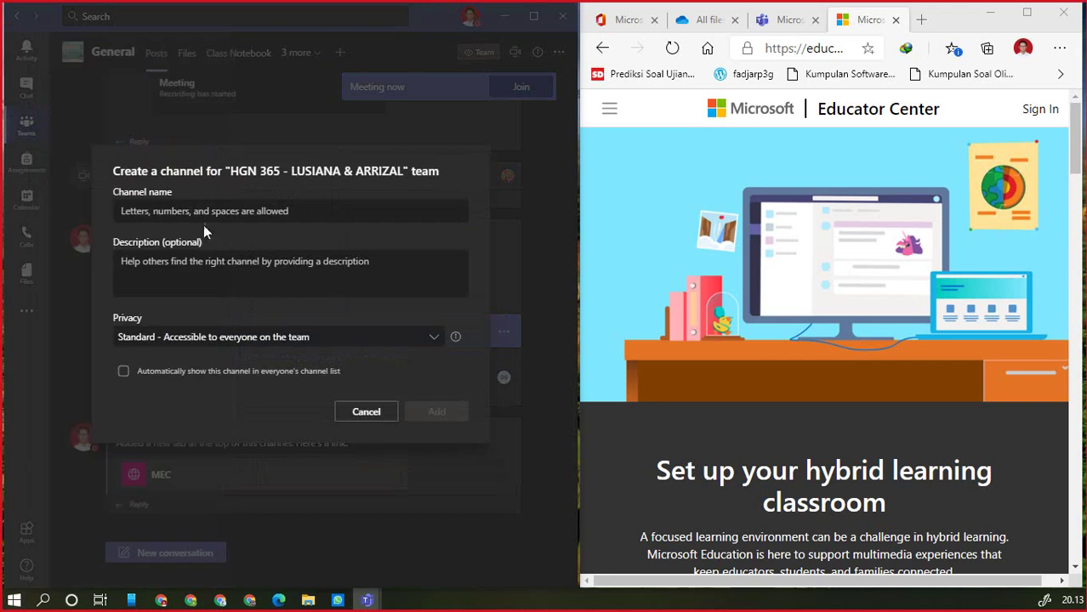
Name the new channel 'PORTAL OFFICE' with description 'meteri tentang portal.office.com'
left_click(155, 210)
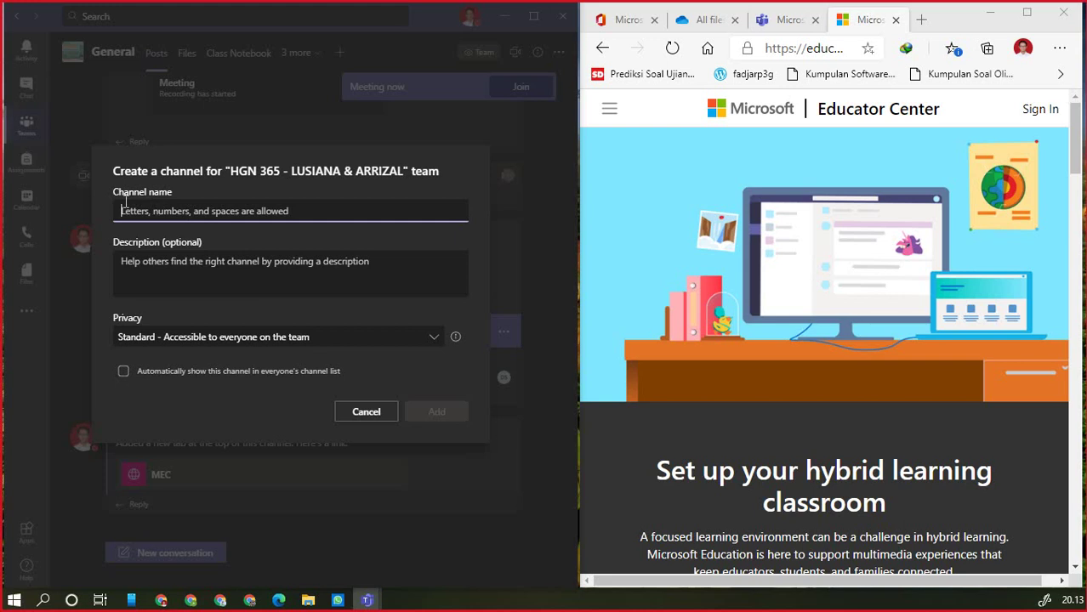
type("AKTIVA")
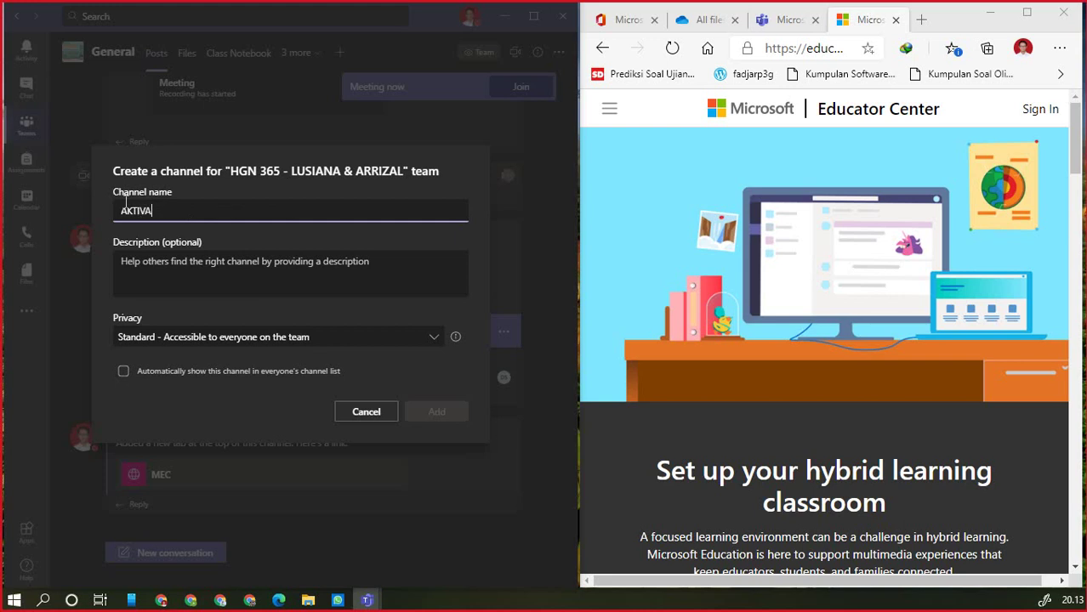
type("SI")
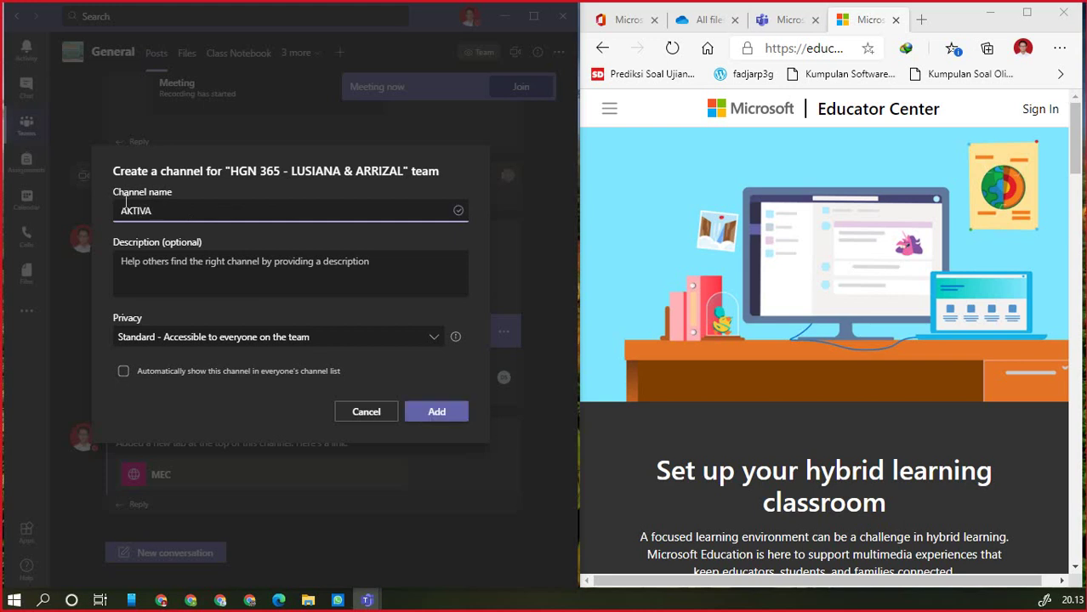
key("BackSpace")
key("BackSpace")
key("BackSpace")
key("BackSpace")
key("BackSpace")
key("BackSpace")
type("PO")
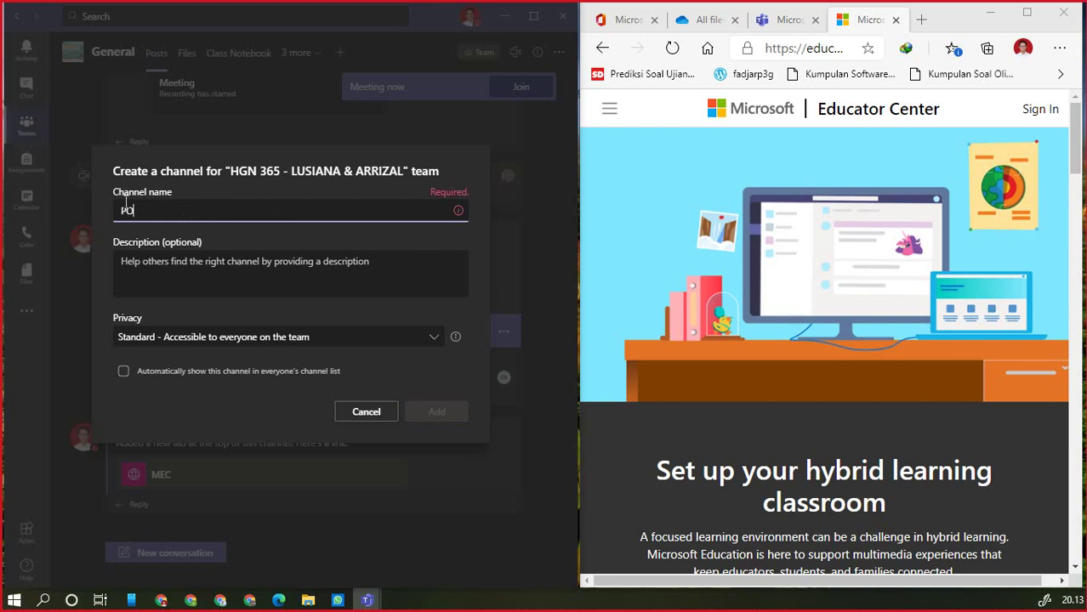
type("RTAL")
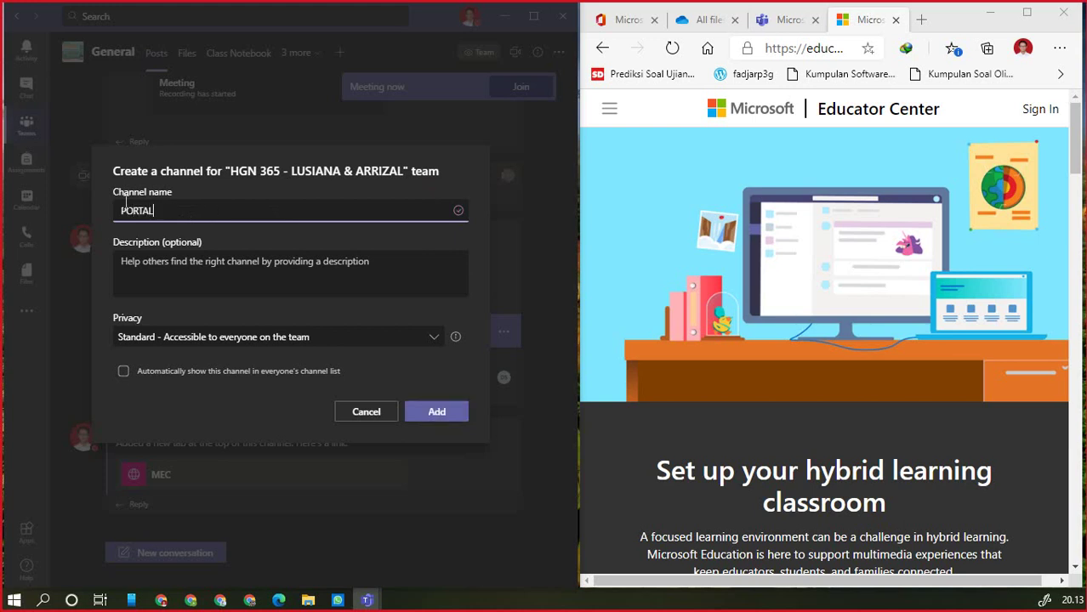
type(" OFFICE")
left_click(171, 267)
type("meteri")
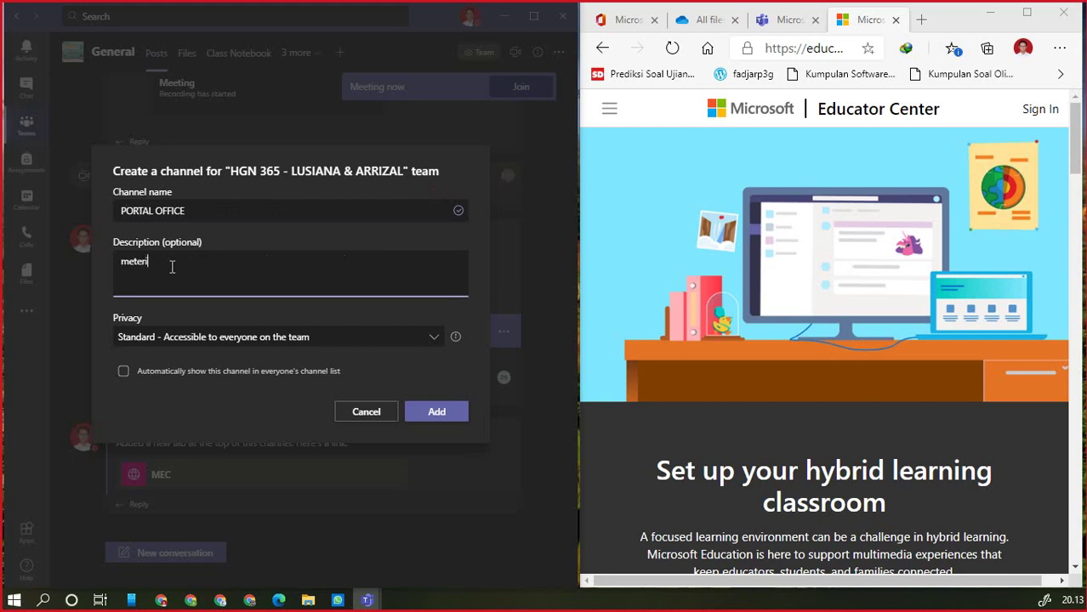
type(" tentanf")
key("BackSpace")
type("g portal.office.com")
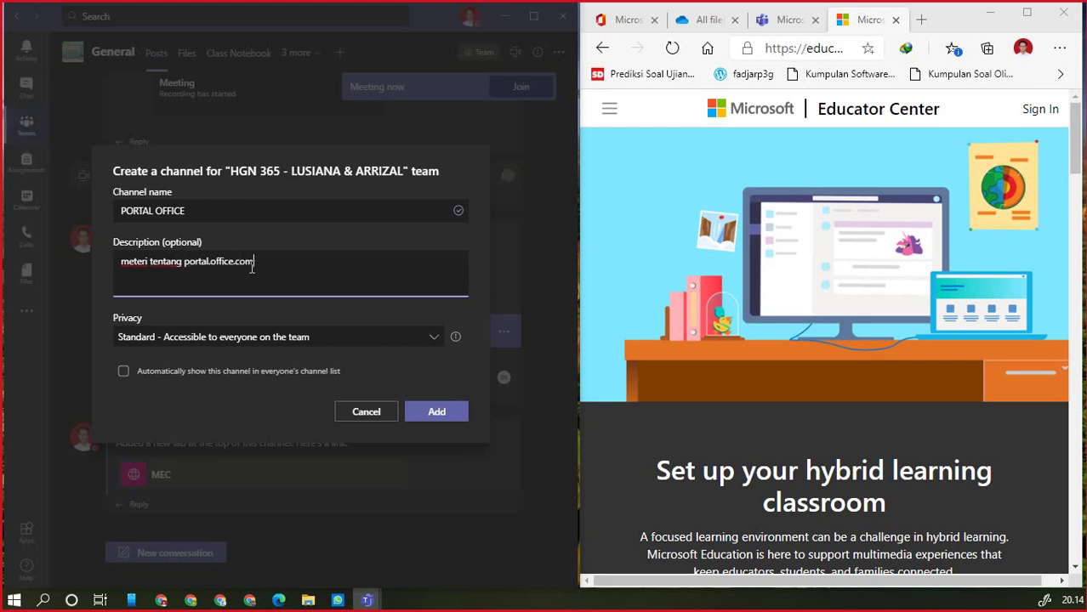
Keep privacy Standard, enable 'Automatically show this channel', and add the channel
left_click(311, 339)
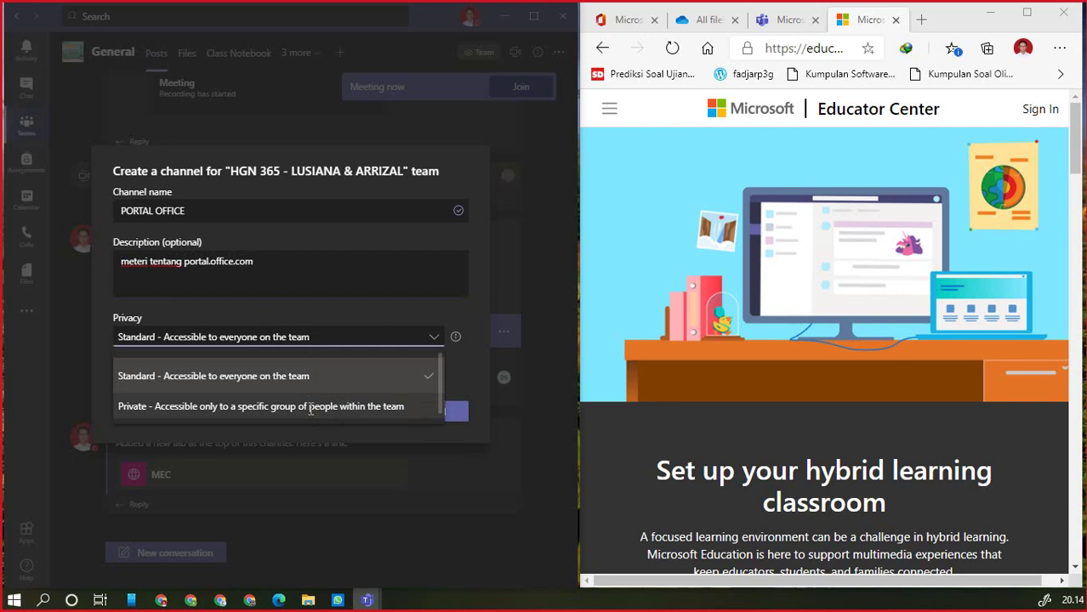
left_click(311, 379)
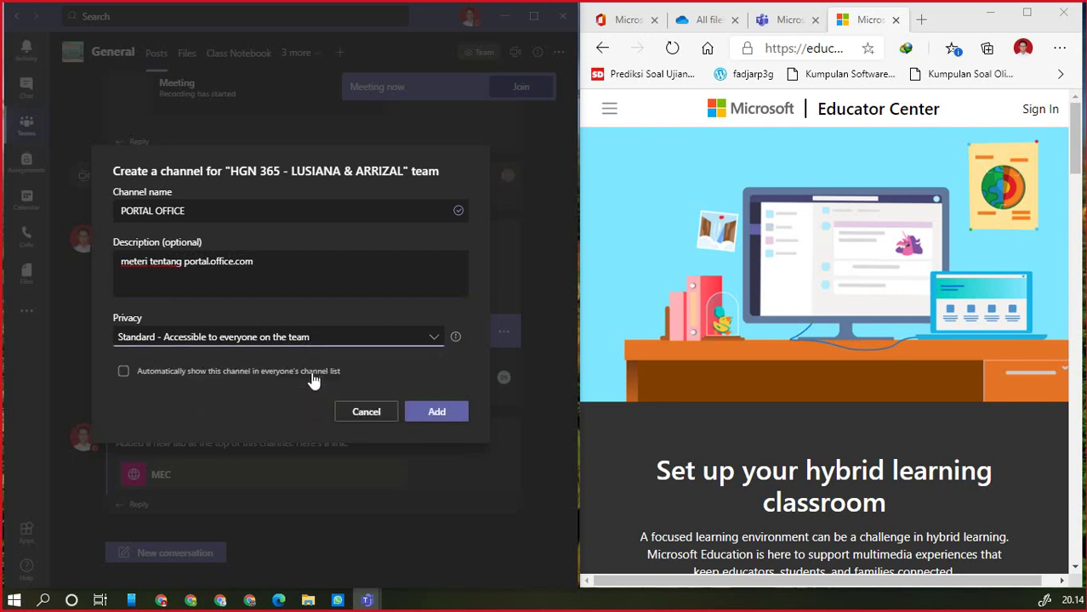
left_click(168, 375)
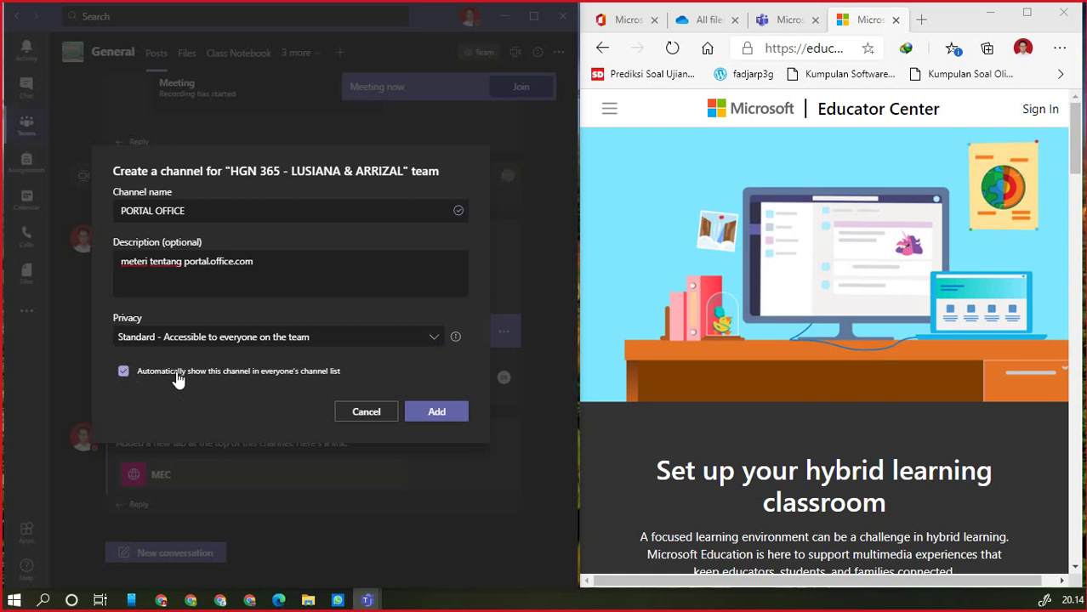
left_click(437, 414)
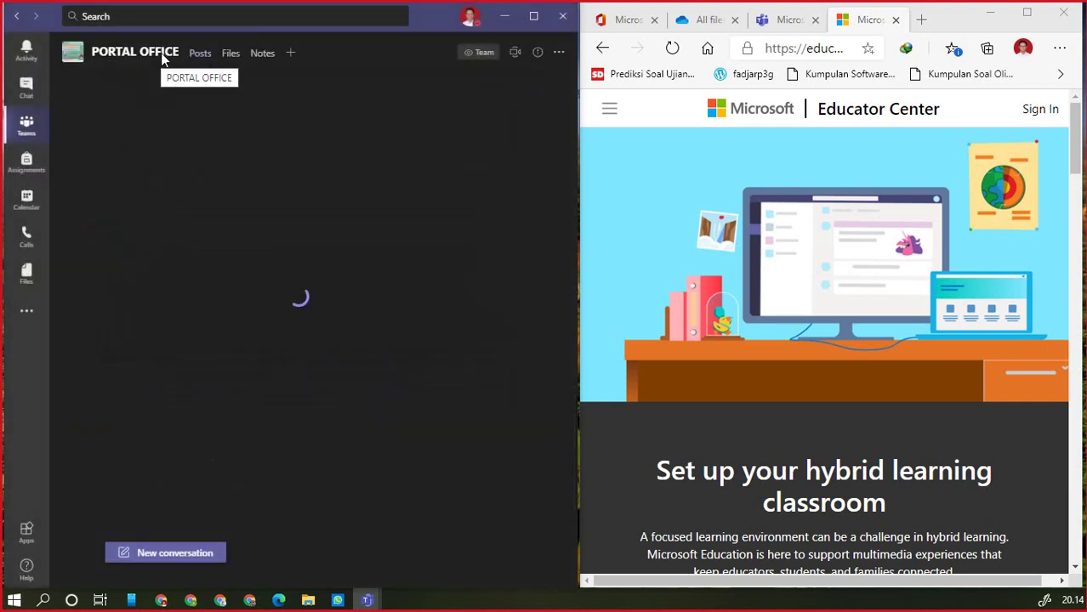
Open the PORTAL OFFICE channel, dismiss the Add a tab dialog, and refresh after the error
left_click(24, 132)
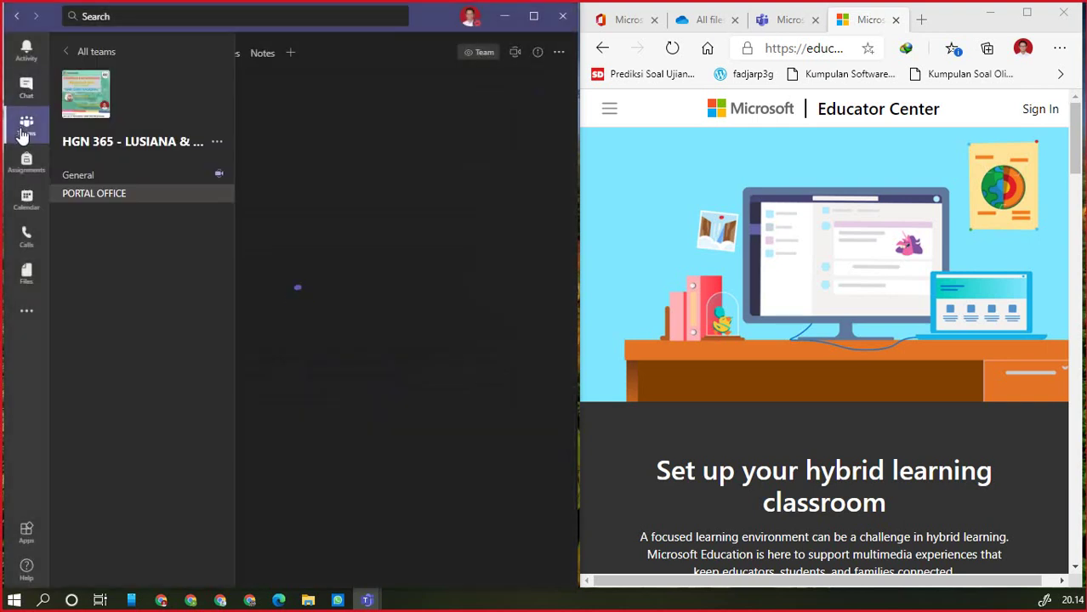
left_click(96, 195)
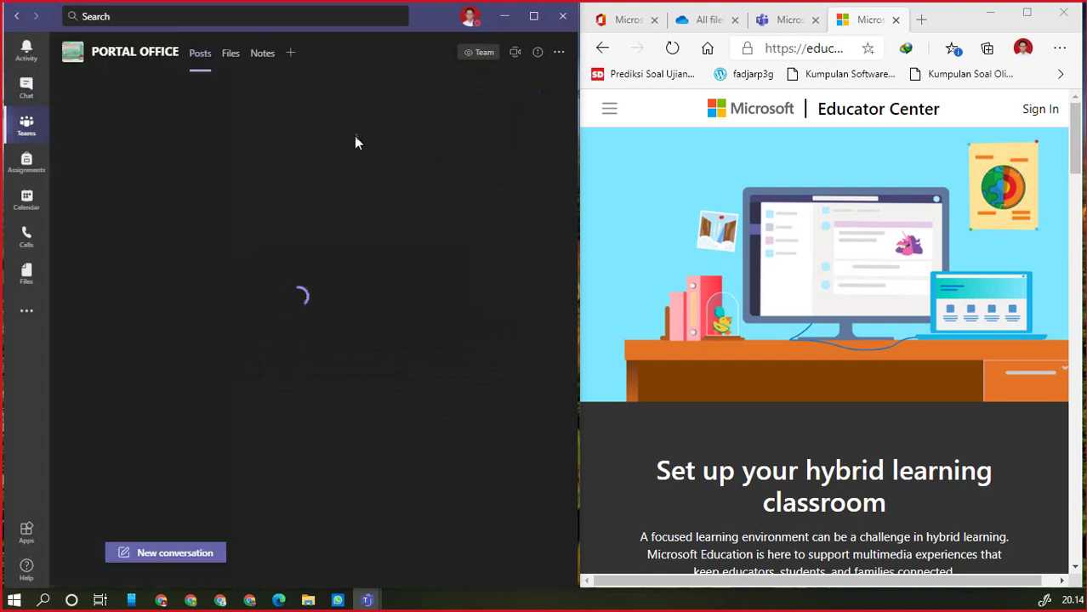
left_click(289, 56)
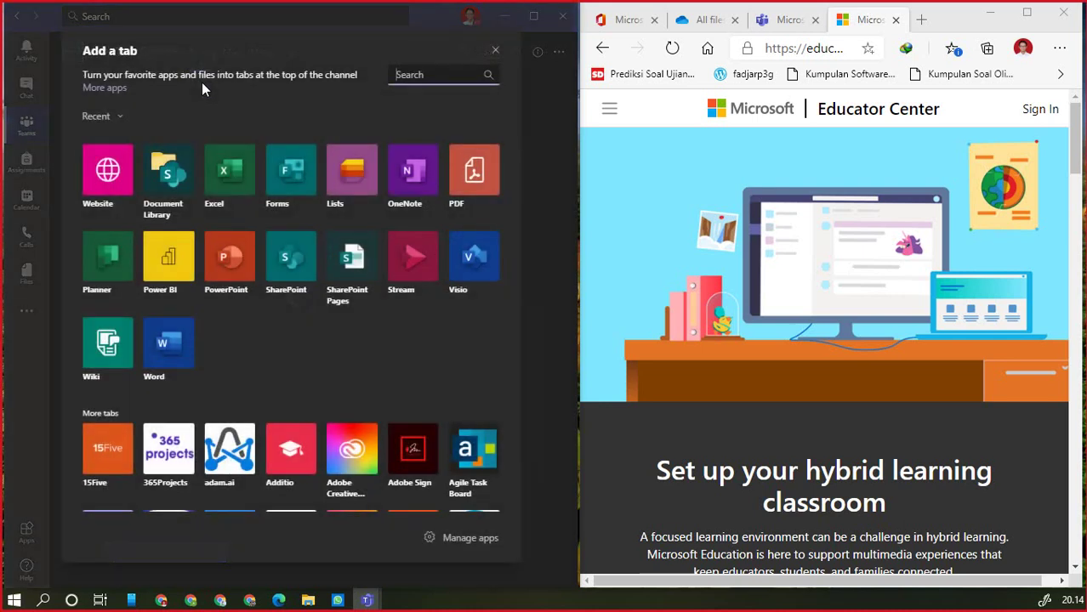
left_click(495, 50)
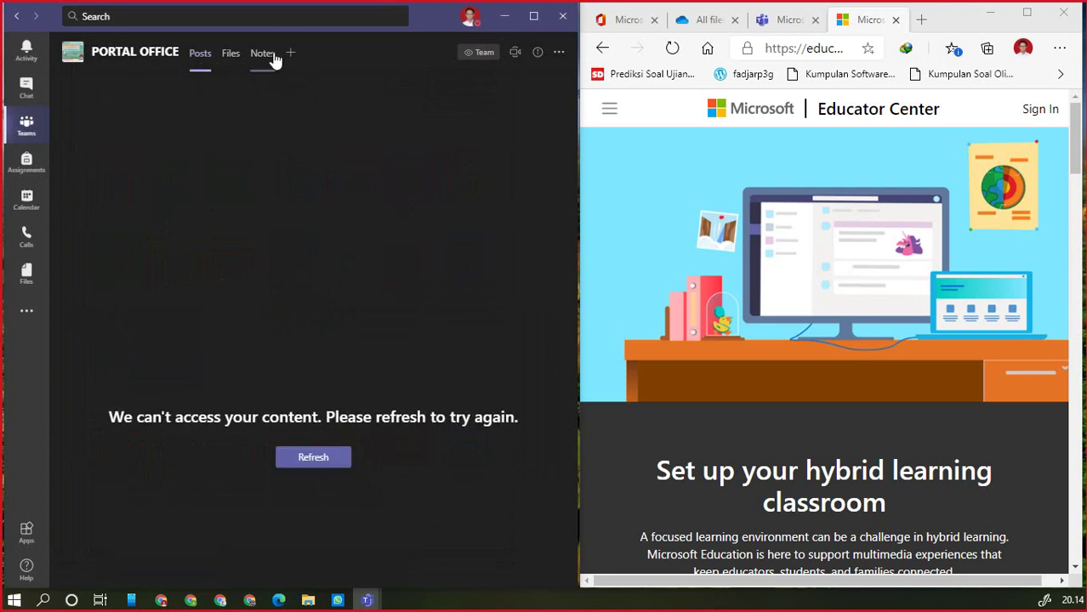
left_click(309, 460)
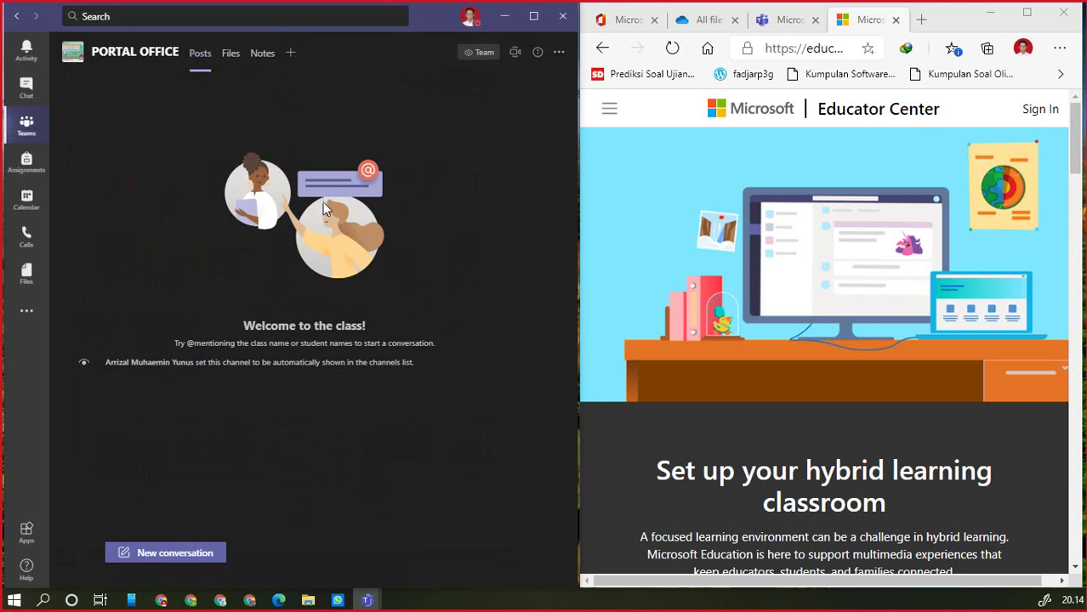
Choose Edit this channel from the PORTAL OFFICE channel's options menu
left_click(122, 61)
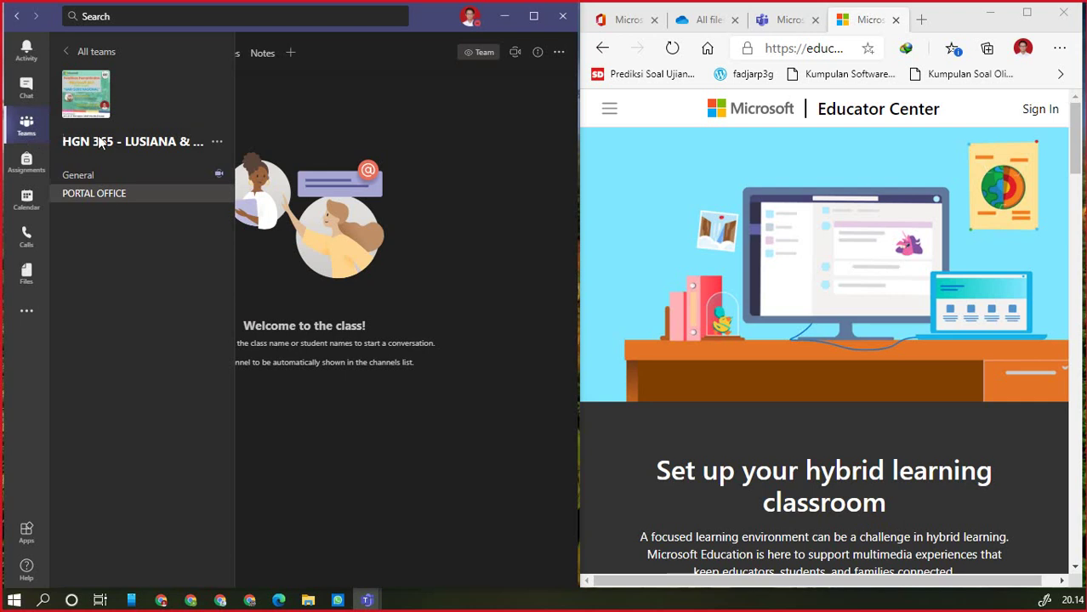
left_click(217, 195)
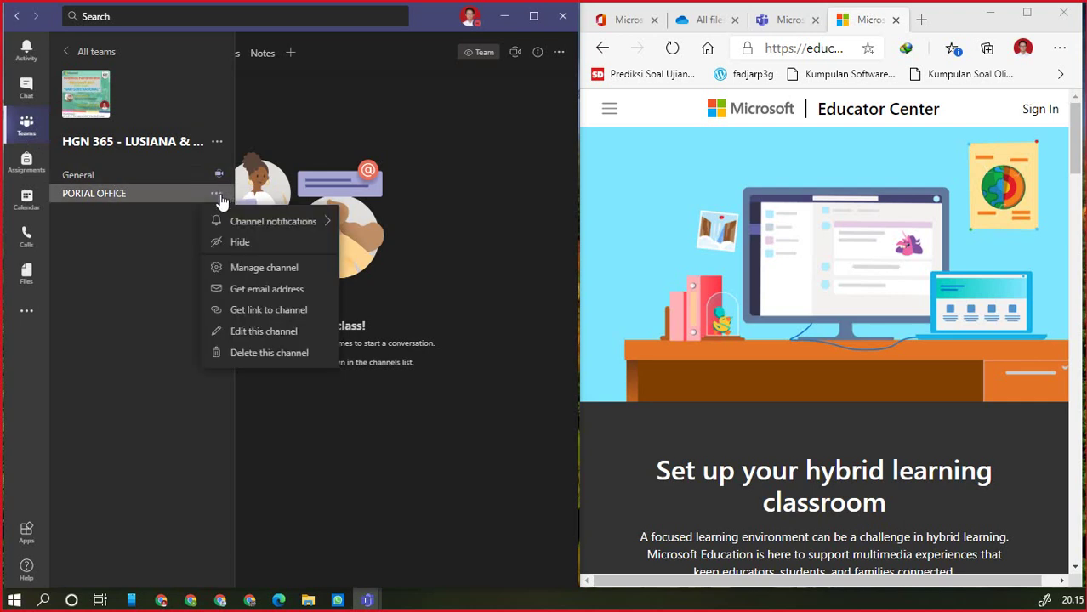
mouse_move(236, 226)
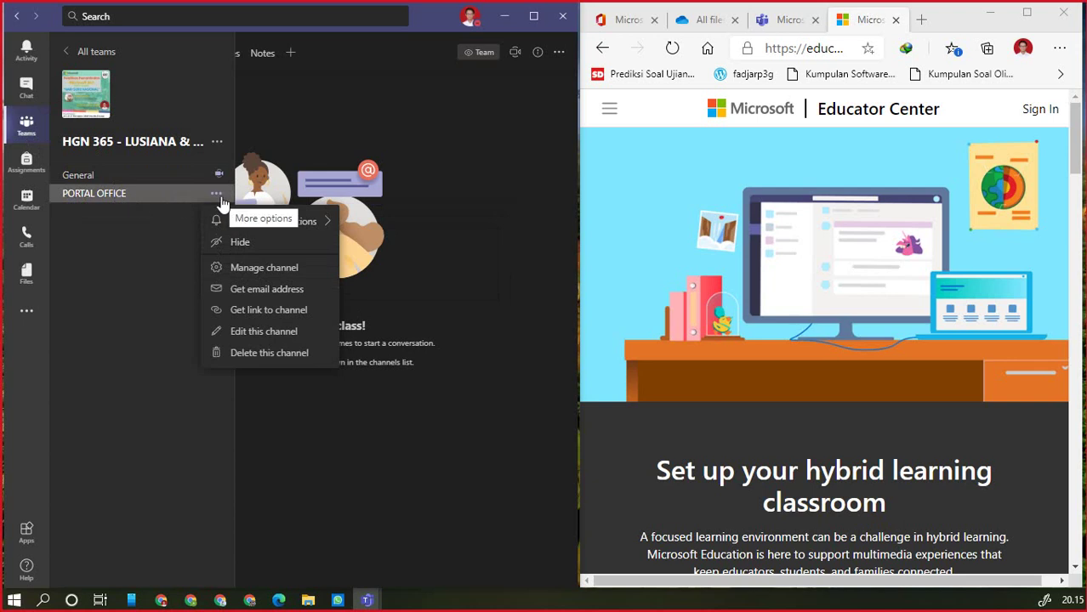
left_click(257, 333)
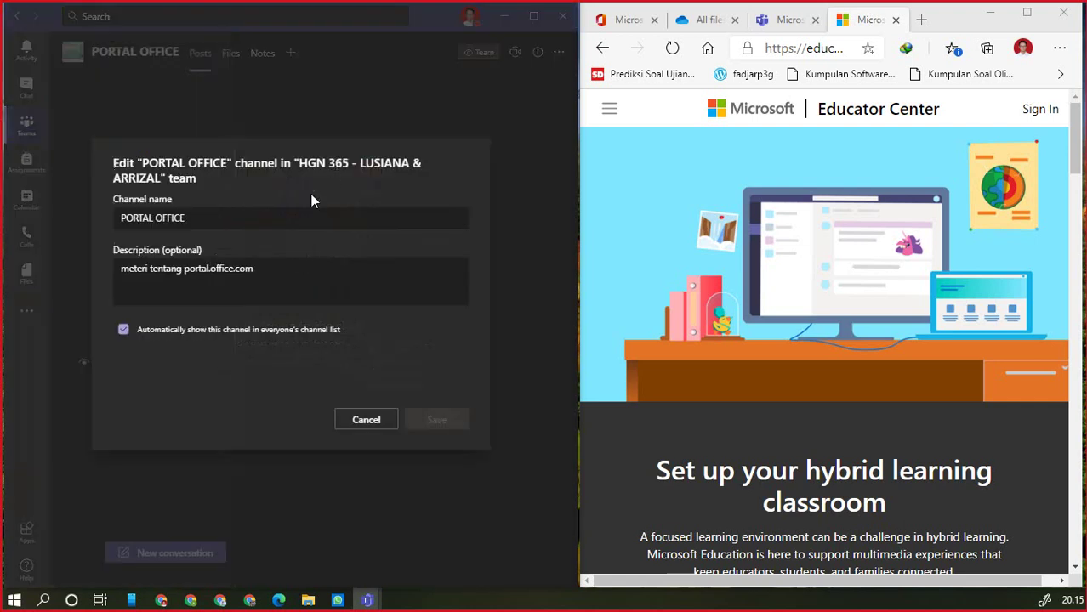
Replace the channel name 'PORTAL OFFICE' with 'Portal Office' and save
left_click_drag(254, 217, 89, 218)
type("Po")
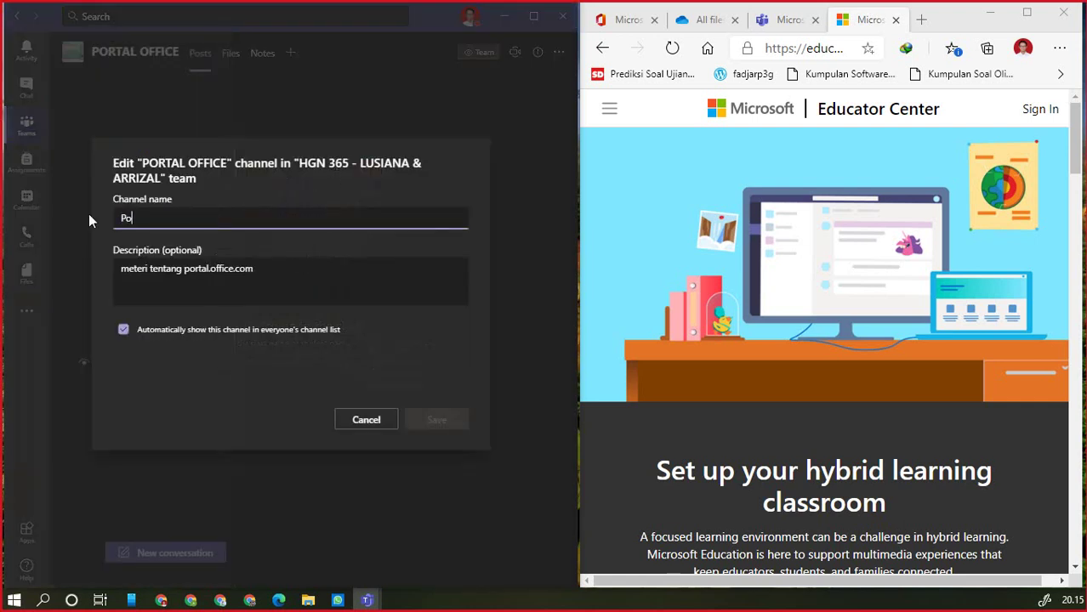
type("rta")
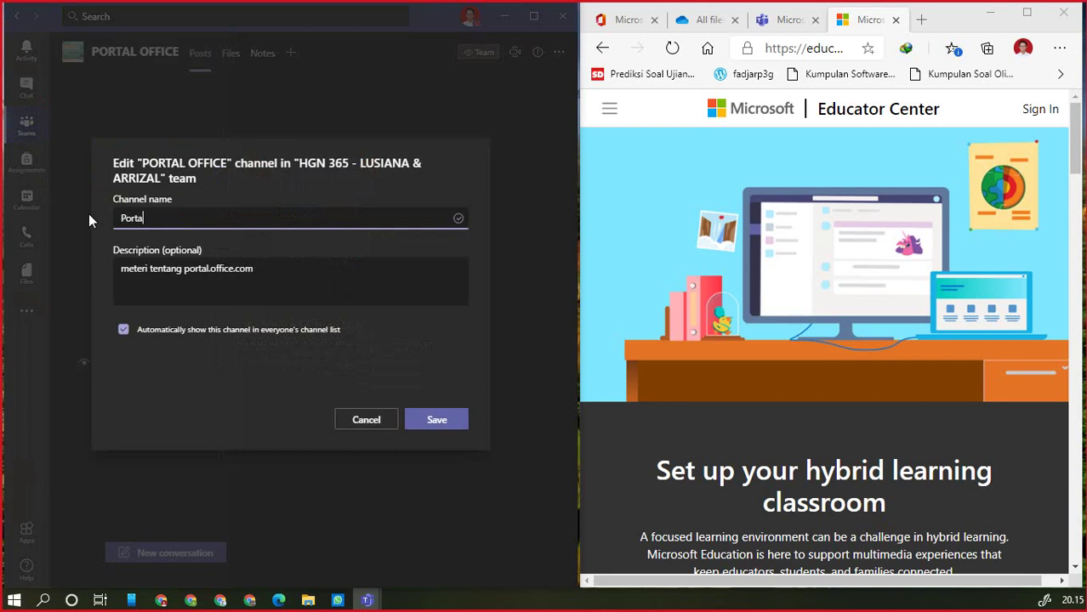
type("l Office")
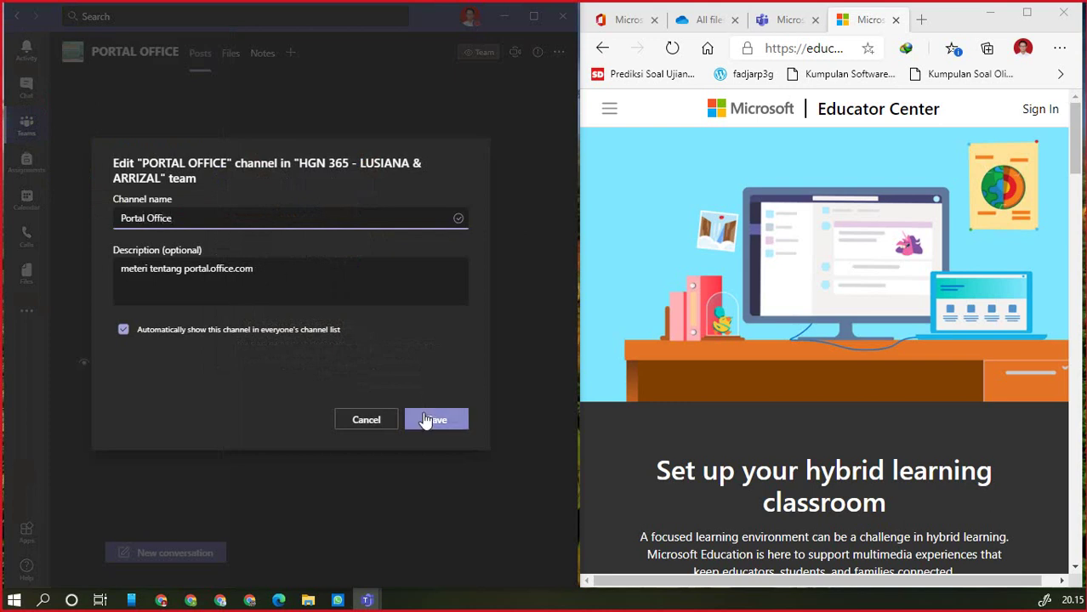
left_click(430, 419)
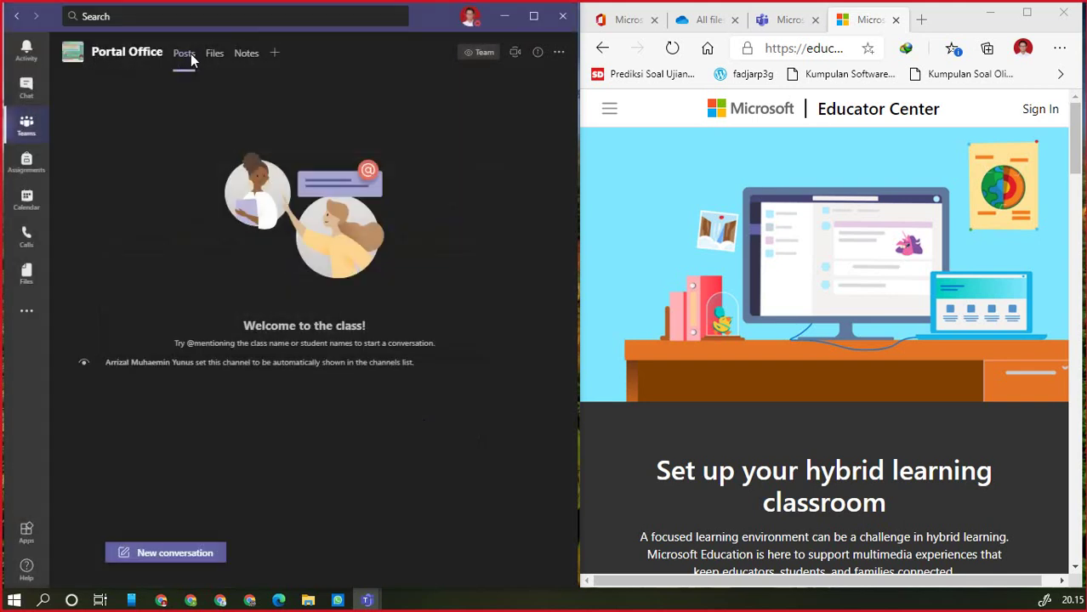
Go to the HGN 365 team and open the Portal Office channel's options menu
left_click(27, 126)
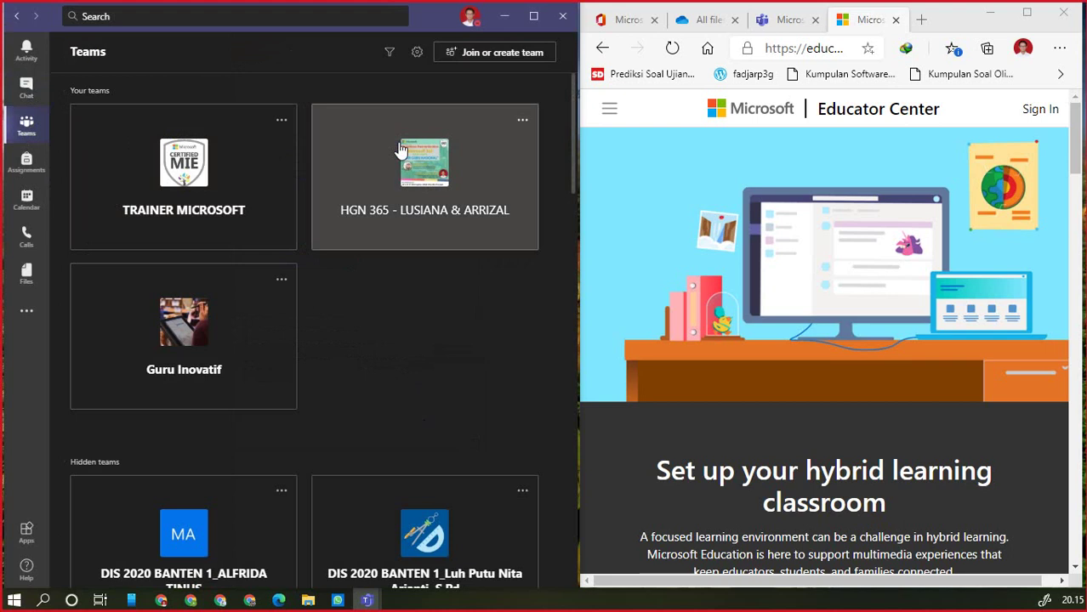
left_click(332, 170)
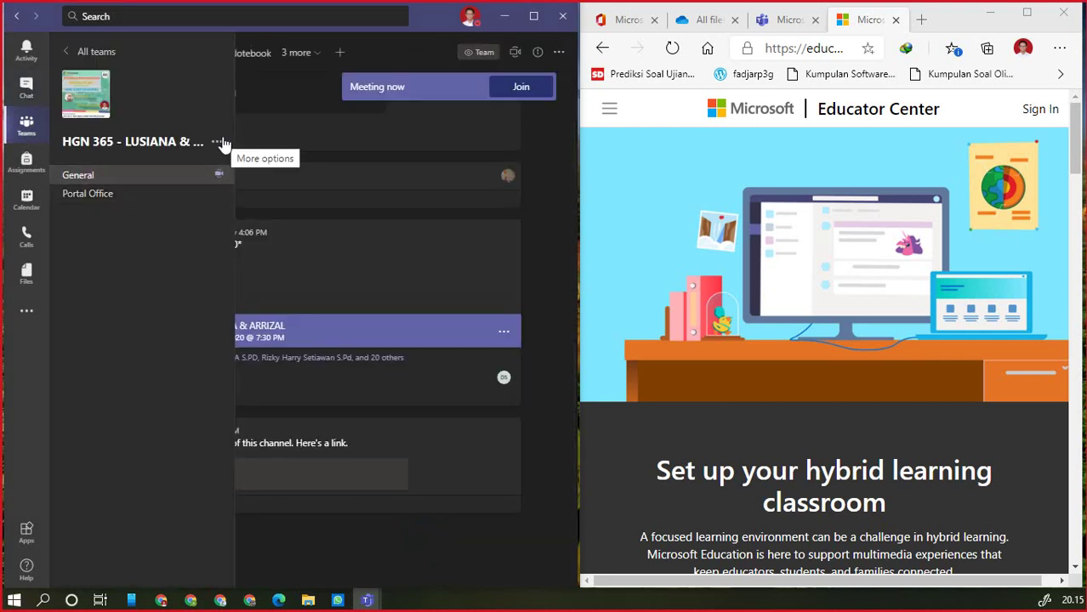
left_click(216, 194)
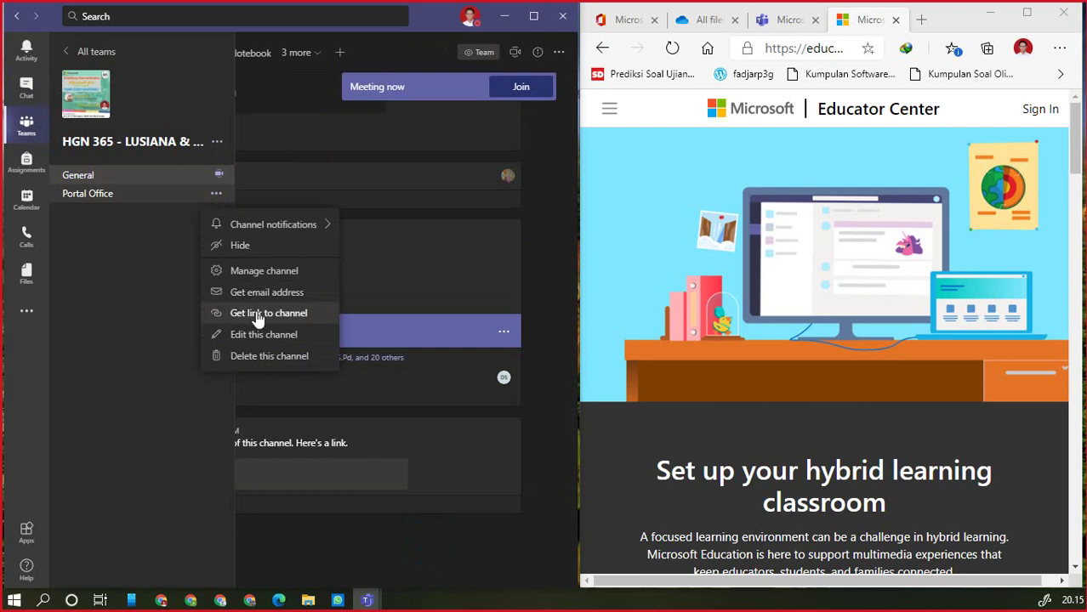
Copy the Portal Office channel link and use Paste and go in a new Edge tab
left_click(256, 313)
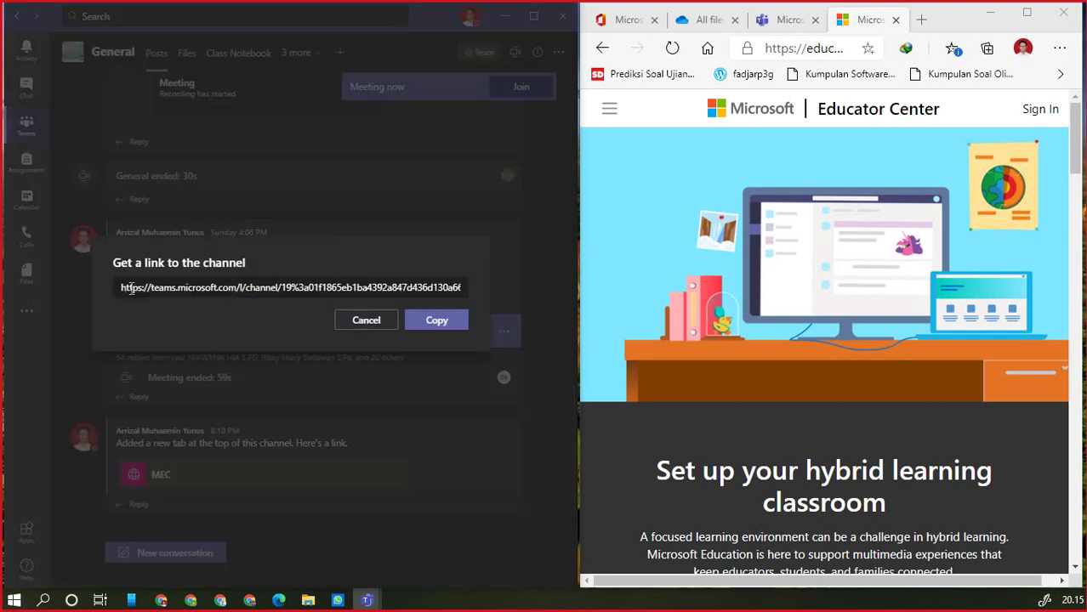
left_click(449, 324)
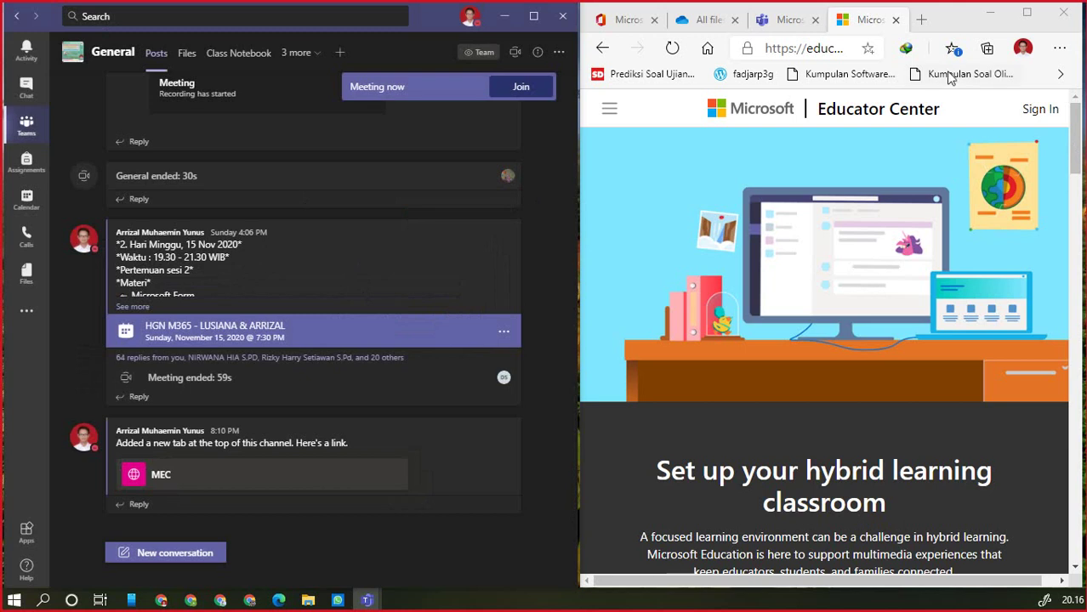
left_click(921, 19)
right_click(820, 48)
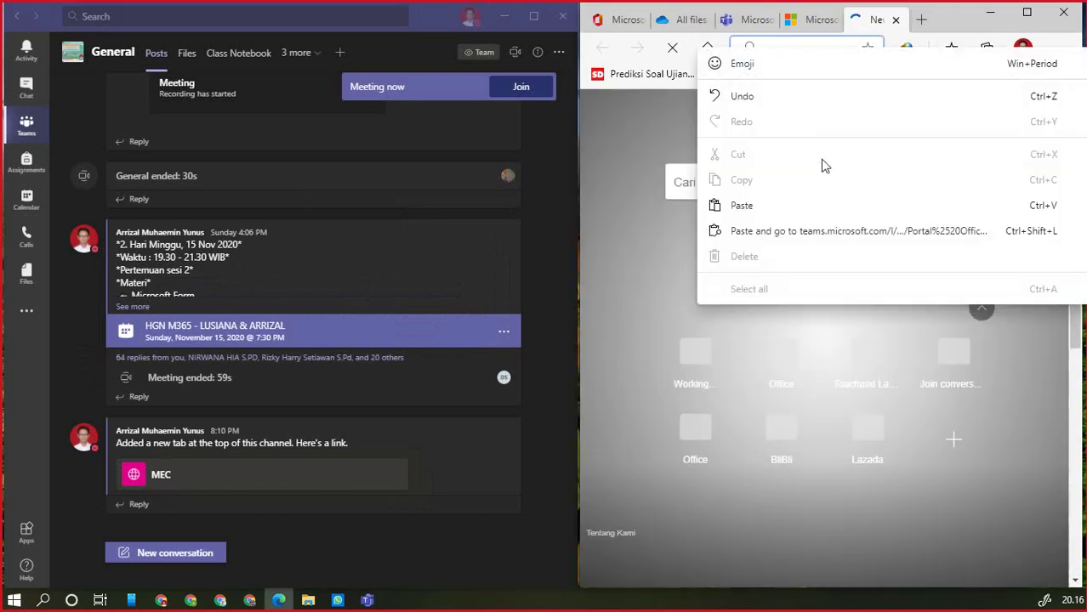
left_click(800, 228)
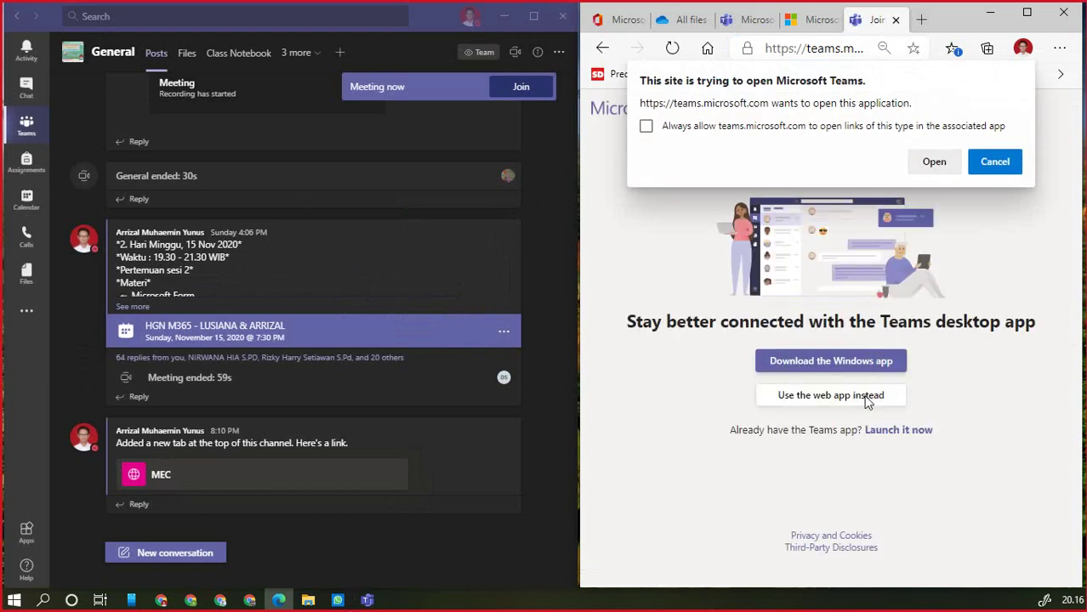
Cancel the desktop-app launch, continue in the Teams web app, and show the channel list
left_click(993, 162)
left_click(846, 395)
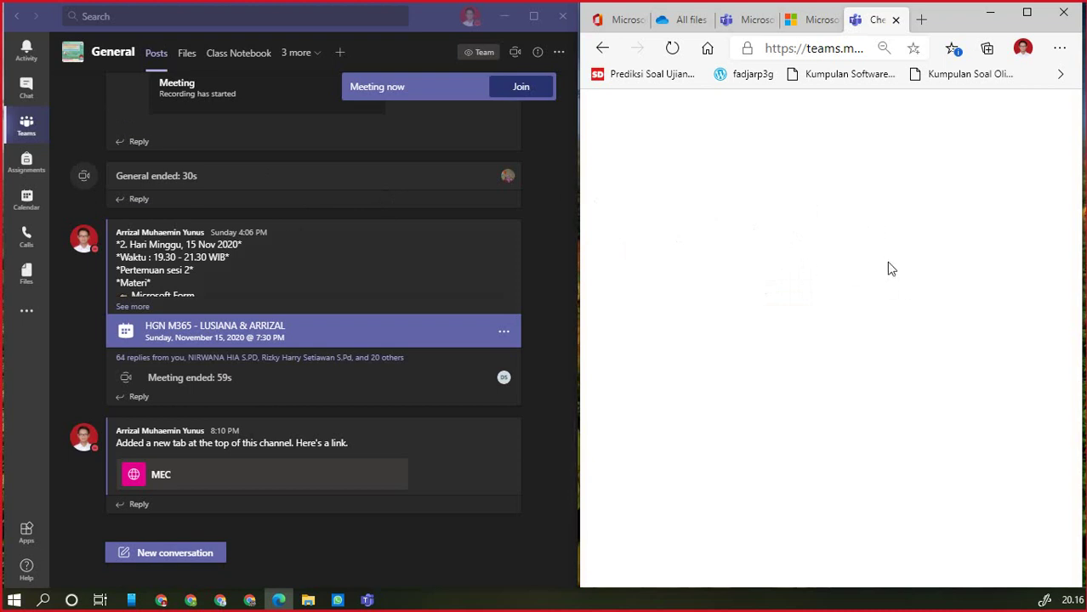
left_click(24, 126)
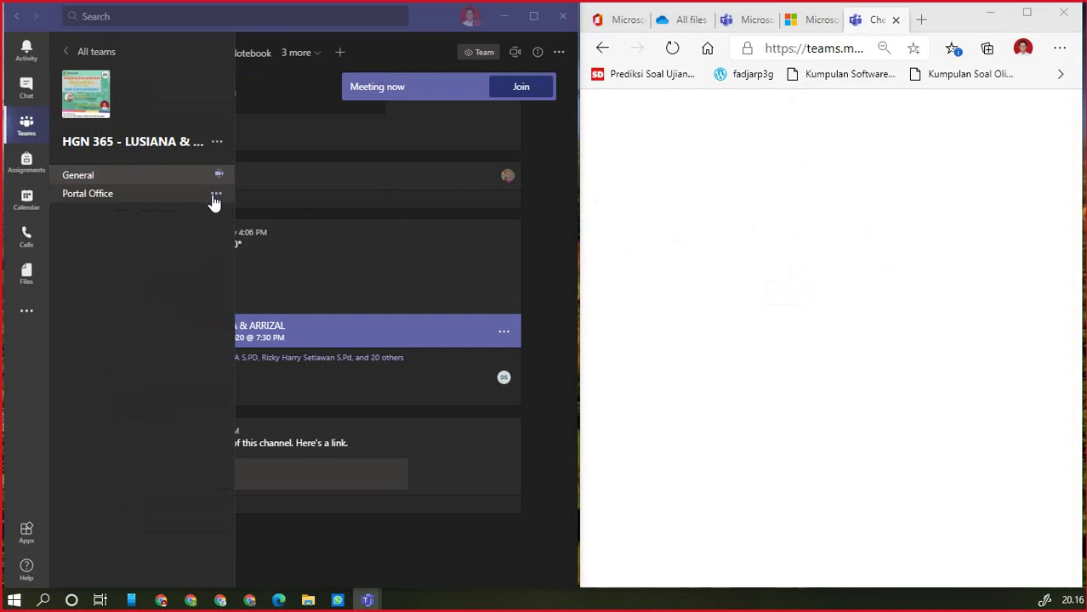
Hide the Portal Office channel, show it again from the hidden channels, and open its posts
left_click(214, 198)
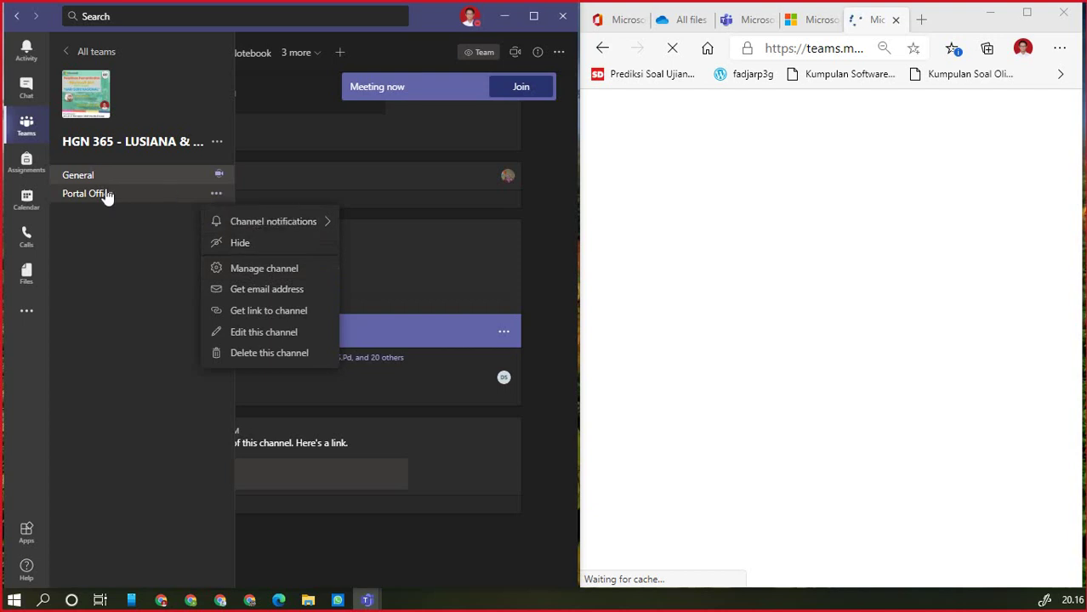
left_click(233, 244)
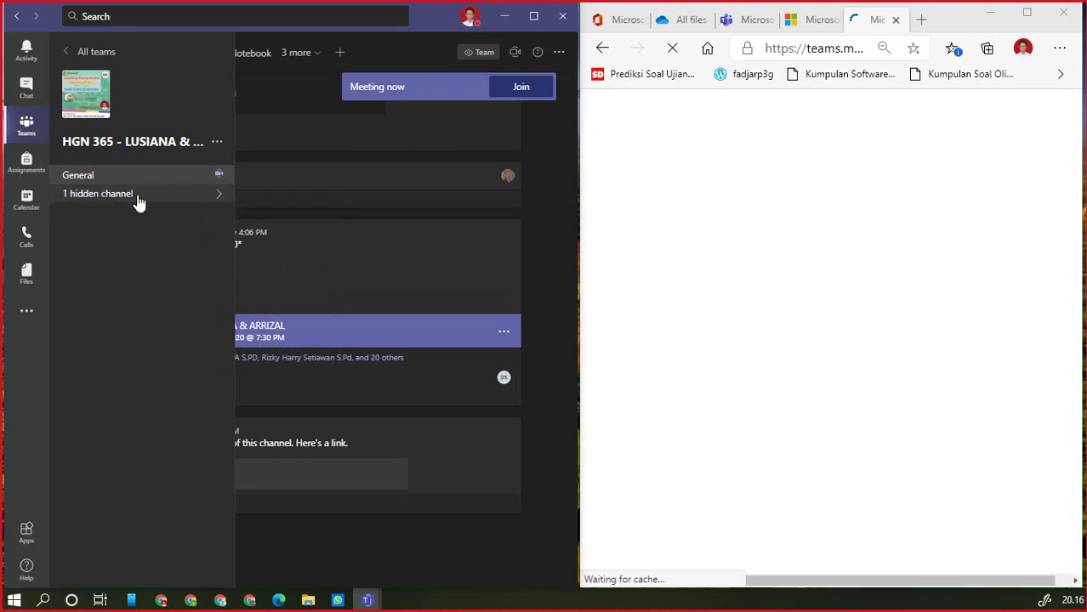
left_click(218, 196)
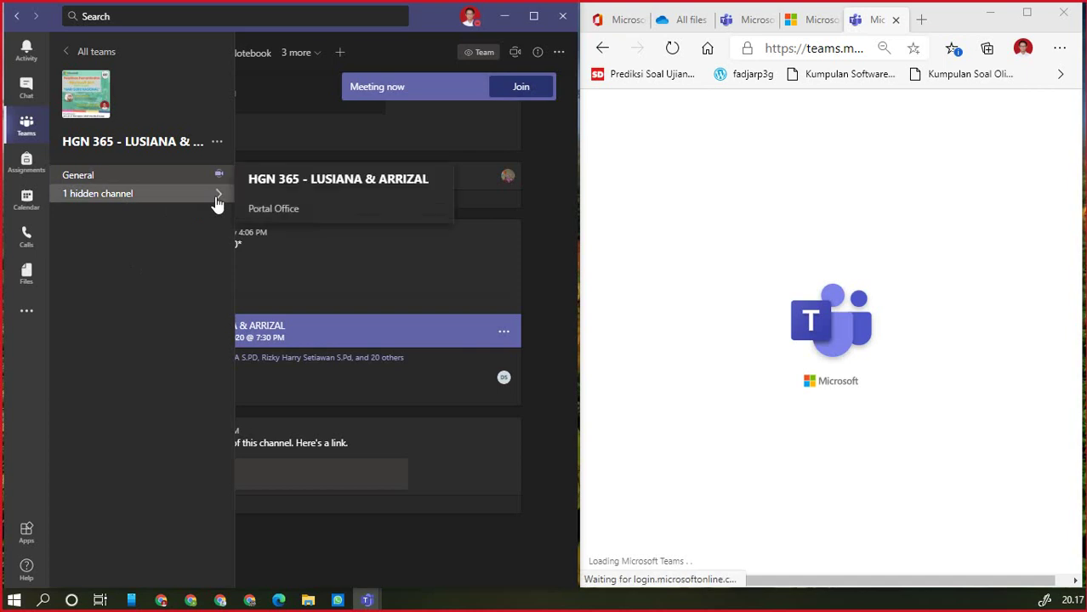
left_click(179, 202)
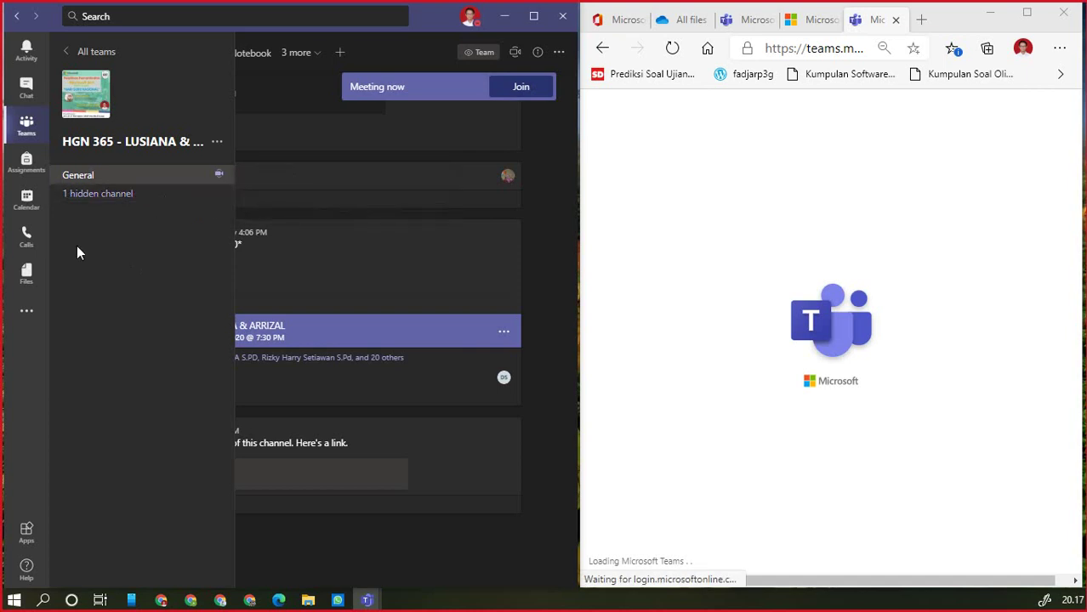
mouse_move(97, 198)
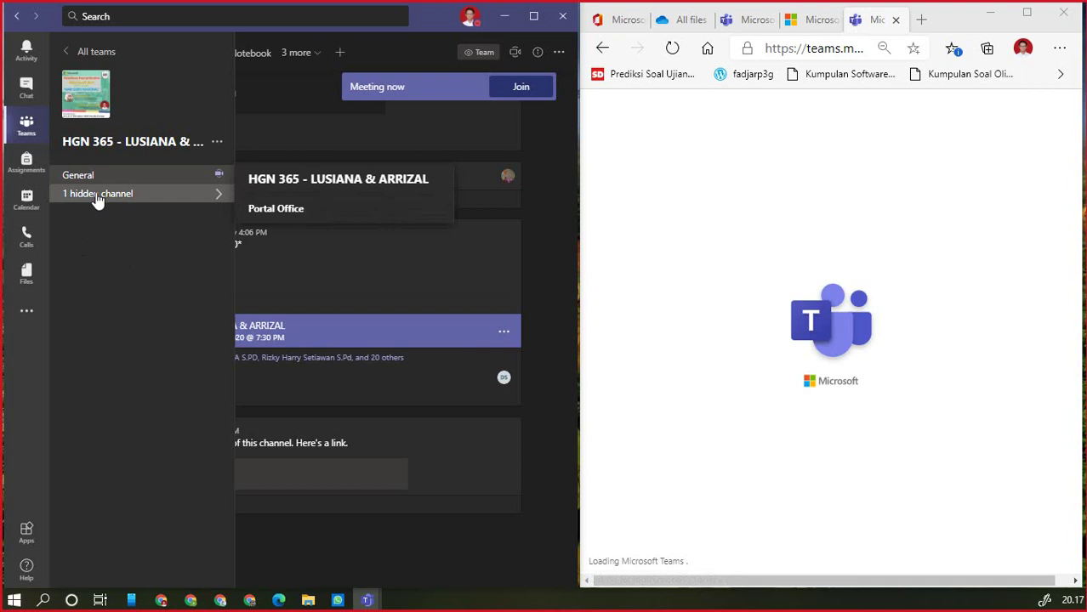
mouse_move(284, 211)
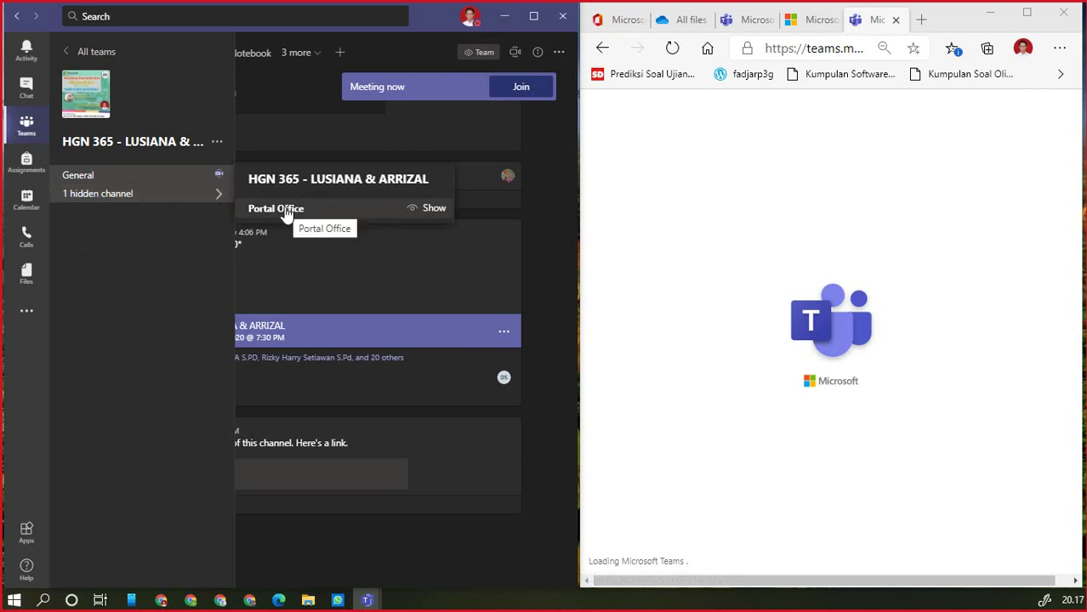
left_click(434, 210)
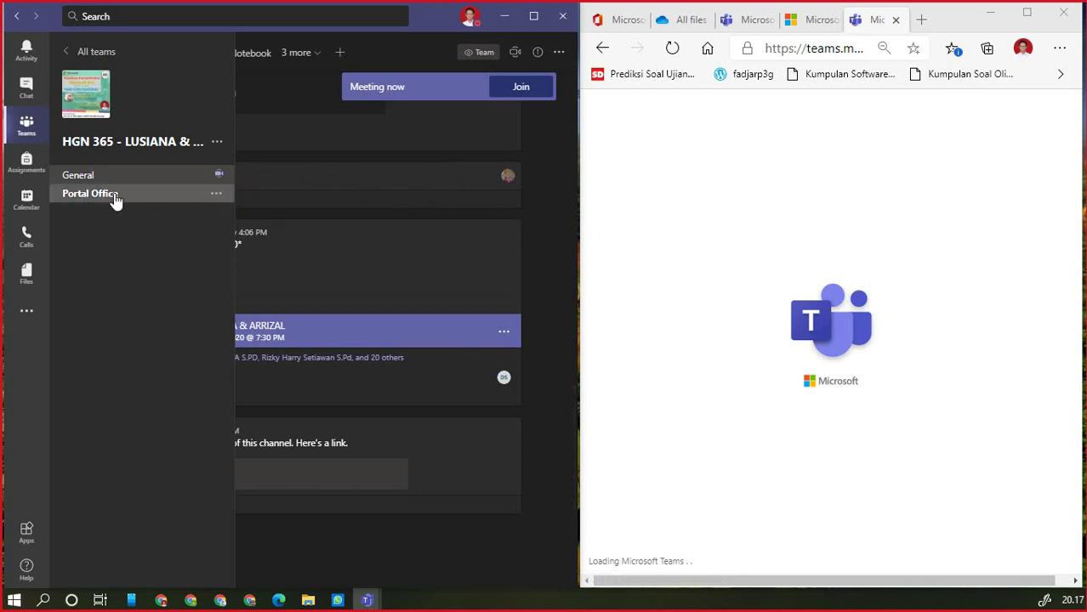
left_click(115, 195)
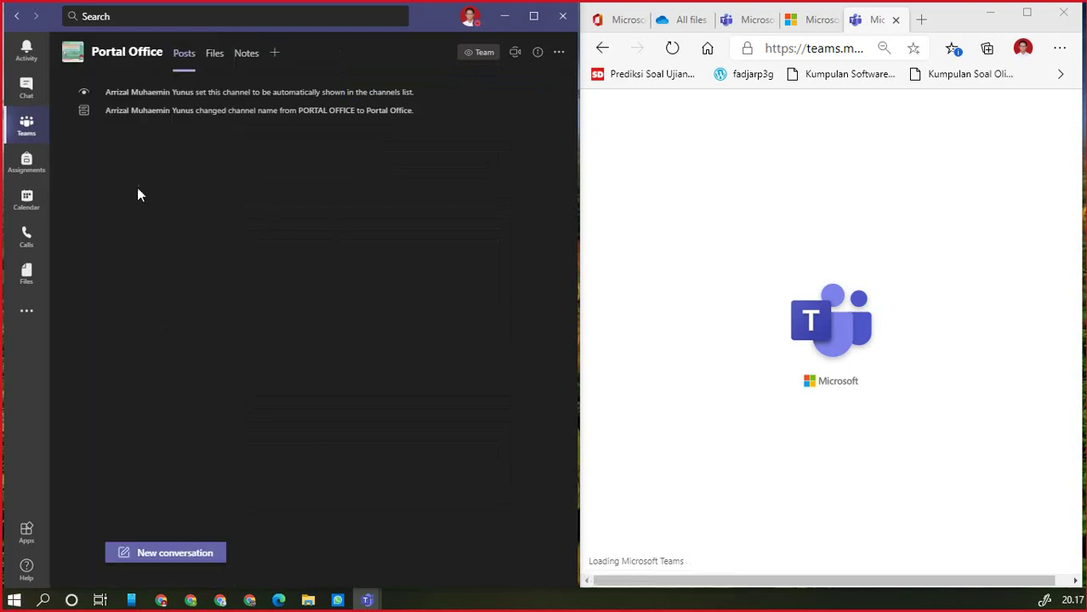
Reopen Portal Office from the channel list, dismiss Edge's team-not-found error, and minimize Edge
left_click(26, 126)
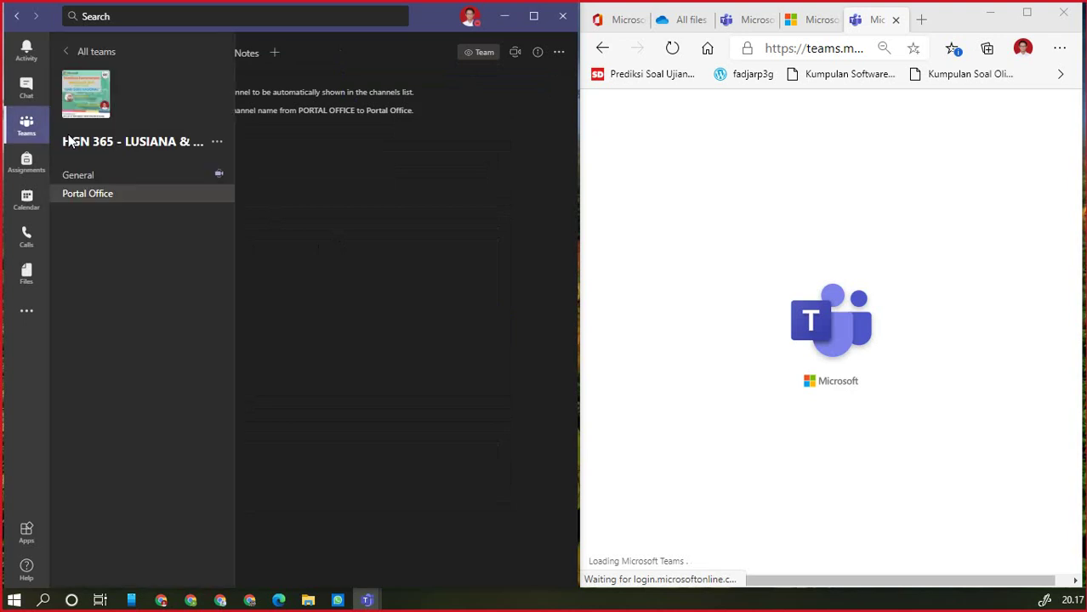
left_click(101, 207)
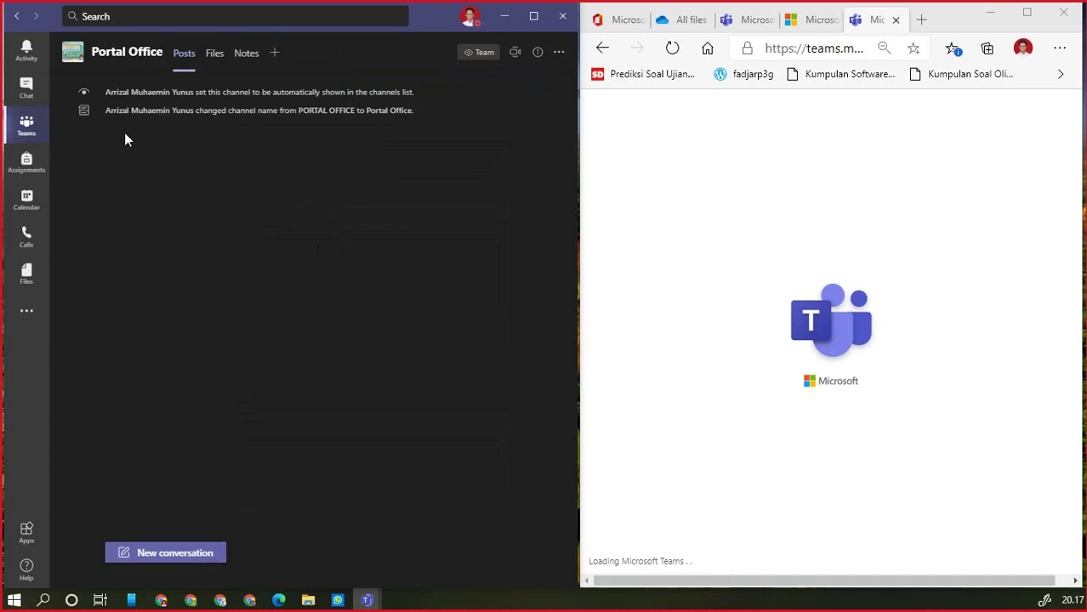
left_click(26, 121)
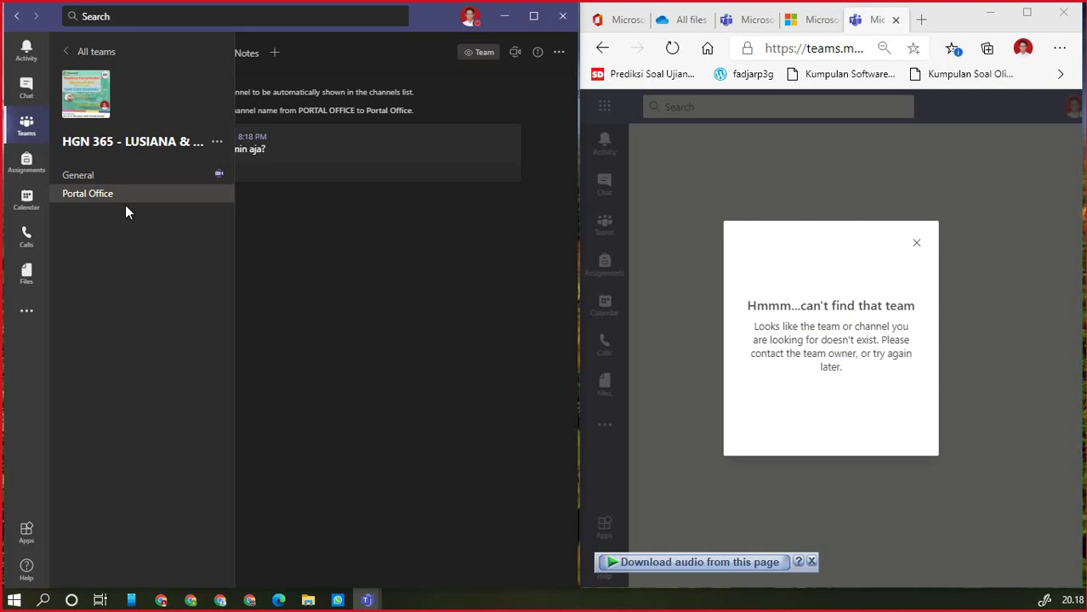
left_click(125, 207)
left_click(916, 243)
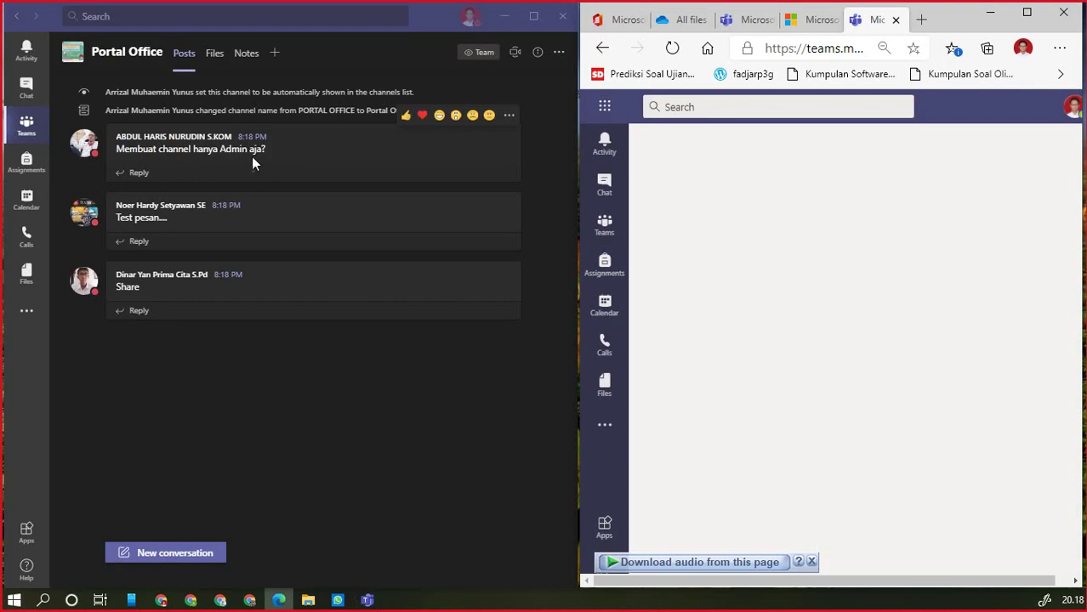
left_click(37, 142)
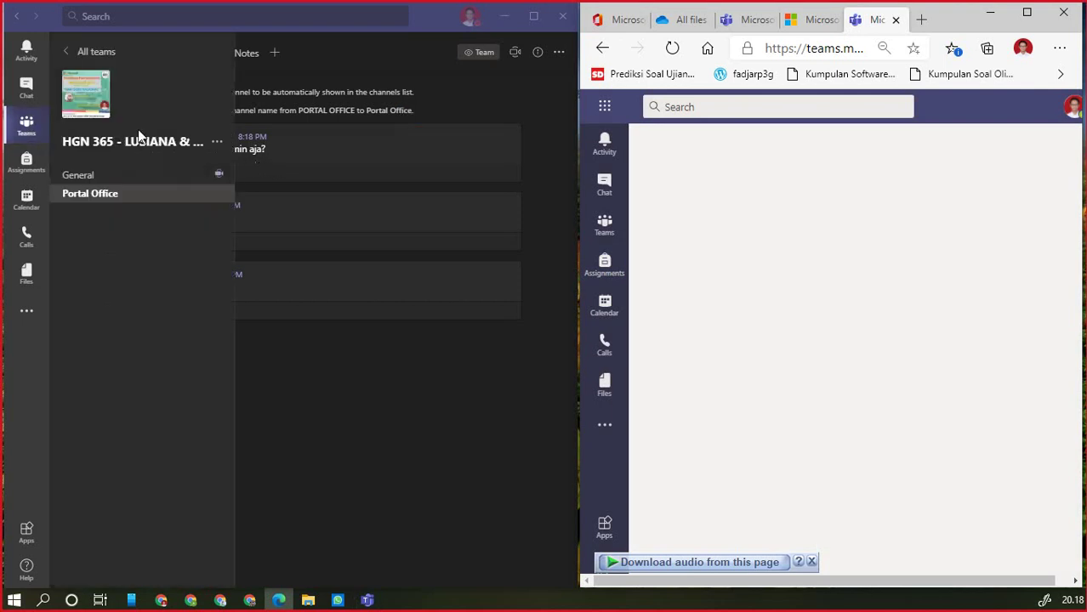
left_click(28, 130)
left_click(989, 12)
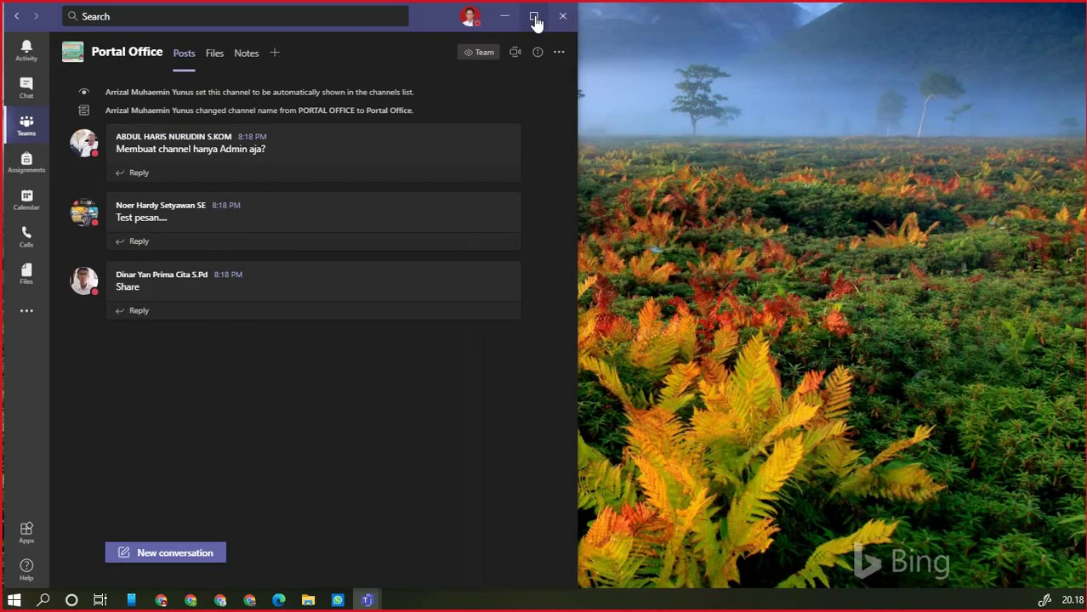
Maximize Teams and open Manage team for HGN 365 to list its 3 owners
left_click(531, 17)
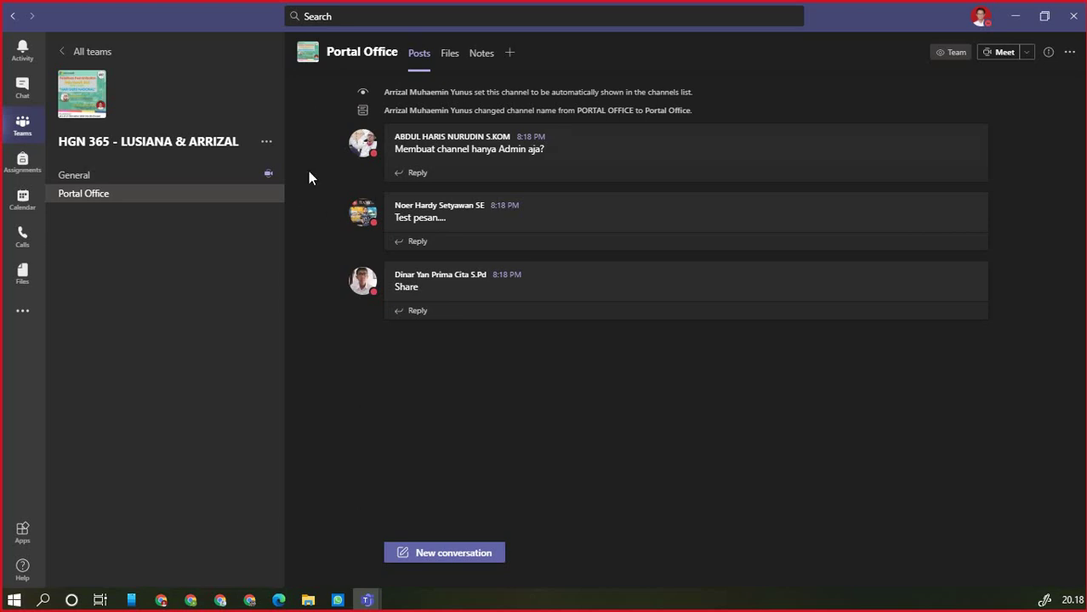
left_click(266, 142)
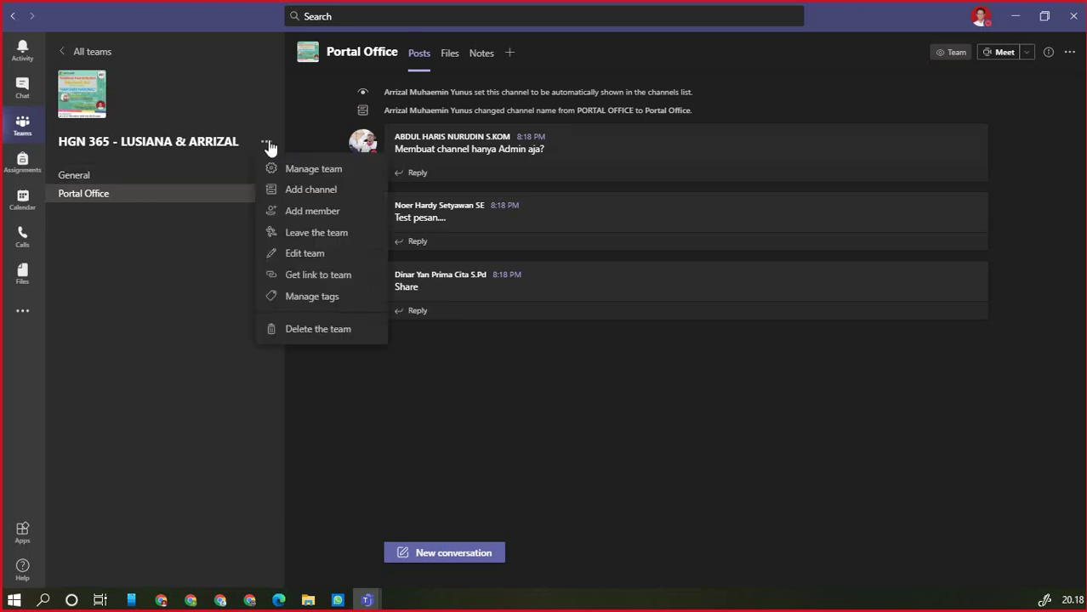
left_click(322, 172)
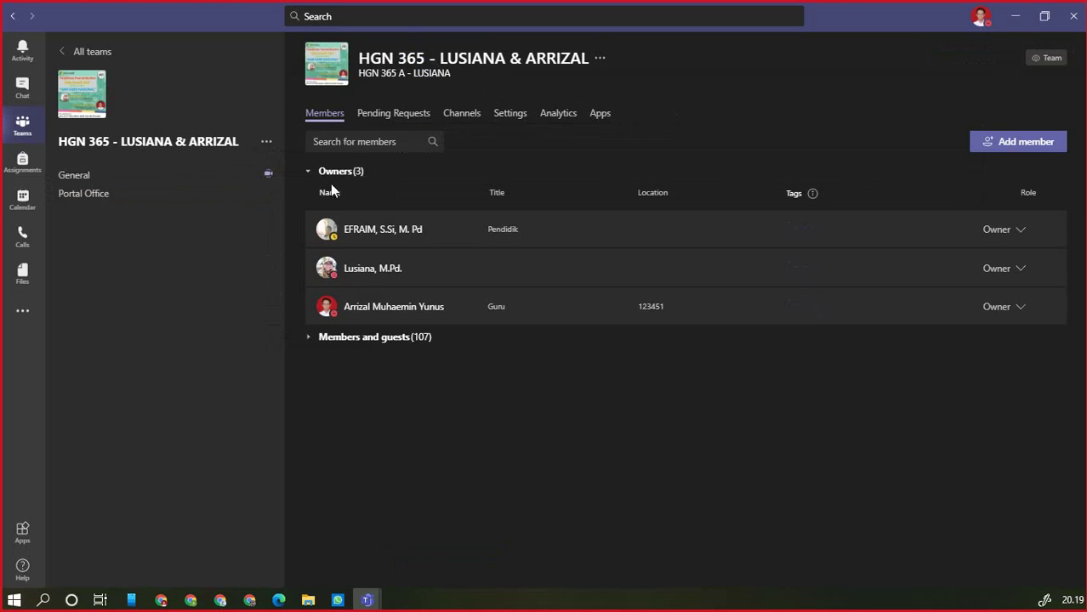
Expand Members and guests (107) and check the first owner's Role choices without changing them
left_click(312, 339)
mouse_move(367, 308)
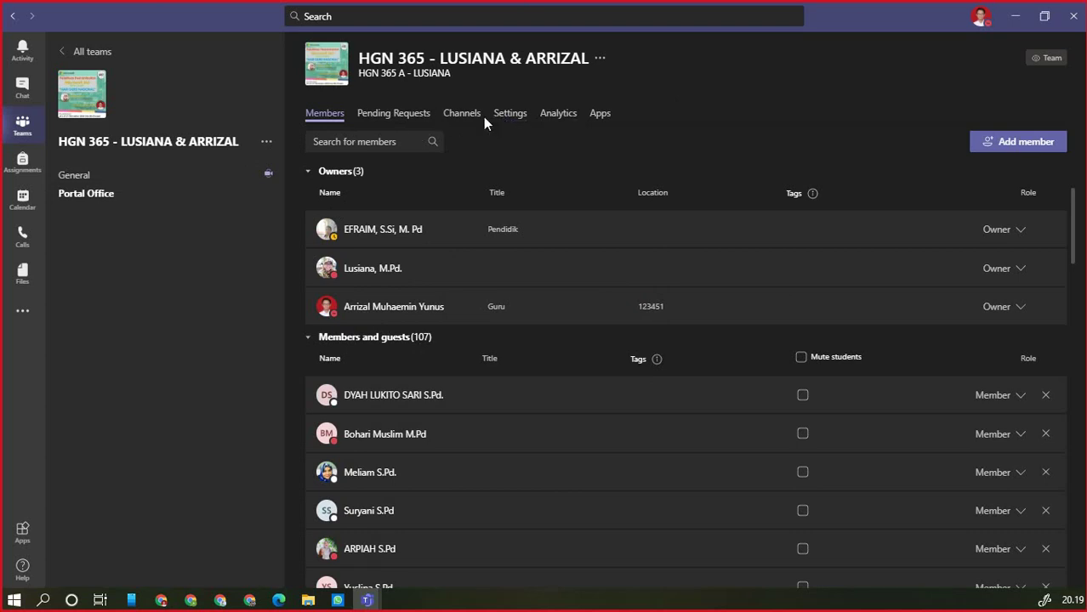
left_click(1020, 231)
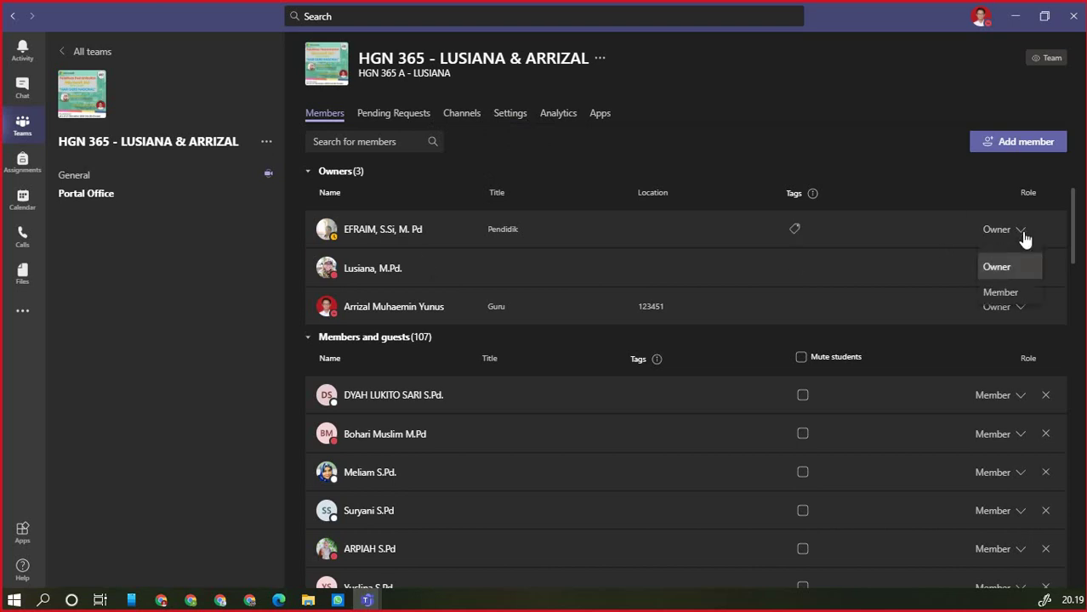
left_click(893, 182)
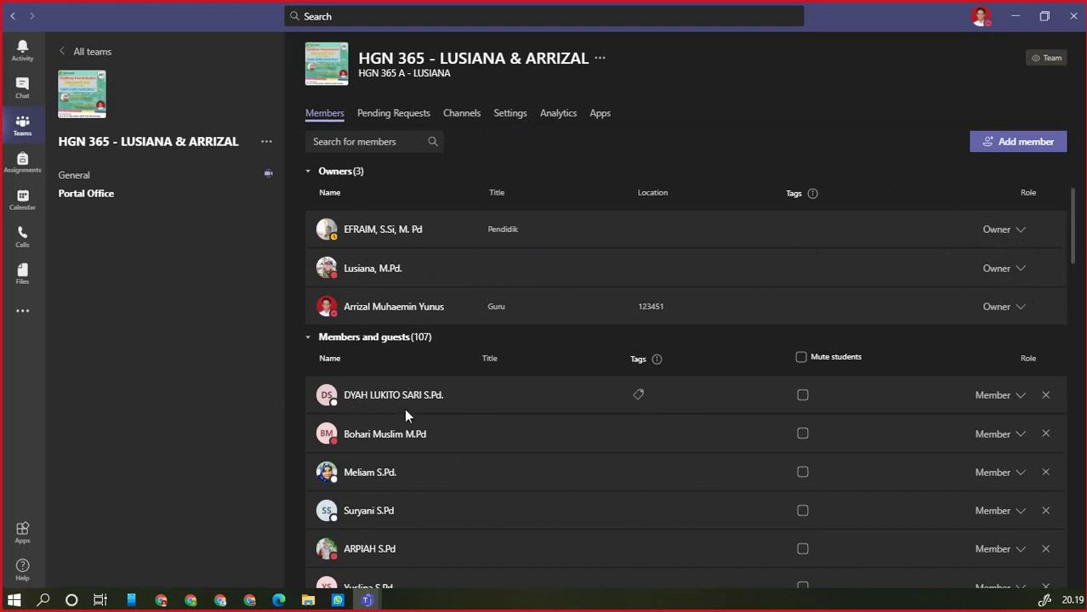
scroll(363, 424, "down", 2)
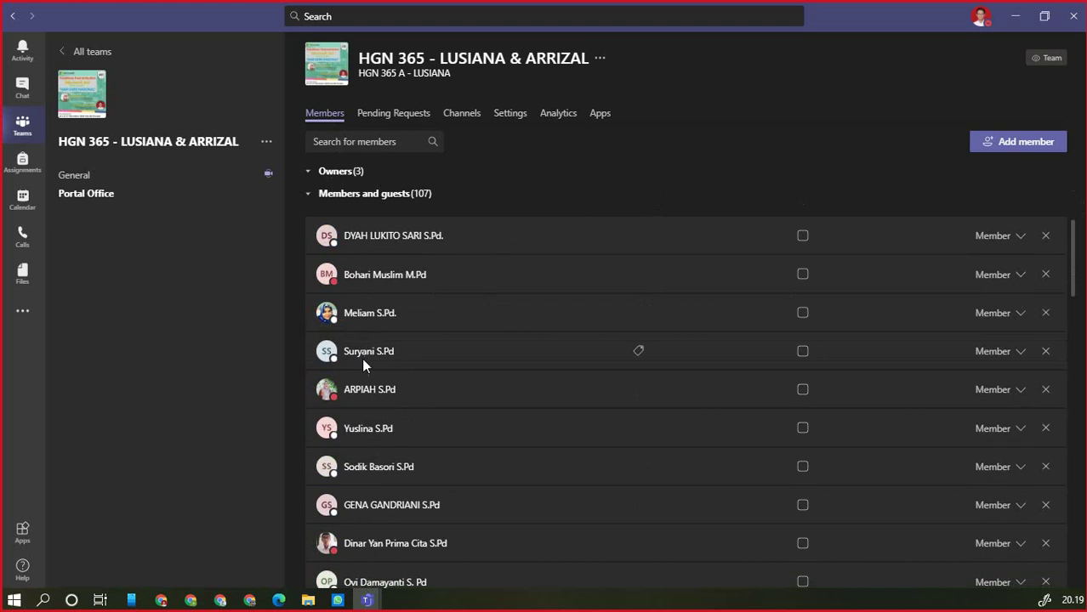
scroll(364, 366, "up", 2)
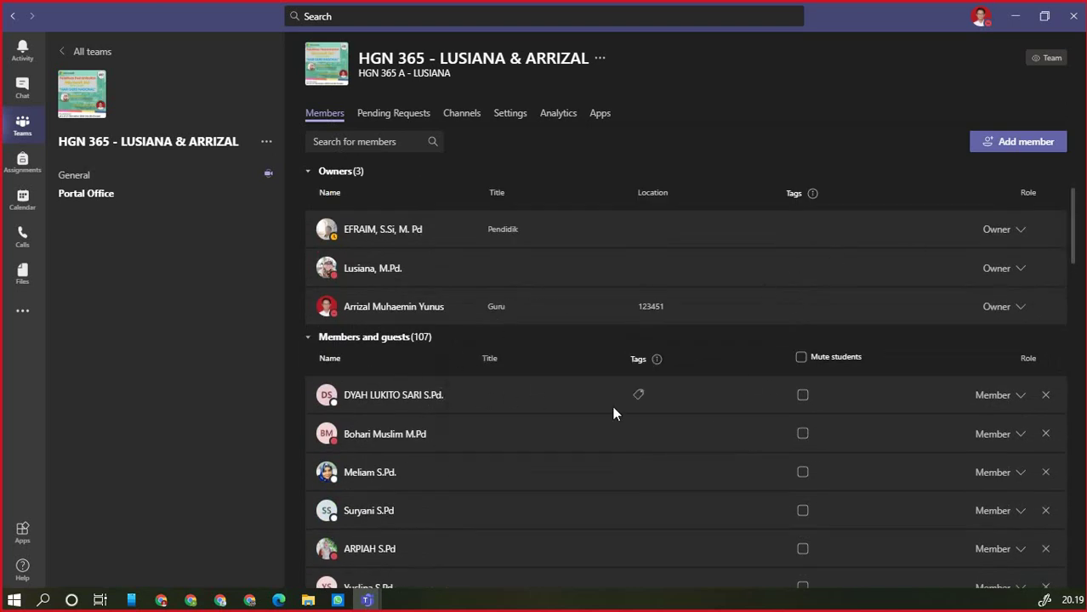
left_click(802, 396)
left_click(802, 397)
left_click(801, 358)
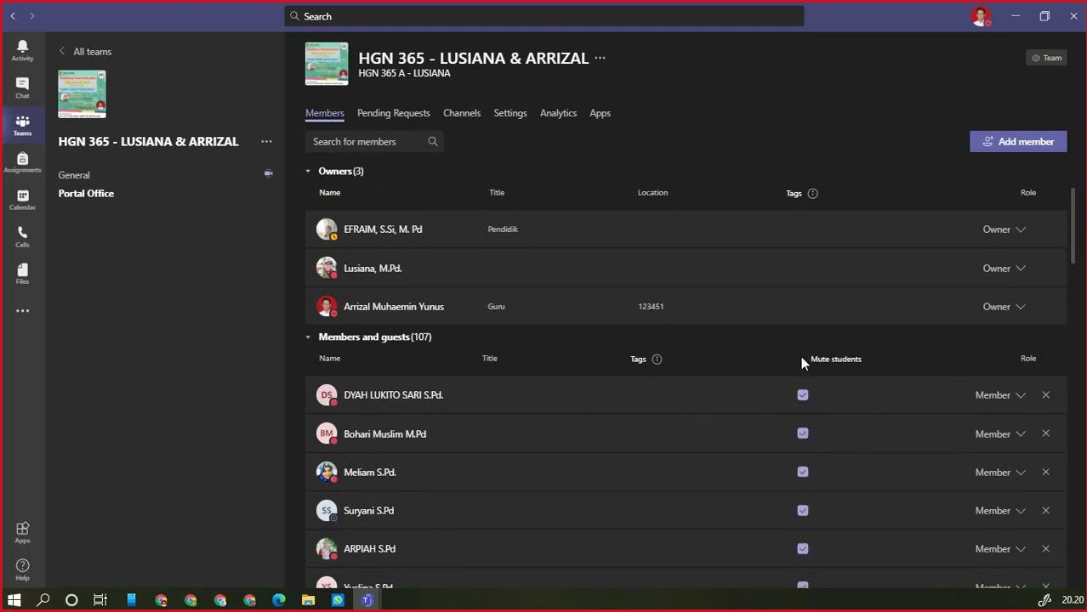
left_click(801, 358)
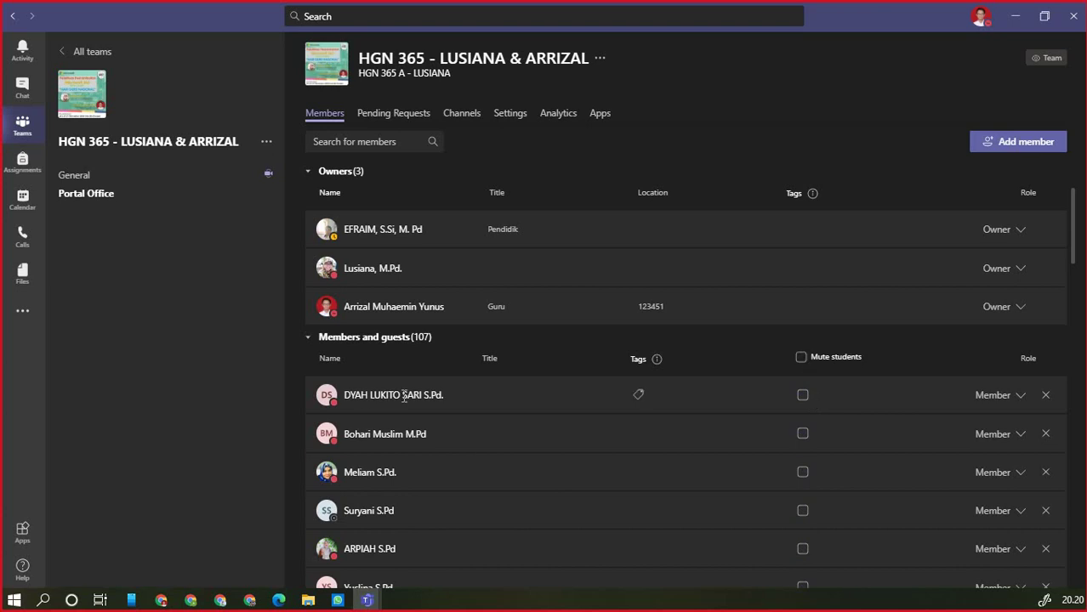
mouse_move(422, 395)
mouse_move(336, 473)
scroll(672, 417, "down", 3)
scroll(686, 430, "down", 5)
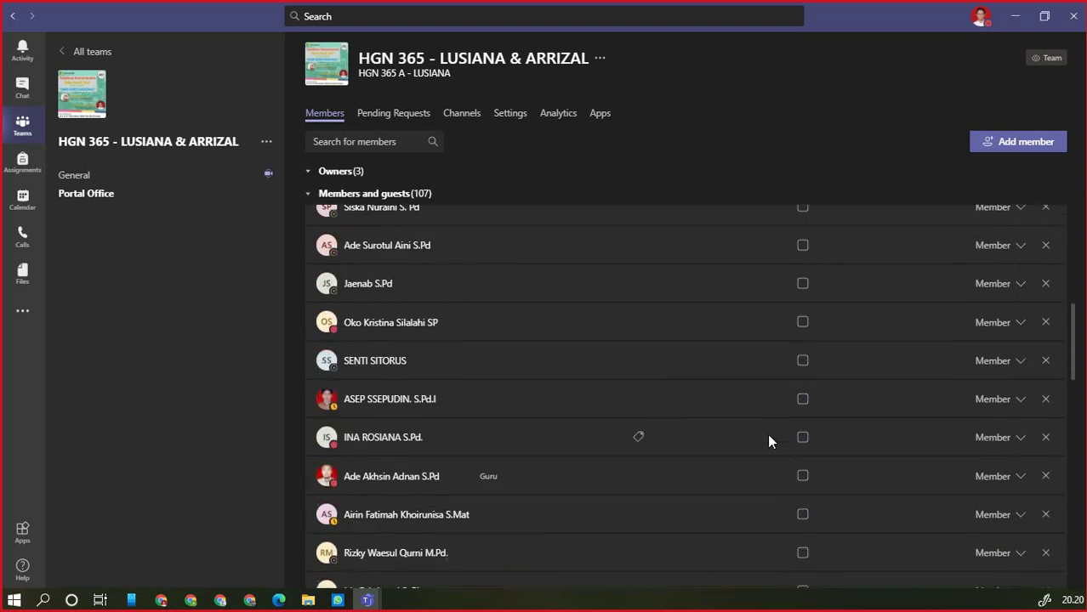
scroll(754, 440, "up", 8)
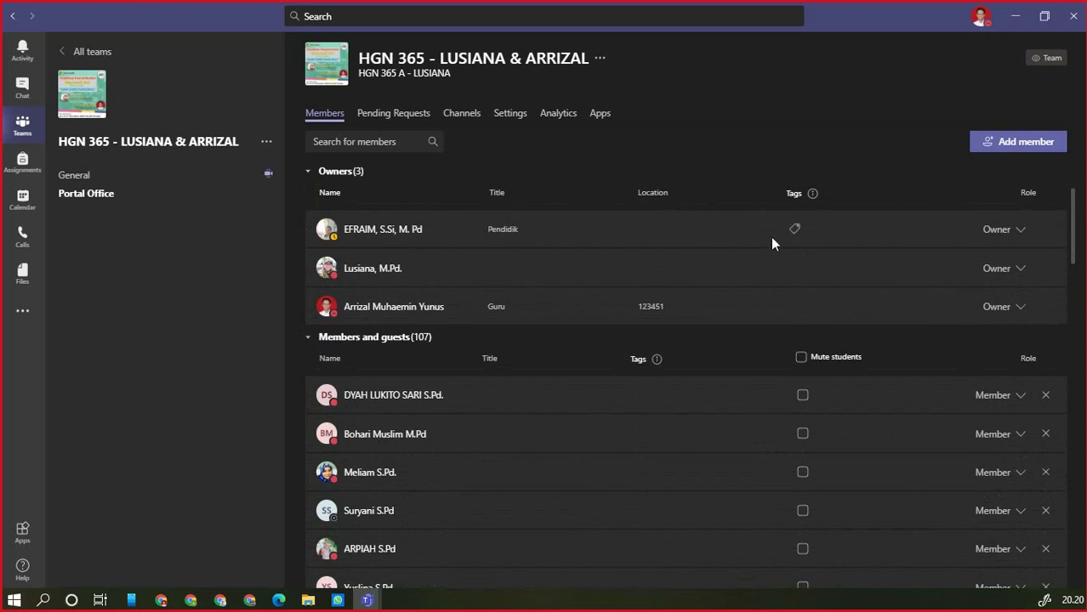
Cancel the Add member window, then switch to the Pending Requests tab
left_click(1010, 147)
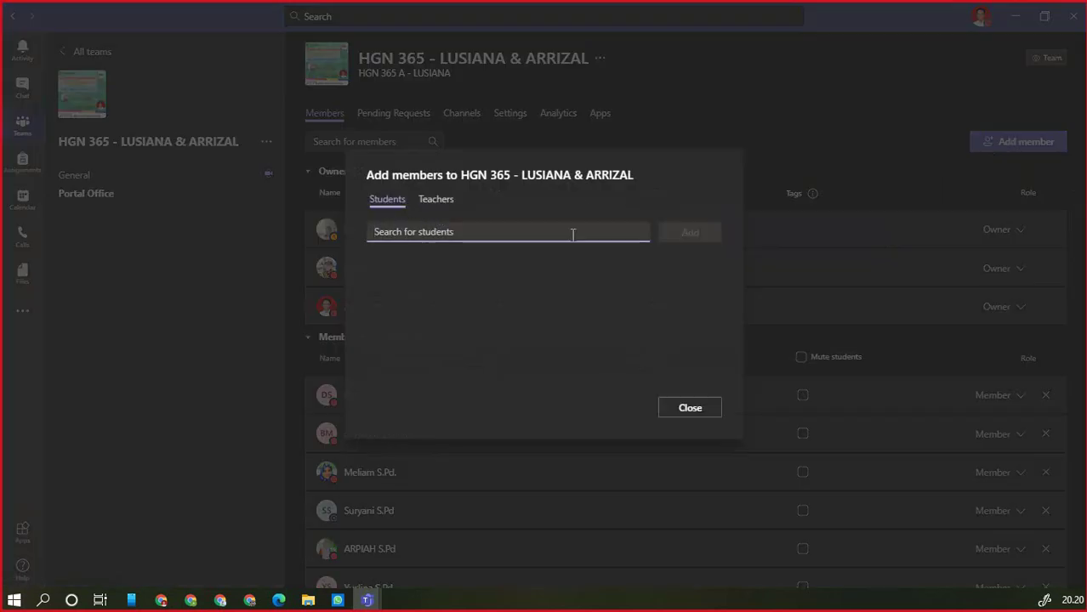
left_click(689, 410)
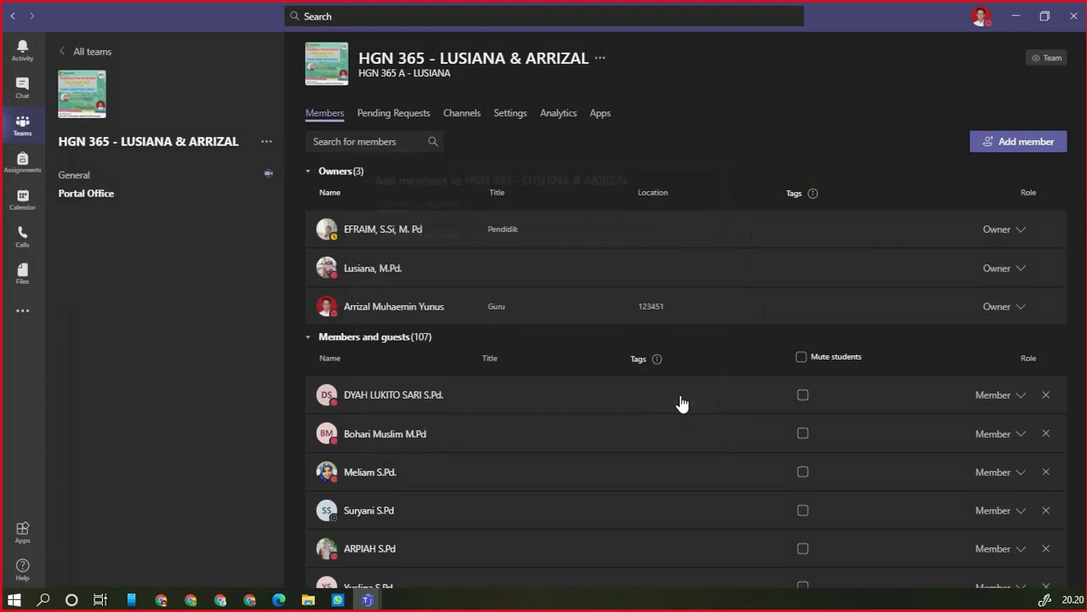
left_click(405, 119)
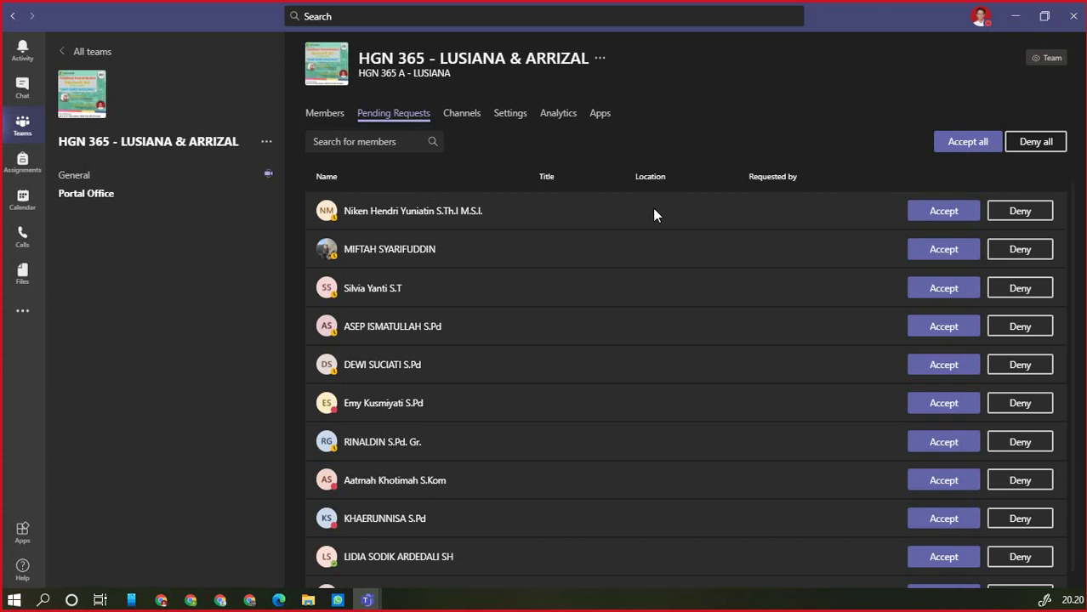
Accept all of HGN 365's pending join requests at once
scroll(753, 316, "down", 1)
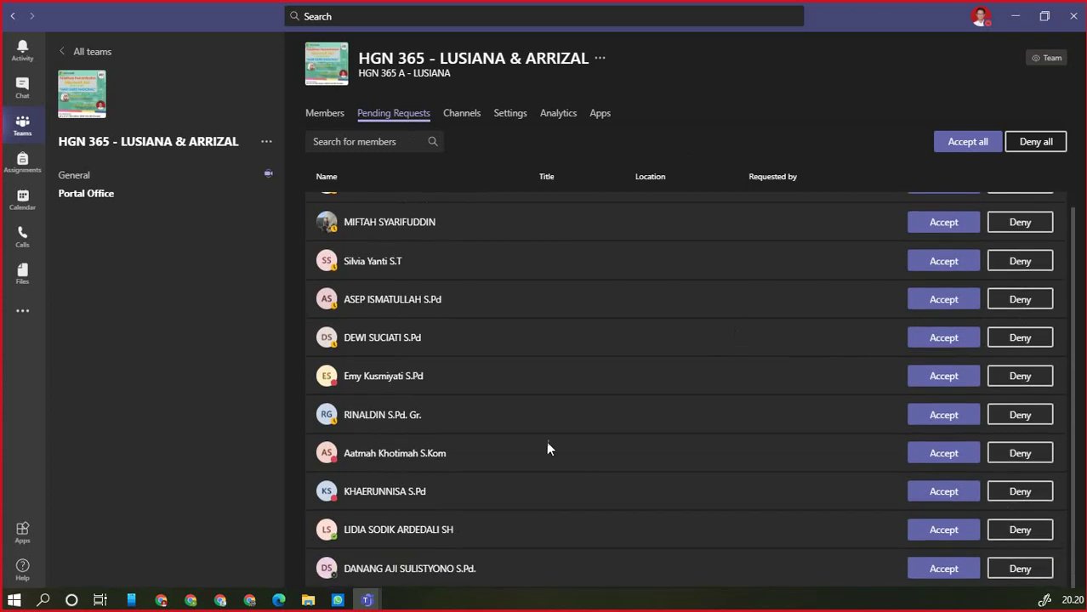
scroll(444, 482, "up", 1)
scroll(461, 481, "down", 1)
scroll(463, 470, "up", 1)
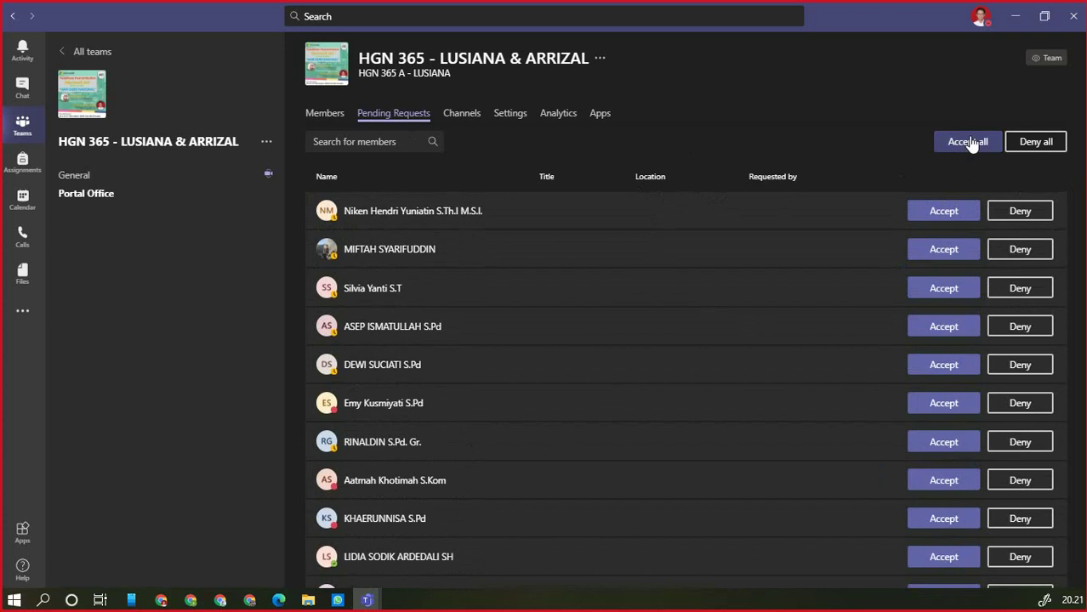
left_click(969, 142)
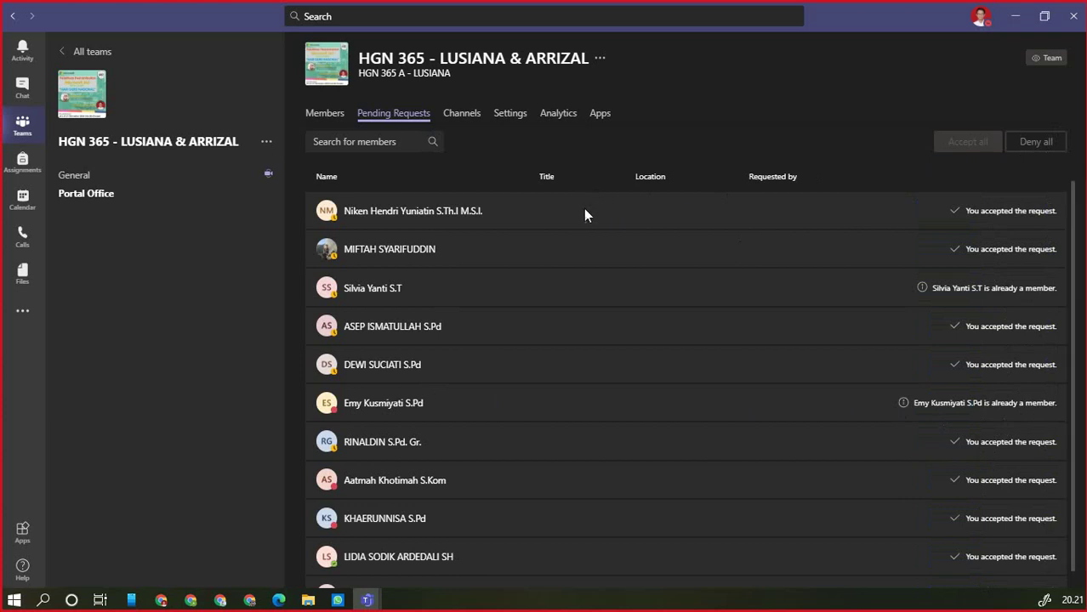
scroll(595, 289, "down", 2)
scroll(549, 336, "up", 2)
Browse the Channels tab's team and Portal Office option menus unchanged, then open team Settings
left_click(466, 115)
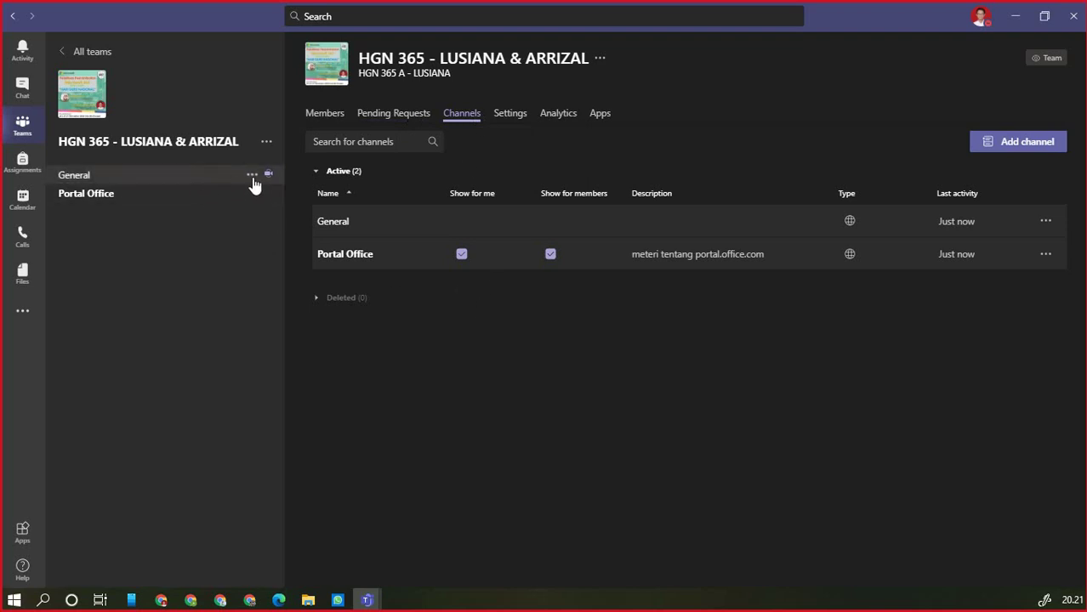
left_click(253, 176)
left_click(266, 142)
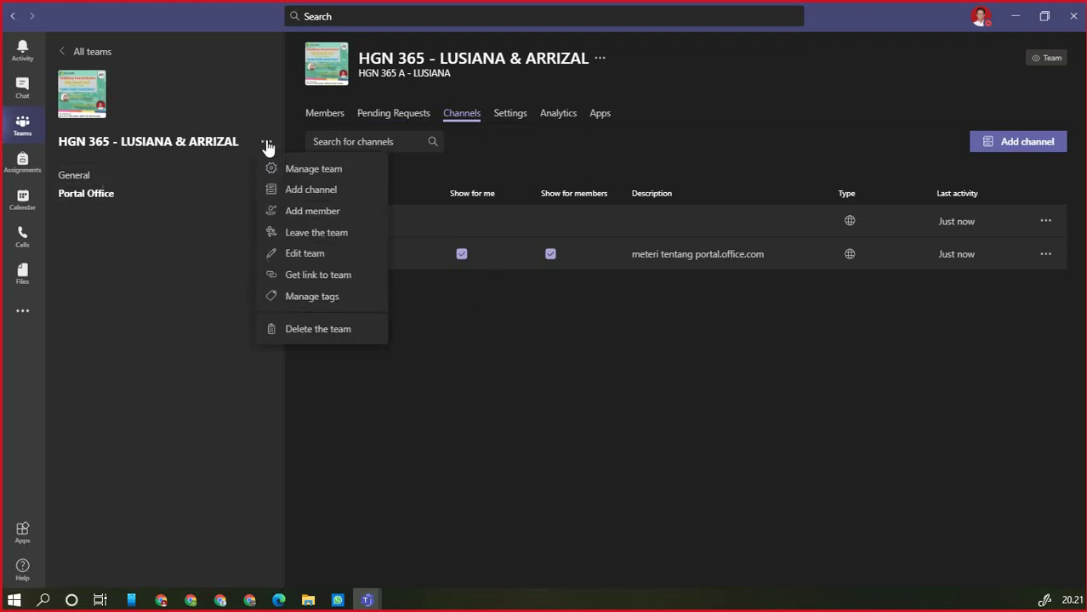
left_click(863, 156)
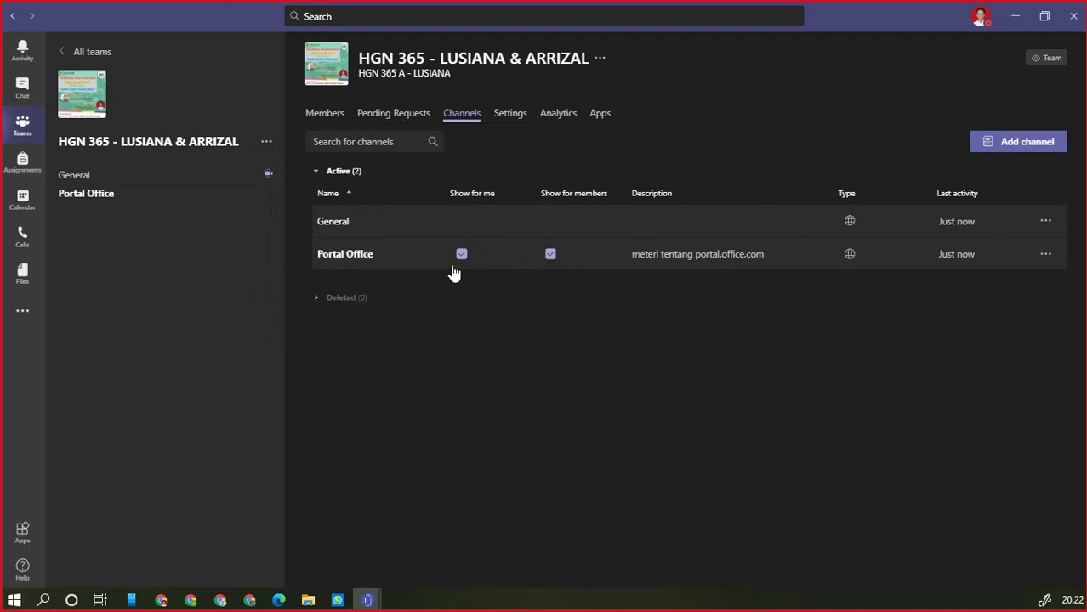
left_click(1045, 255)
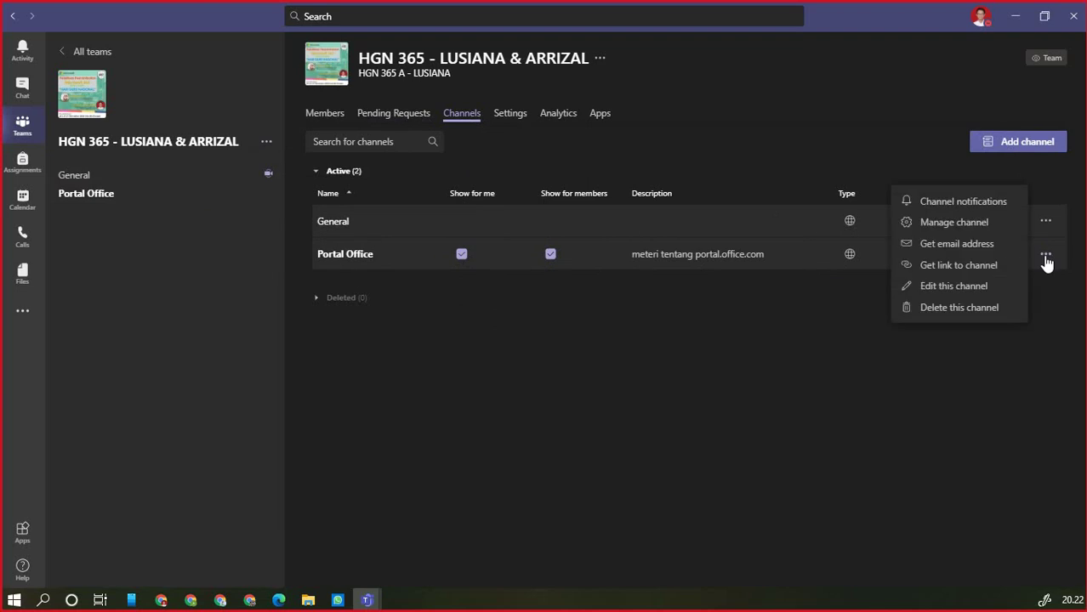
left_click(897, 149)
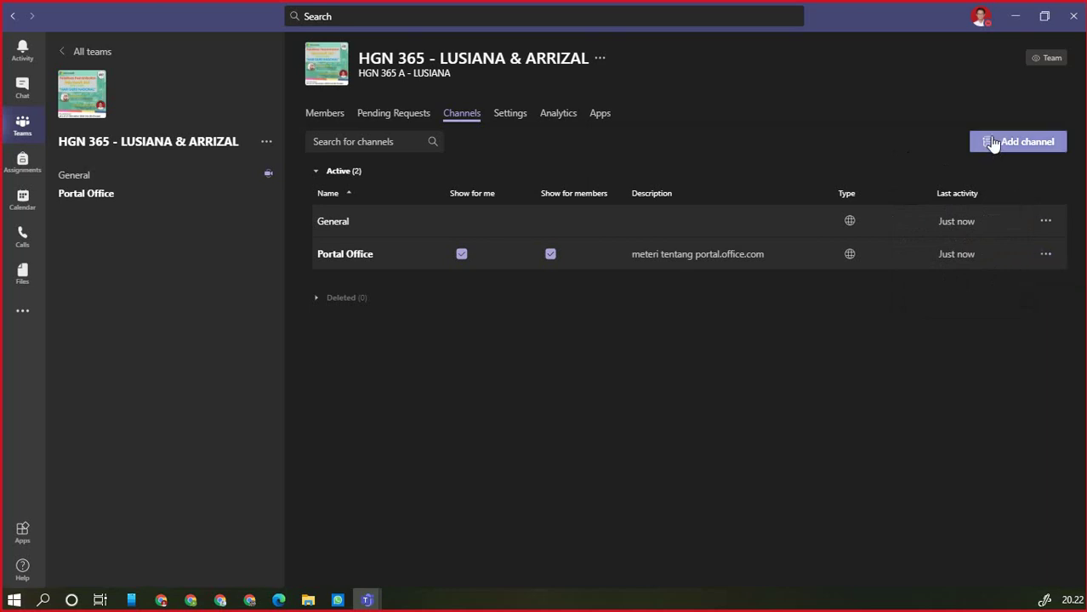
left_click(514, 112)
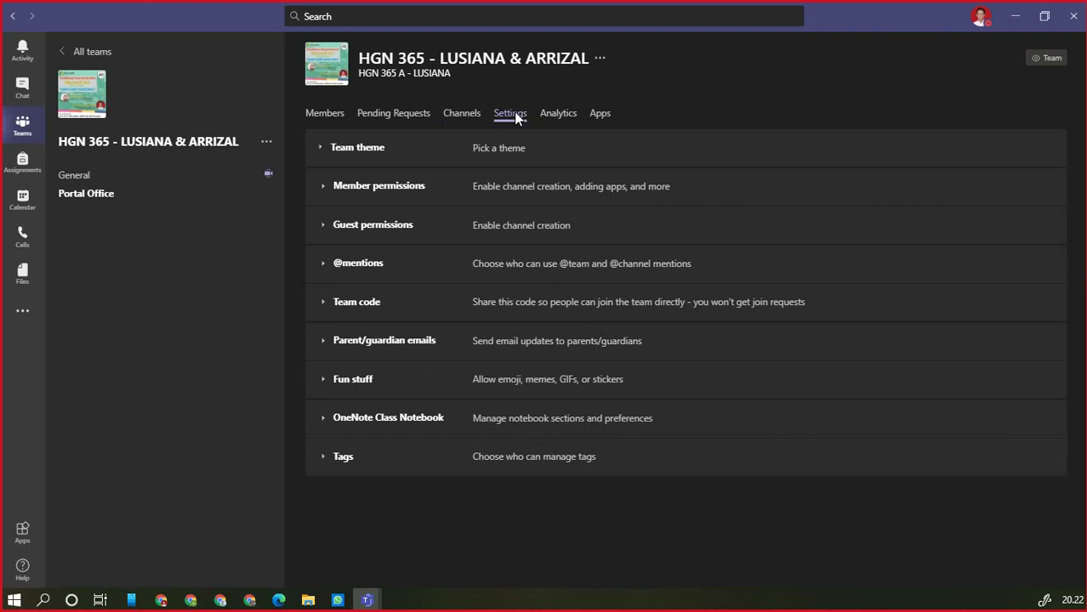
Expand Team theme, browse avatars, Grade level and Subject (kept Other), then cancel unchanged
left_click(321, 149)
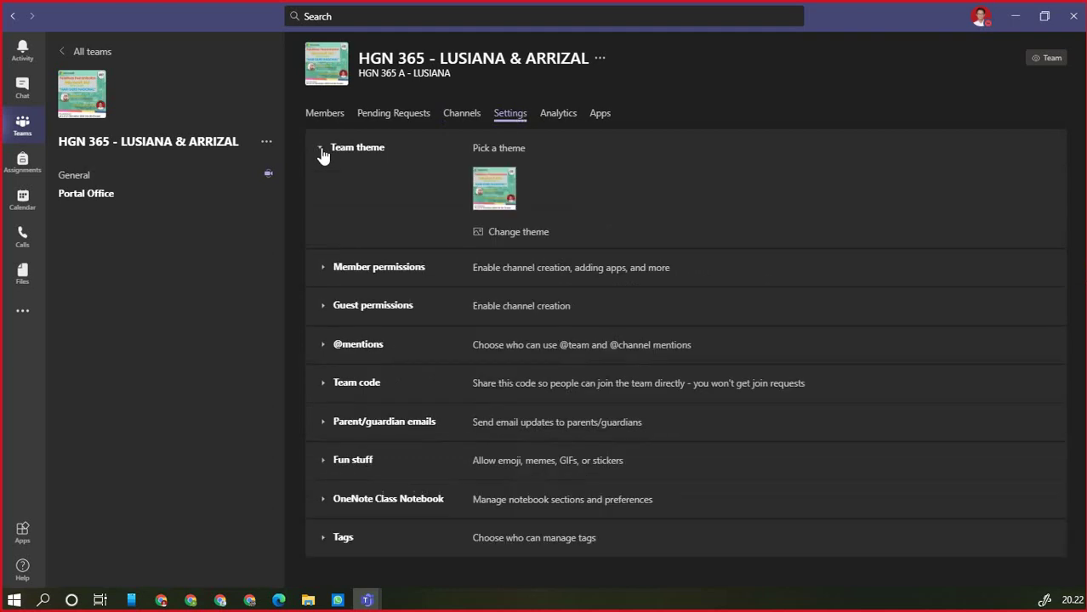
left_click(520, 233)
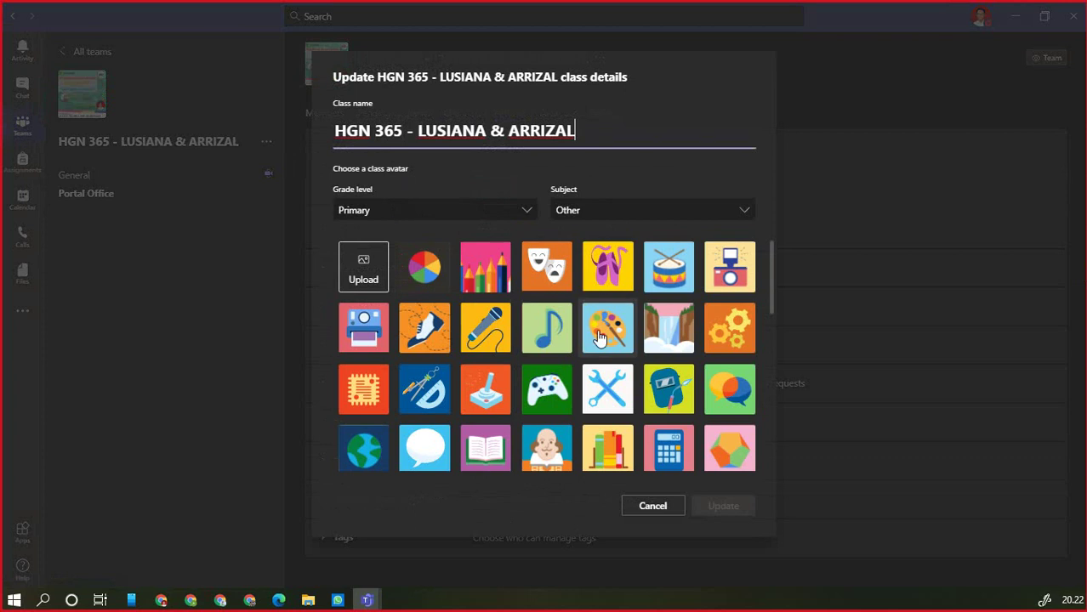
scroll(595, 357, "down", 1)
scroll(613, 391, "down", 5)
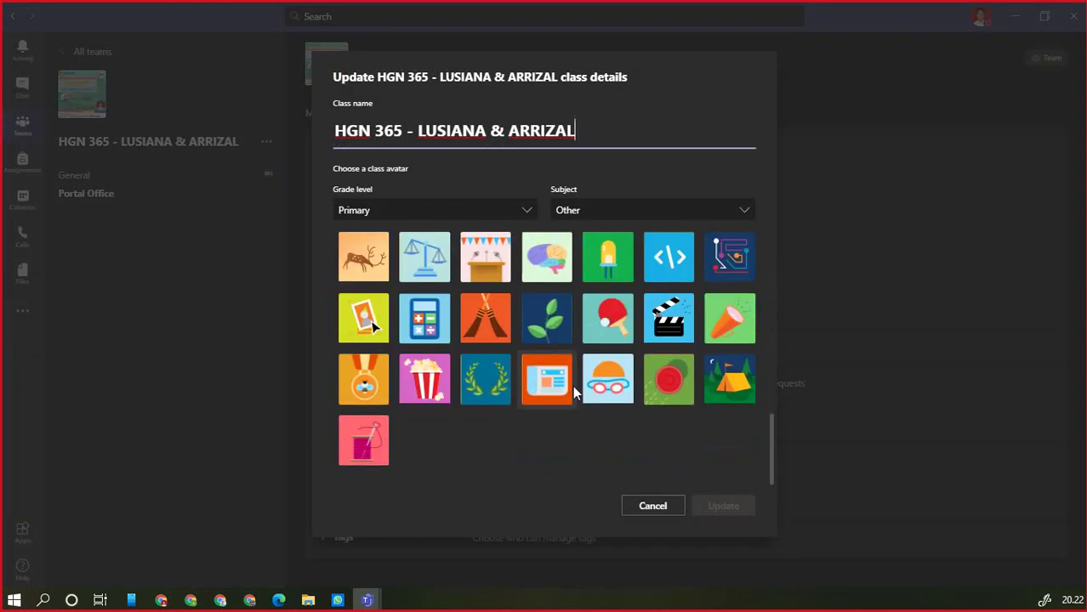
scroll(572, 386, "up", 6)
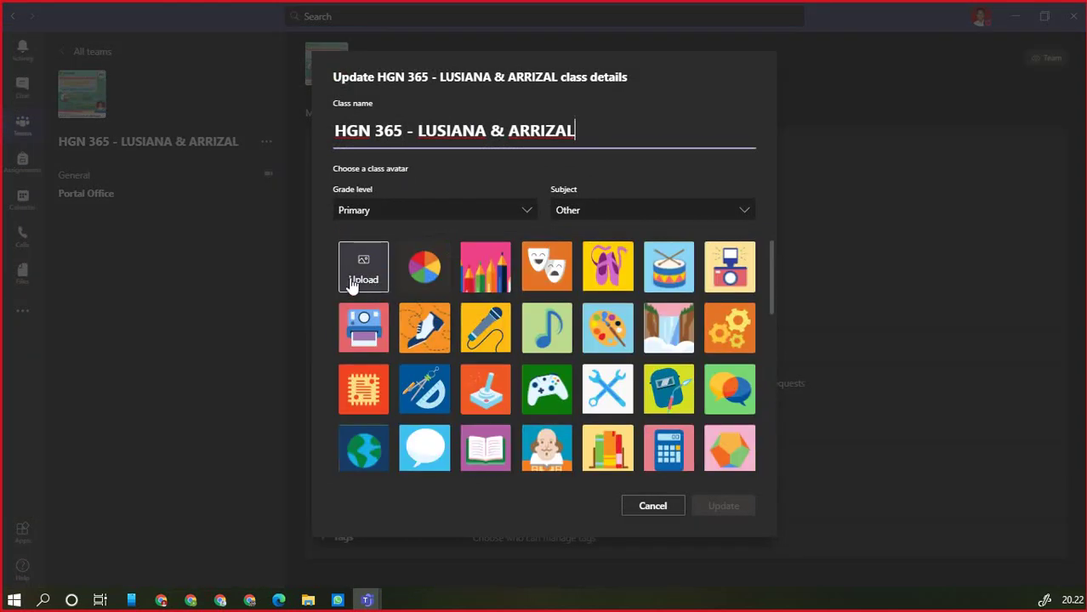
left_click(517, 216)
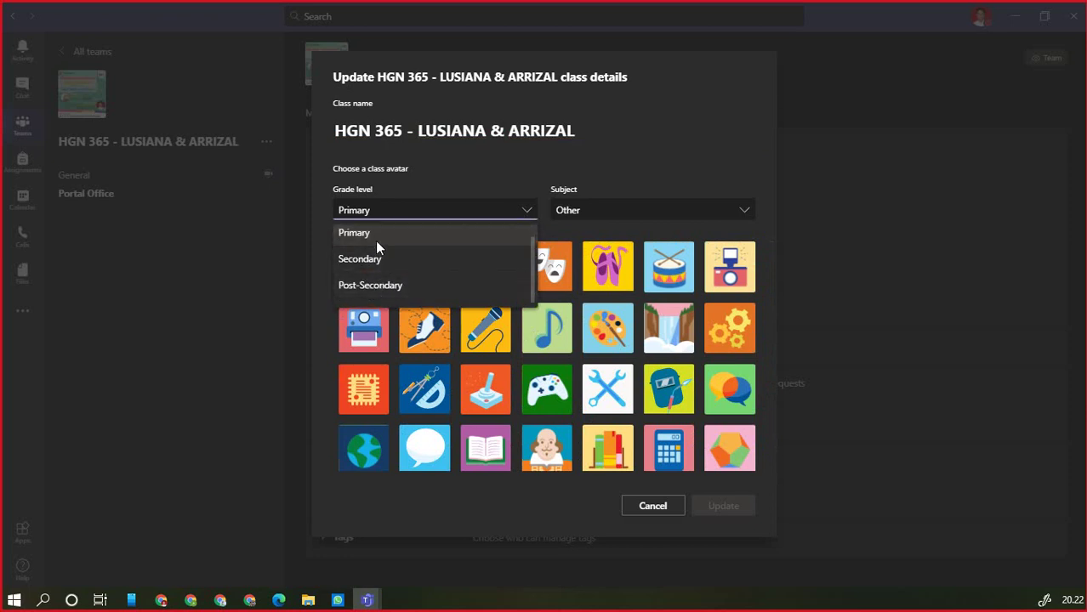
left_click(616, 212)
scroll(588, 286, "down", 5)
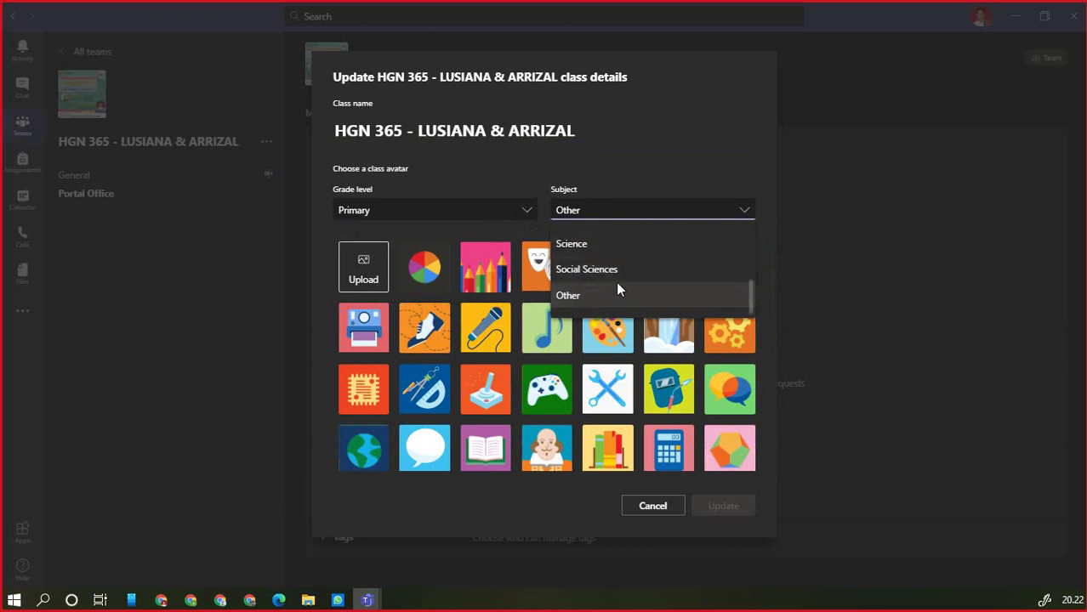
left_click(668, 143)
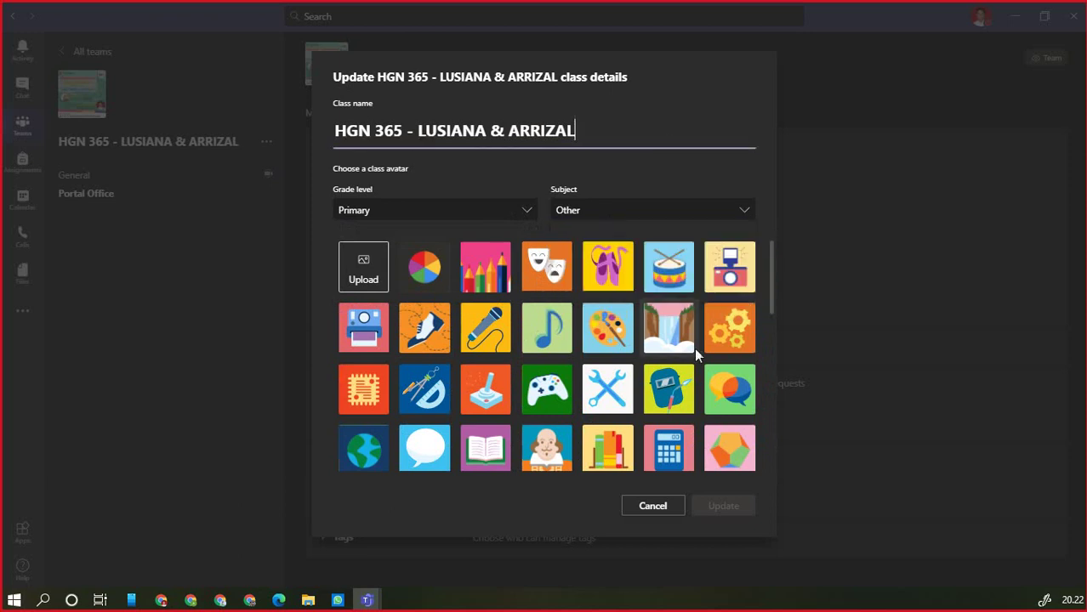
left_click(661, 507)
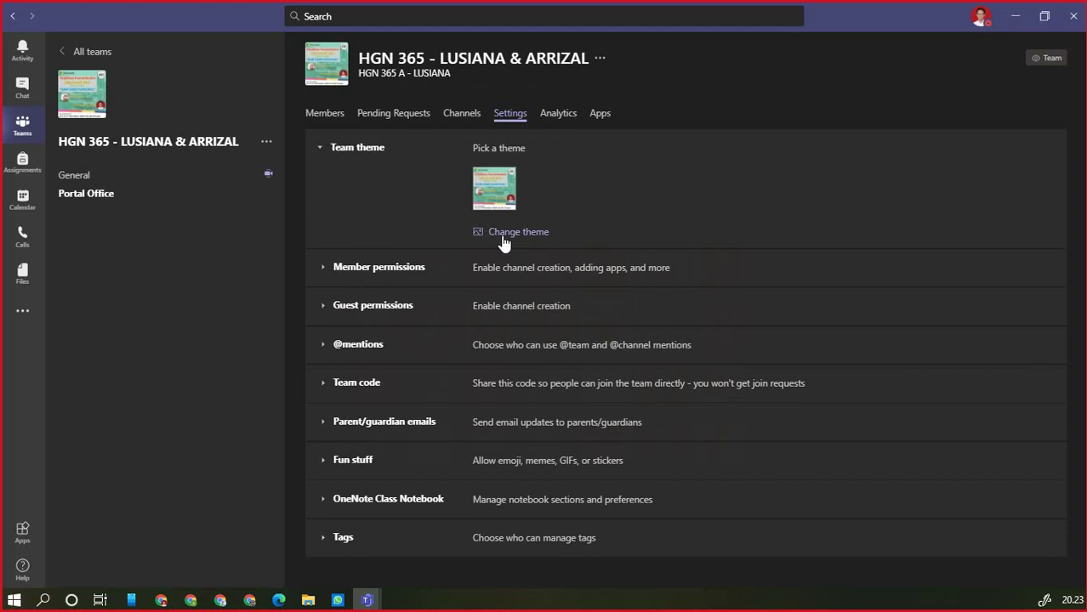
Turn on 'Owners can delete all messages' in Member permissions, then collapse it
left_click(327, 270)
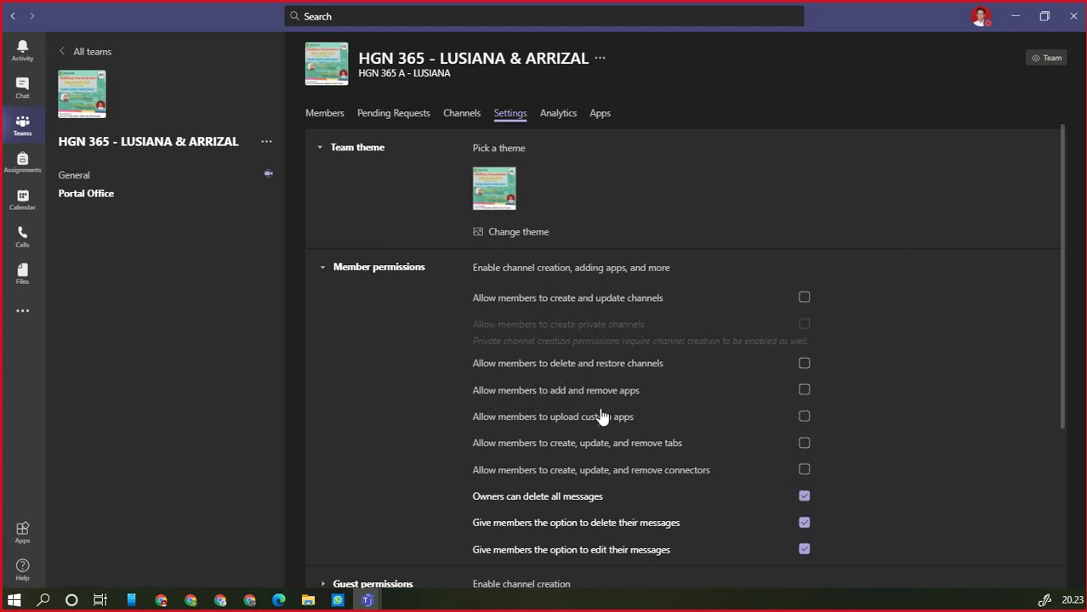
scroll(571, 421, "down", 1)
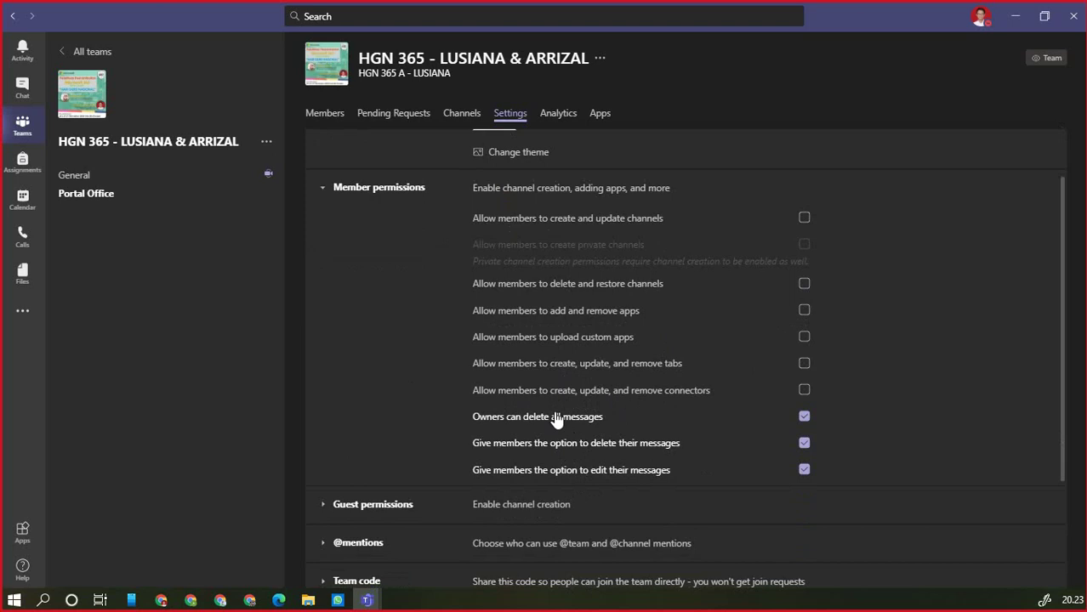
left_click(804, 416)
left_click(325, 188)
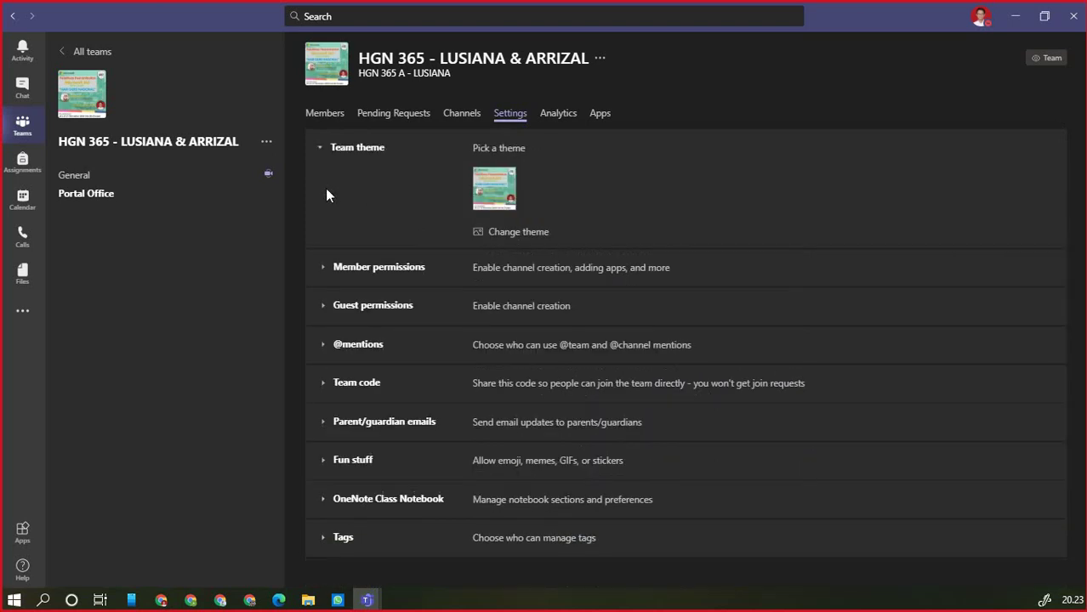
left_click(325, 306)
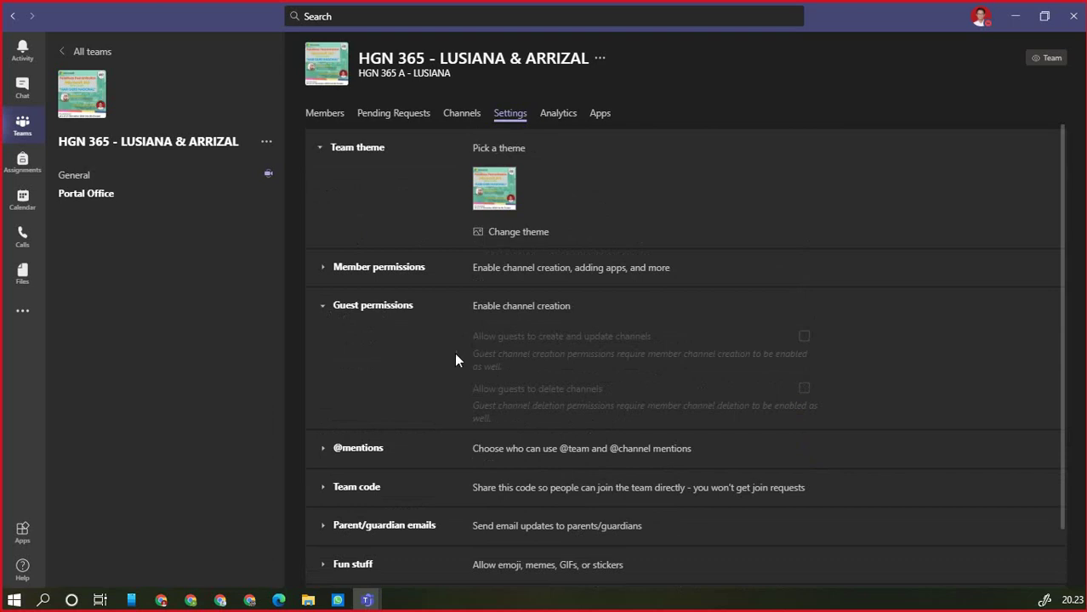
left_click(331, 309)
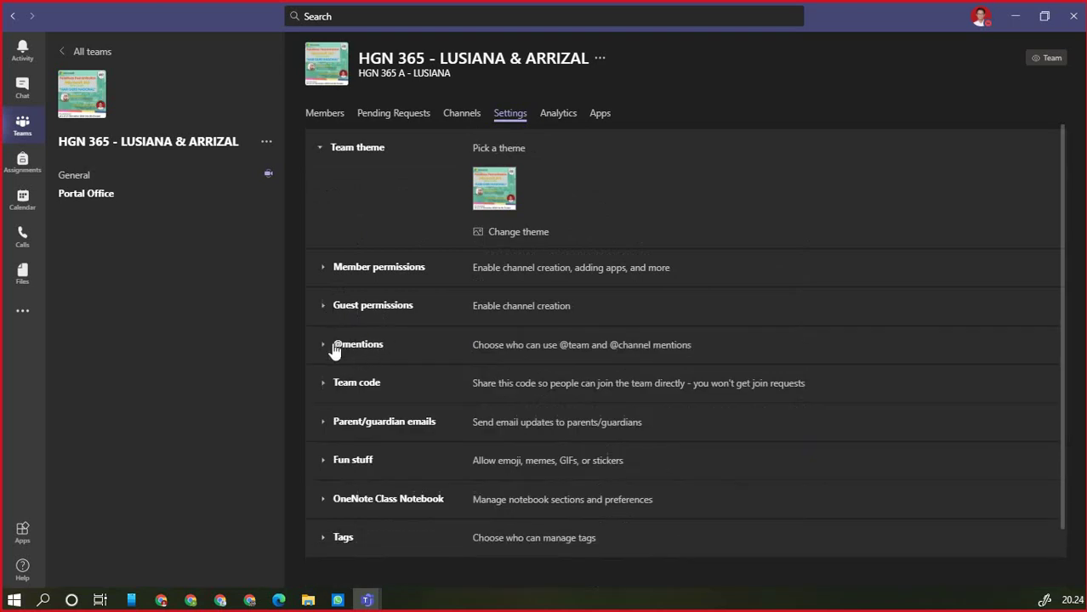
left_click(334, 348)
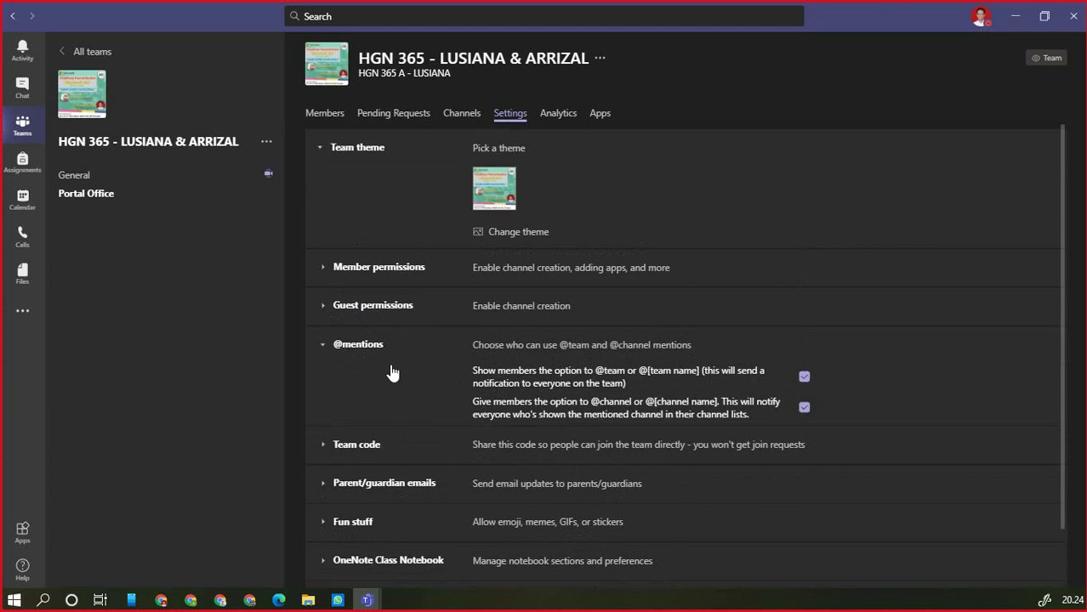
left_click(324, 354)
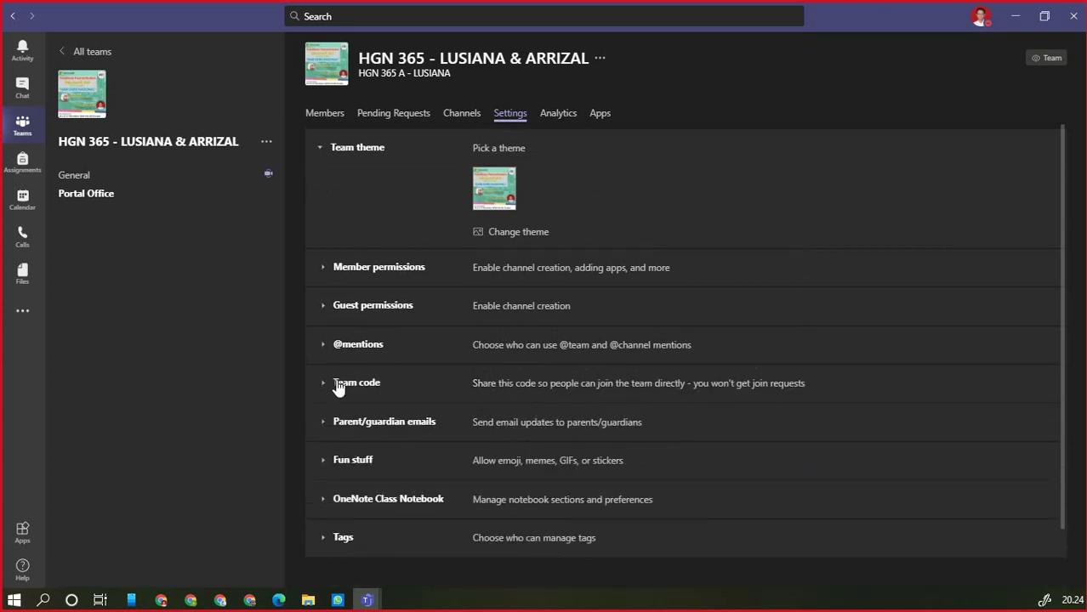
Remove HGN 365's join code, generate and reset a new one, and preview it full screen
left_click(330, 395)
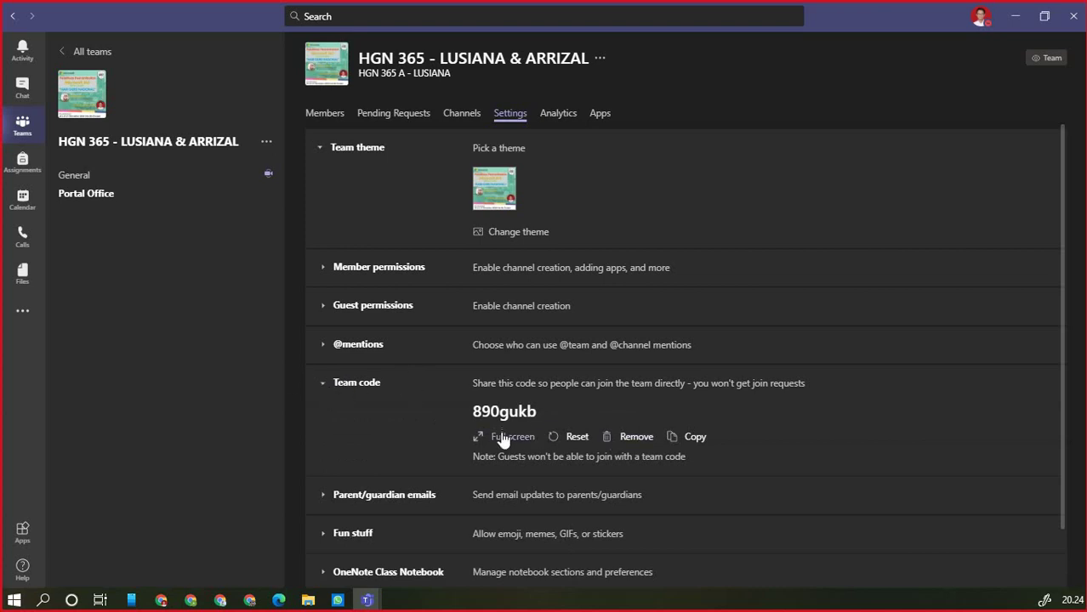
left_click(629, 440)
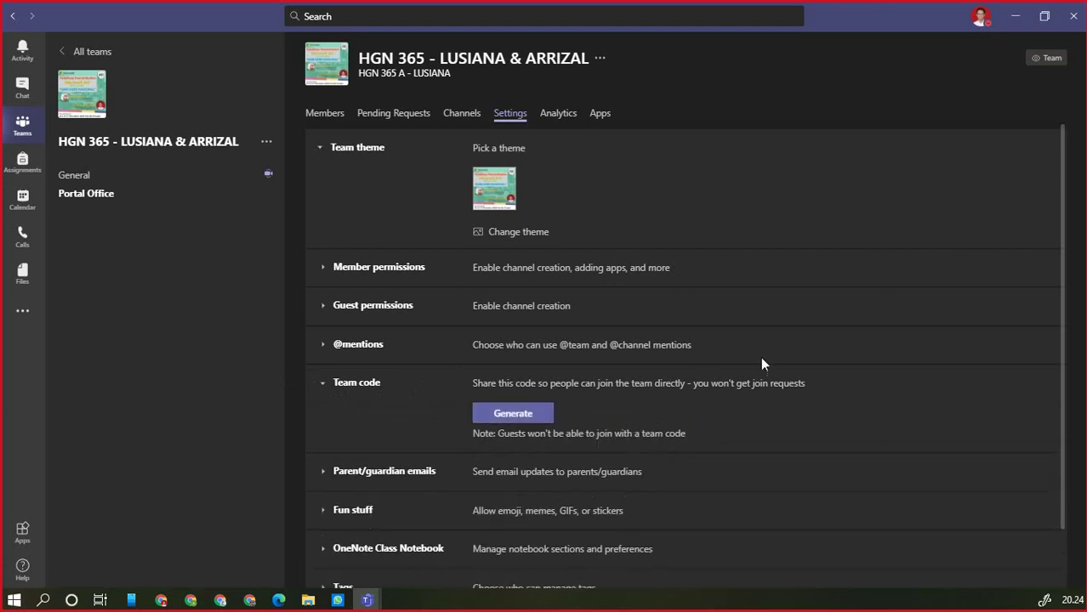
left_click(513, 417)
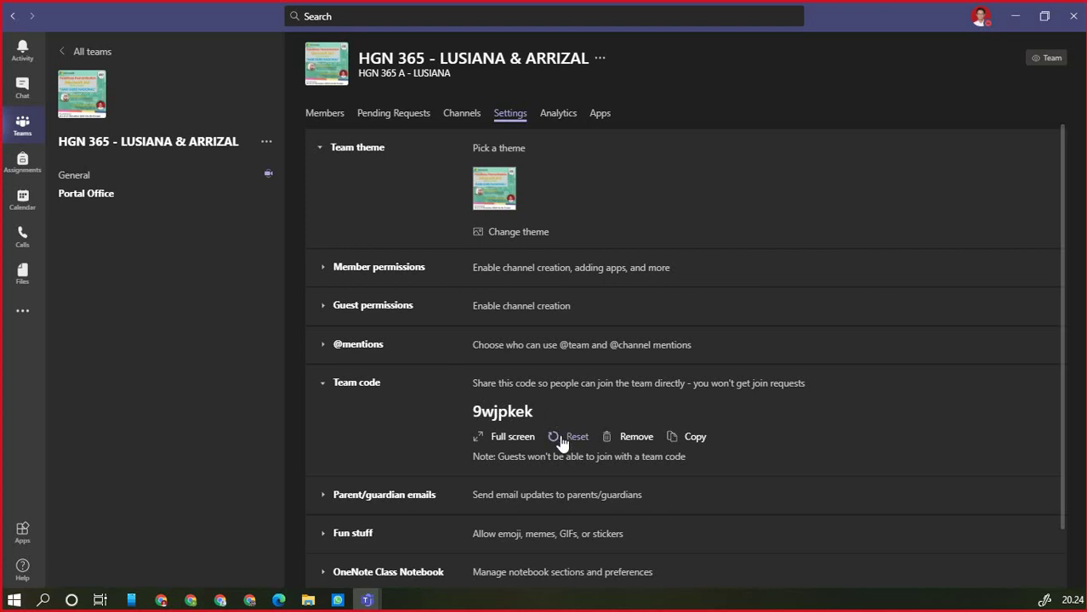
left_click(551, 437)
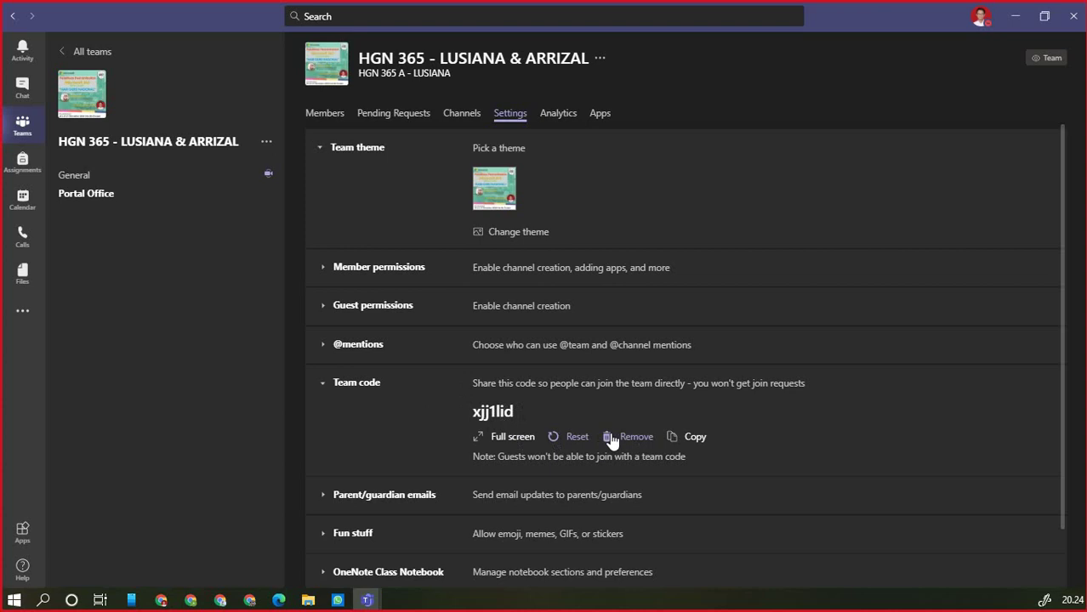
left_click(512, 437)
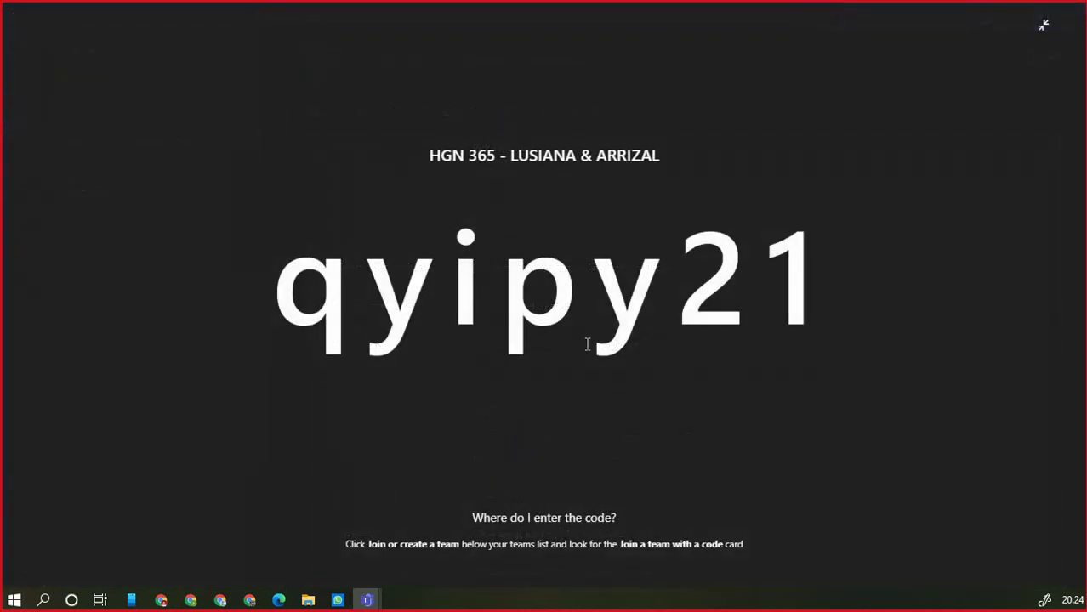
left_click(1043, 28)
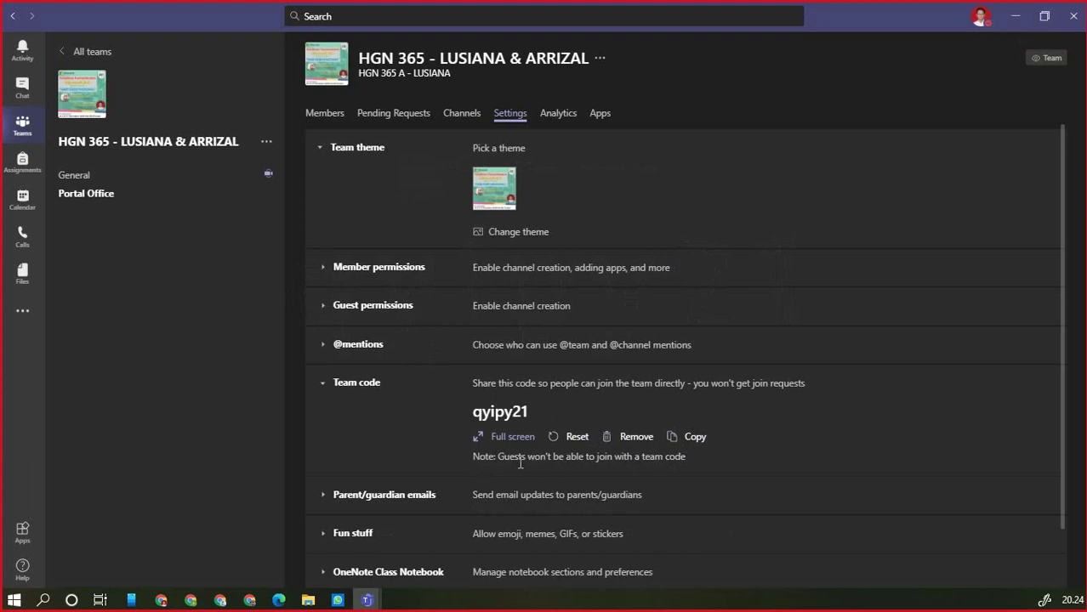
Expand the Parent/guardian emails, Fun stuff and OneNote Class Notebook settings, then fold Fun stuff away
left_click(333, 497)
scroll(486, 455, "down", 1)
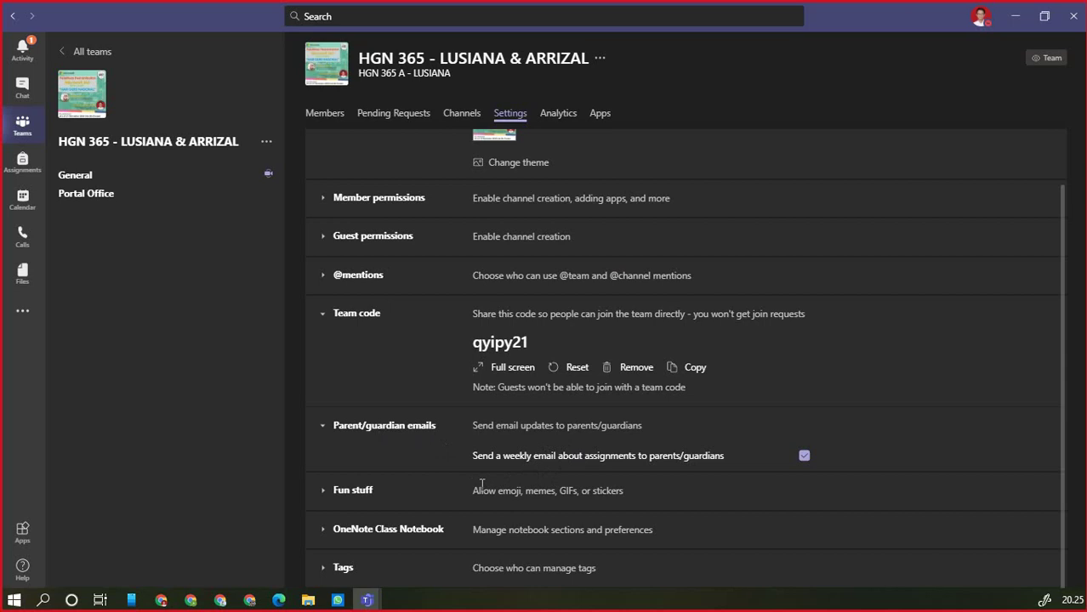
left_click(337, 492)
scroll(580, 482, "down", 3)
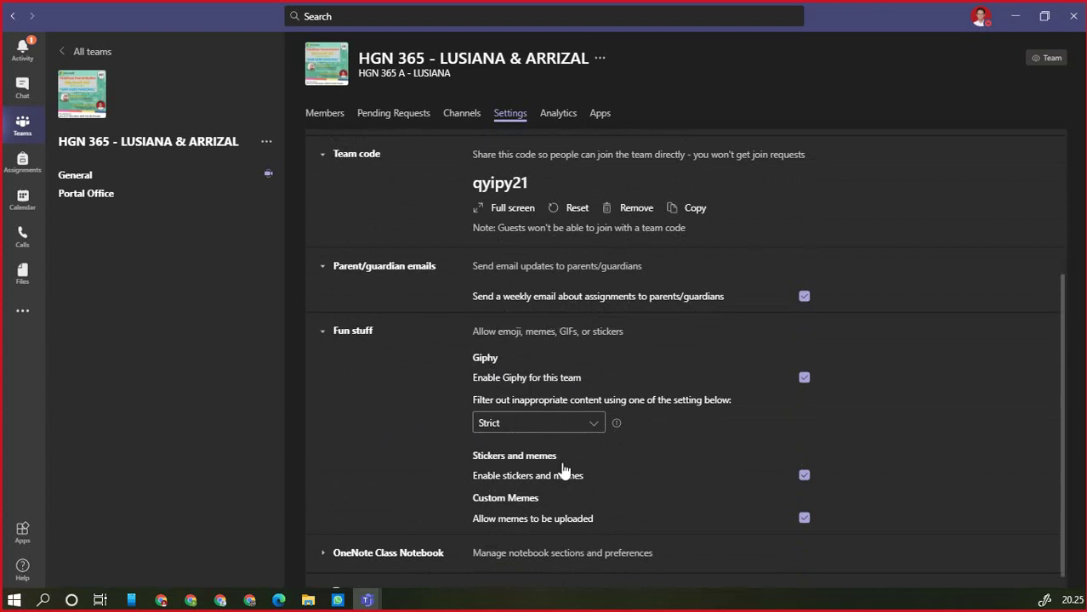
scroll(559, 485, "down", 1)
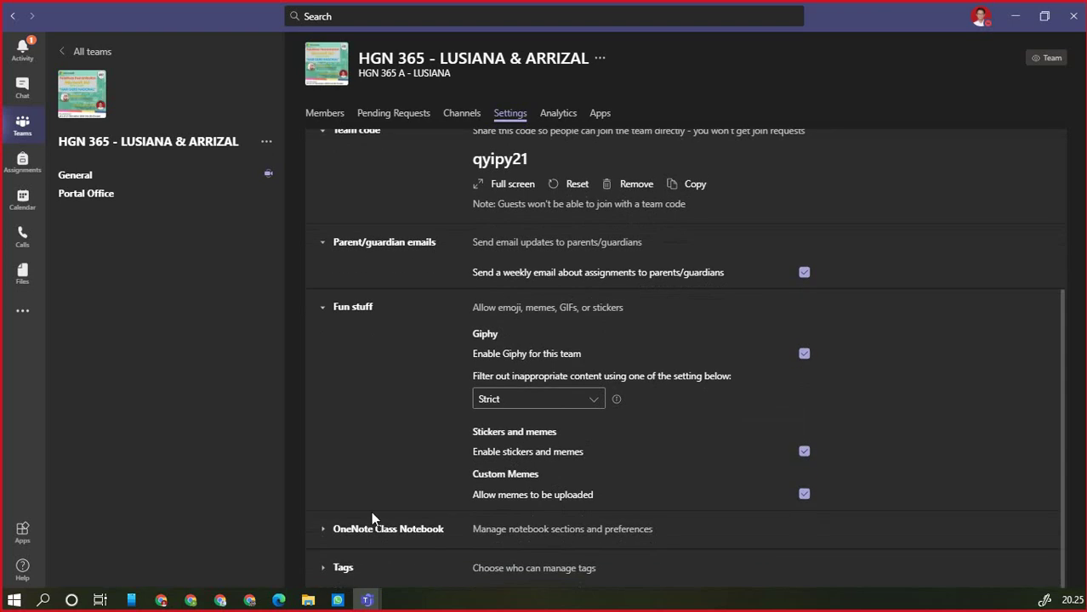
left_click(325, 531)
left_click(328, 309)
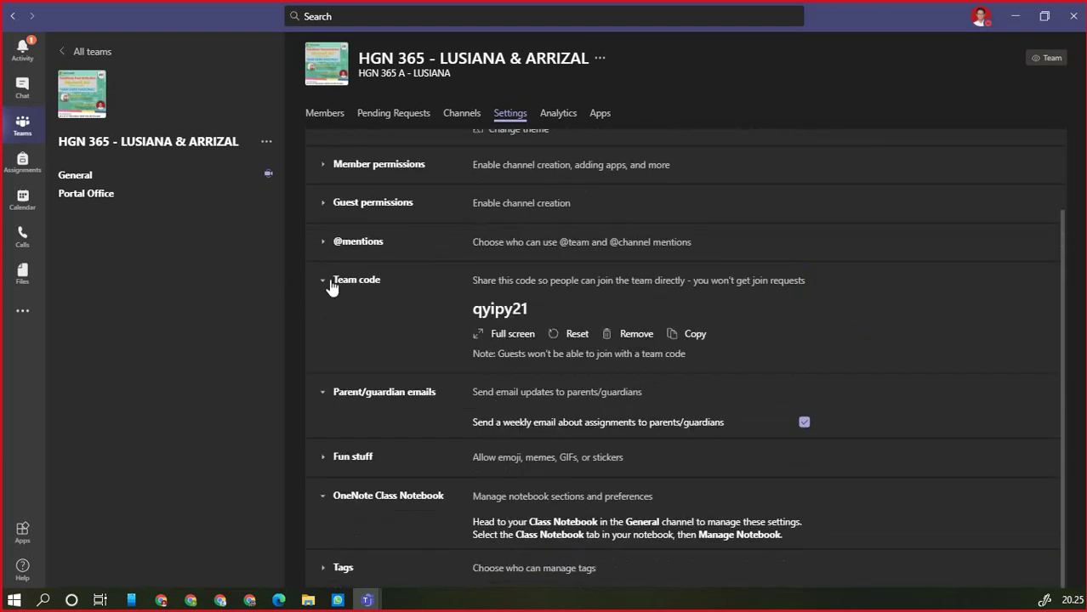
Collapse Team code, keep tag management with Team owners, then collapse Tags and Parent/guardian emails
left_click(326, 280)
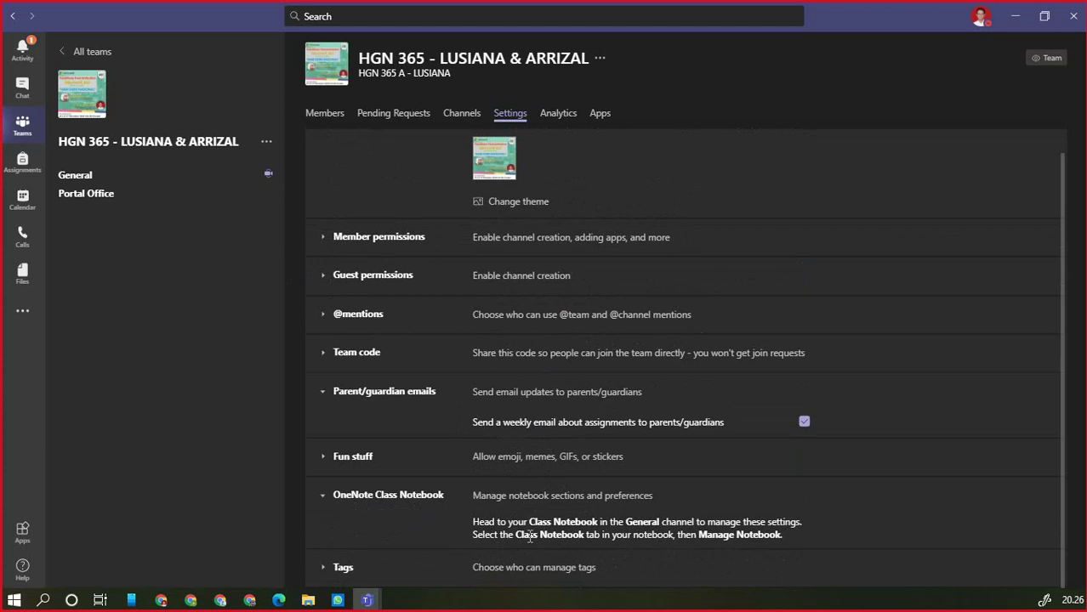
left_click(331, 568)
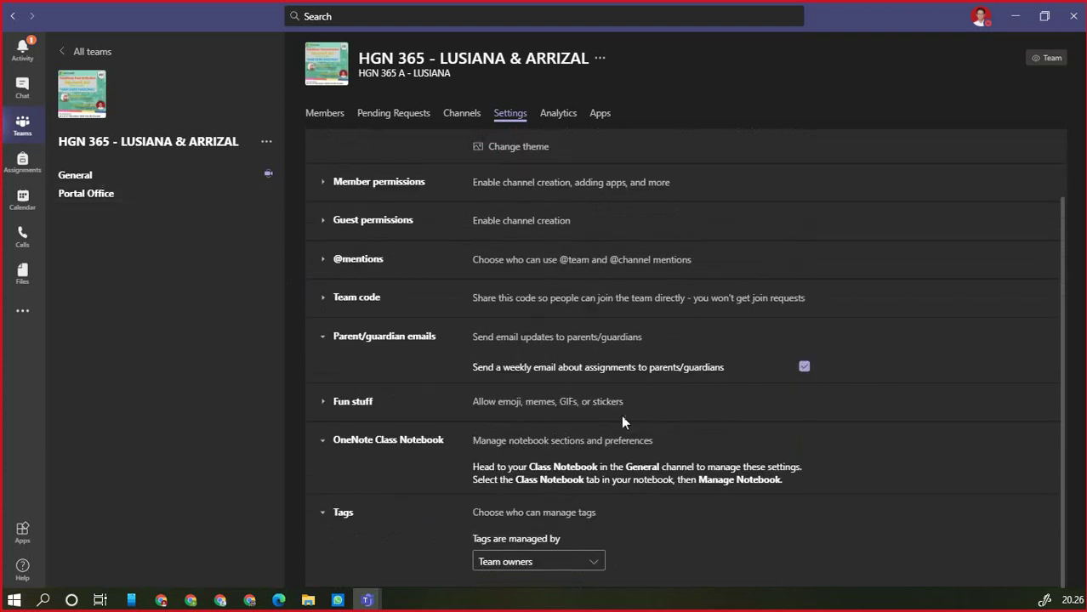
left_click(575, 561)
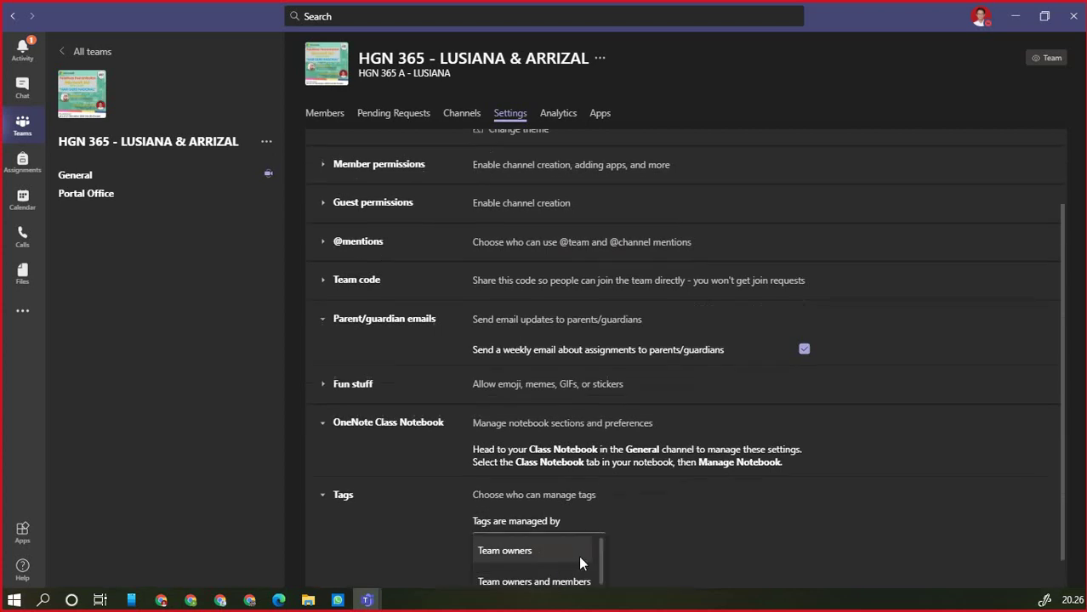
left_click(711, 508)
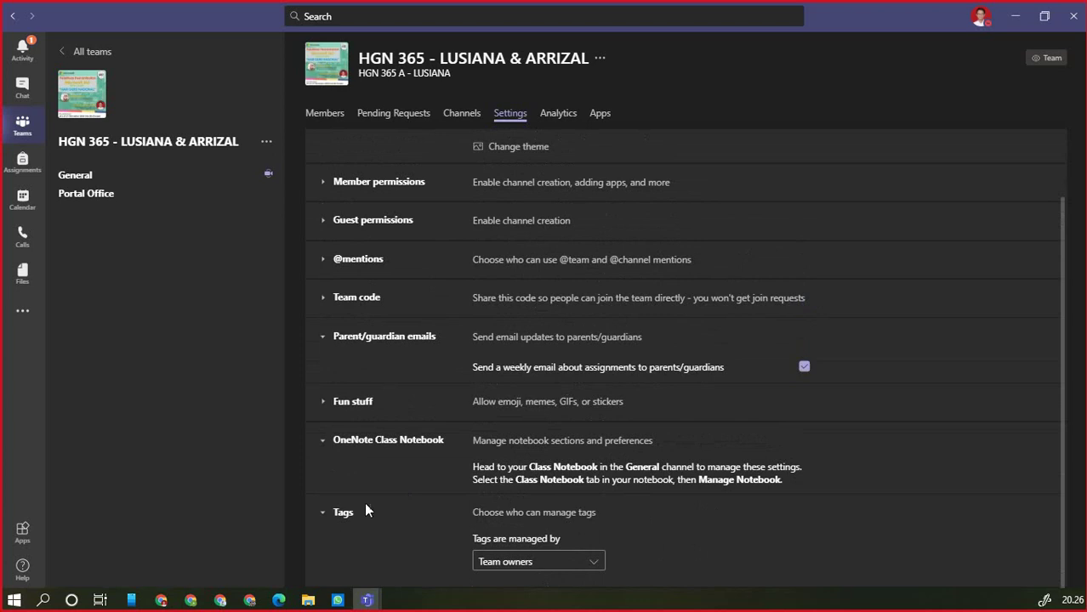
left_click(323, 514)
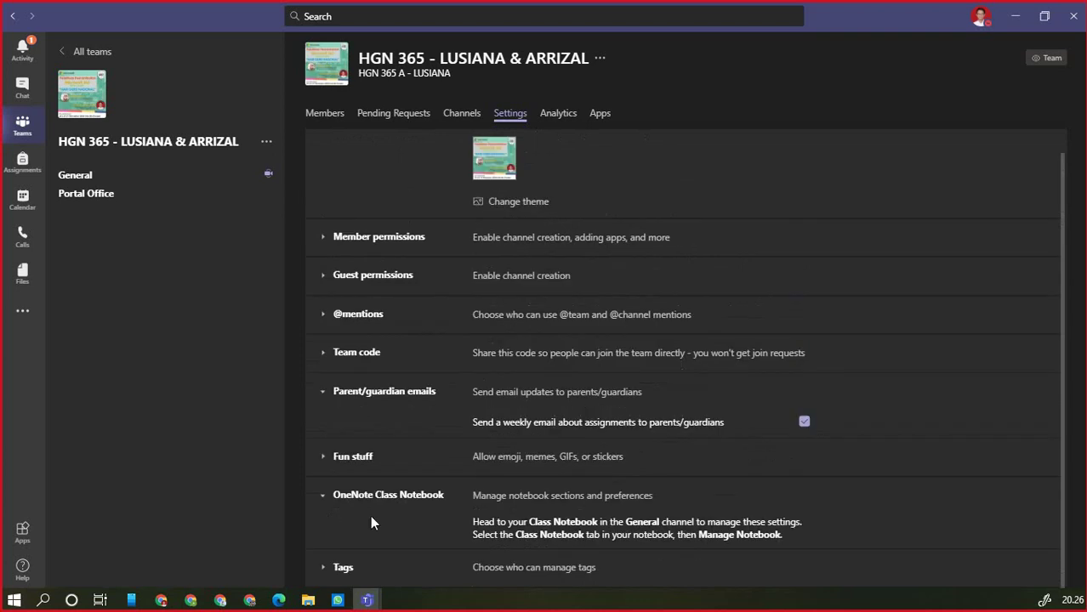
left_click(325, 396)
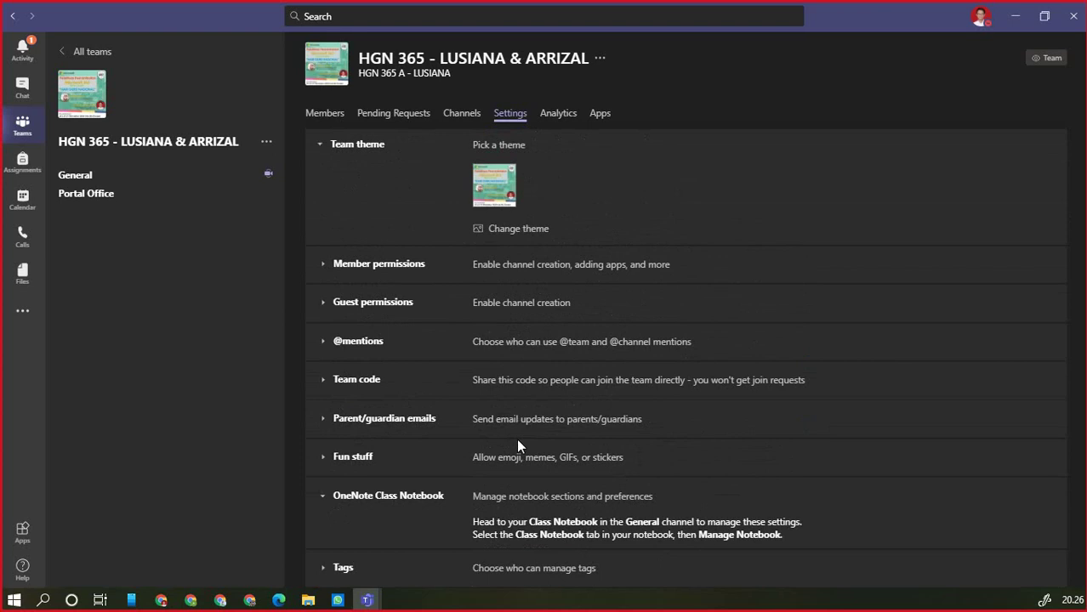
Show the team's Analytics for Nov 10–16, 2020: 119 users, 88 active, 30 posts
left_click(561, 118)
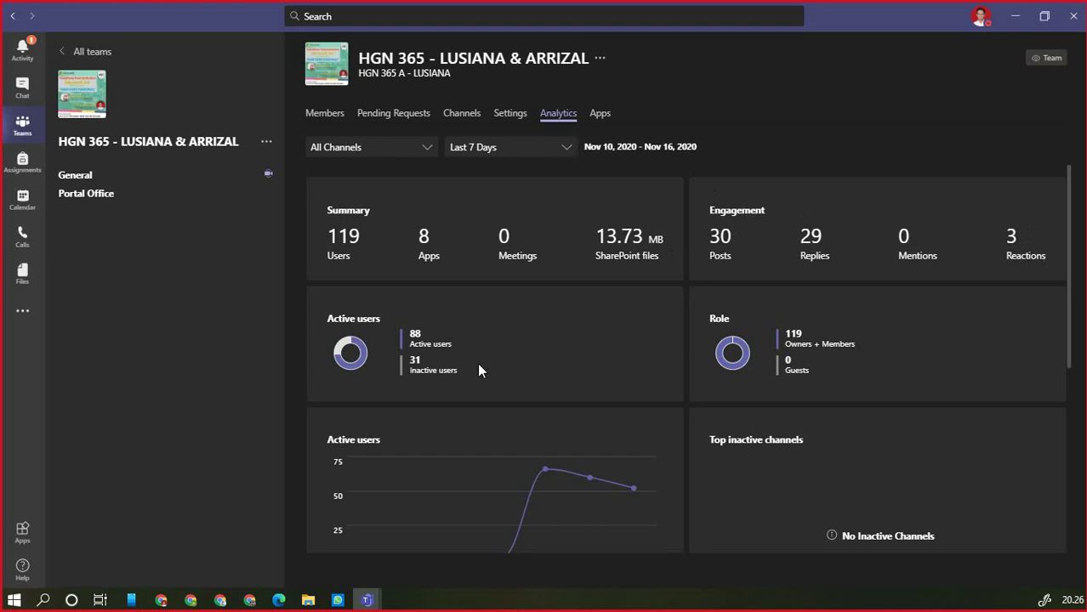
scroll(478, 366, "down", 3)
scroll(427, 370, "up", 1)
mouse_move(454, 398)
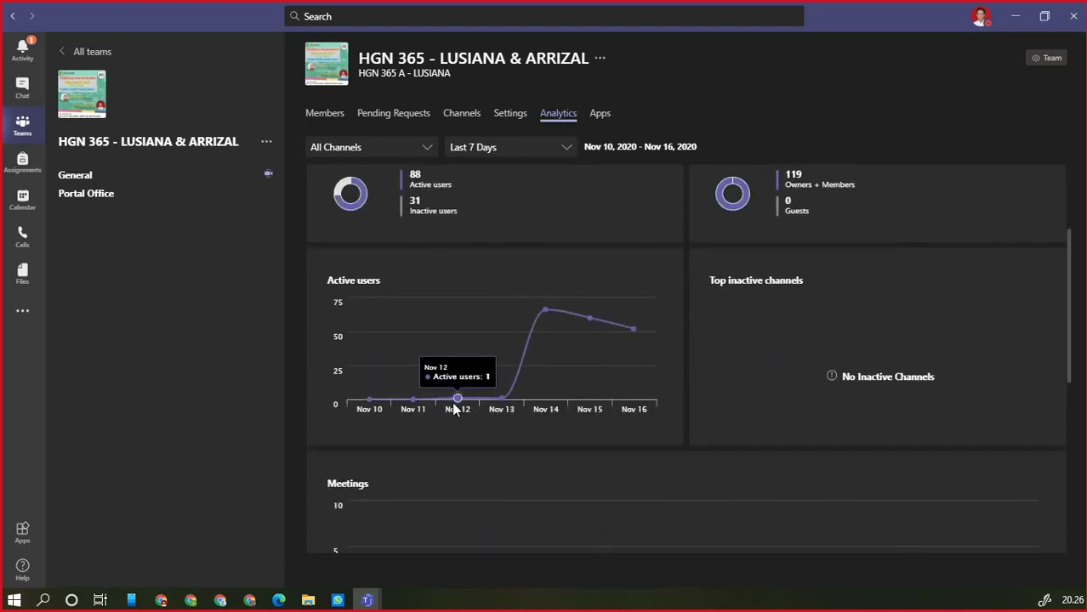
mouse_move(545, 311)
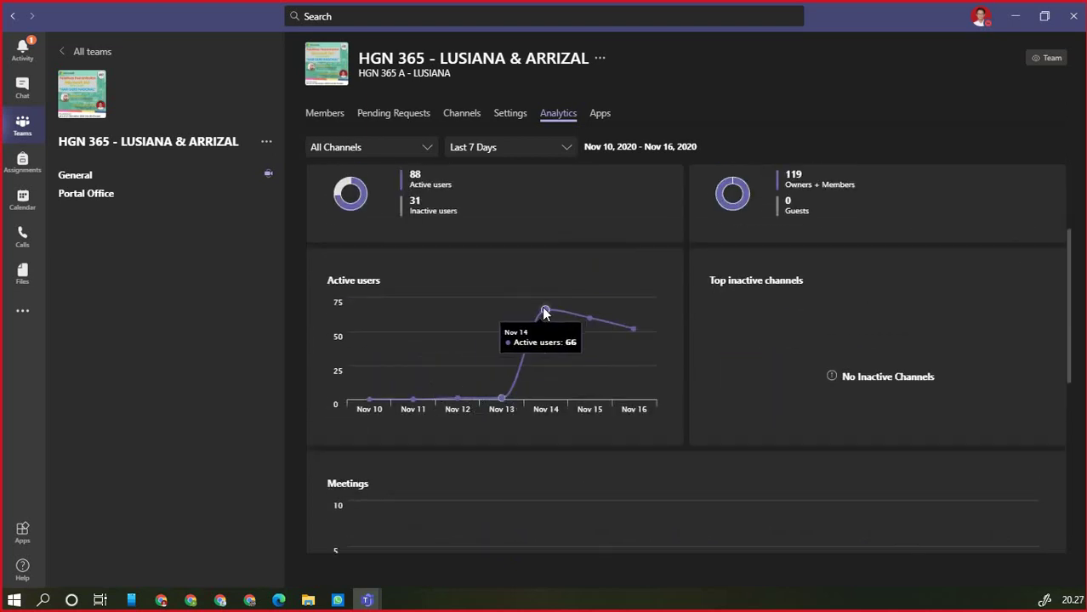
mouse_move(502, 397)
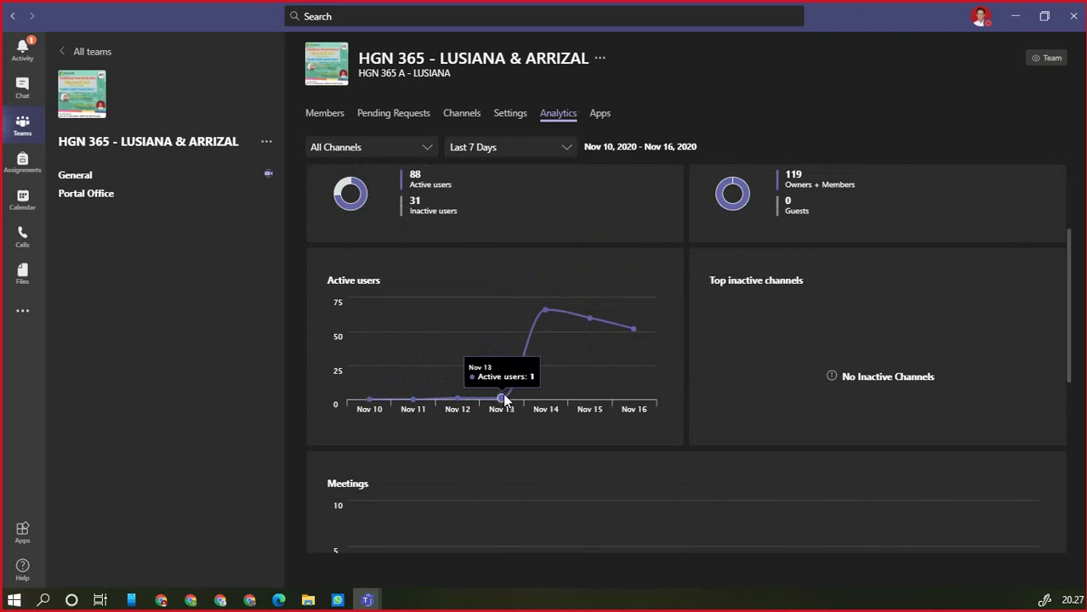
mouse_move(634, 330)
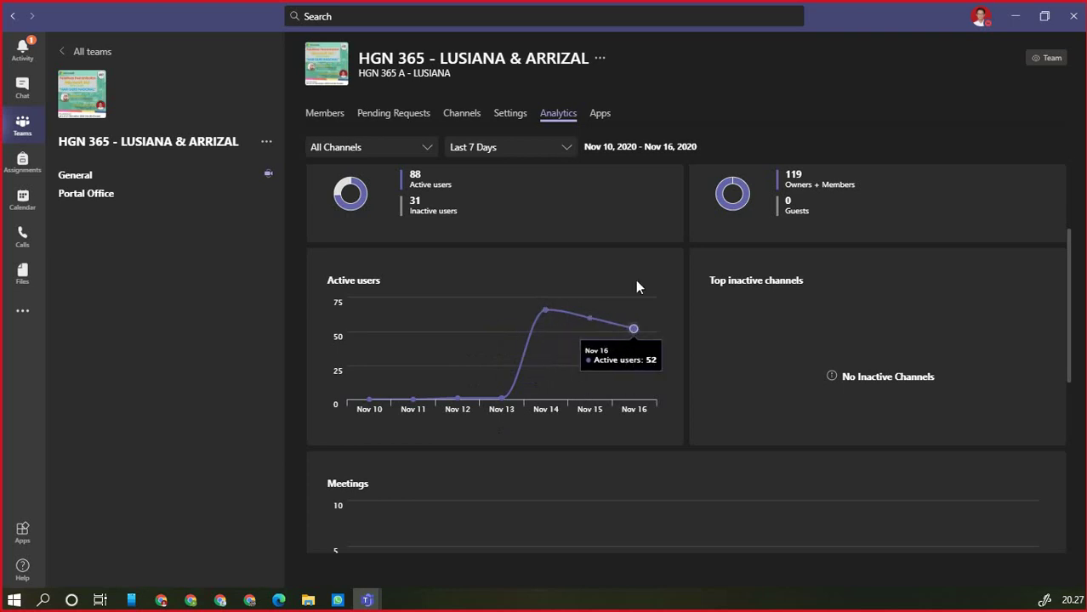
Scroll through the Active users, Meetings and Engagement charts on the Analytics page
scroll(599, 391, "down", 3)
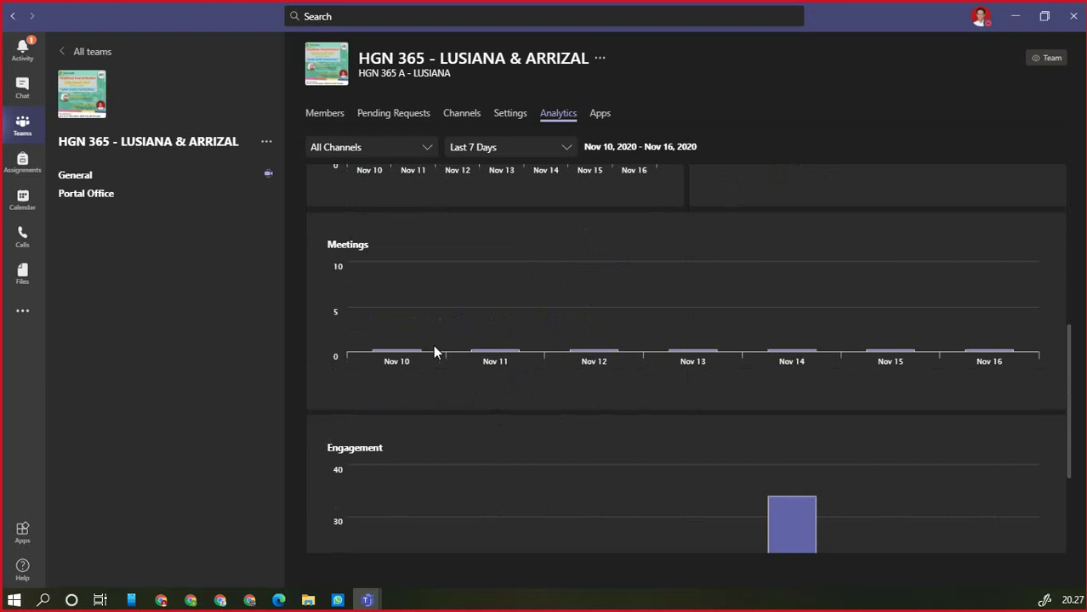
scroll(689, 430, "down", 3)
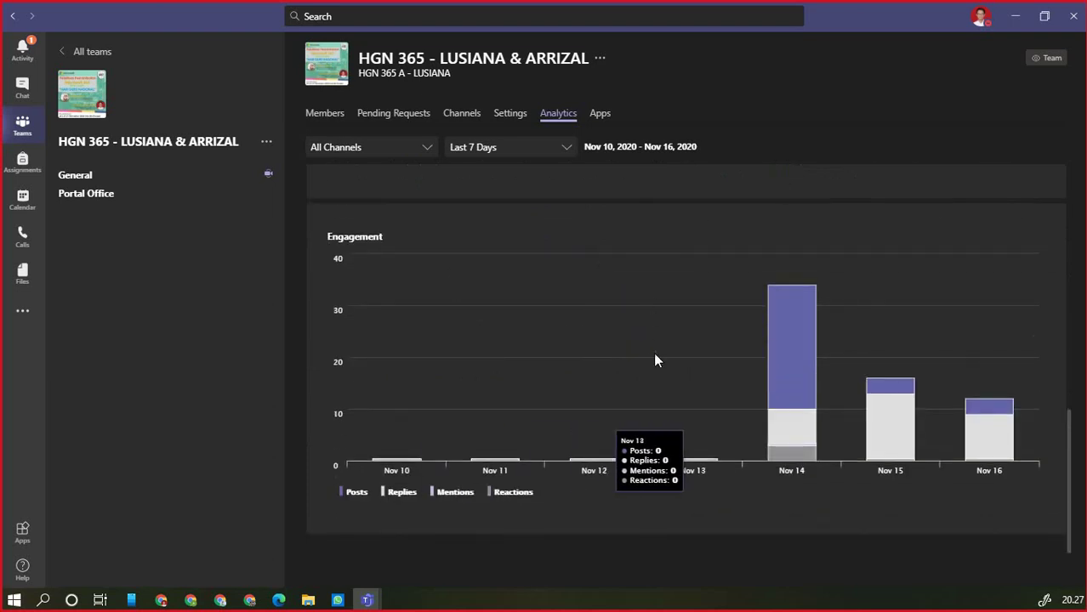
scroll(659, 381, "up", 3)
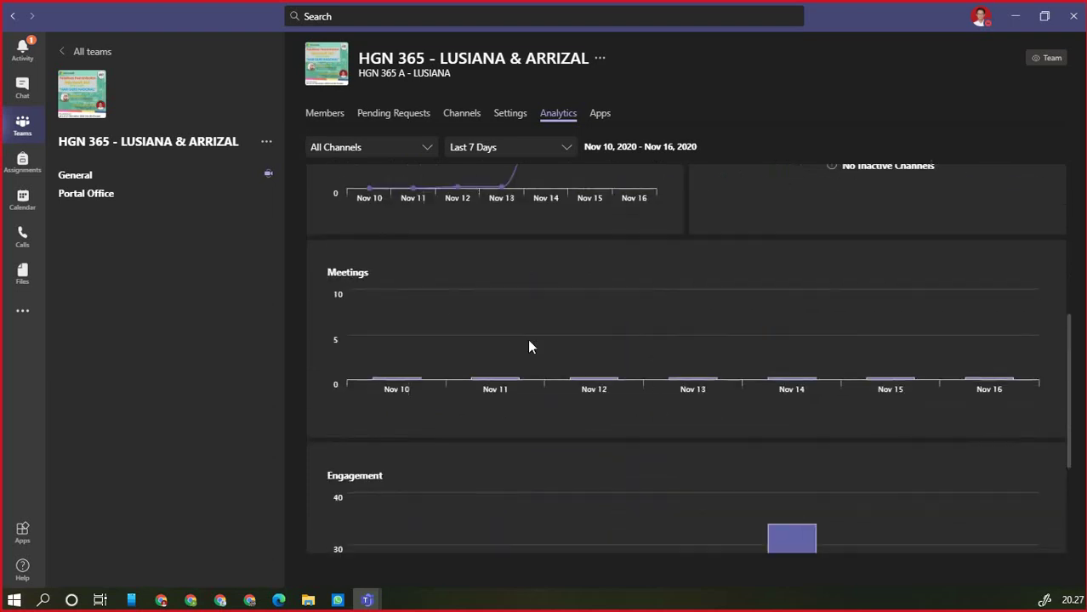
scroll(674, 320, "down", 3)
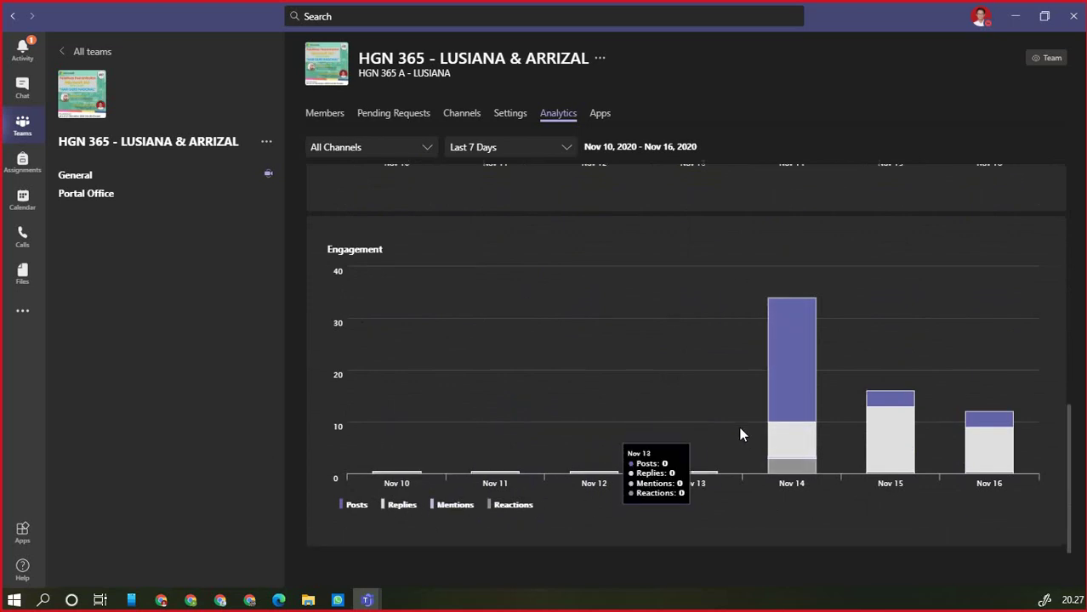
scroll(646, 408, "up", 10)
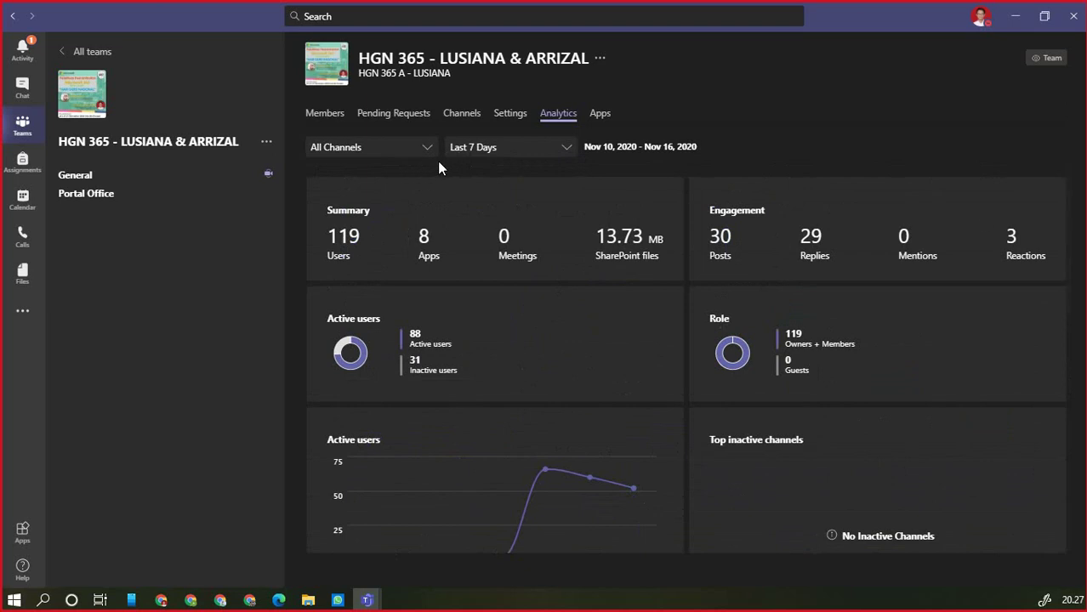
scroll(583, 269, "down", 3)
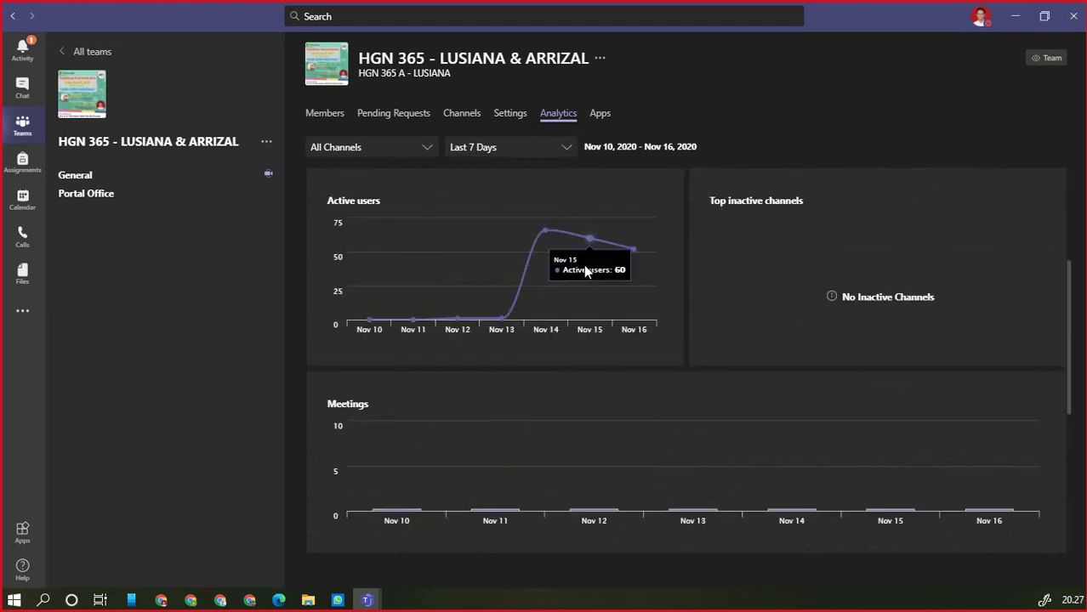
scroll(583, 269, "up", 3)
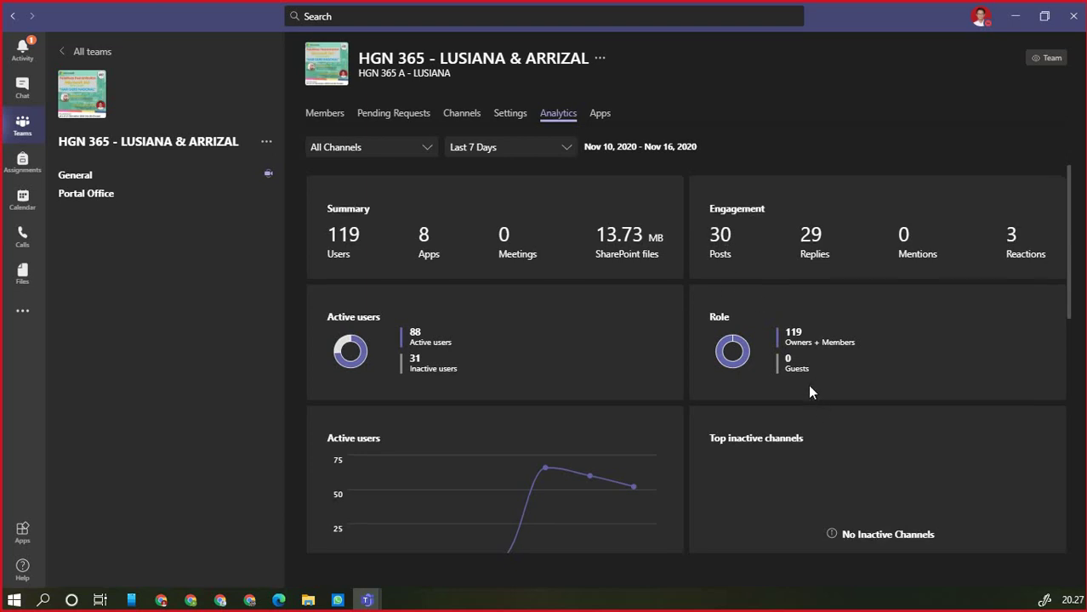
scroll(810, 386, "down", 2)
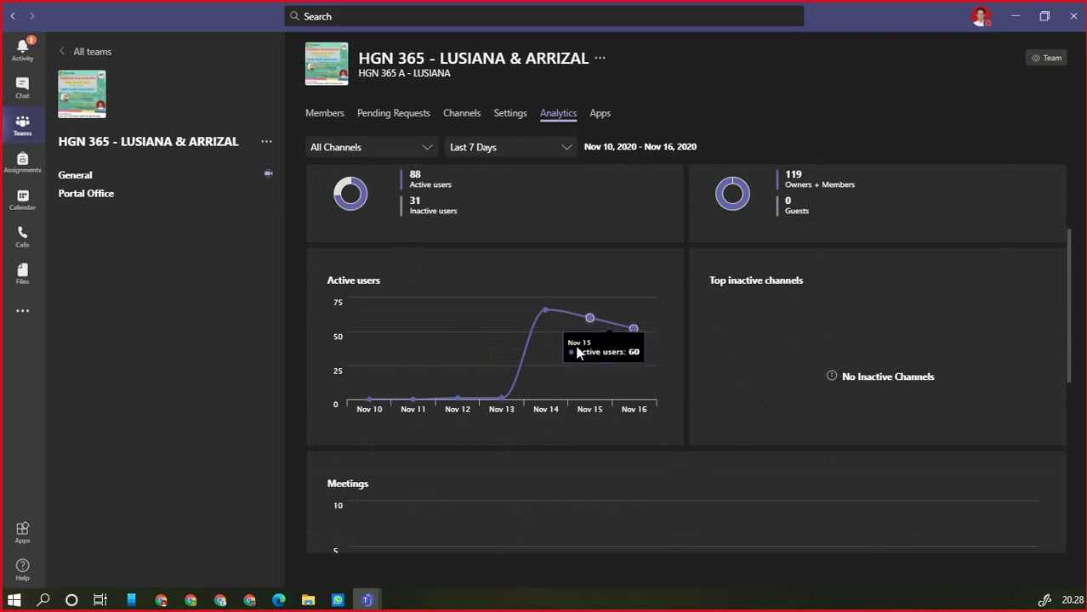
scroll(842, 374, "up", 2)
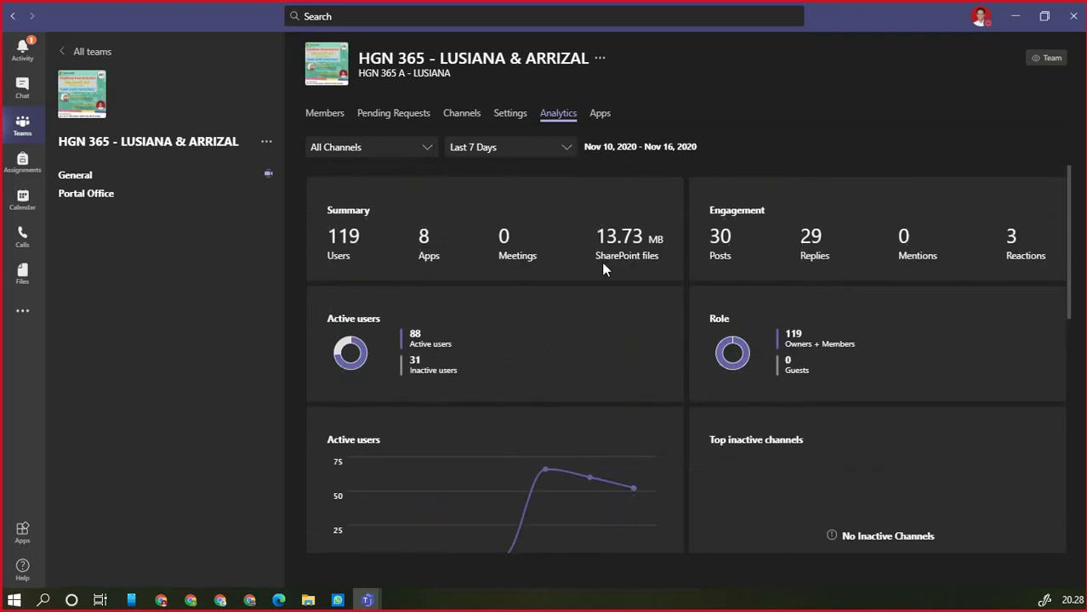
Uninstall the Planner app from the team's Apps list, then browse More apps
left_click(601, 119)
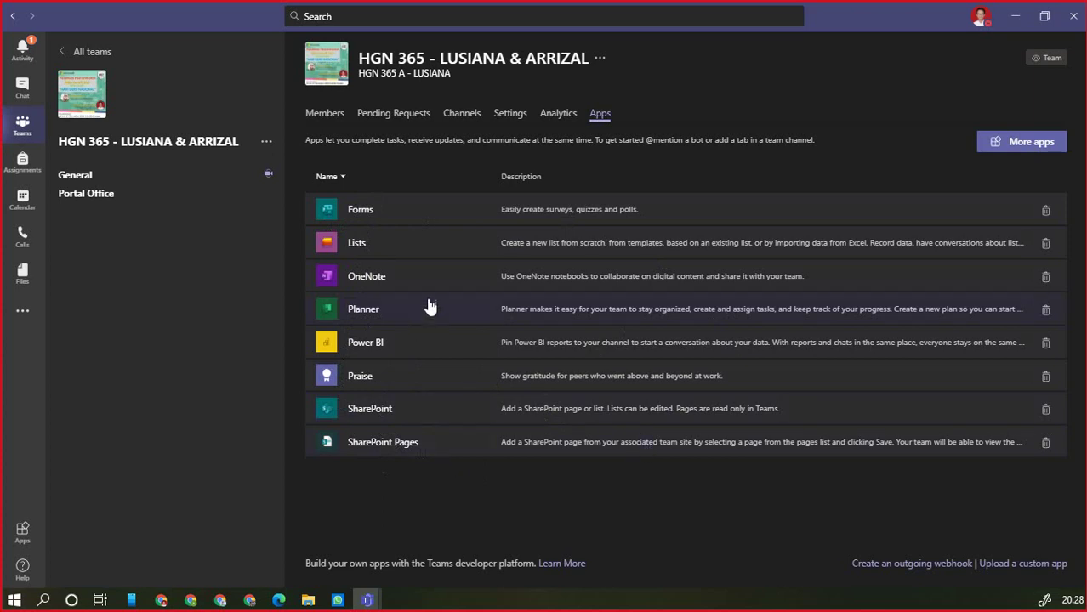
left_click(1043, 313)
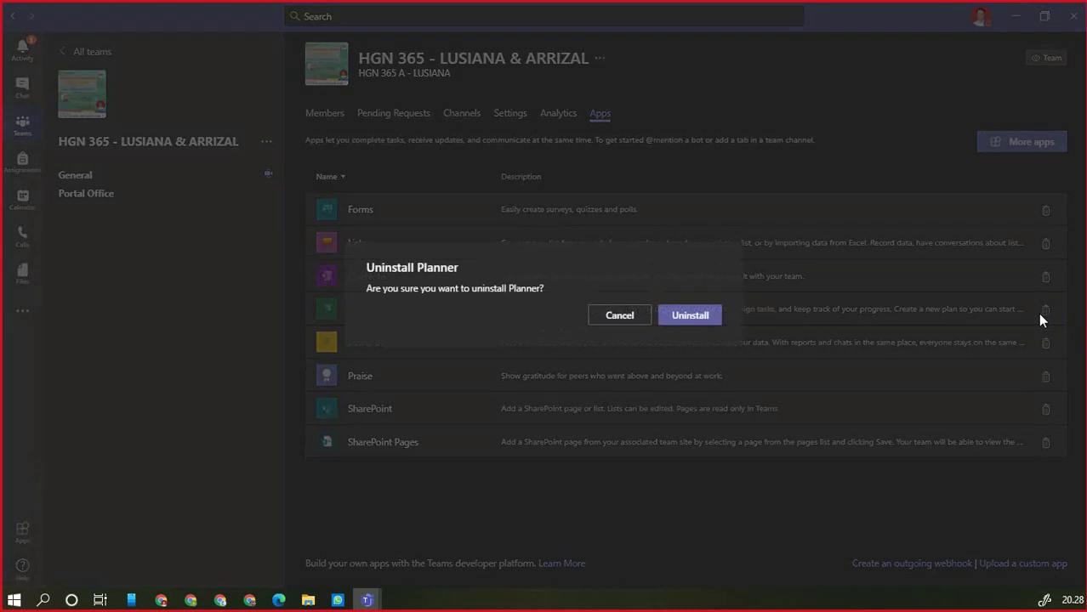
left_click(697, 321)
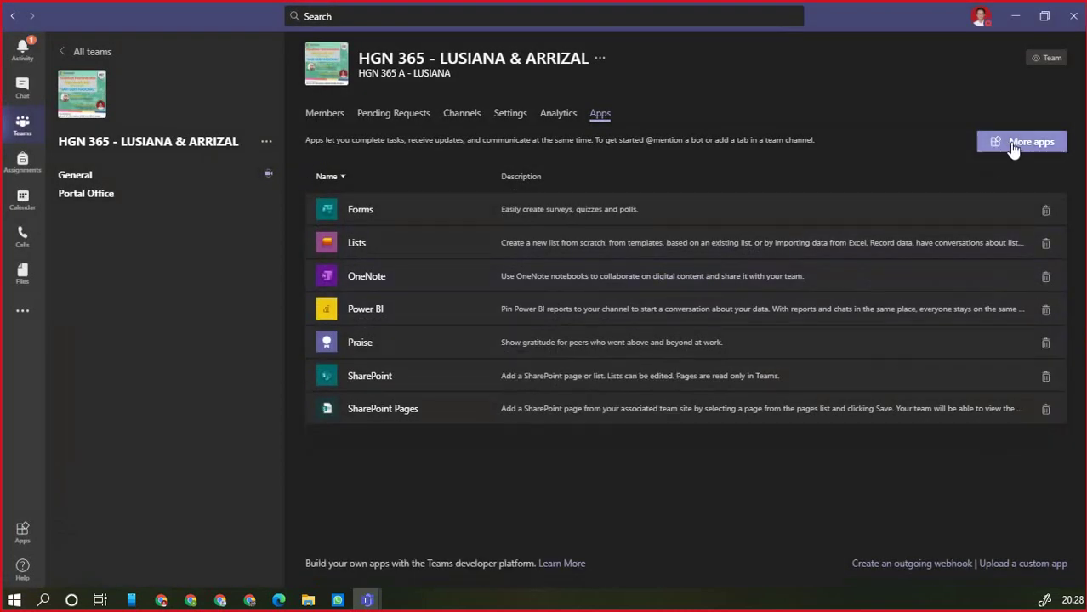
left_click(1013, 146)
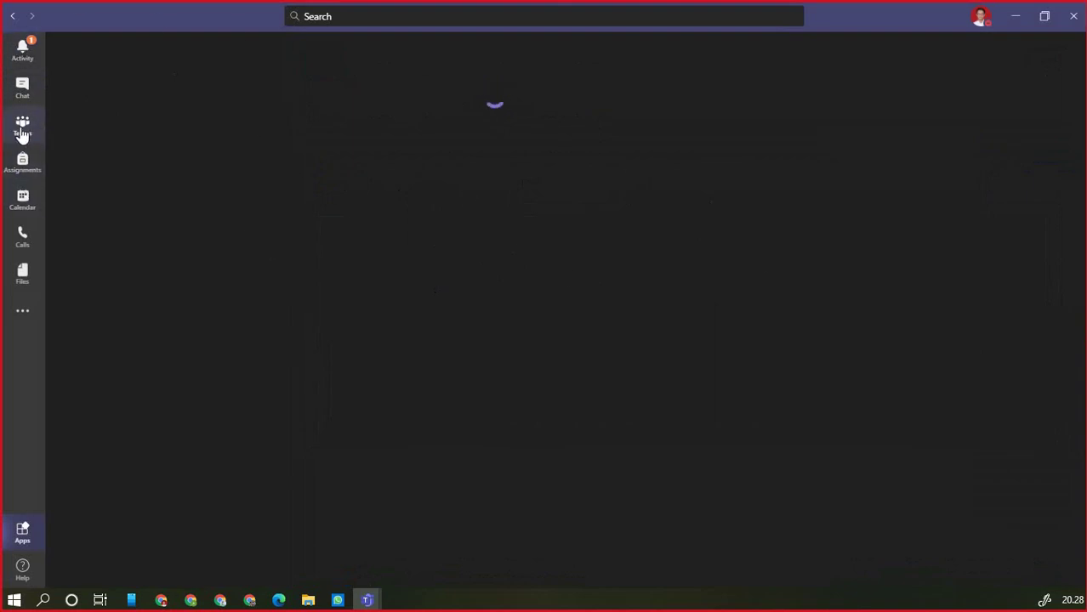
Check the empty Assignments area, then show the Calendar day view for Tuesday, November 17
left_click(23, 163)
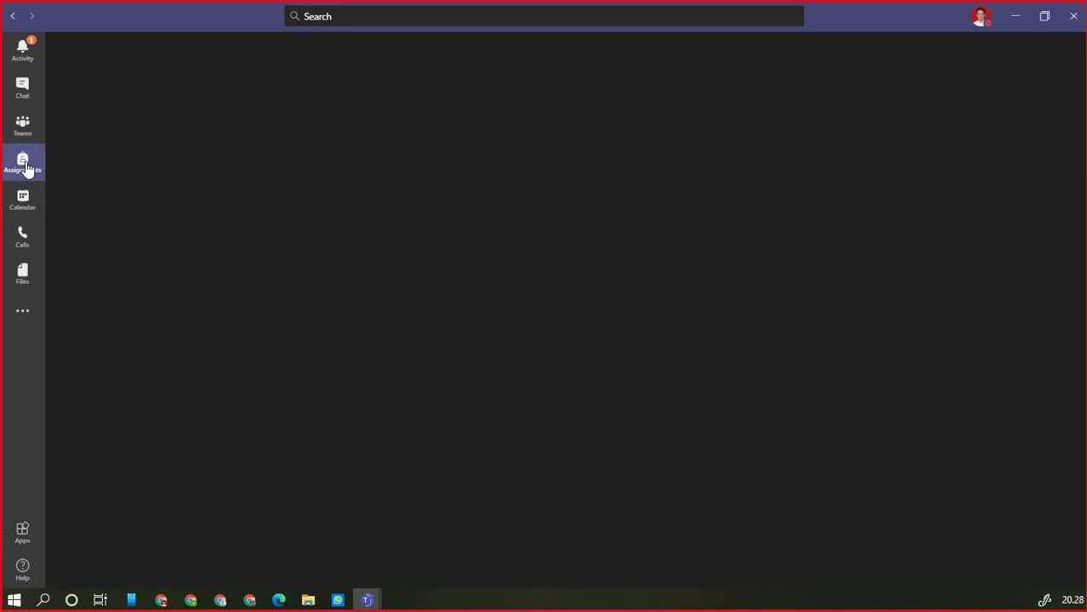
left_click(22, 162)
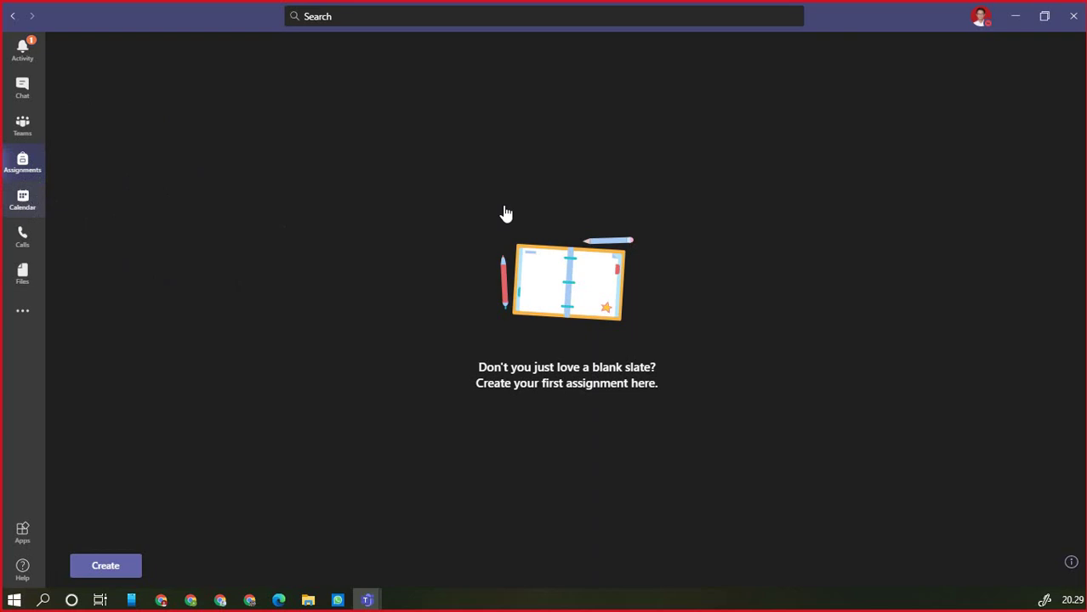
left_click(23, 199)
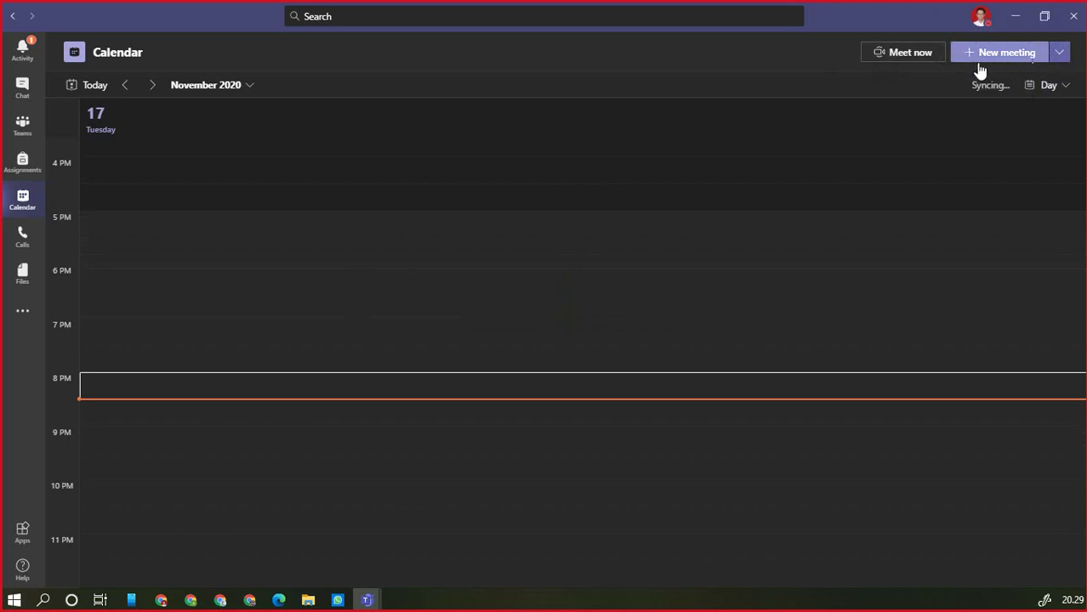
Choose Schedule meeting from the New meeting dropdown to get a blank meeting form
left_click(1059, 55)
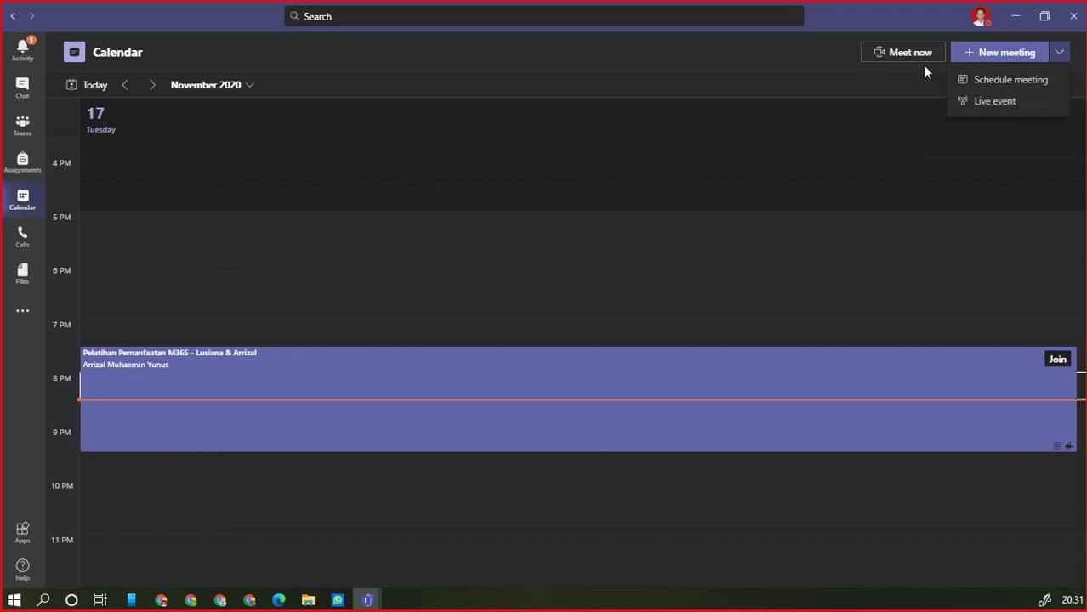
left_click(1012, 83)
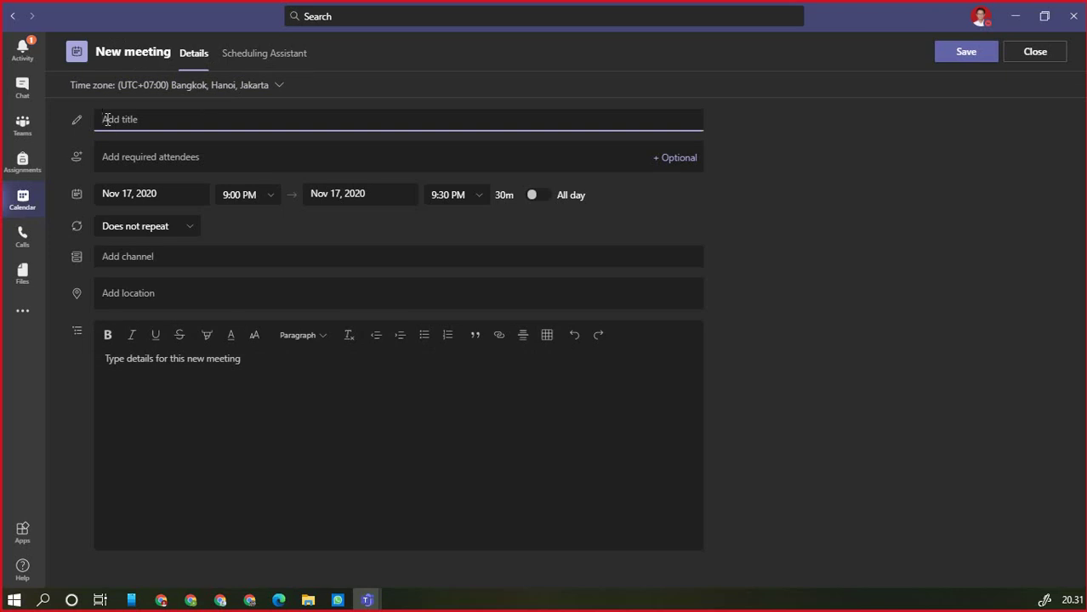
Title the meeting 'UJI COBA' and add one suggested person as a required attendee
type("ปี")
type(" COBA")
left_click(127, 155)
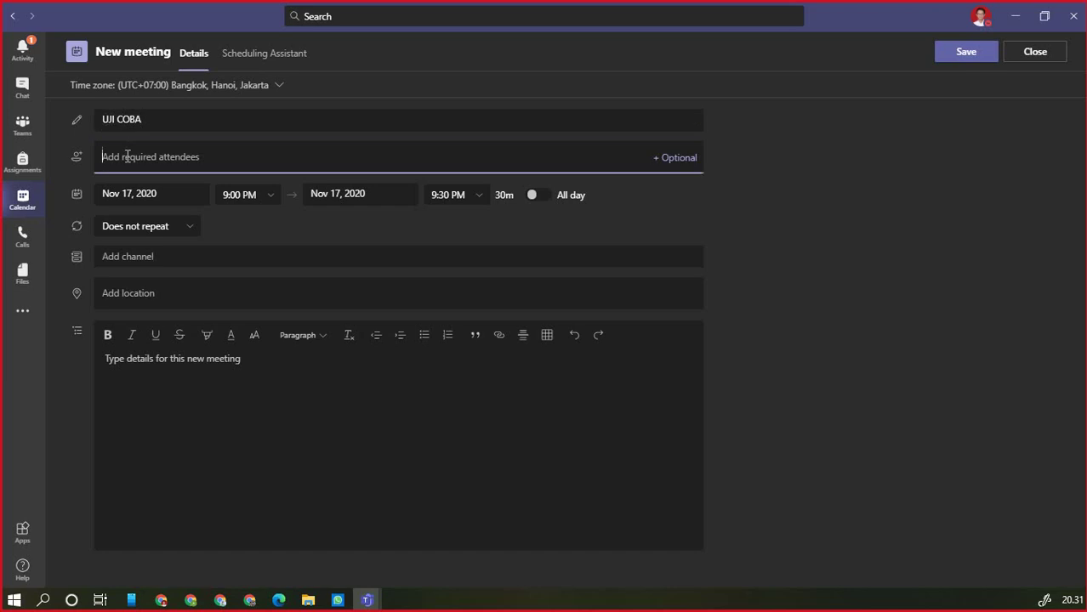
type("Ef")
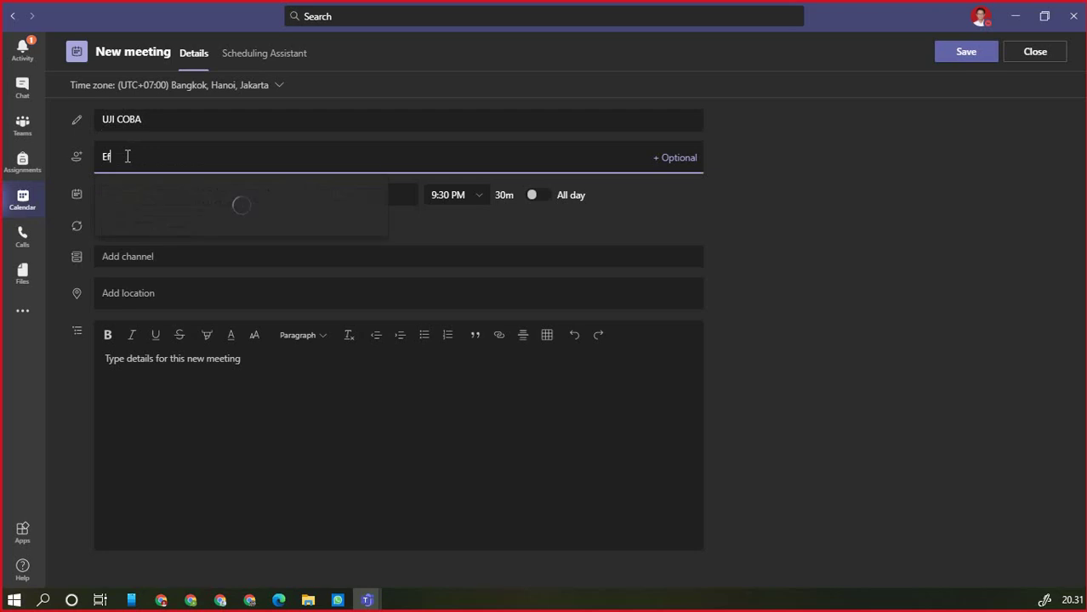
type("ra")
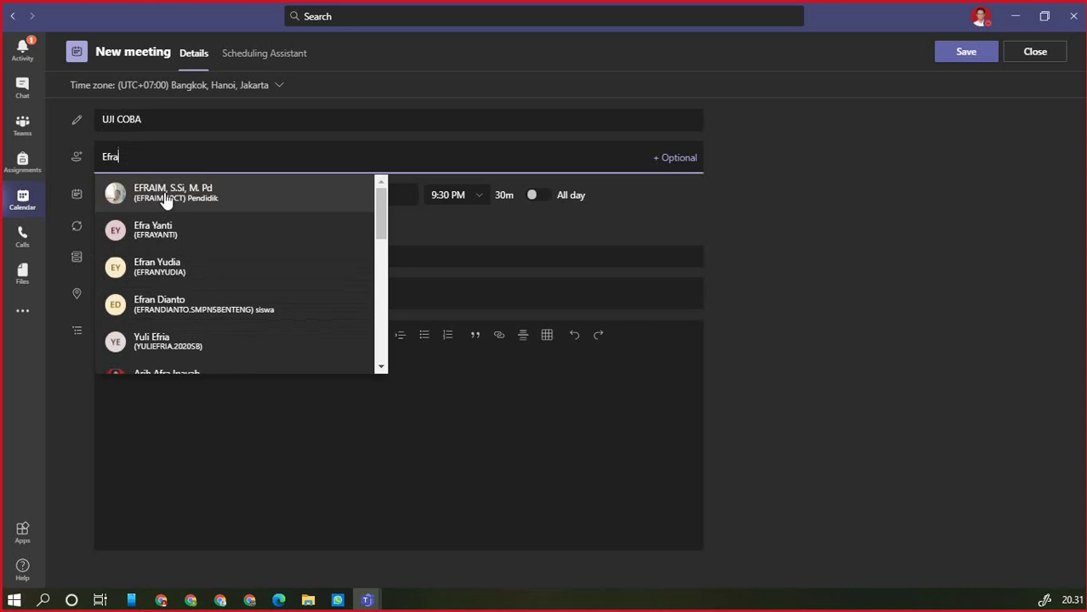
key("Return")
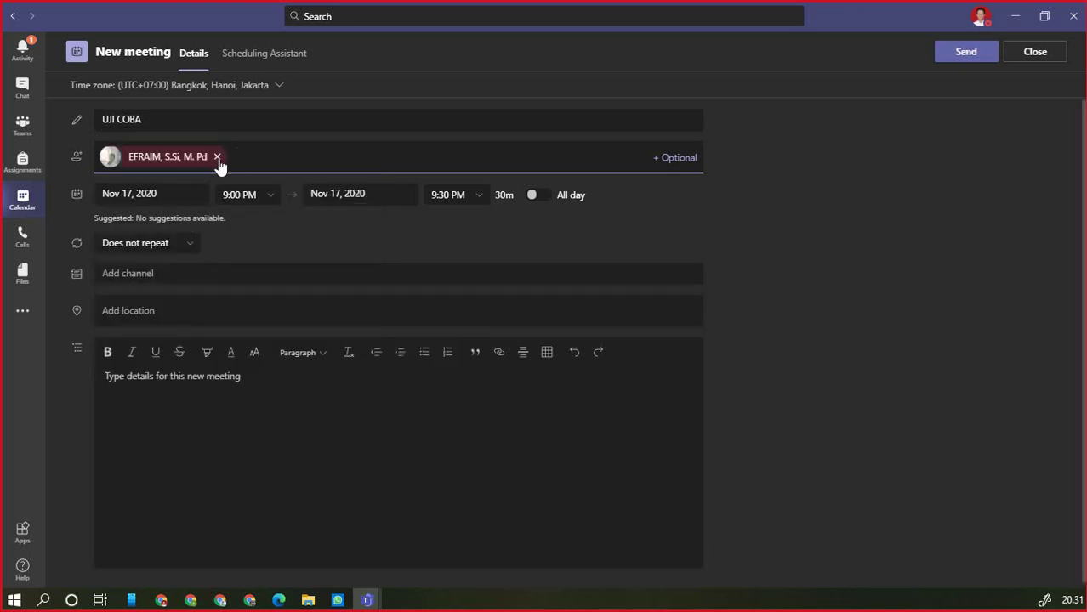
Review the Nov 17 date and time fields, toggling All day on and back off
left_click(160, 193)
left_click(254, 192)
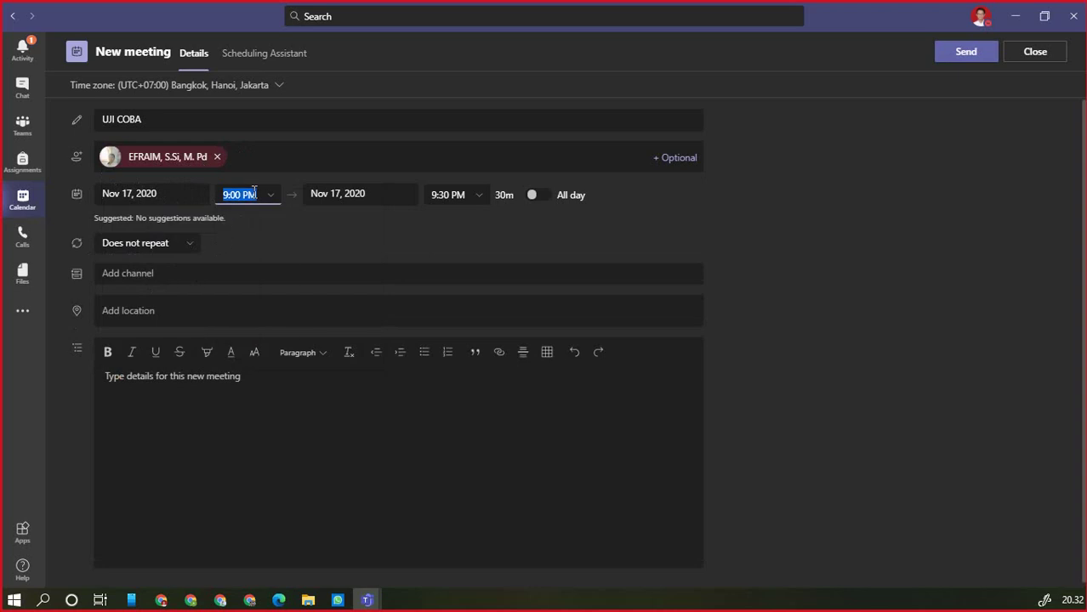
left_click(344, 194)
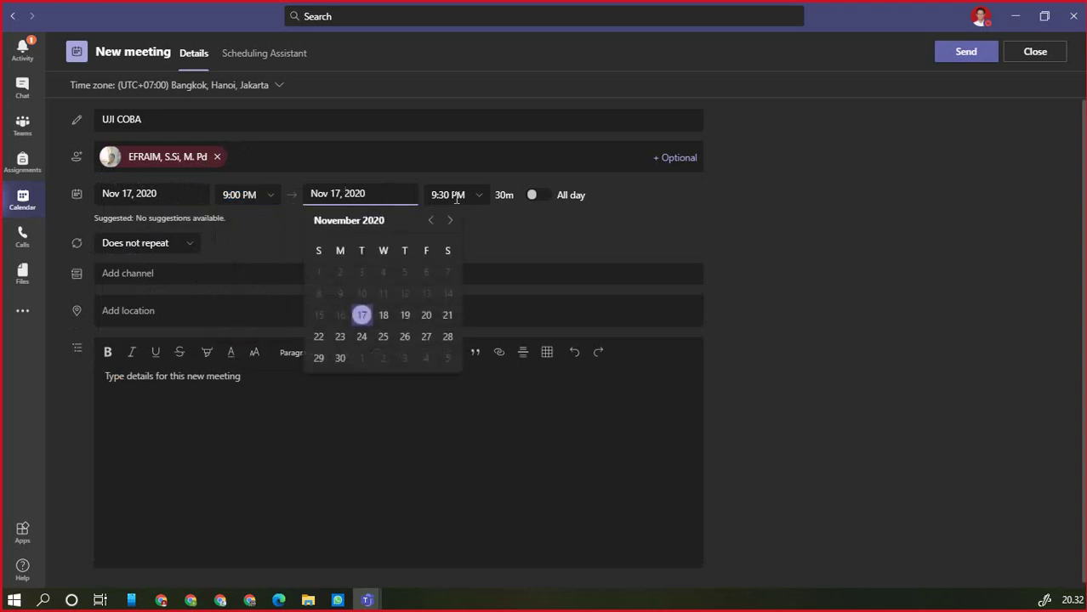
left_click(457, 195)
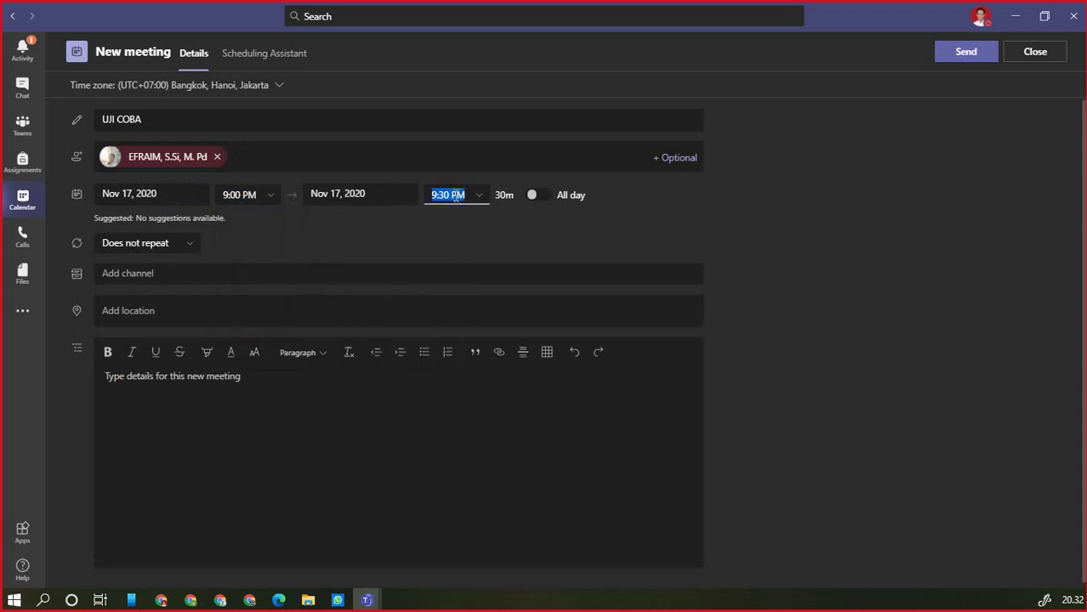
left_click(532, 196)
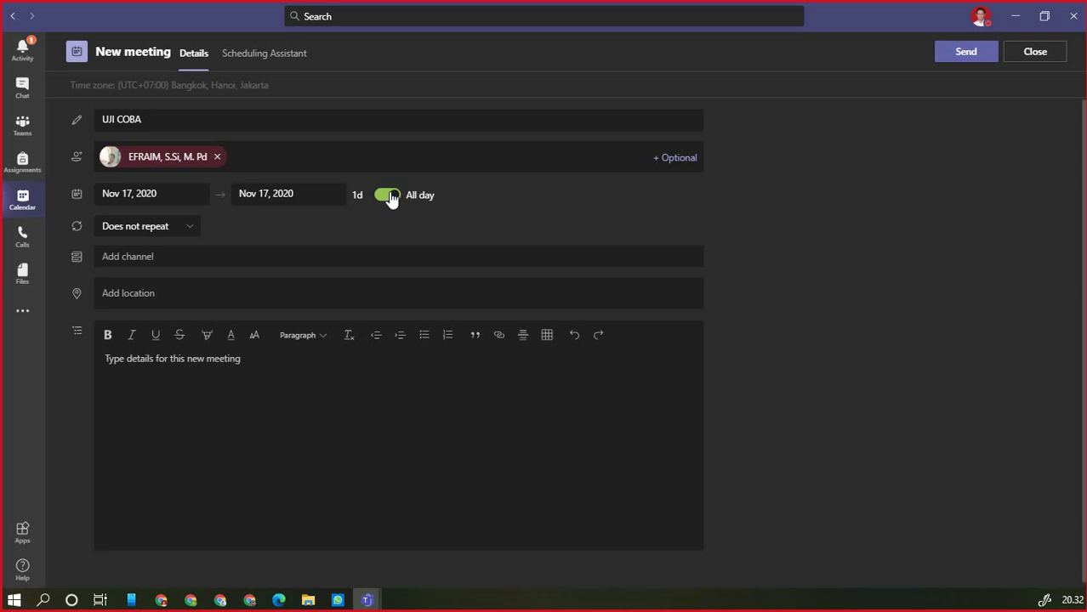
left_click(388, 196)
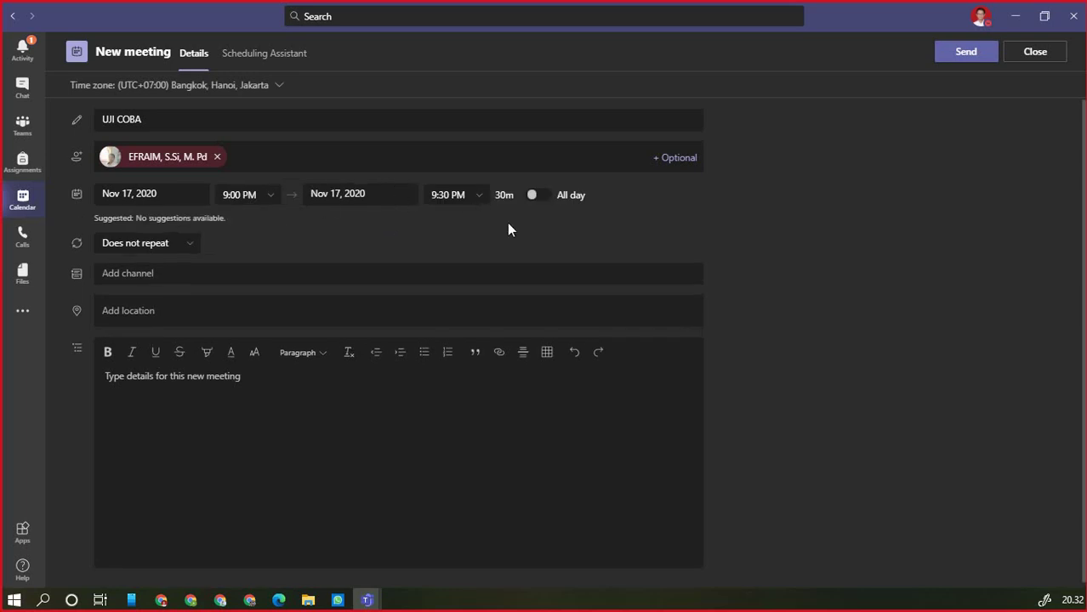
left_click(187, 251)
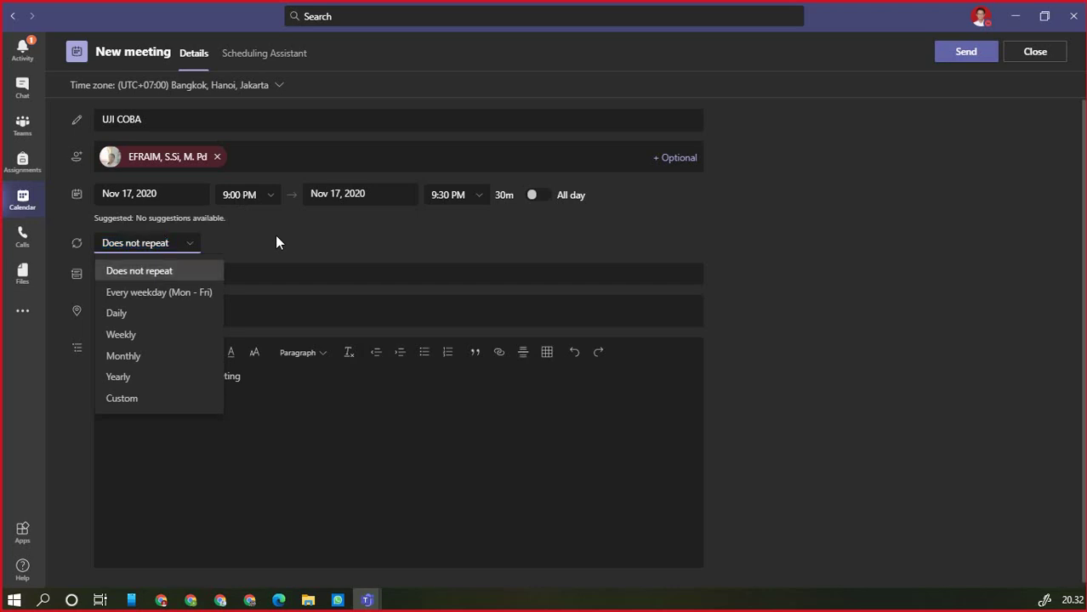
left_click(114, 268)
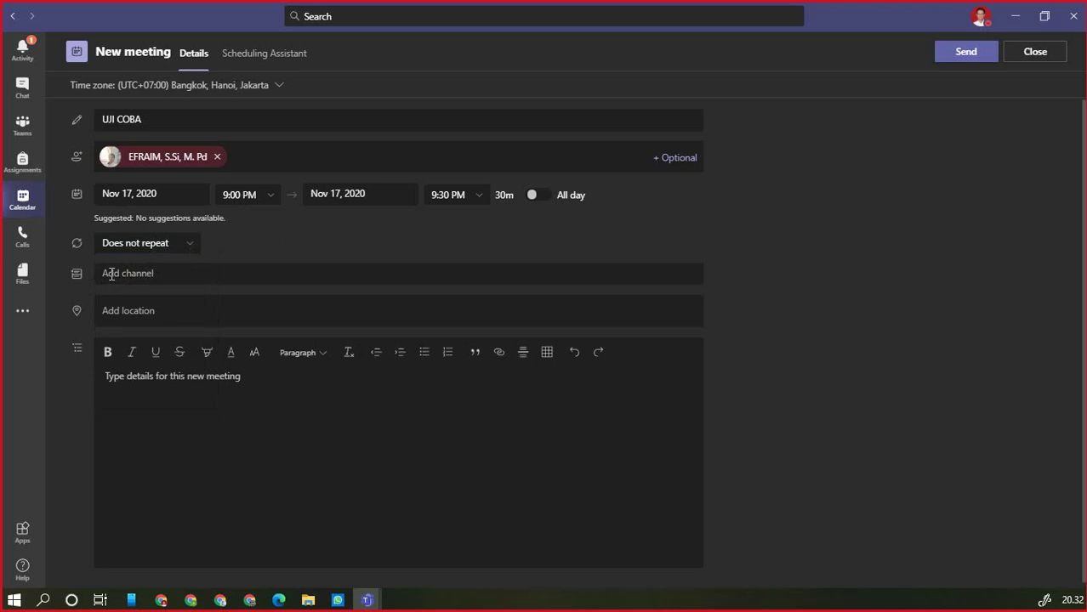
Set the meeting's channel to Portal Office under the HGN 365 team
left_click(111, 274)
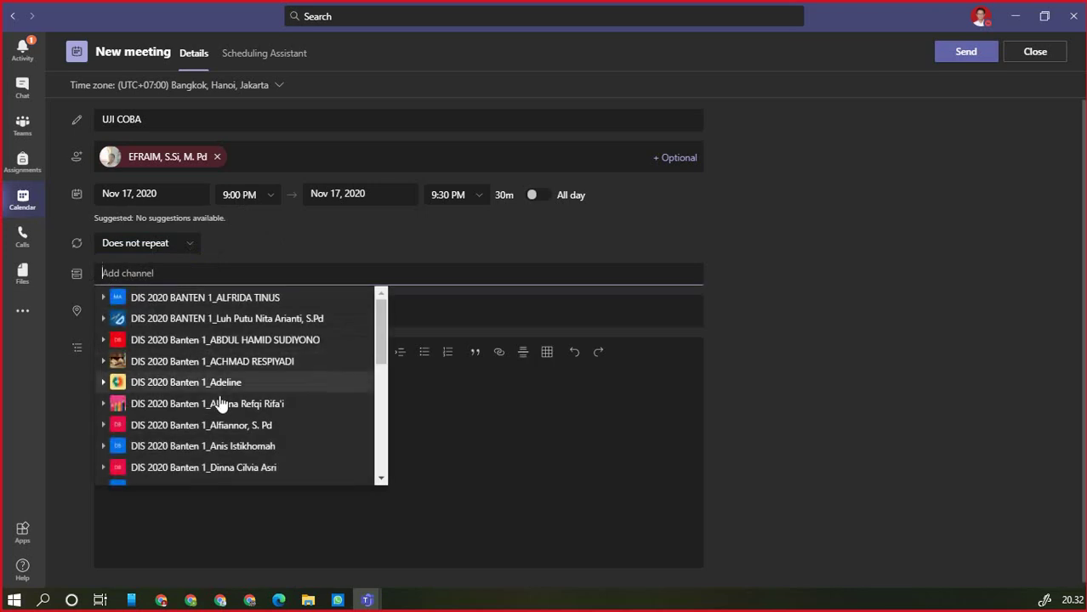
scroll(204, 391, "down", 5)
scroll(213, 404, "down", 1)
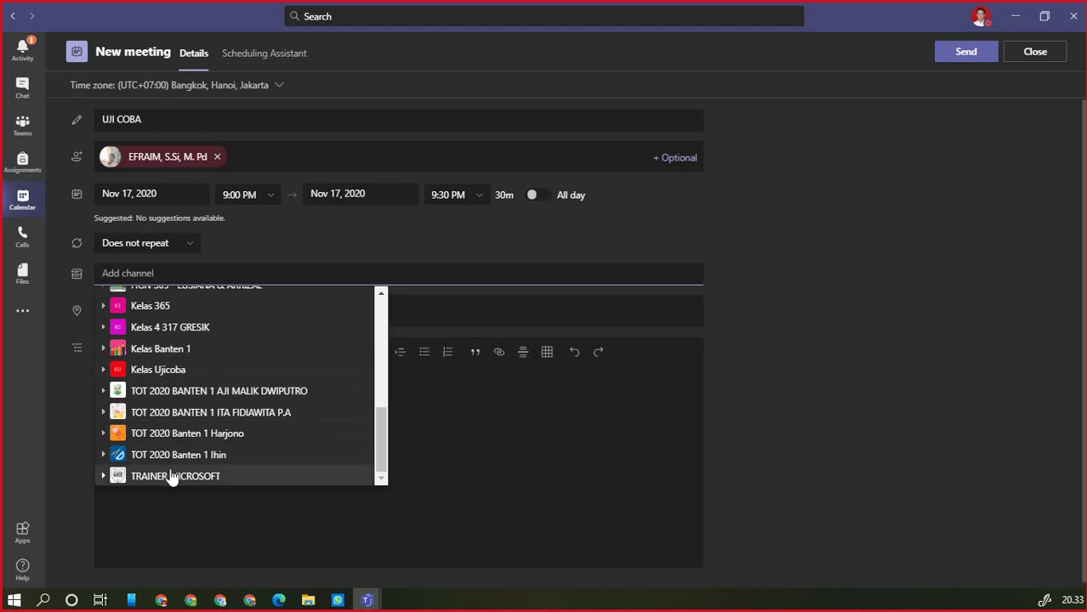
scroll(173, 444, "up", 5)
scroll(173, 439, "up", 3)
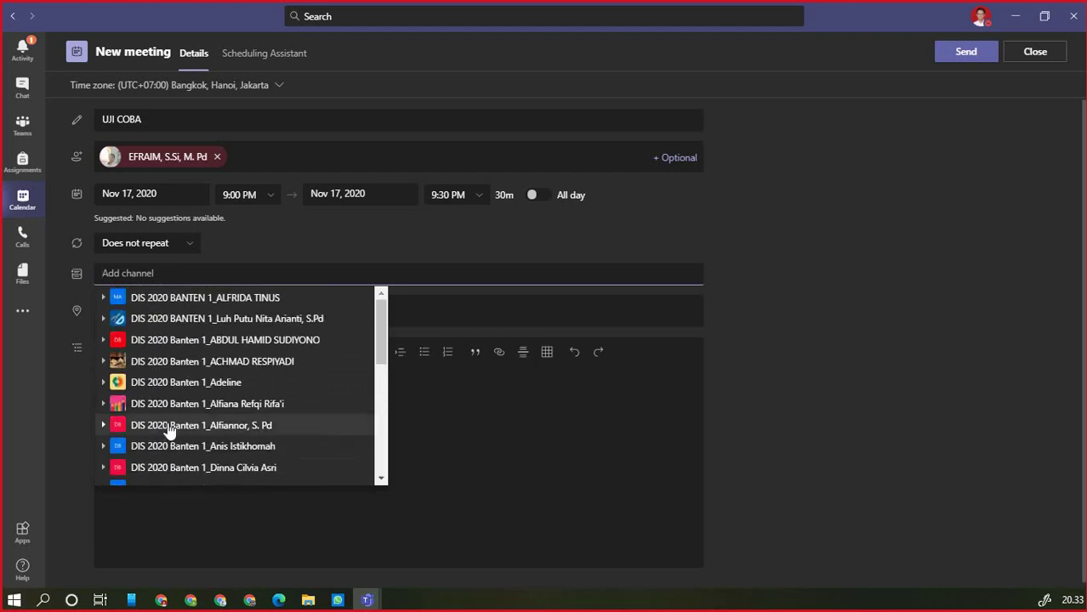
scroll(175, 413, "down", 8)
scroll(174, 374, "up", 2)
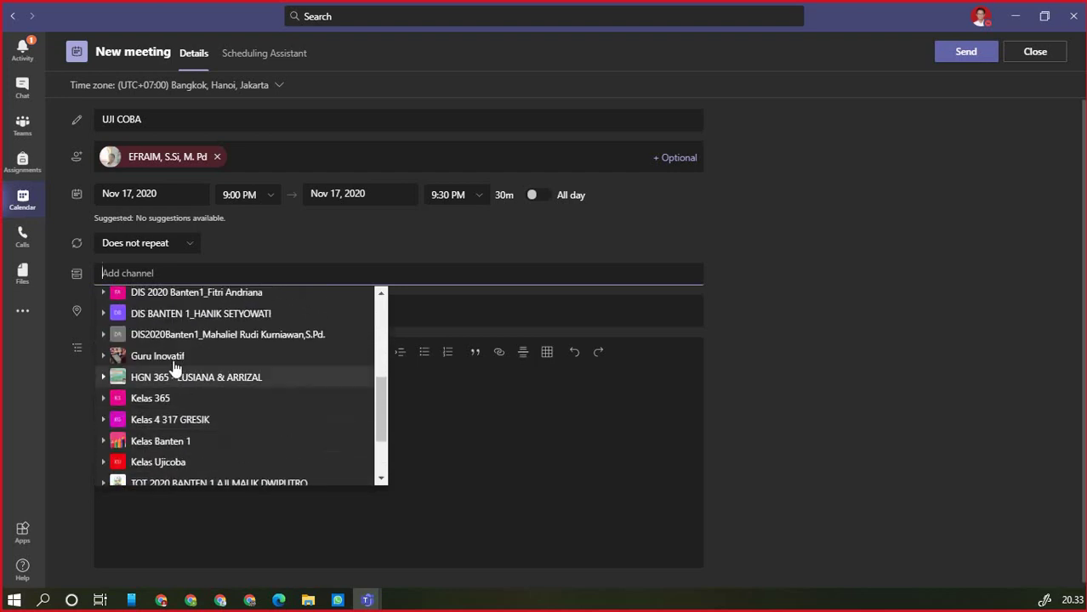
left_click(175, 379)
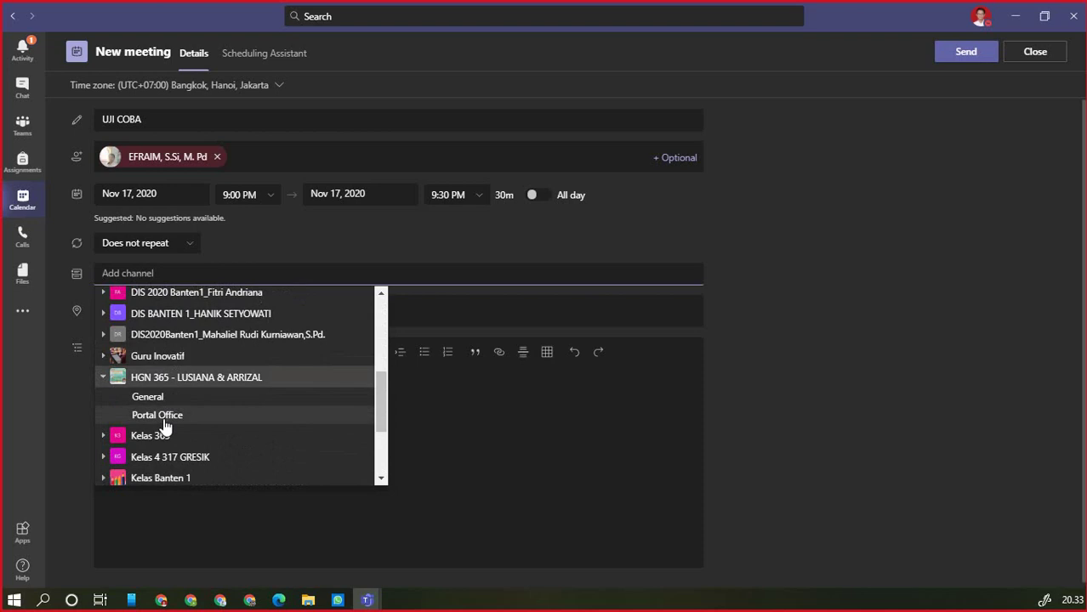
left_click(164, 417)
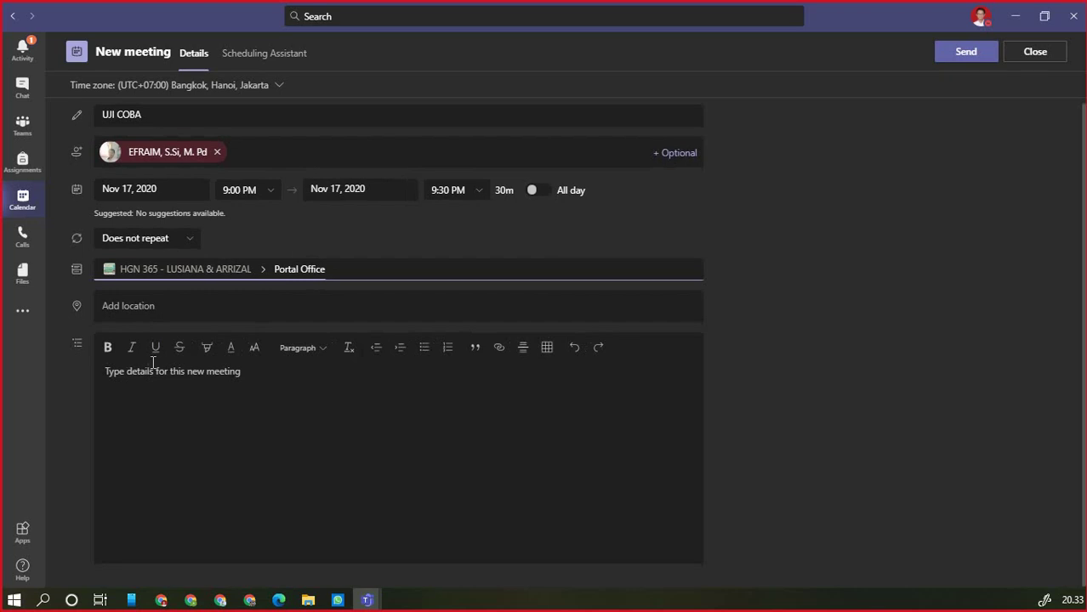
Write 'Materi Meeting Ujicoba' in the meeting details and send the UJI COBA invitation
left_click(133, 306)
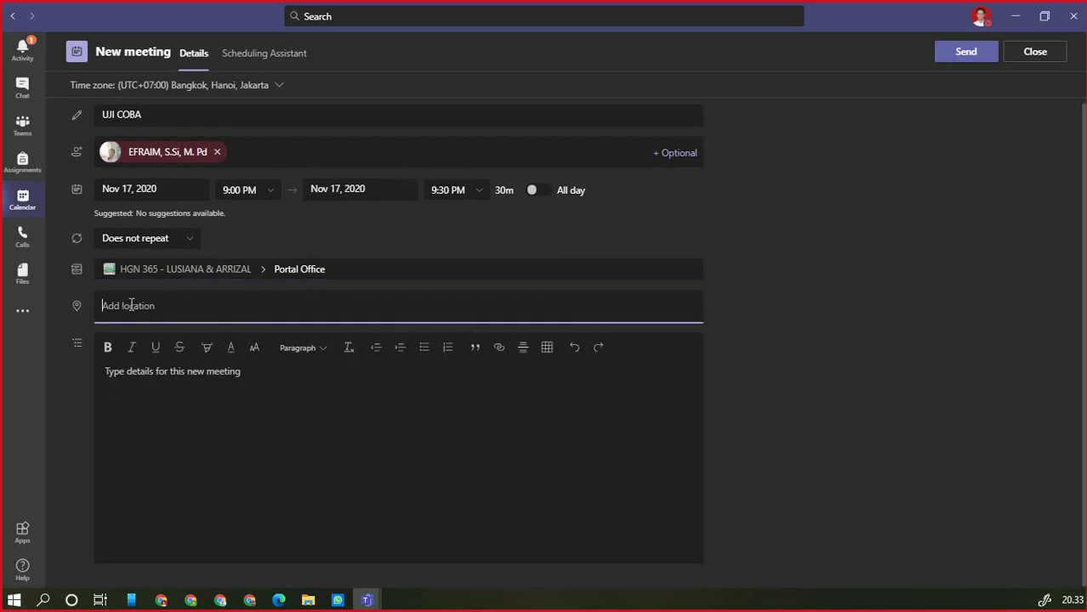
left_click(174, 402)
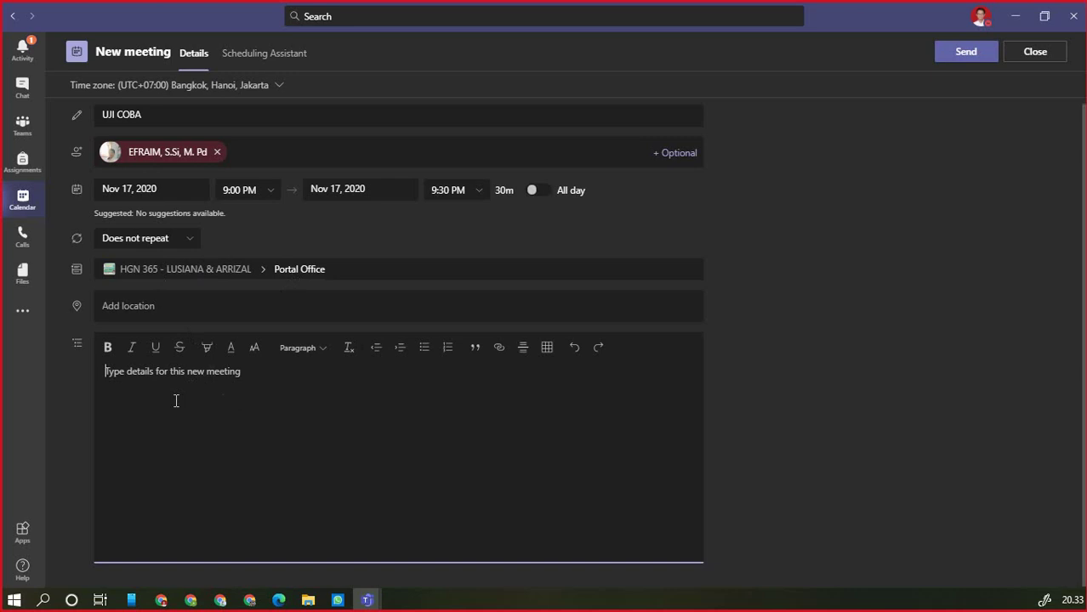
type("Mat")
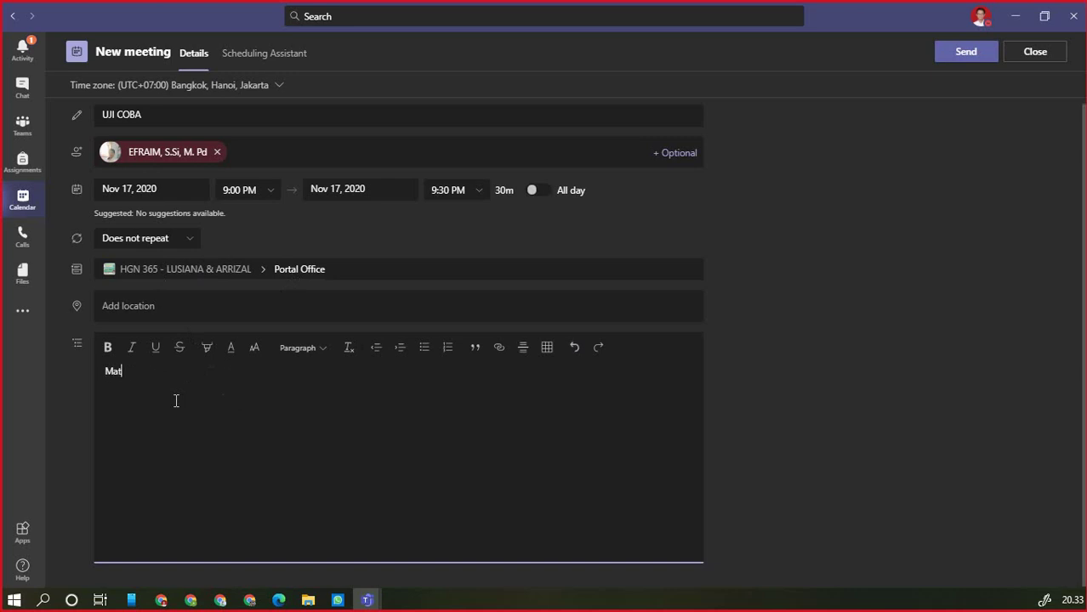
type("eri Meeting Ujicoba")
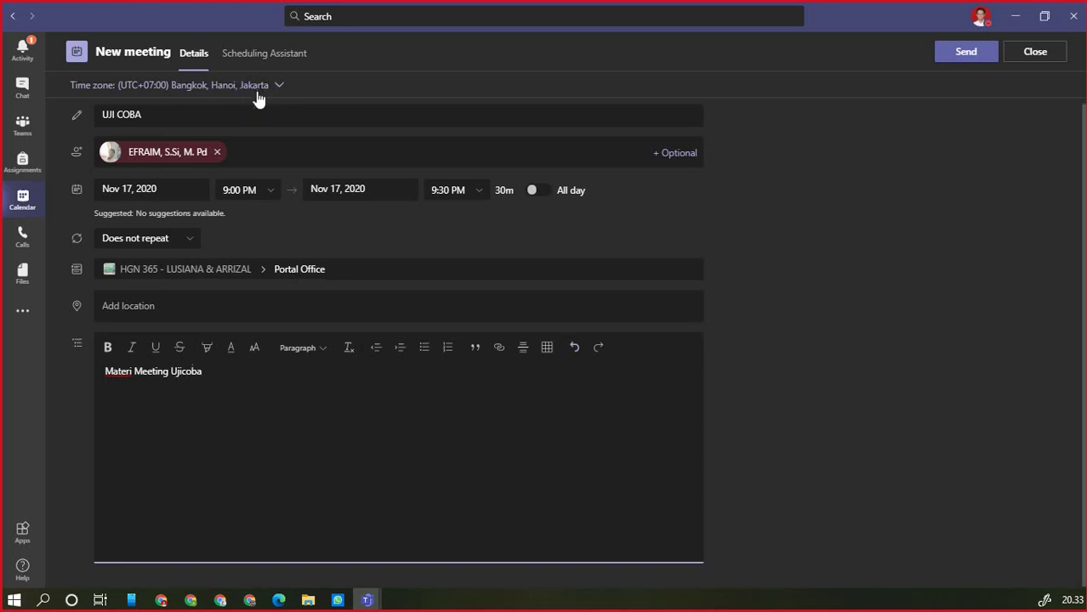
left_click(966, 52)
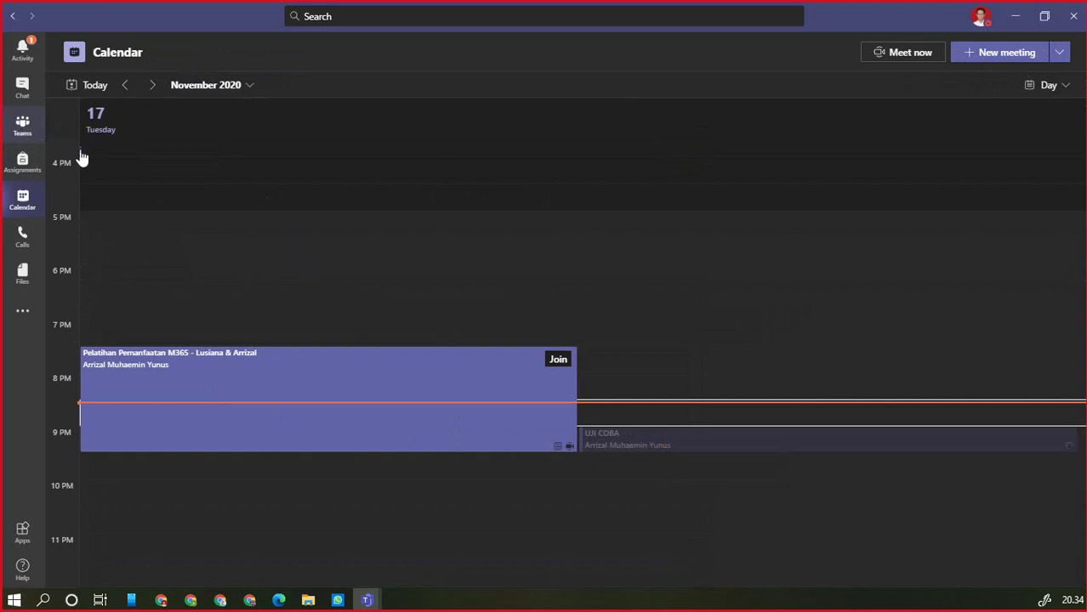
Go to the HGN 365 team in Teams and show the Portal Office channel's posts
left_click(21, 130)
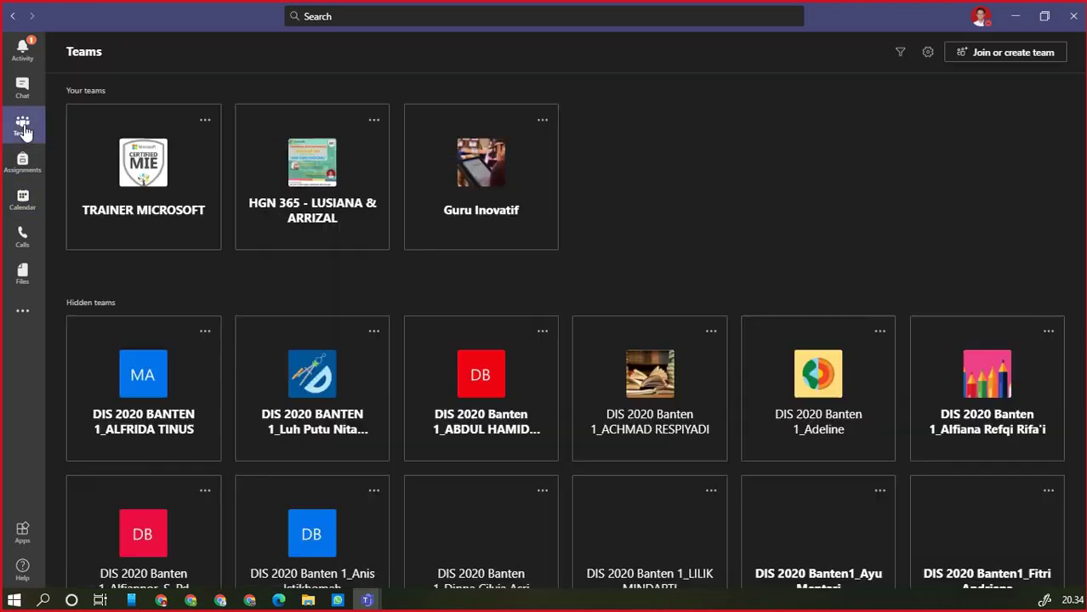
left_click(332, 188)
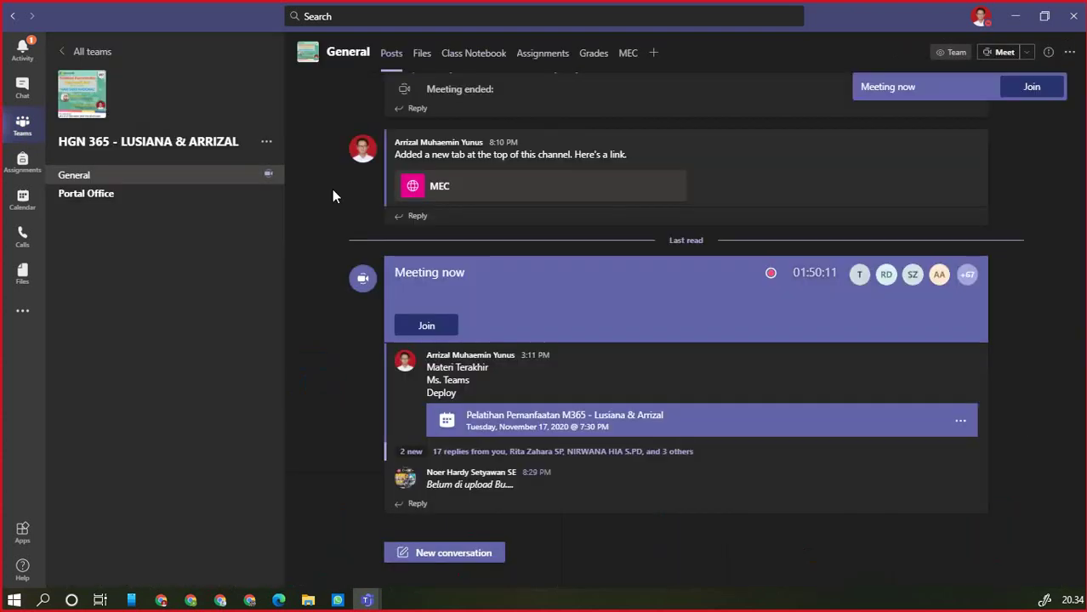
left_click(112, 197)
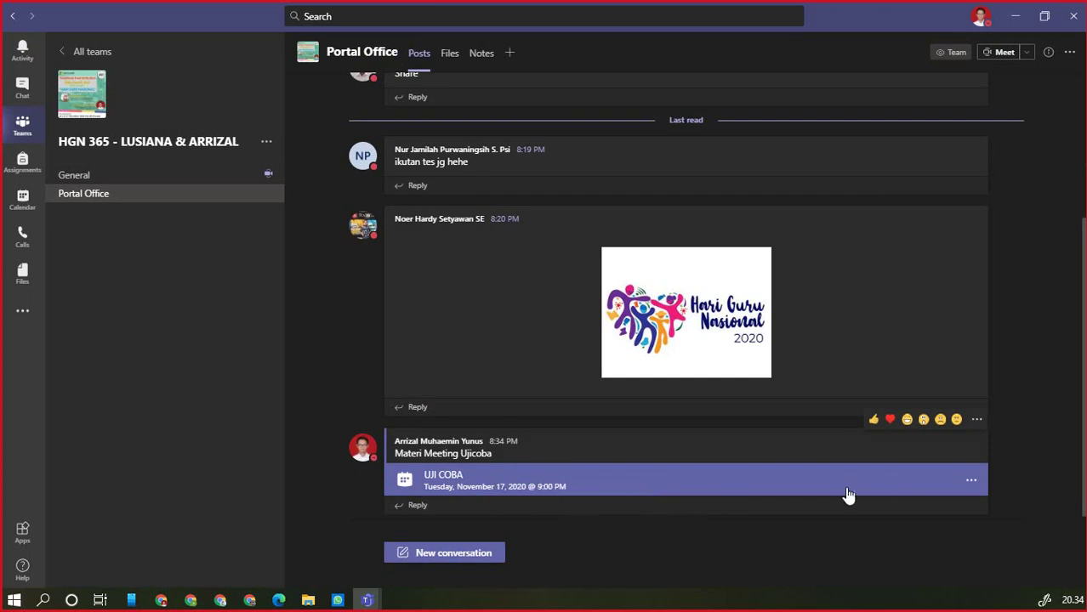
Copy the join-meeting link and paste it on the empty line below 'Materi Meeting Ujicoba'
left_click(510, 484)
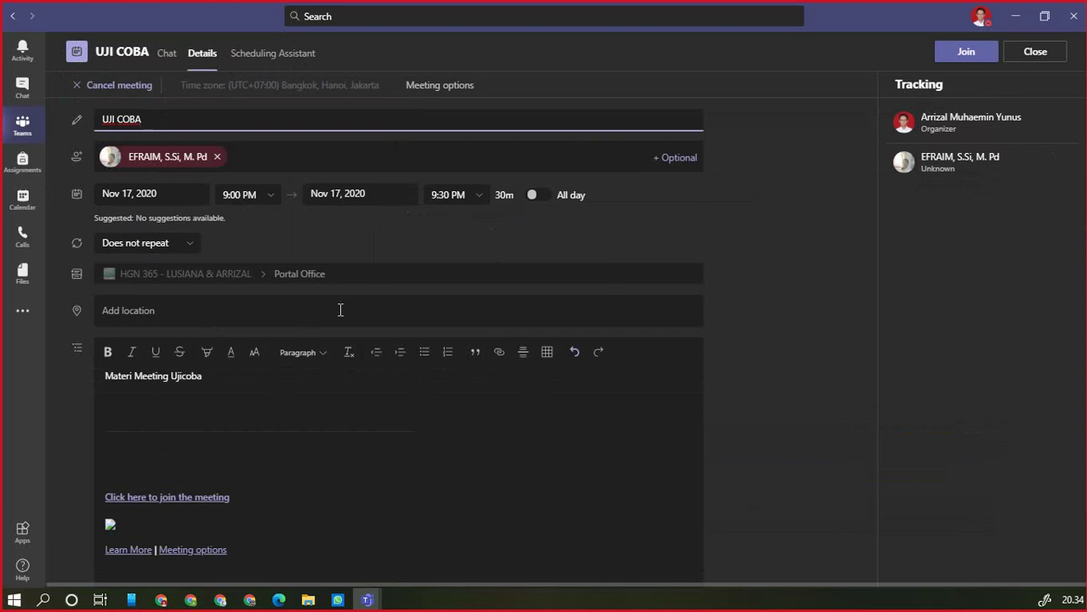
scroll(289, 392, "down", 1)
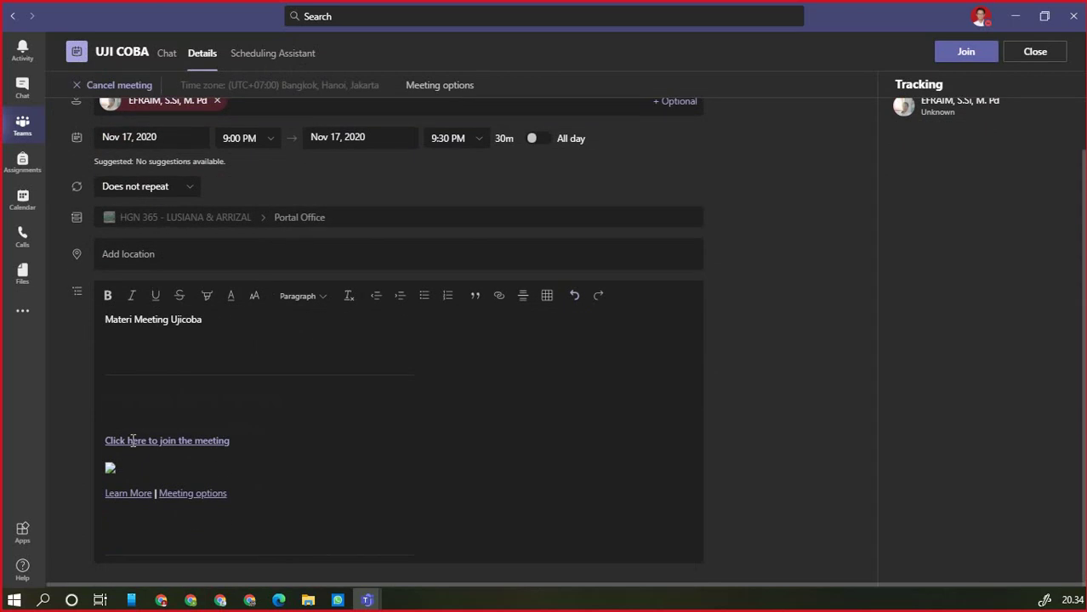
right_click(133, 441)
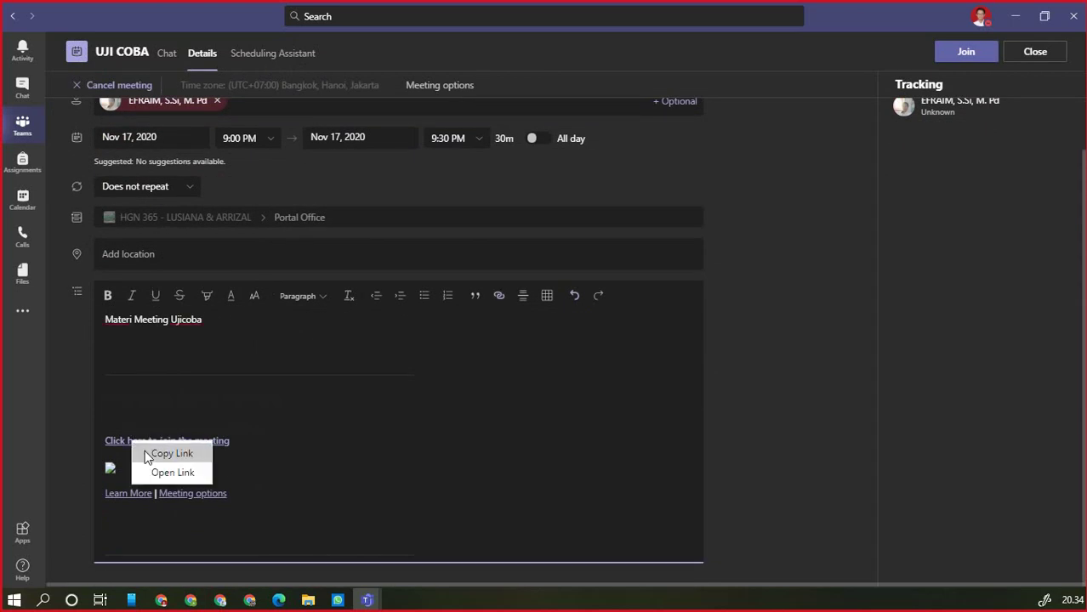
left_click(169, 453)
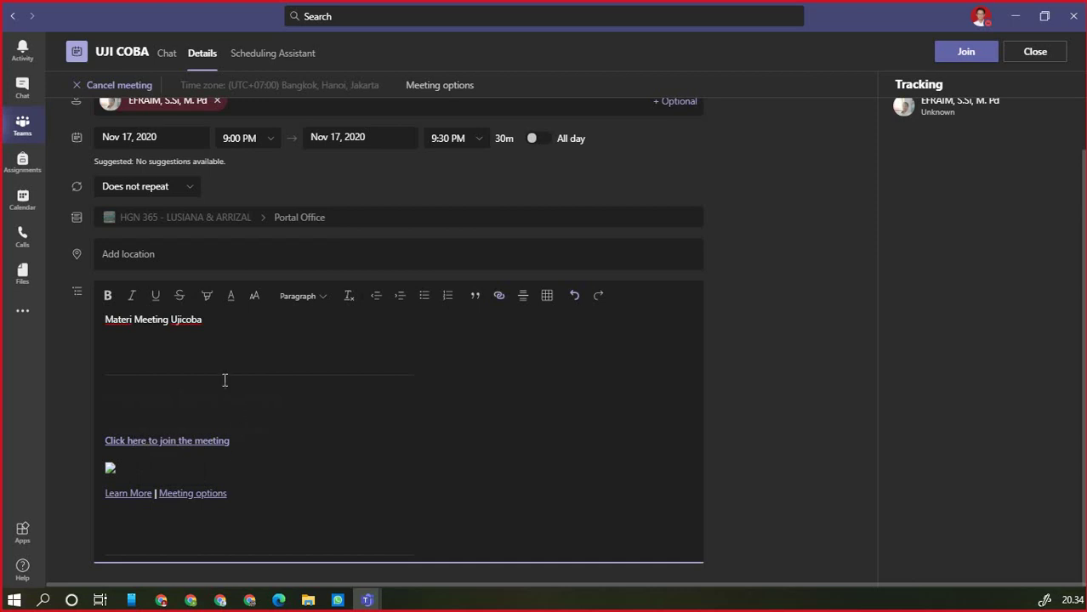
left_click(212, 353)
key("ctrl+v")
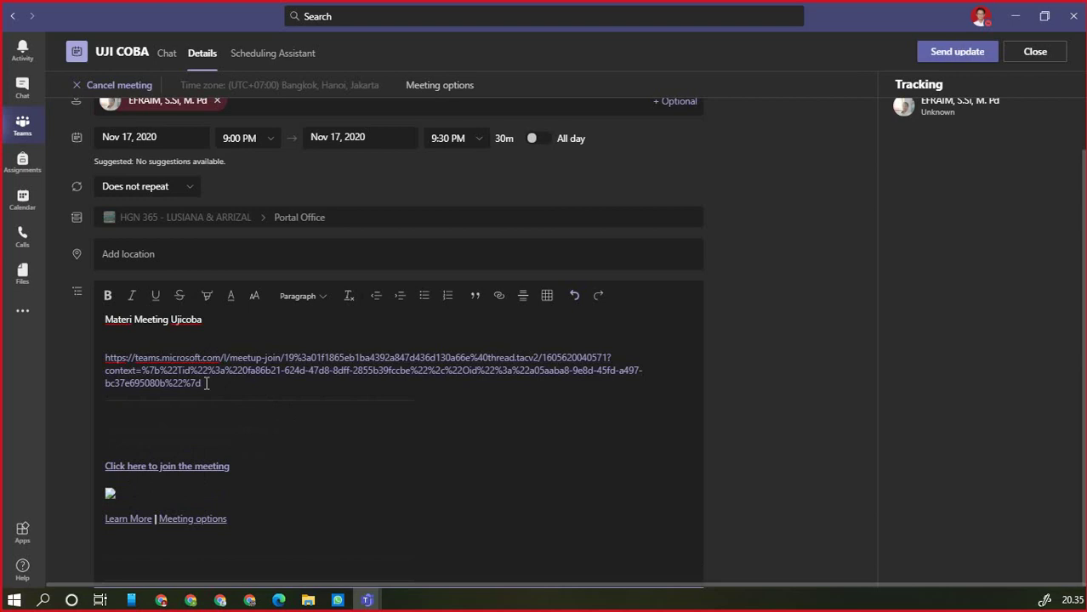
Copy the 'Click here to join the meeting' link a second time
scroll(255, 408, "up", 1)
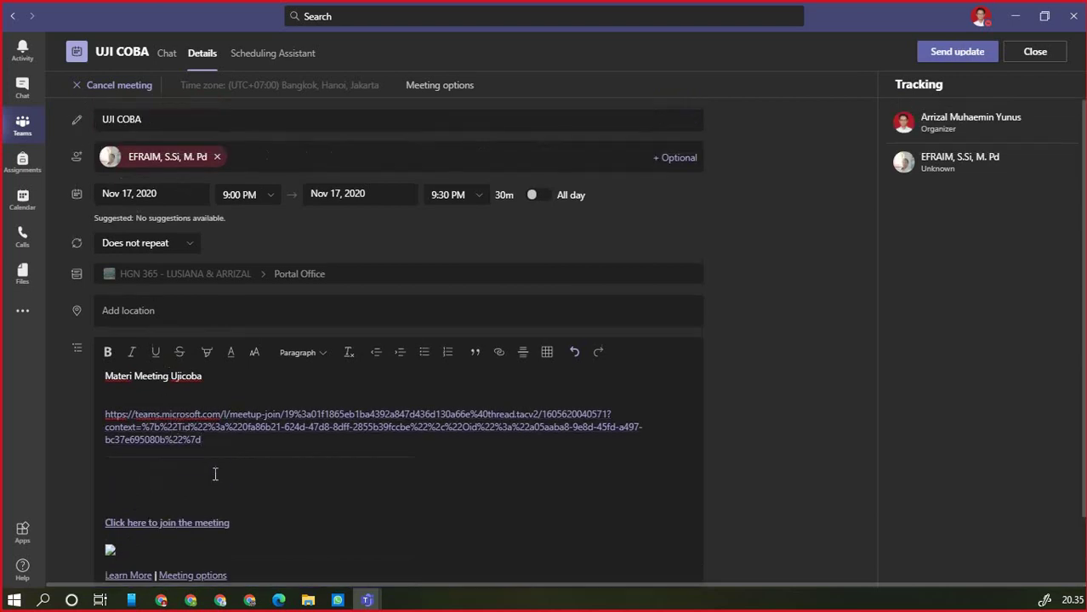
scroll(221, 491, "down", 1)
right_click(154, 442)
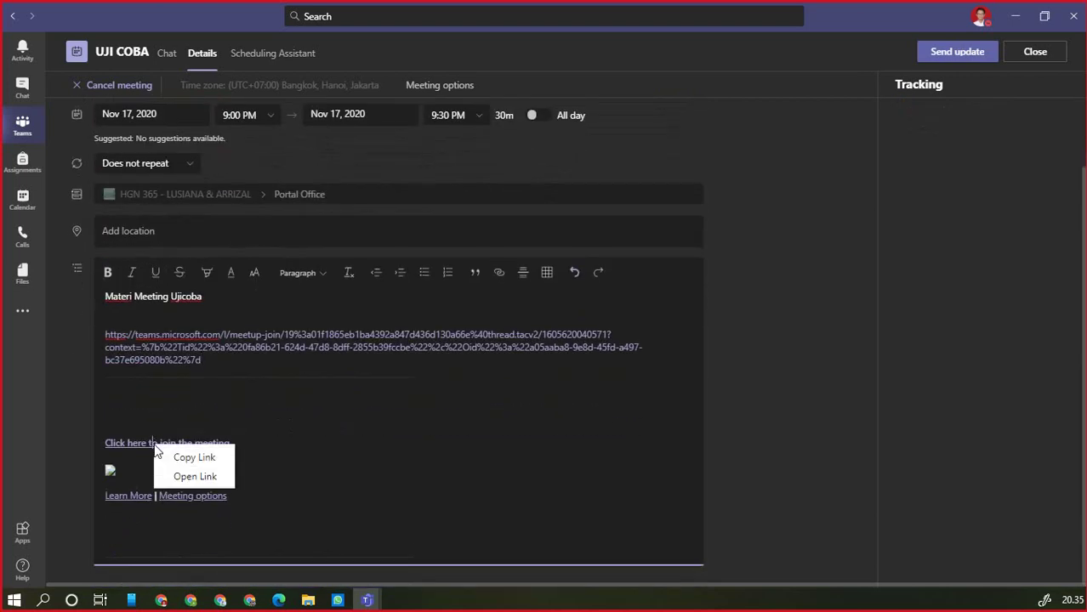
left_click(183, 457)
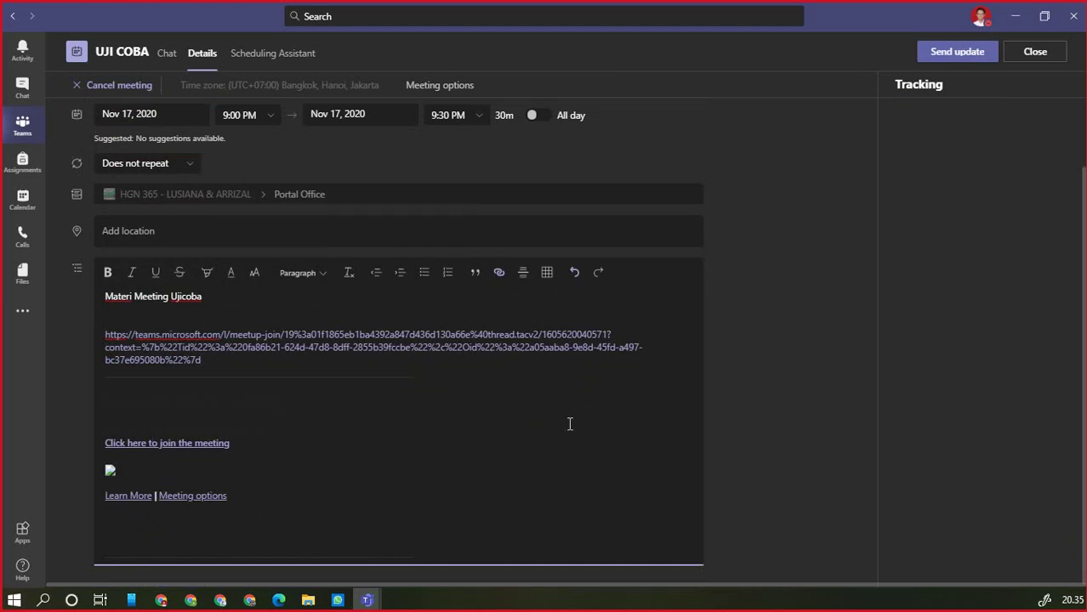
scroll(281, 328, "up", 3)
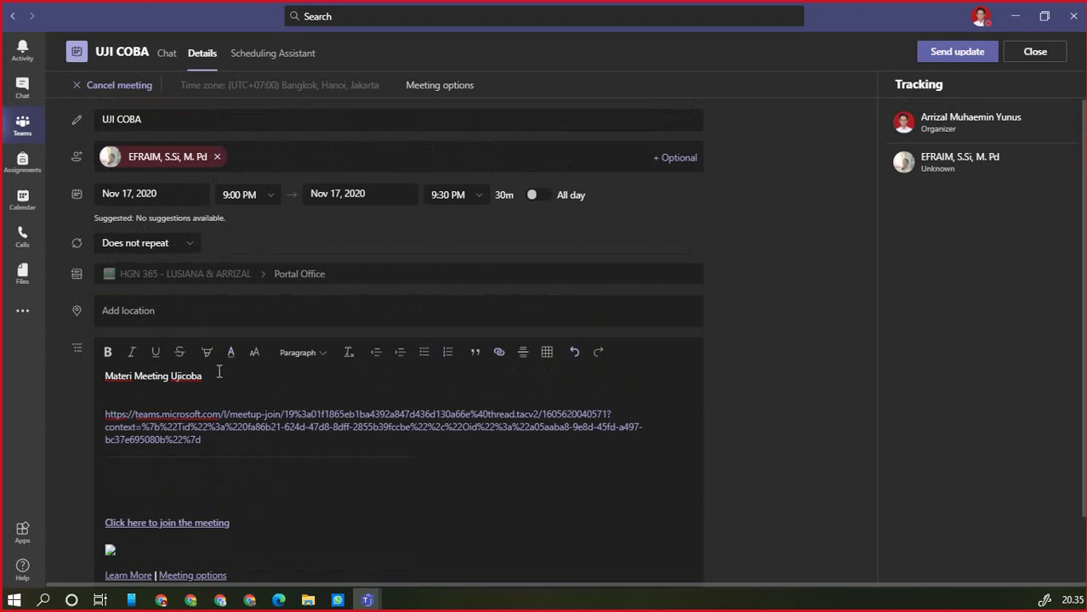
Format the 'Materi Meeting Ujicoba' line as a bold Heading 1
left_click(139, 387)
left_click(214, 377)
triple_click(214, 377)
left_click(307, 352)
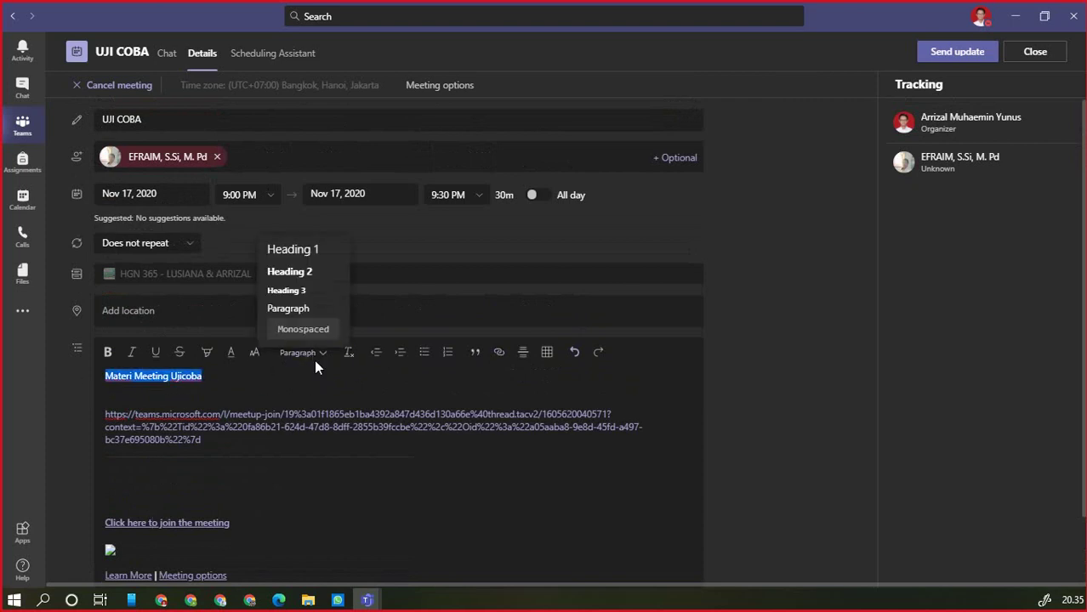
left_click(319, 251)
left_click(245, 378)
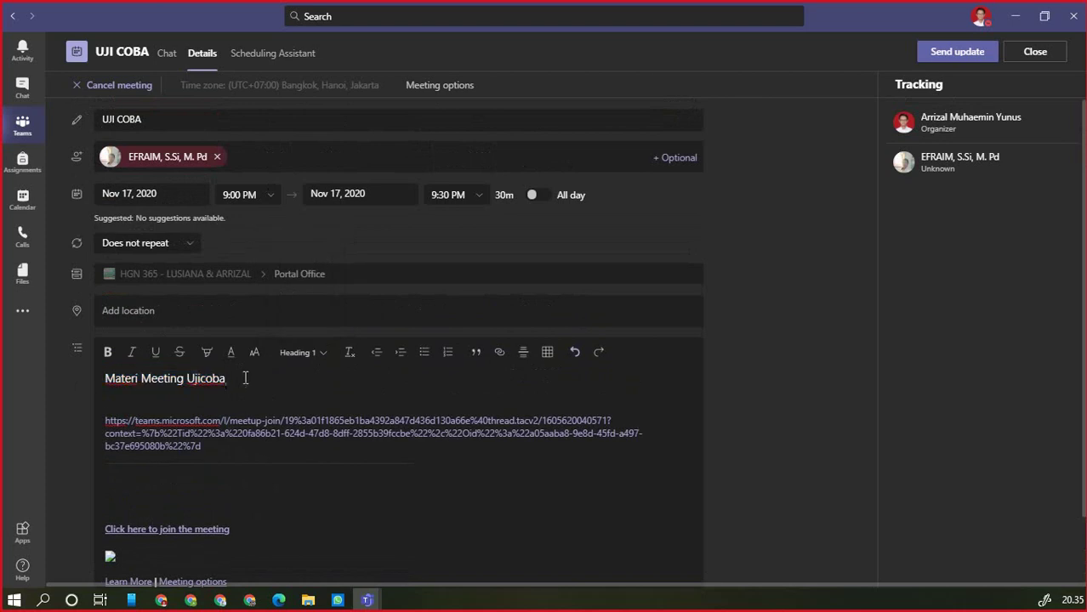
left_click_drag(244, 378, 109, 375)
left_click(108, 352)
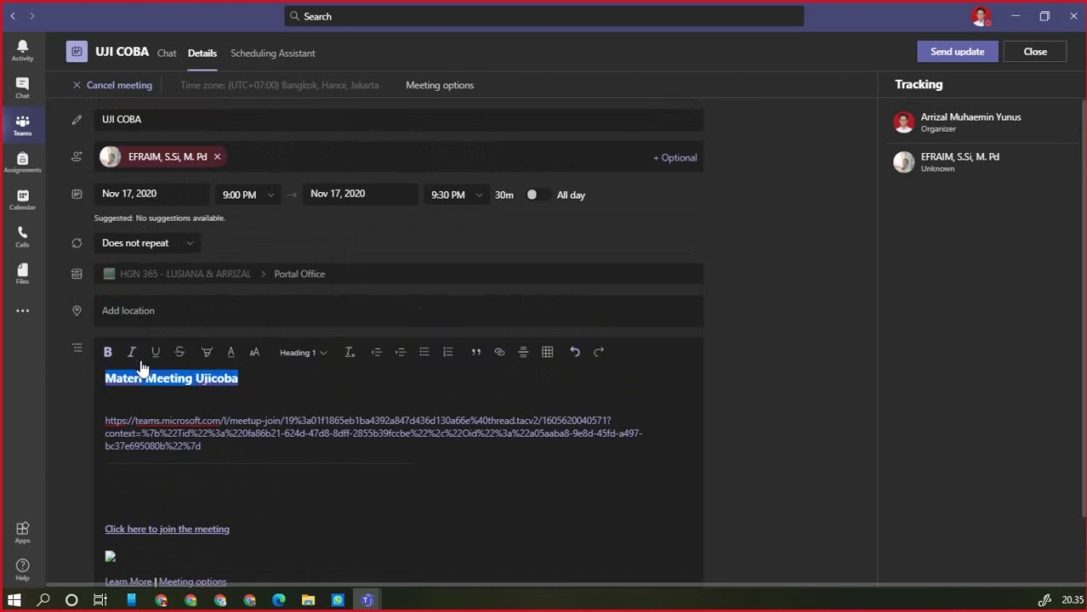
left_click(258, 377)
key("Return")
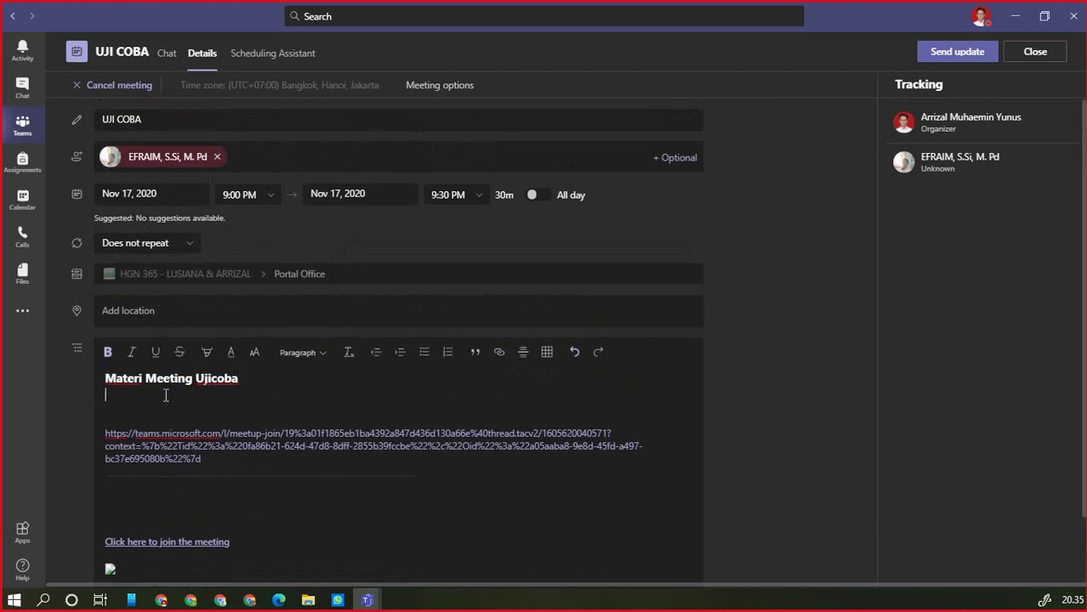
left_click(497, 358)
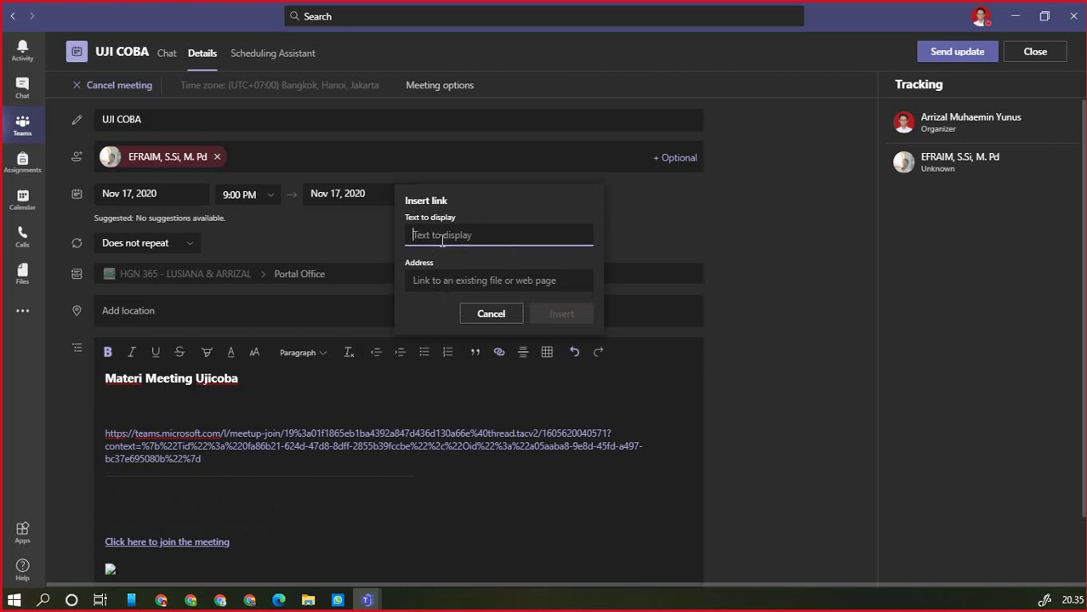
type("poe")
type("tal")
key("Tab")
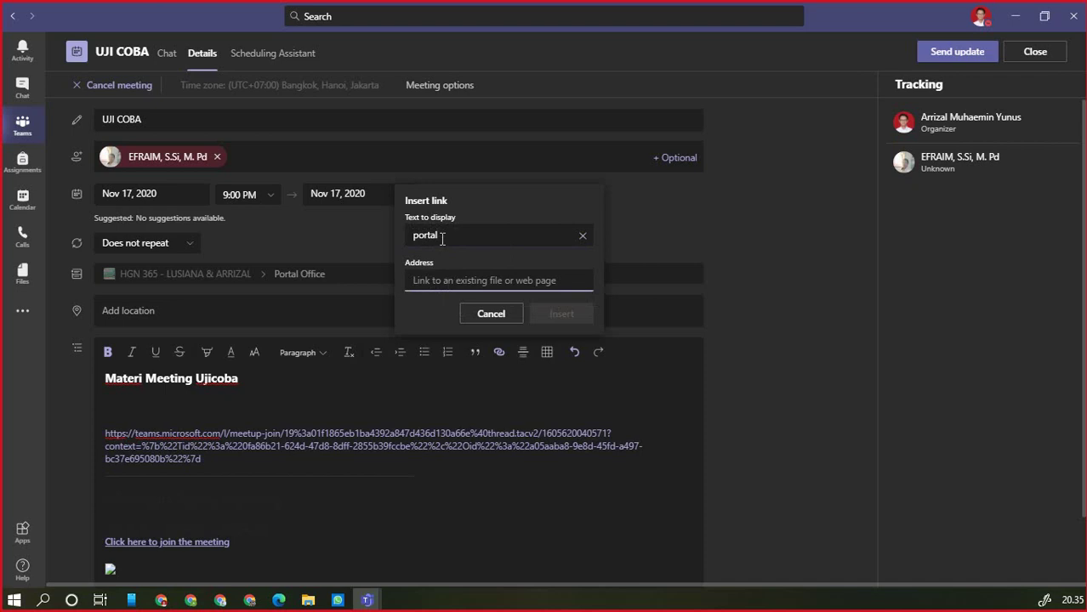
type("https")
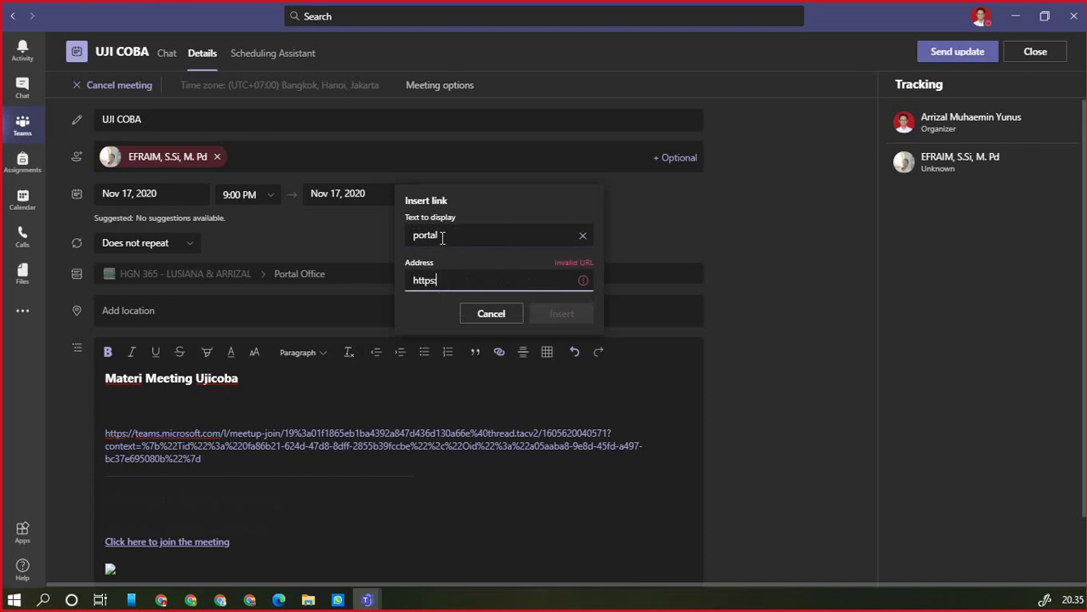
type("://portal.office.com/")
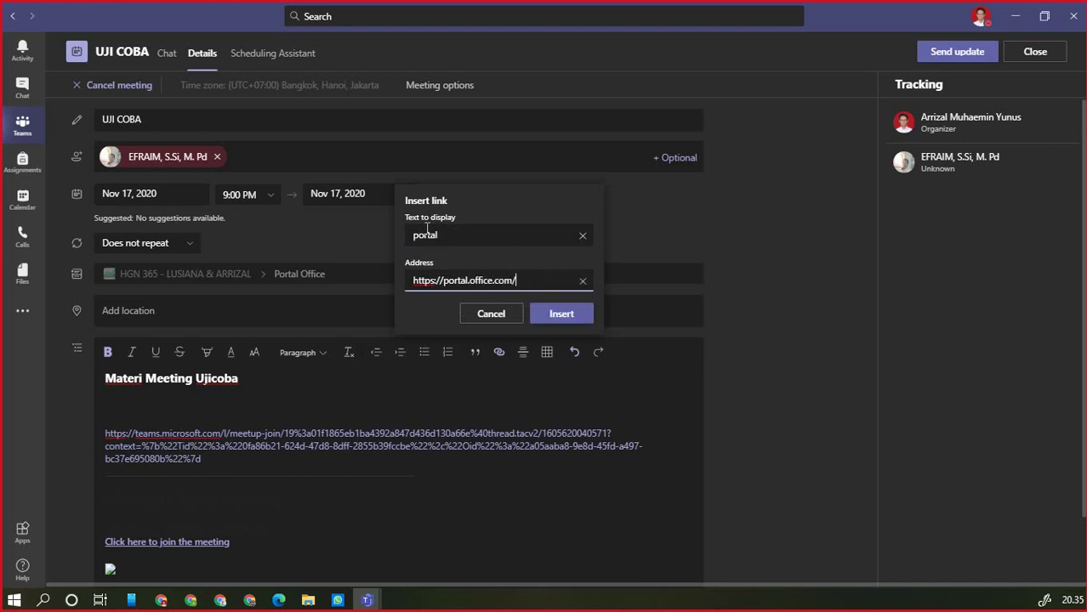
left_click(565, 316)
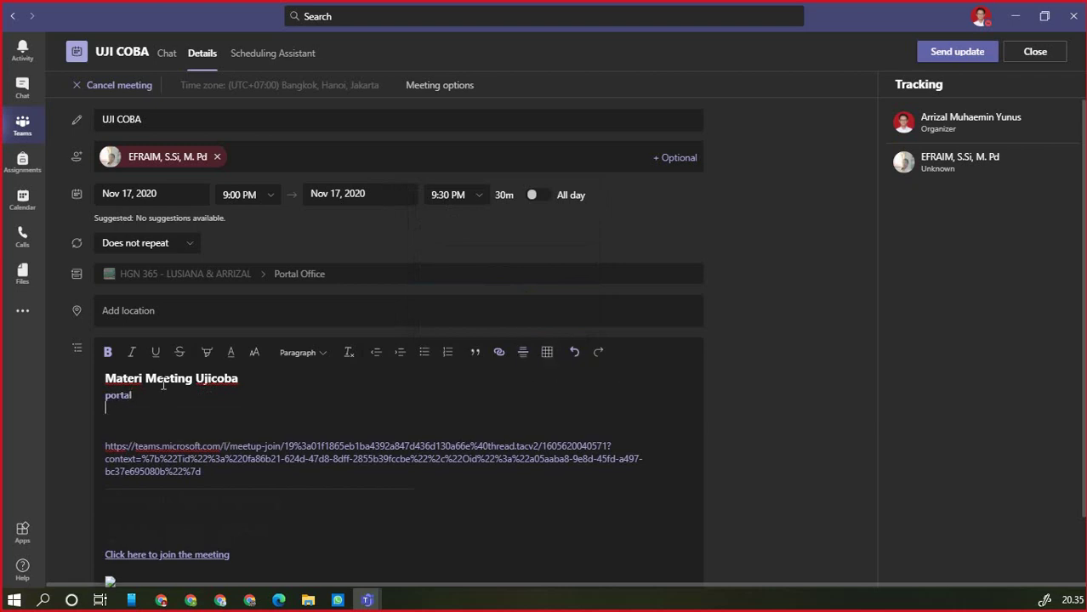
scroll(929, 79, "down", 1)
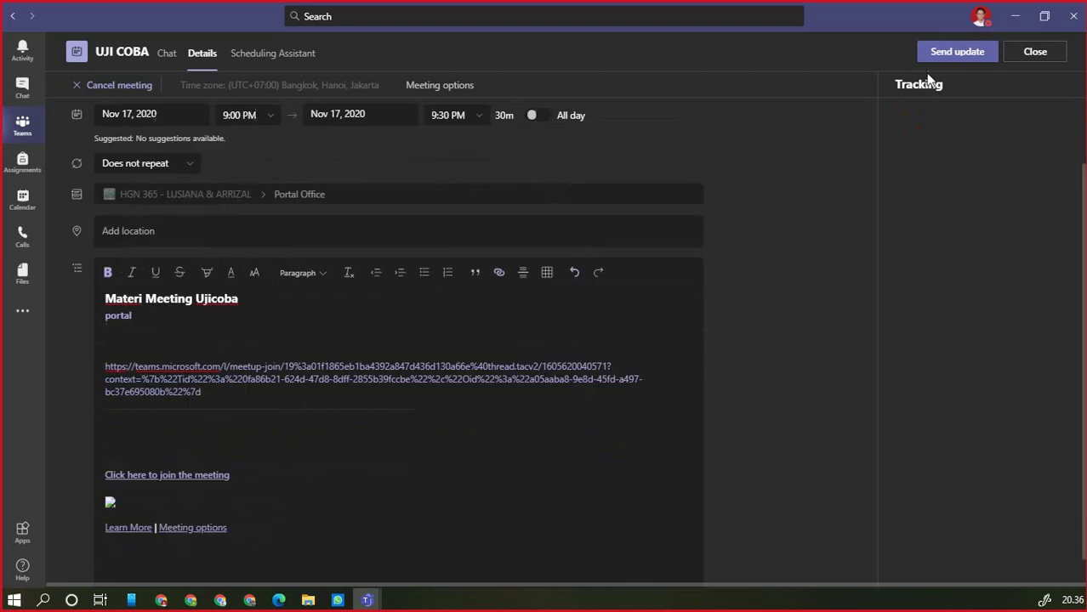
Send the updated UJI COBA meeting and view its post in the Portal Office channel
left_click(970, 58)
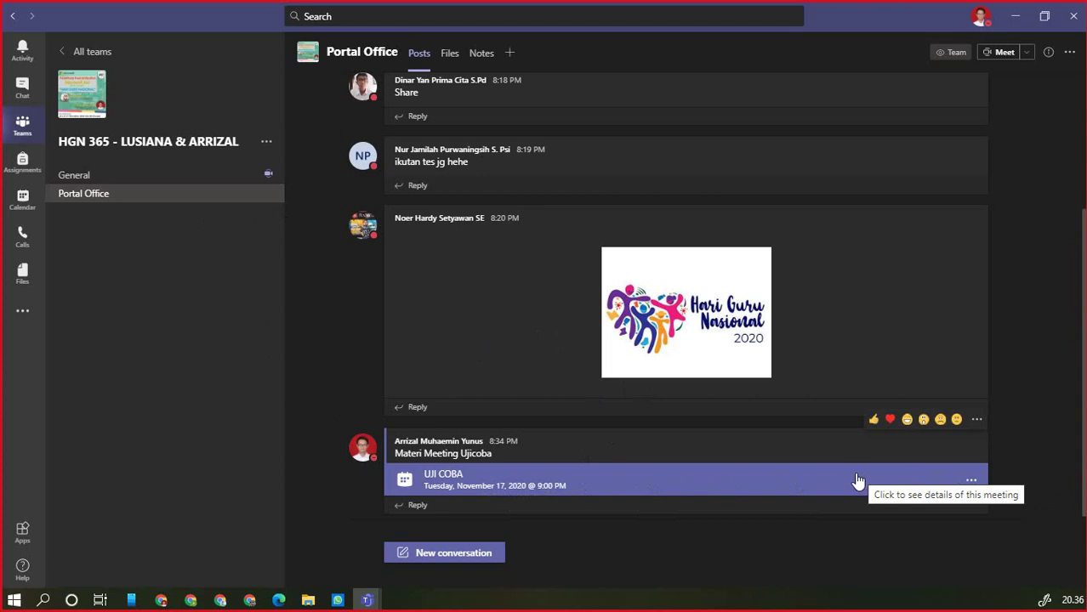
scroll(506, 337, "up", 3)
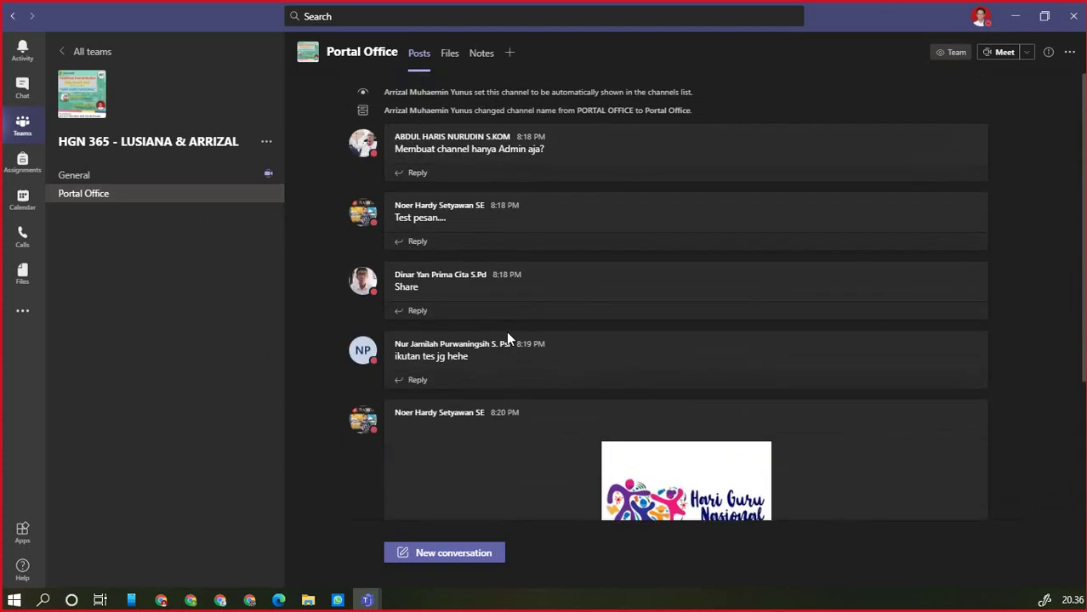
Browse the General channel's earlier posts, then go to the empty Calls speed dial page
left_click(181, 180)
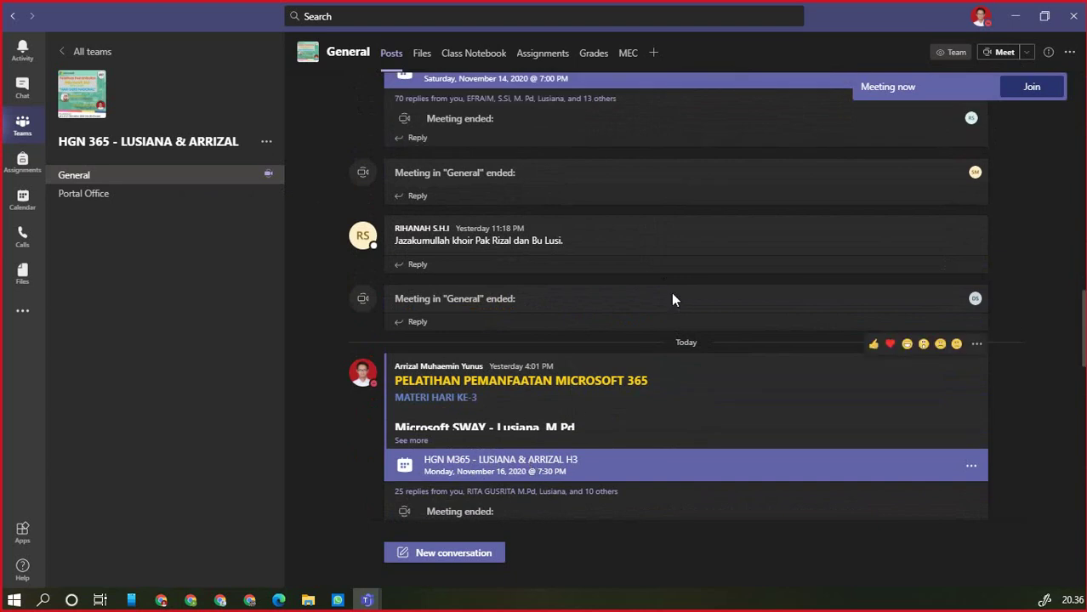
scroll(671, 292, "up", 5)
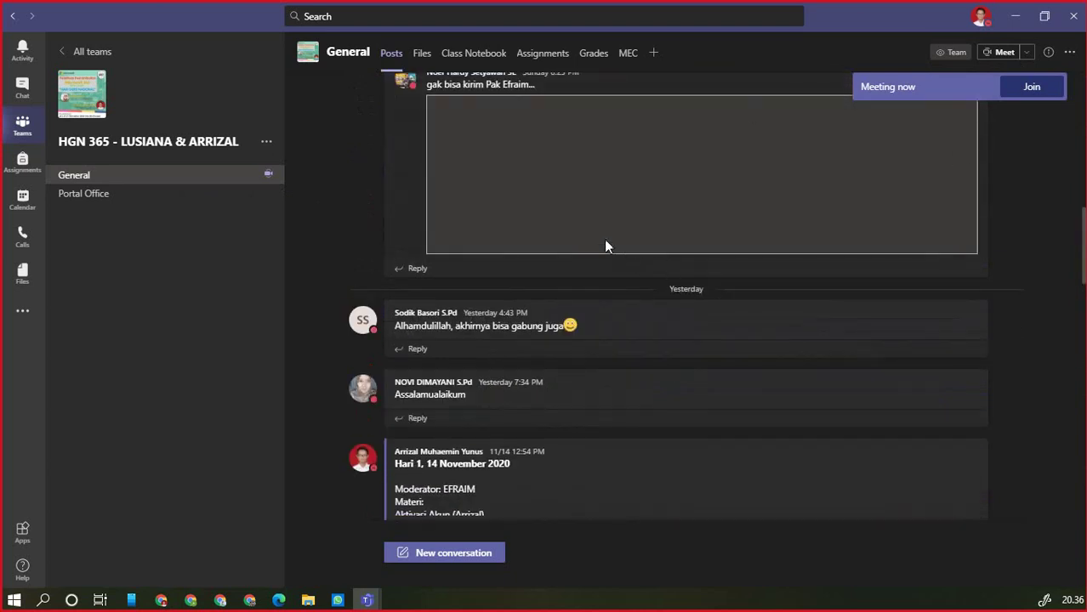
scroll(605, 246, "up", 2)
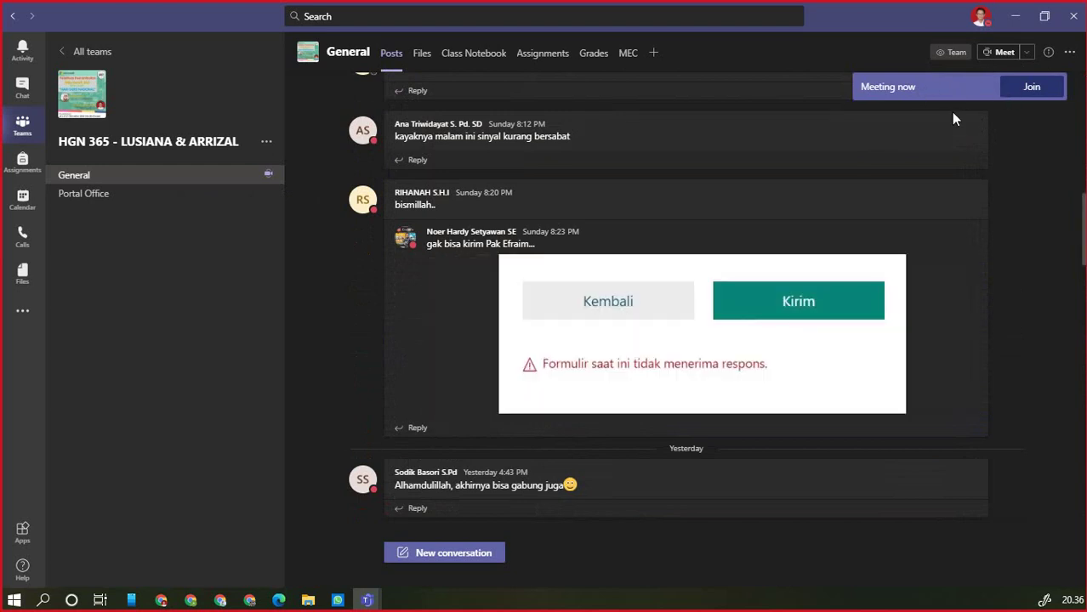
scroll(820, 231, "up", 4)
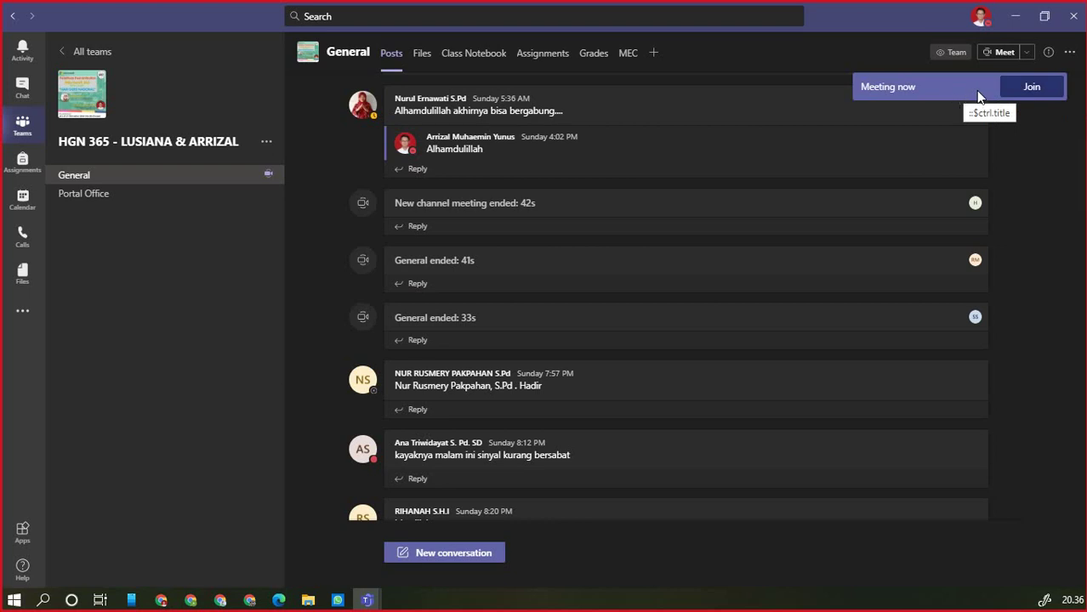
scroll(747, 276, "up", 5)
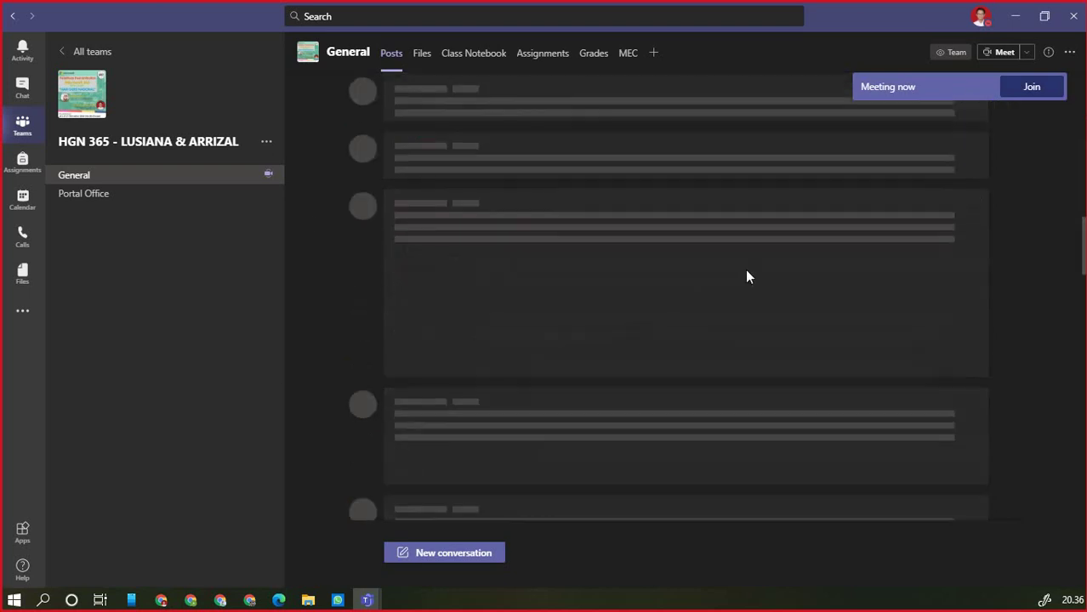
left_click(27, 241)
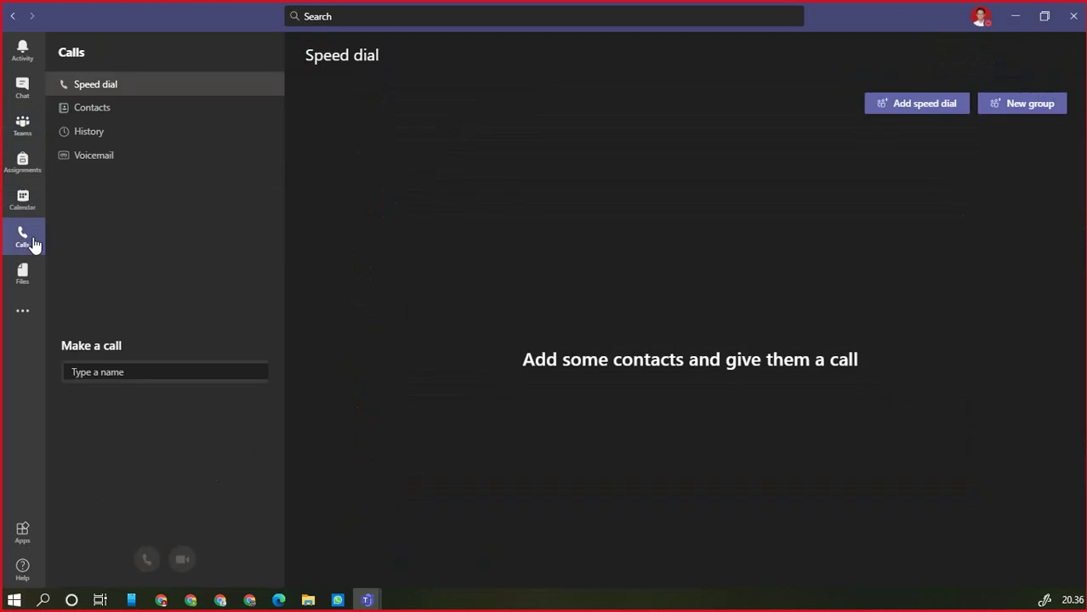
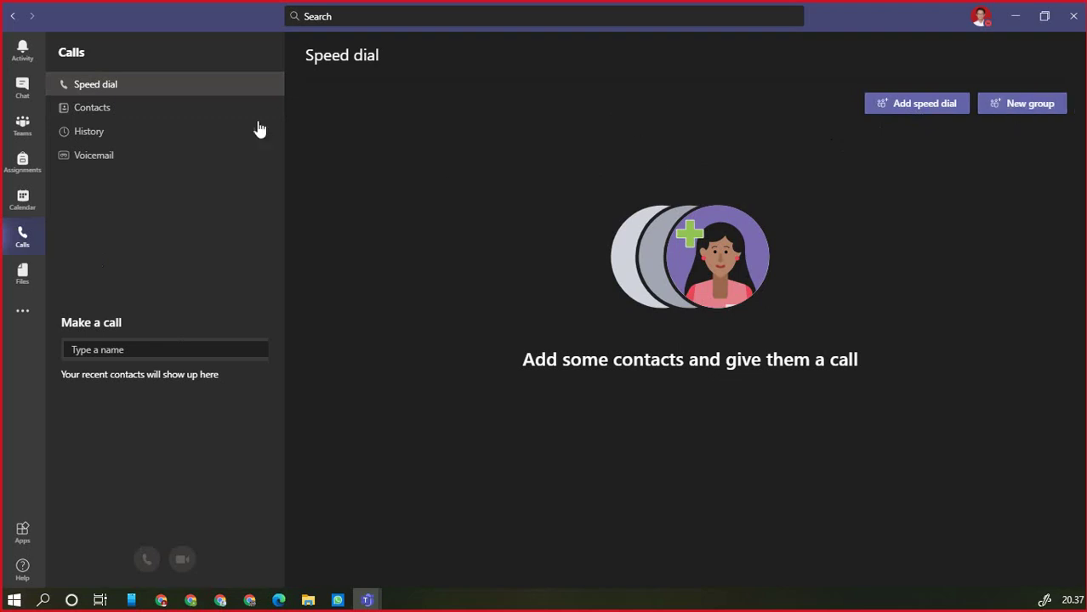
Show the Files Recent list of Word, Excel, PowerPoint and OneNote files and scroll through it
left_click(29, 280)
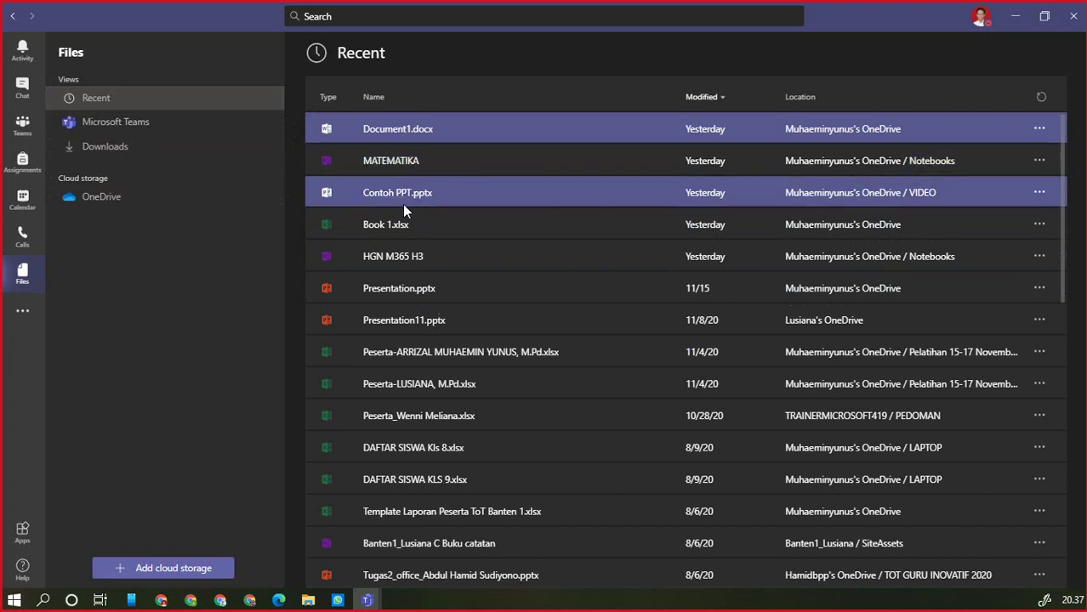
scroll(496, 409, "down", 1)
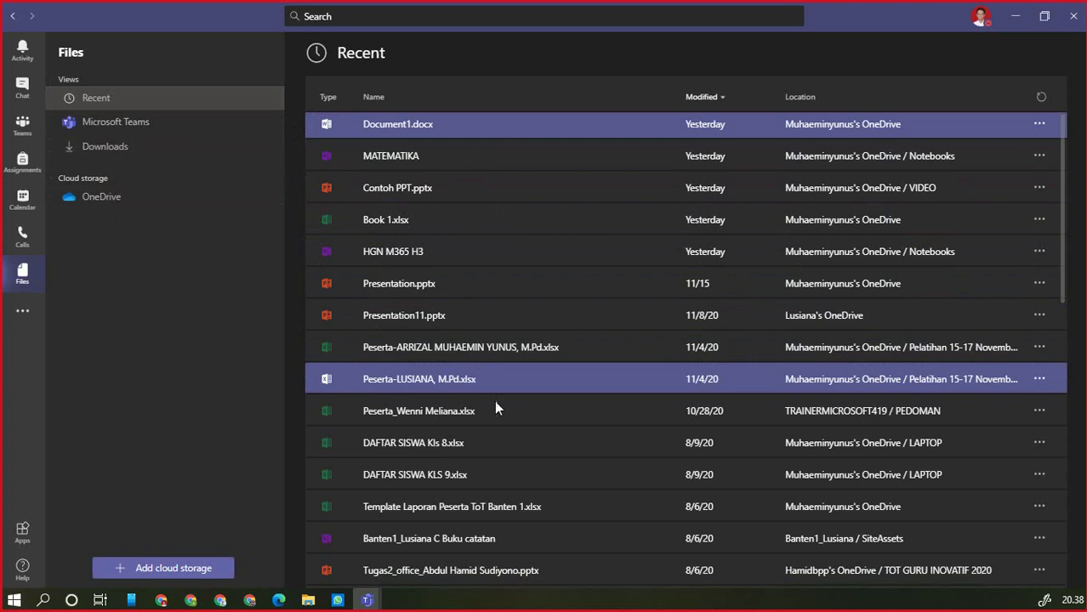
scroll(478, 436, "down", 10)
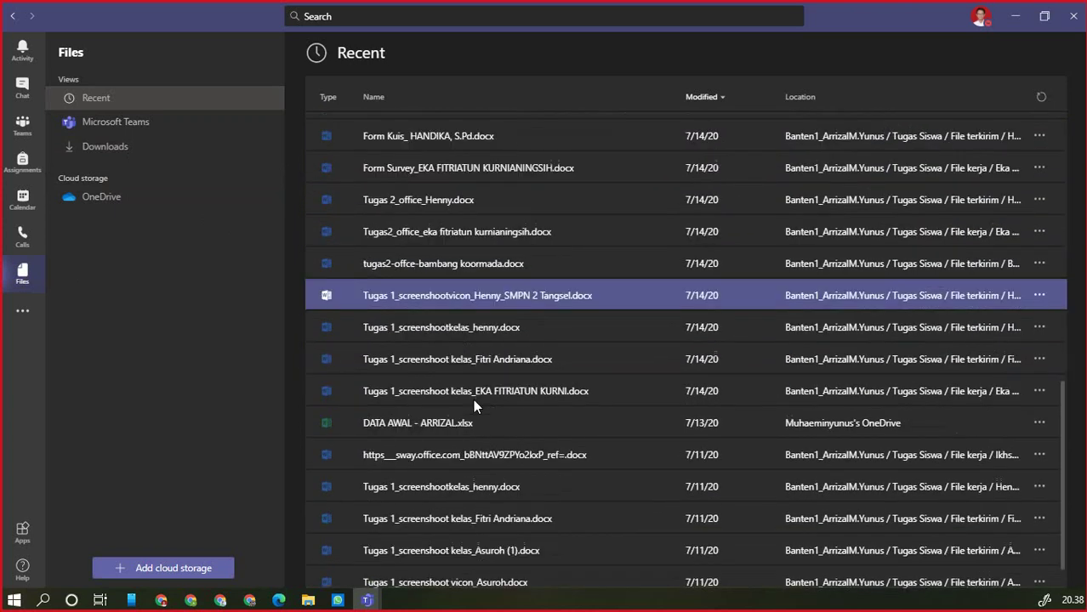
scroll(473, 399, "up", 10)
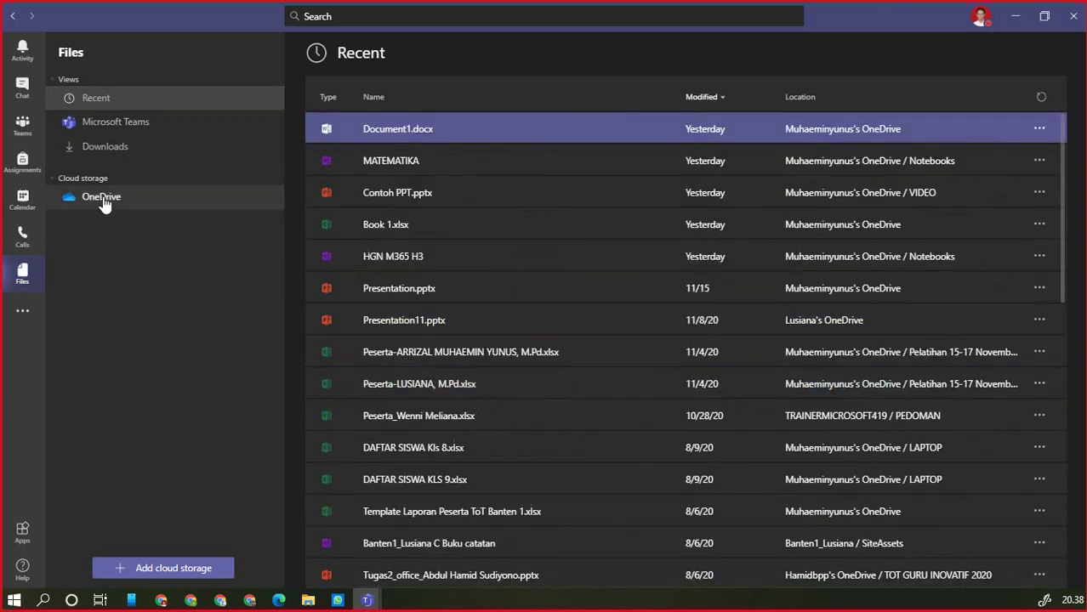
Peek at the more-apps list, then scroll through the full Apps catalogue and open Help
left_click(22, 315)
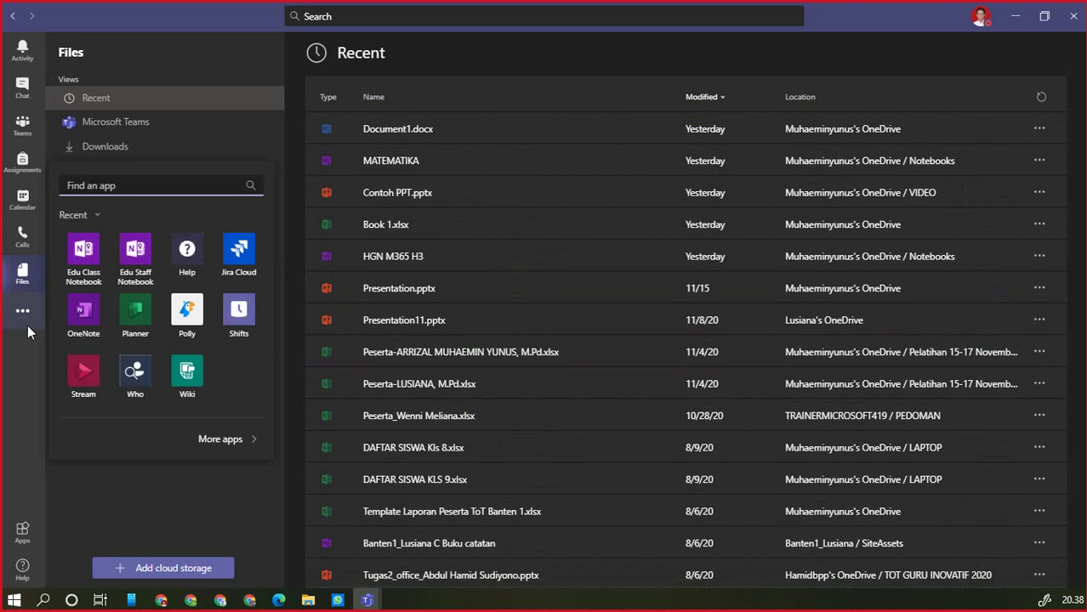
left_click(22, 311)
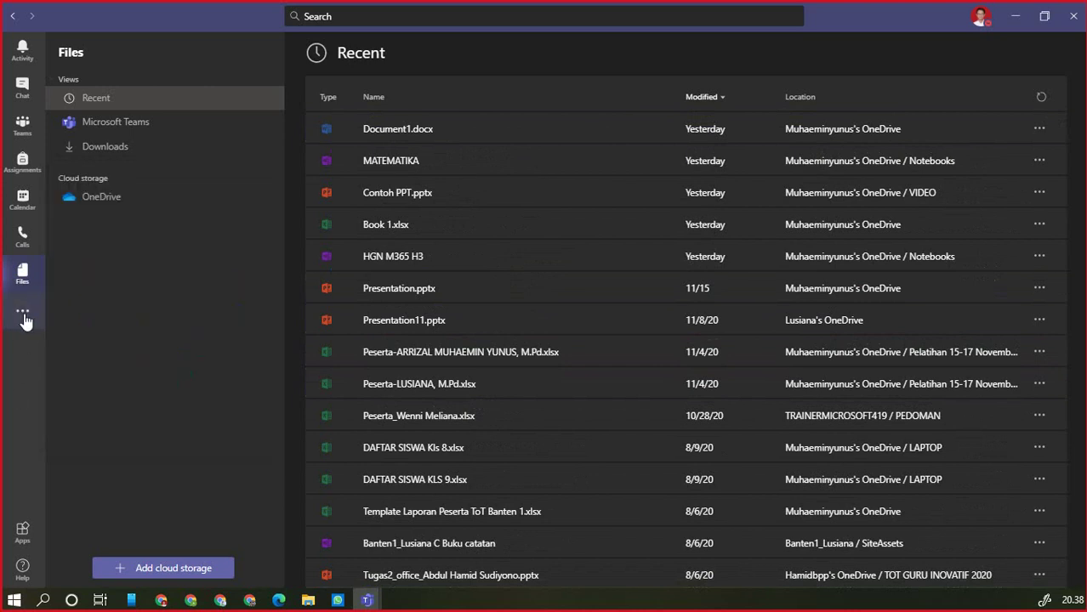
left_click(22, 532)
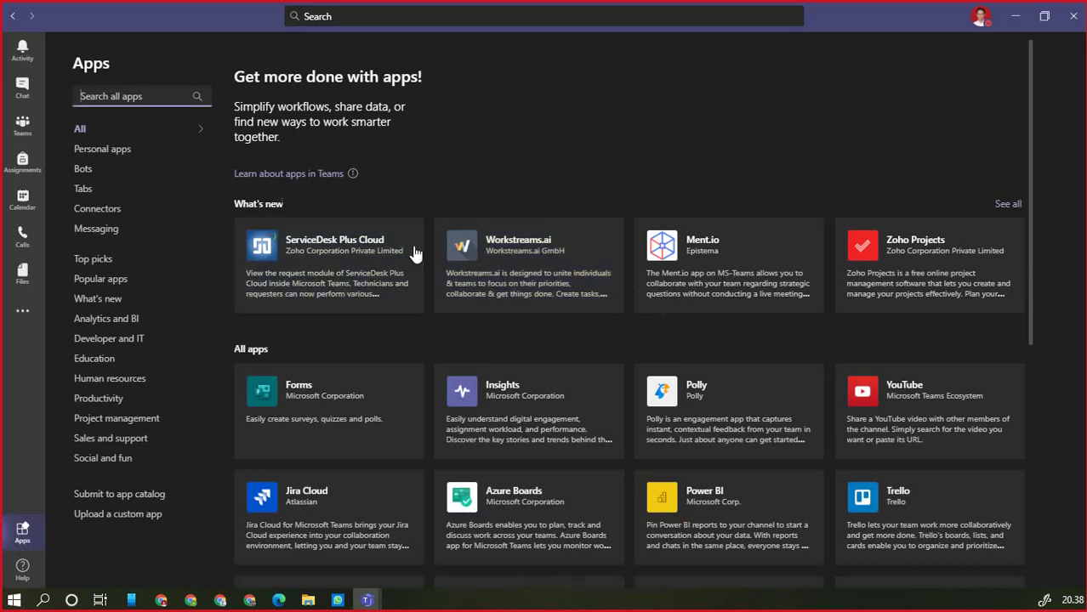
scroll(510, 399, "down", 5)
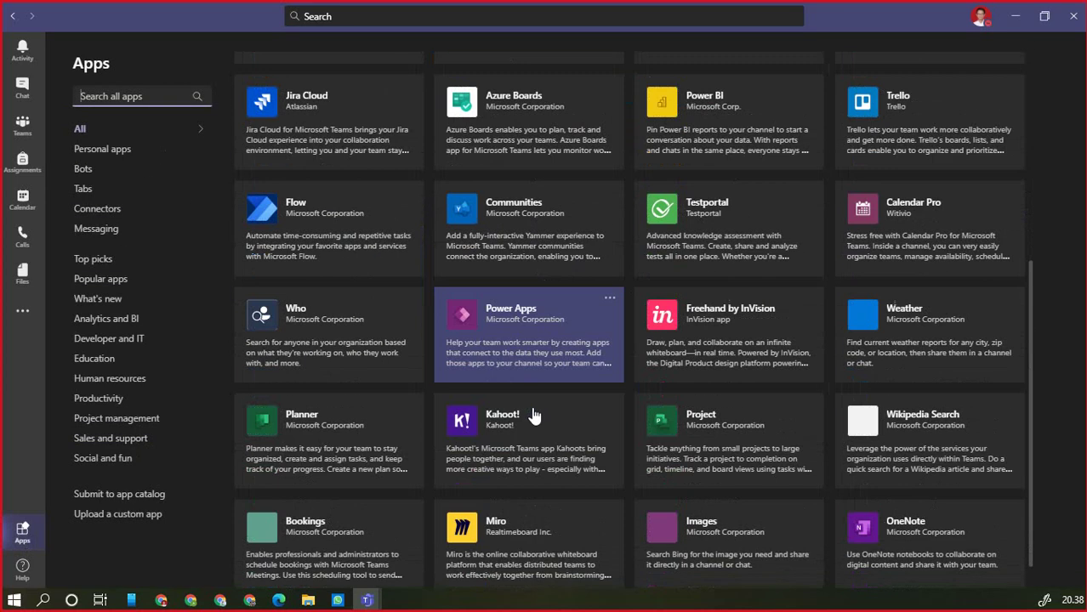
scroll(533, 412, "down", 10)
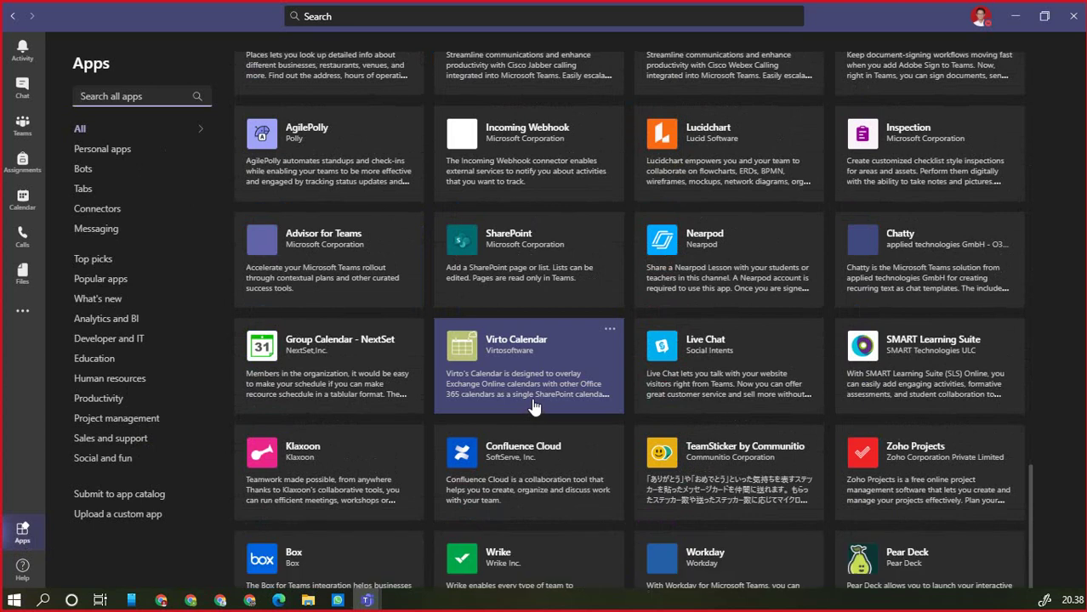
scroll(369, 357, "down", 6)
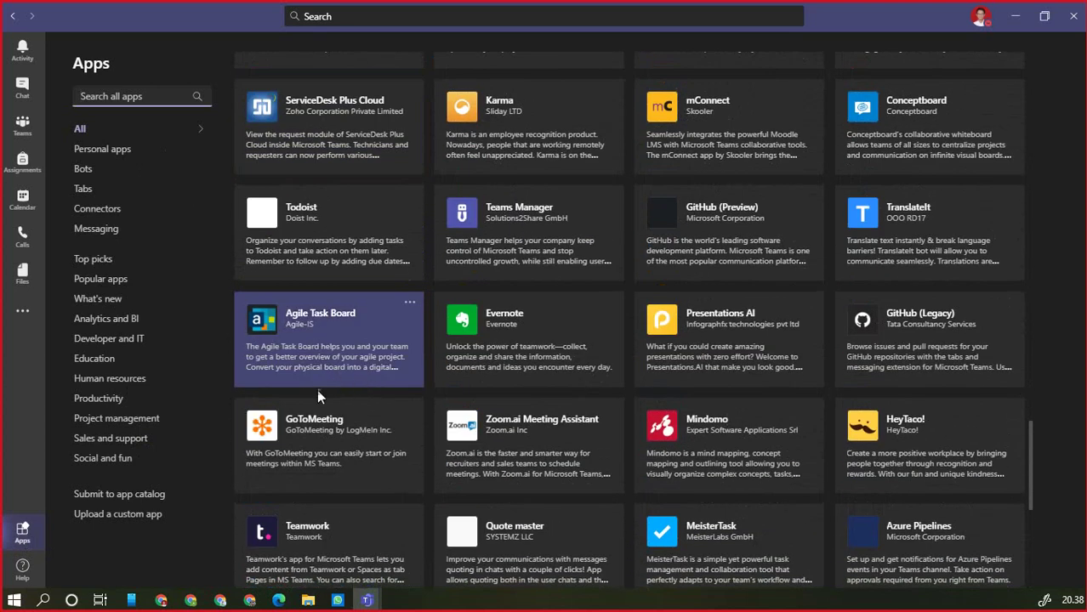
scroll(323, 387, "down", 2)
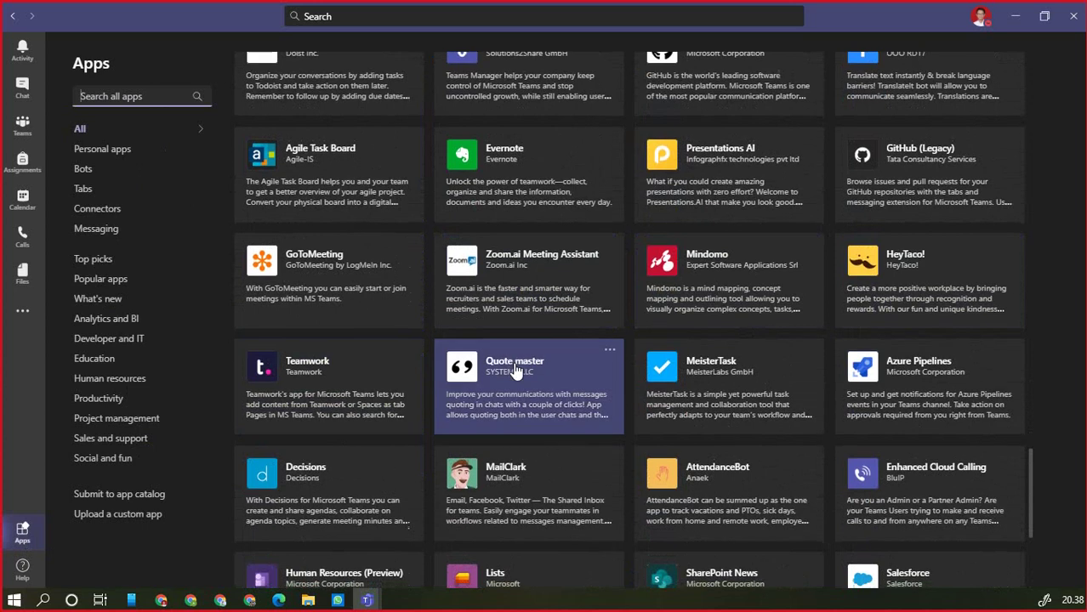
scroll(467, 340, "down", 4)
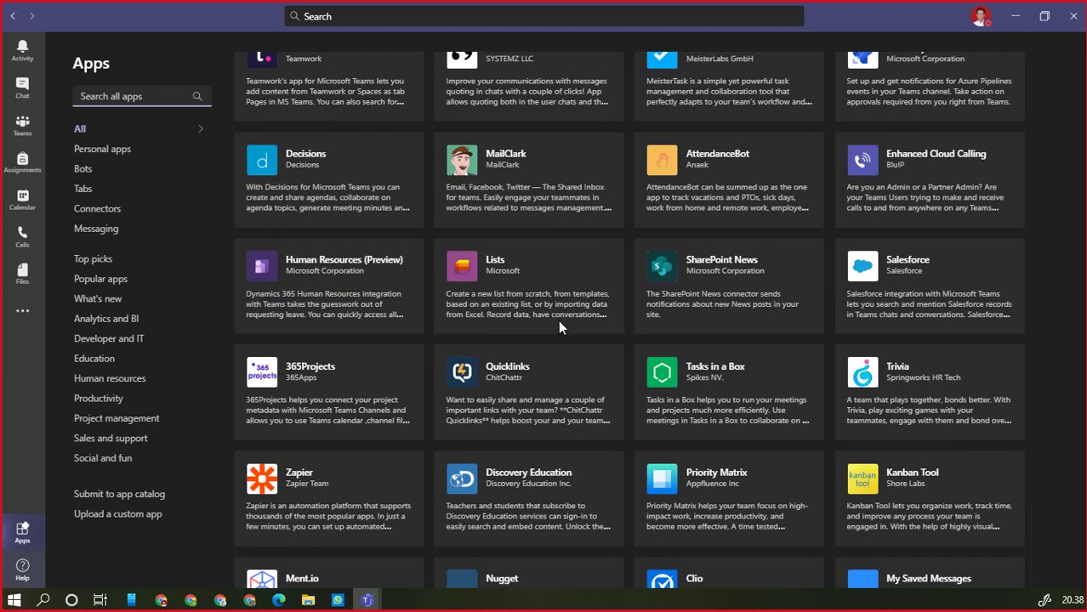
scroll(558, 319, "down", 2)
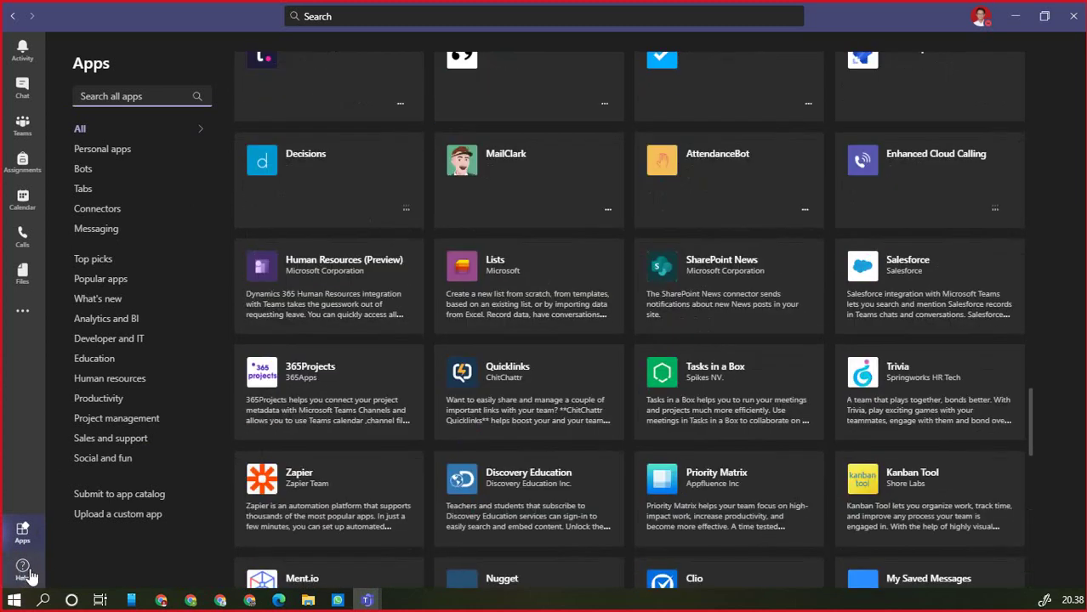
left_click(25, 574)
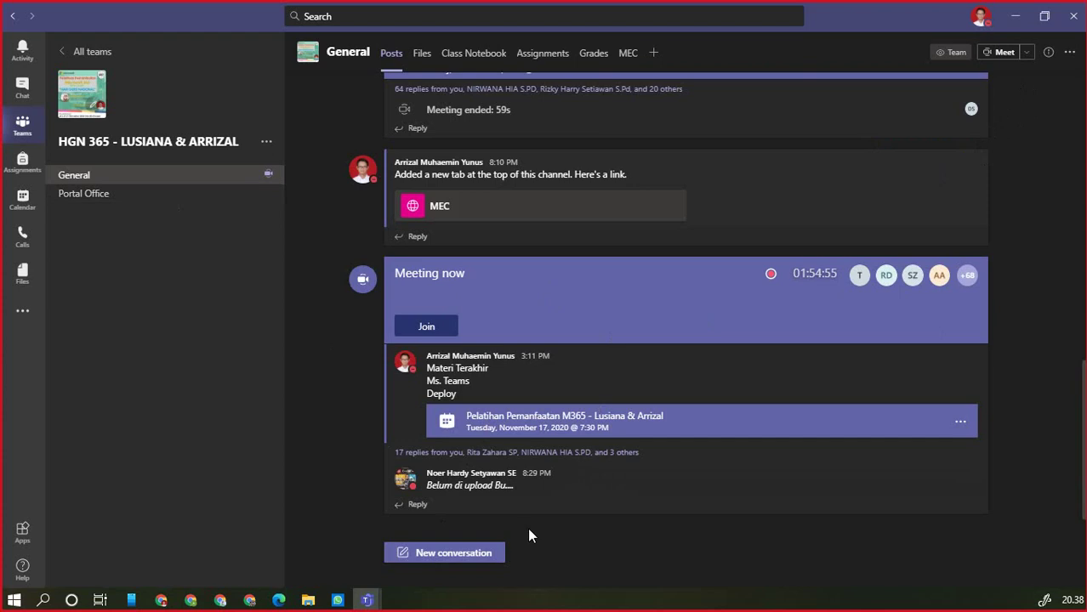
Start a new conversation in the HGN 365 General channel and scroll the channel feed
left_click(455, 562)
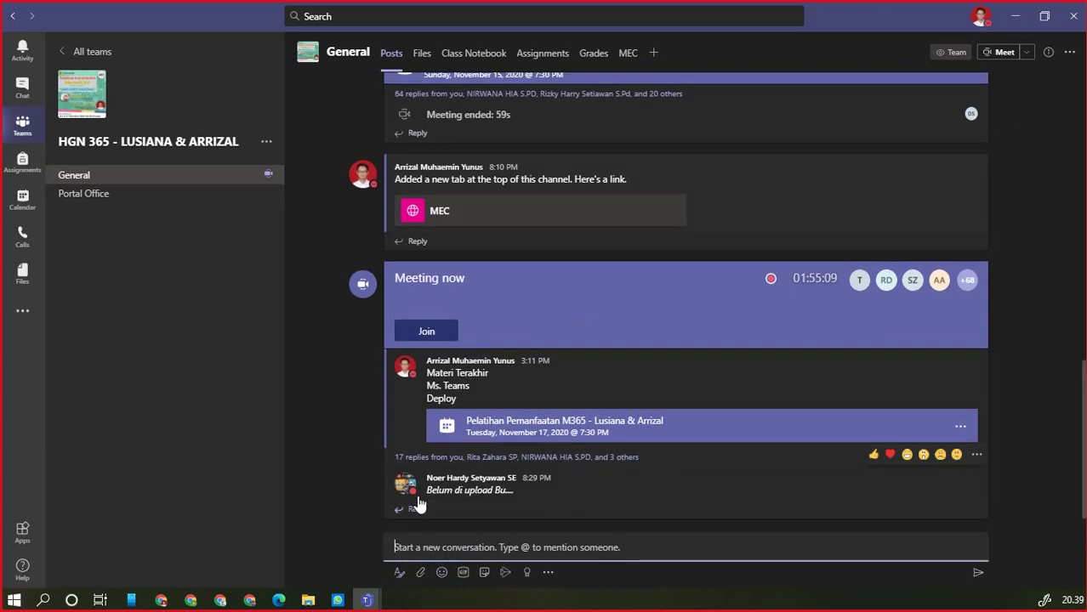
scroll(462, 464, "up", 10)
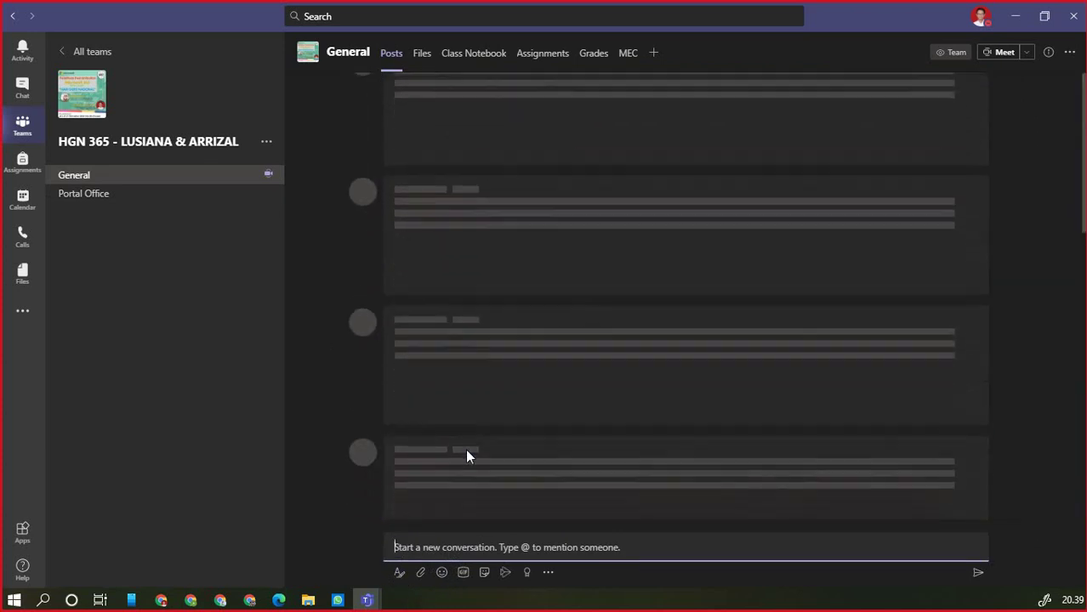
scroll(446, 329, "down", 10)
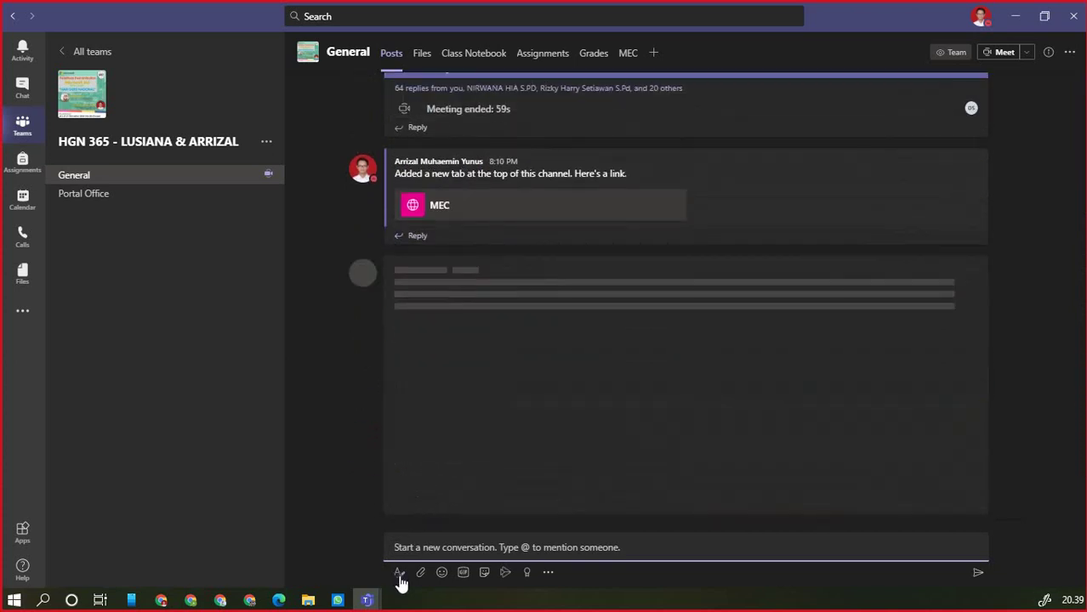
Turn the new post into an Announcement headlined 'Pengumuman Tugas'
left_click(399, 573)
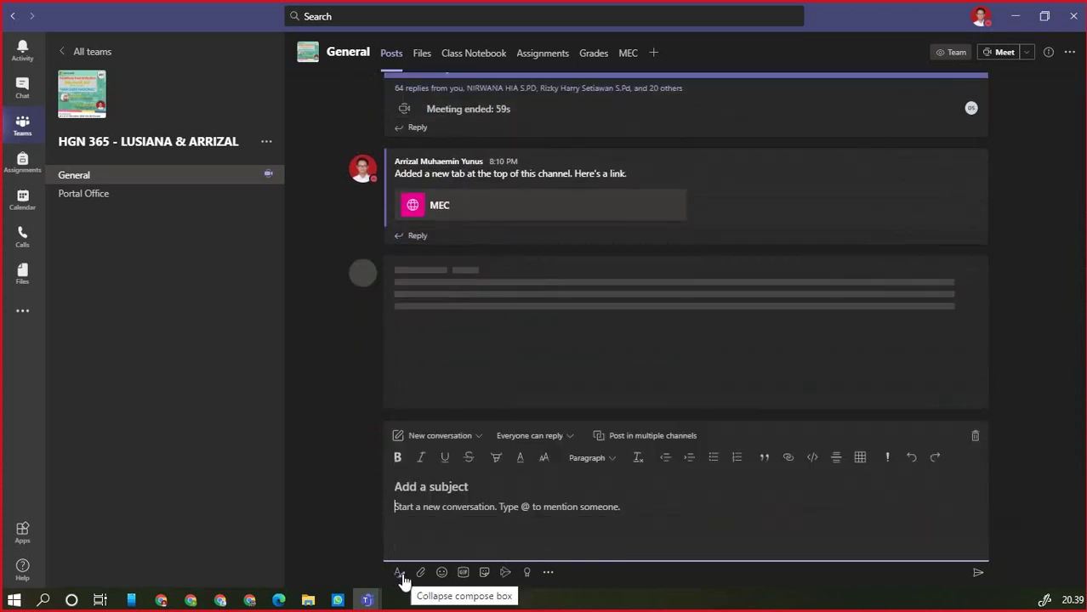
left_click(478, 438)
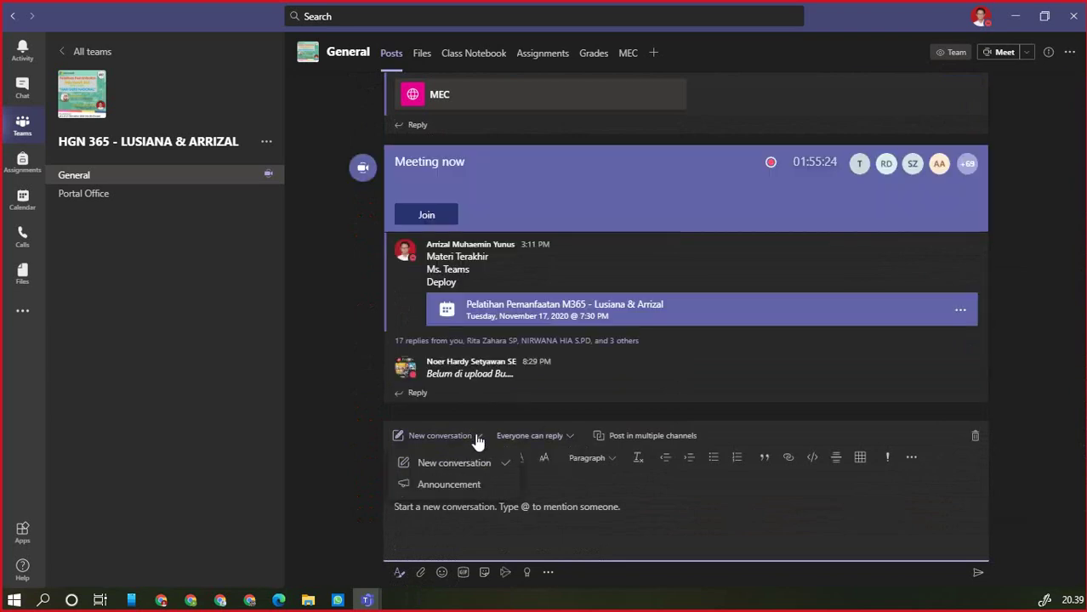
left_click(467, 491)
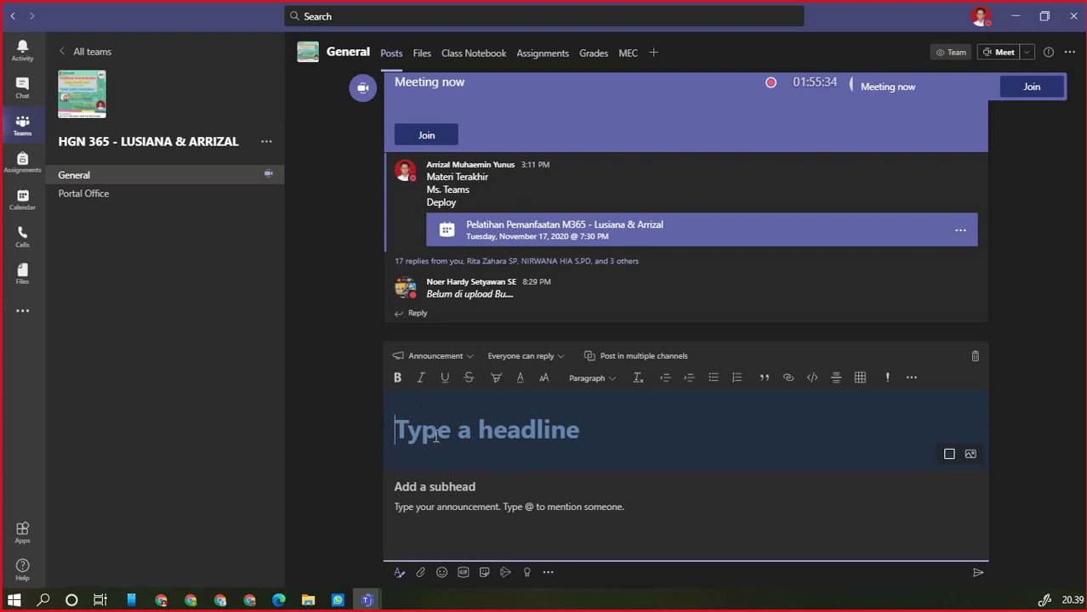
left_click(436, 436)
type("Pengu")
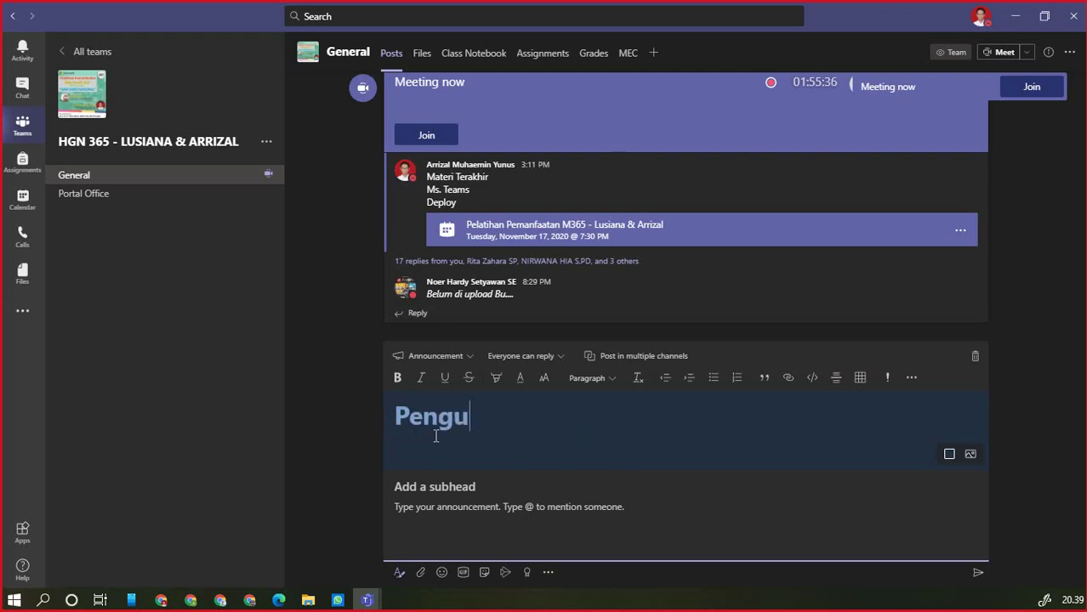
type("muman Tugas")
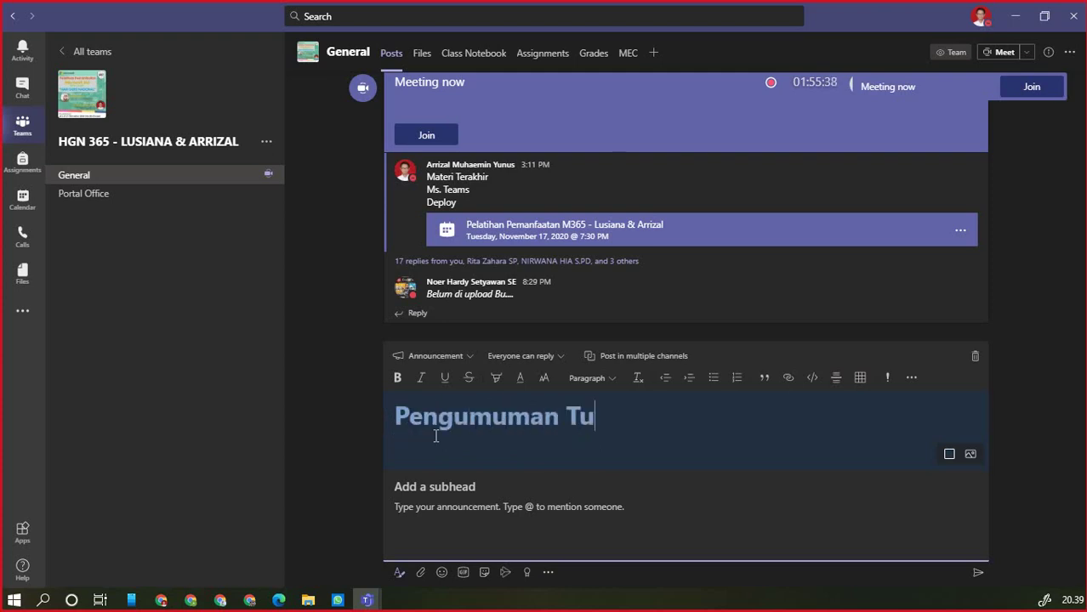
Give the headline a pink banner and bring up the illustration gallery for its background
left_click(948, 459)
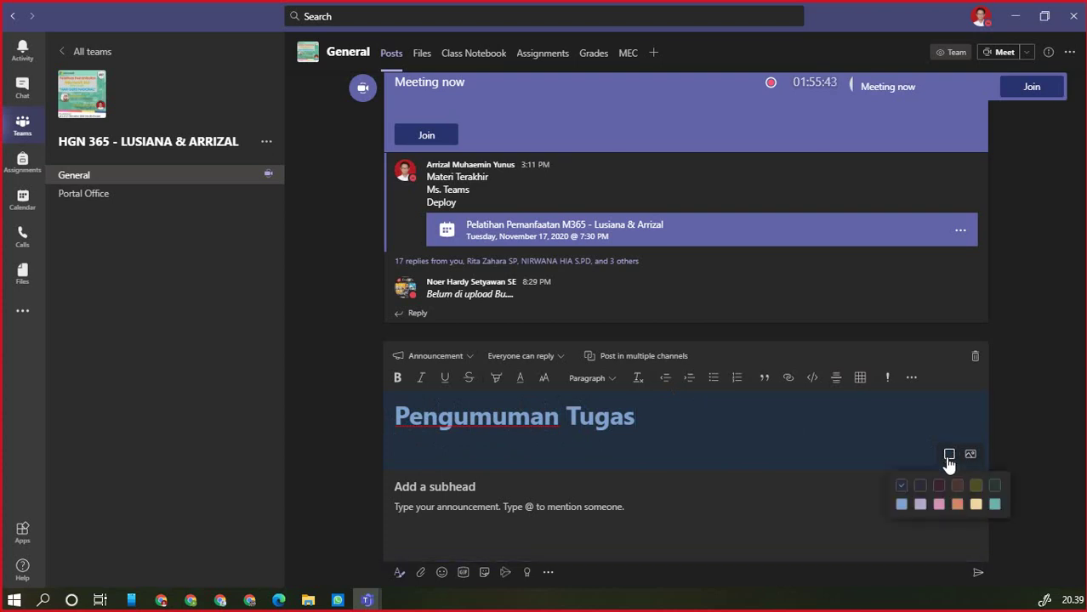
left_click(939, 505)
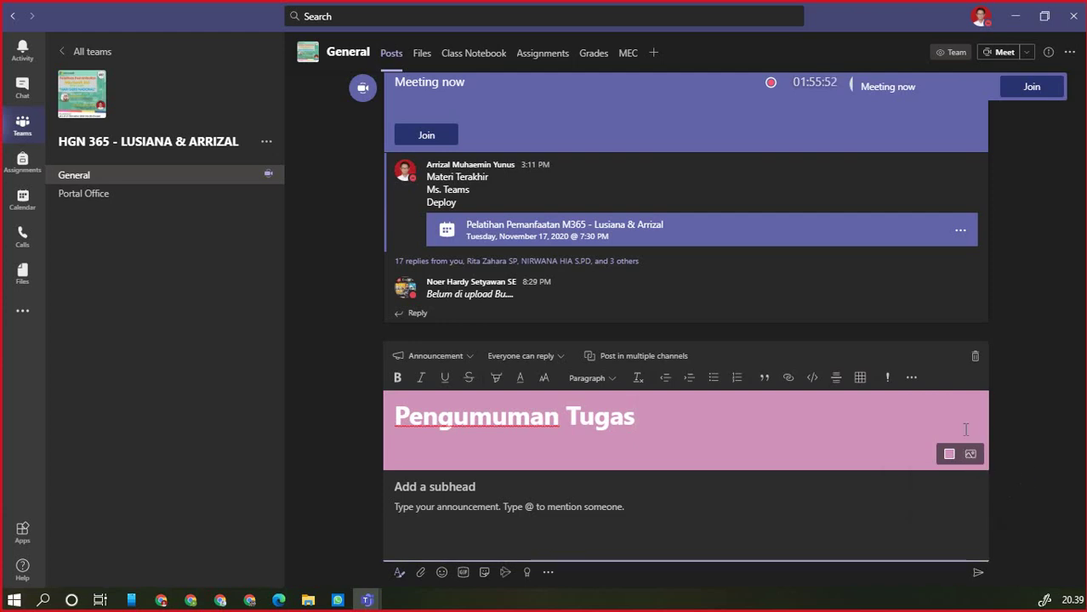
left_click(971, 457)
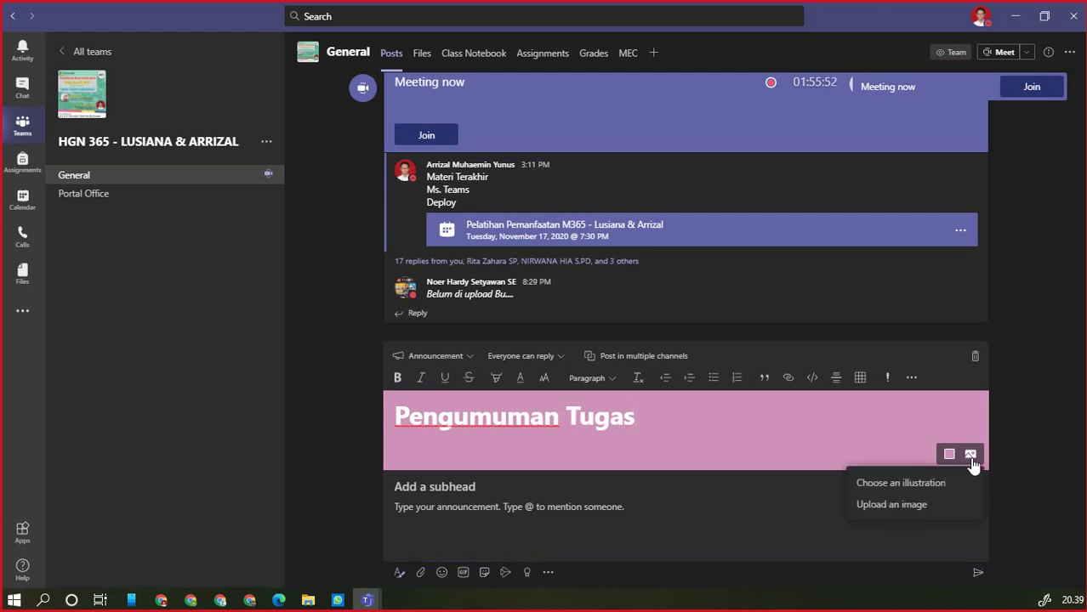
left_click(936, 482)
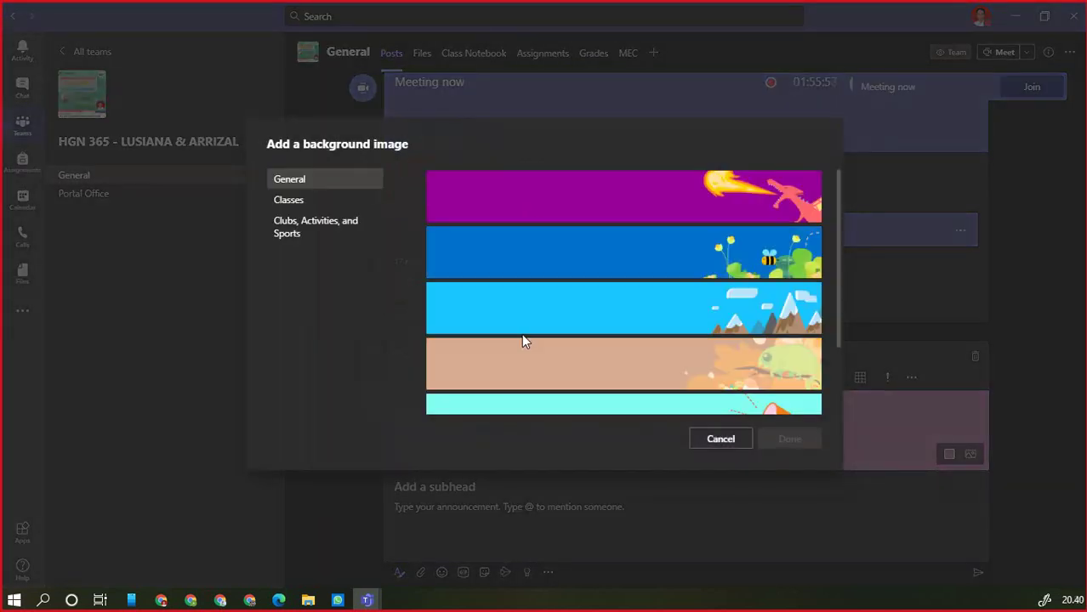
Apply the last General illustration, dark teal school supplies, as the headline banner background
scroll(672, 310, "down", 2)
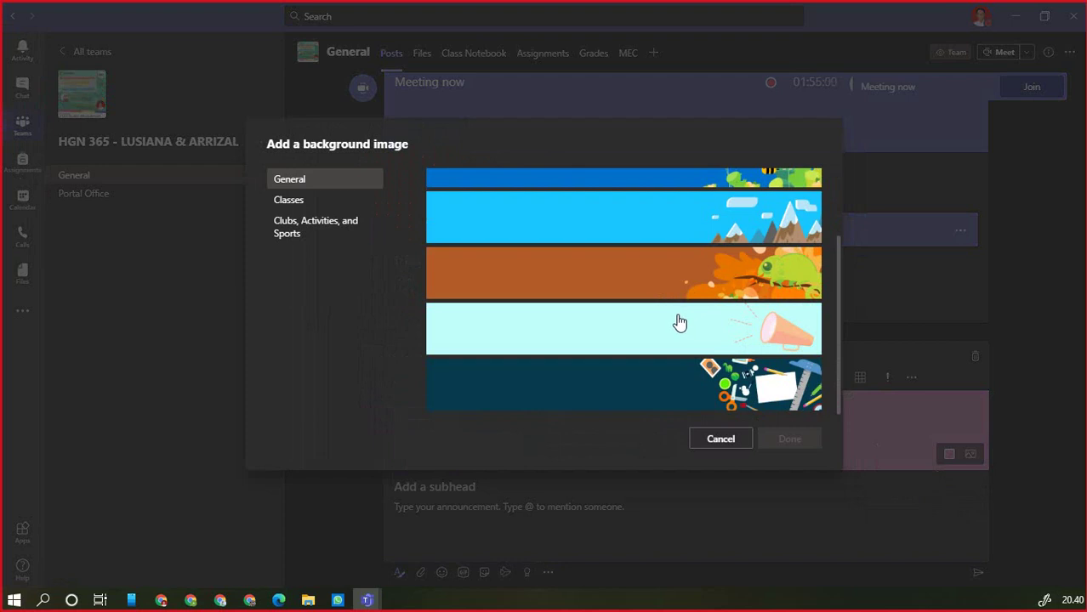
left_click(686, 382)
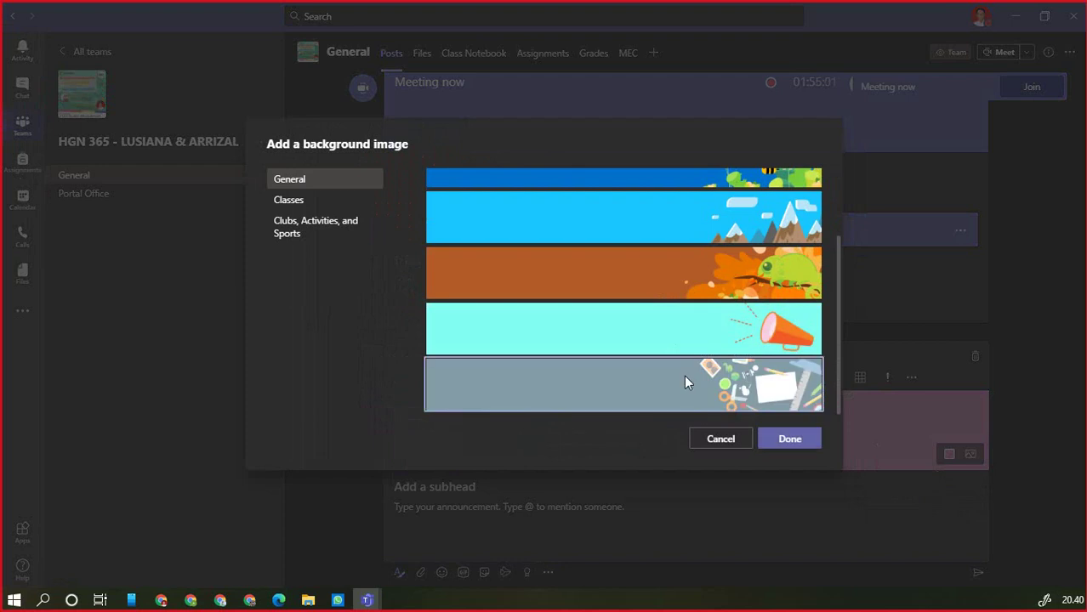
left_click(787, 439)
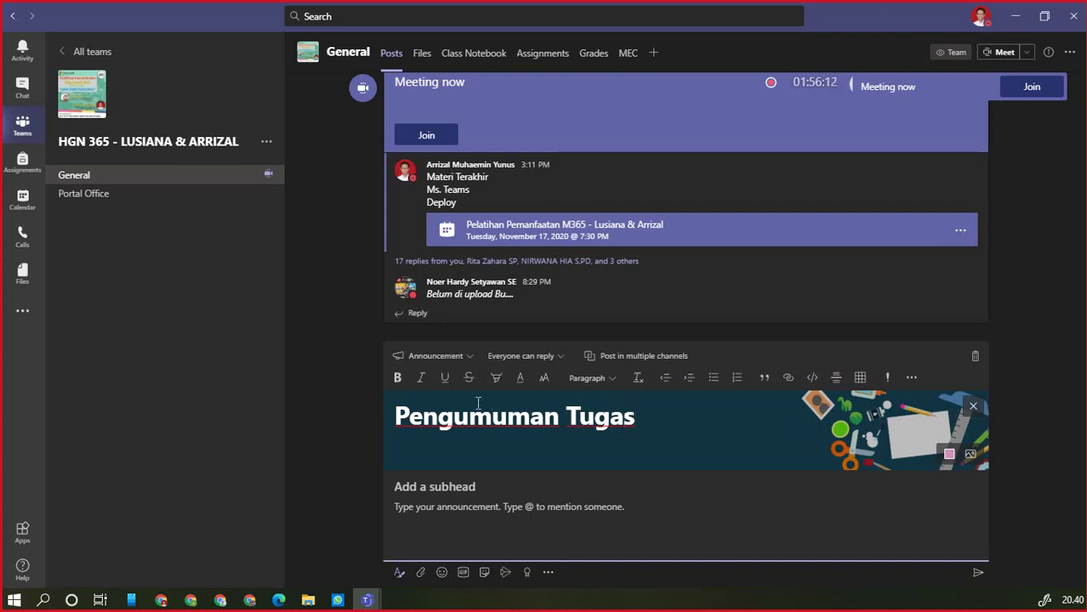
Keep replies open to everyone and begin typing the subhead 'Kantong Tugas'
left_click(545, 357)
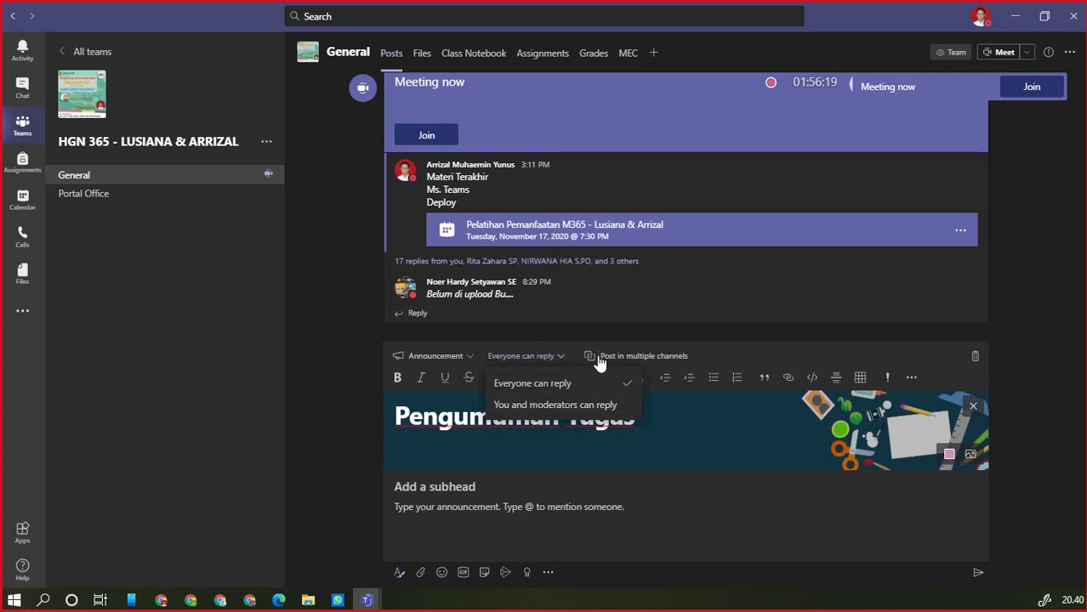
left_click(736, 342)
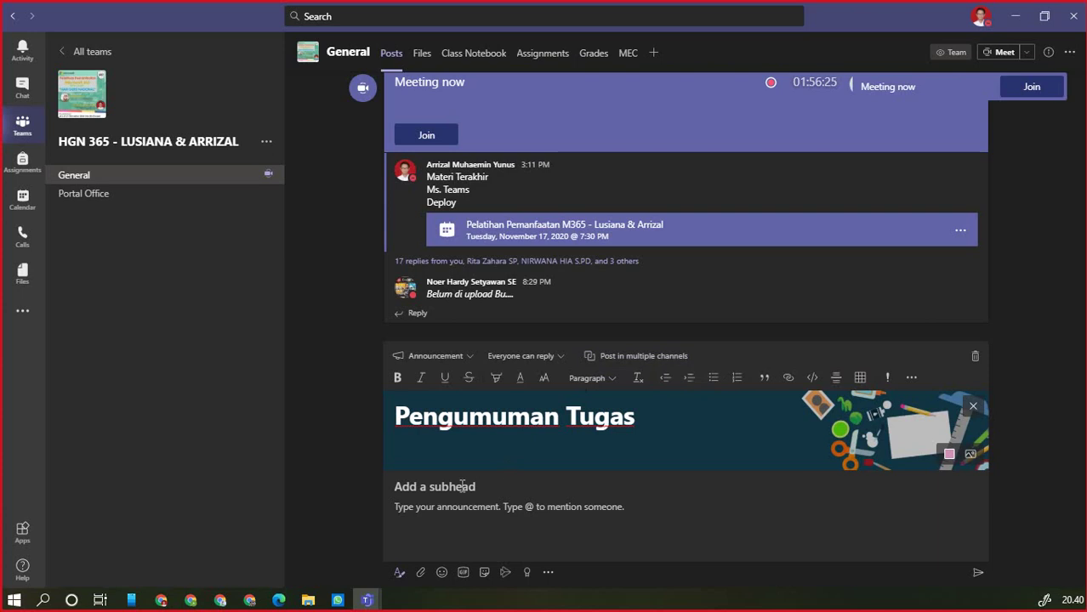
left_click(412, 483)
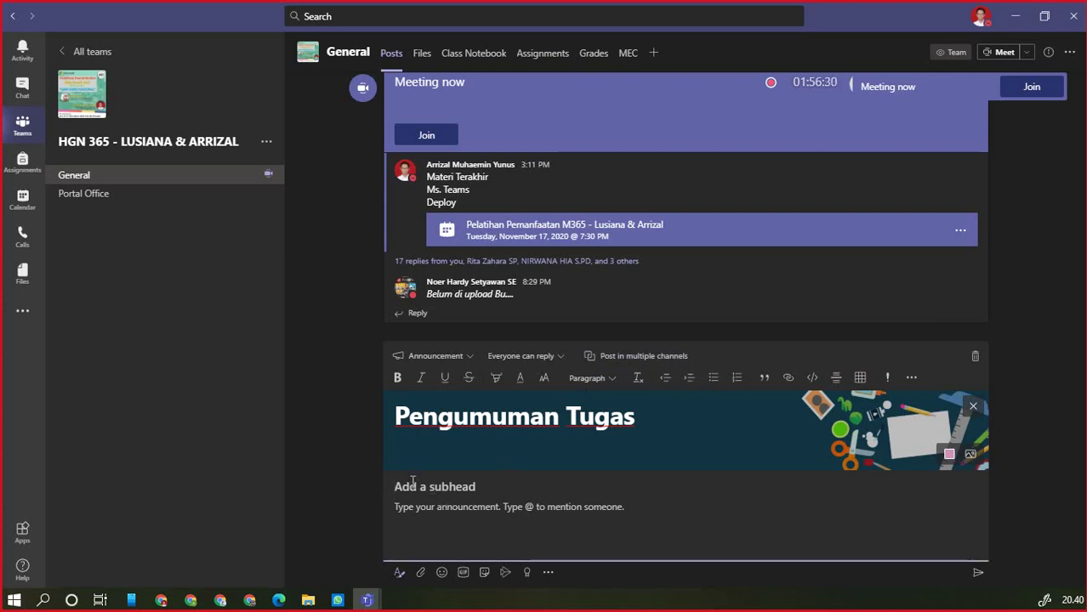
type("Kartong T")
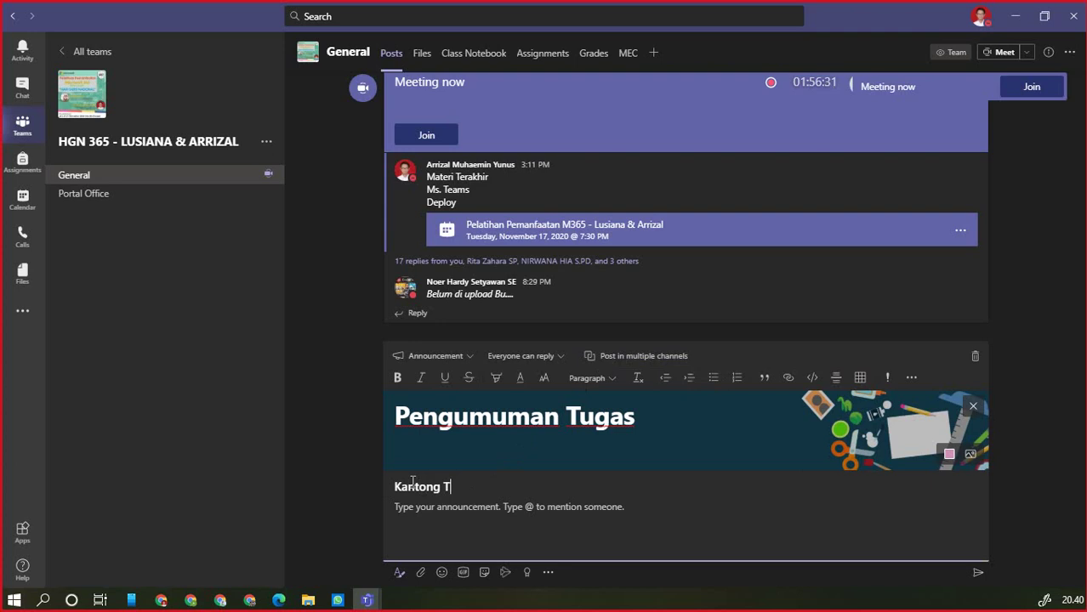
type("ug")
type("Isi dari pengumuman")
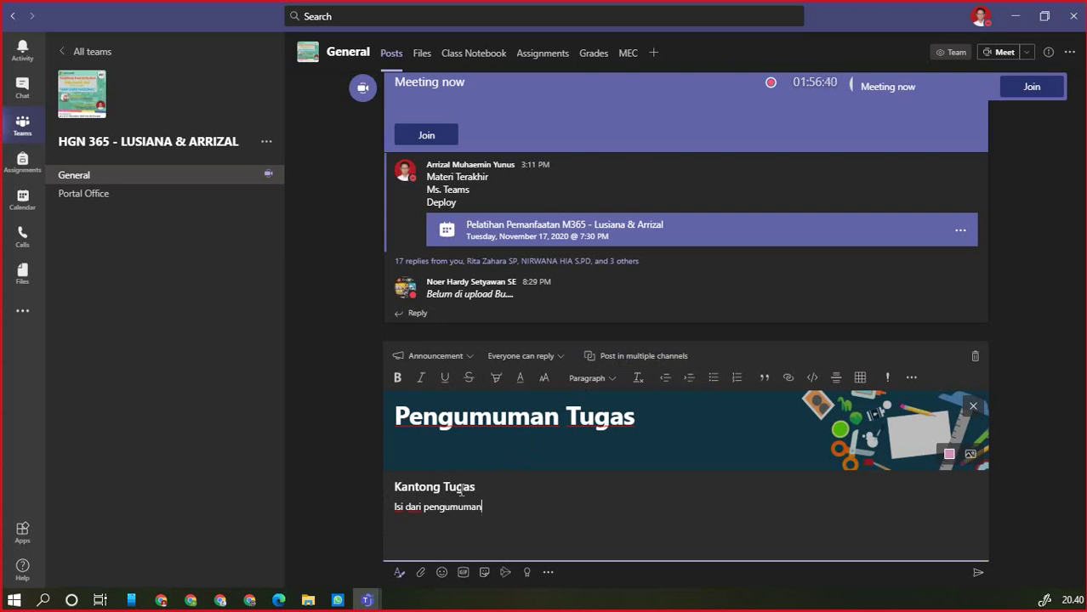
Make the body line 'Isi dari pengumuman' a Heading 1 in yellow-orange text
left_click_drag(484, 507, 401, 501)
left_click(587, 379)
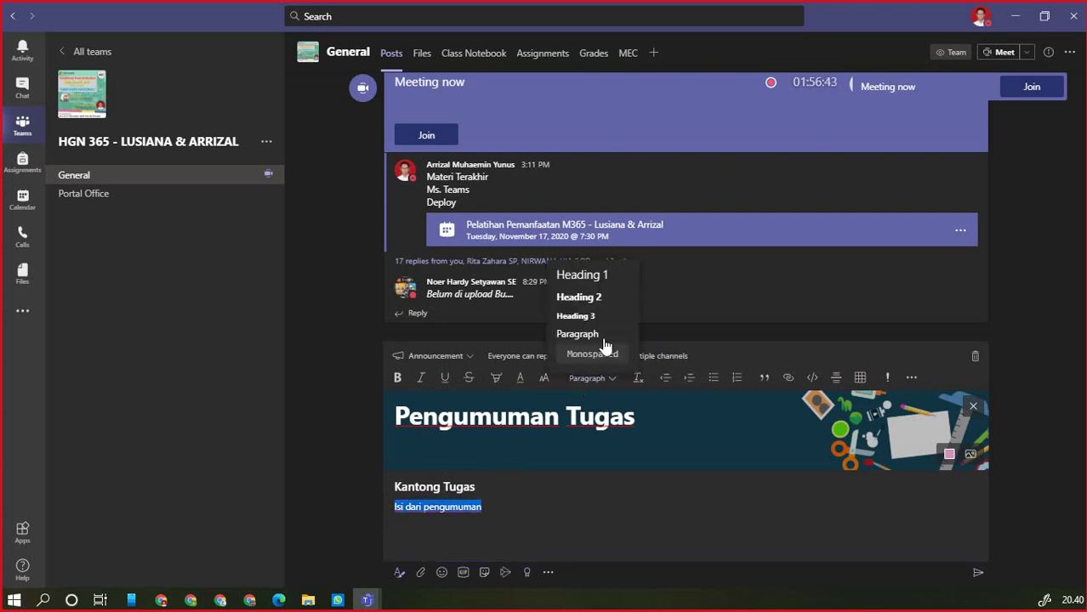
left_click(599, 277)
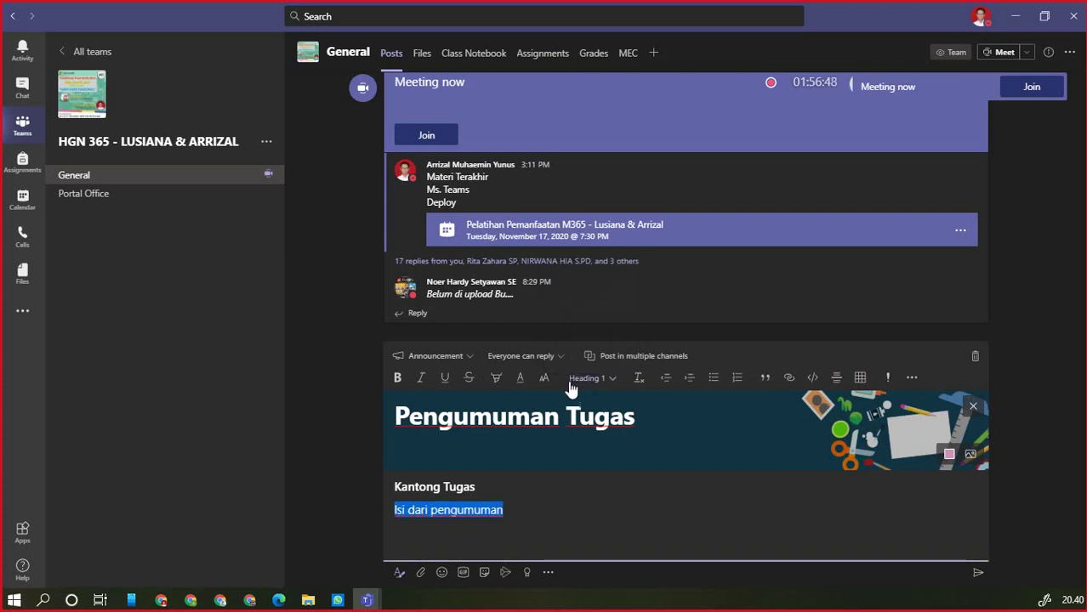
left_click(520, 379)
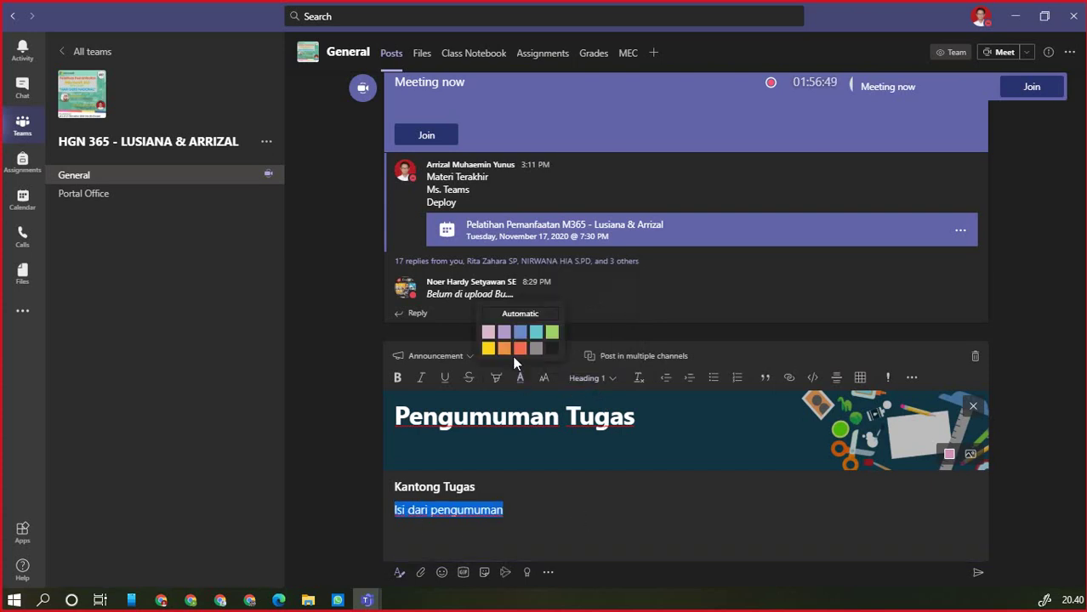
left_click(497, 347)
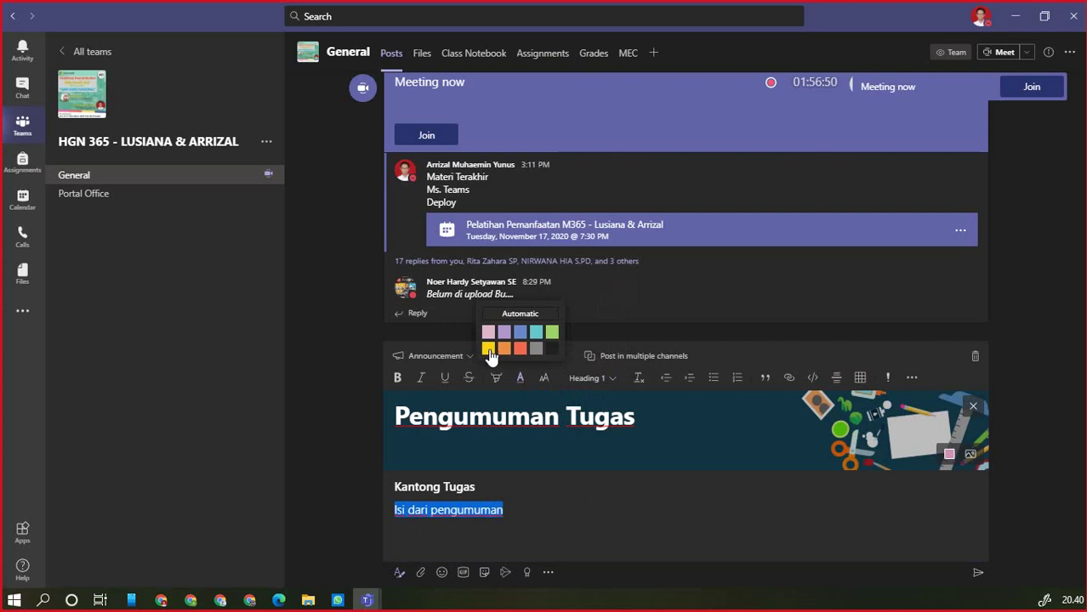
left_click(505, 511)
Try colouring the subhead 'Kantong Tugas' teal with the font colour options
left_click_drag(488, 487, 516, 486)
left_click(396, 486)
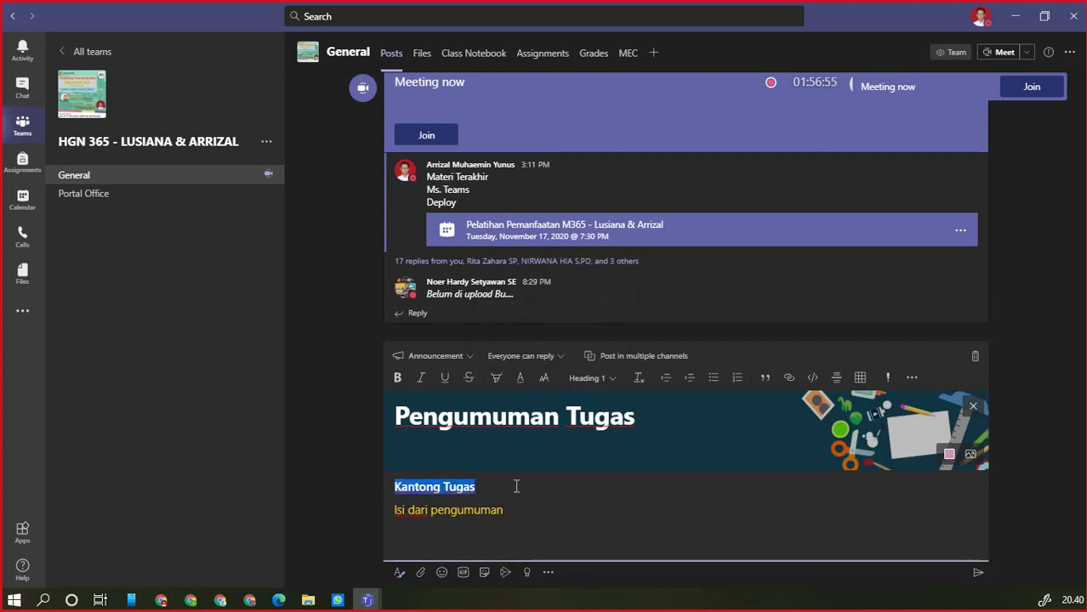
left_click(529, 379)
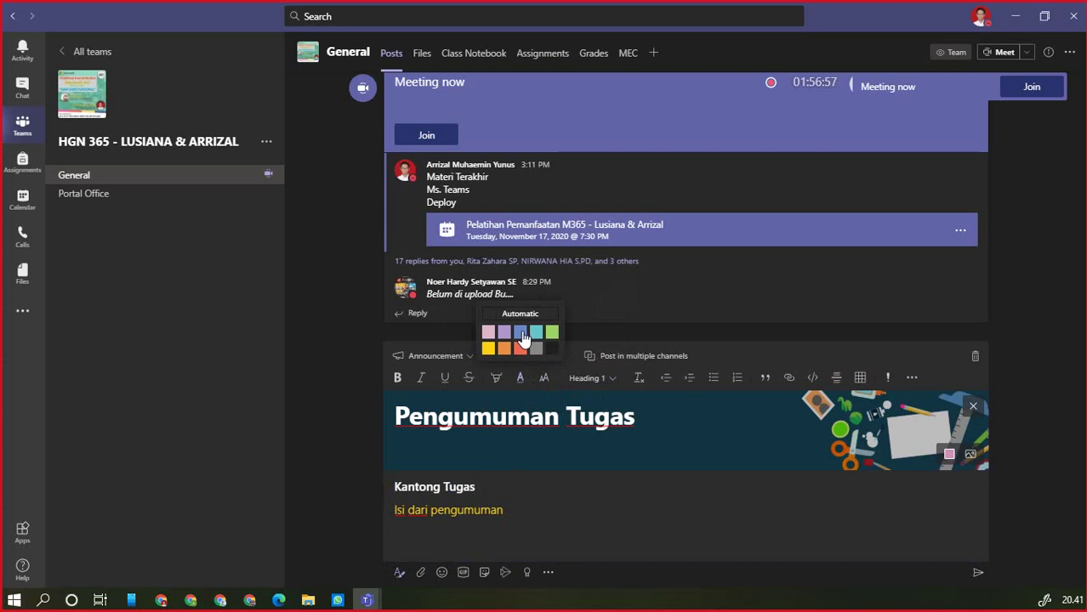
left_click(529, 492)
left_click(549, 506)
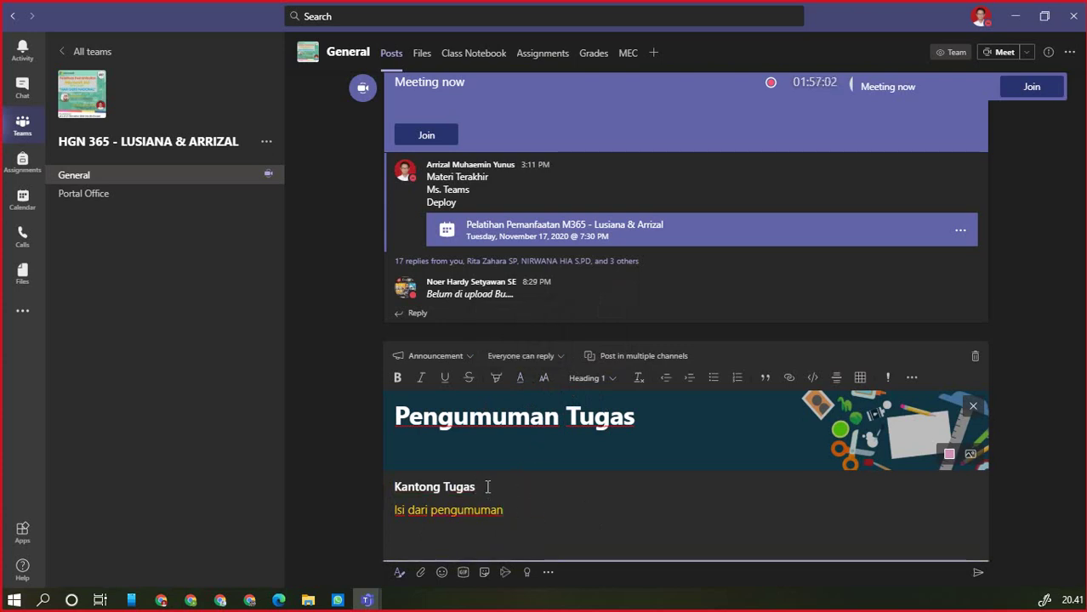
left_click_drag(487, 485, 369, 491)
left_click(520, 378)
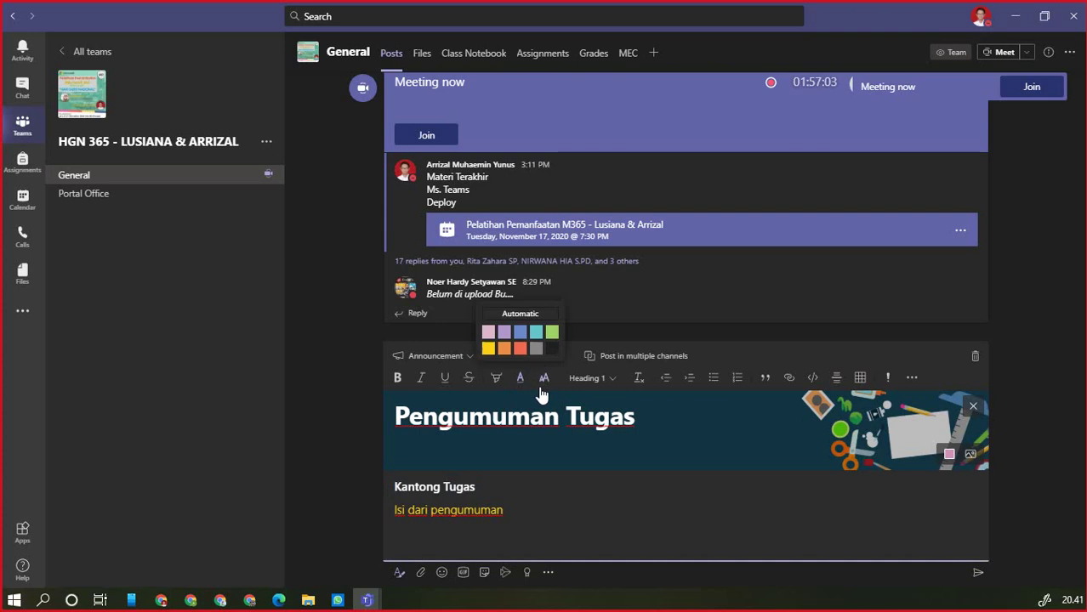
left_click(536, 335)
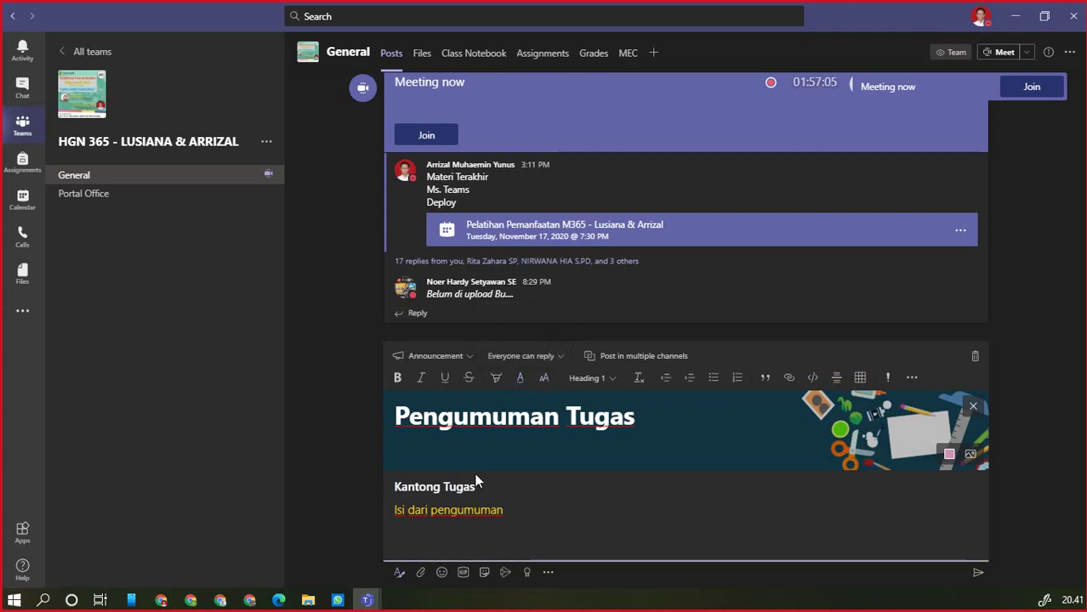
left_click(464, 487)
left_click_drag(396, 485, 473, 486)
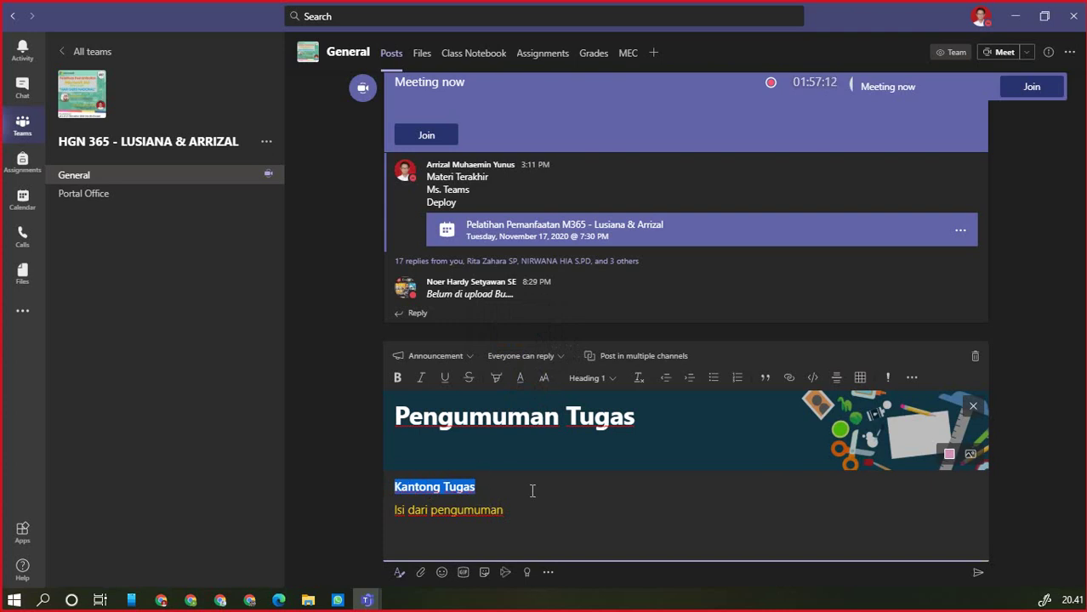
left_click(504, 415)
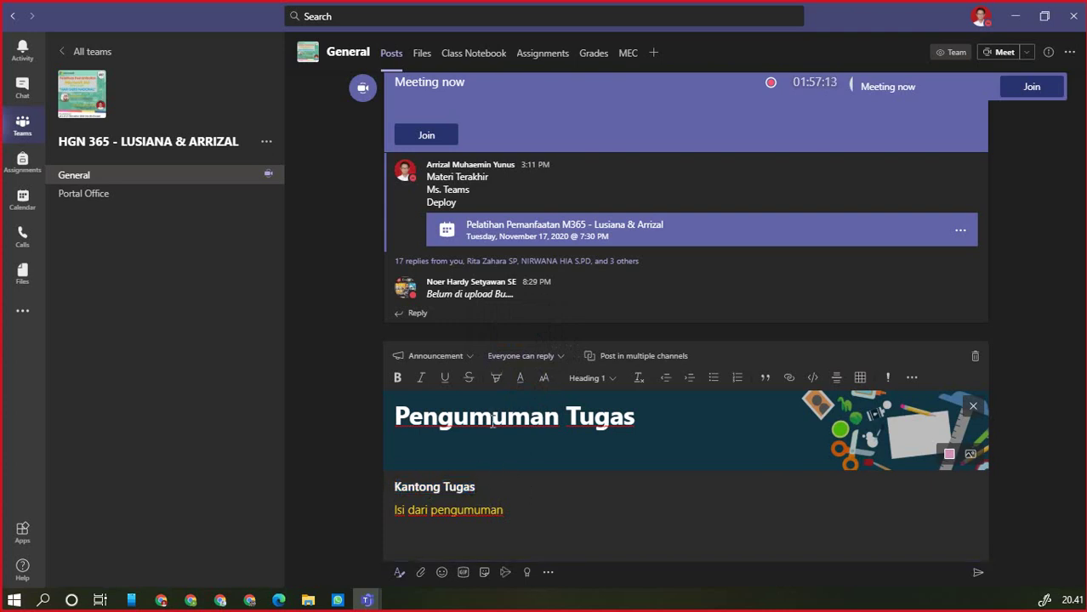
Strike through the body line 'Isi dari pengumuman', then remove the strikethrough
left_click_drag(508, 513, 390, 513)
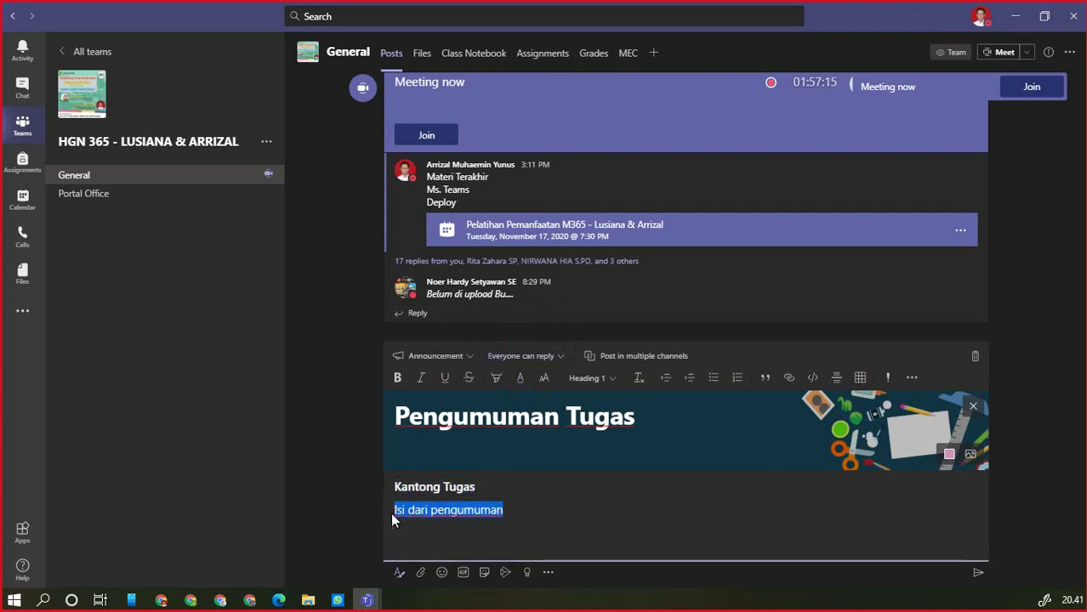
left_click(468, 378)
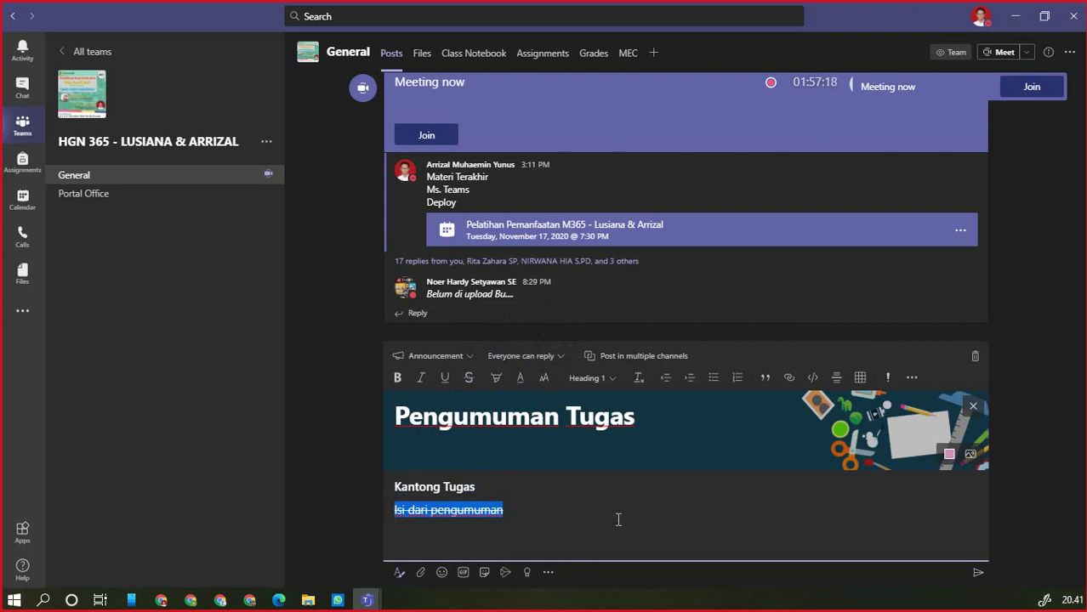
left_click(469, 379)
Flag the Pengumuman Tugas announcement as important and post it to the General channel
left_click(888, 382)
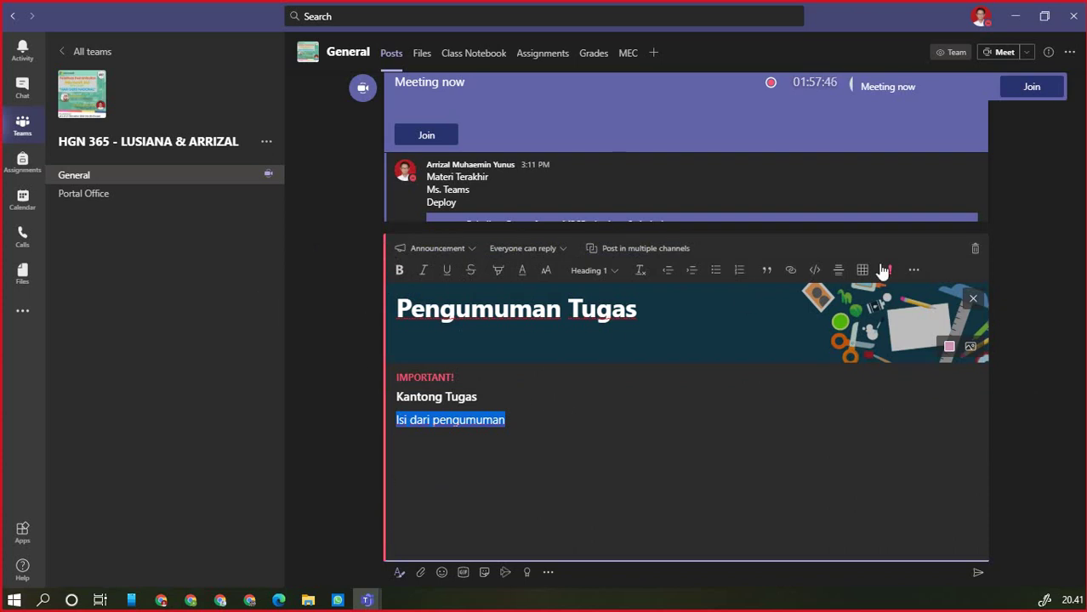
left_click(912, 271)
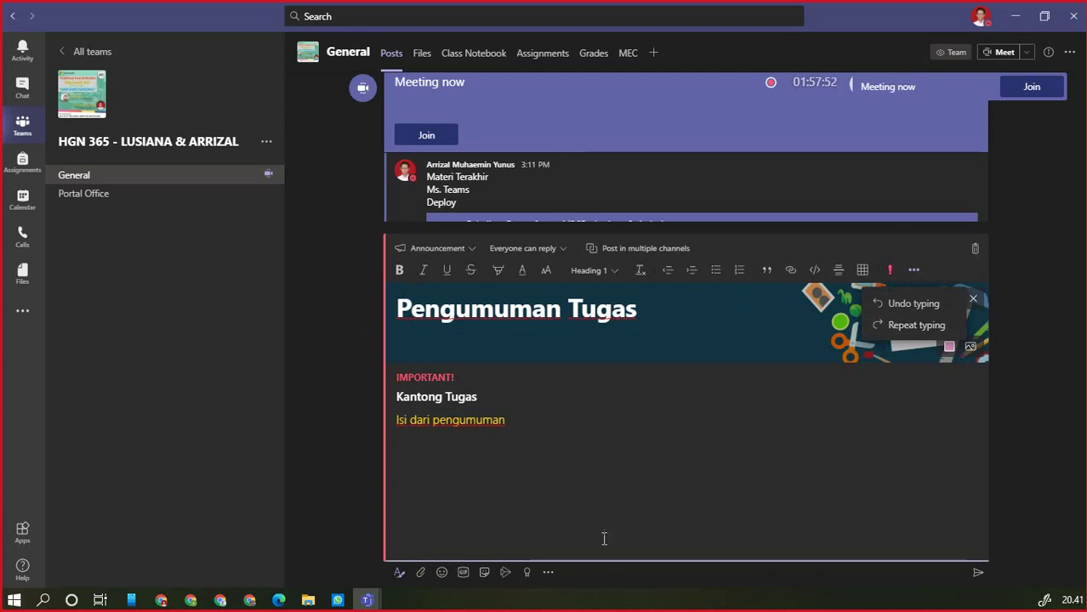
left_click(978, 578)
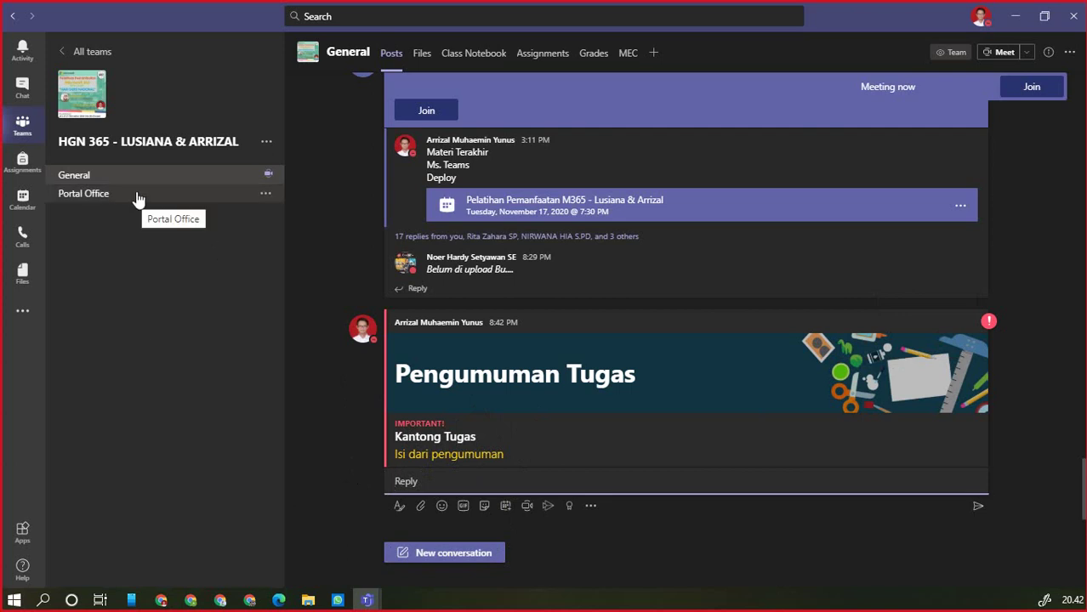
View the team's empty Assignments tab, then return to the All teams grid
left_click(556, 62)
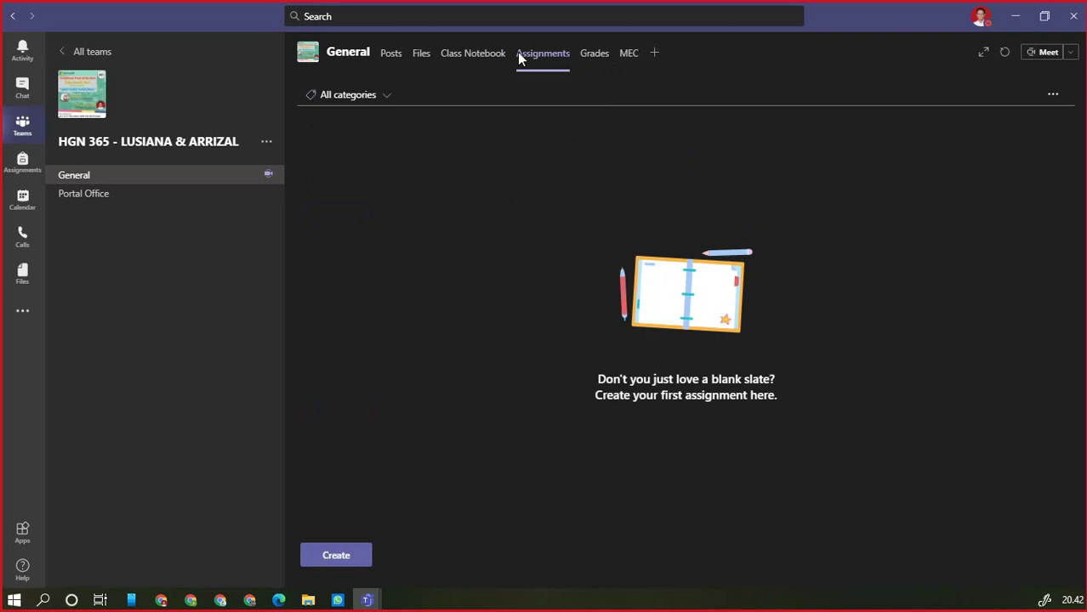
left_click(473, 61)
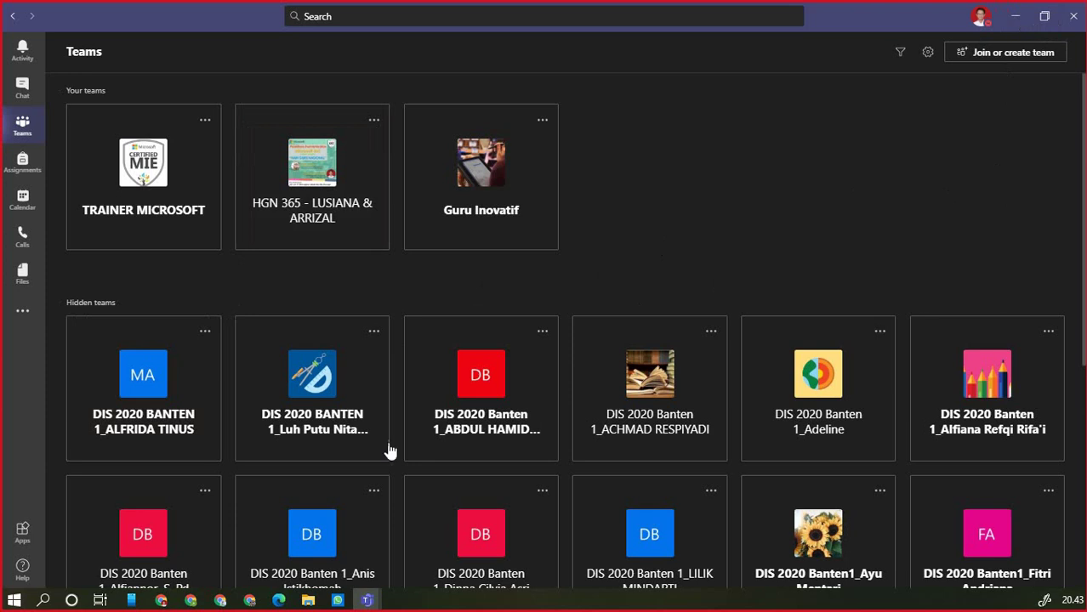
Restore the live meeting window, dismiss its recording notice, and bring up Teams web in Edge
mouse_move(367, 602)
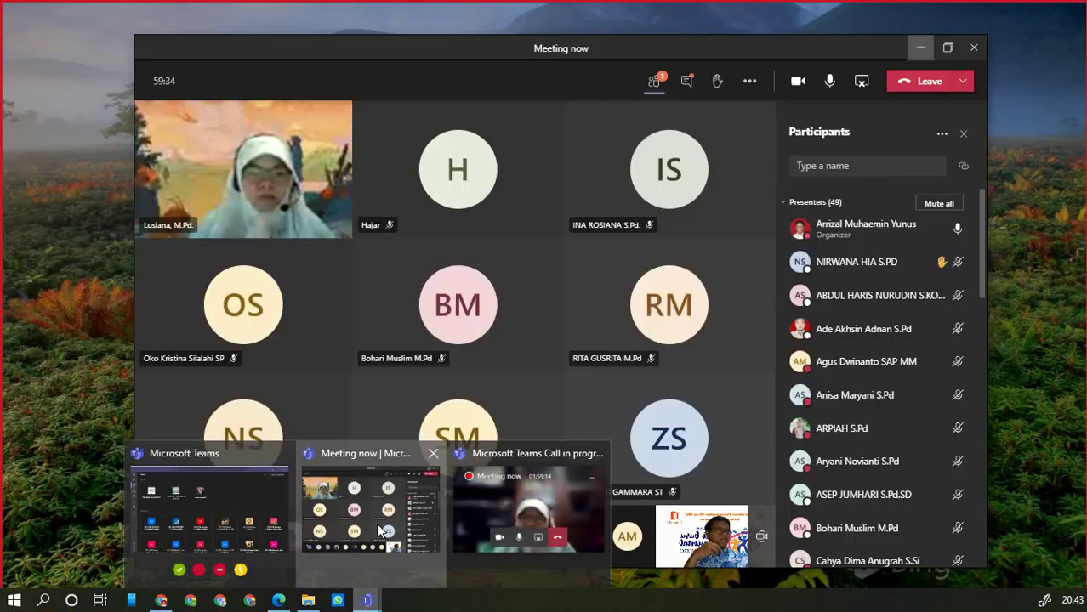
left_click(376, 519)
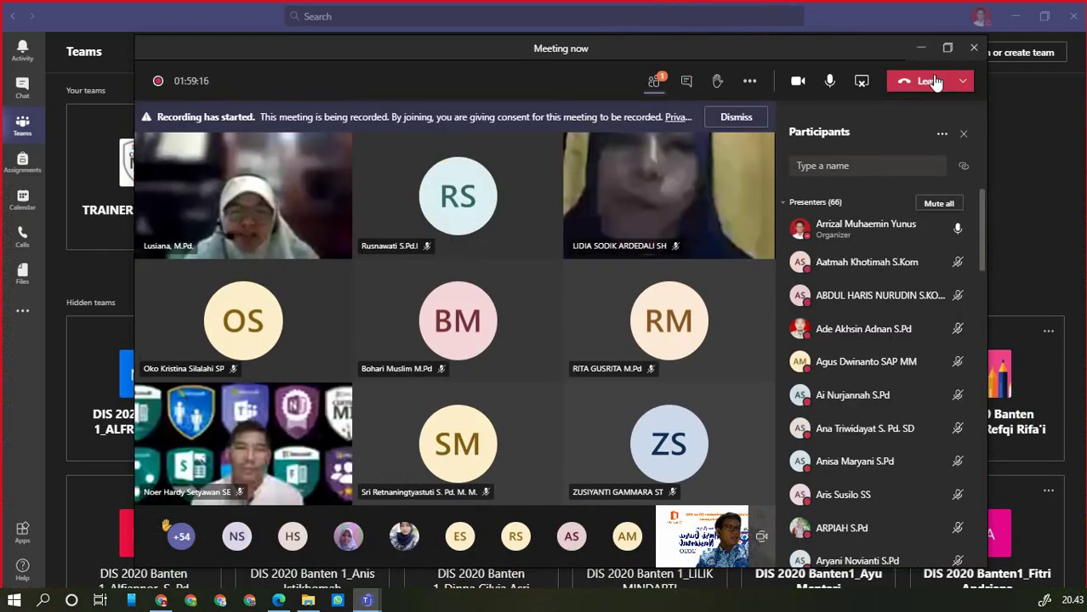
left_click(947, 48)
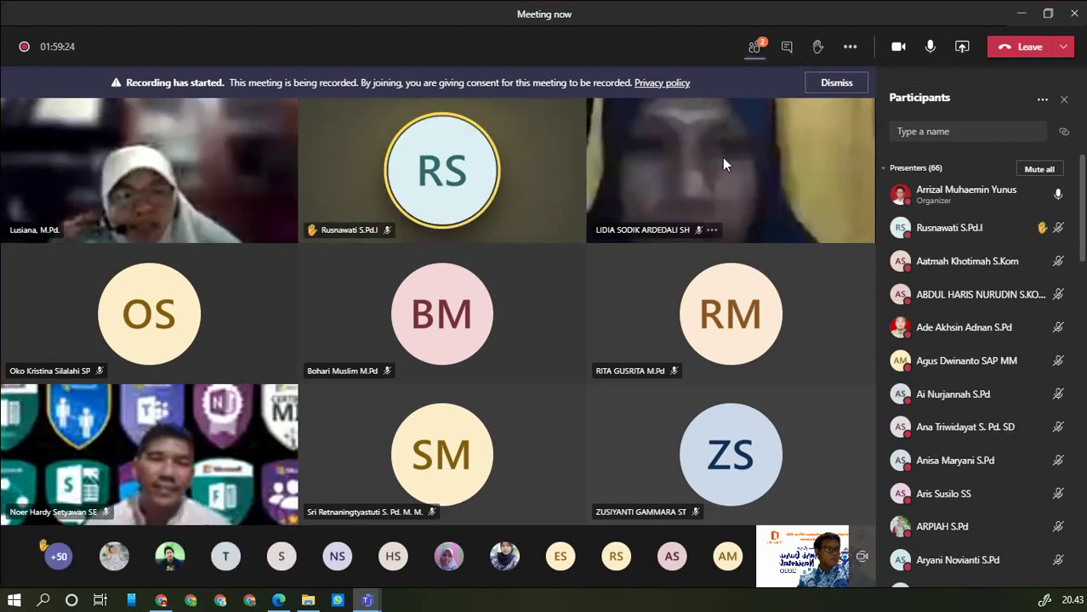
left_click(845, 87)
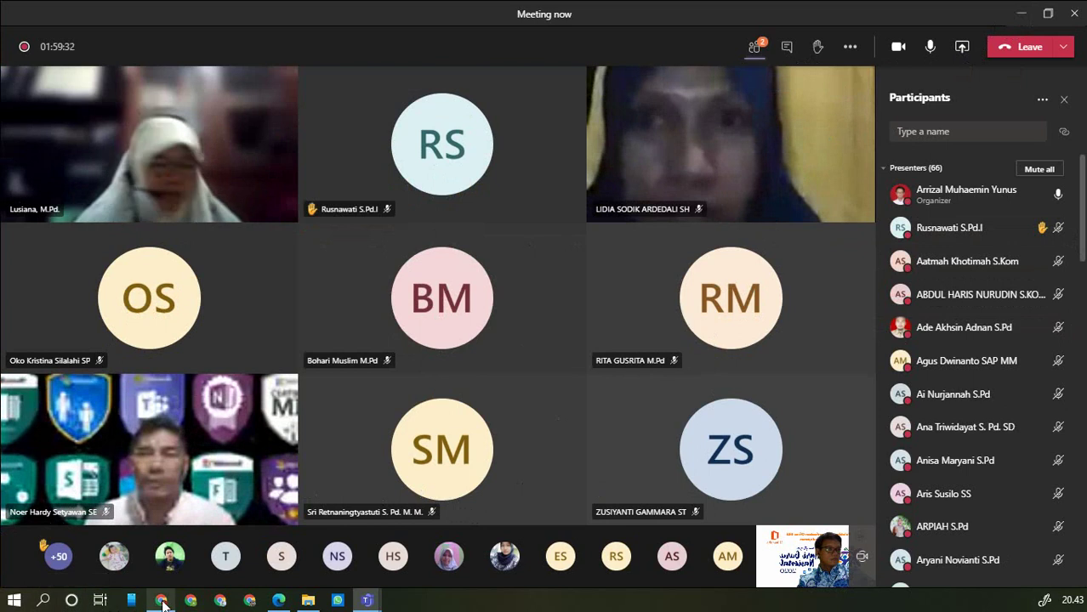
left_click(278, 604)
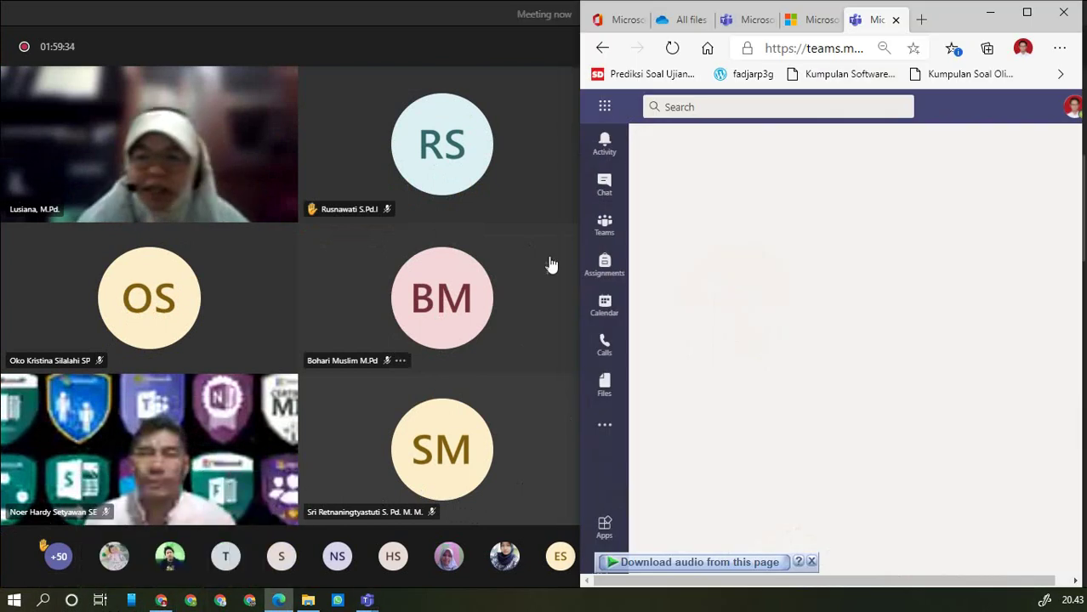
Close the Microsoft Teams browser tab and minimize Edge to get back to the meeting
left_click(1029, 14)
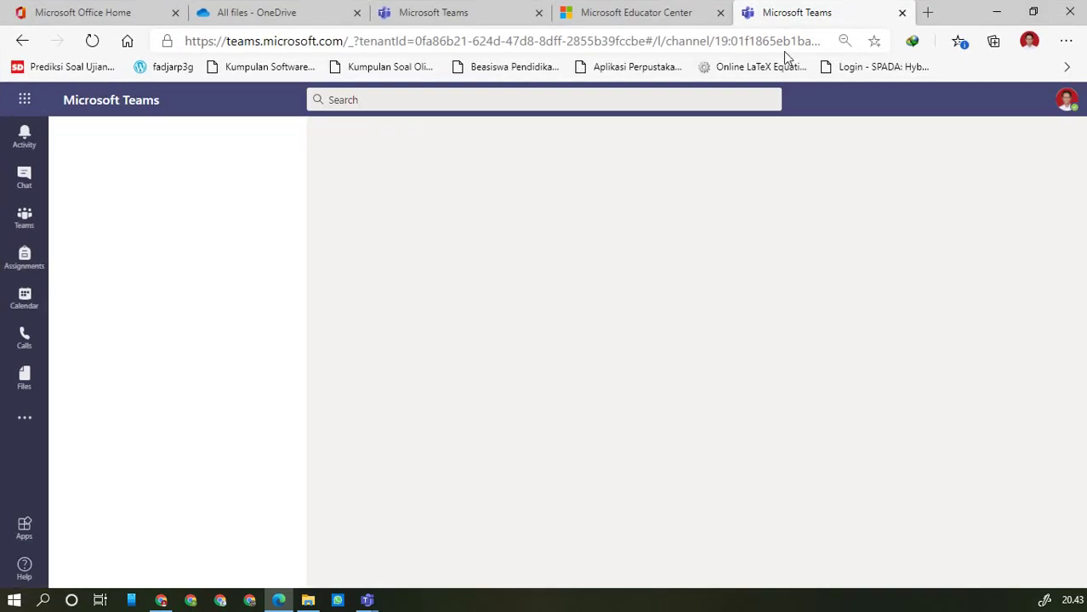
left_click(659, 41)
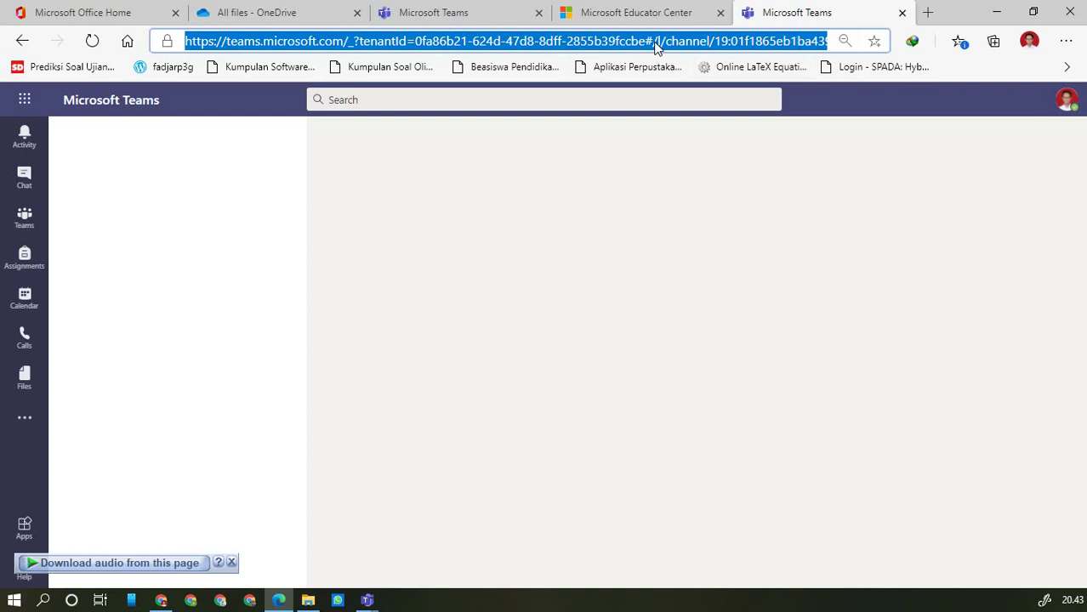
type("d")
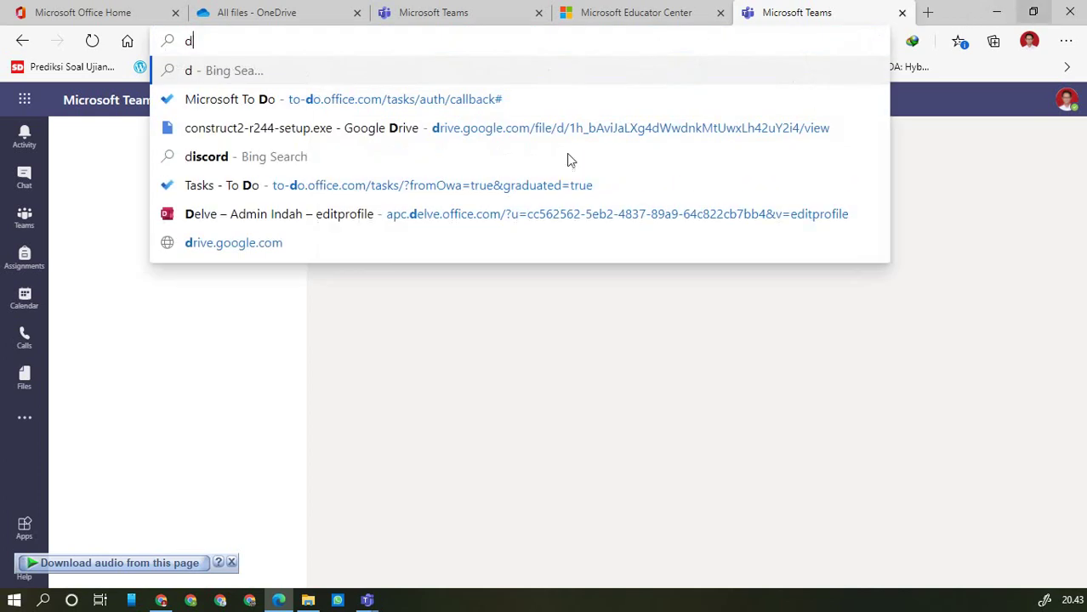
key("ctrl+w")
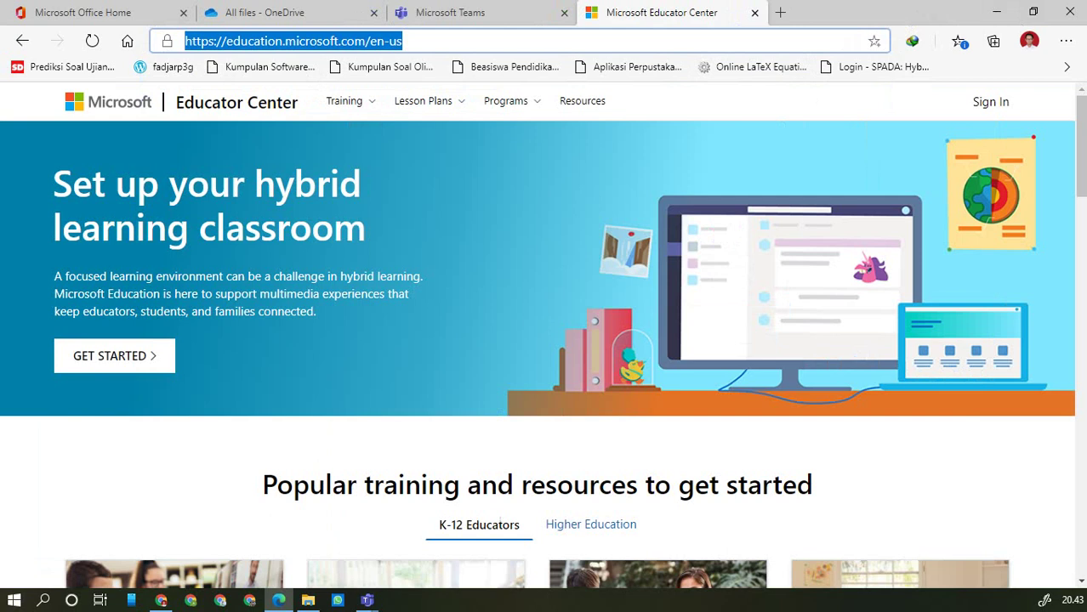
left_click(996, 12)
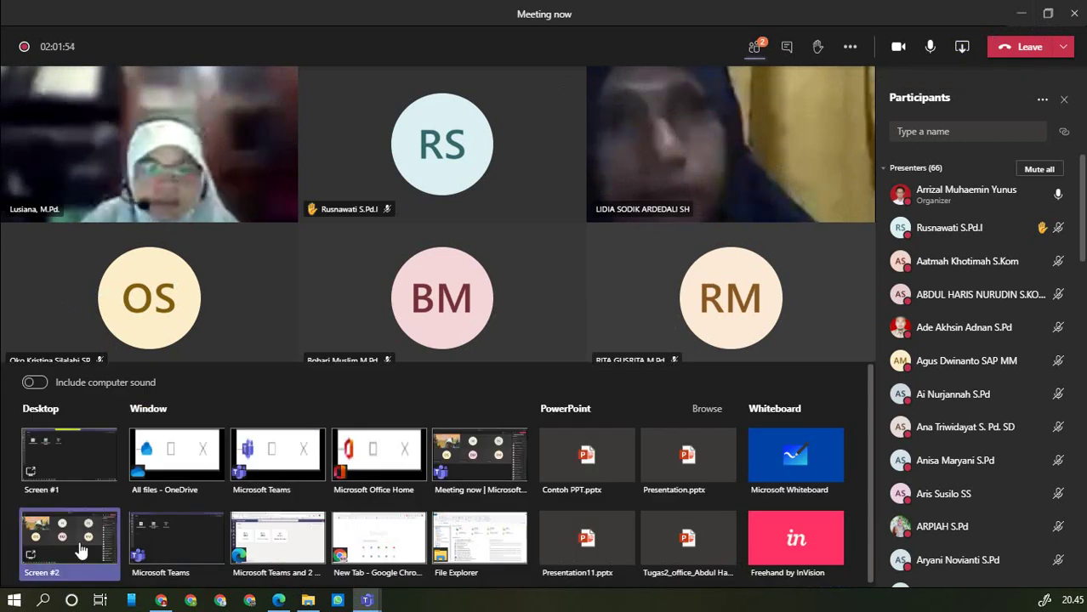
Share Screen #2, maximize the meeting window, and scroll through the Participants list
left_click(81, 551)
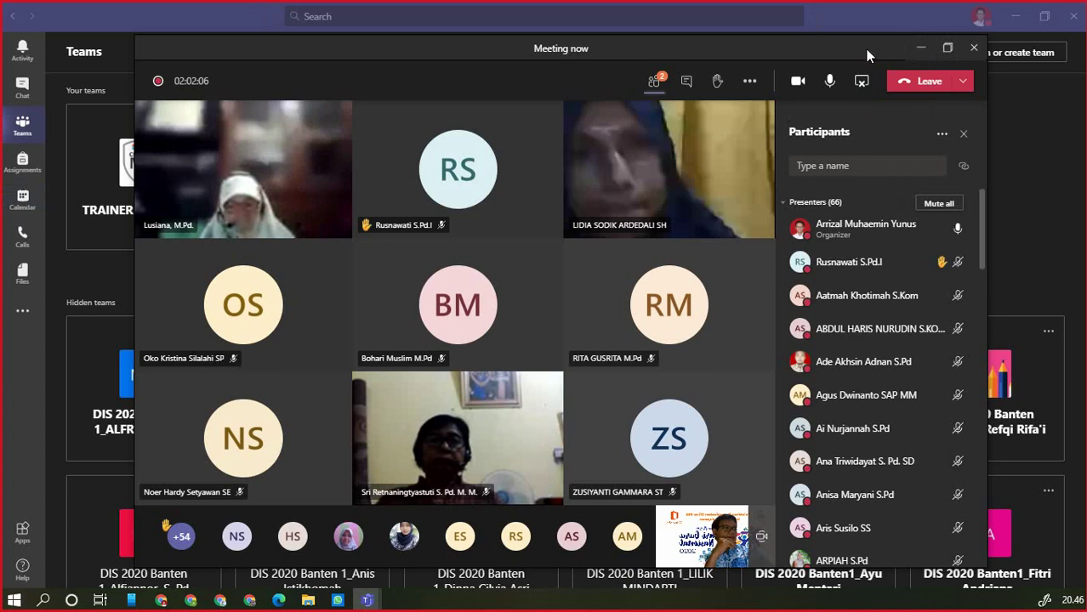
left_click(948, 48)
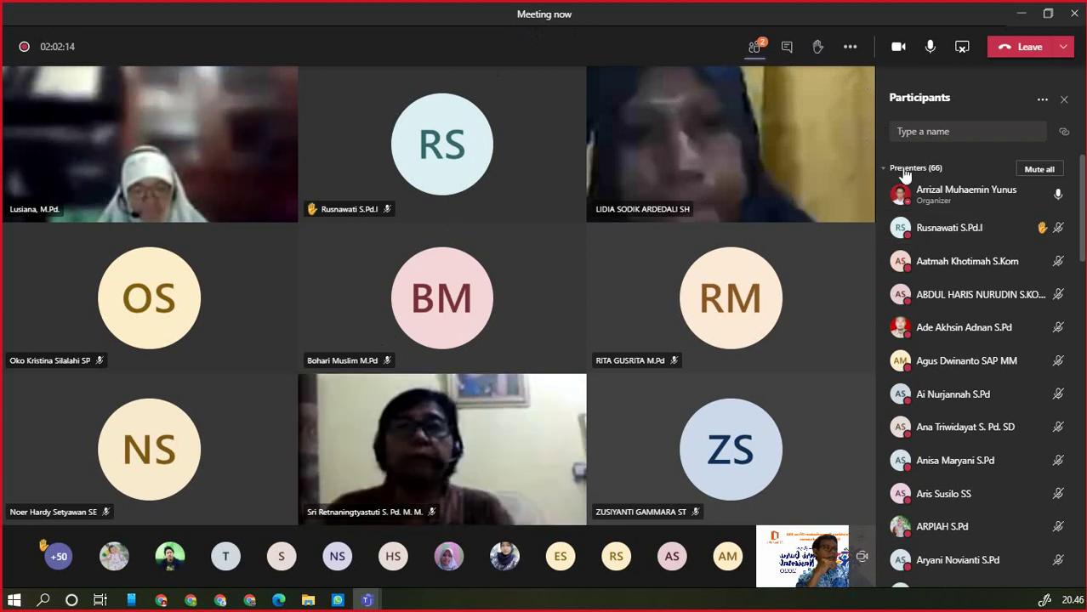
scroll(969, 302, "down", 1)
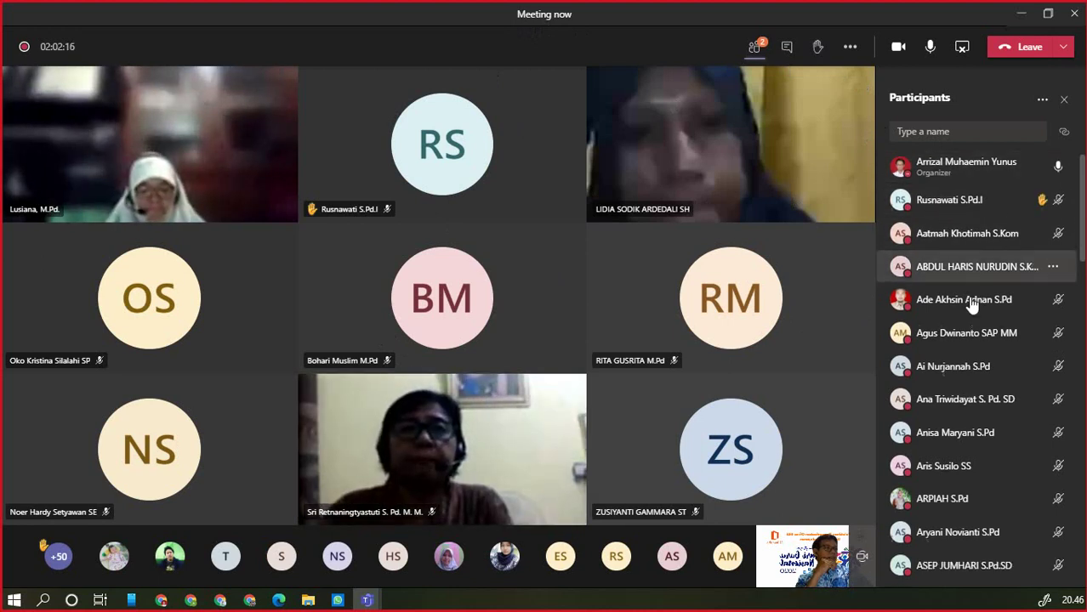
scroll(970, 302, "down", 3)
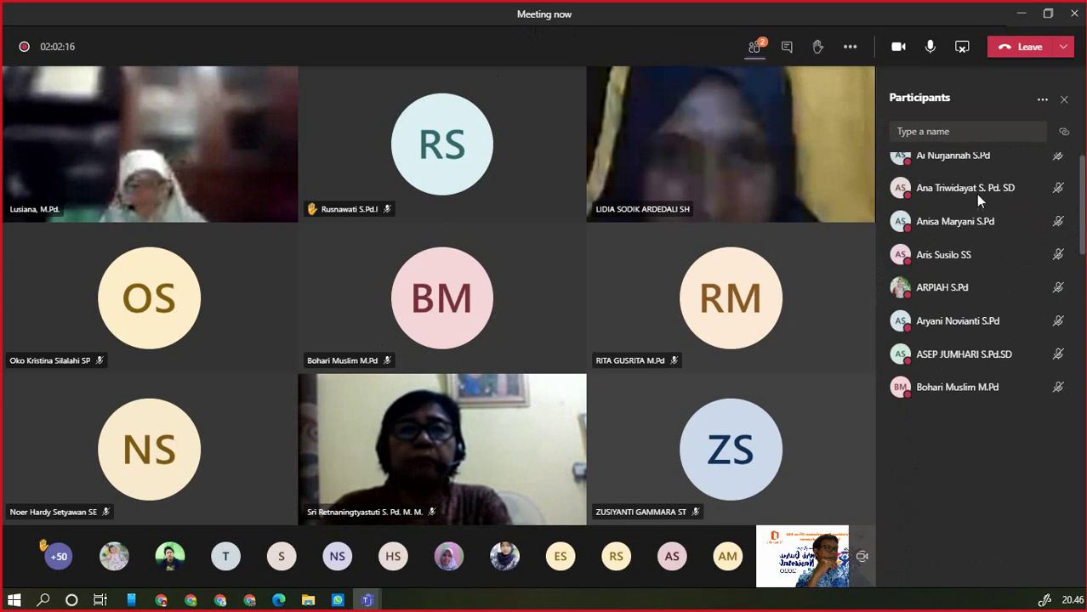
scroll(952, 340, "down", 5)
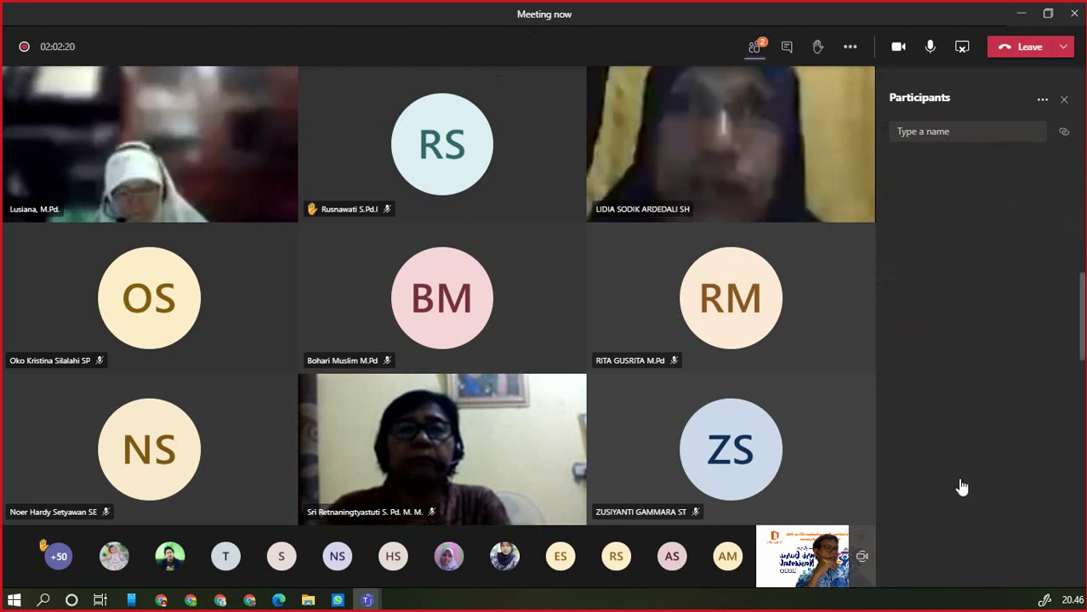
scroll(962, 486, "down", 3)
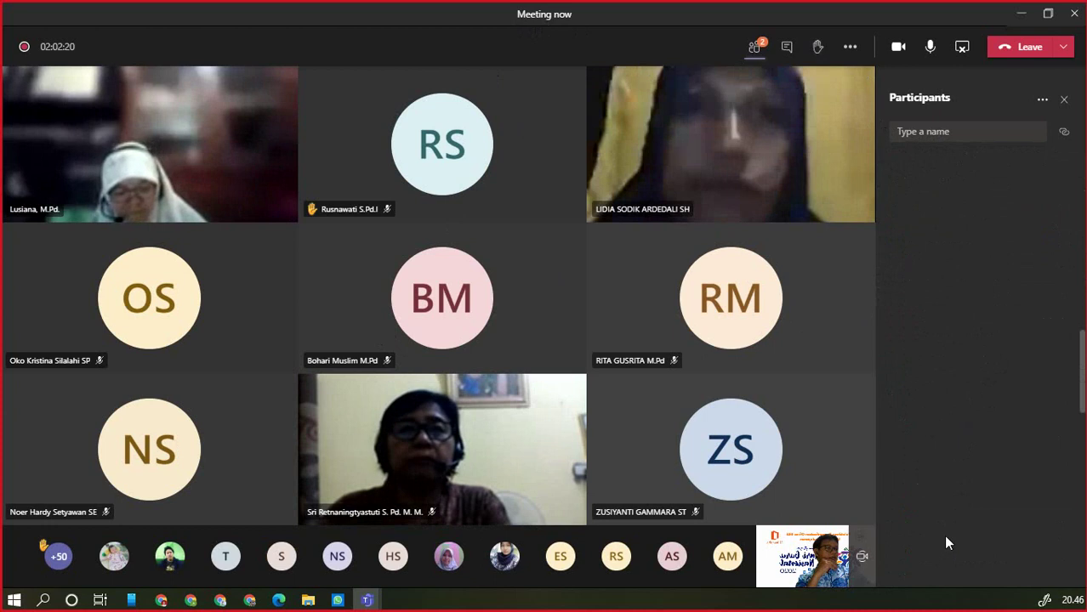
scroll(946, 531, "down", 3)
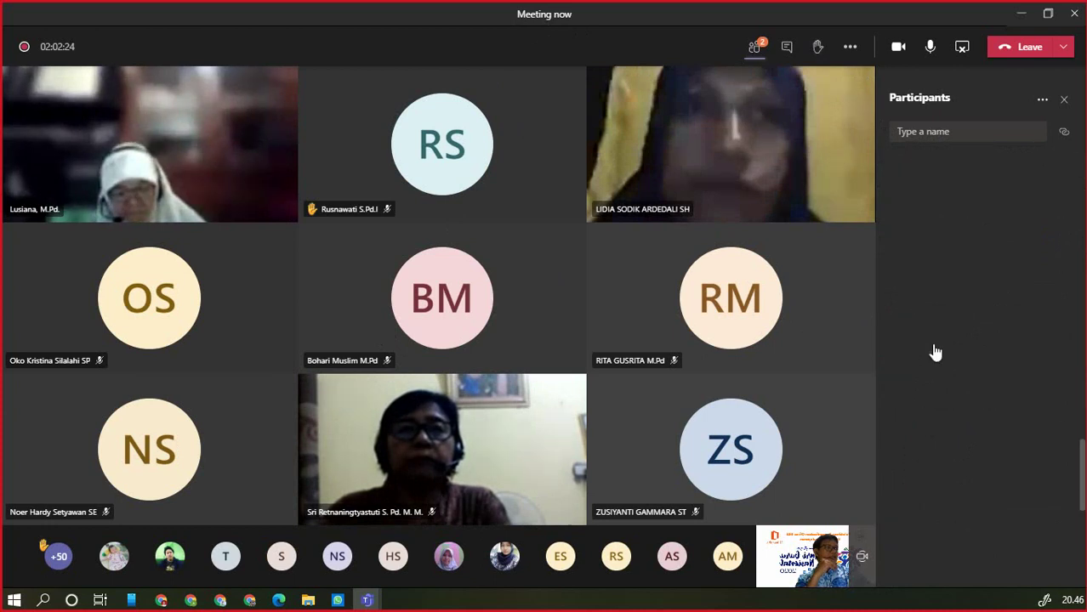
scroll(950, 348, "up", 10)
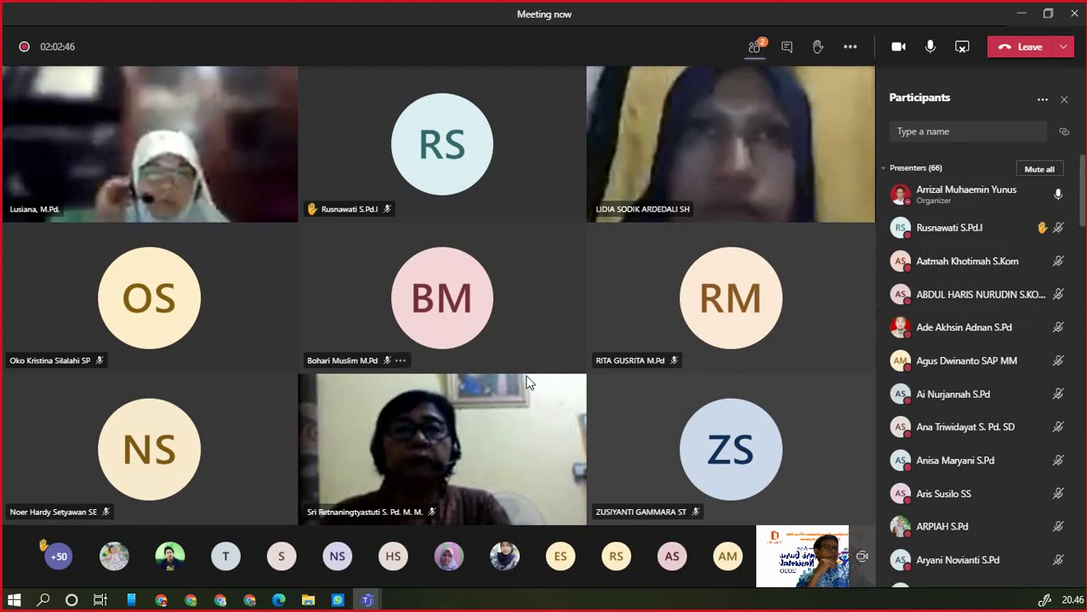
Open and dismiss the More actions menu, scroll Participants, then minimize the meeting window
left_click(851, 48)
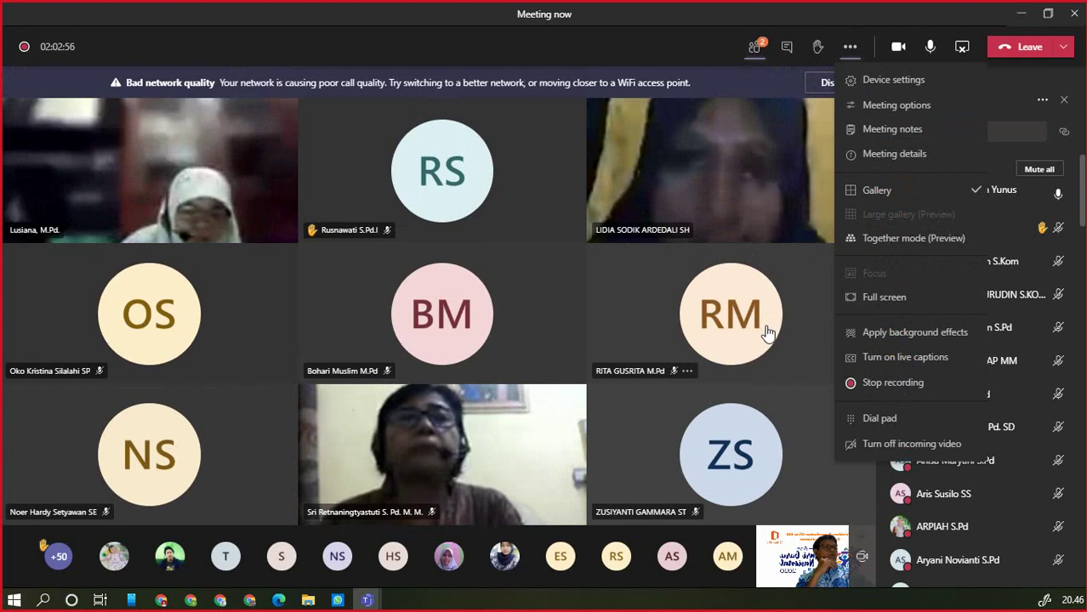
left_click(853, 48)
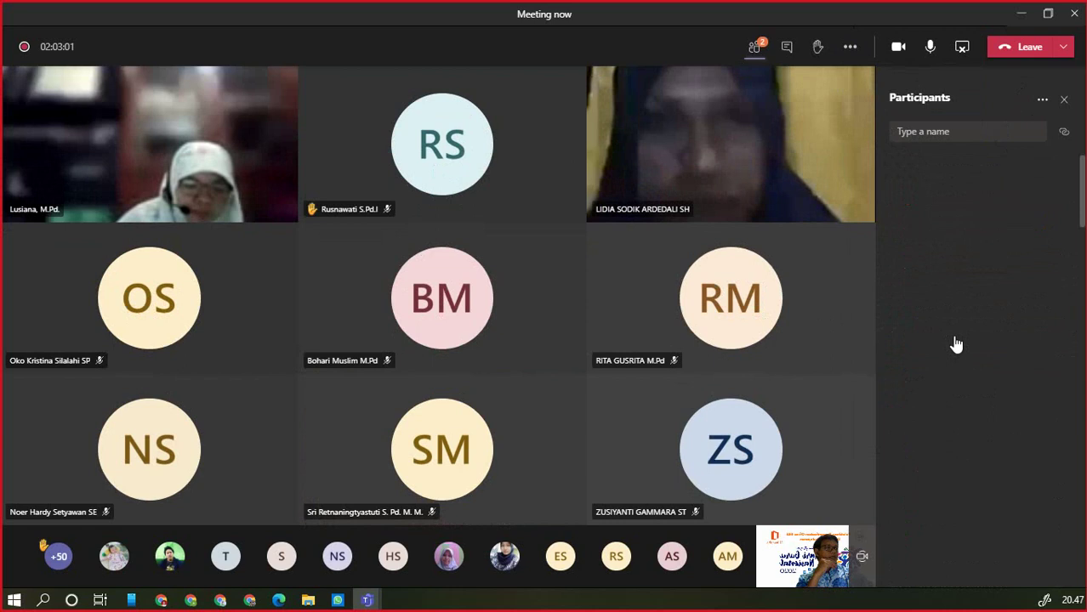
scroll(973, 340, "down", 5)
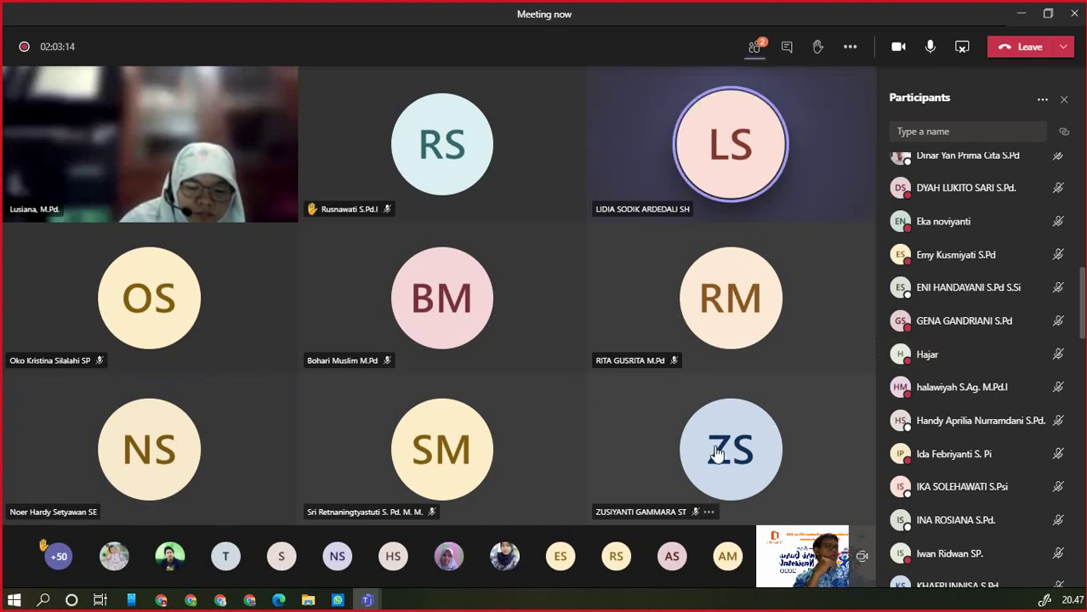
mouse_move(717, 453)
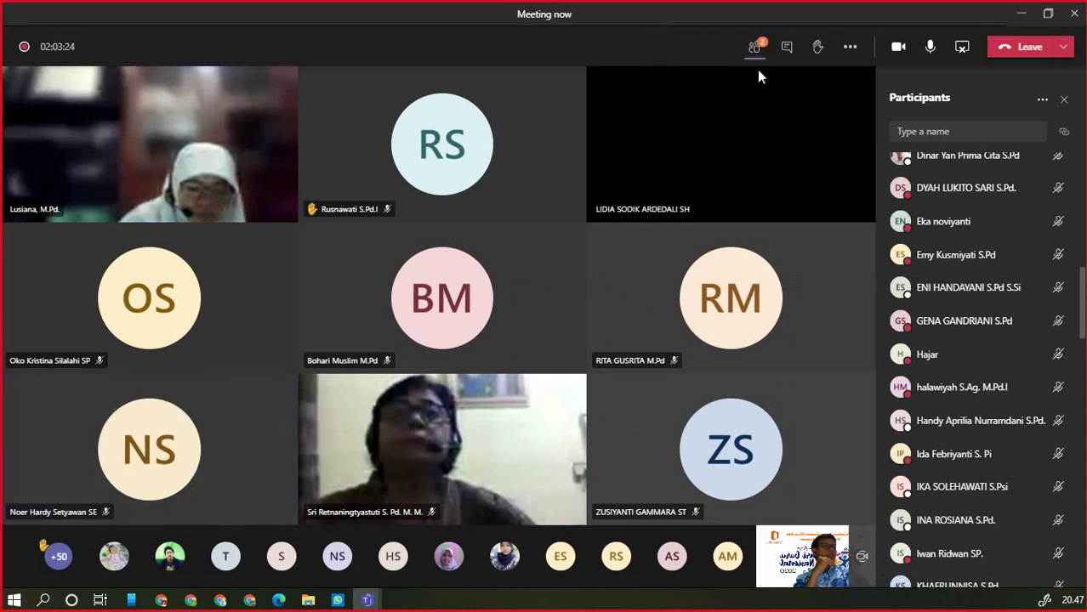
left_click(1020, 17)
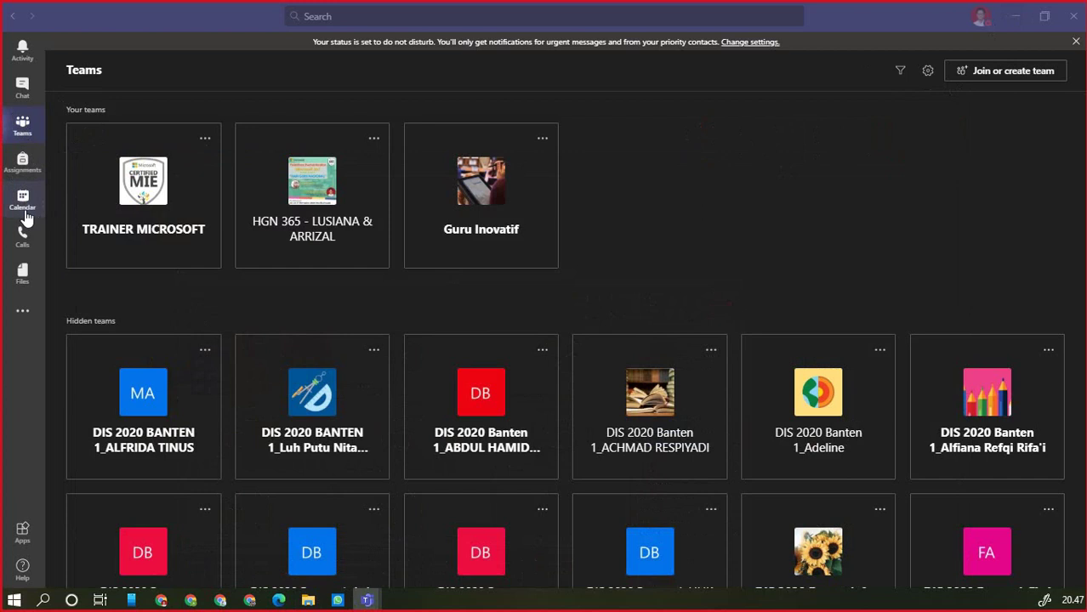
Show the details card of the UJI COBA meeting on the 17 November Calendar
left_click(23, 214)
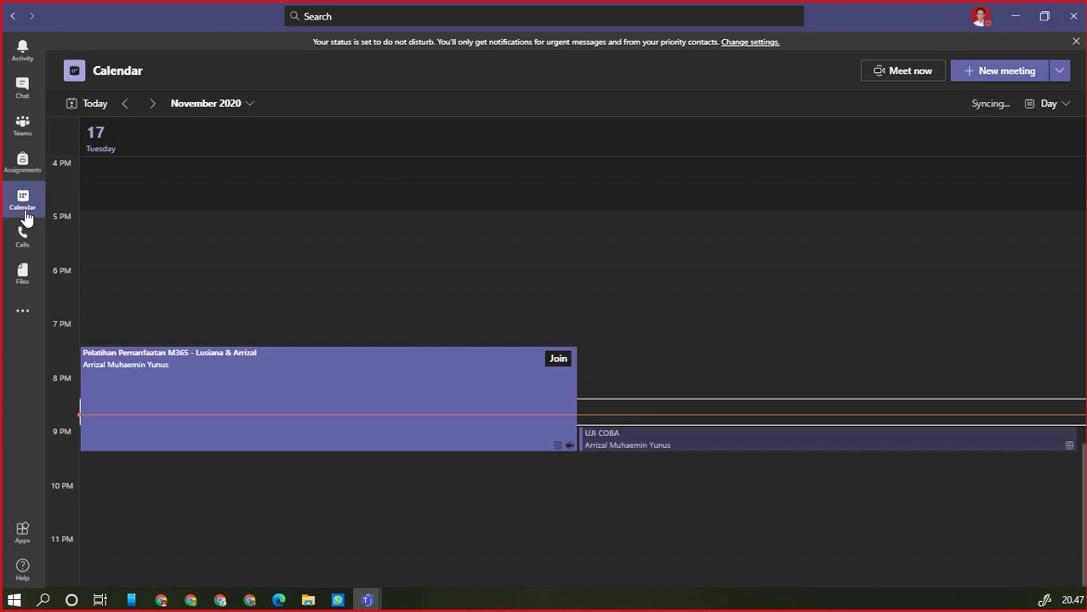
left_click(723, 444)
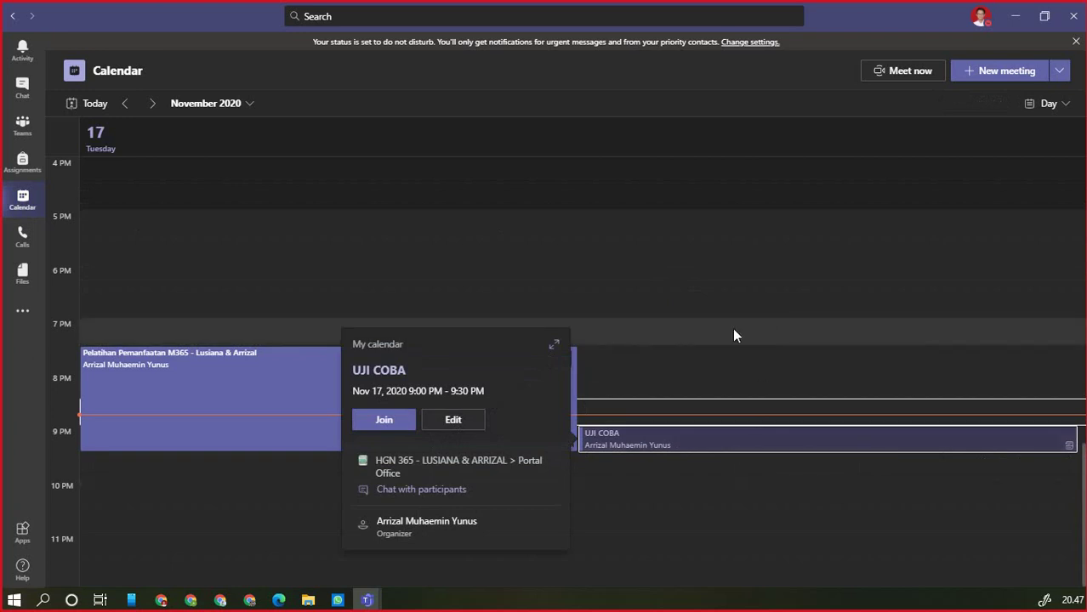
left_click(694, 486)
left_click(703, 452)
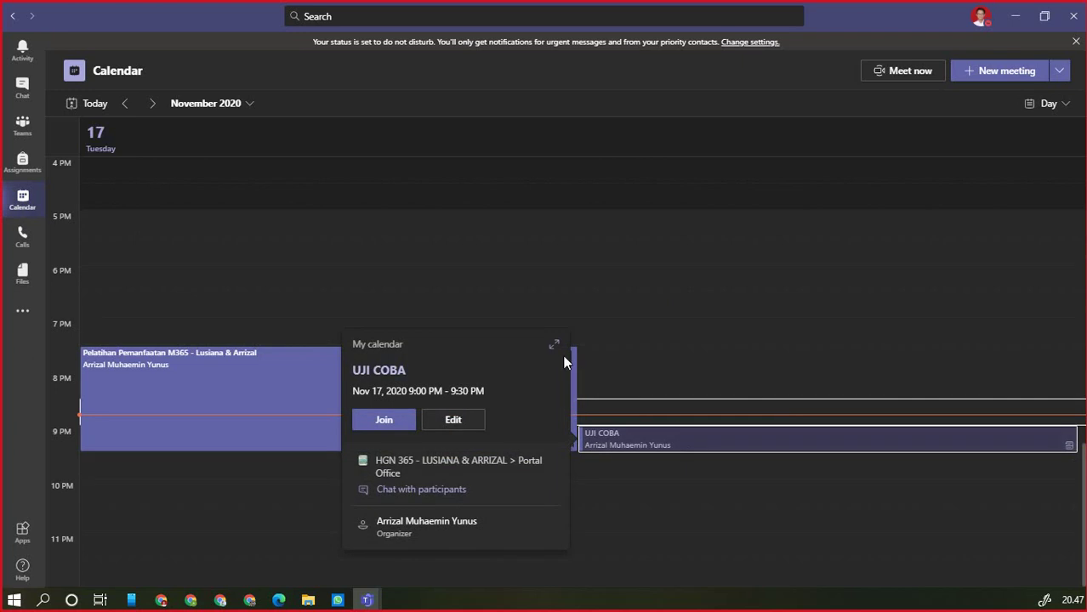
Edit the UJI COBA meeting and confirm Cancel meeting
left_click(453, 425)
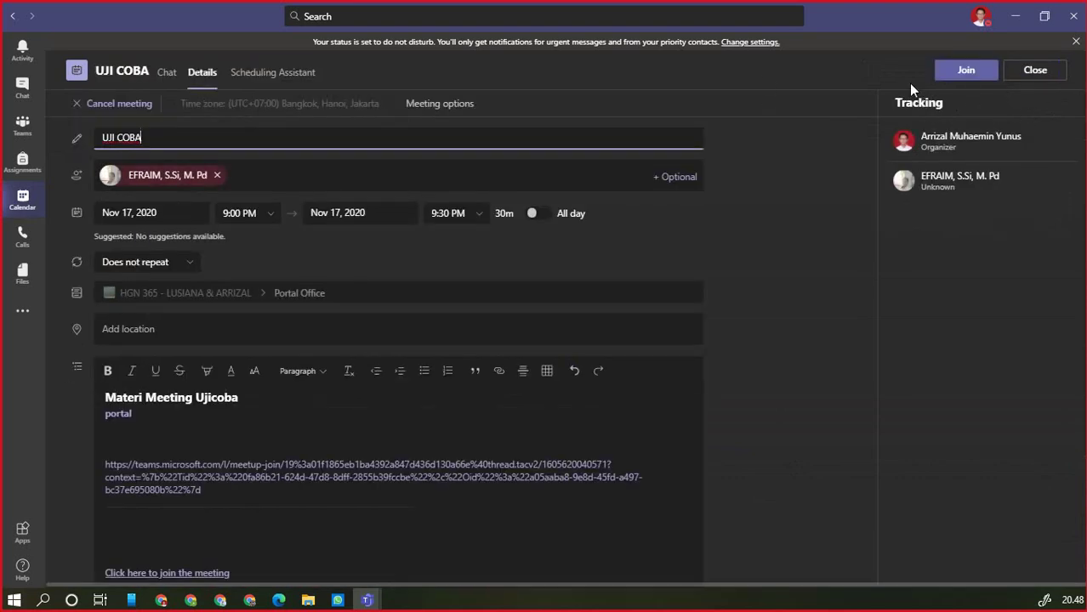
left_click(119, 103)
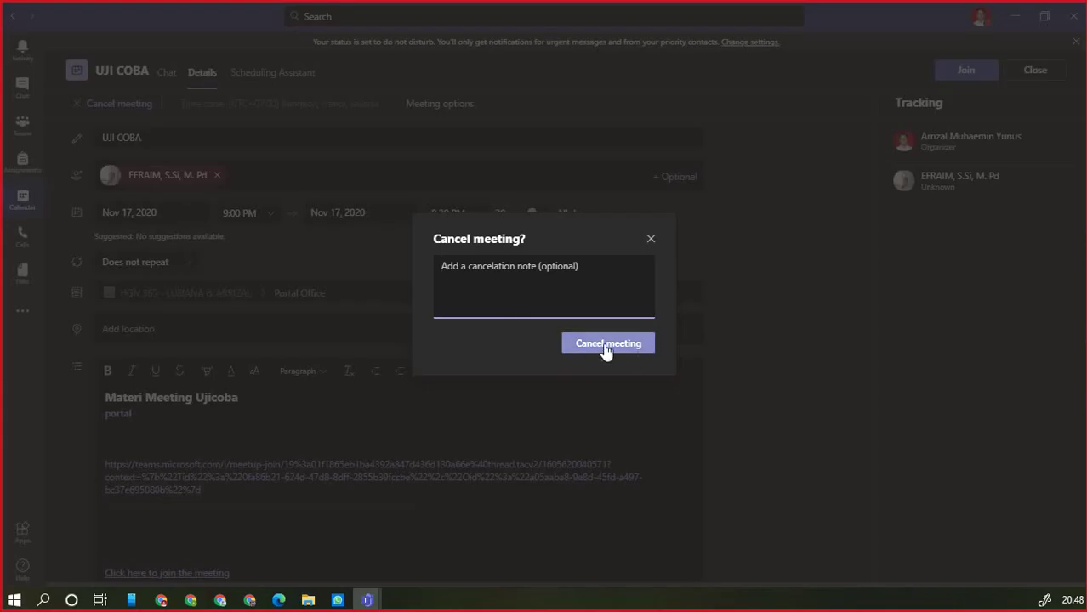
left_click(612, 348)
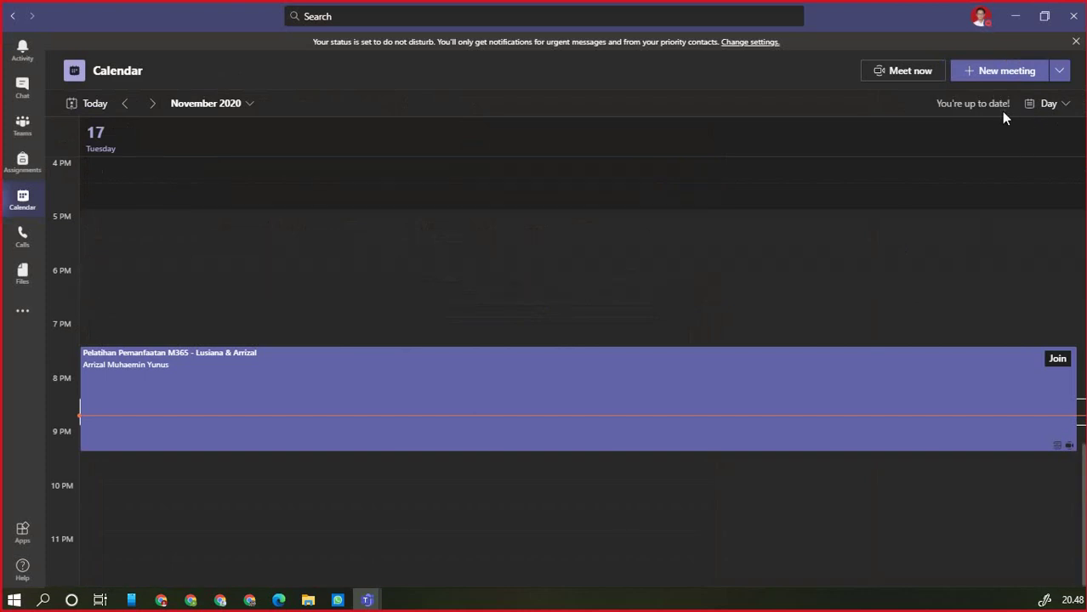
Create a new live event titled 'DEPLOY OFFICE 365' with location Tangsel
left_click(1059, 72)
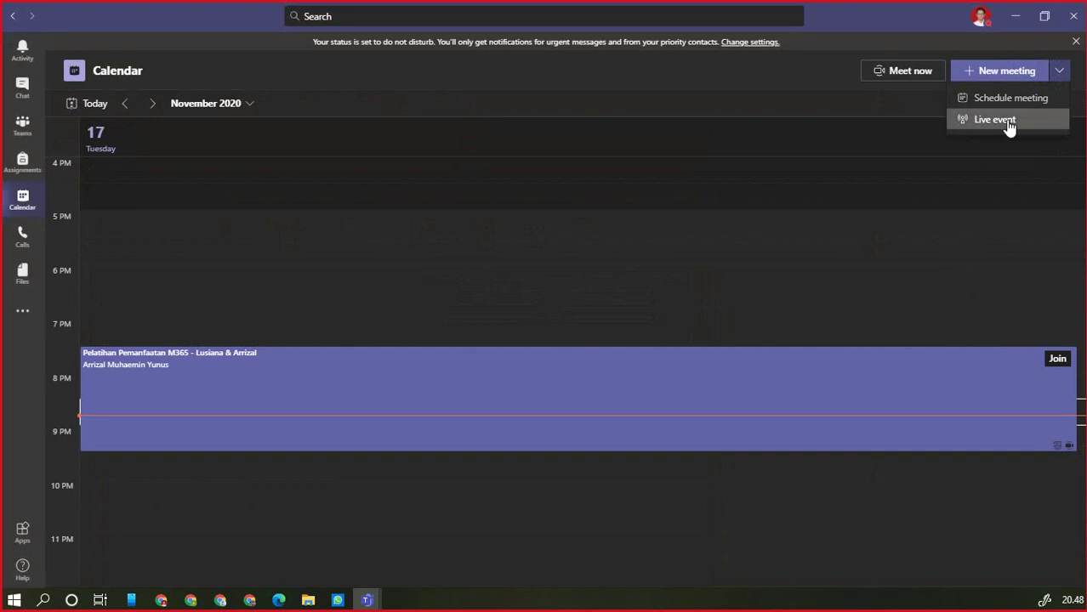
left_click(985, 138)
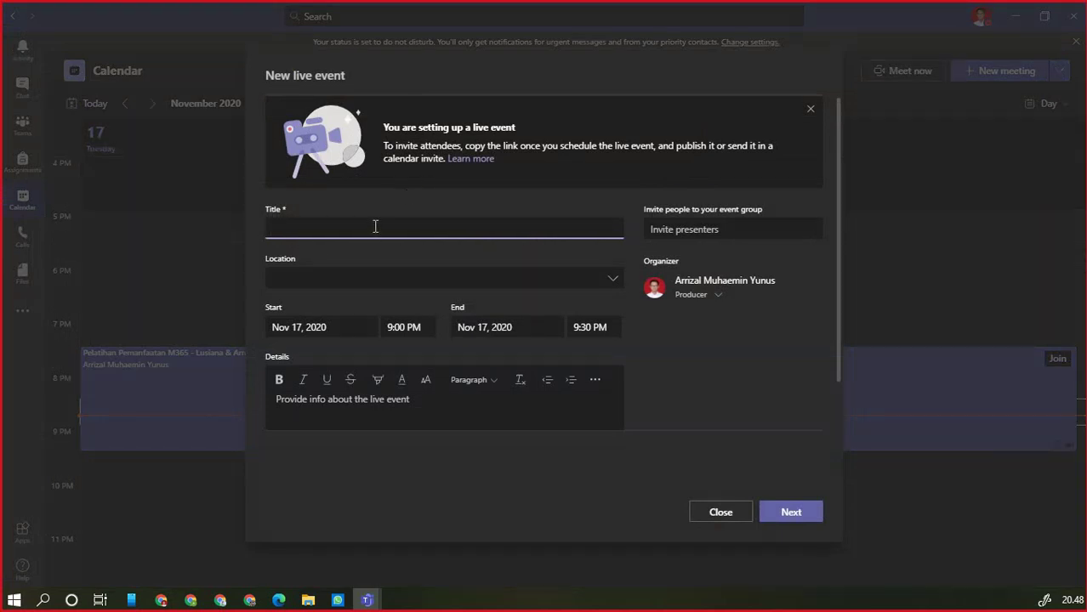
type("DEPLOY OFFICE365")
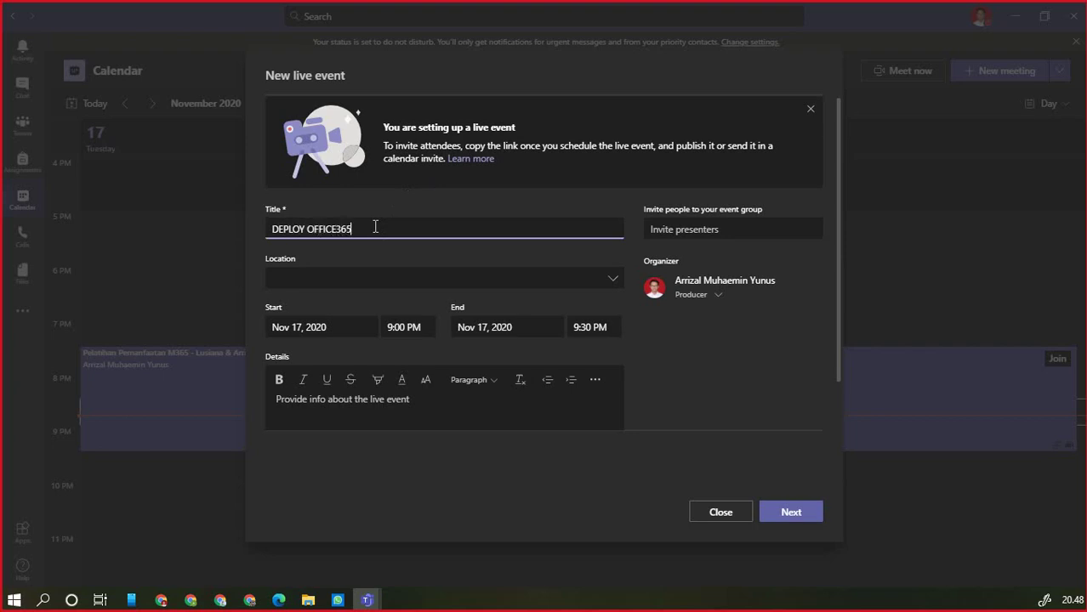
key("Left")
key("Left")
key("Left")
left_click(387, 282)
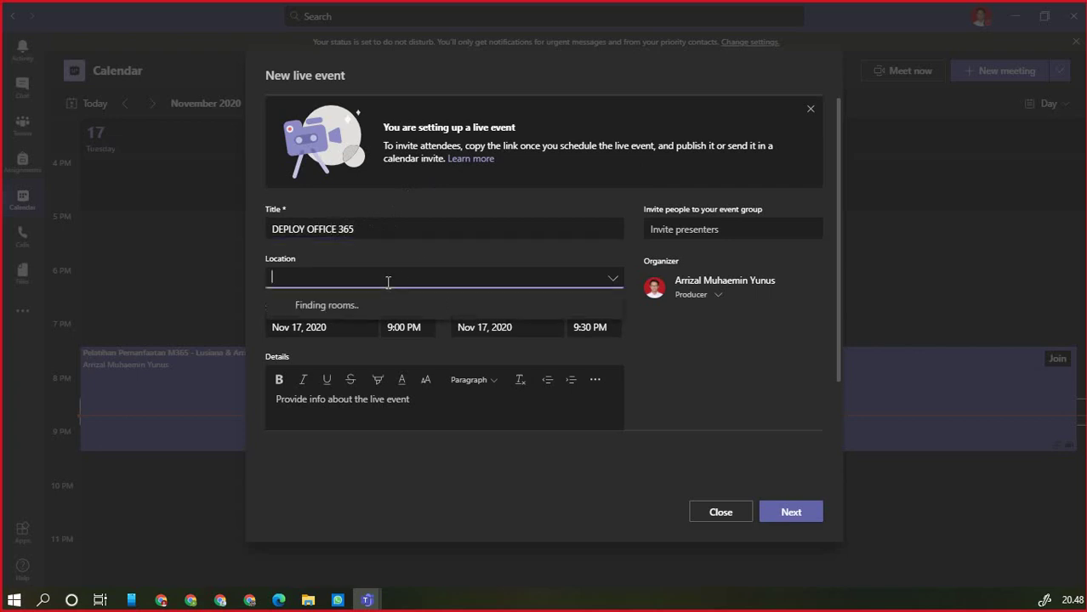
type("Tangsel")
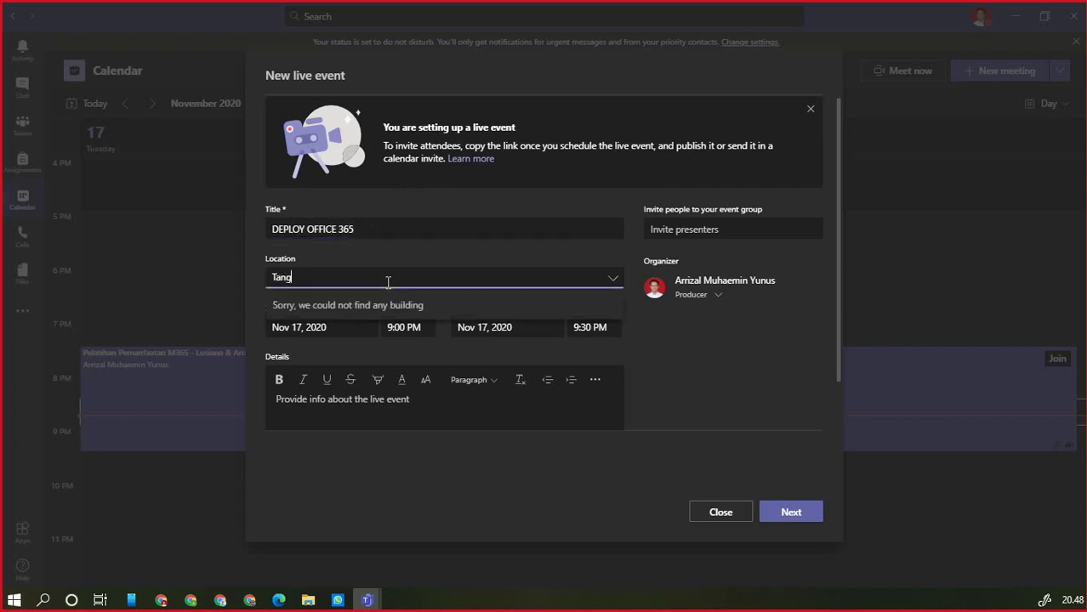
left_click(703, 361)
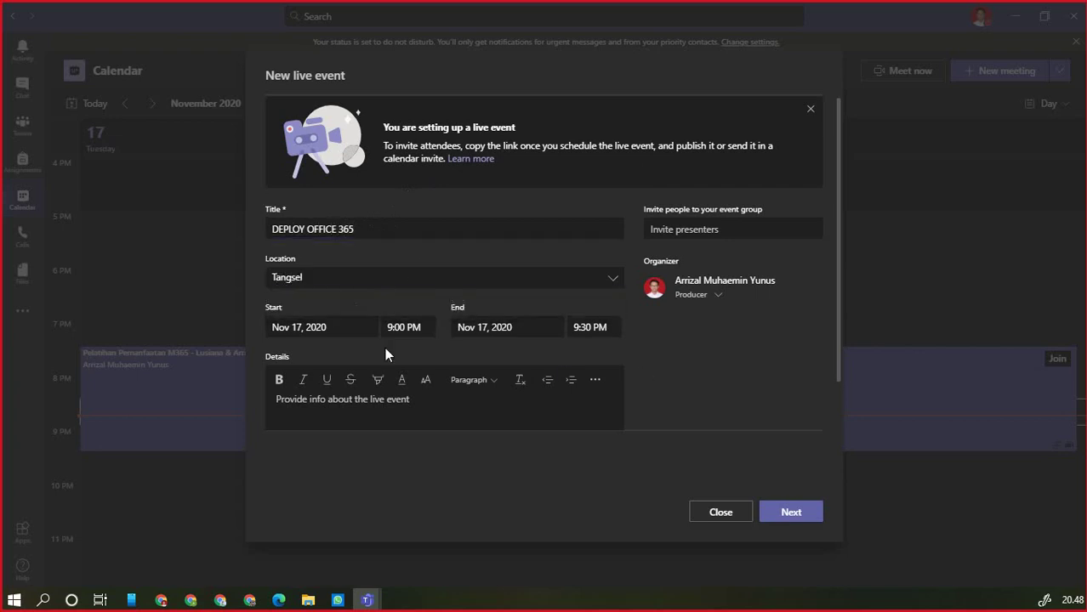
Keep the live event's time at 9:00 to 9:30 PM
left_click(403, 330)
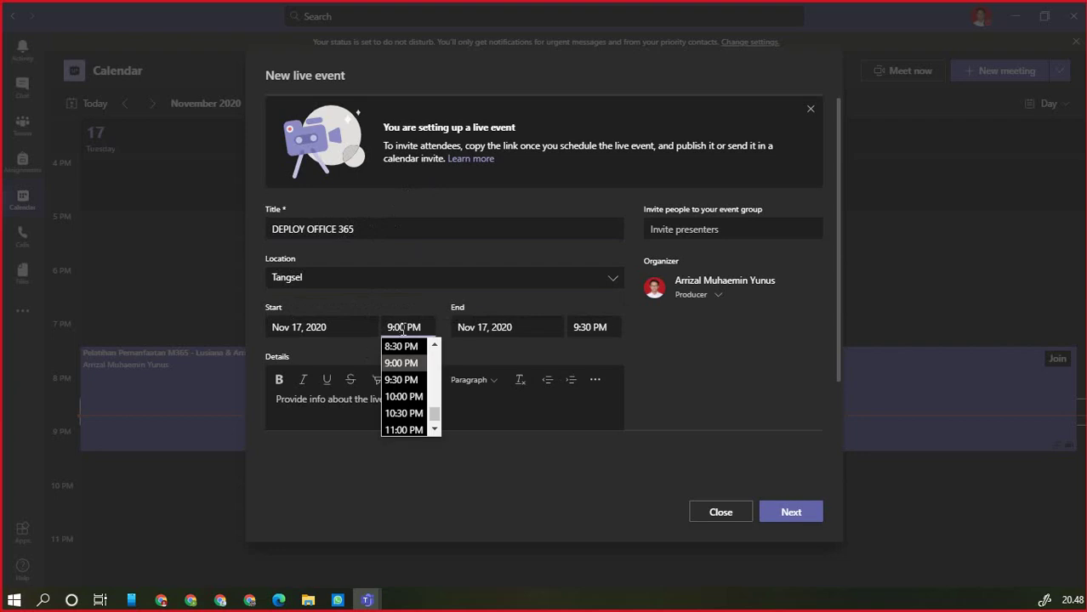
left_click(401, 363)
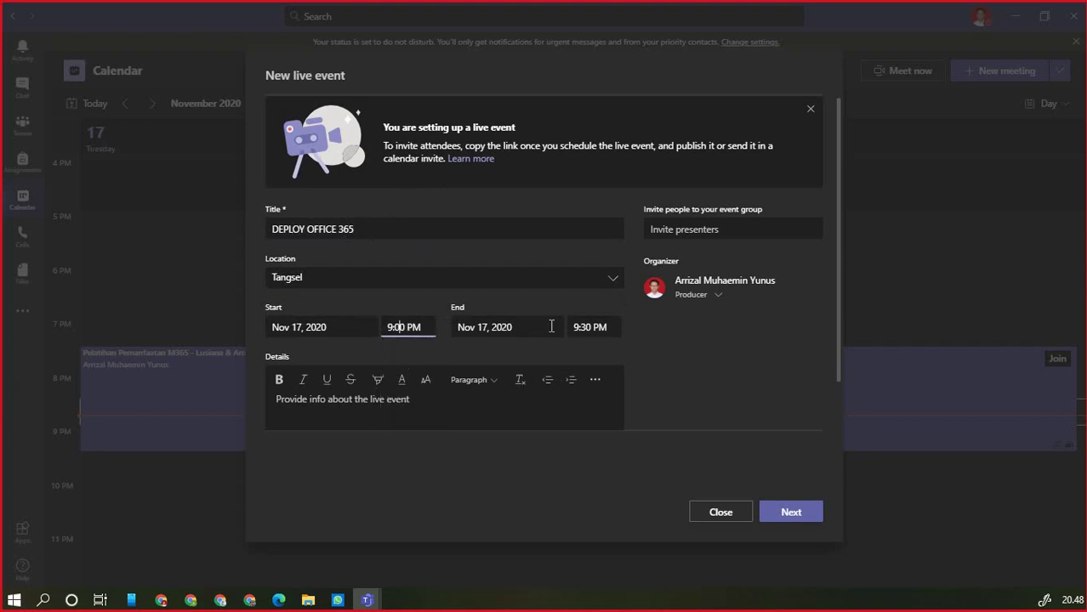
left_click(603, 328)
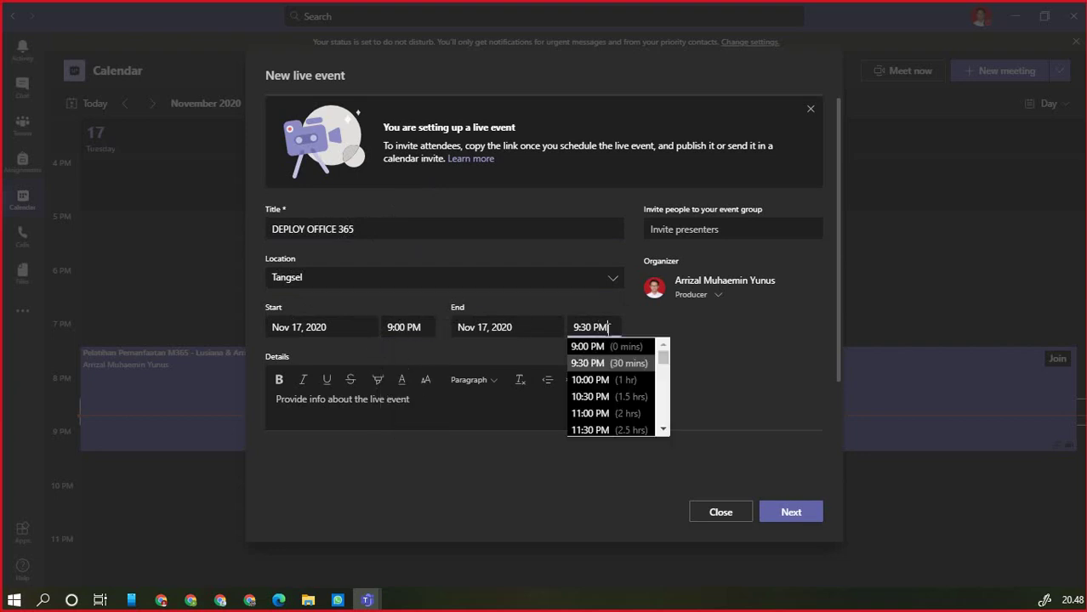
left_click(634, 363)
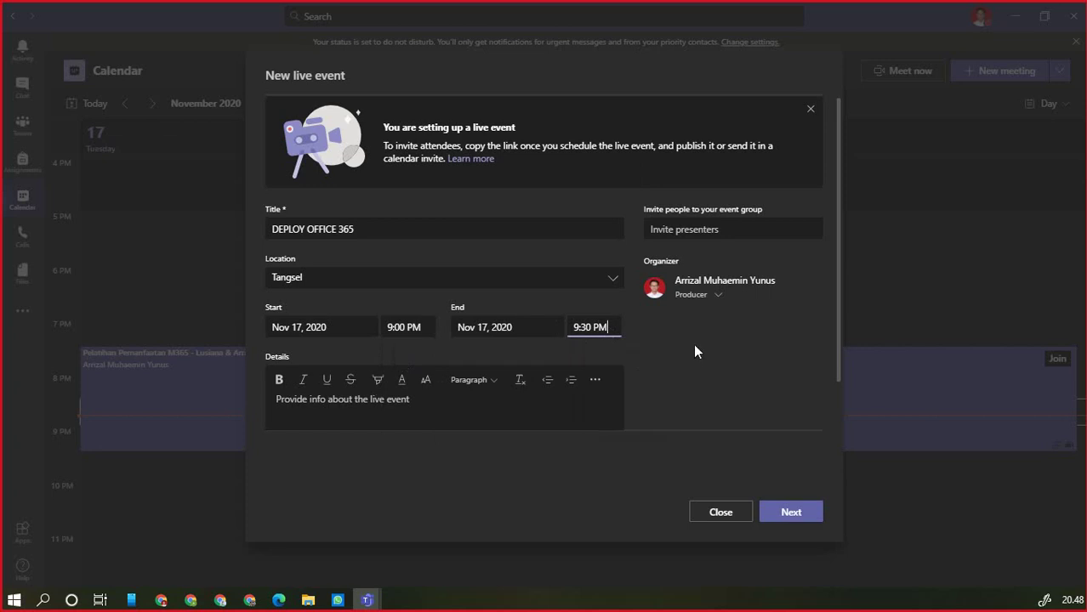
Enter the details 'Ujicoba live event' and keep the organizer's role as Producer
left_click(306, 406)
type("U")
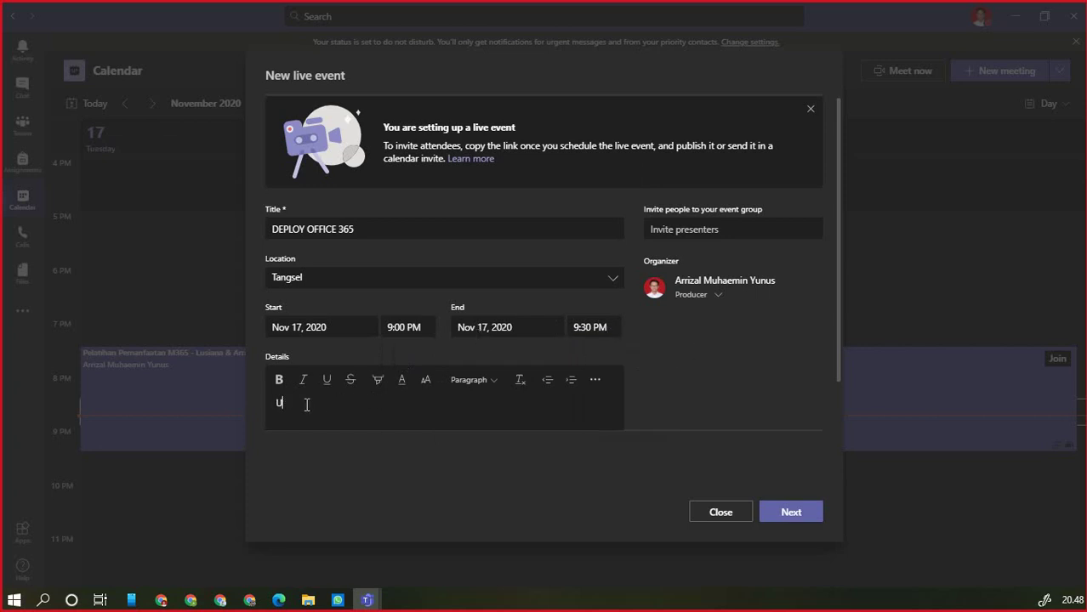
type("jicoba live event")
left_click(718, 299)
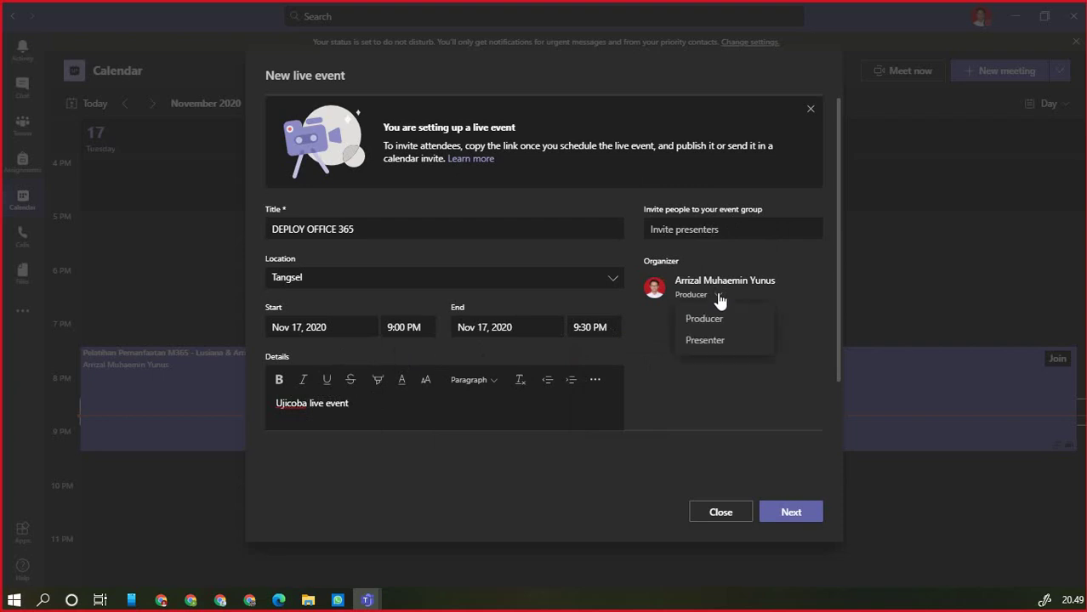
left_click(727, 318)
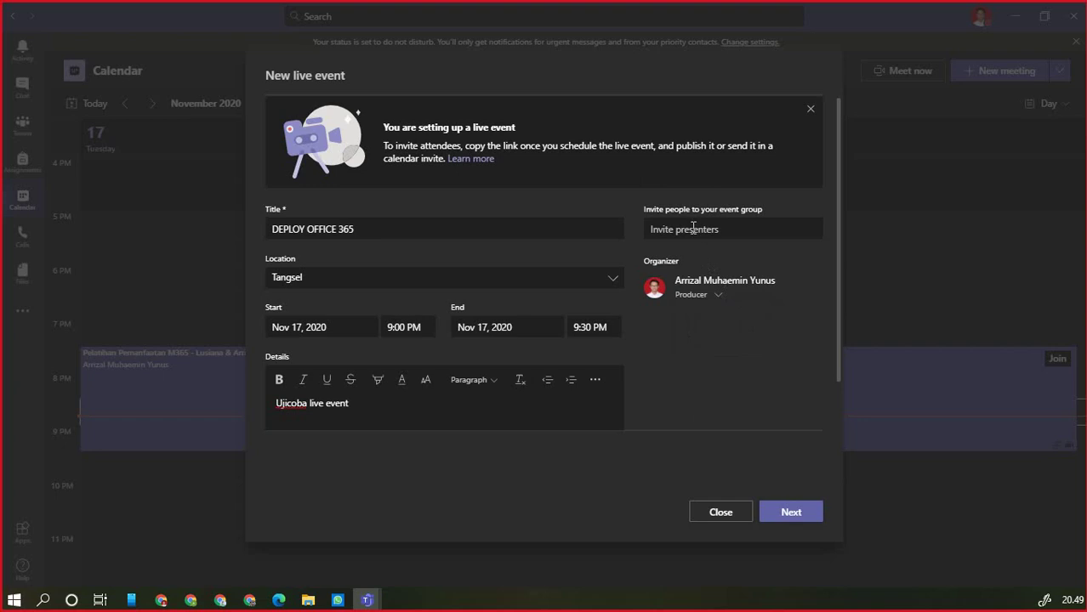
Invite three presenters by searching each person's name and picking their suggestion
left_click(693, 228)
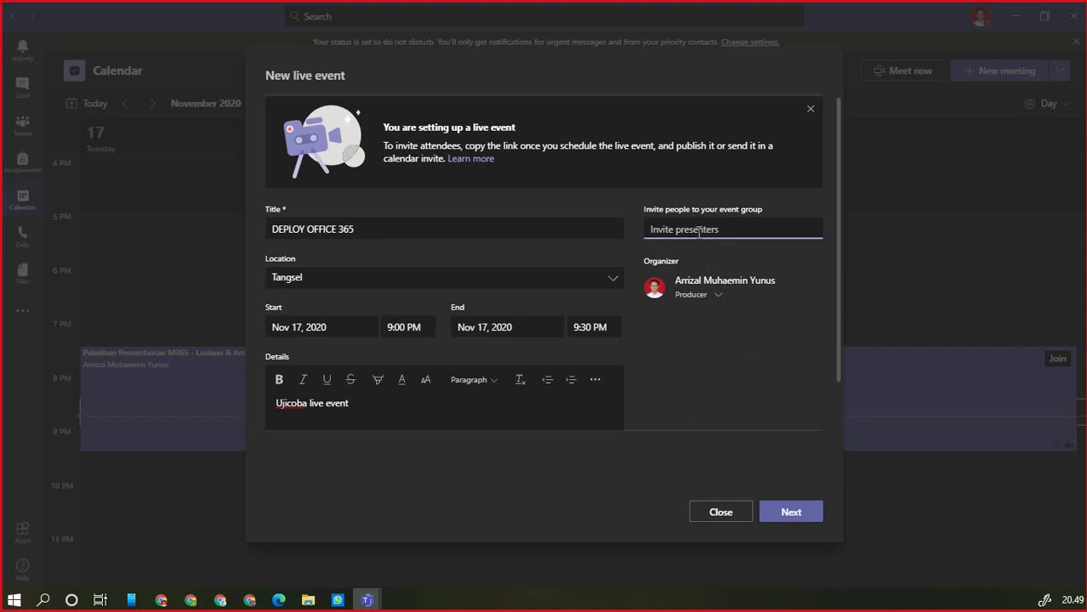
type("lus")
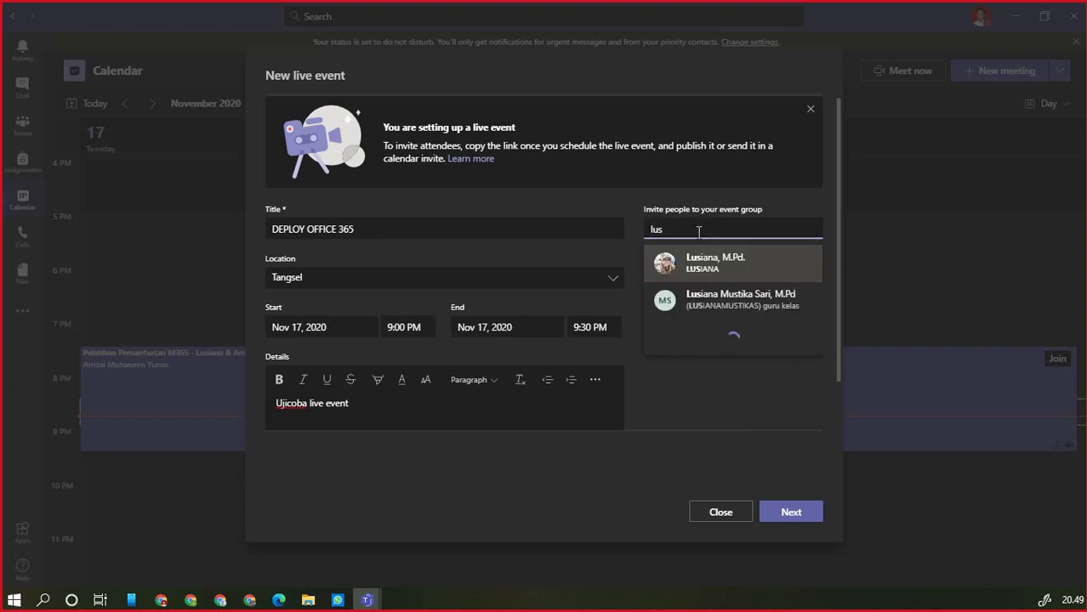
left_click(724, 267)
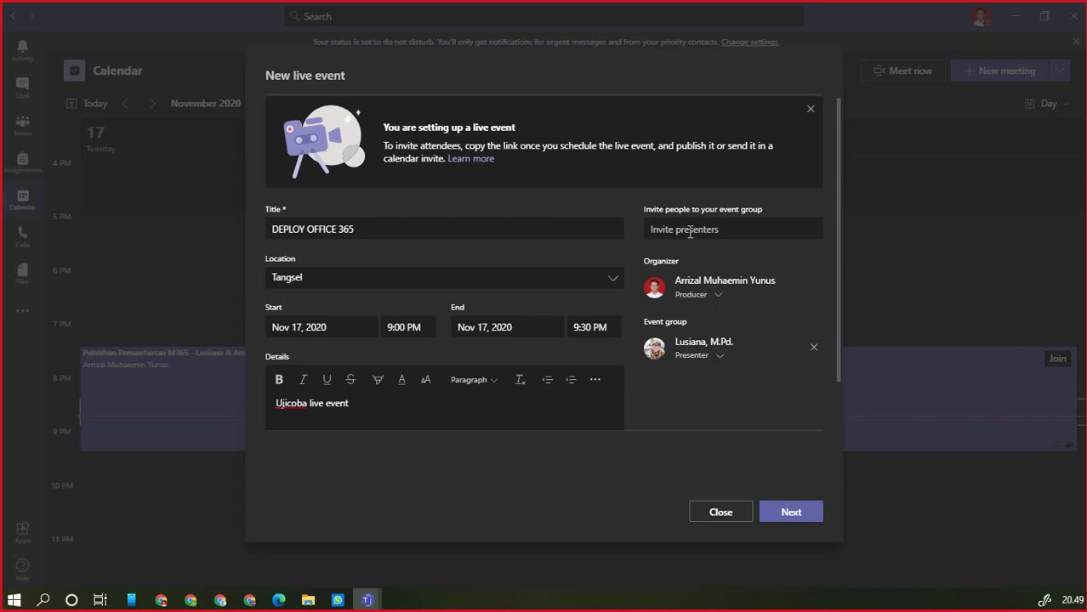
left_click(689, 231)
type("ef")
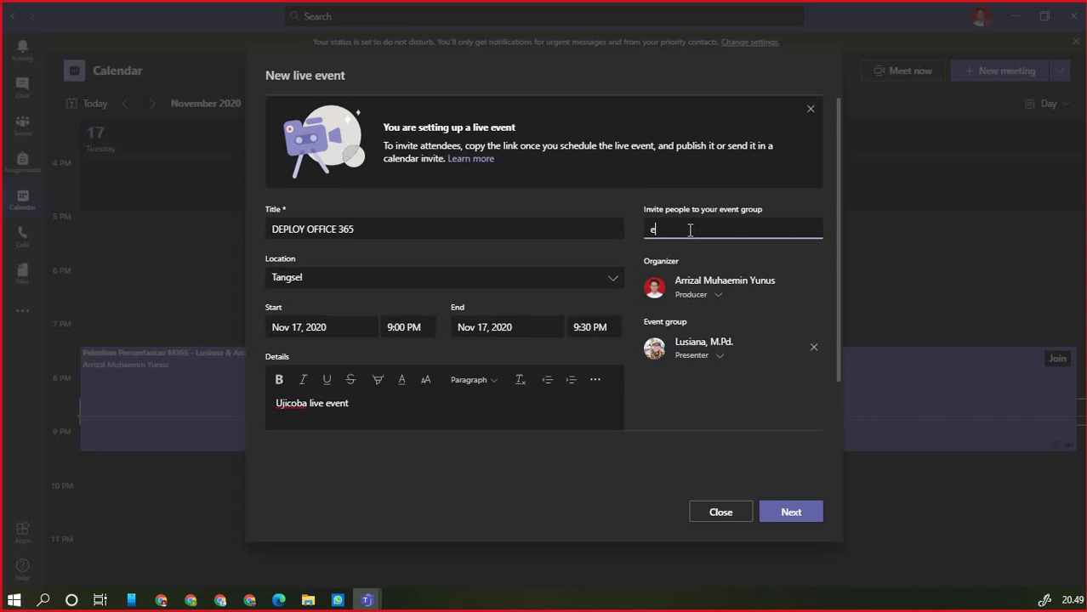
left_click(710, 264)
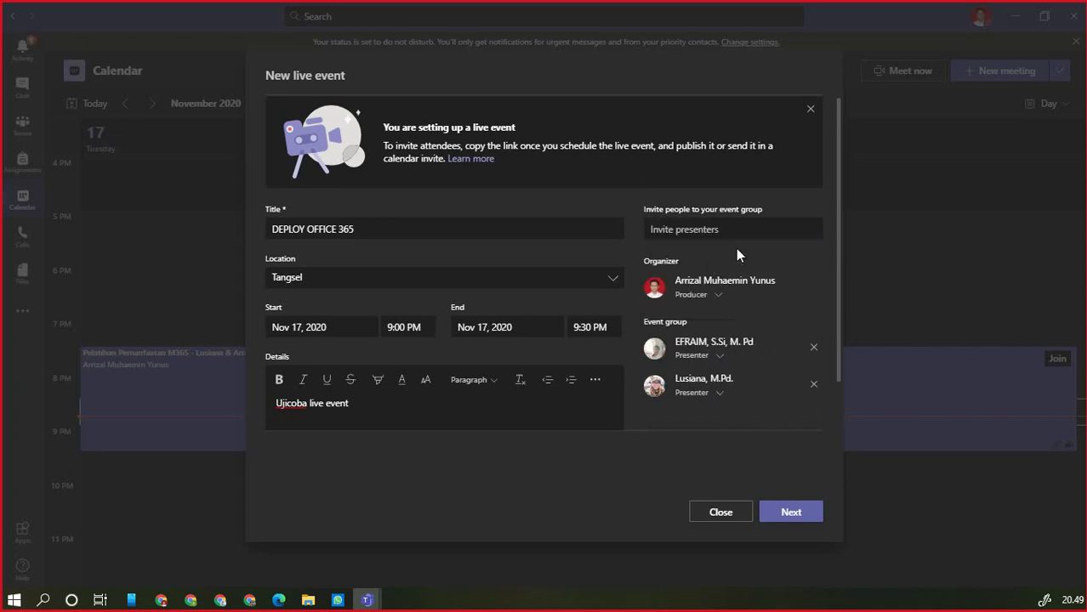
left_click(722, 230)
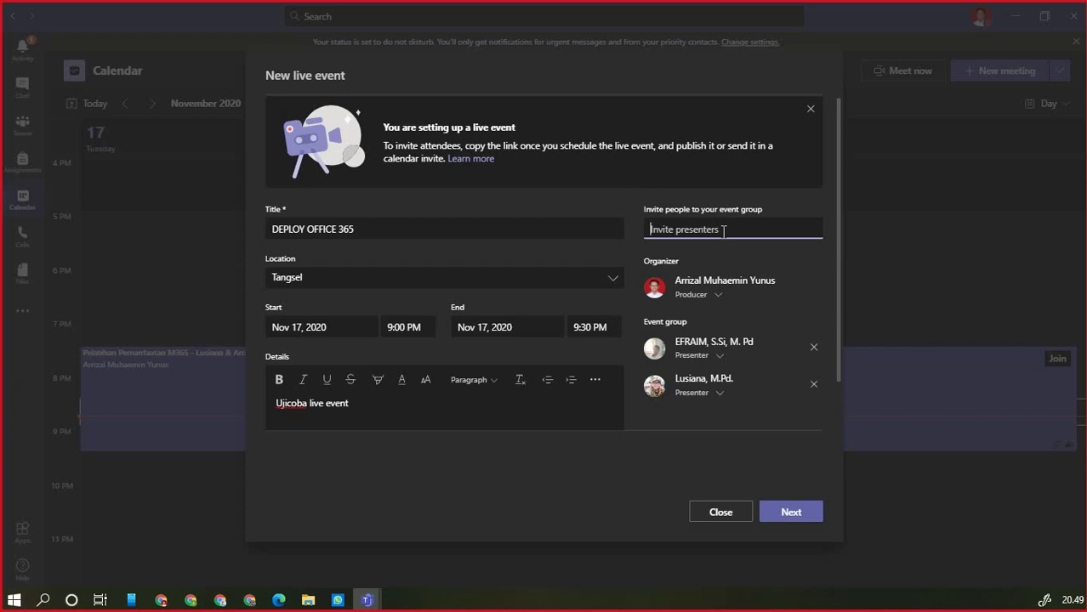
type("rusna")
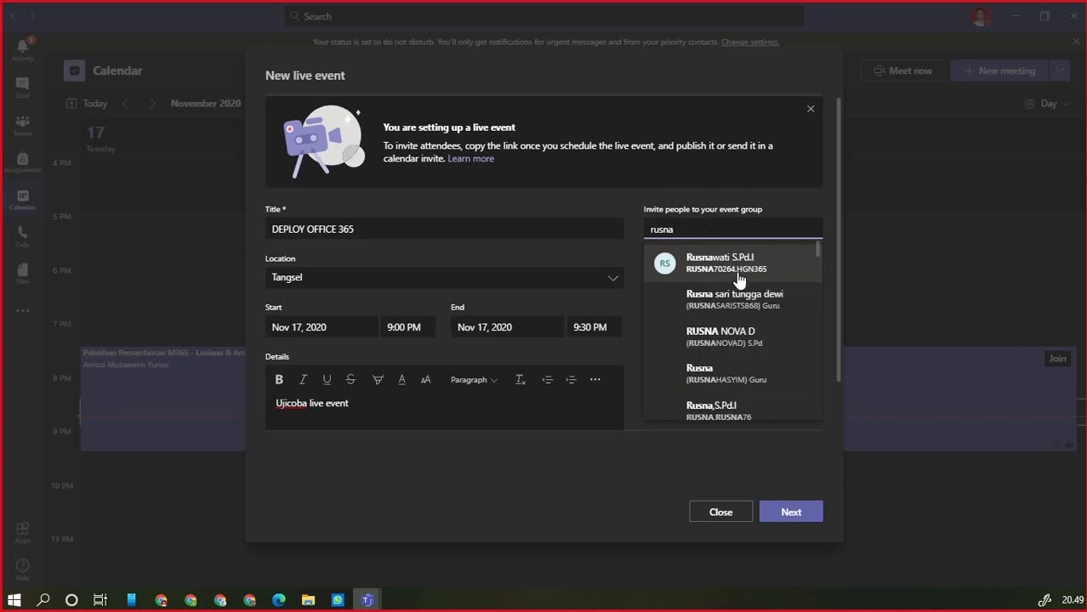
left_click(741, 270)
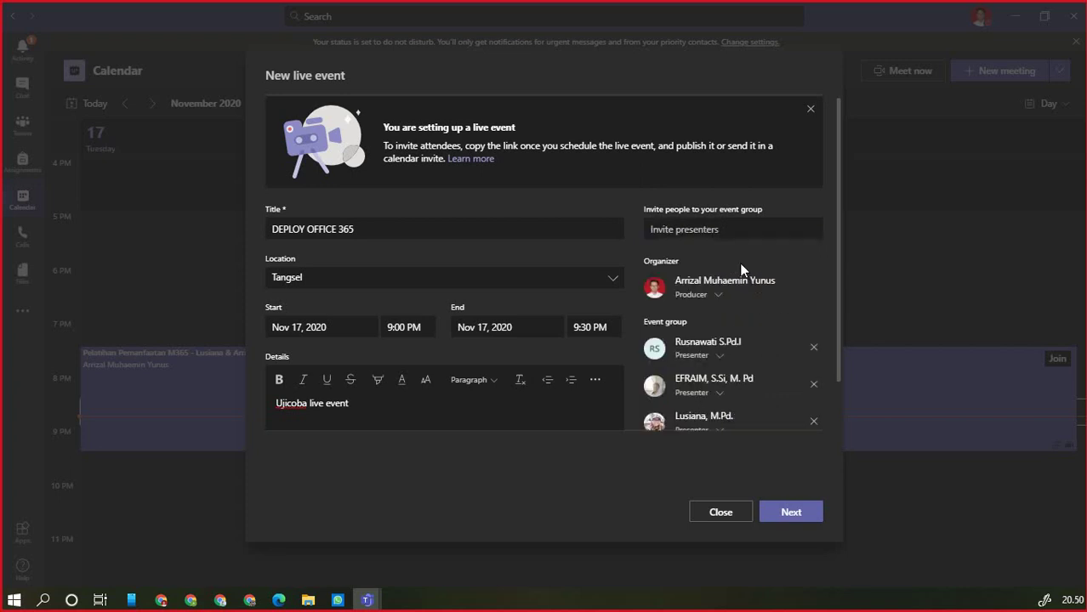
scroll(725, 391, "down", 2)
scroll(724, 365, "up", 3)
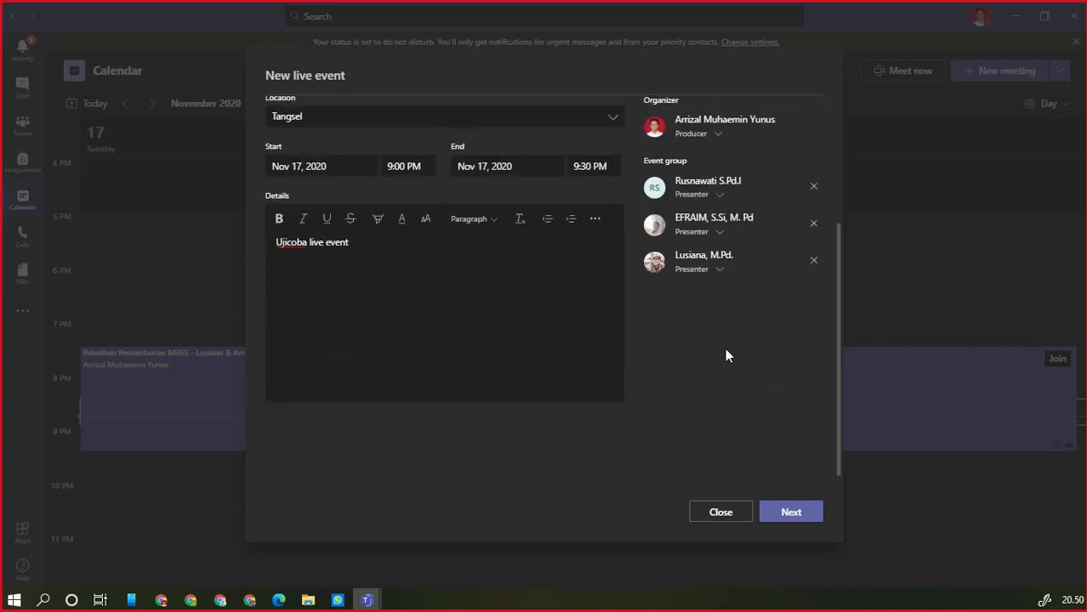
scroll(683, 340, "down", 3)
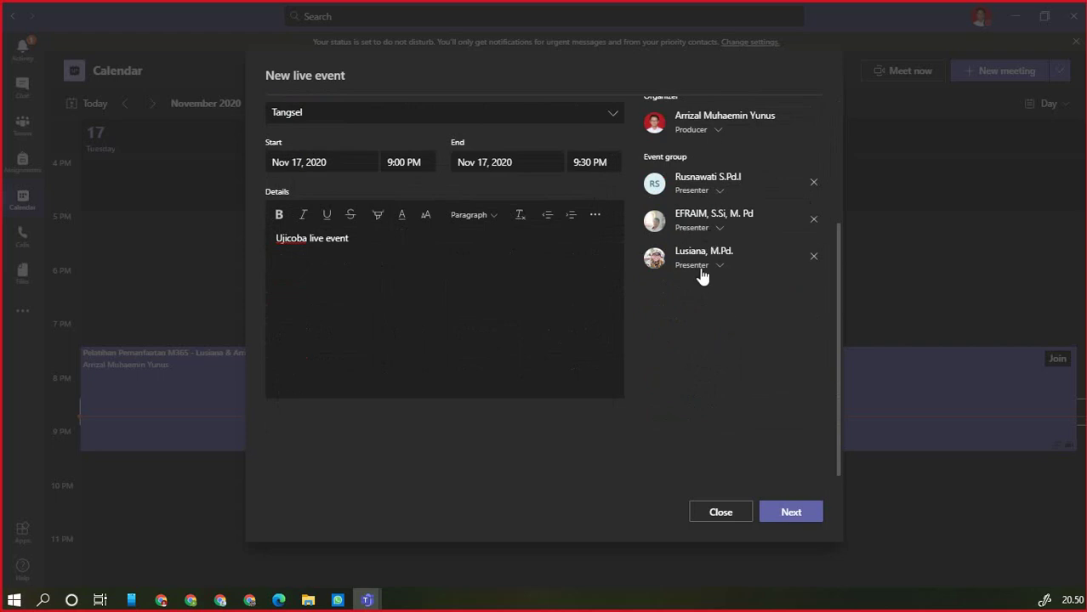
scroll(696, 275, "up", 2)
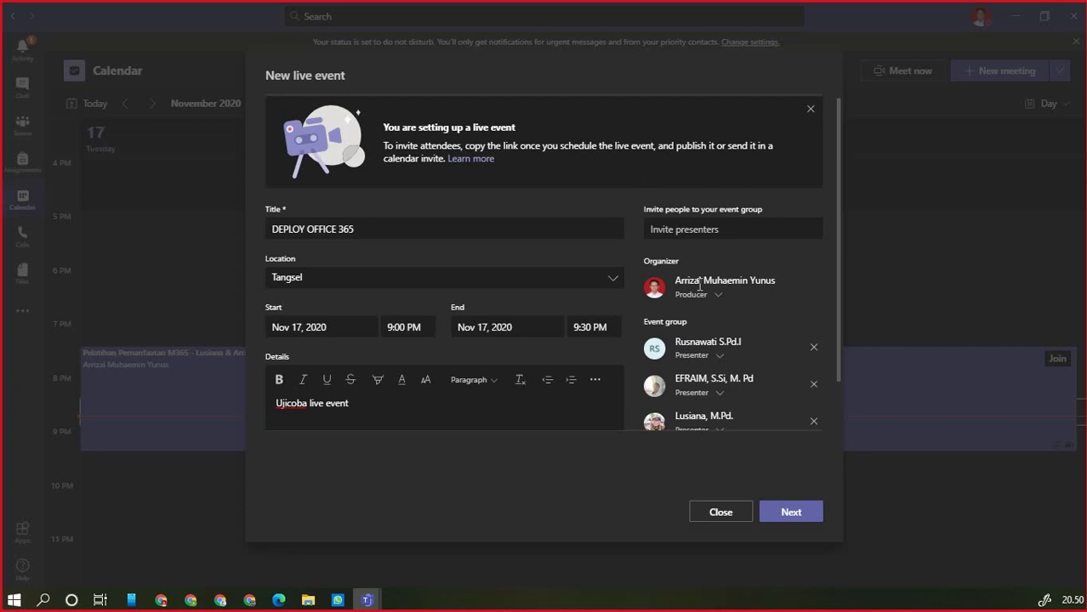
scroll(699, 284, "down", 2)
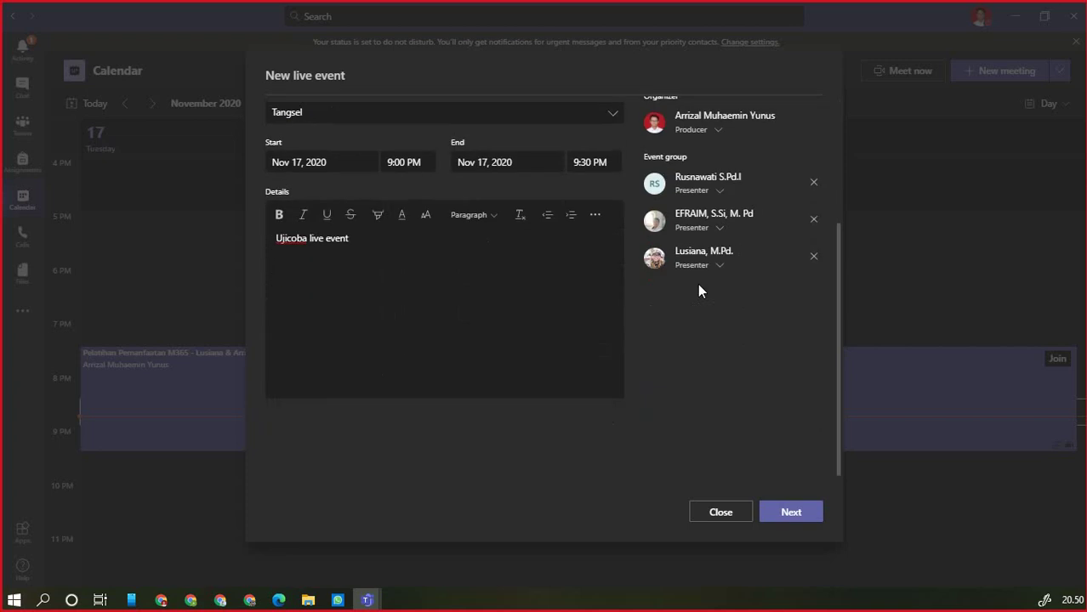
Go to the live event permissions, try People and groups, then settle on Public
left_click(790, 512)
scroll(680, 306, "up", 1)
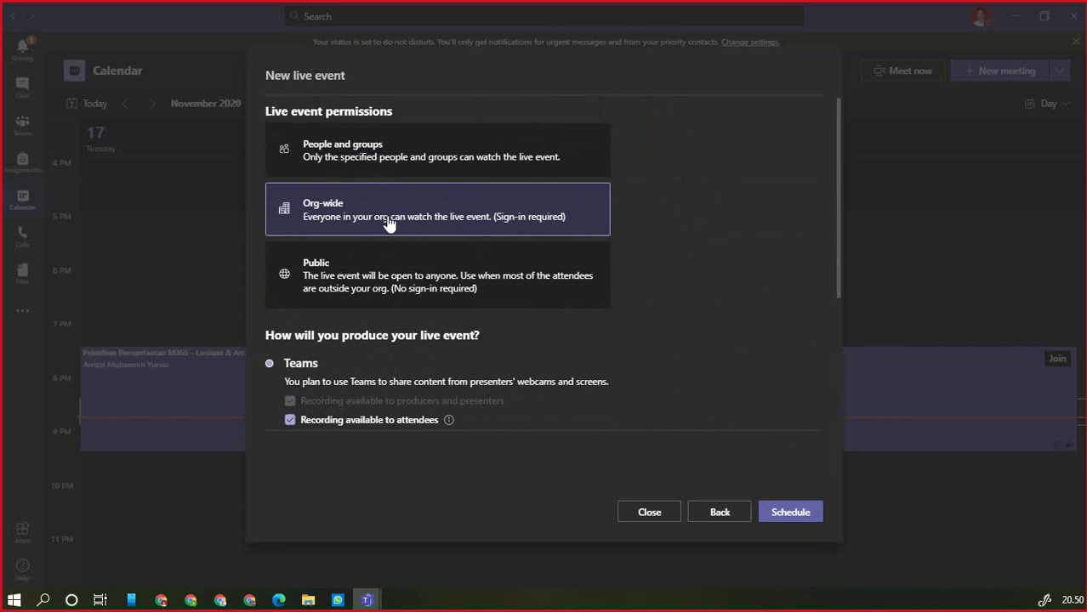
left_click(386, 284)
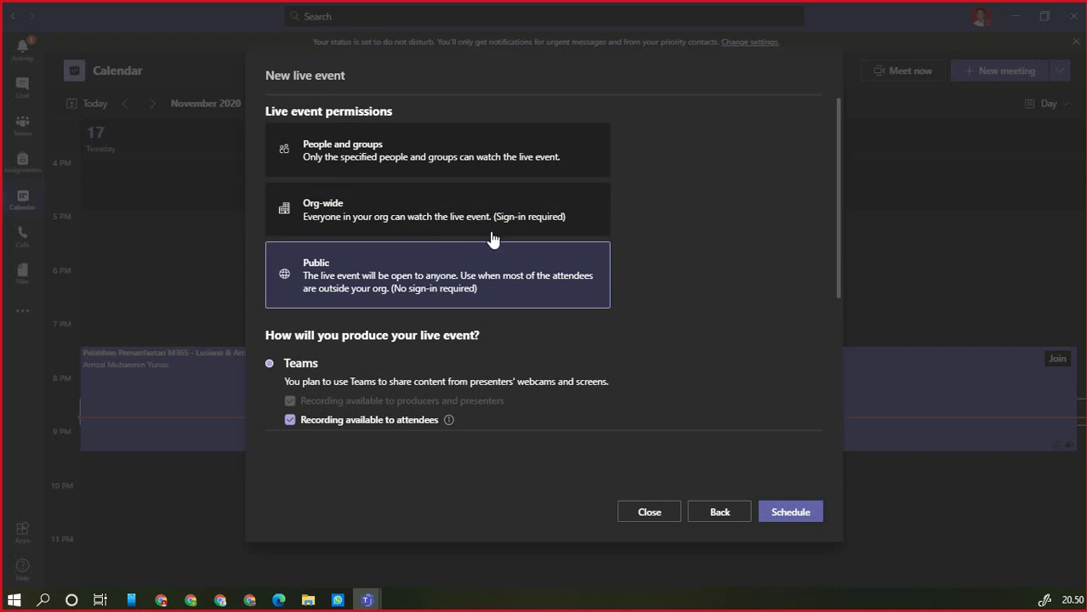
left_click(409, 159)
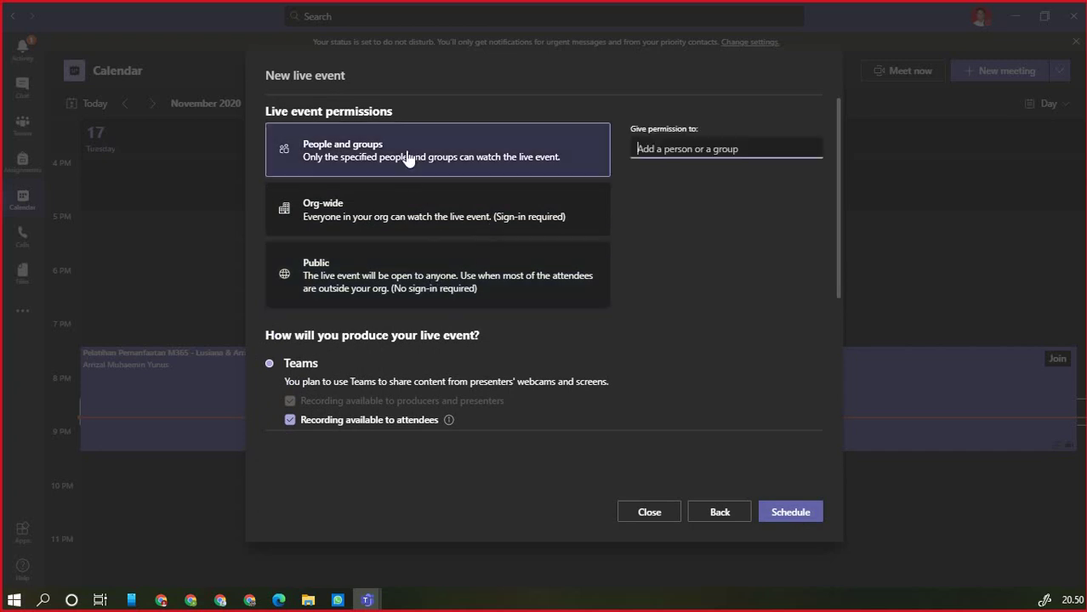
left_click(669, 150)
left_click(411, 276)
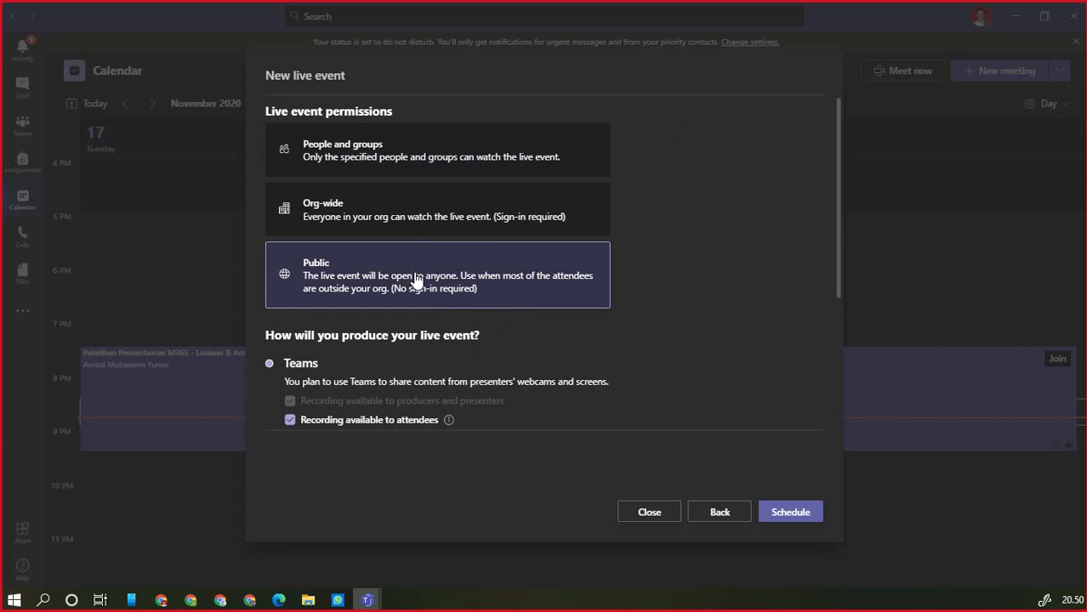
Turn off captions for the live event and schedule it
scroll(399, 355, "down", 3)
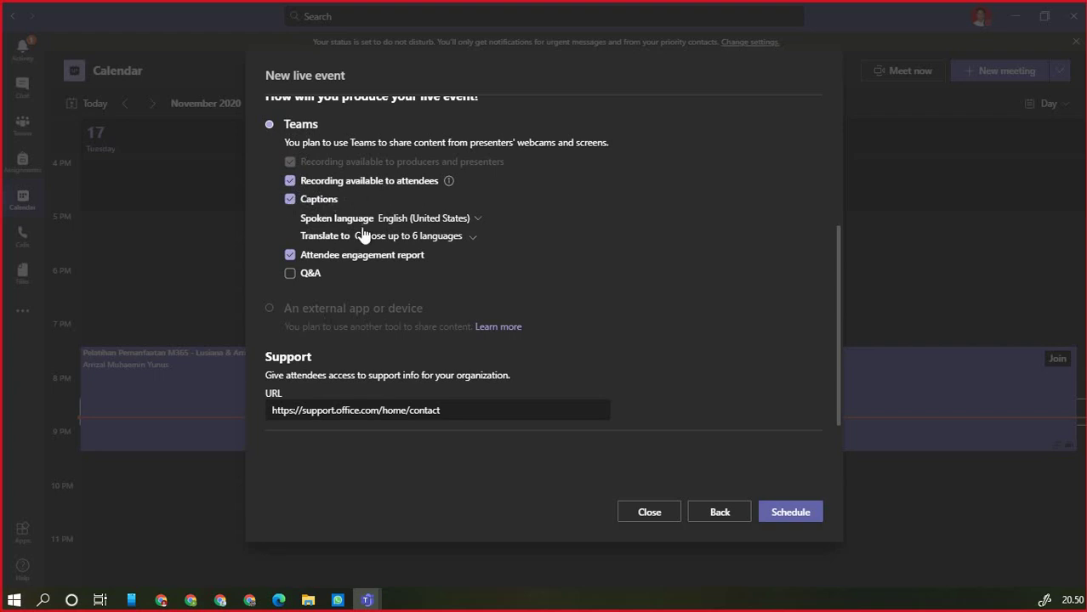
left_click(290, 200)
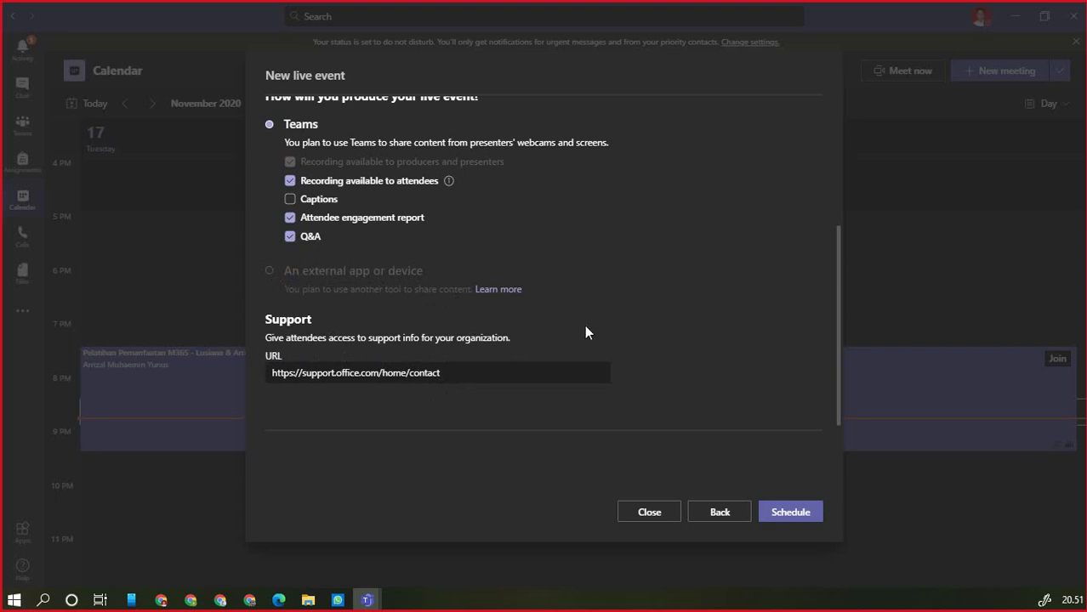
scroll(680, 361, "up", 5)
scroll(670, 357, "down", 10)
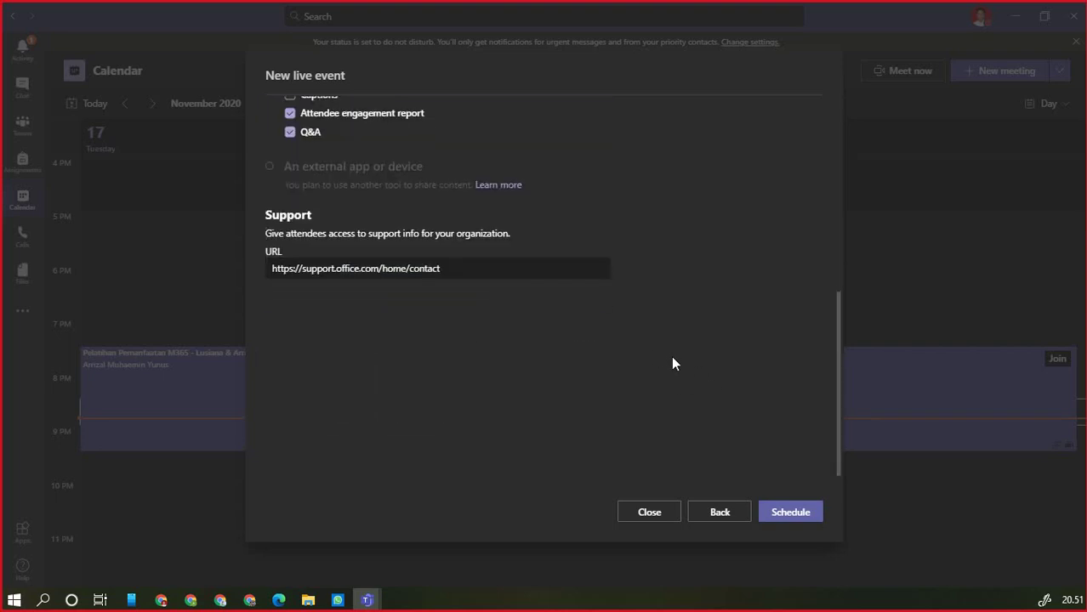
left_click(790, 514)
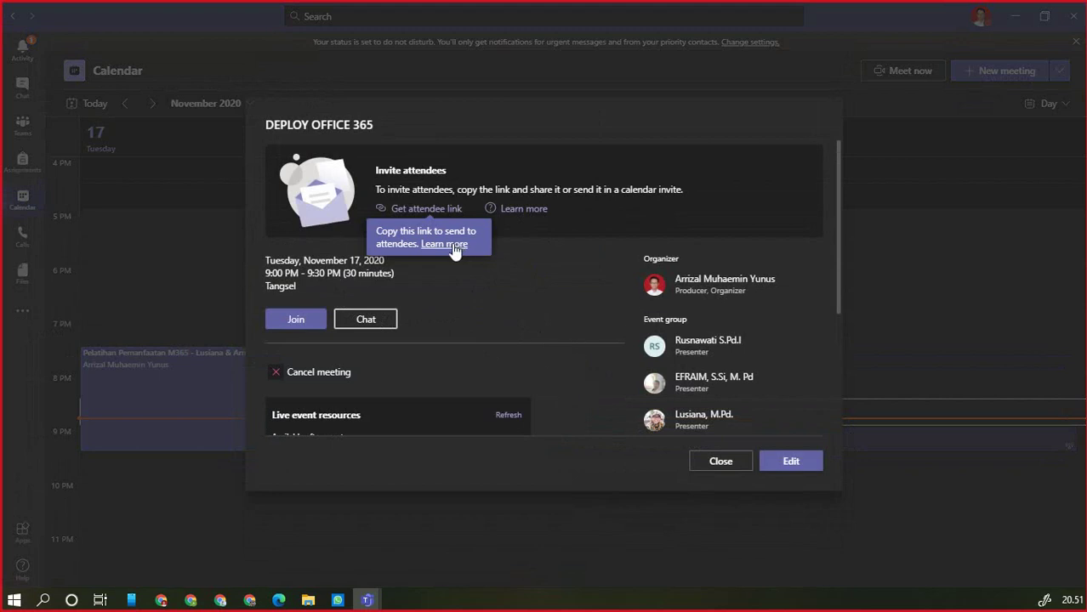
Copy the DEPLOY OFFICE 365 attendee link using Get attendee link
left_click(426, 209)
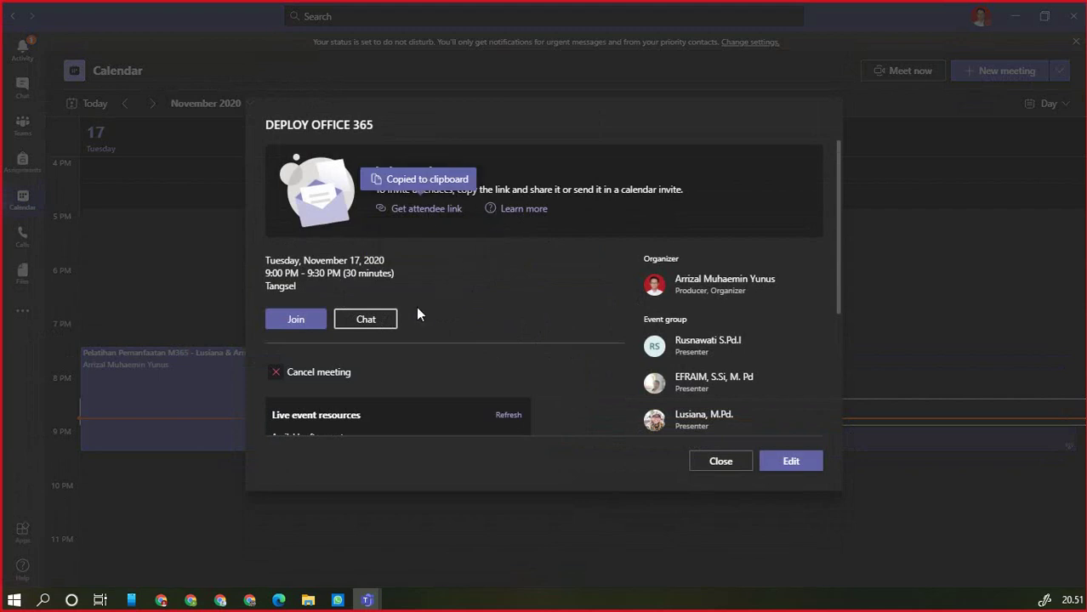
scroll(581, 391, "down", 3)
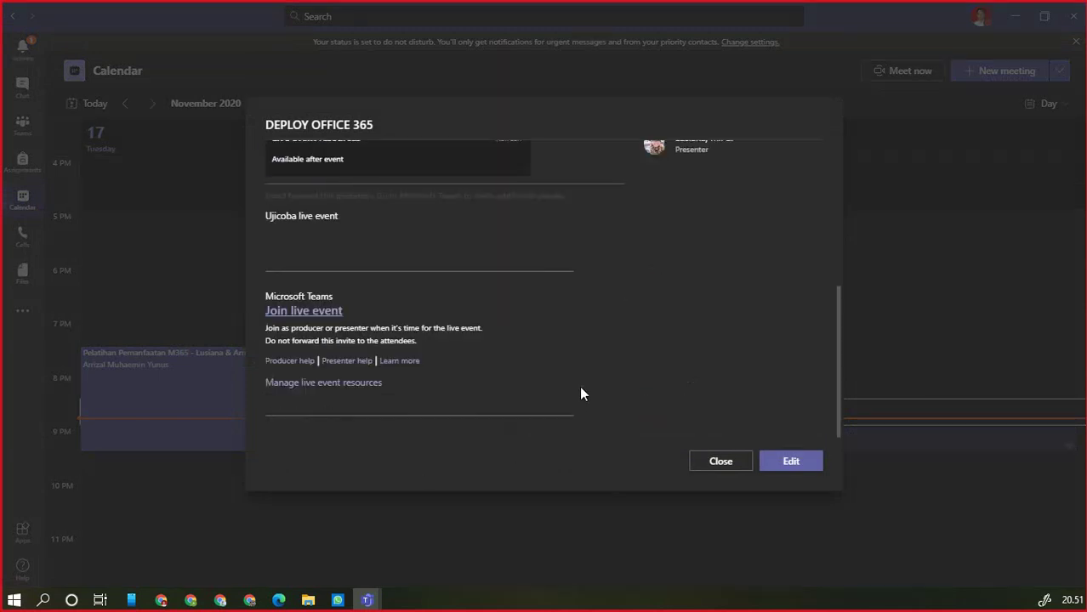
Paste the DEPLOY OFFICE 365 live event link into the Meeting now chat, then return to the event details
mouse_move(365, 597)
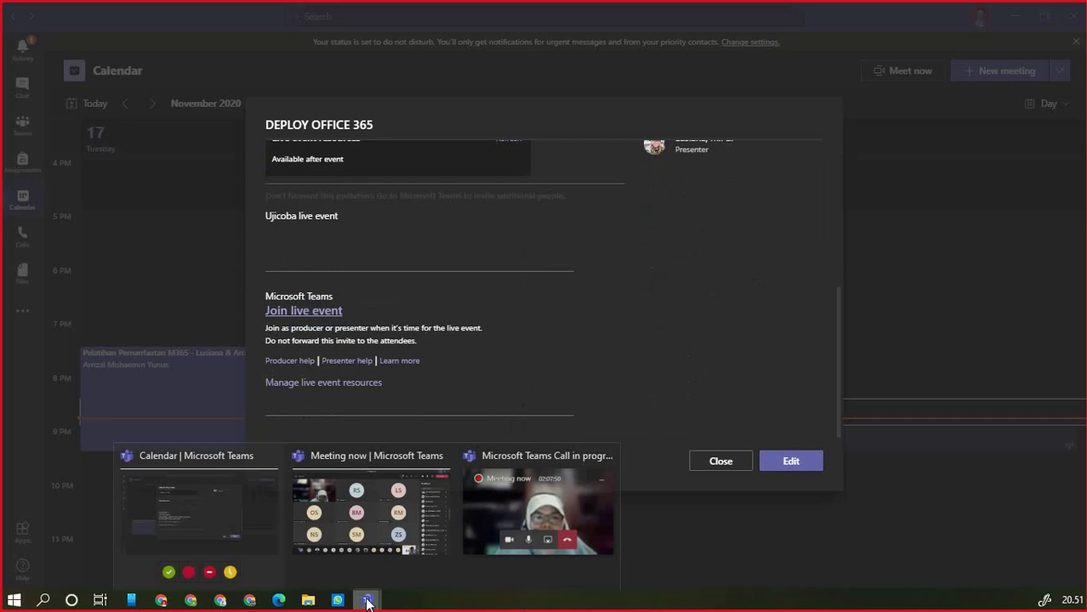
left_click(302, 511)
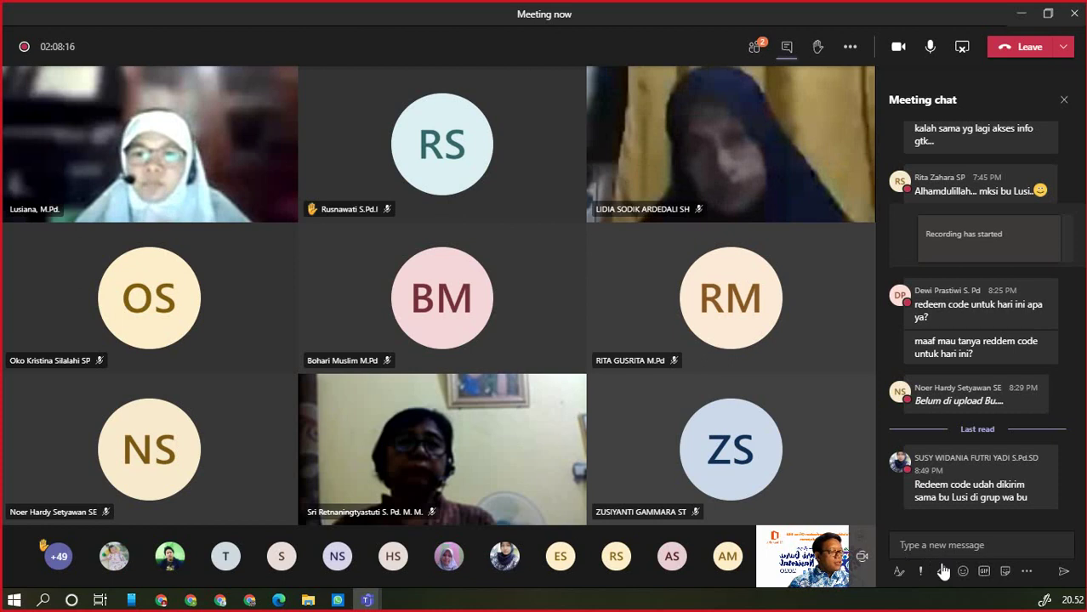
left_click(939, 553)
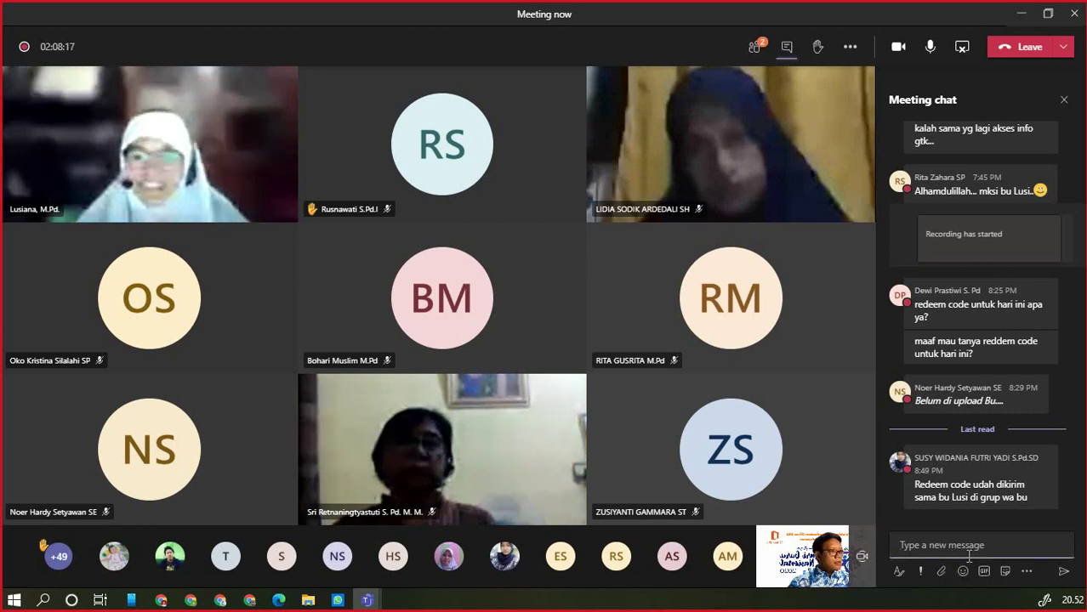
key("ctrl+v")
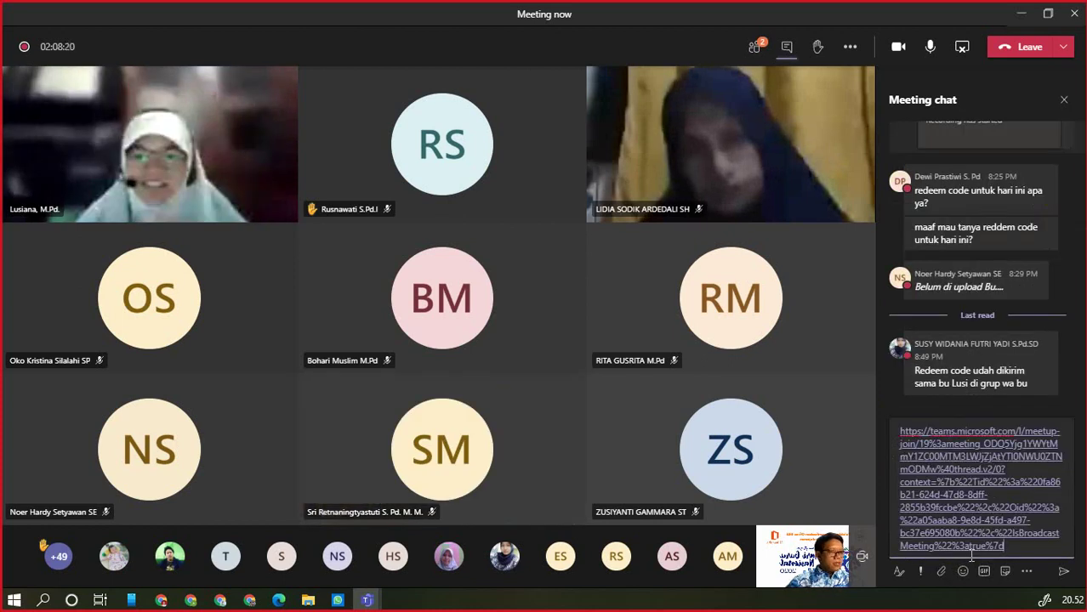
key("ctrl+a")
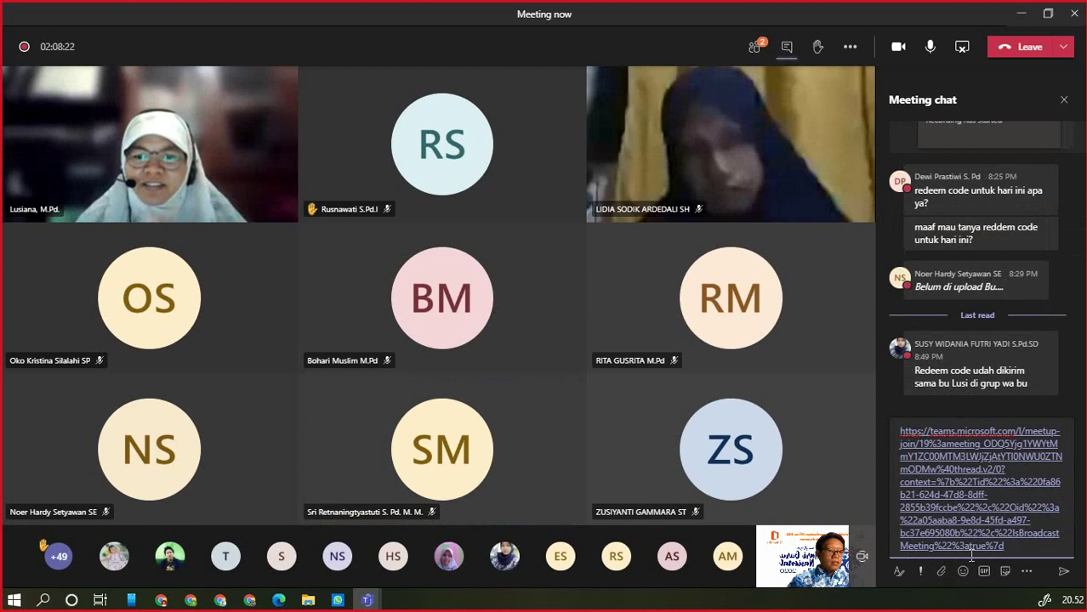
left_click(1019, 12)
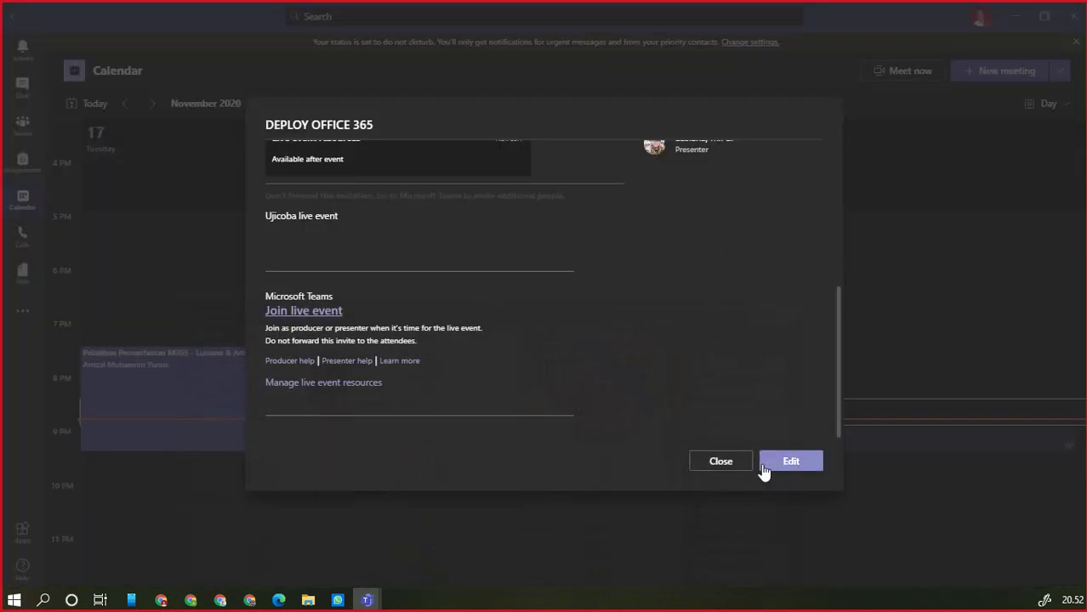
left_click(723, 466)
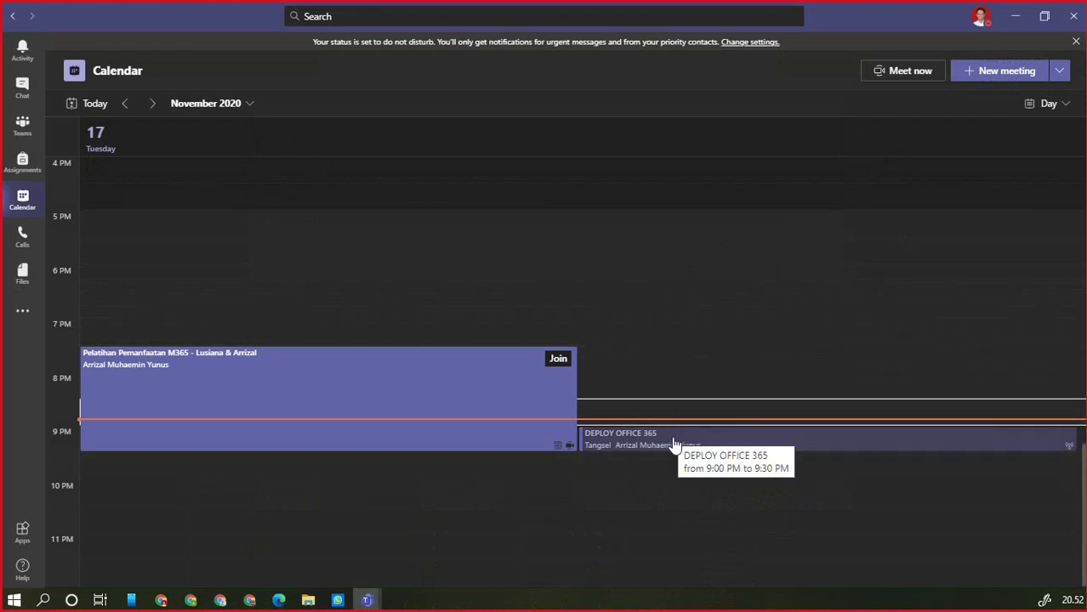
left_click(1044, 451)
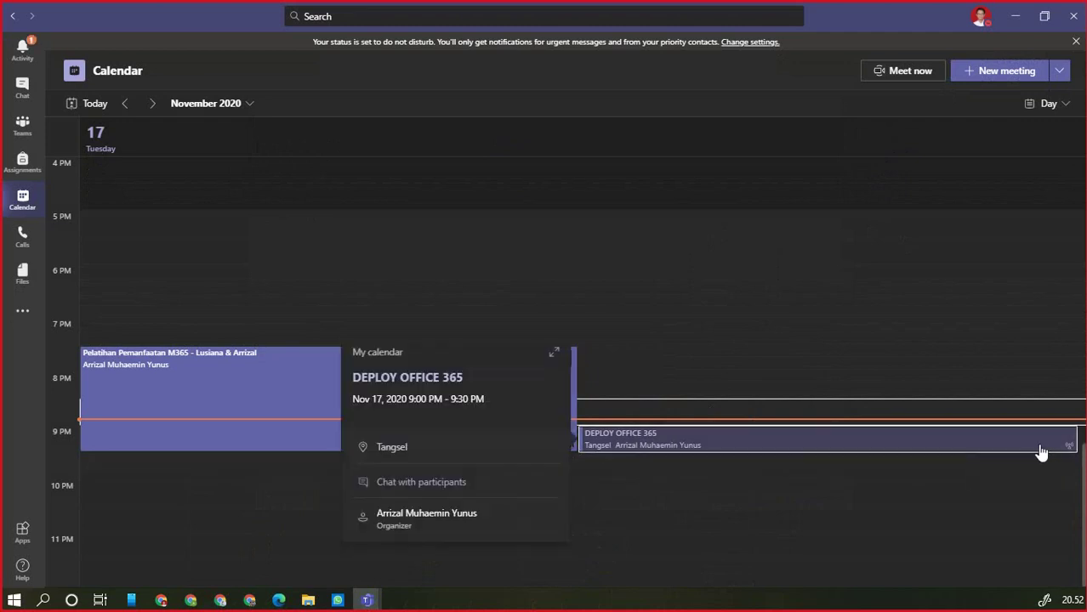
double_click(1042, 451)
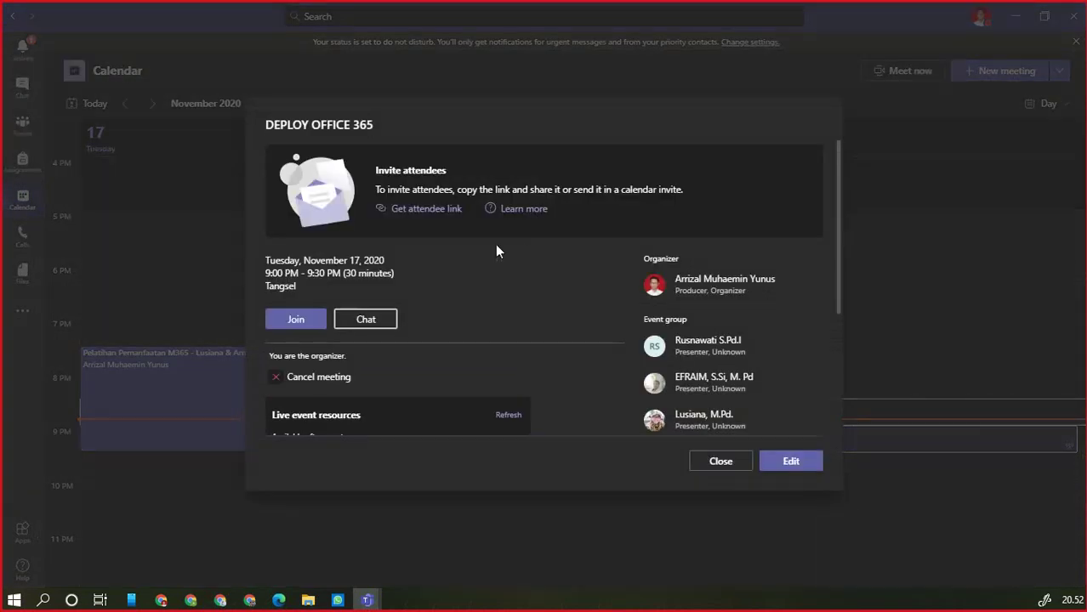
Join DEPLOY OFFICE 365 as producer, restore the Teams window, and bring the Meeting now call forward
left_click(297, 321)
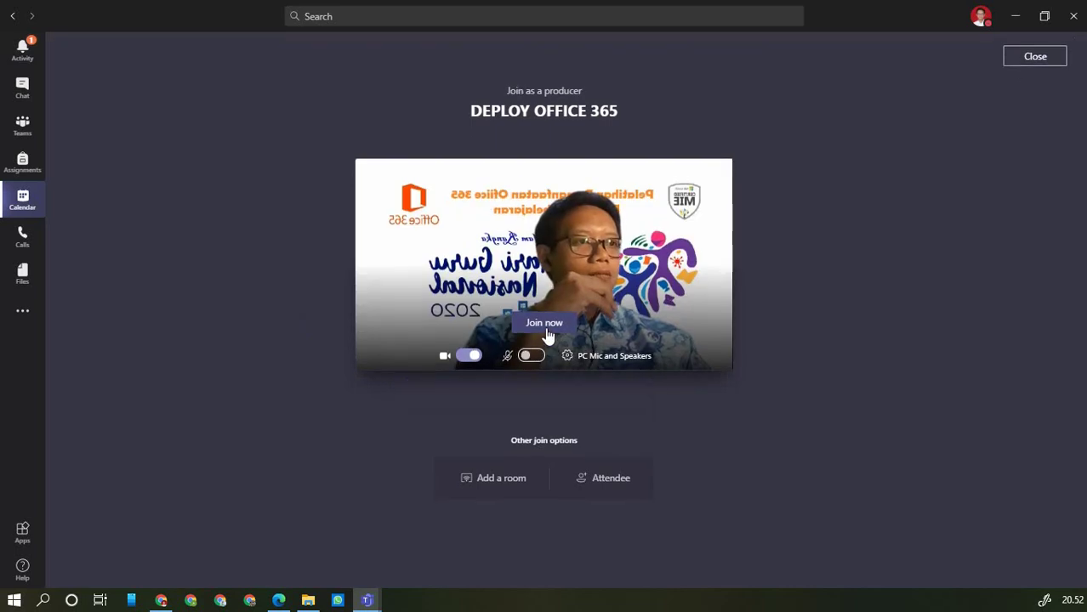
left_click(546, 333)
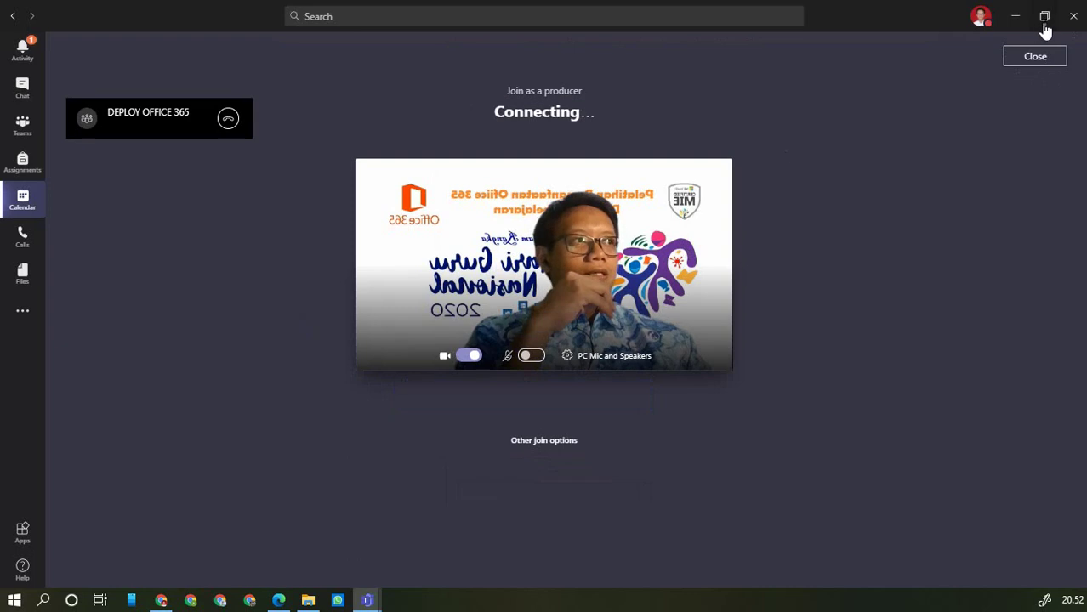
left_click_drag(930, 21, 610, 45)
key("super+Left")
key("super+Up")
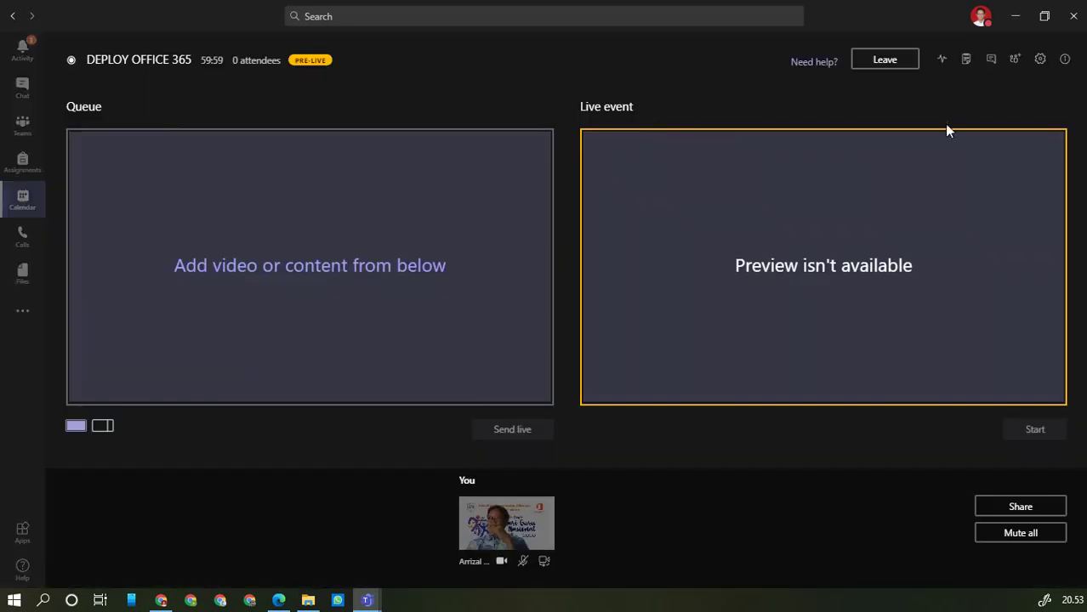
left_click(366, 600)
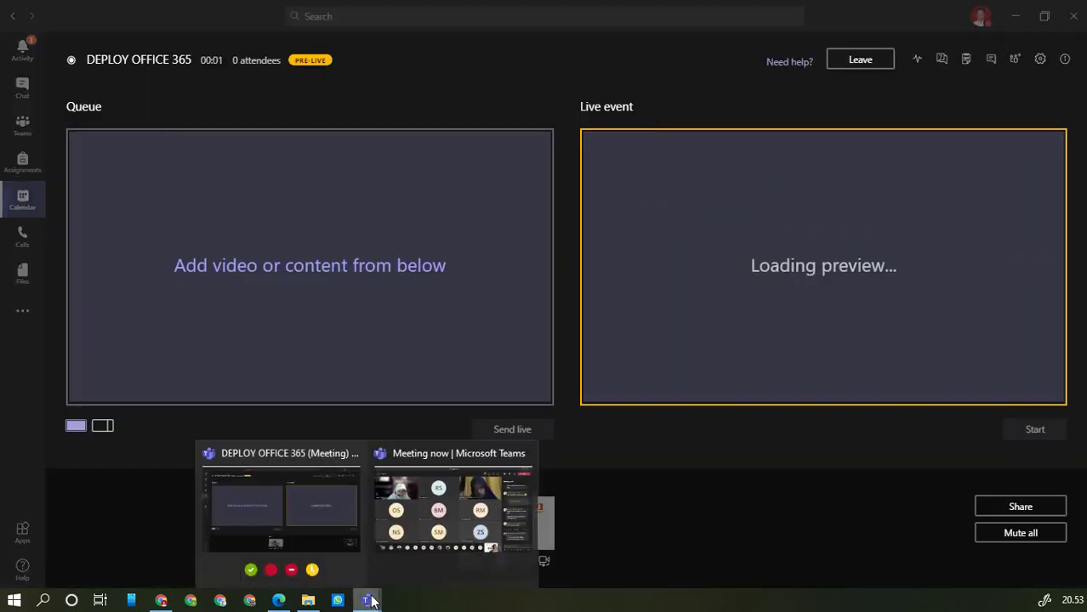
left_click(439, 520)
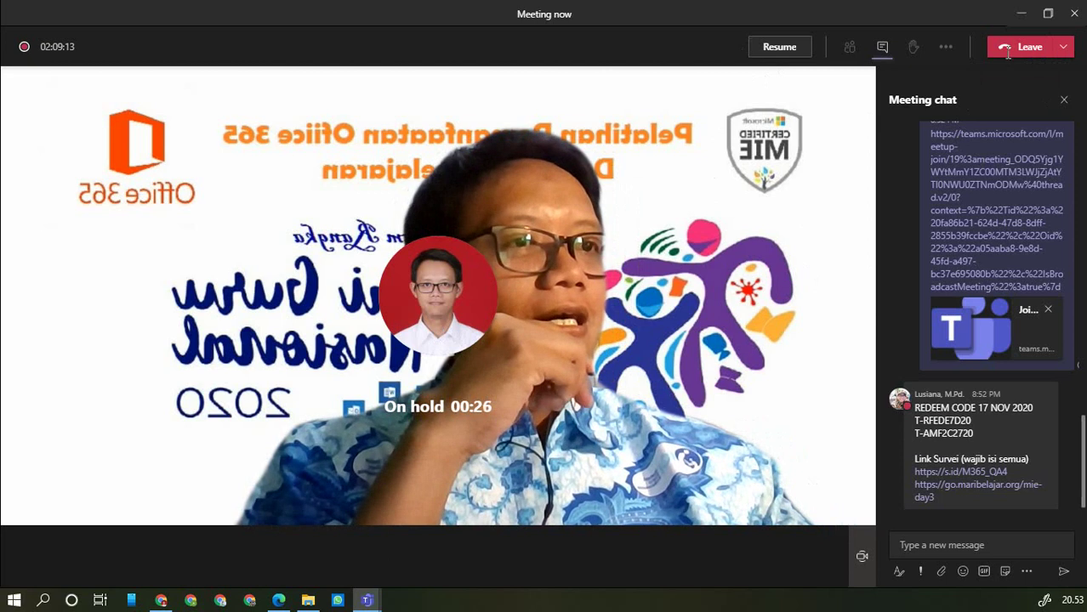
Bring the DEPLOY OFFICE 365 producer view out from behind the call and leave the live event
left_click(1062, 48)
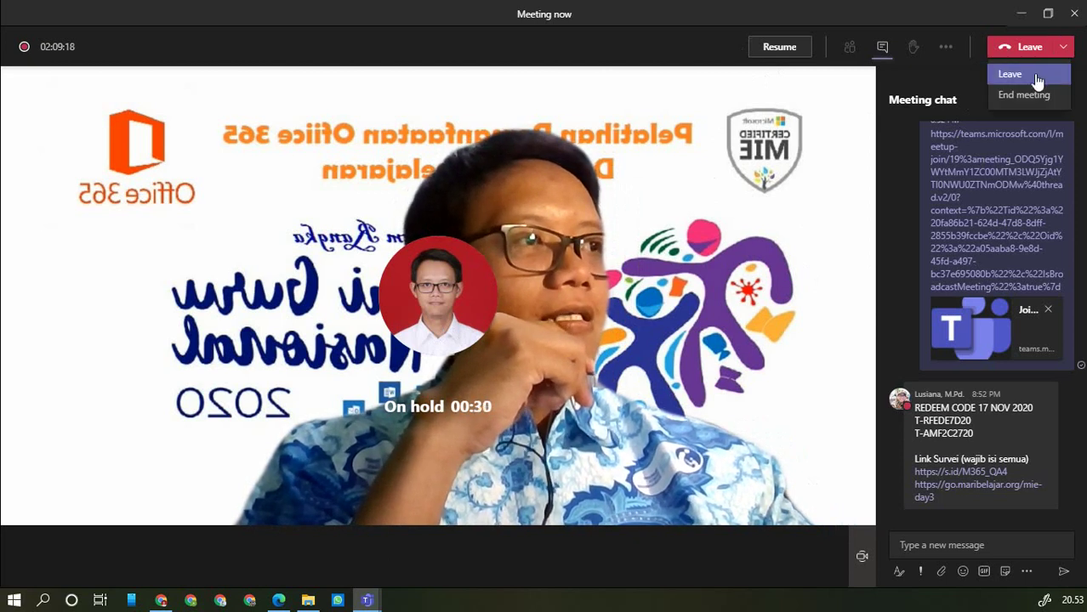
left_click_drag(950, 19, 797, 263)
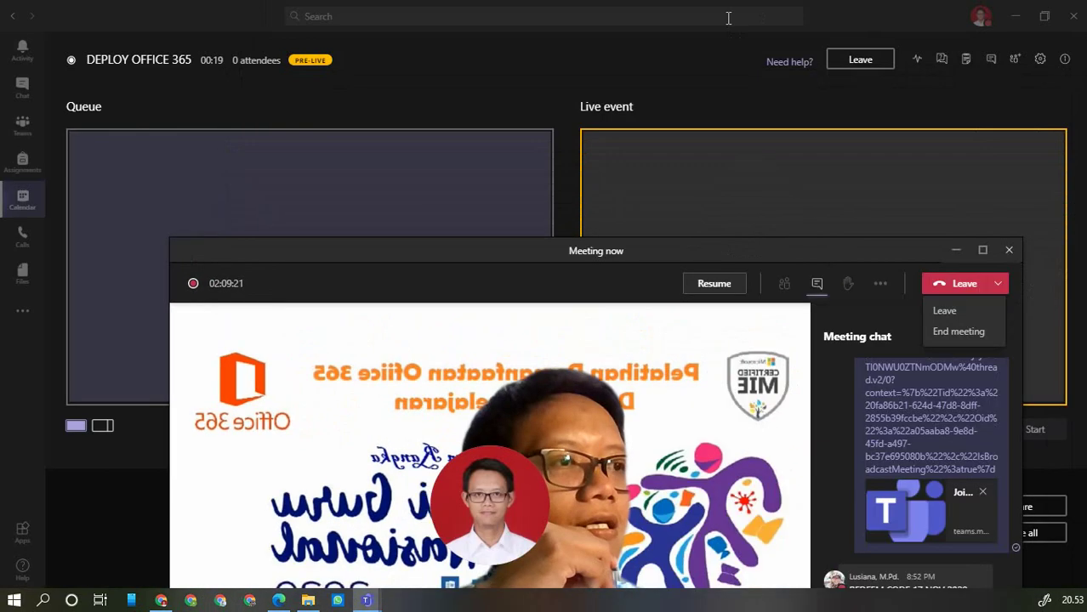
left_click(728, 18)
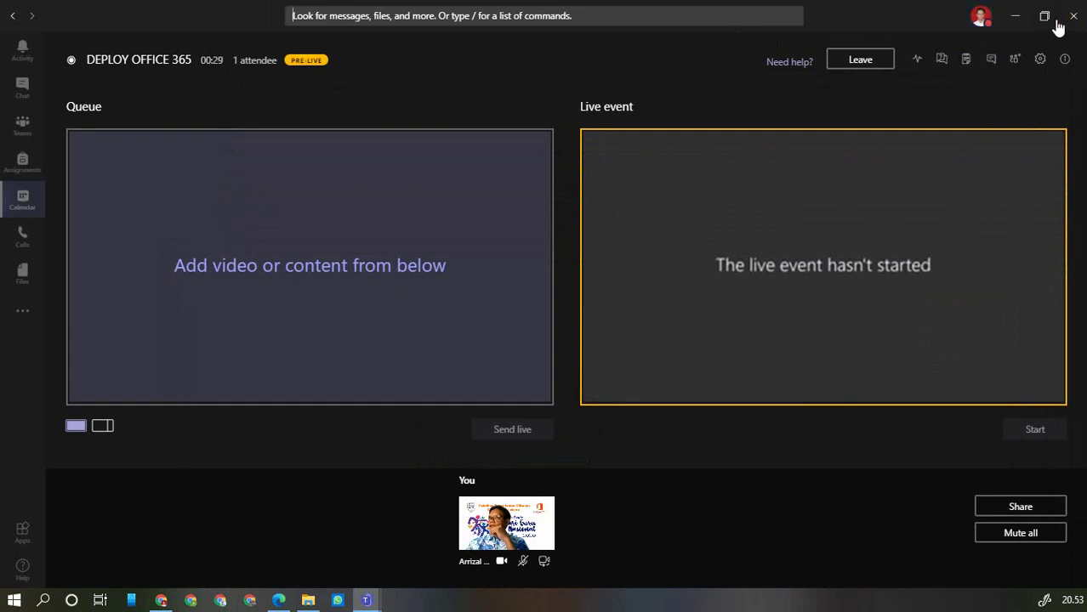
left_click(868, 65)
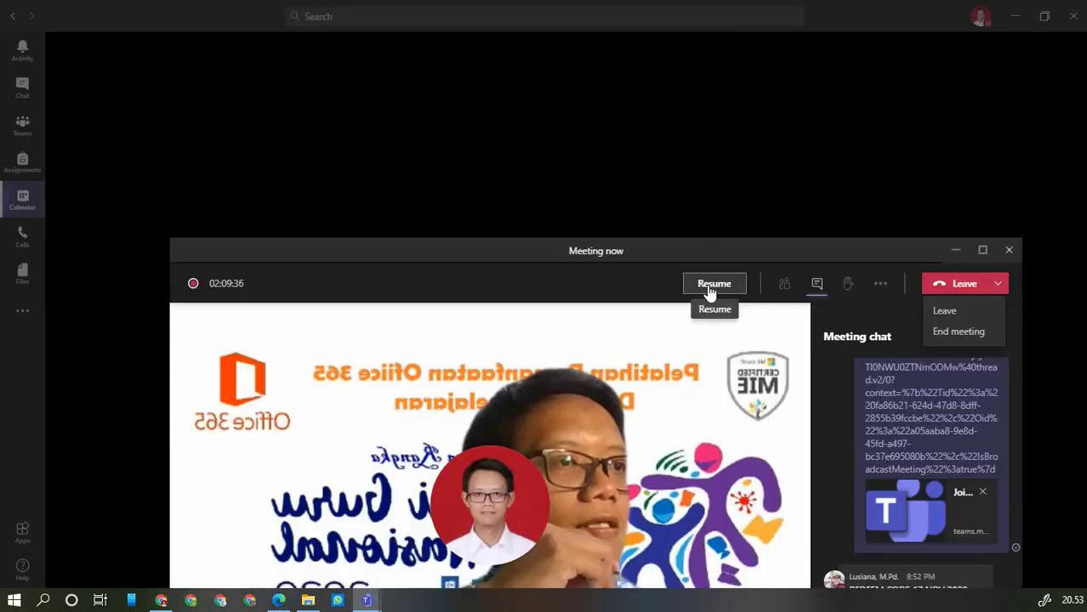
Bring the Meeting now call window back into view and close the main Teams window
left_click_drag(737, 248, 723, 71)
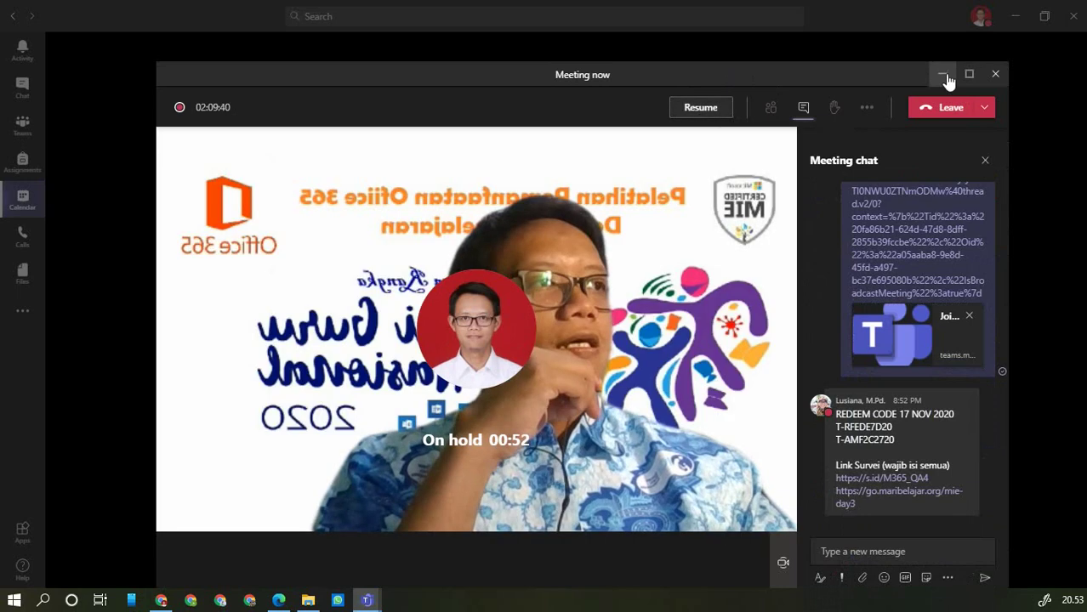
left_click(968, 73)
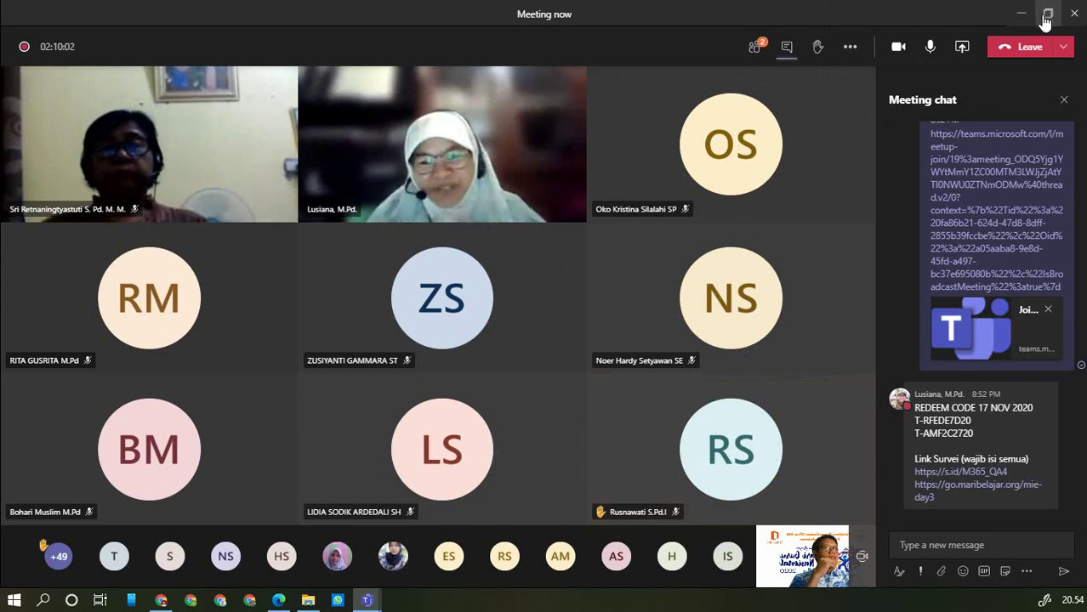
left_click(1045, 19)
left_click_drag(741, 73, 590, 22)
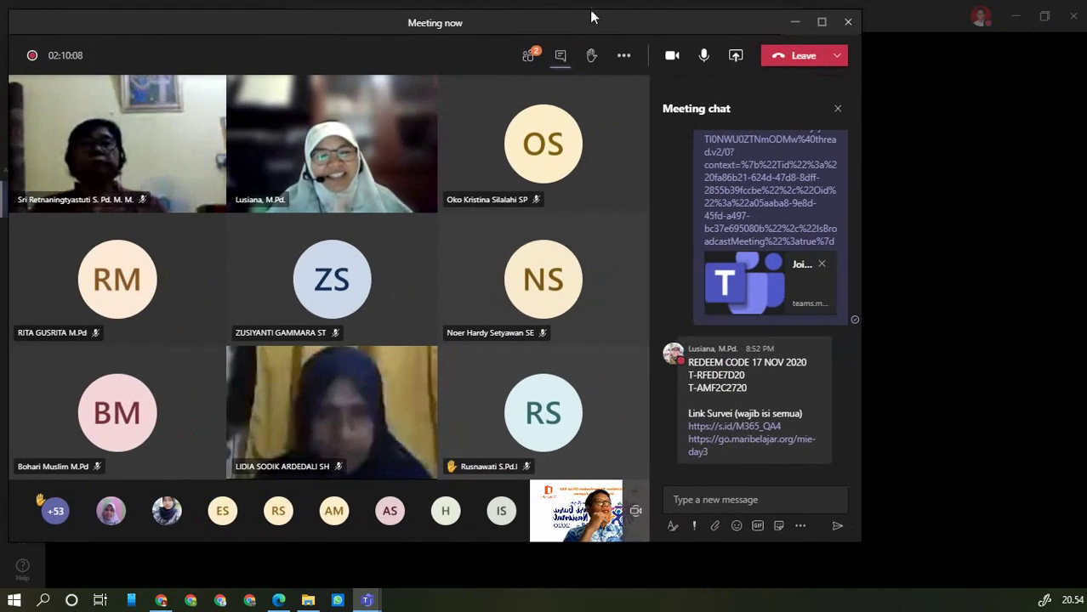
key("ctrl+shift+h")
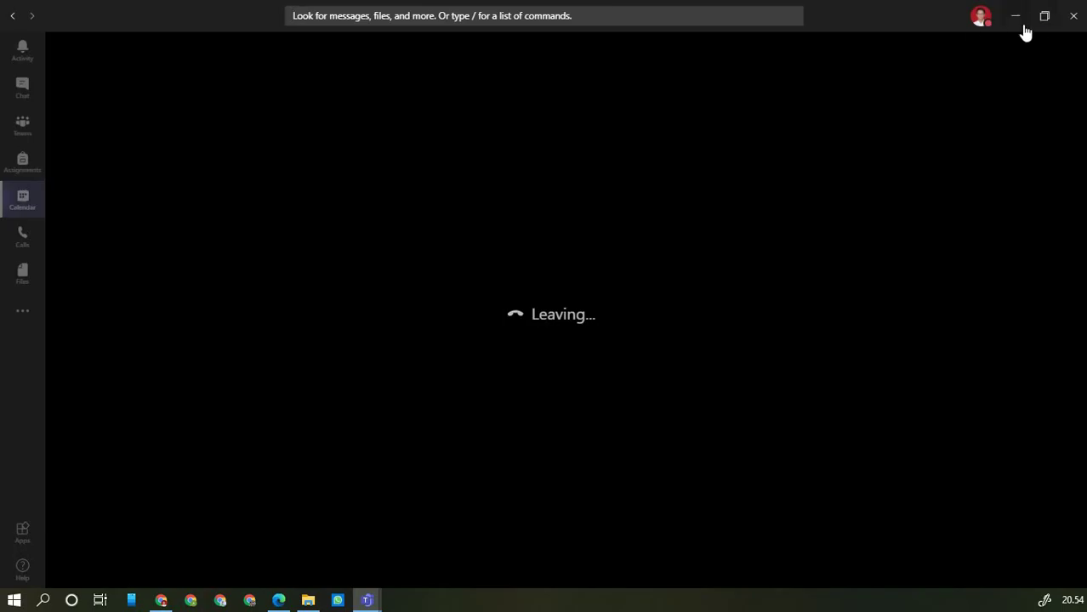
left_click(1072, 16)
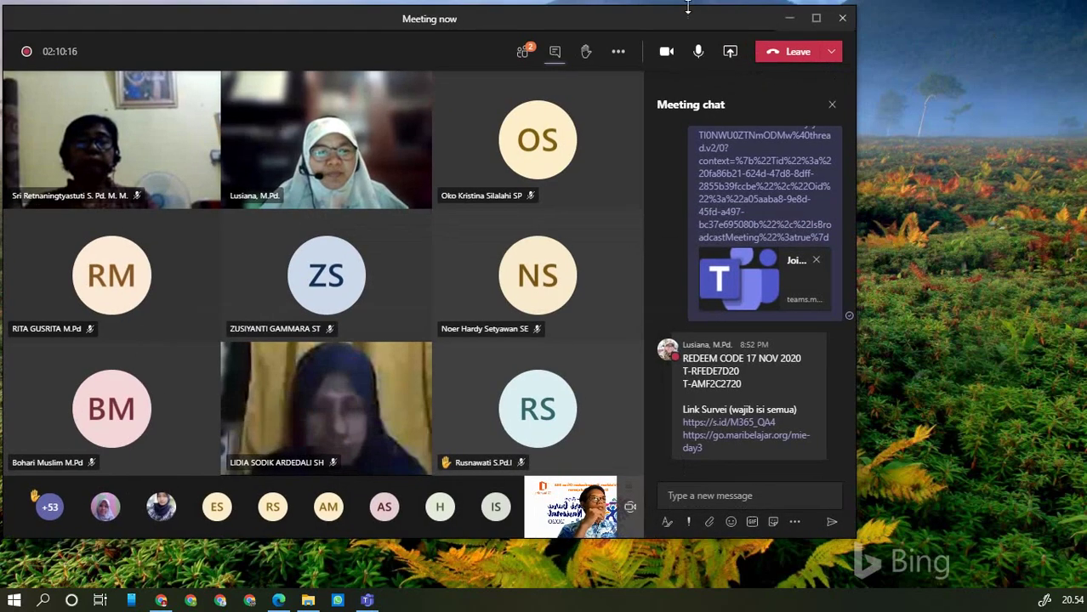
Resize the Meeting now call window to fill the left side of the desktop
left_click_drag(683, 19, 680, 6)
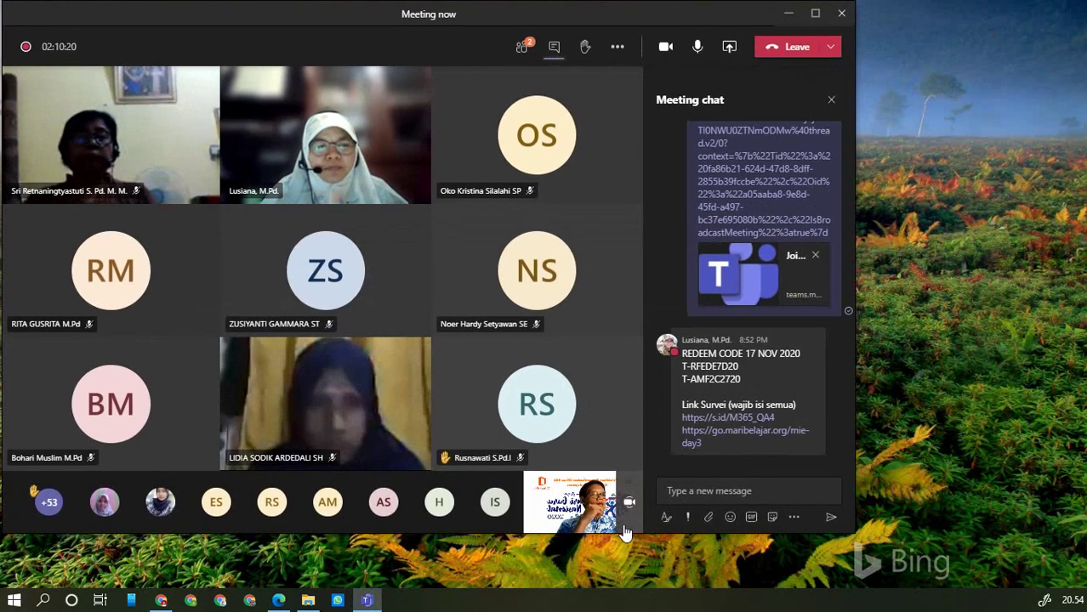
left_click_drag(625, 534, 619, 578)
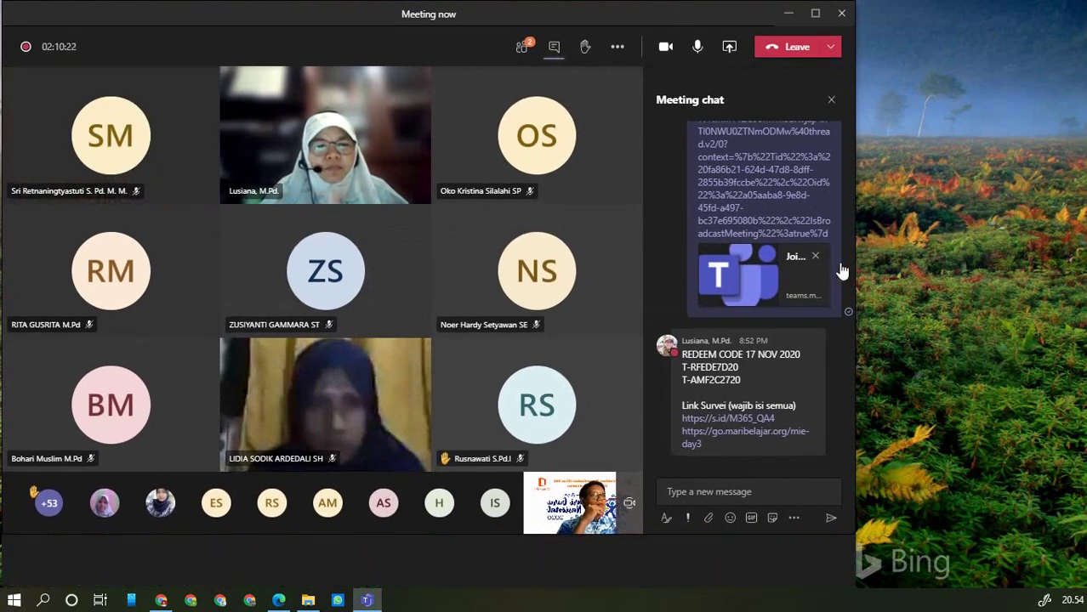
left_click_drag(849, 247, 591, 258)
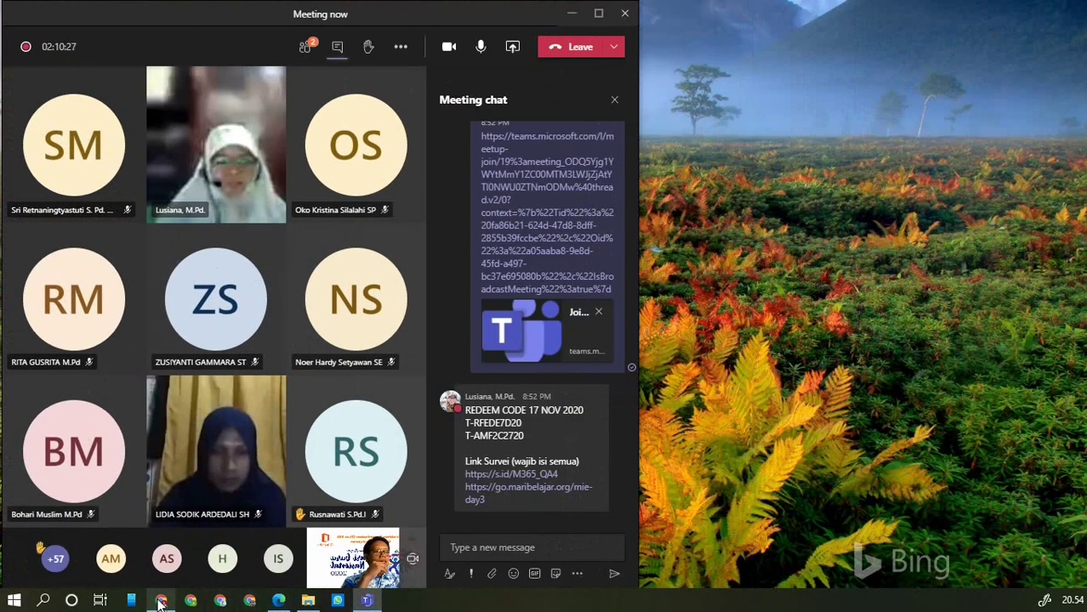
Show the Teams web calendar in a widened Edge window, with the New meeting choices listed
mouse_move(161, 601)
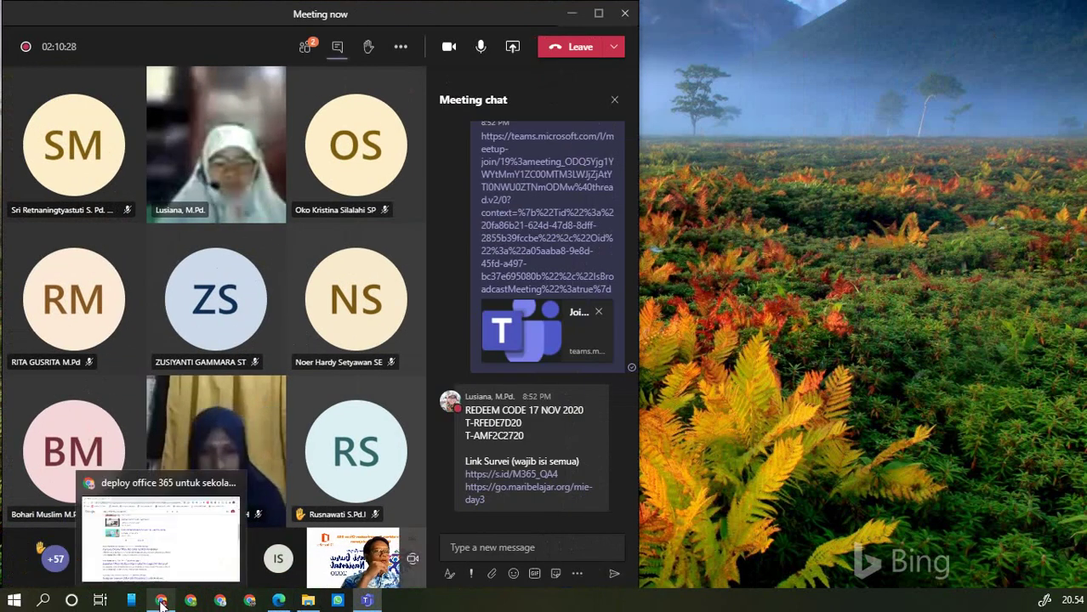
left_click(280, 553)
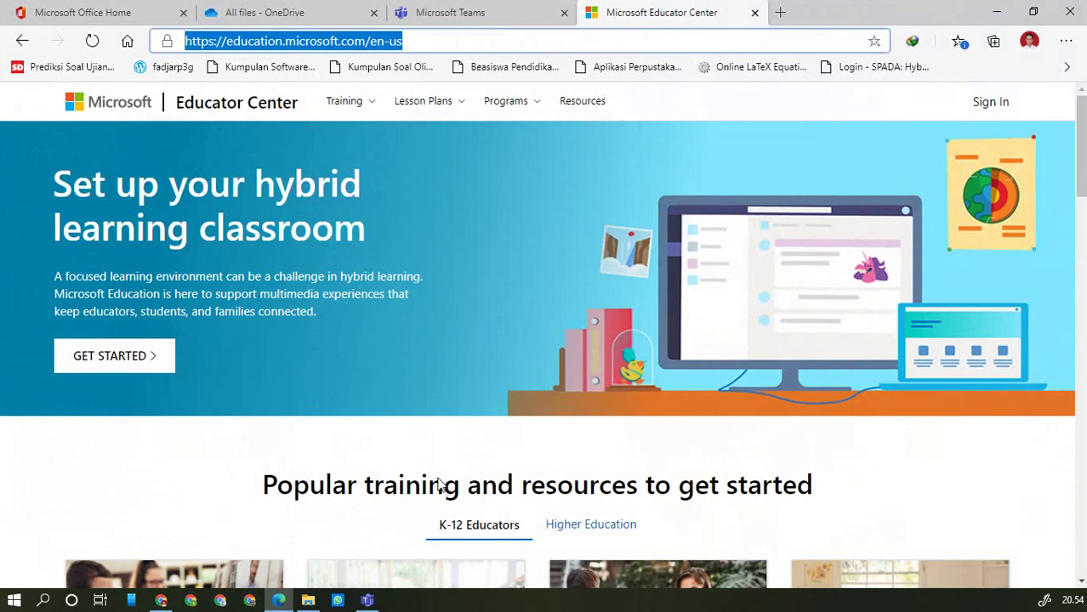
left_click(500, 15)
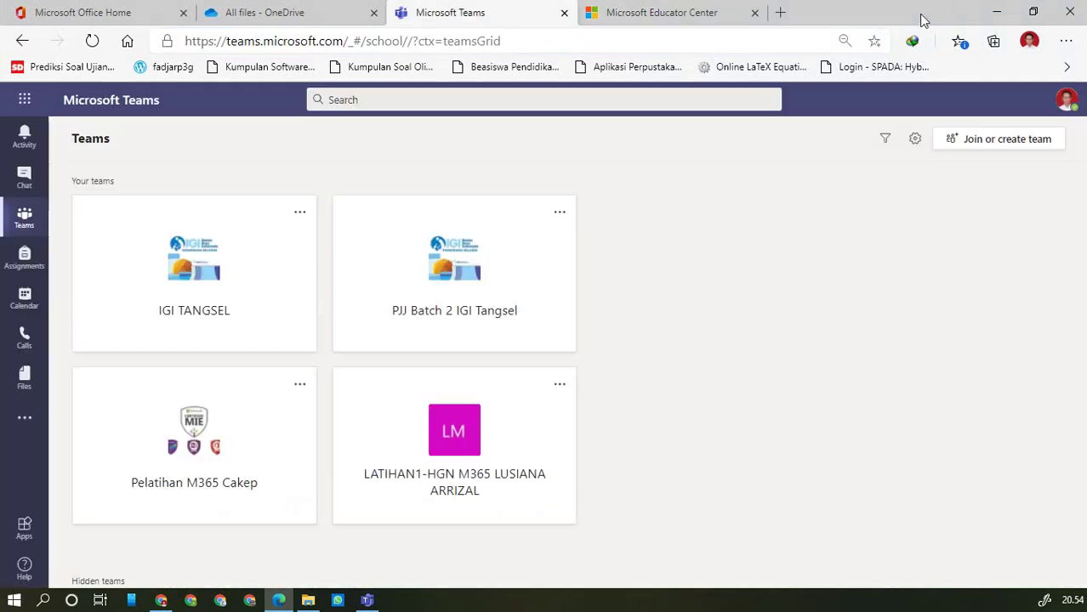
left_click(1033, 12)
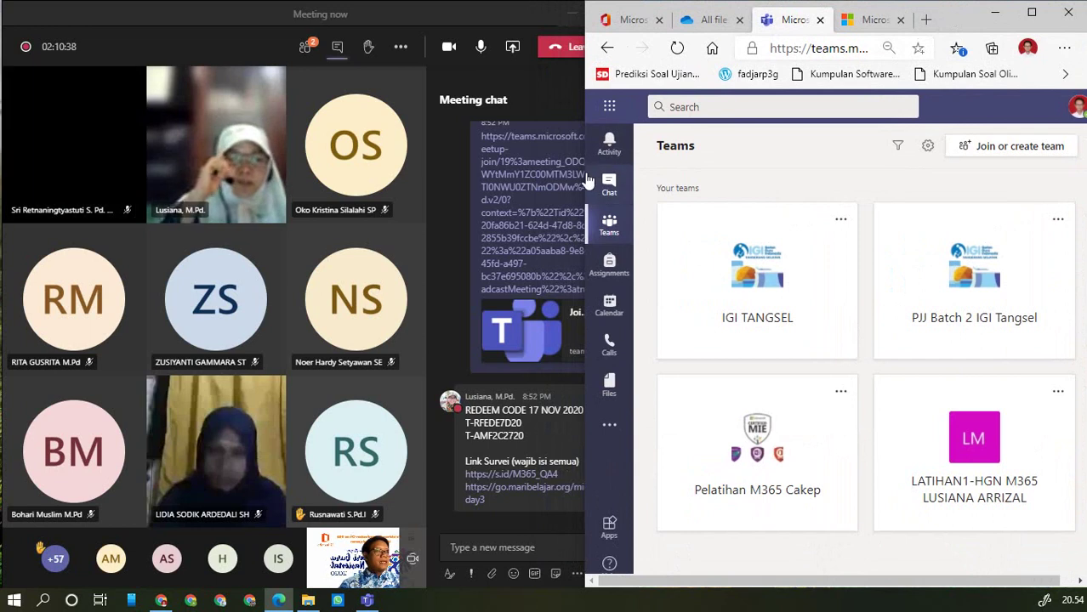
left_click_drag(586, 176, 480, 176)
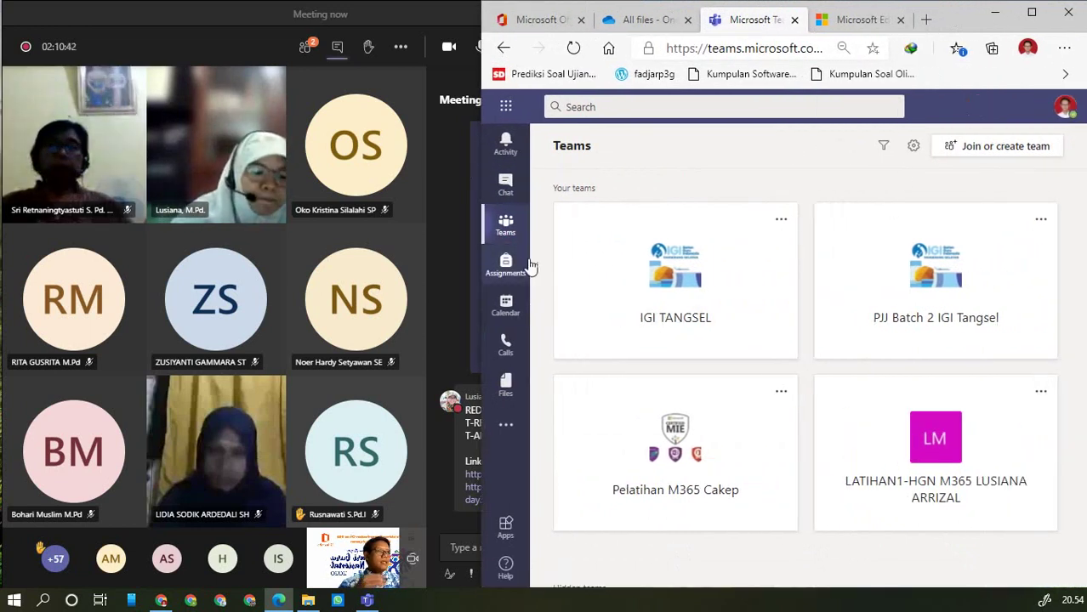
left_click(505, 306)
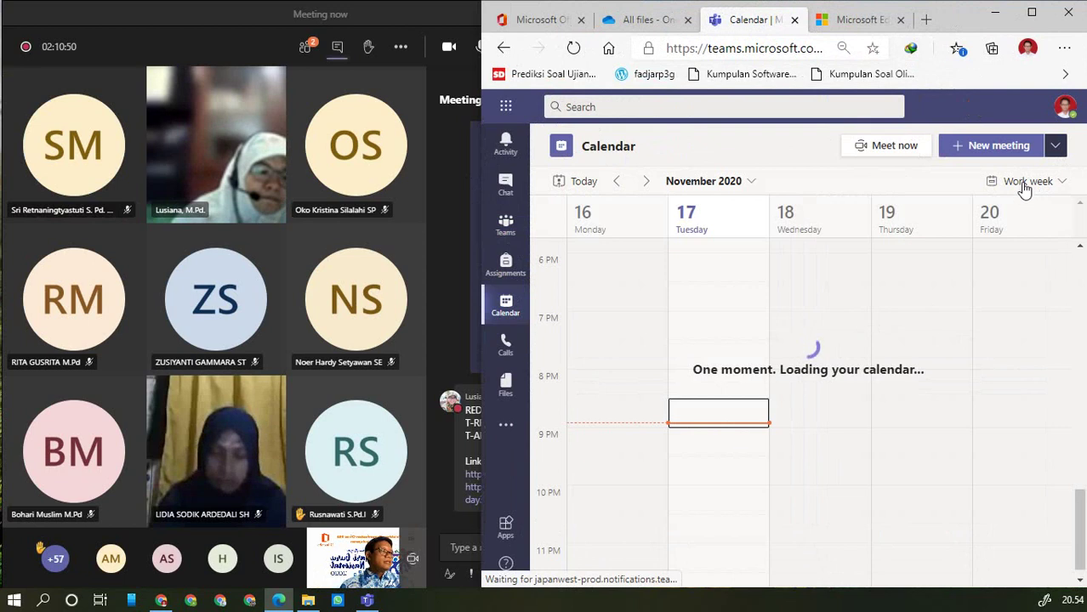
left_click(1056, 147)
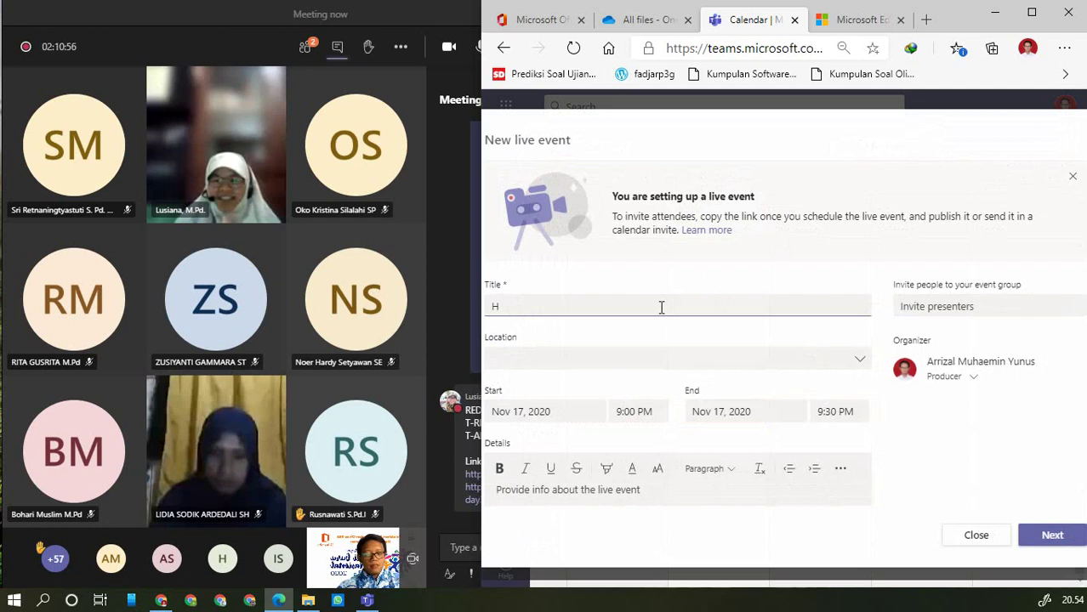
Title the live event 'TES' and add the suggested person as a presenter
key("BackSpace")
type("TES")
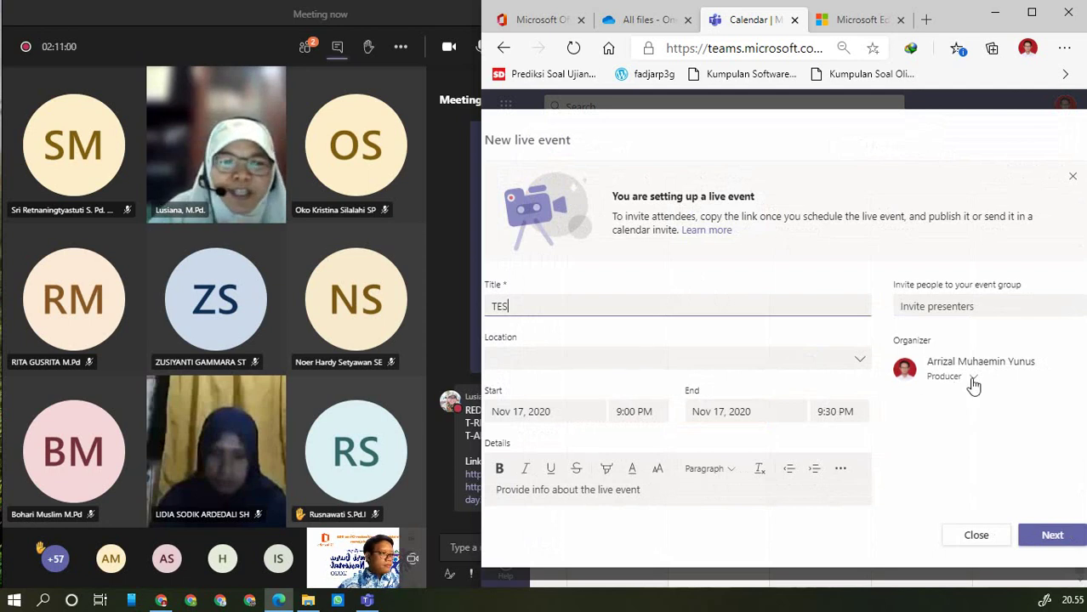
left_click(971, 313)
type("Lusi")
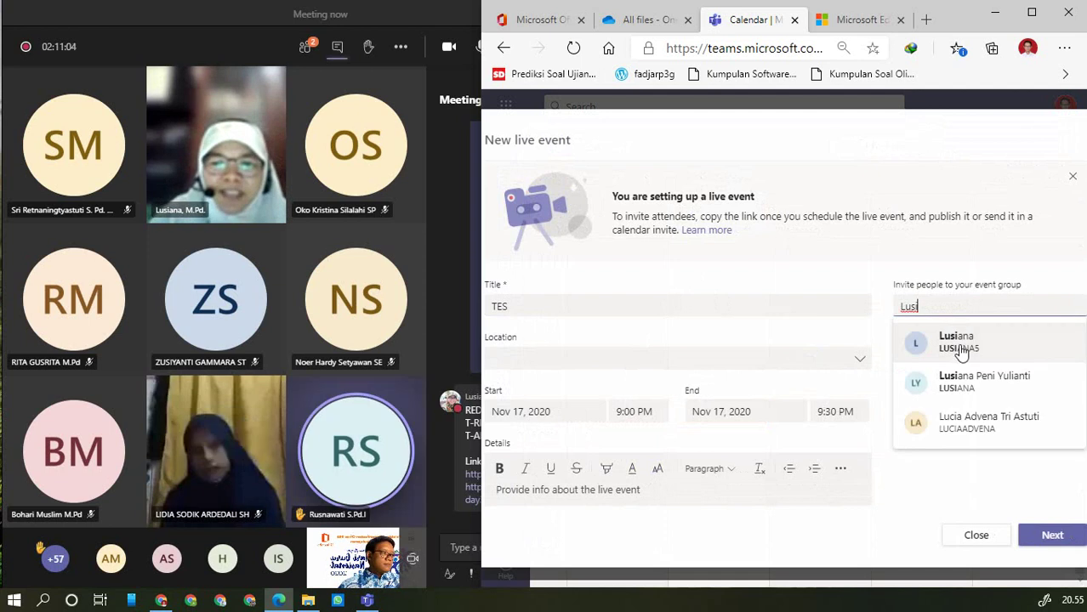
left_click(959, 349)
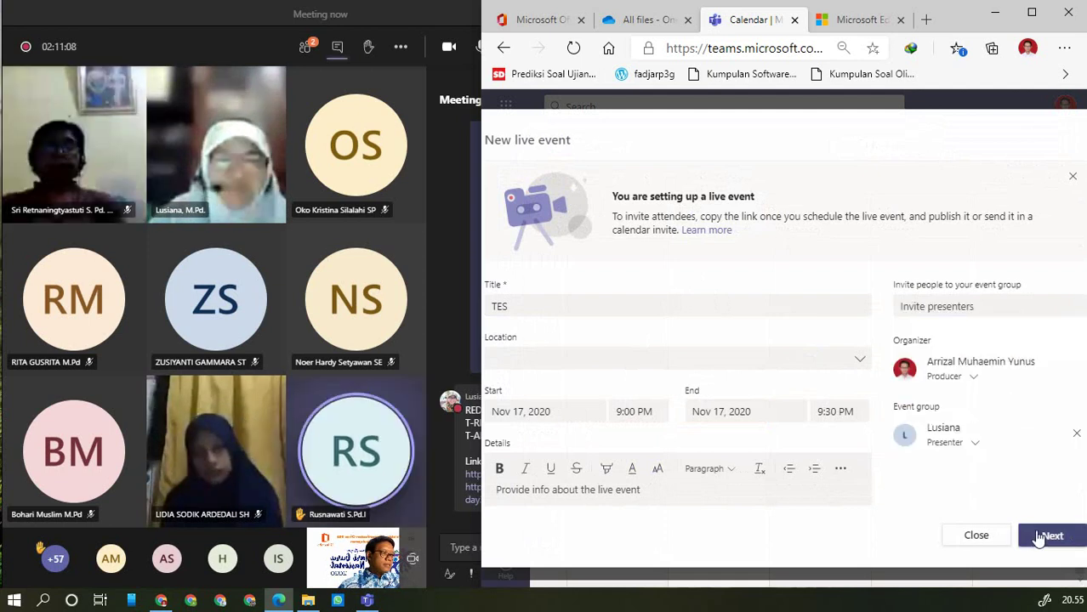
Set the TES live event permissions to Public and schedule it
left_click(1039, 538)
left_click(667, 345)
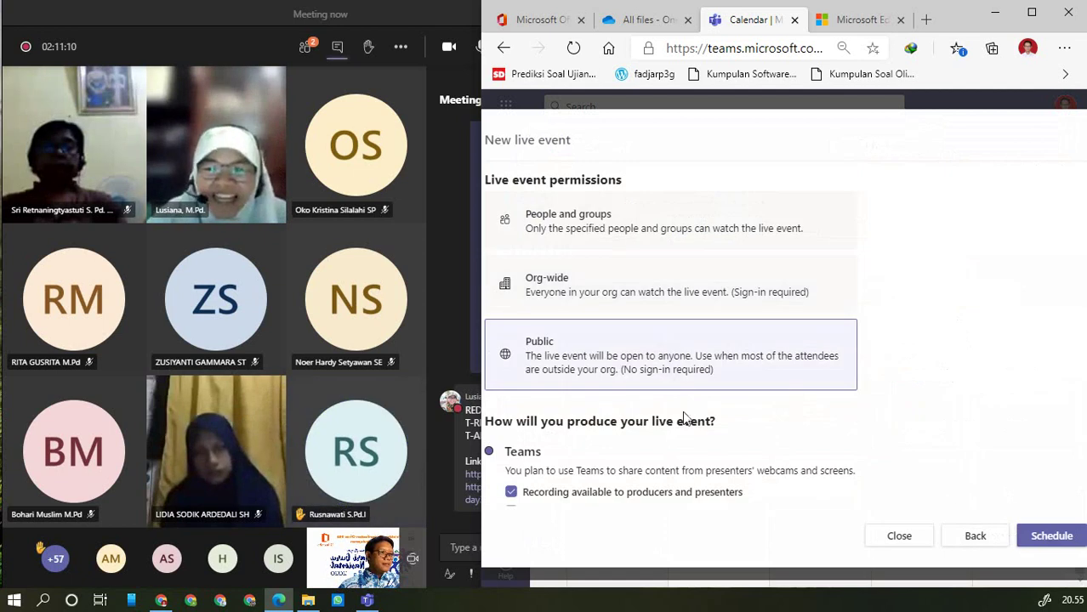
left_click(1026, 529)
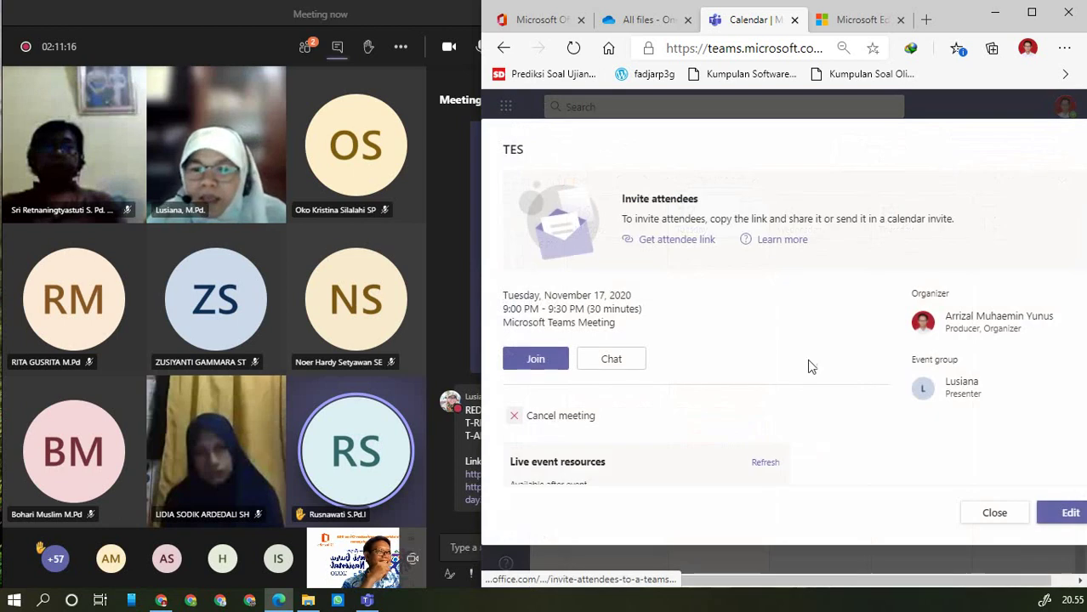
Skip the desktop-app join prompt, share Screen #2 in the Meeting now call, and maximize Edge
left_click(560, 367)
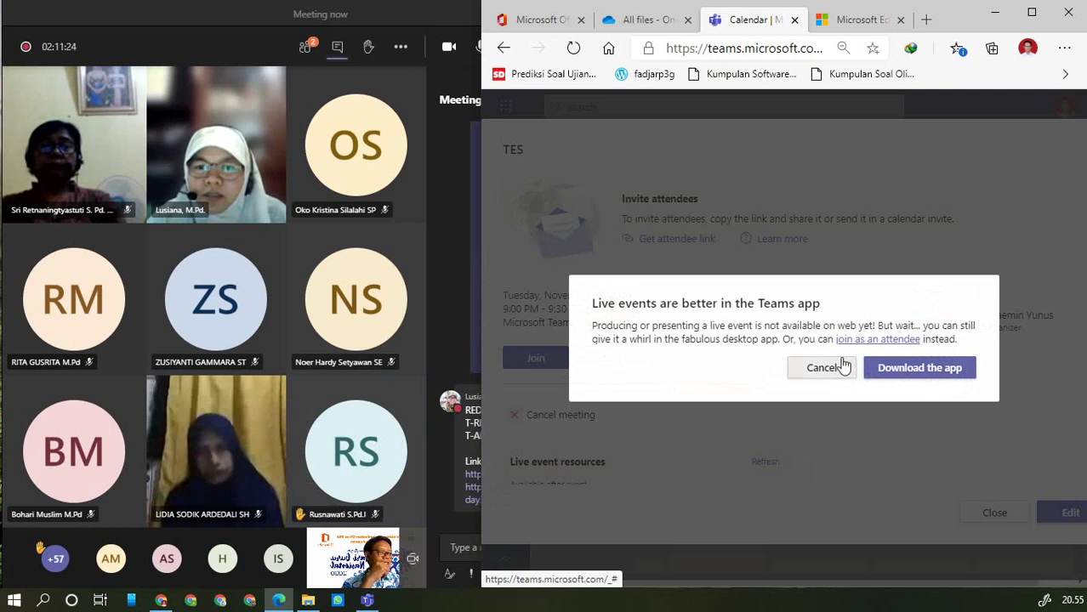
left_click(833, 371)
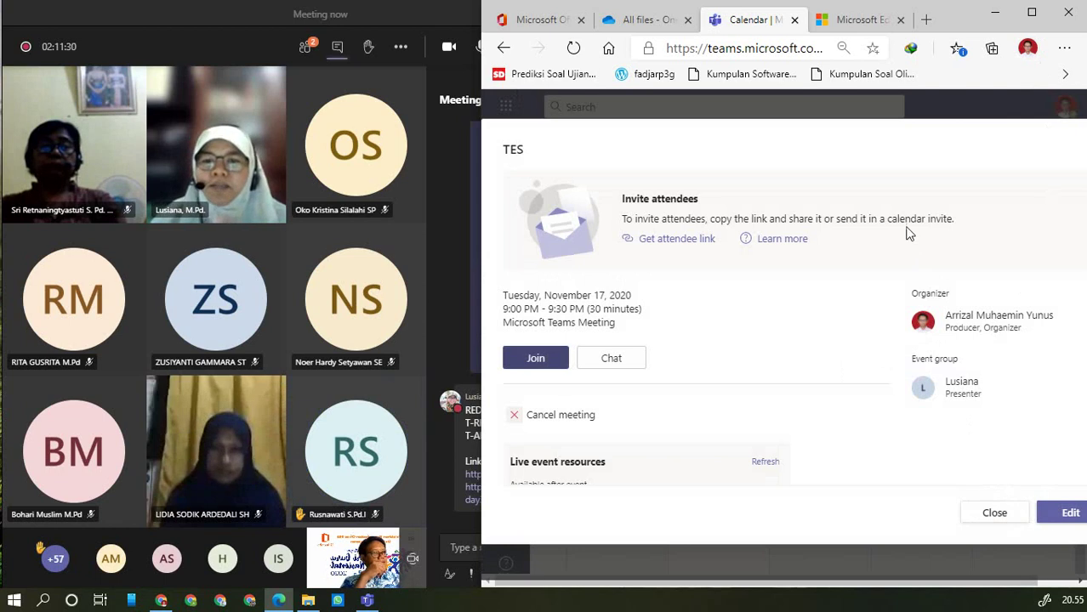
left_click(406, 13)
left_click(513, 48)
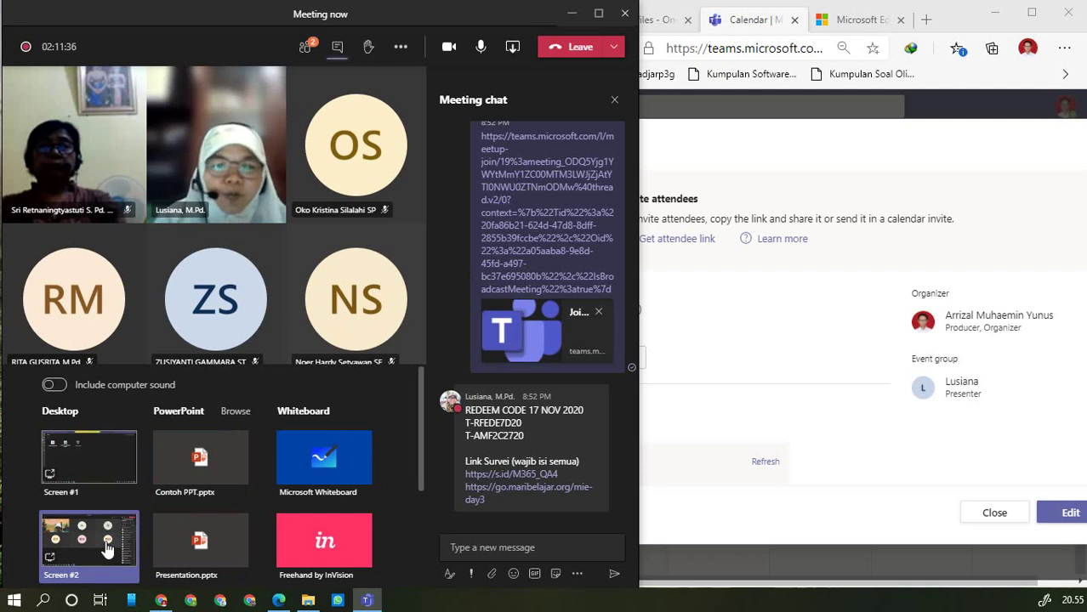
left_click(107, 549)
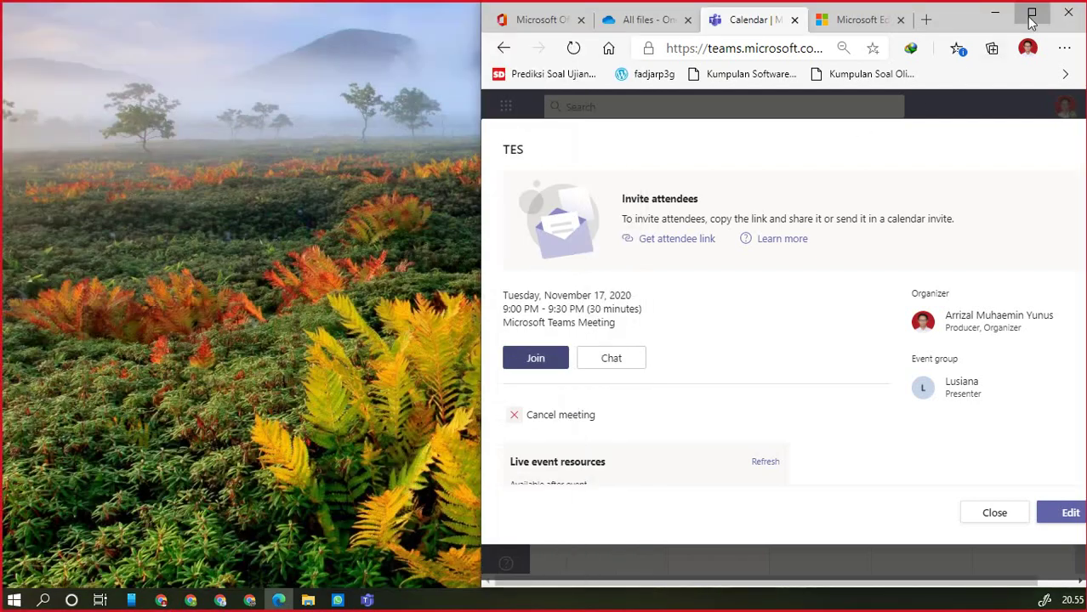
left_click(1031, 12)
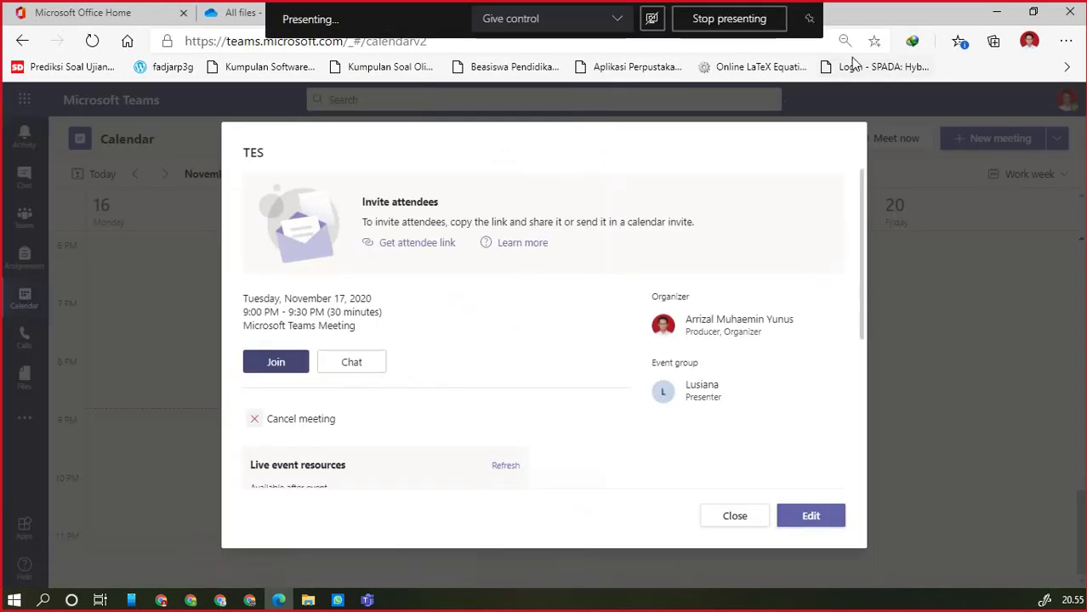
Cancel the TES meeting from the calendar and switch to the Microsoft Educator Center tab
left_click(731, 517)
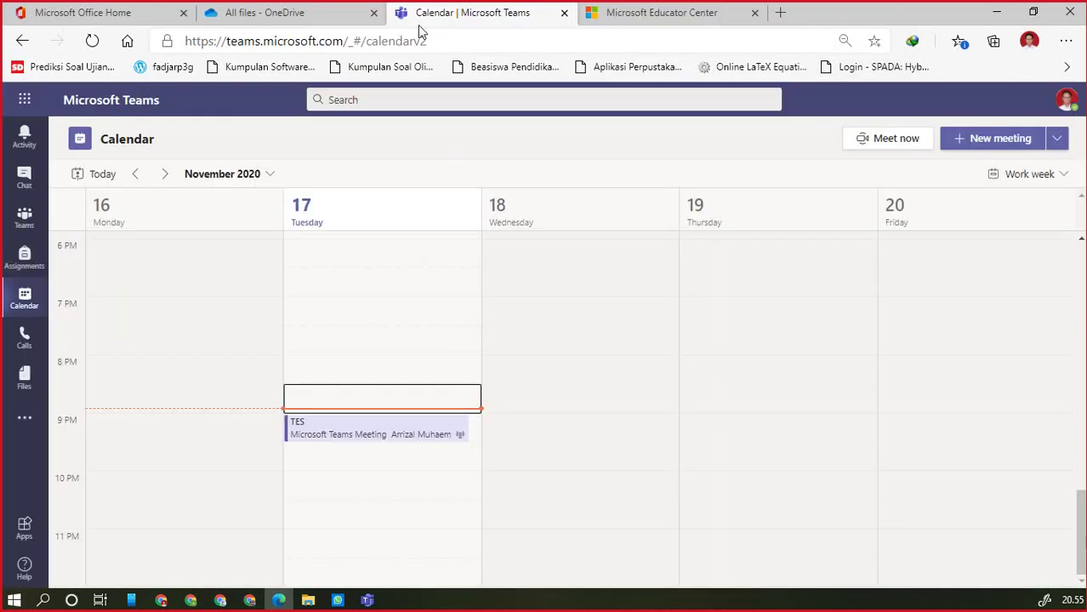
mouse_move(642, 23)
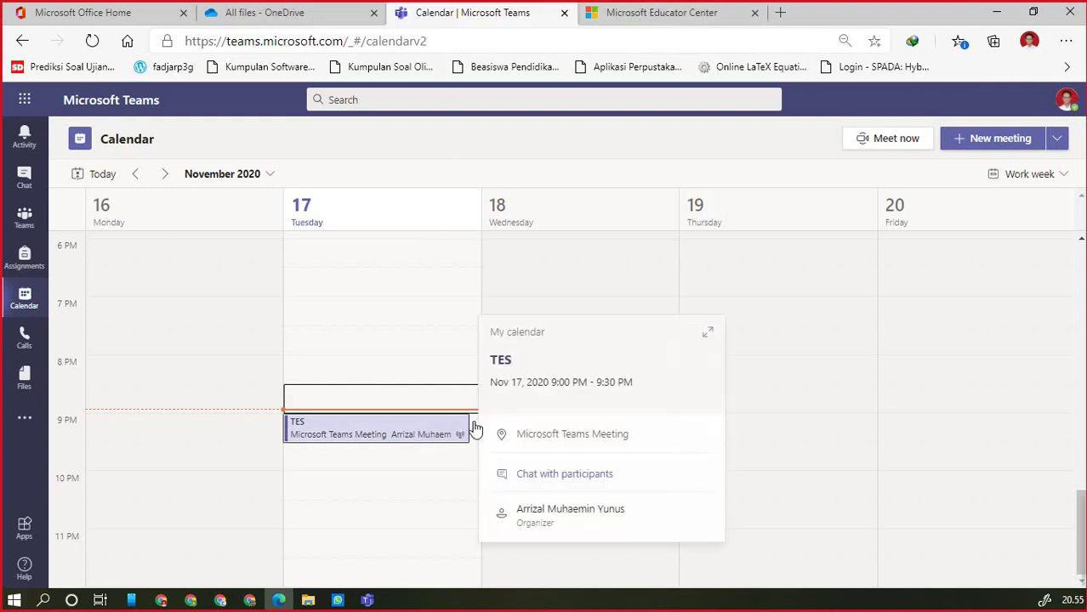
right_click(427, 437)
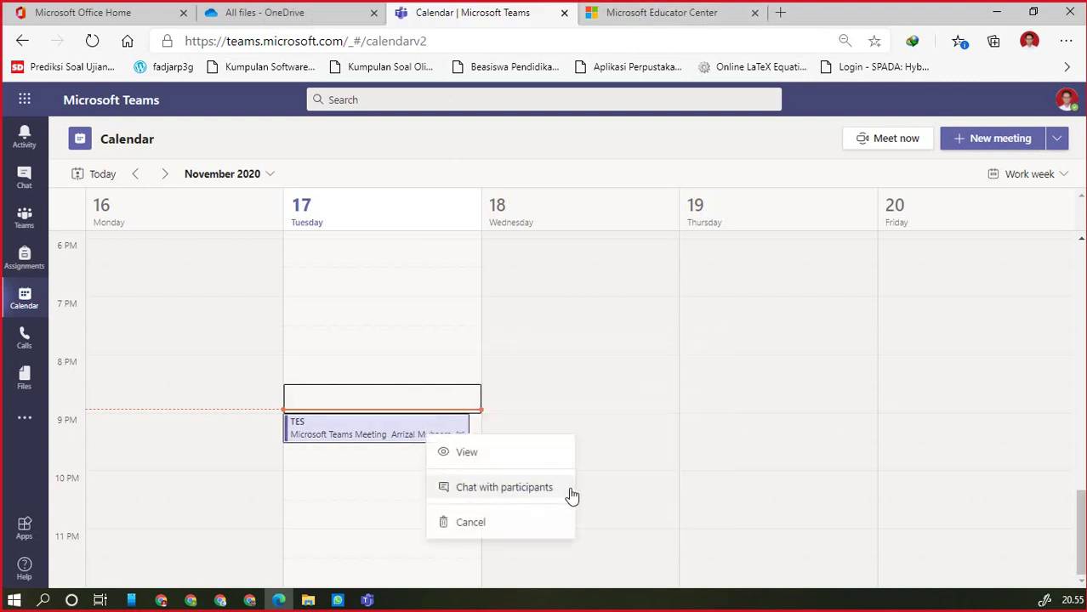
left_click(460, 525)
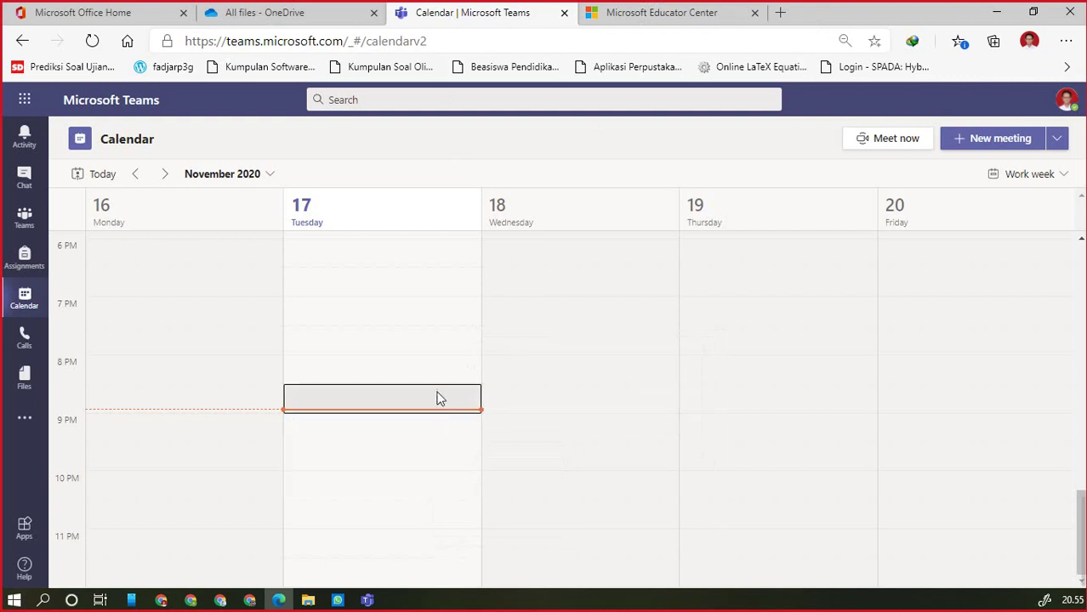
left_click(687, 13)
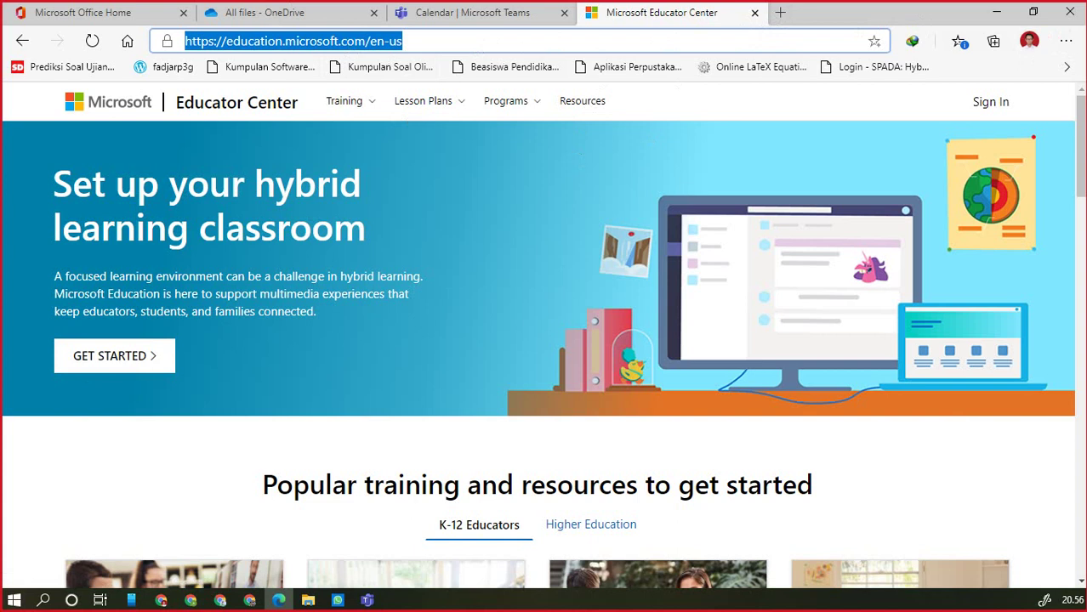
Switch from Edge to the Chrome window with Alt+Tab
key("alt+Tab")
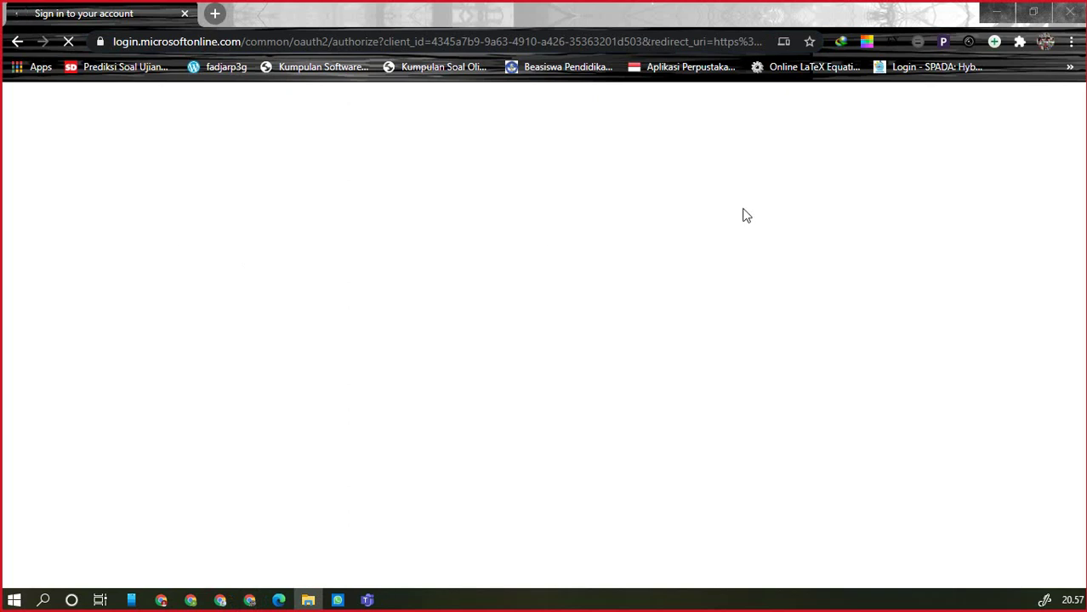
Close the stalled Chrome sign-in window to get back to the Educator Center page
left_click(655, 41)
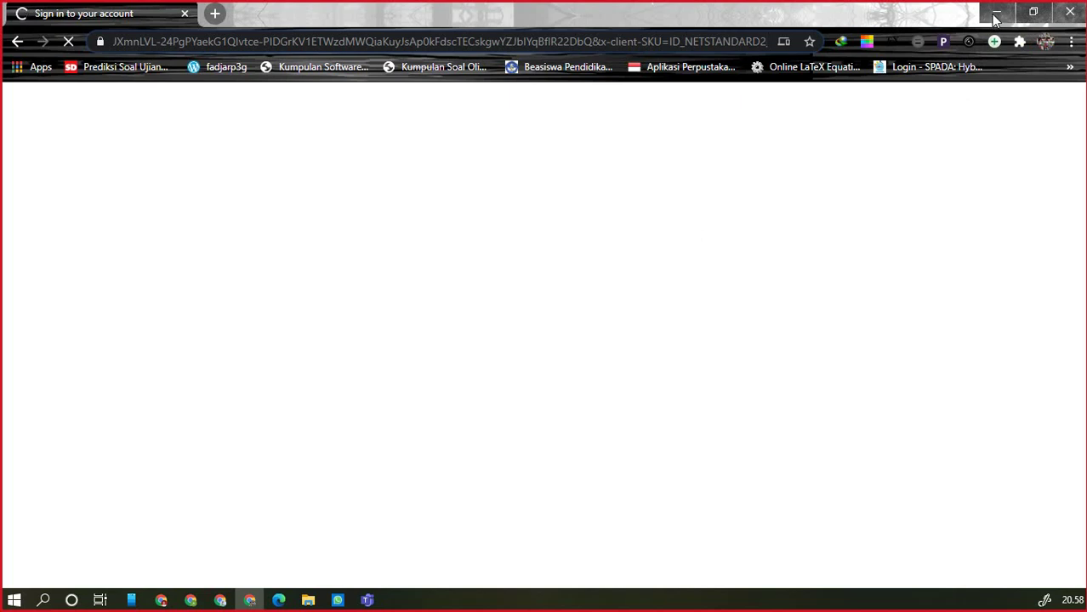
left_click(746, 44)
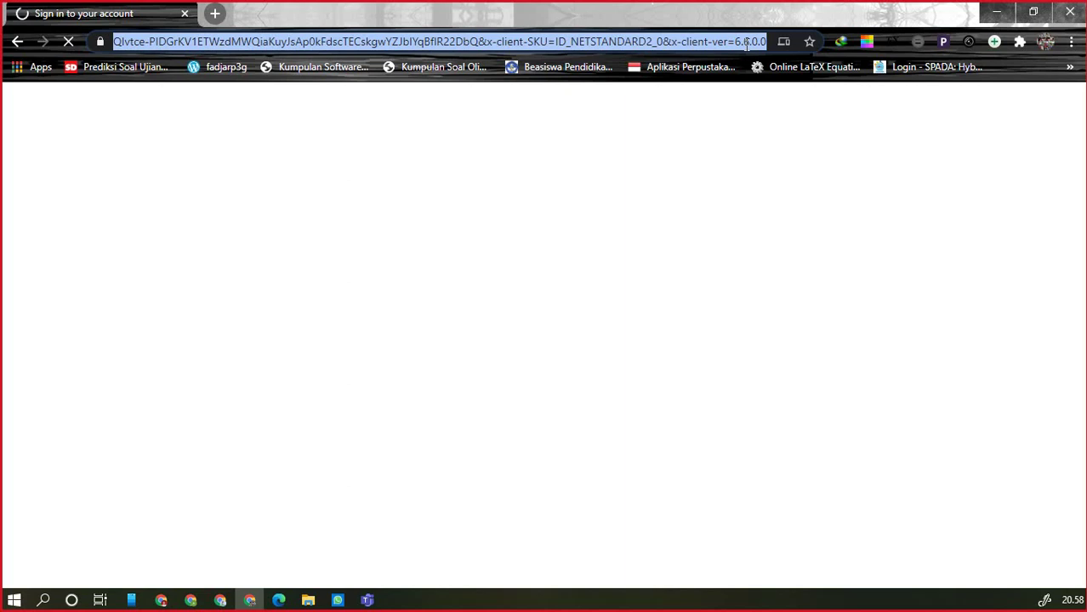
left_click(1070, 12)
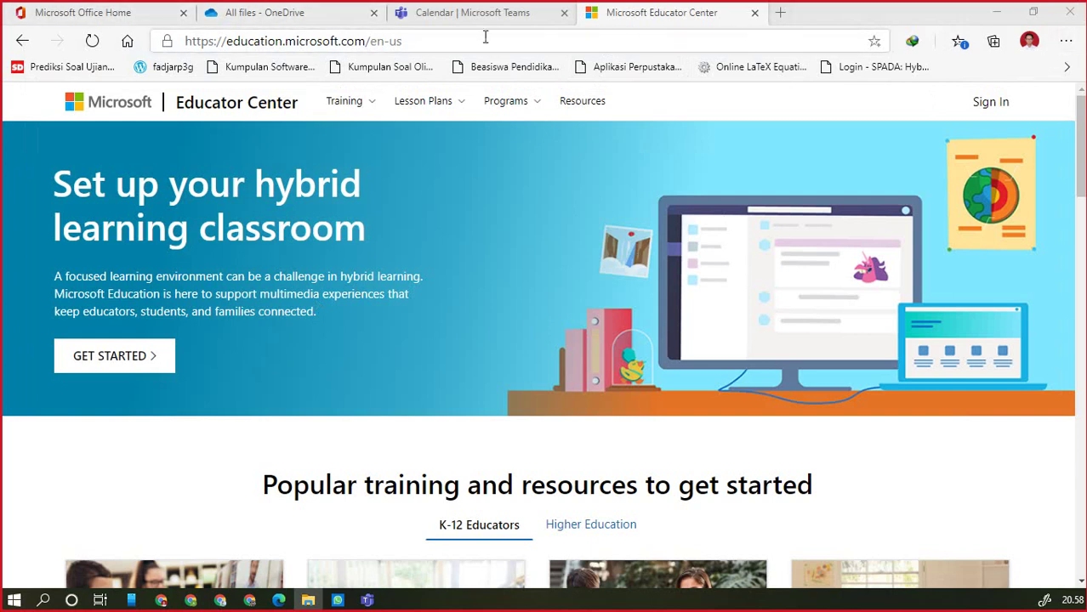
Sign out from the account avatar on Office Home, then close the OneDrive files and Teams calendar tabs
left_click(96, 22)
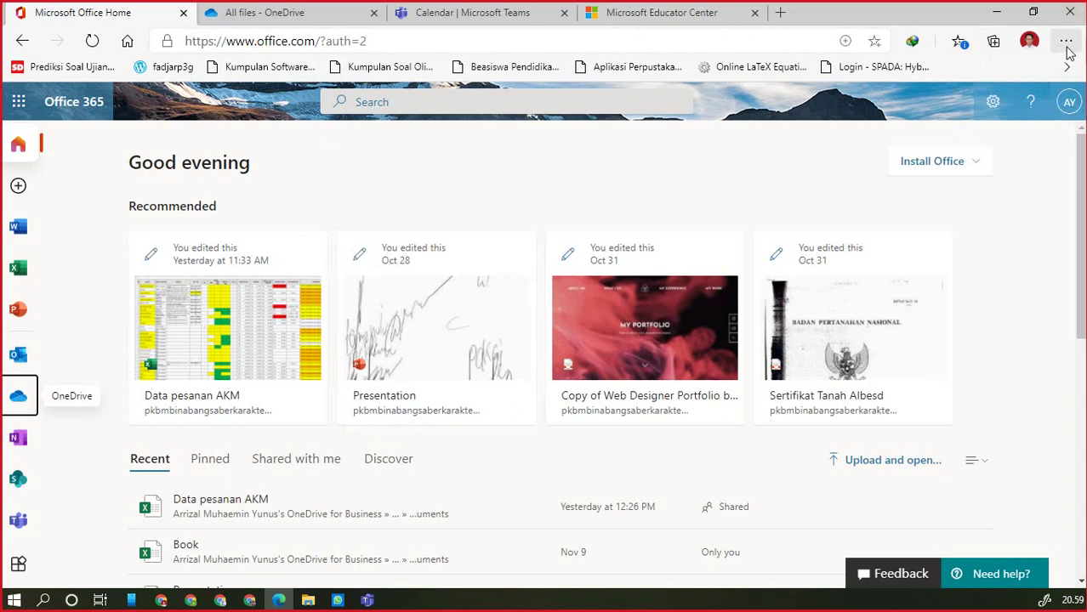
left_click(1069, 101)
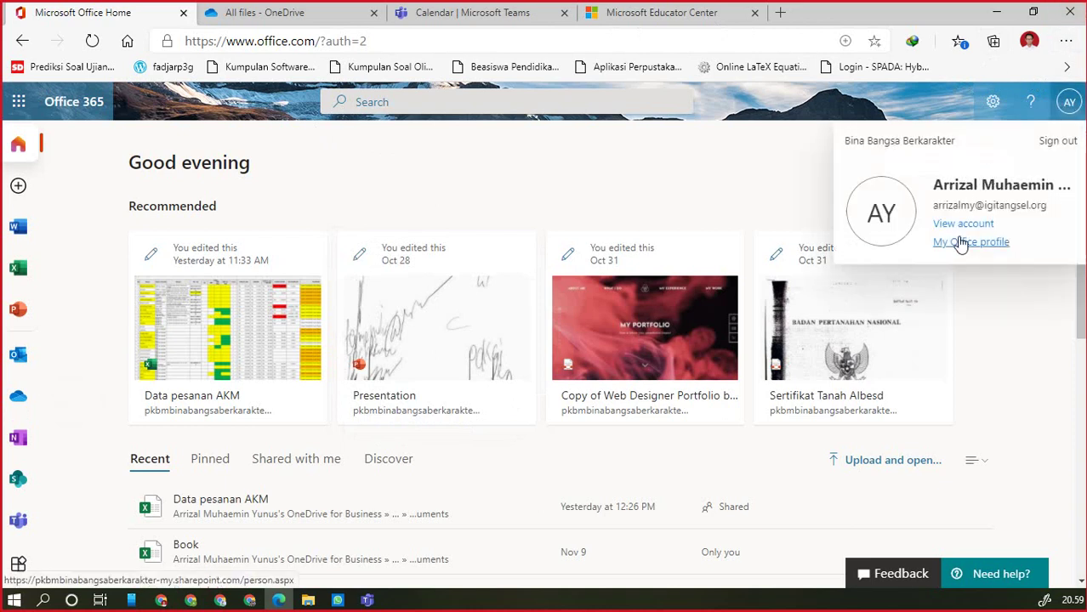
left_click(1056, 142)
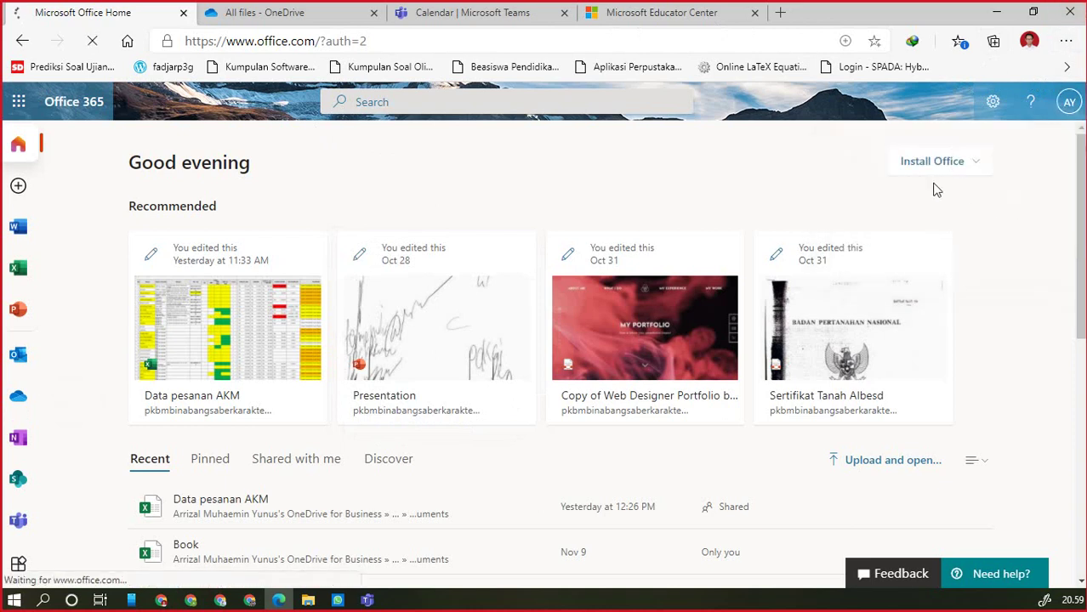
left_click(373, 13)
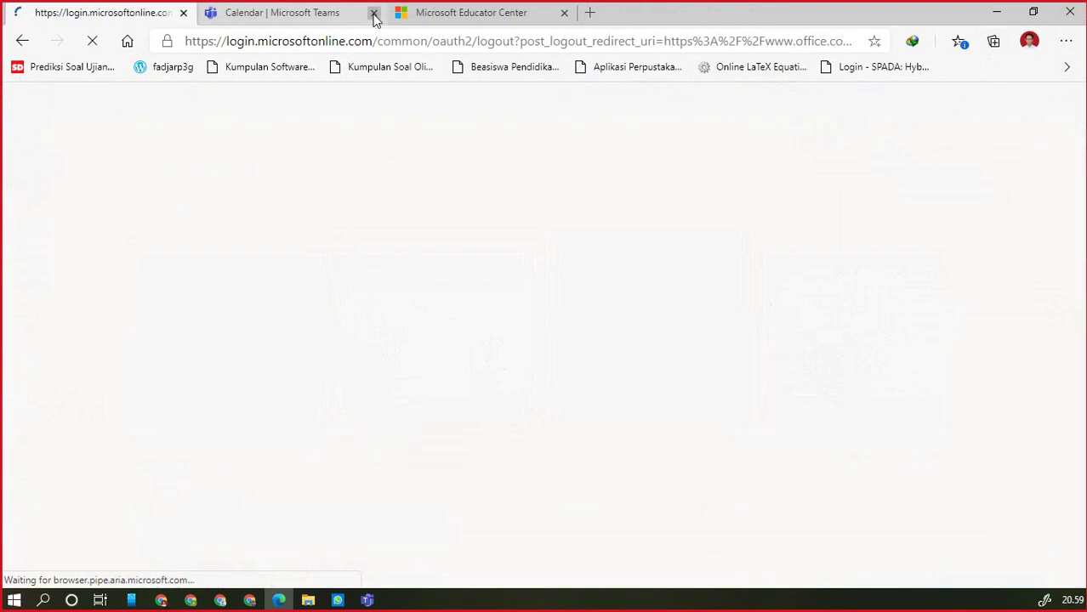
left_click(373, 13)
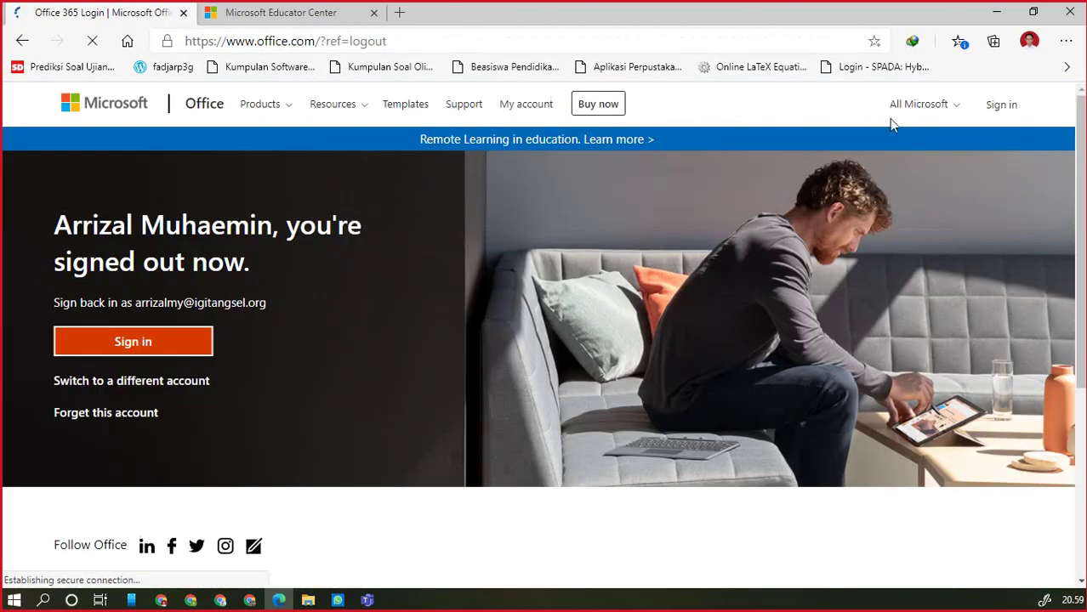
Load the Office portal sign-in page at portal.office.com
left_click(926, 104)
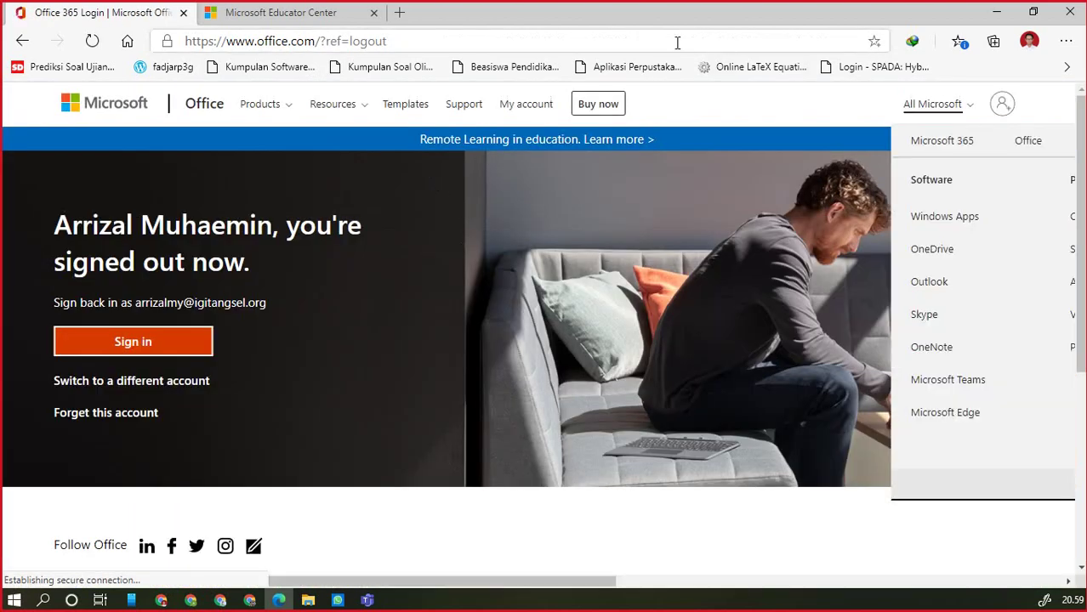
left_click(673, 41)
type("por")
key("Return")
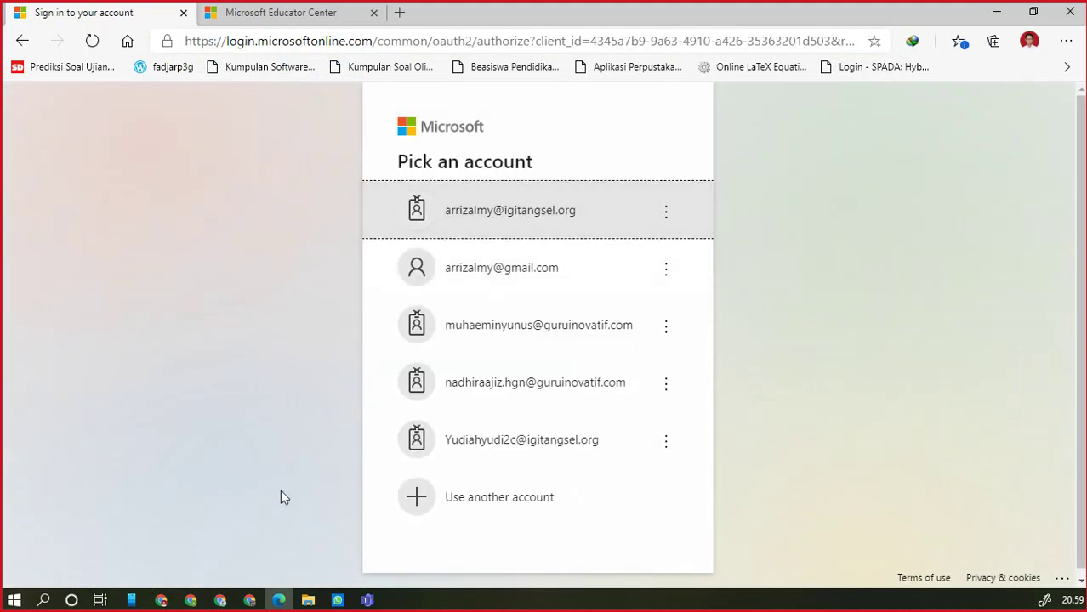
Choose Use another account and sign in with the other school account's email and password
left_click(367, 601)
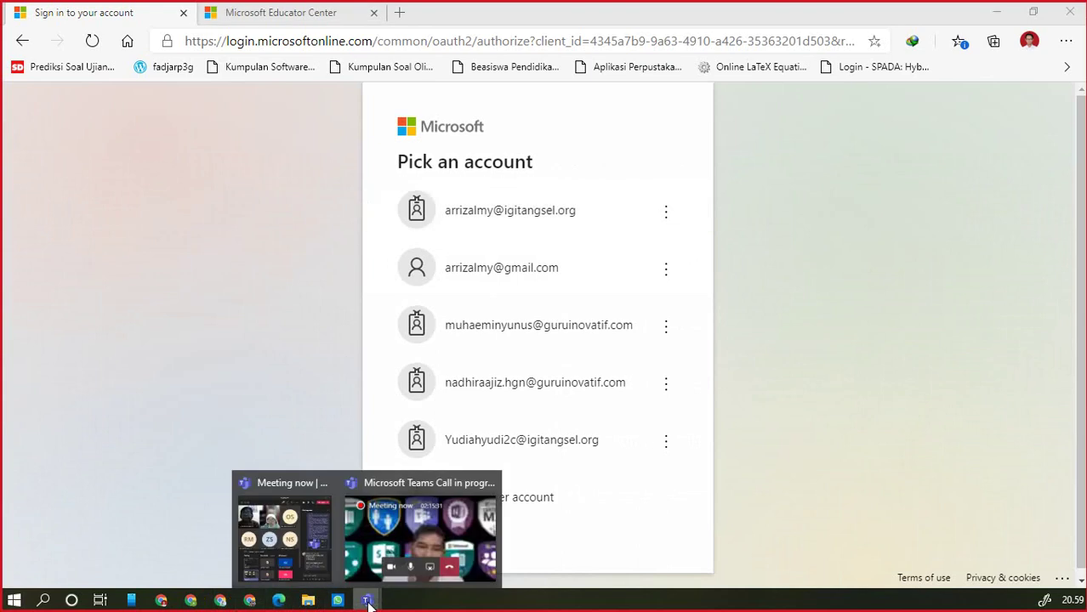
left_click(771, 233)
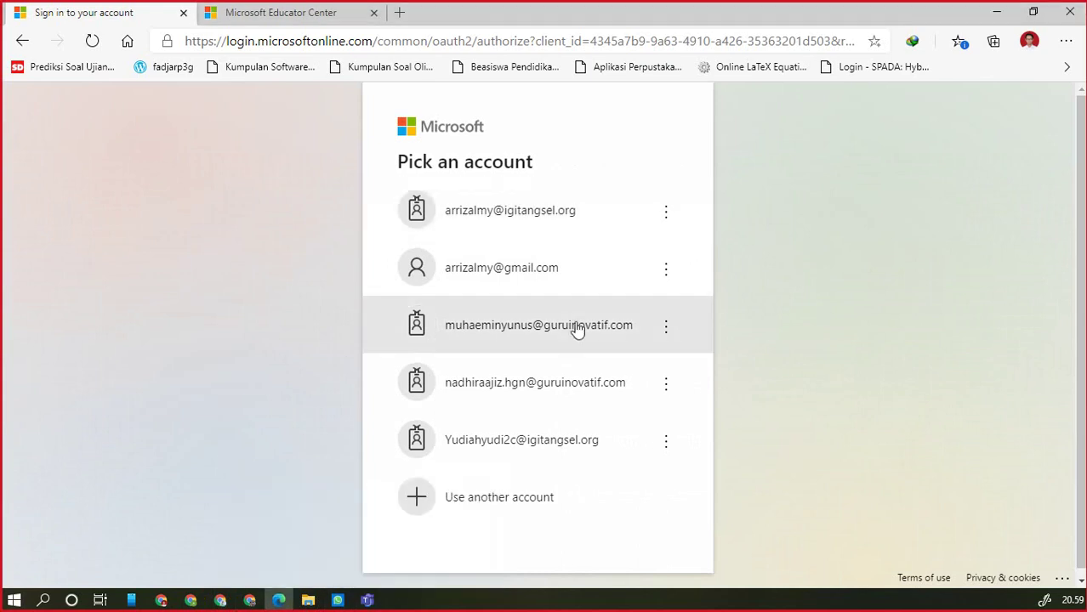
left_click(531, 509)
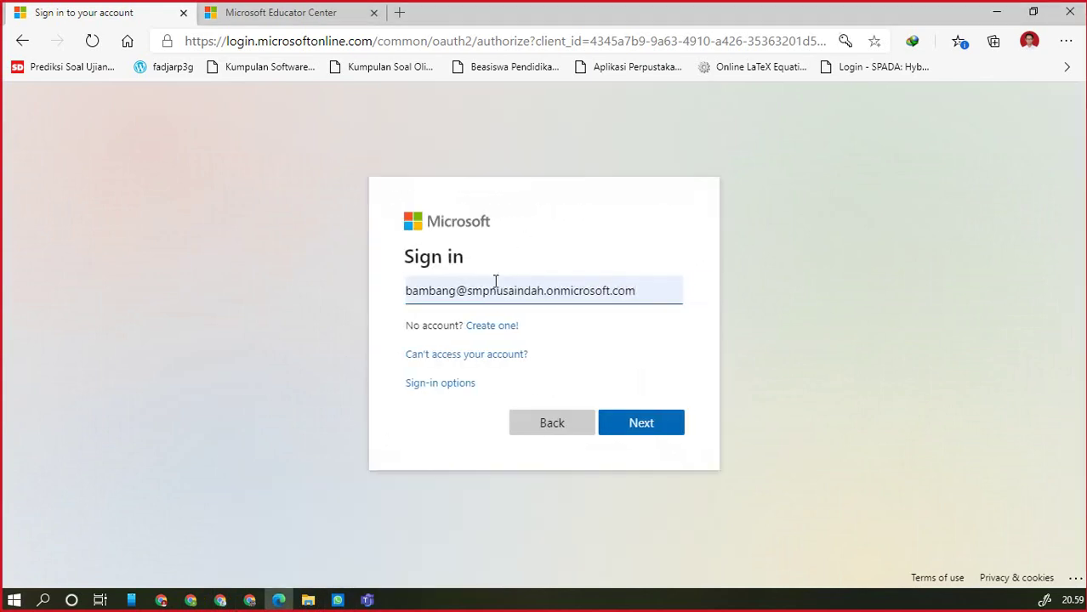
left_click_drag(631, 291, 376, 301)
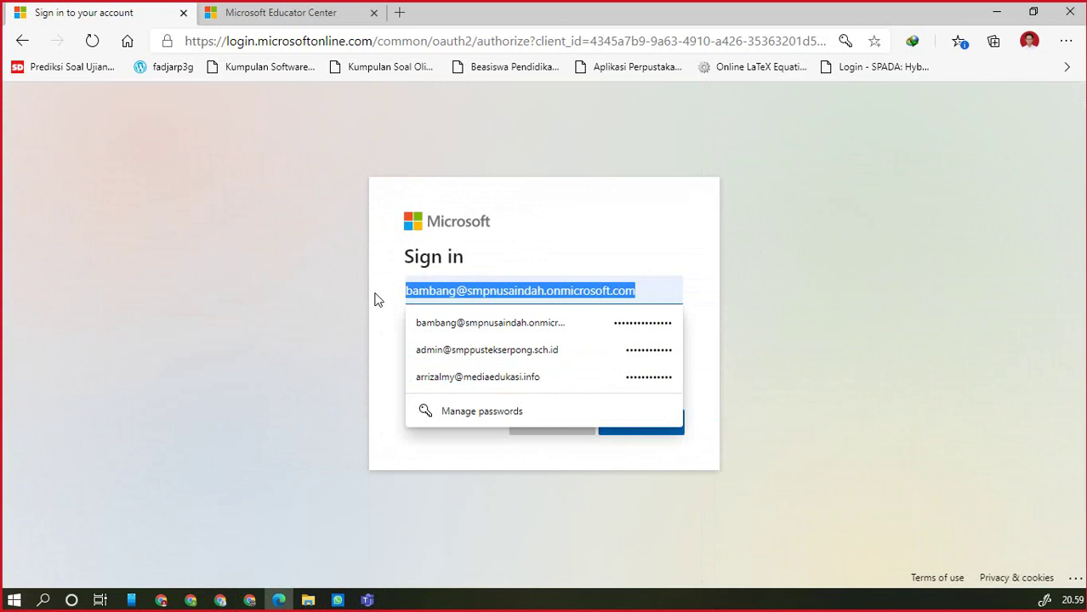
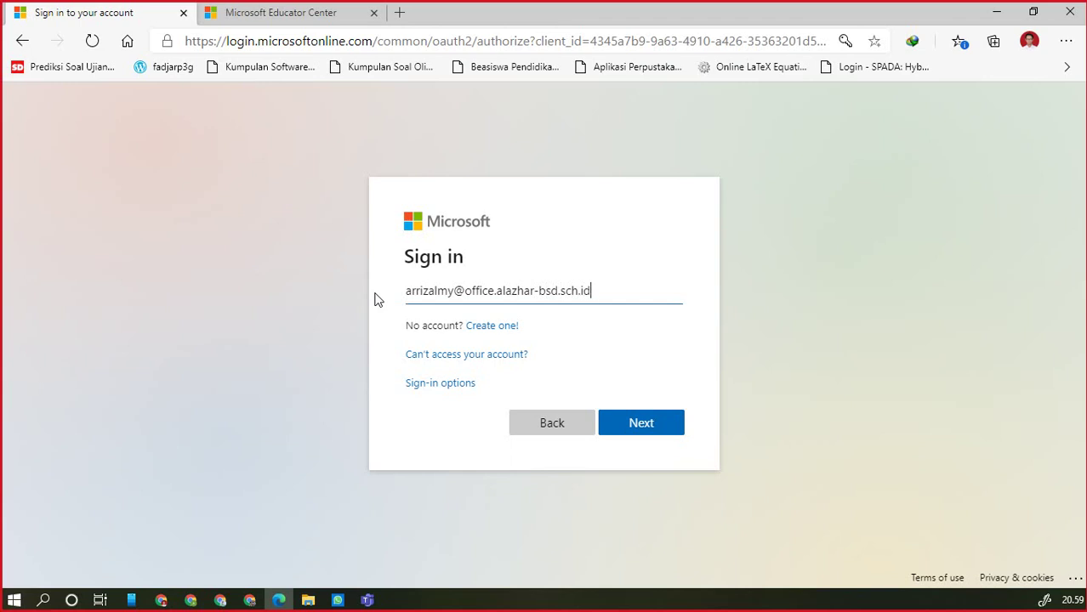
key("Return")
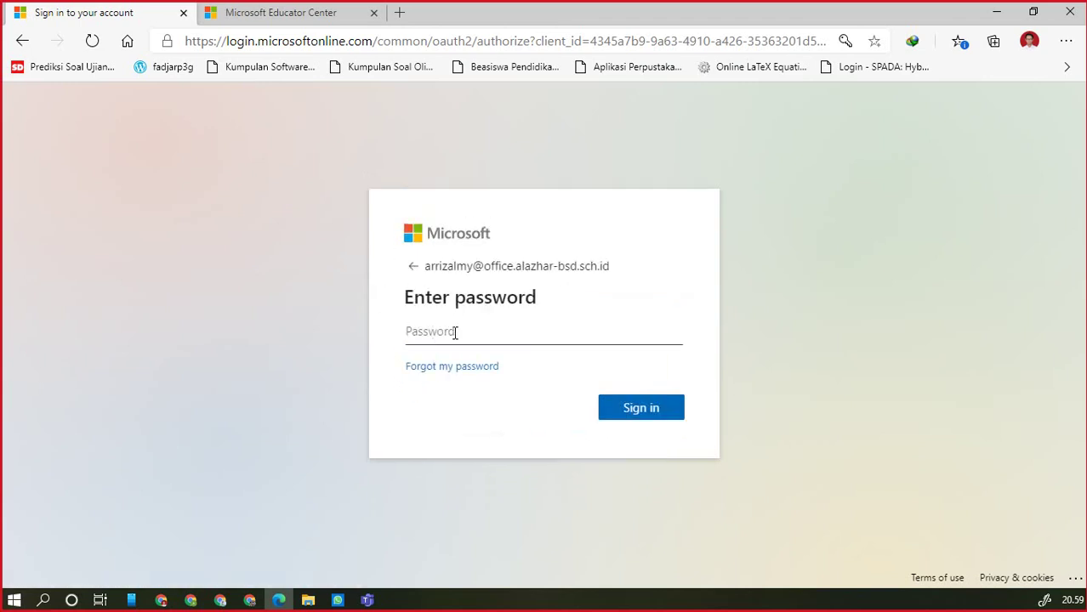
type("**********")
key("Return")
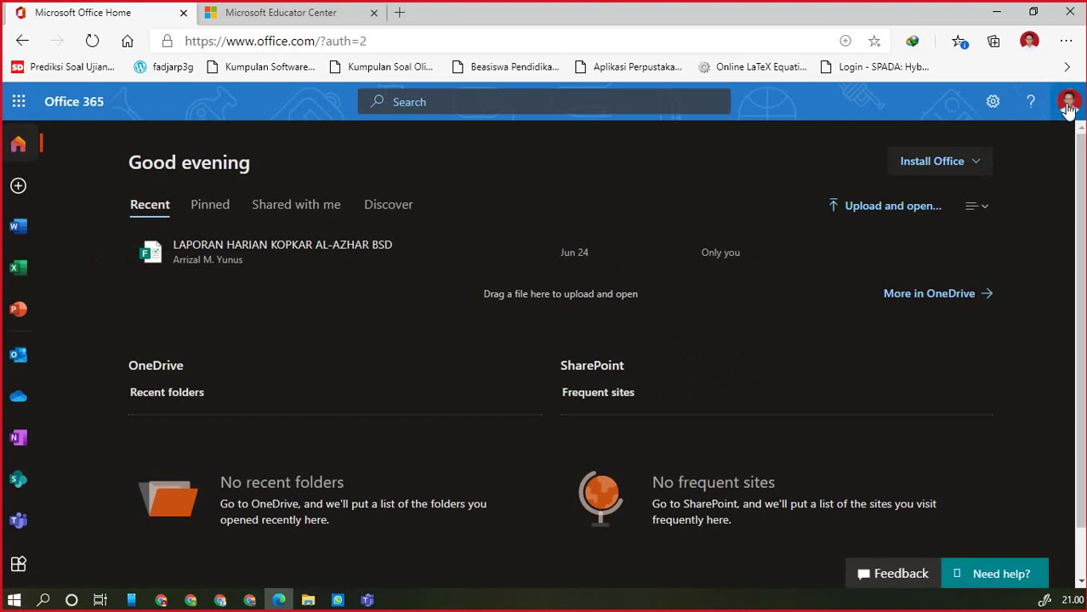
Open the account manager to confirm the AL AZHAR BSD school account, and scroll the app bar to Admin
left_click(1068, 105)
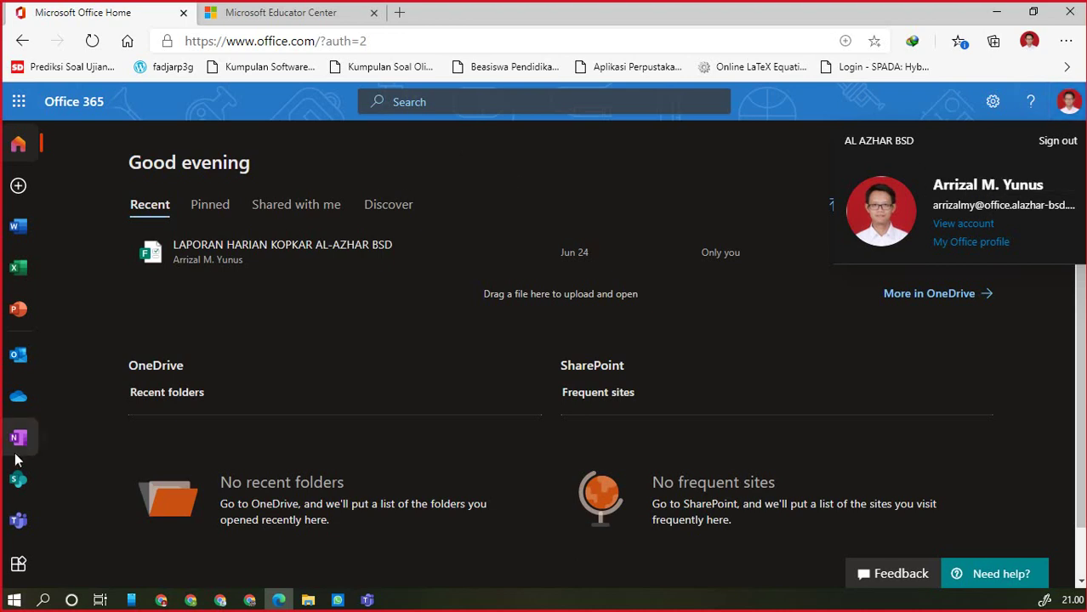
scroll(25, 442, "down", 3)
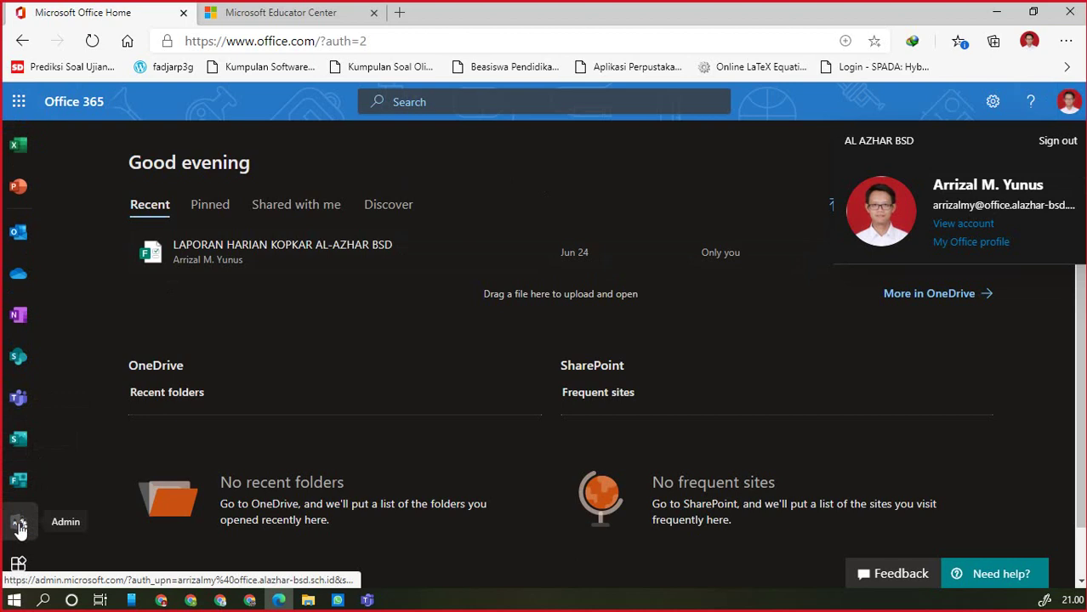
Try opening the Microsoft 365 admin center, reloading it and retrying via portal.office.com after errors
left_click(19, 528)
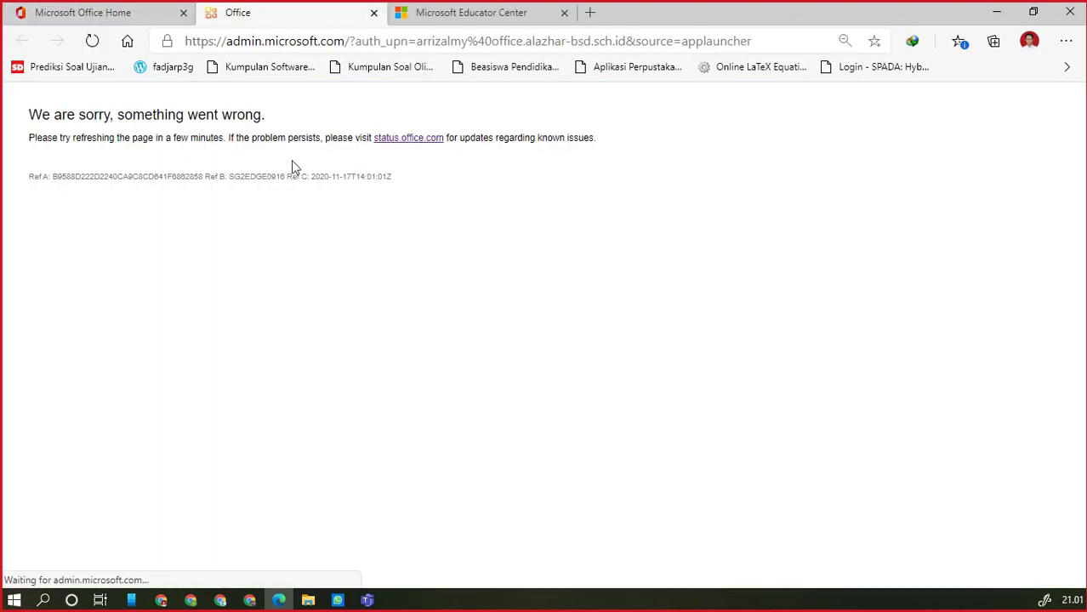
left_click(316, 40)
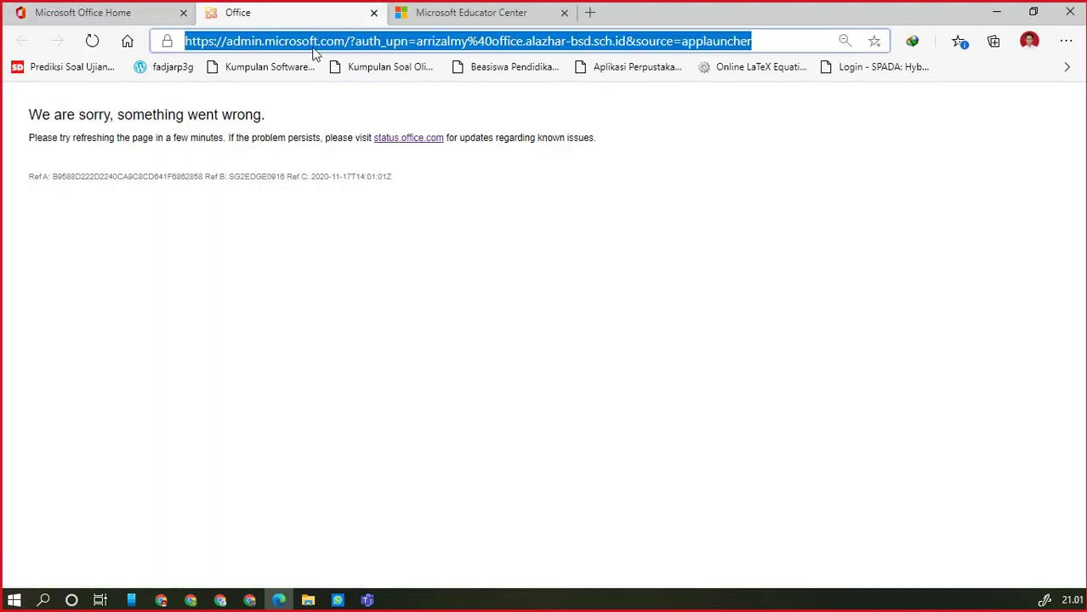
key("Return")
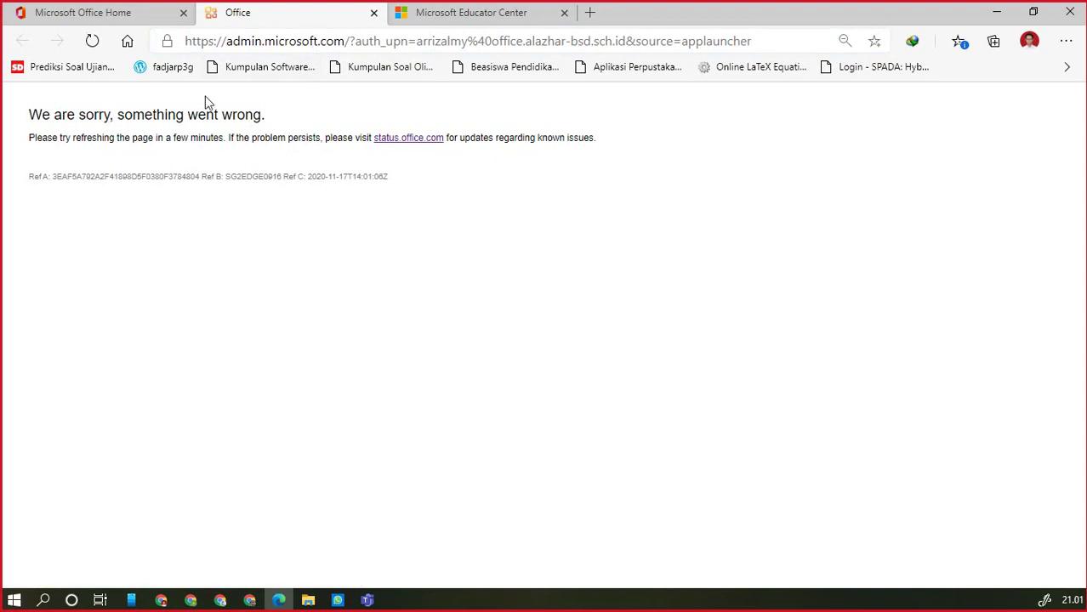
left_click(267, 41)
type("portal.office.com")
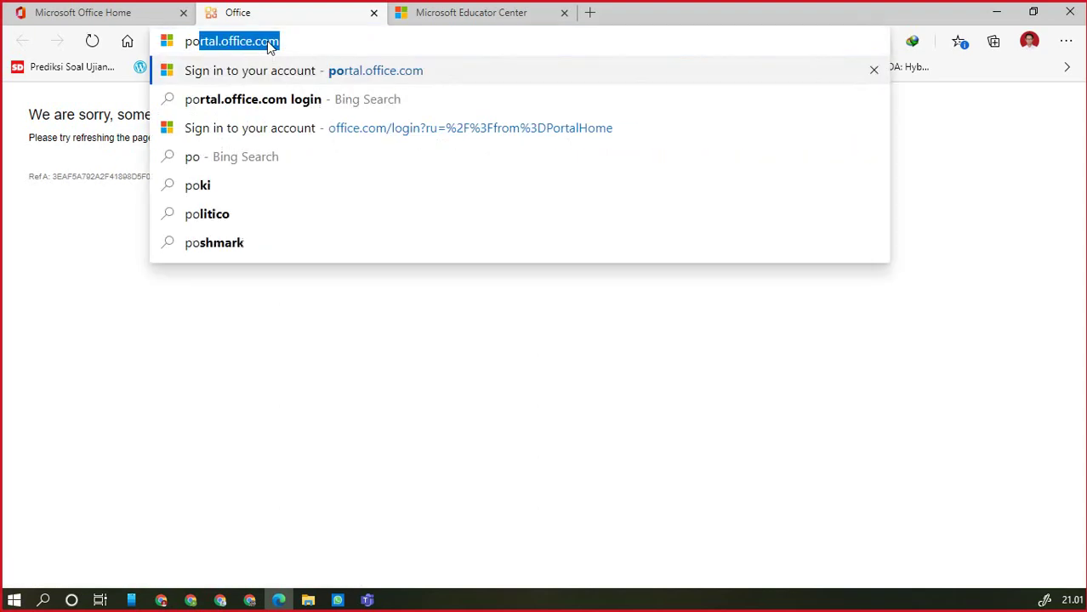
key("Return")
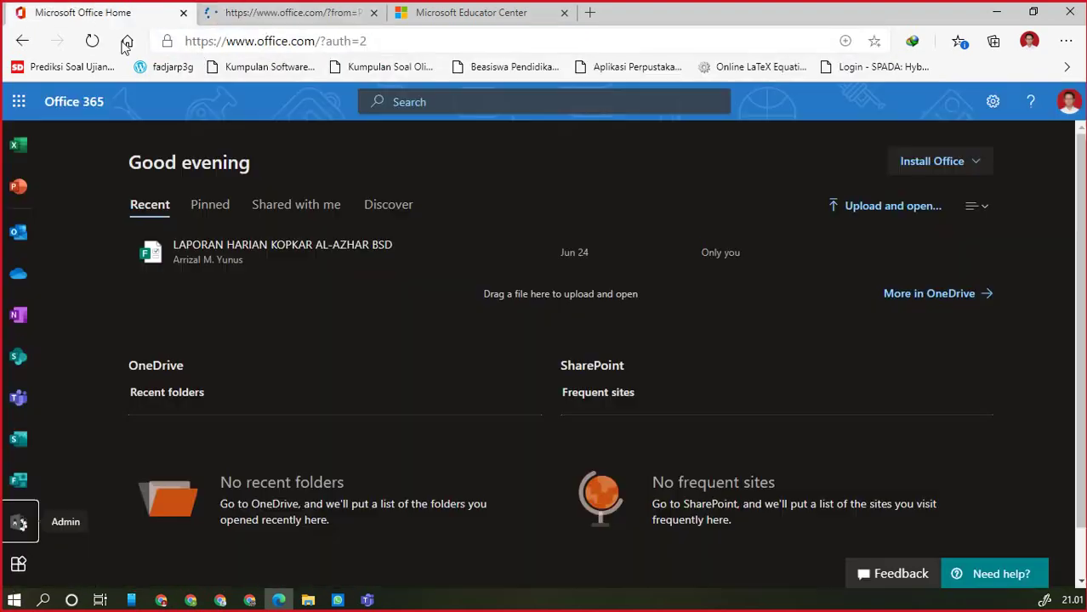
left_click(19, 520)
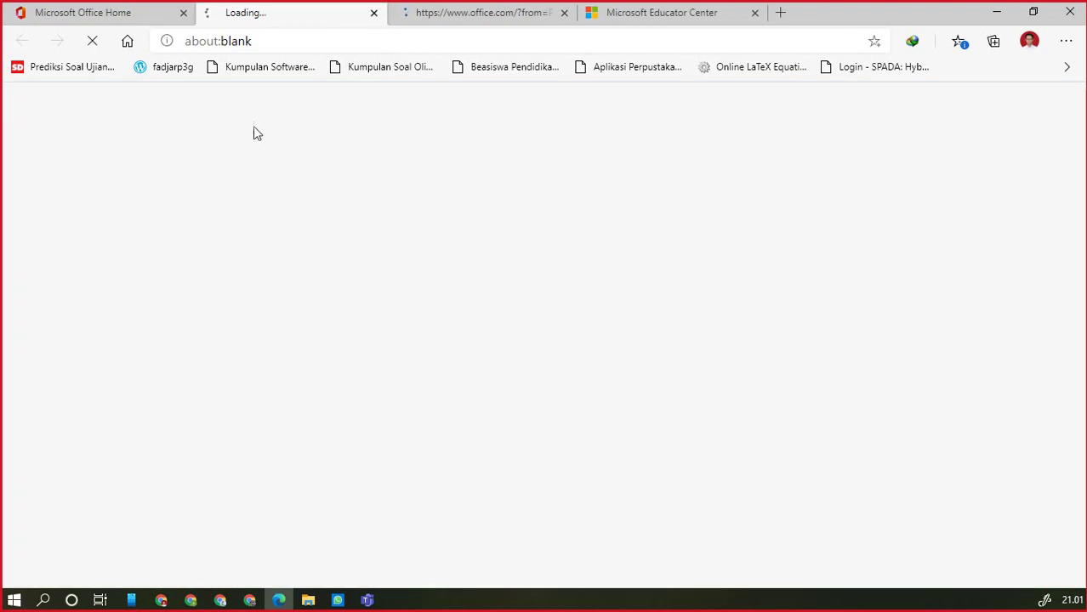
left_click(564, 13)
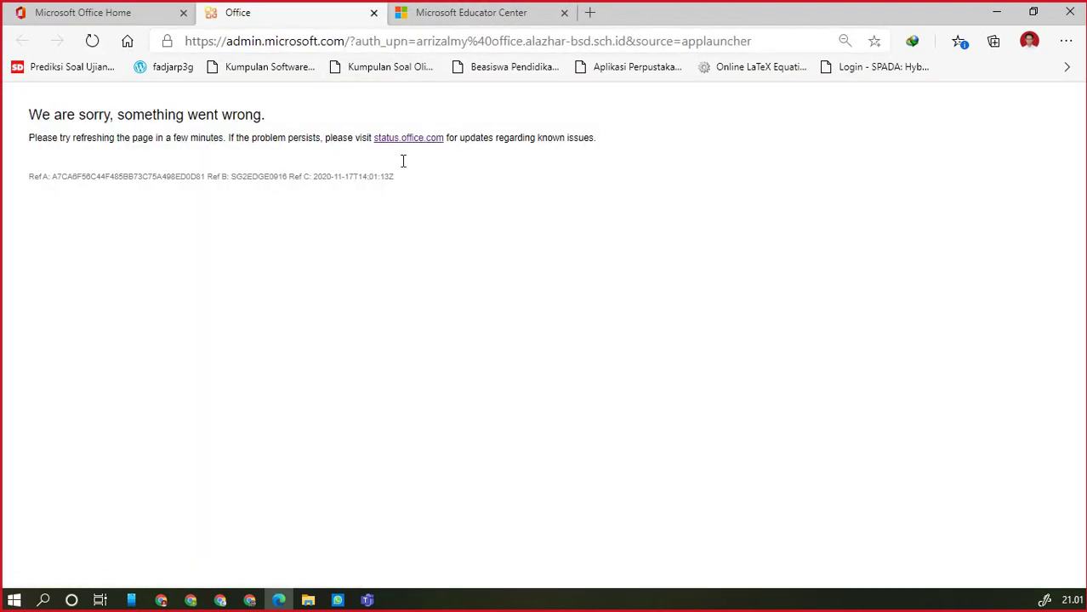
Check the service status page, then close the failing admin center tab and return to Office Home
left_click(410, 147)
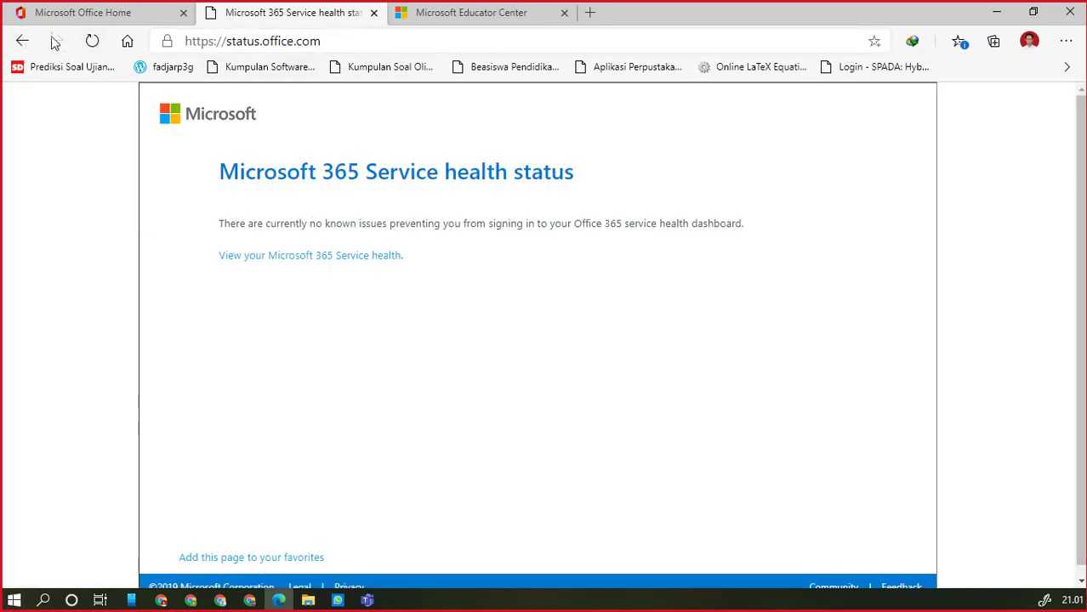
left_click(23, 41)
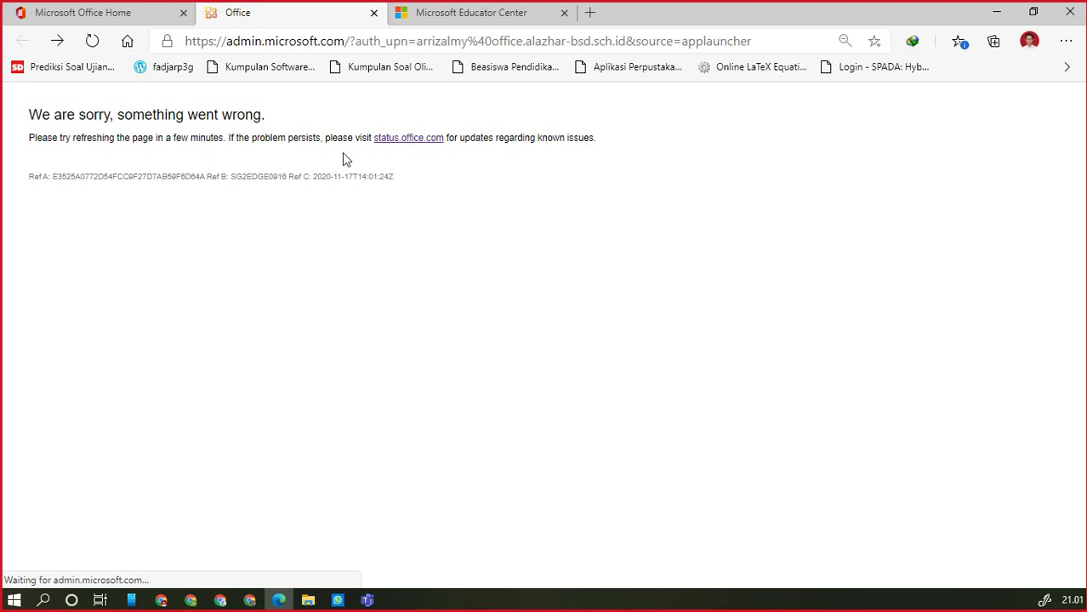
left_click(80, 12)
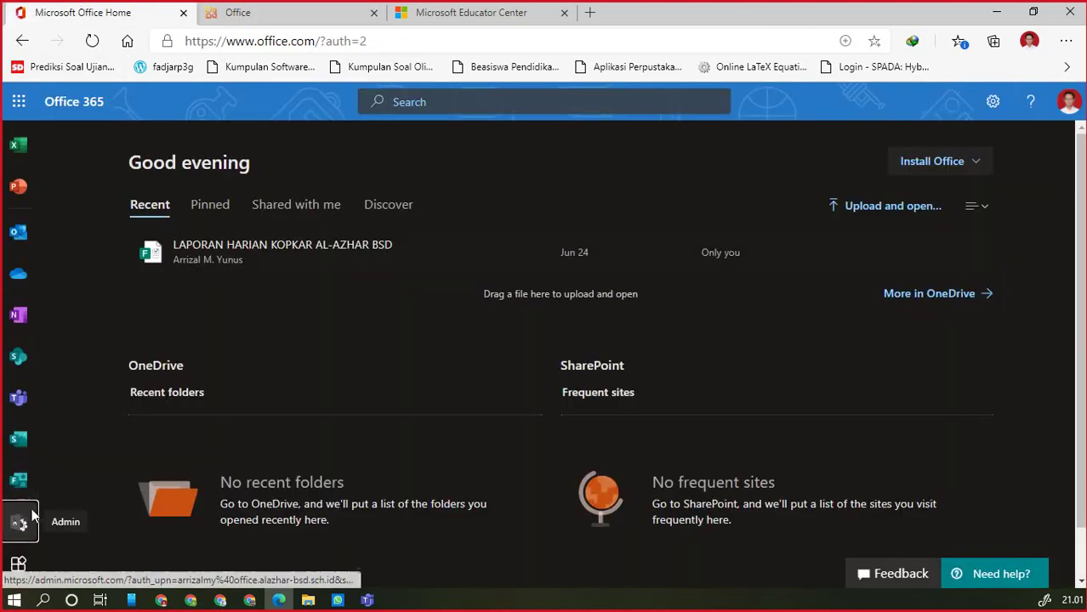
left_click(1068, 102)
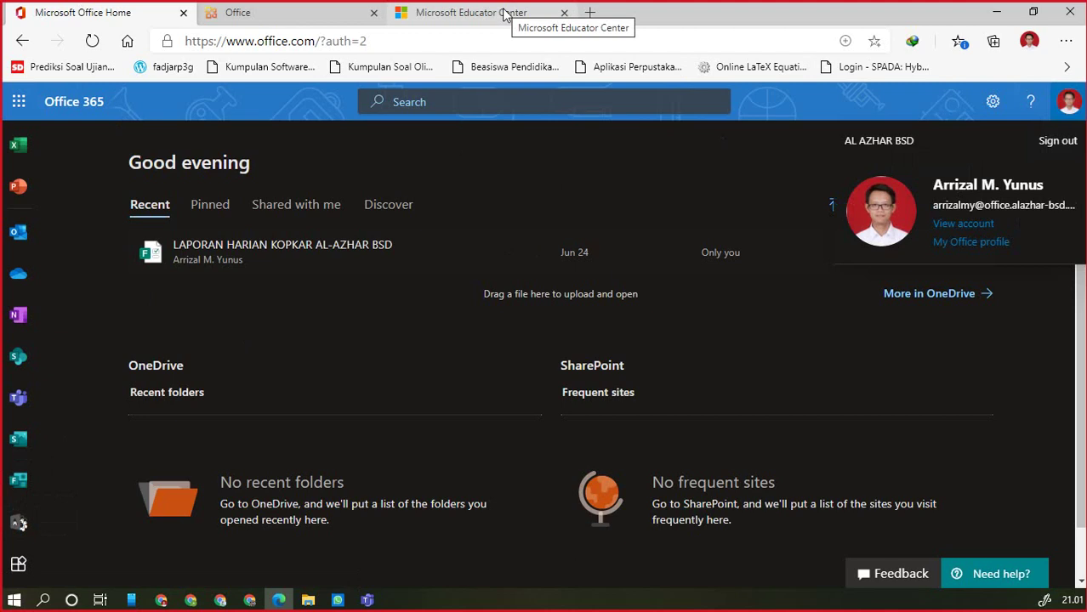
left_click(374, 13)
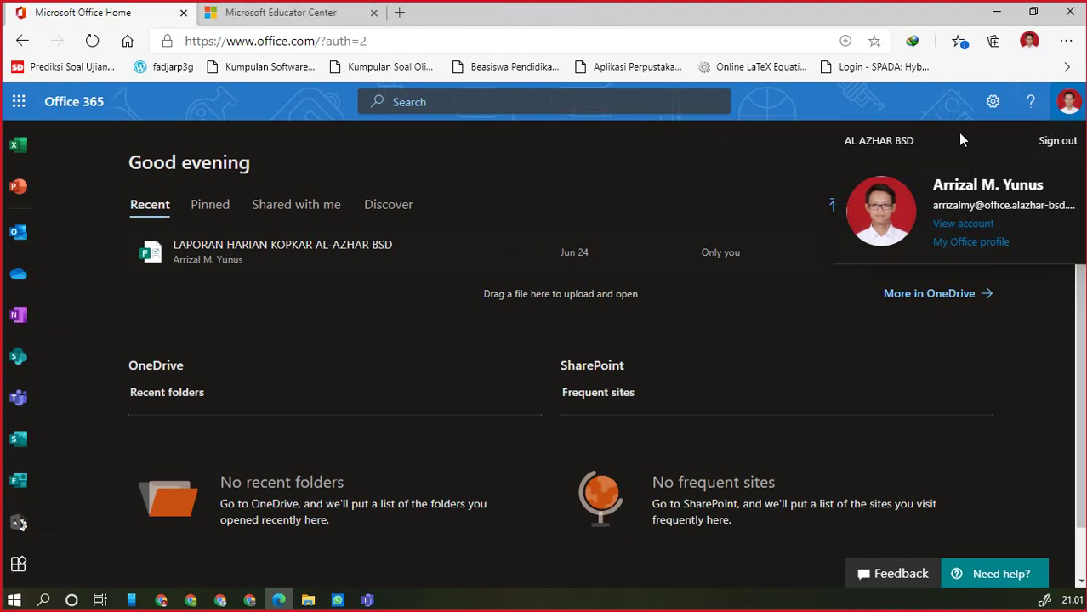
In a new tab, search Bing for 'office 365 education free' using the address bar suggestion
left_click(398, 13)
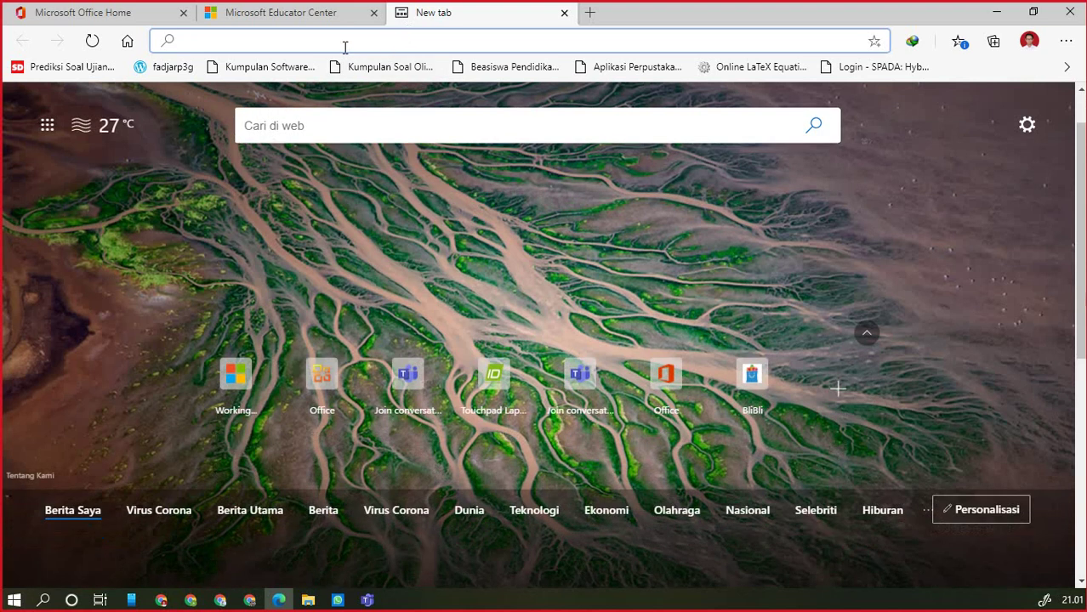
type("e")
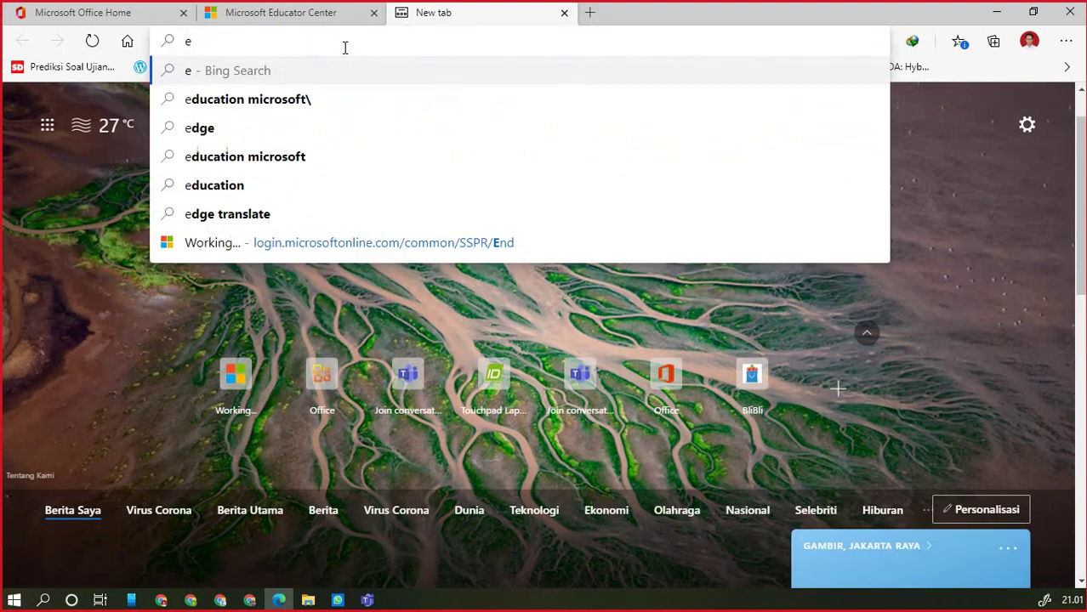
key("BackSpace")
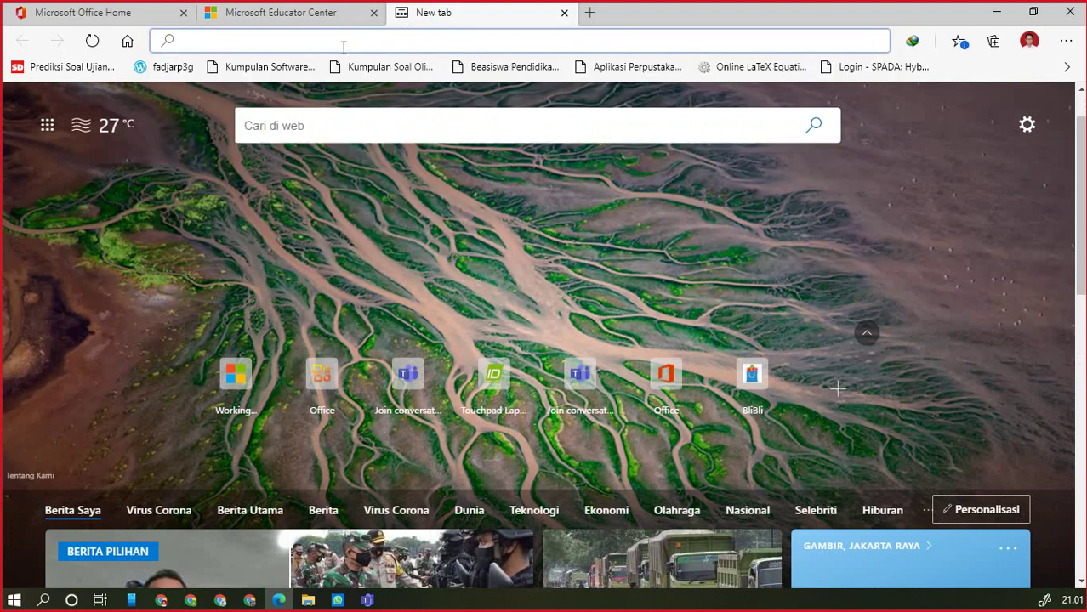
type("offi")
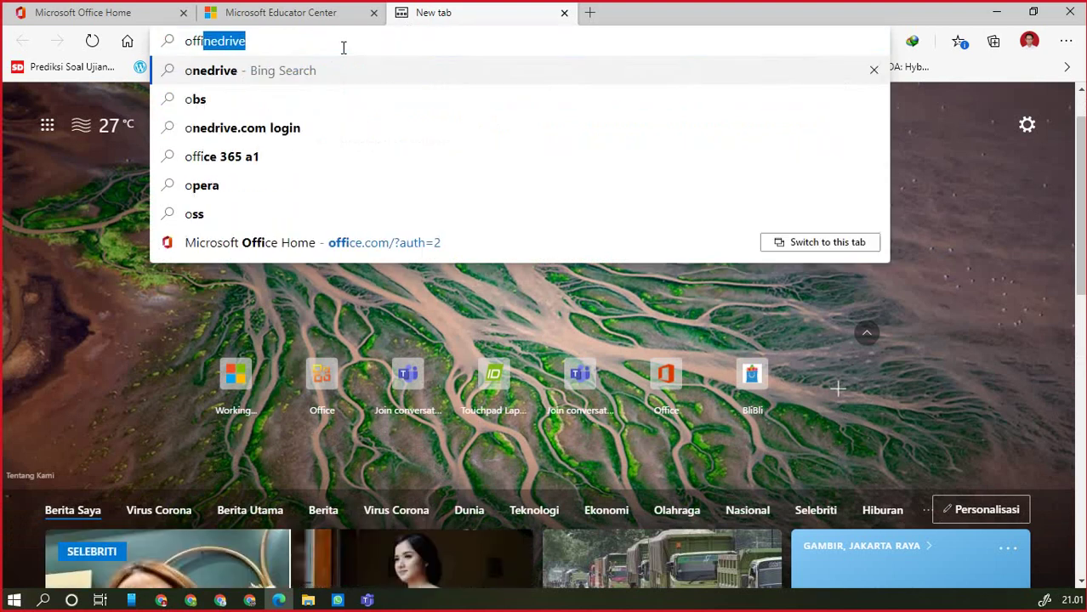
type("ce 365 ")
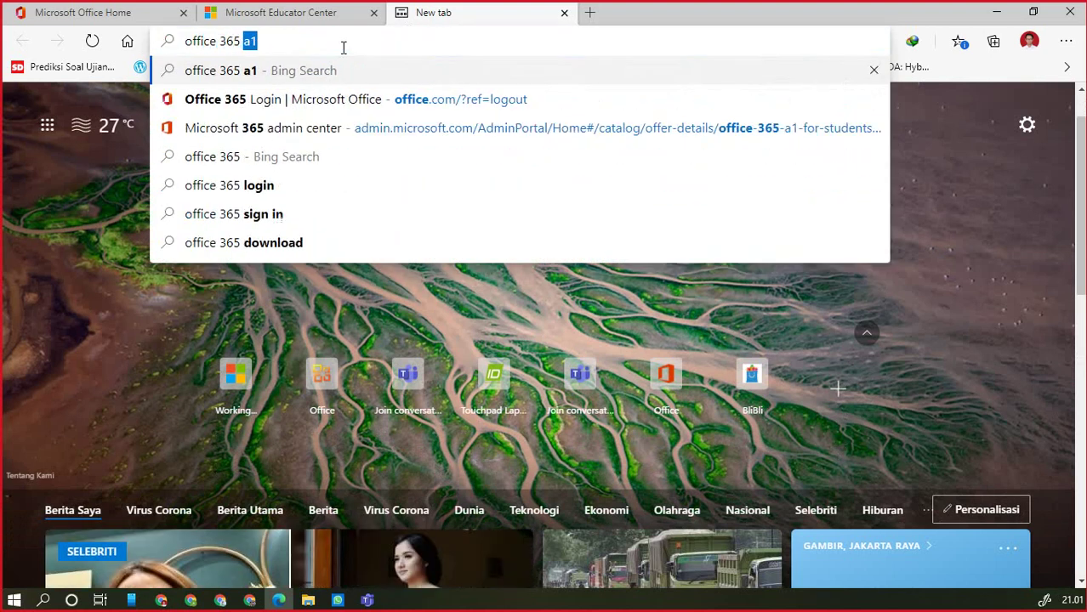
type("education")
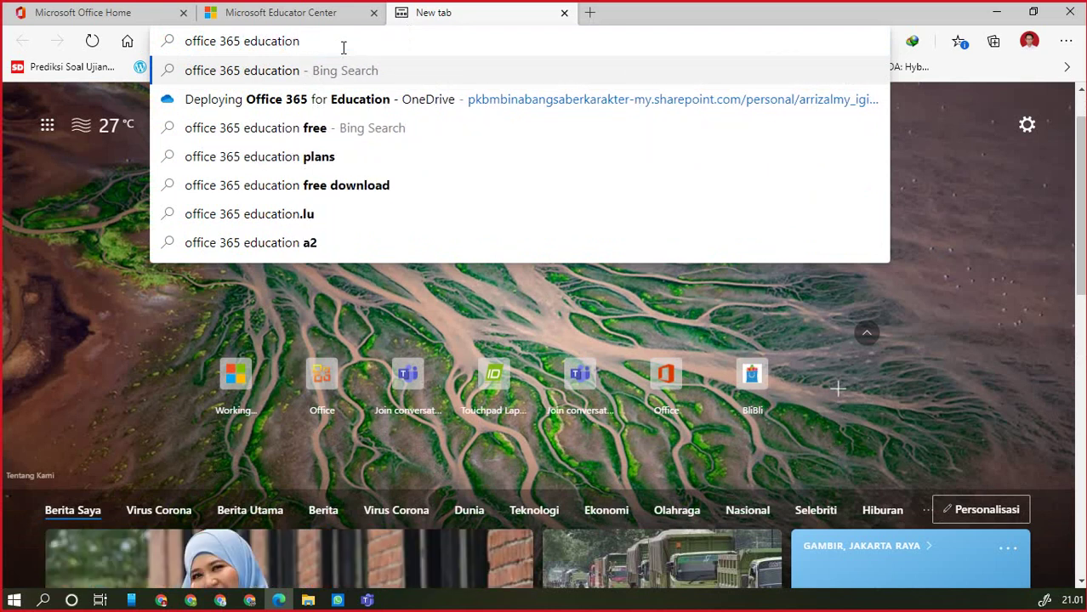
left_click(269, 129)
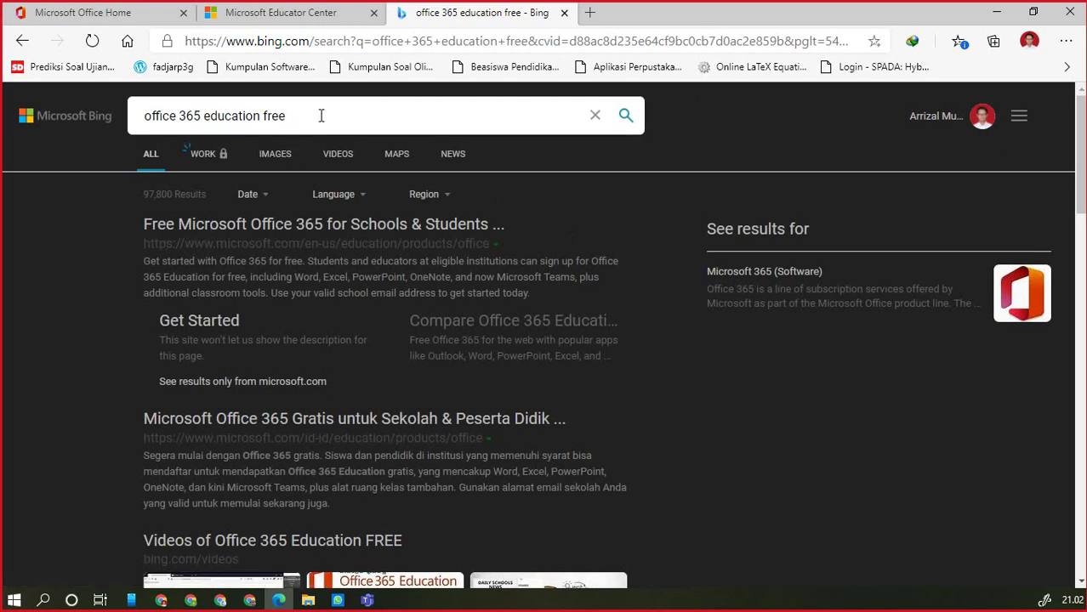
Open the 'Microsoft Office 365 Gratis untuk Sekolah & Peserta Didik' result after checking the first result
left_click(290, 228)
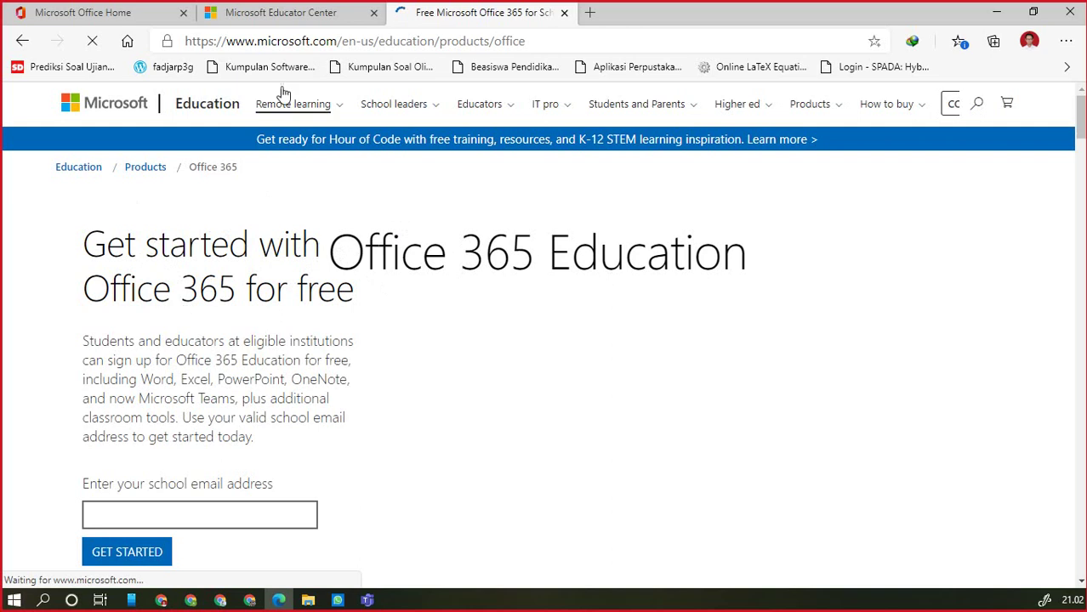
left_click(22, 40)
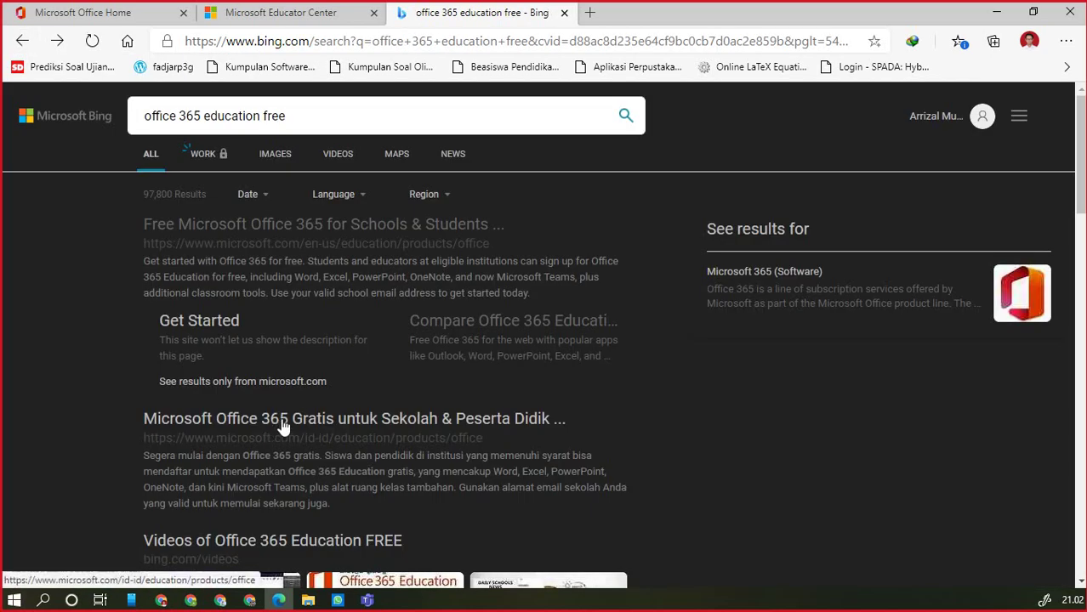
left_click(299, 432)
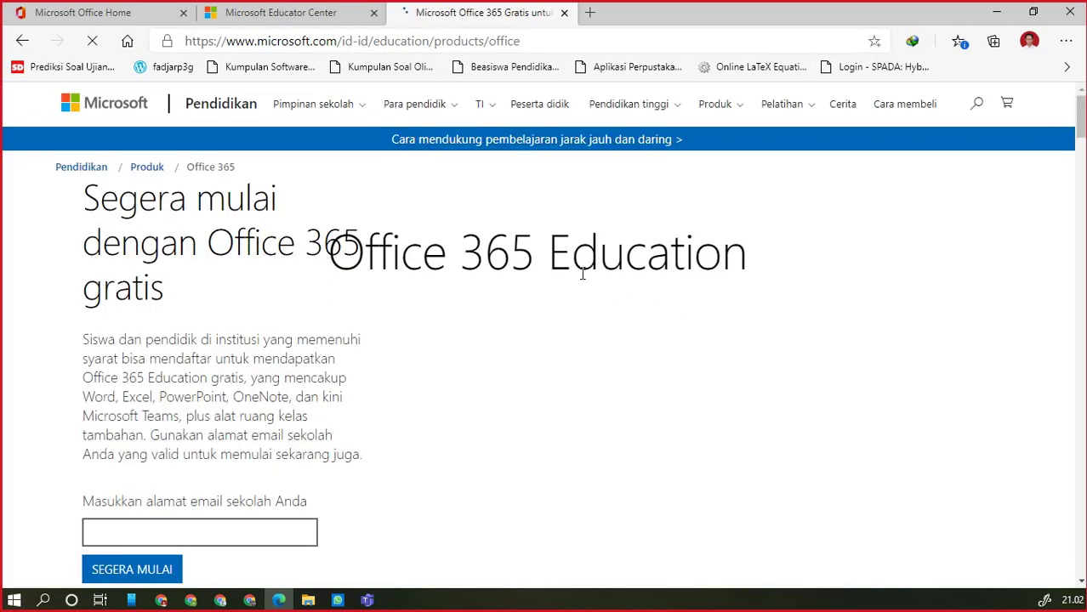
Scroll down to the 'Pelajari lebih lanjut tentang opsi harga' section listing the A1, A3 and A5 plans
scroll(416, 287, "down", 3)
scroll(312, 272, "down", 10)
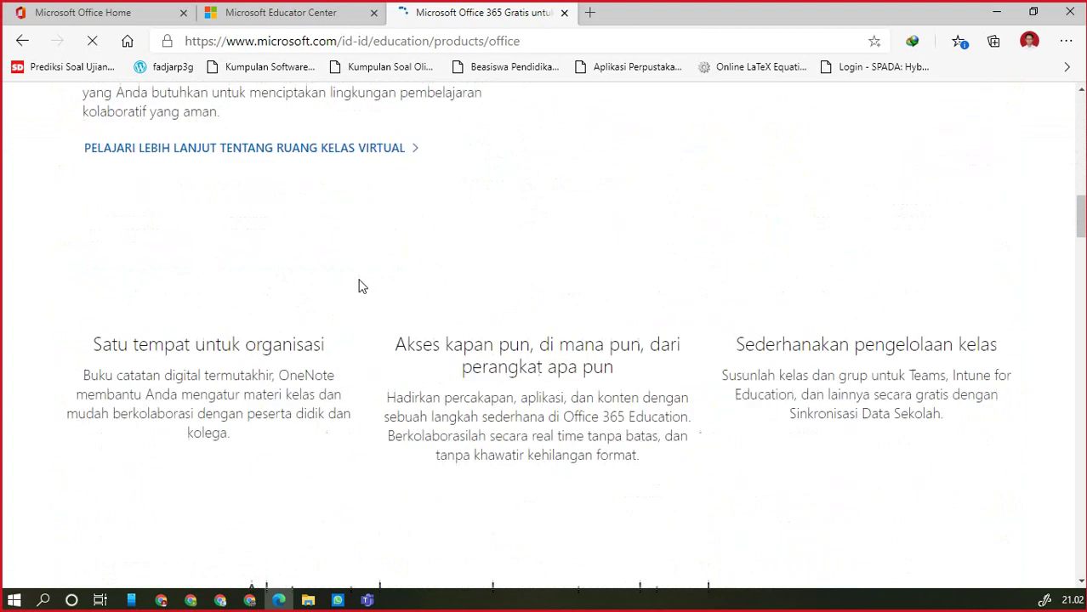
scroll(357, 281, "down", 6)
scroll(354, 281, "down", 14)
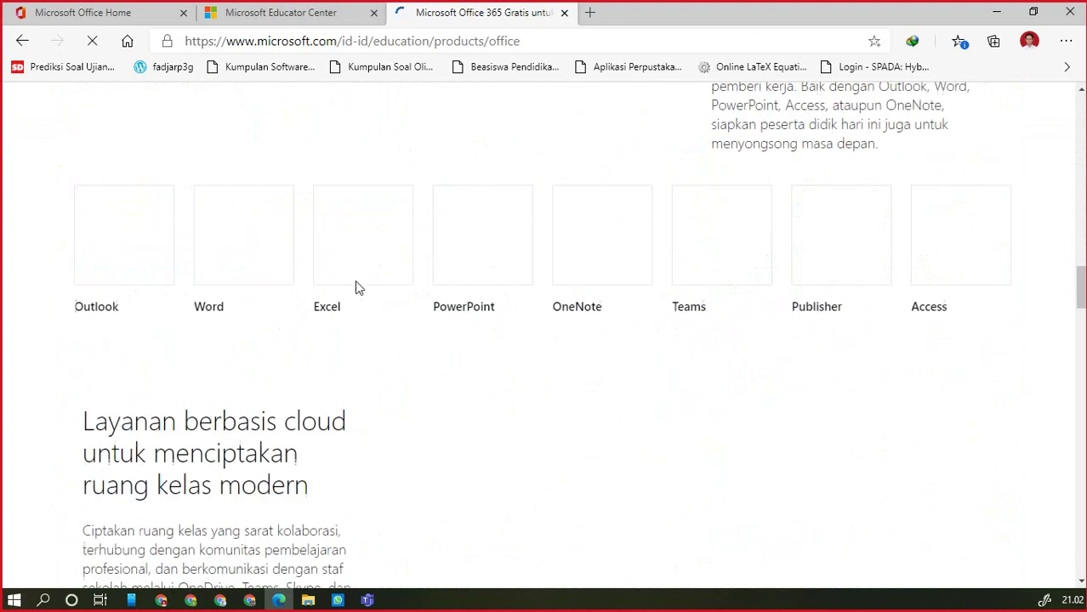
scroll(345, 287, "down", 10)
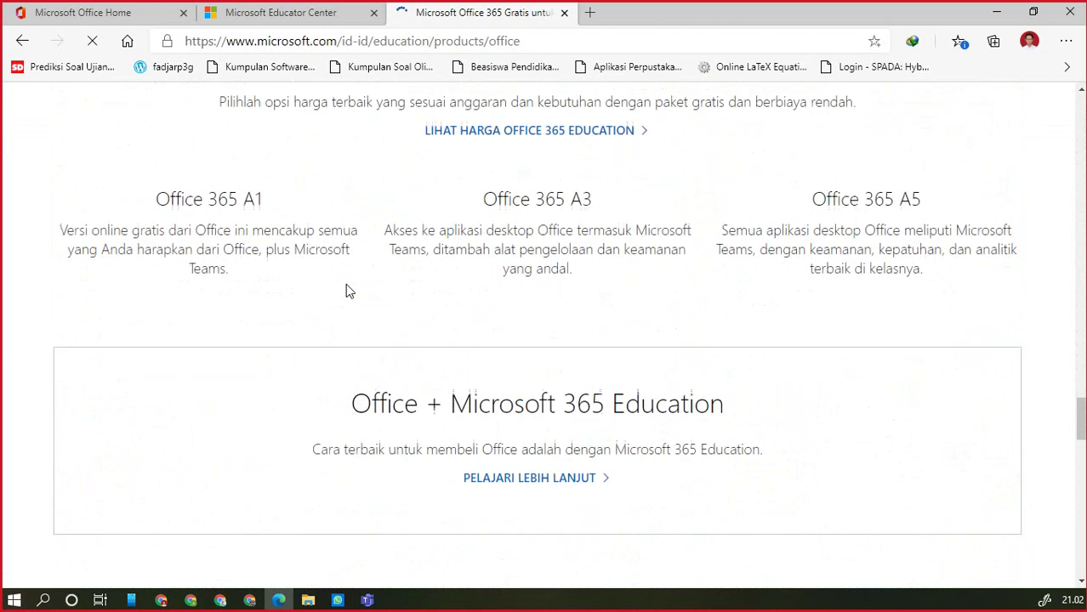
scroll(436, 313, "up", 4)
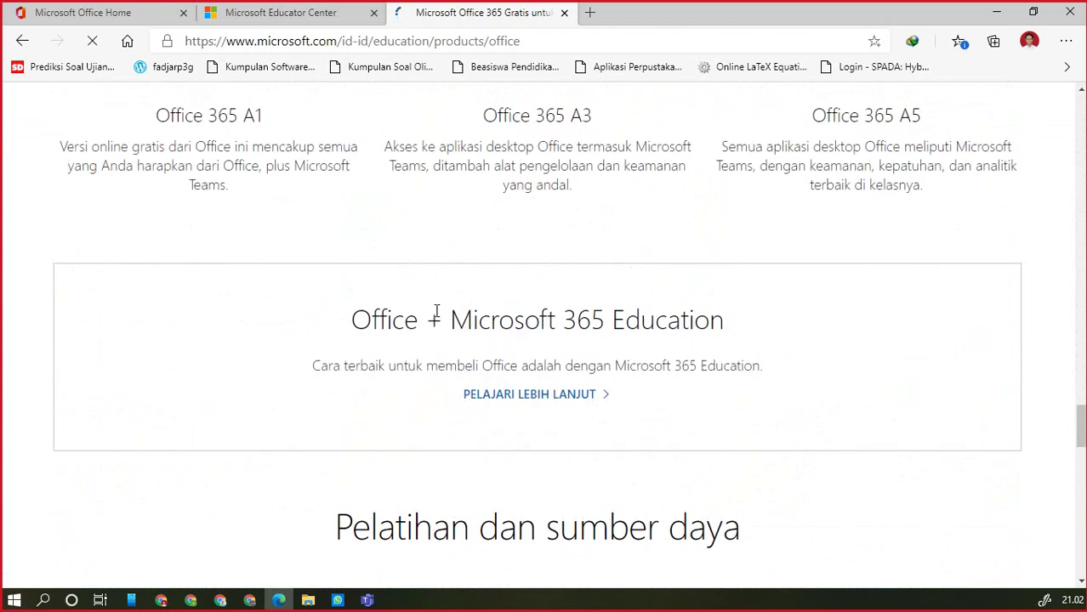
scroll(434, 321, "down", 4)
scroll(434, 326, "down", 2)
scroll(434, 326, "up", 5)
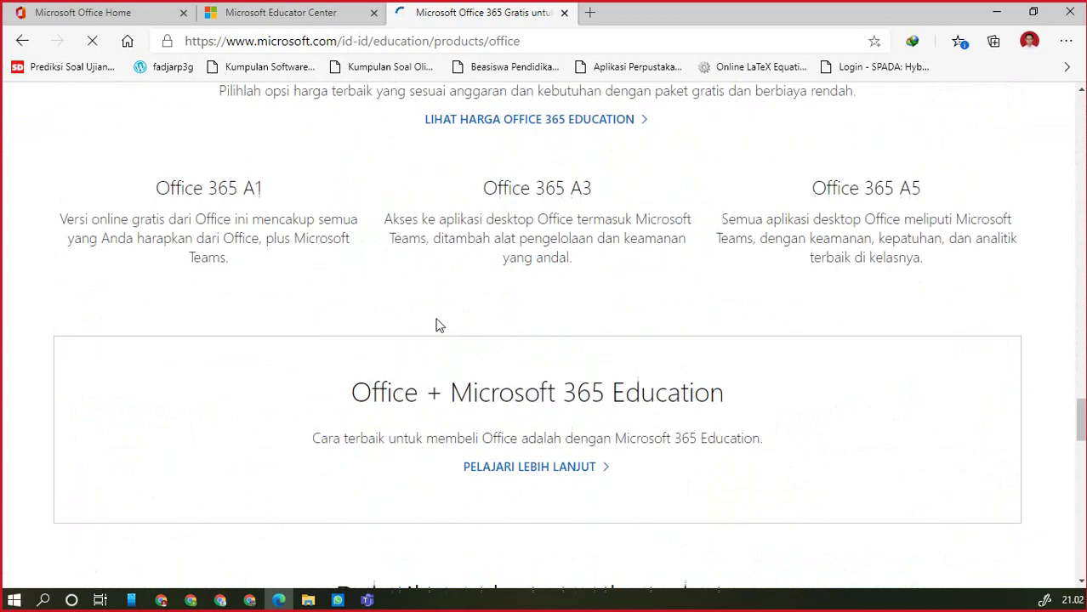
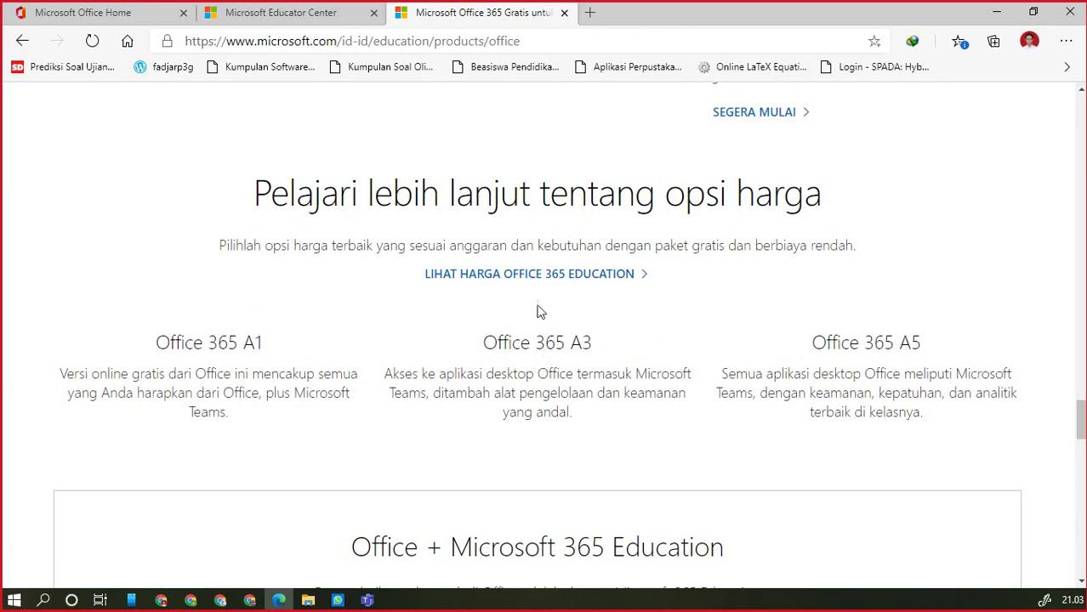
Start the free Office 365 Education signup for the whole school from the SEGERA MULAI link
scroll(249, 370, "down", 1)
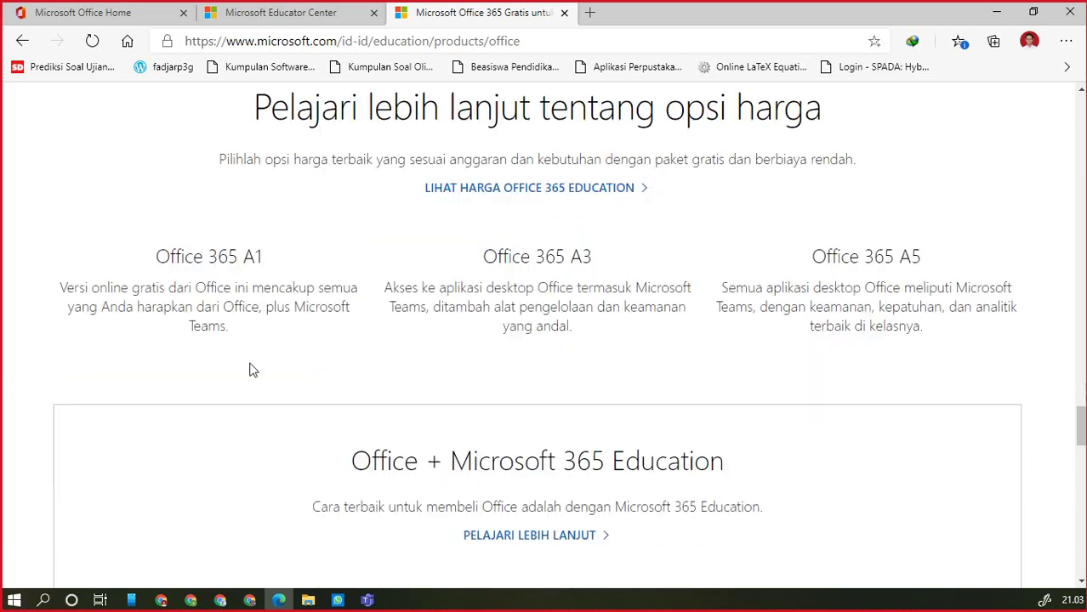
scroll(384, 339, "up", 1)
scroll(538, 347, "down", 3)
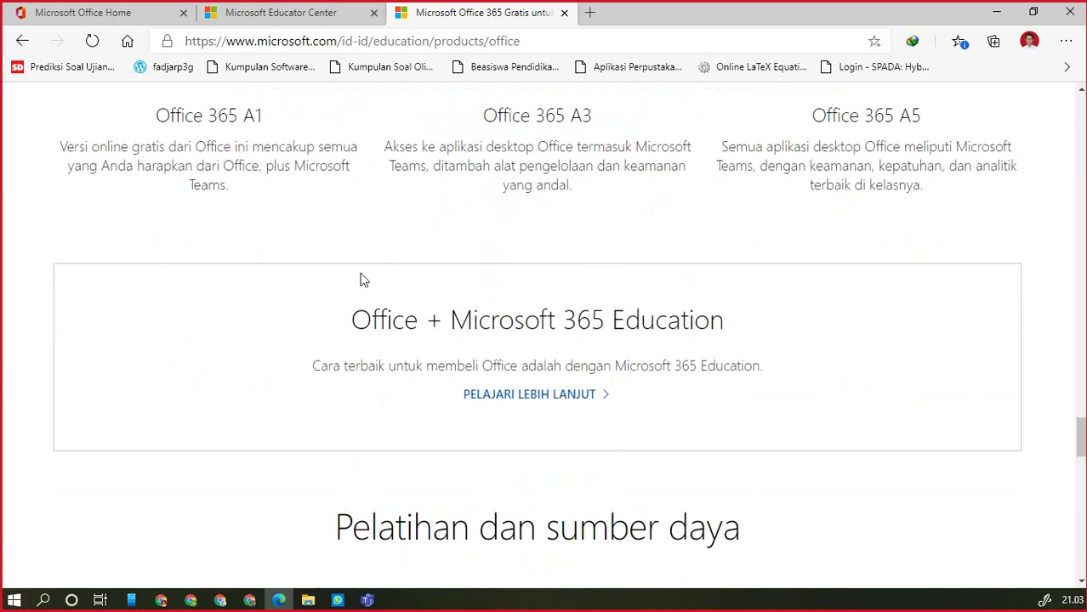
scroll(523, 351, "up", 4)
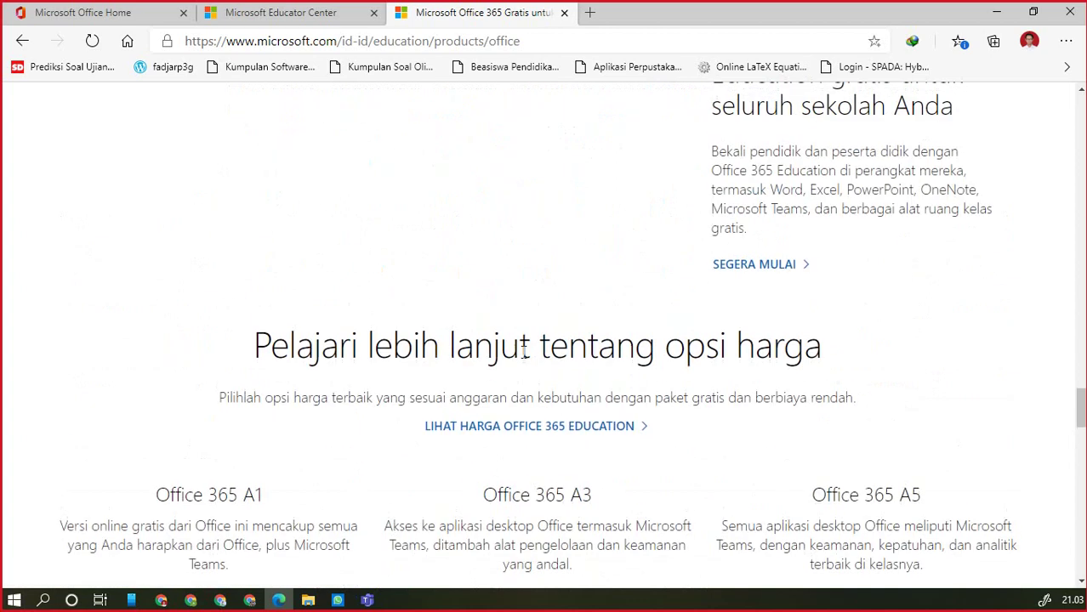
scroll(525, 351, "up", 3)
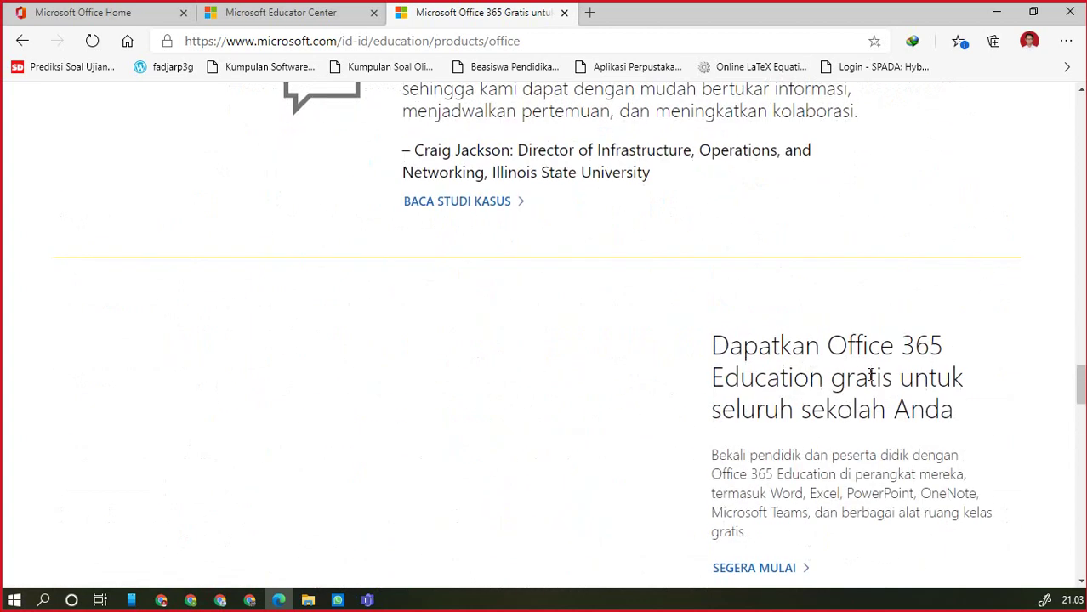
scroll(745, 274, "down", 1)
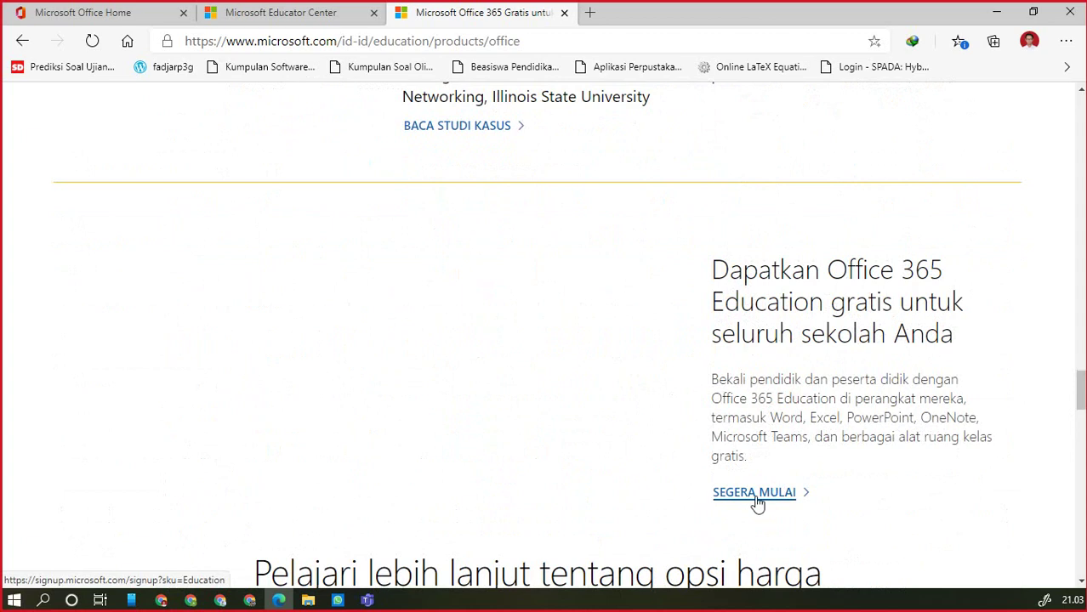
left_click(756, 502)
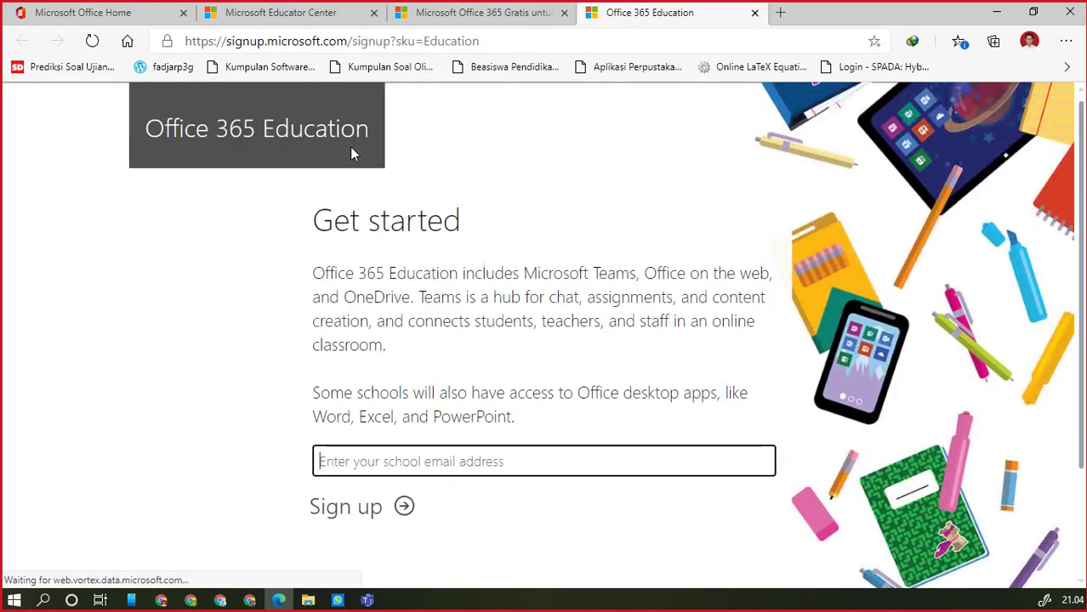
Fill in the saved school email address from autofill and submit it with Sign up
left_click(392, 147)
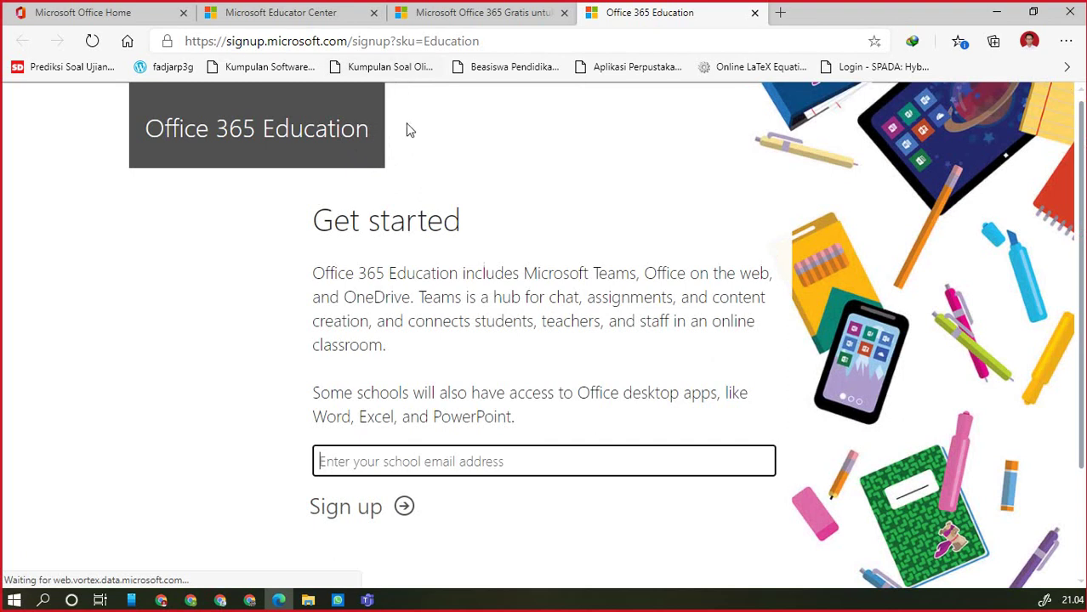
scroll(387, 401, "down", 2)
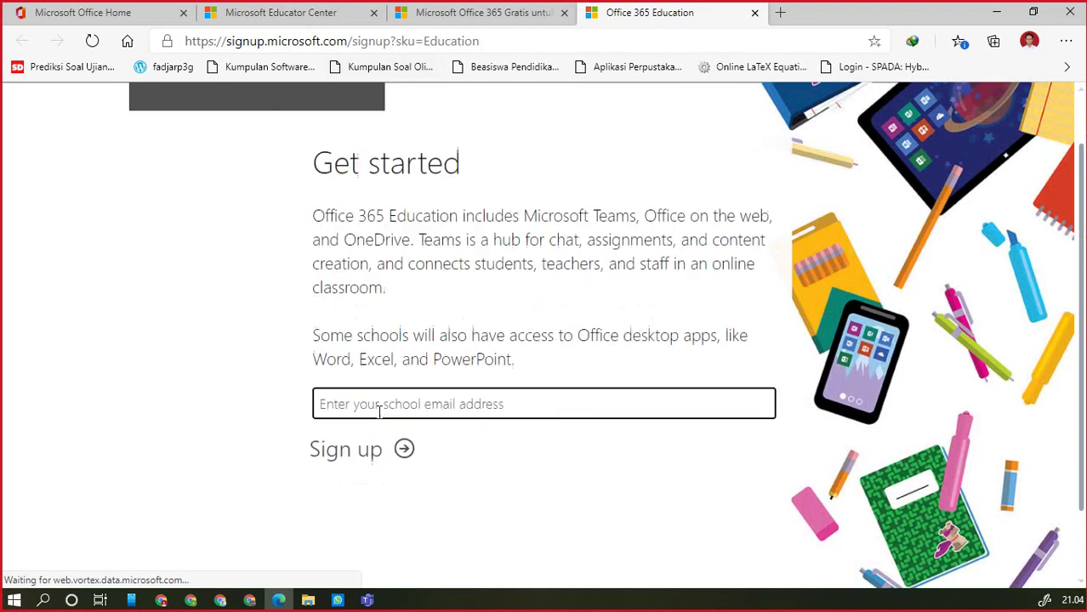
left_click(352, 331)
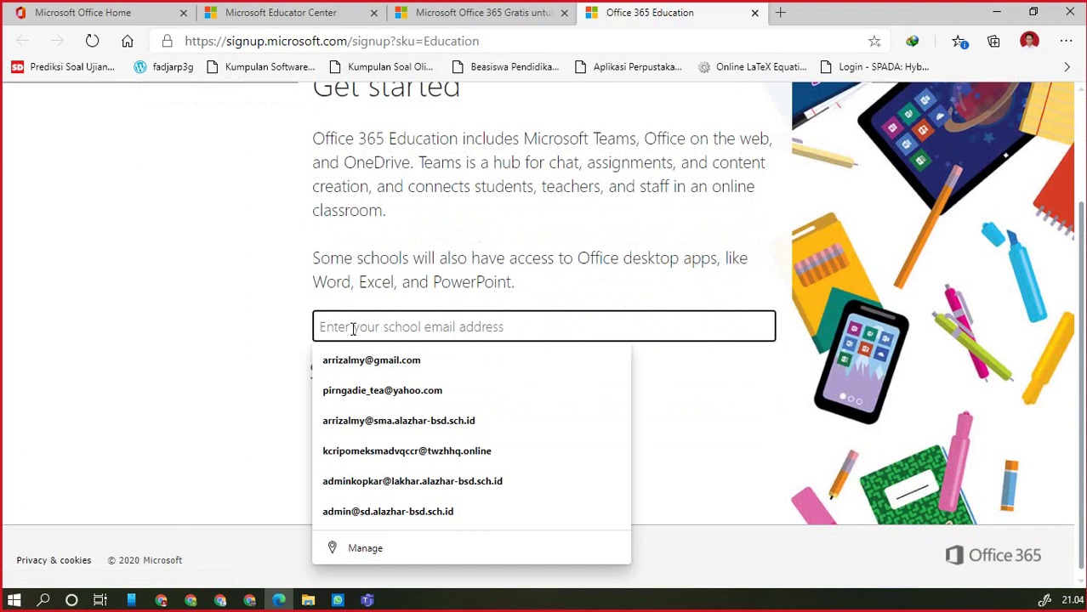
left_click(316, 283)
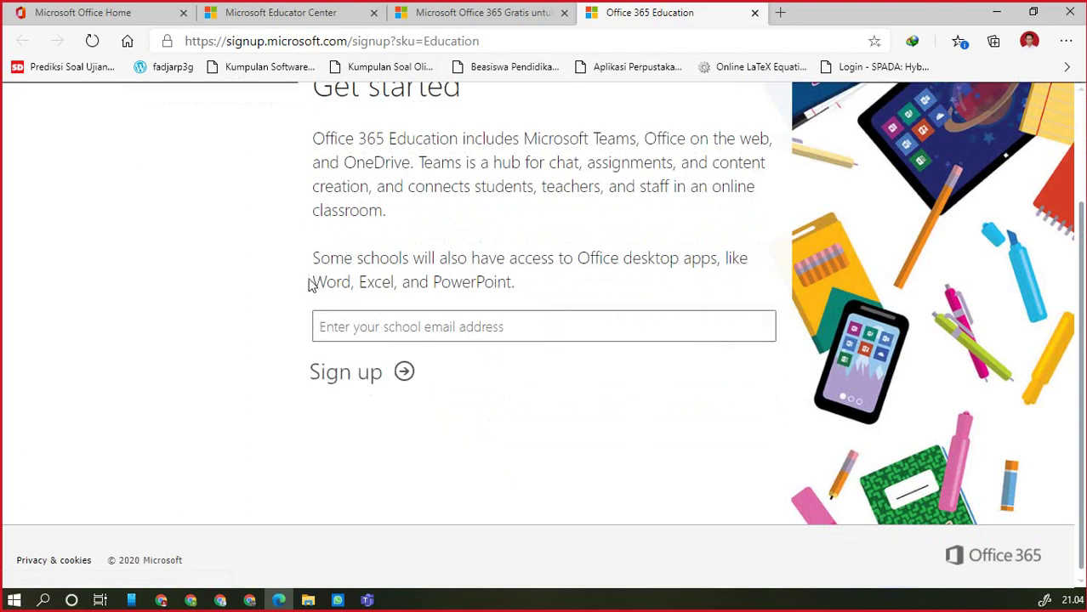
left_click(337, 339)
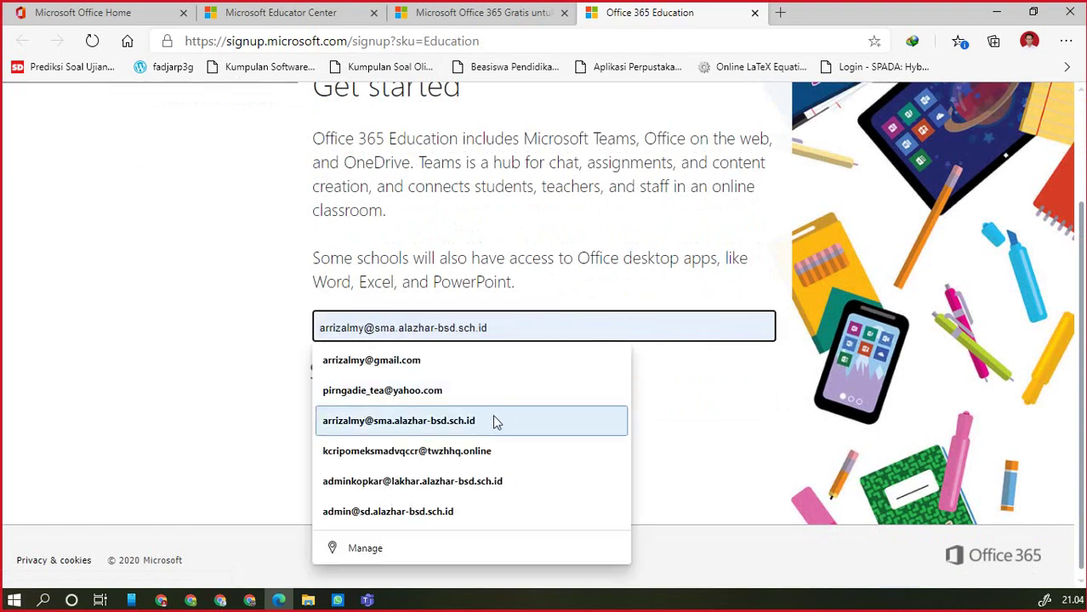
left_click(496, 422)
left_click(408, 386)
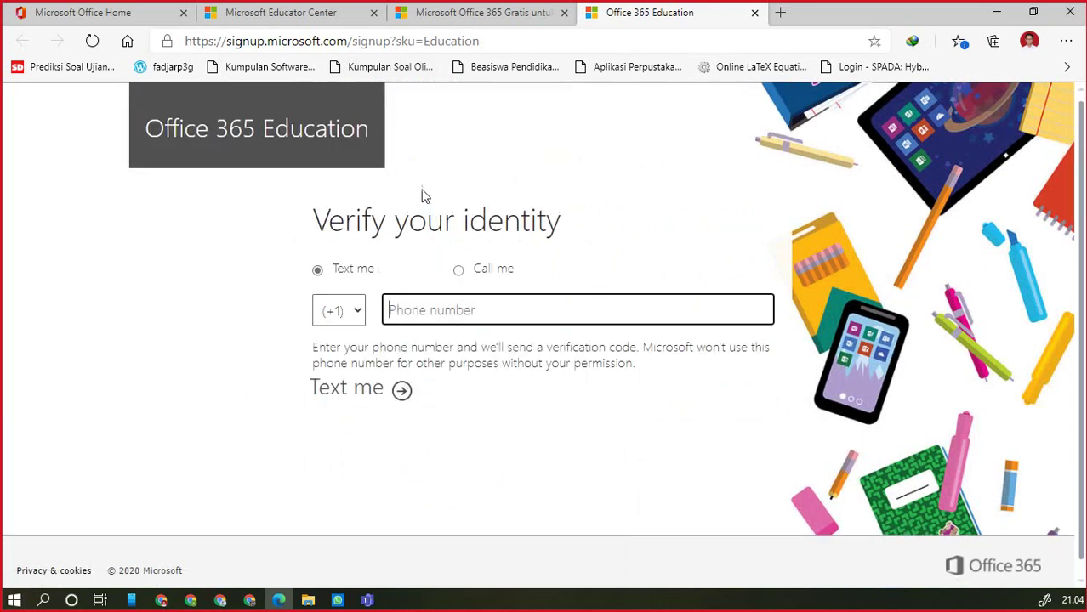
Set the phone country code to (+62) Indonesia
left_click(347, 316)
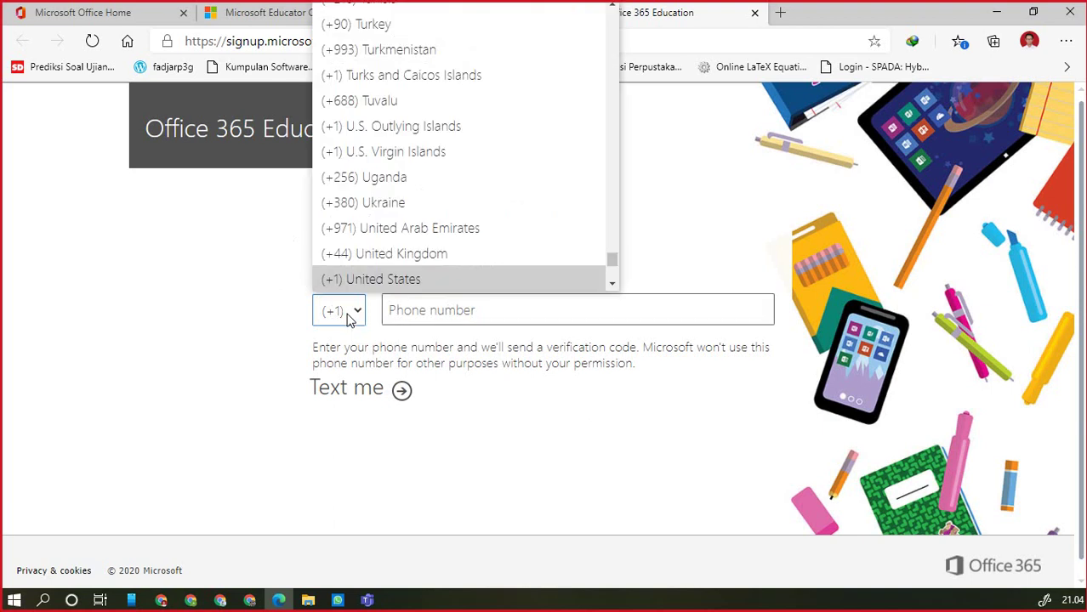
scroll(413, 270, "down", 2)
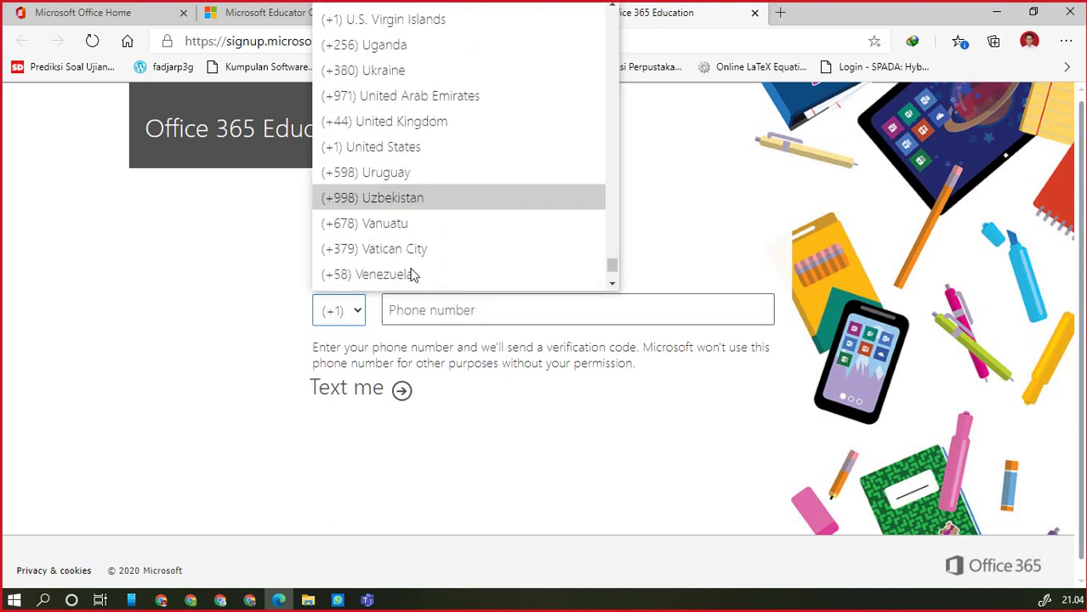
scroll(412, 225, "up", 6)
scroll(414, 221, "up", 4)
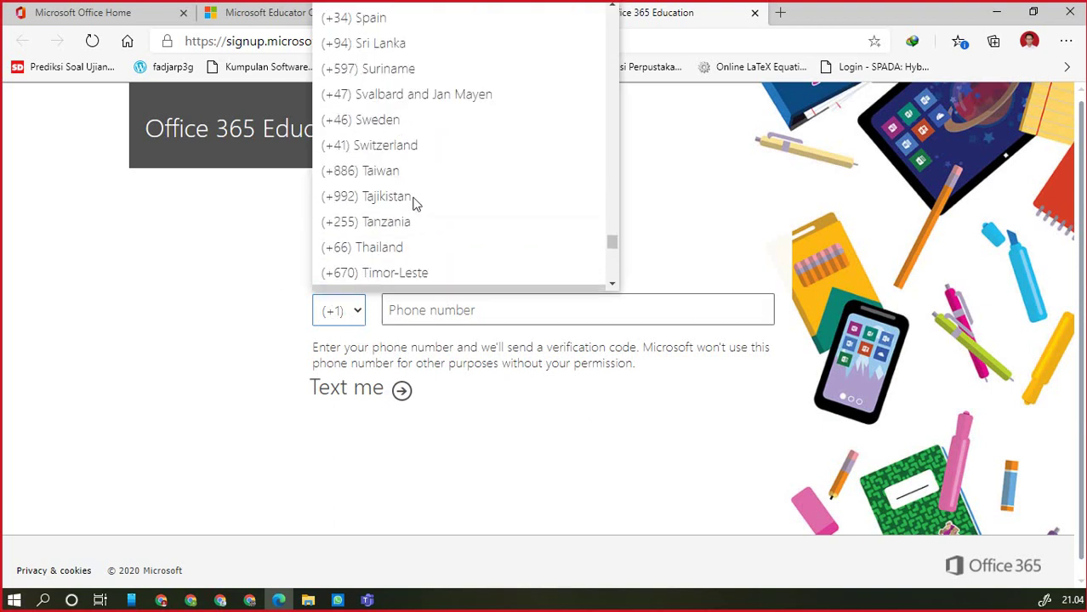
scroll(425, 238, "up", 5)
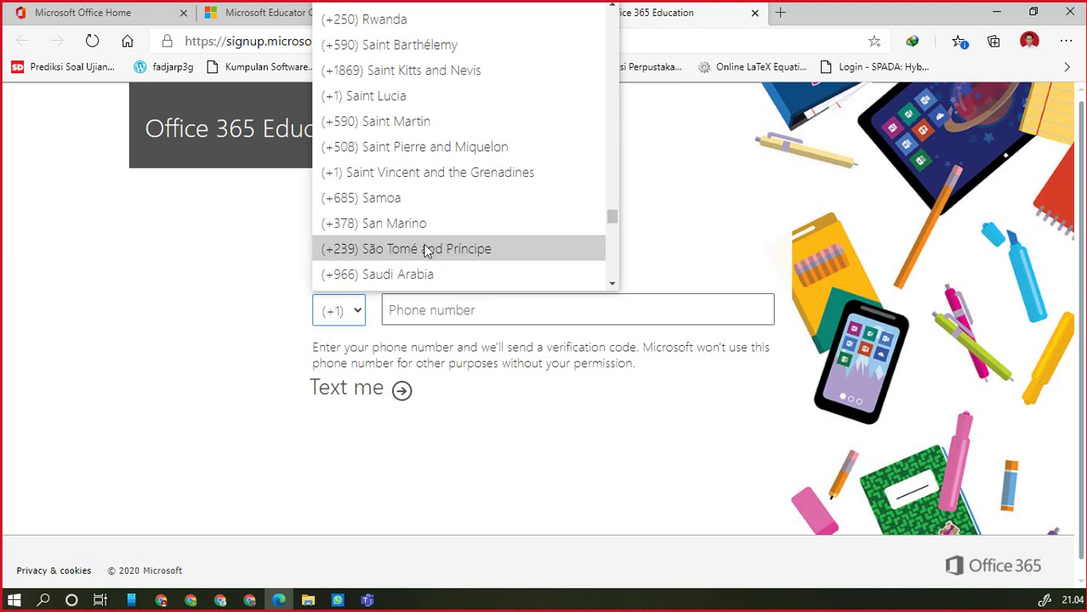
scroll(419, 255, "down", 9)
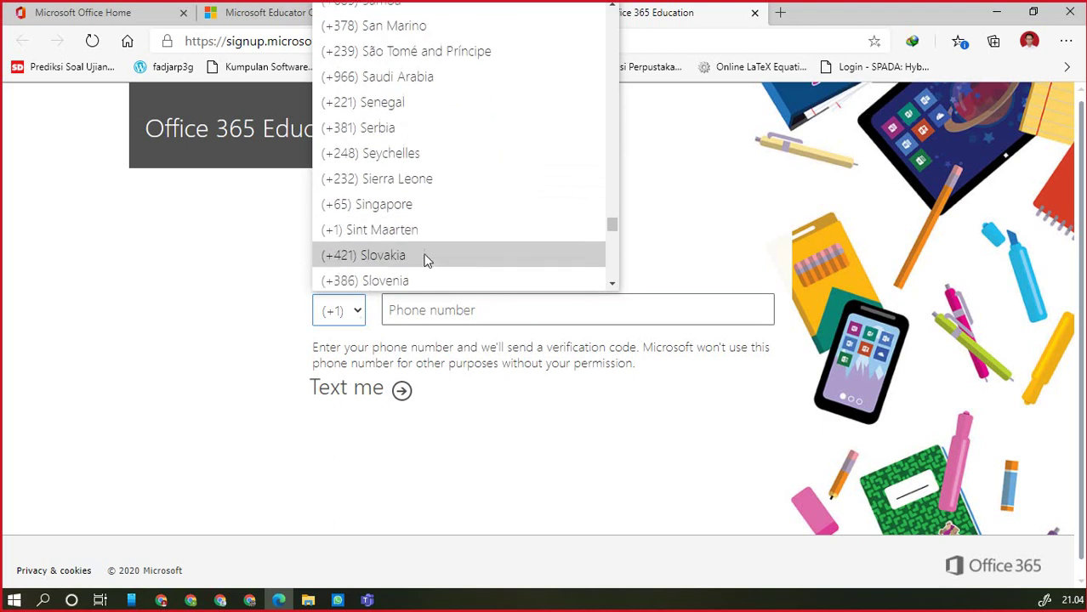
scroll(419, 255, "down", 6)
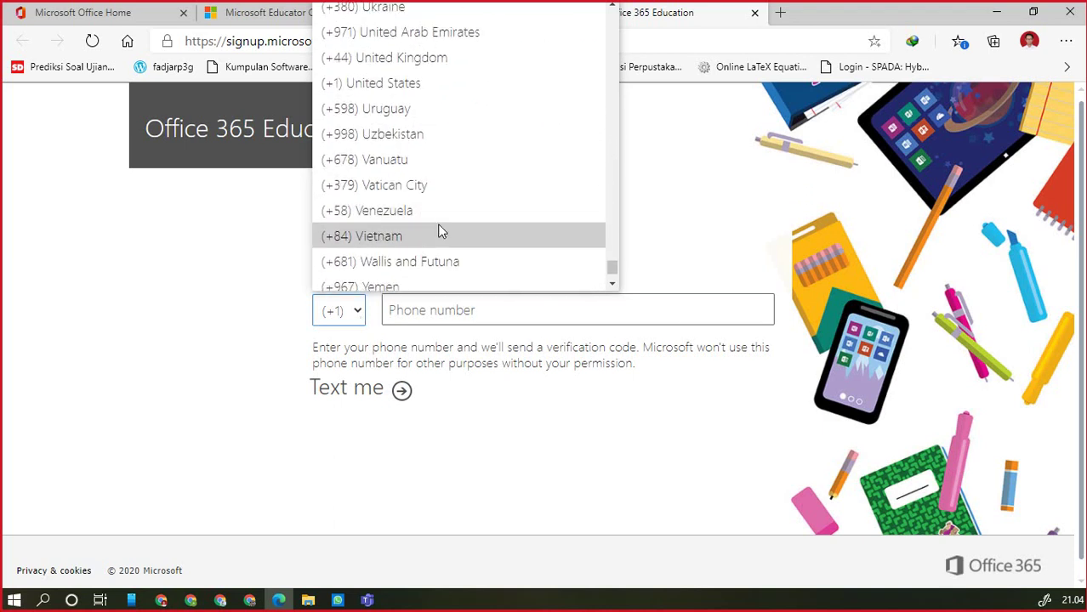
scroll(437, 232, "up", 13)
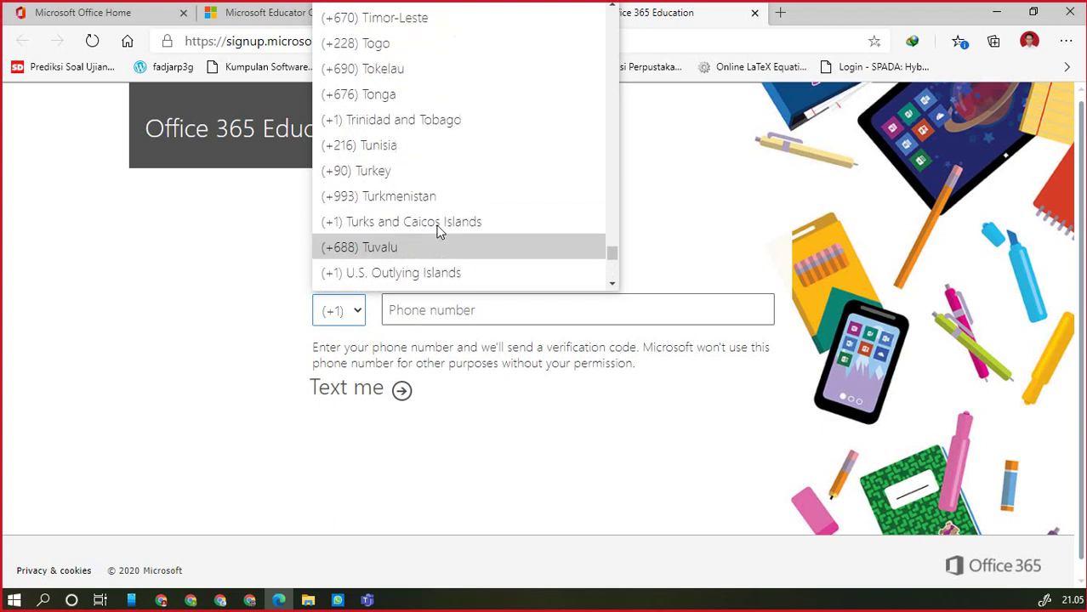
scroll(430, 231, "up", 12)
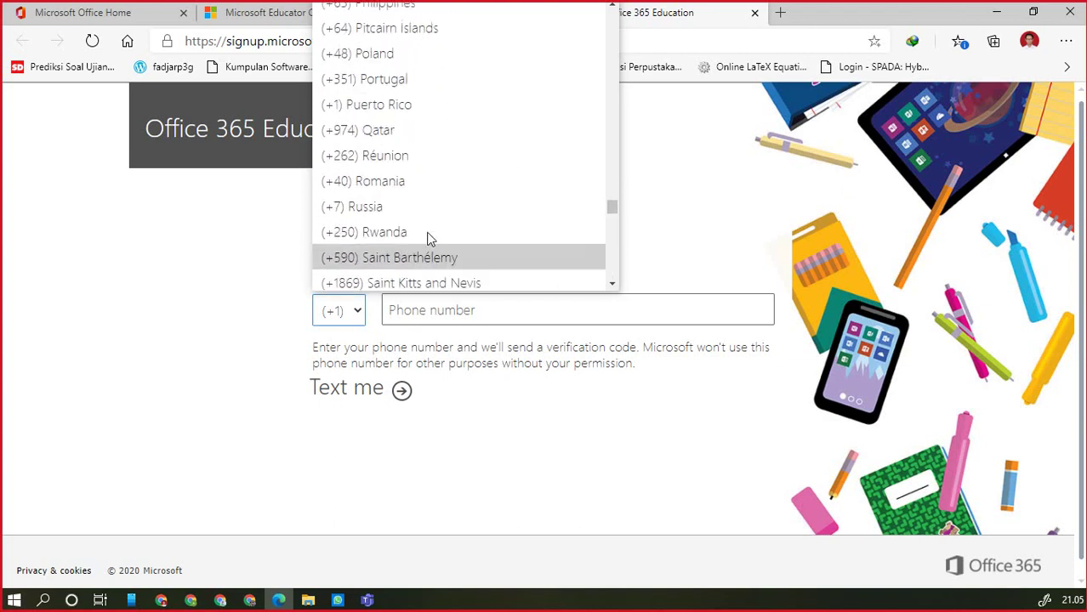
scroll(429, 231, "up", 10)
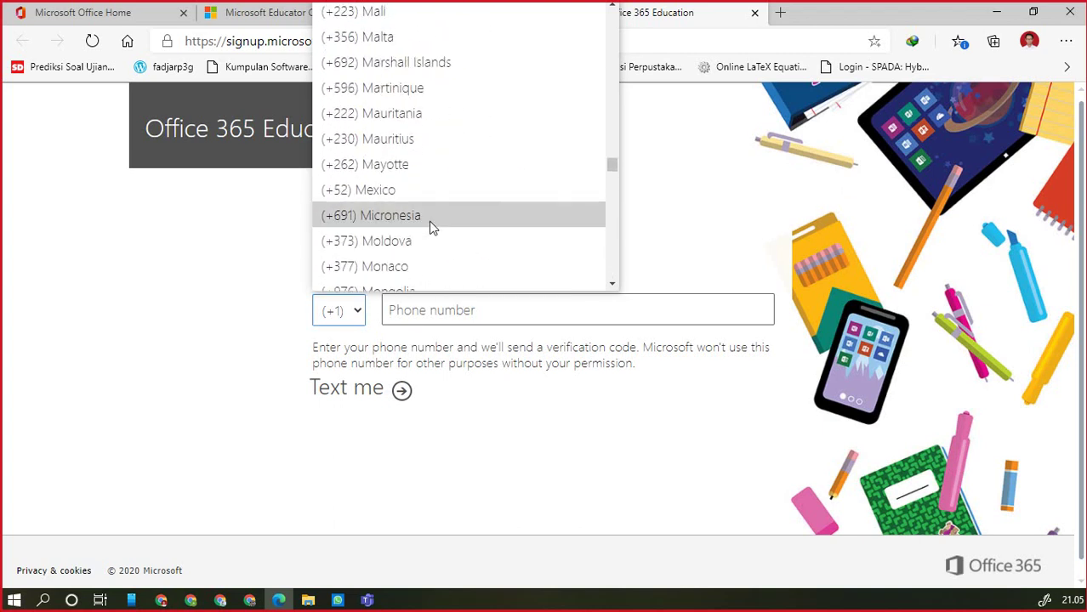
scroll(430, 225, "up", 8)
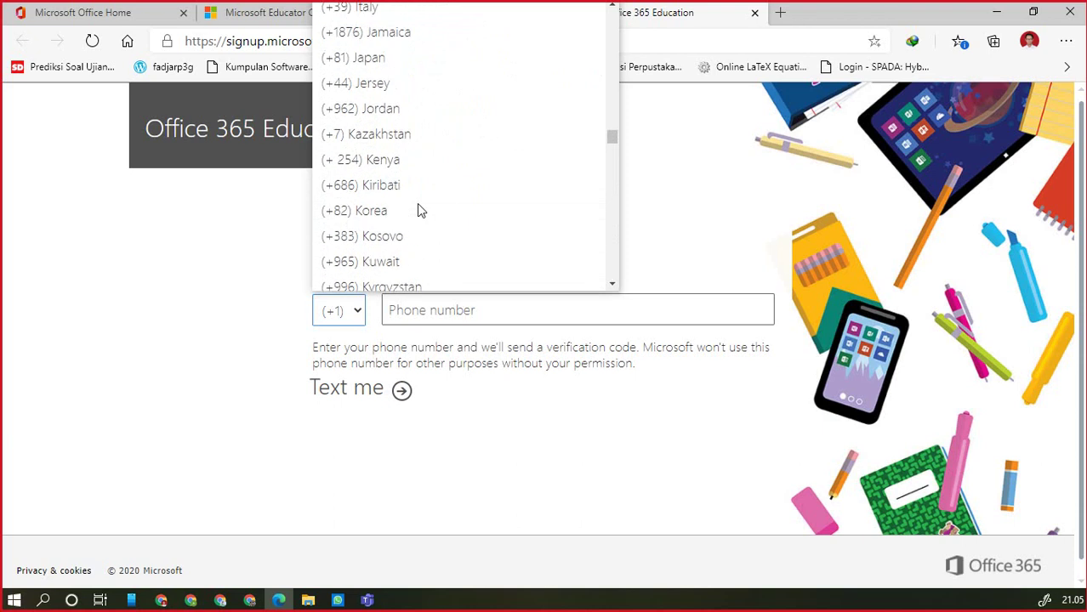
left_click(416, 165)
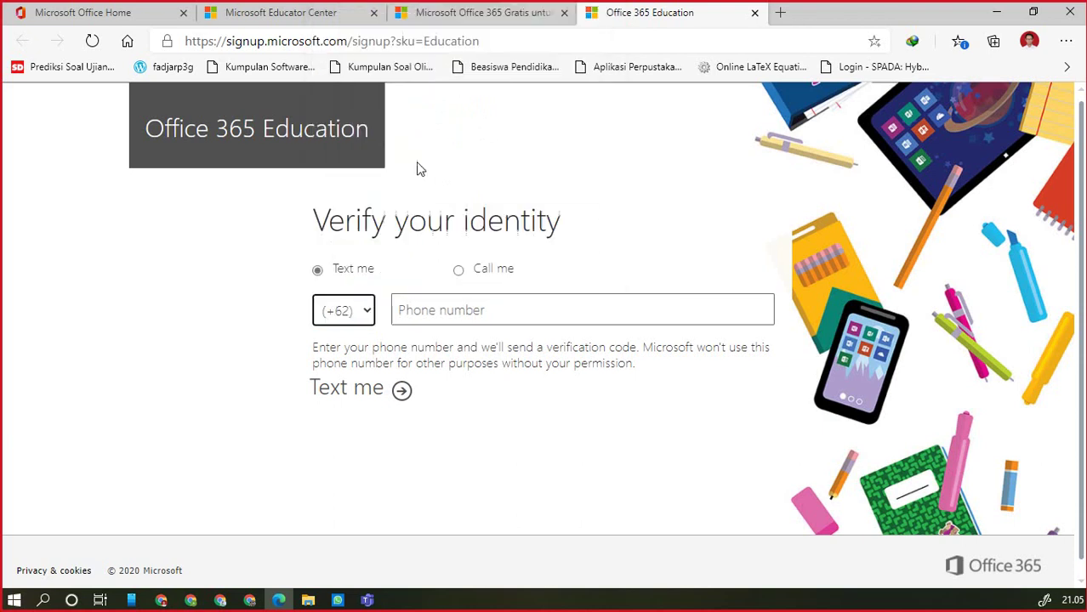
Enter the saved phone number with a leading 0 and request the text message code
left_click(445, 310)
left_click(438, 342)
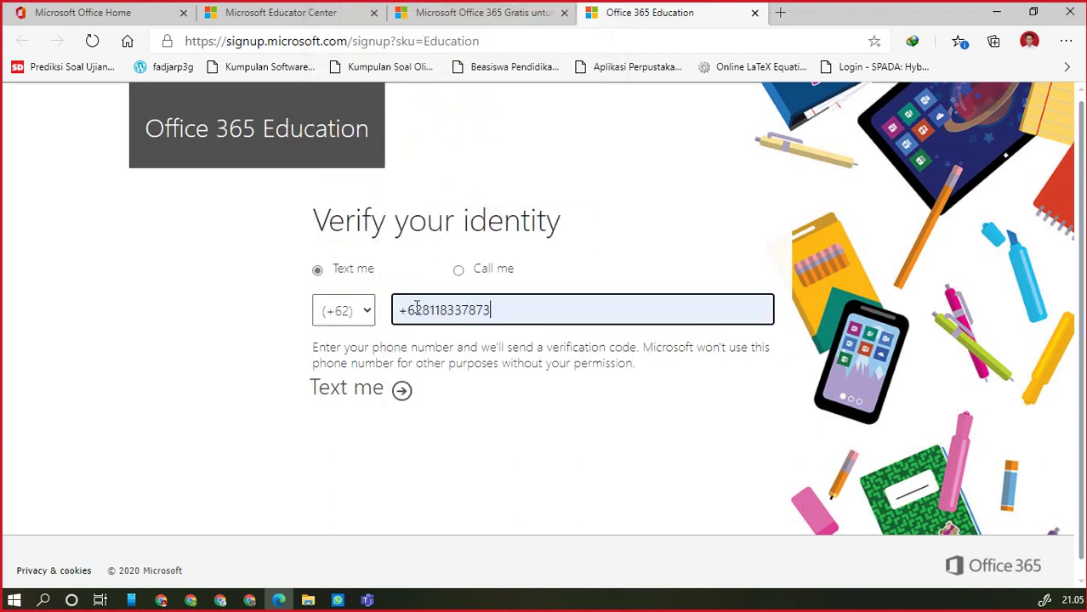
left_click_drag(422, 311, 366, 315)
type("0")
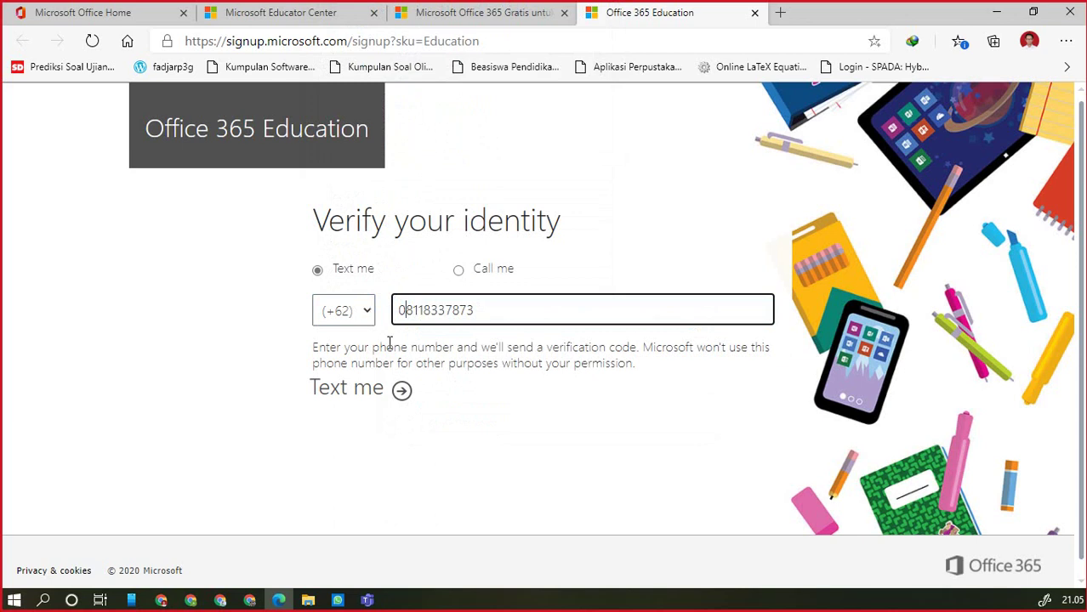
left_click(403, 393)
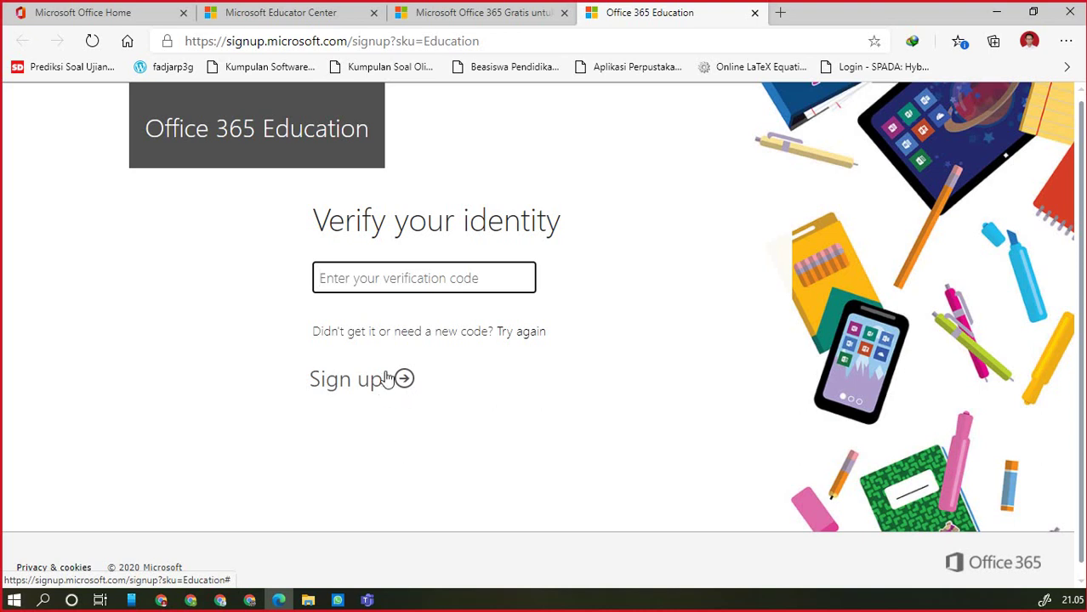
Submit the texted verification code, then continue via 'sign in or create a free Microsoft account'
left_click(408, 286)
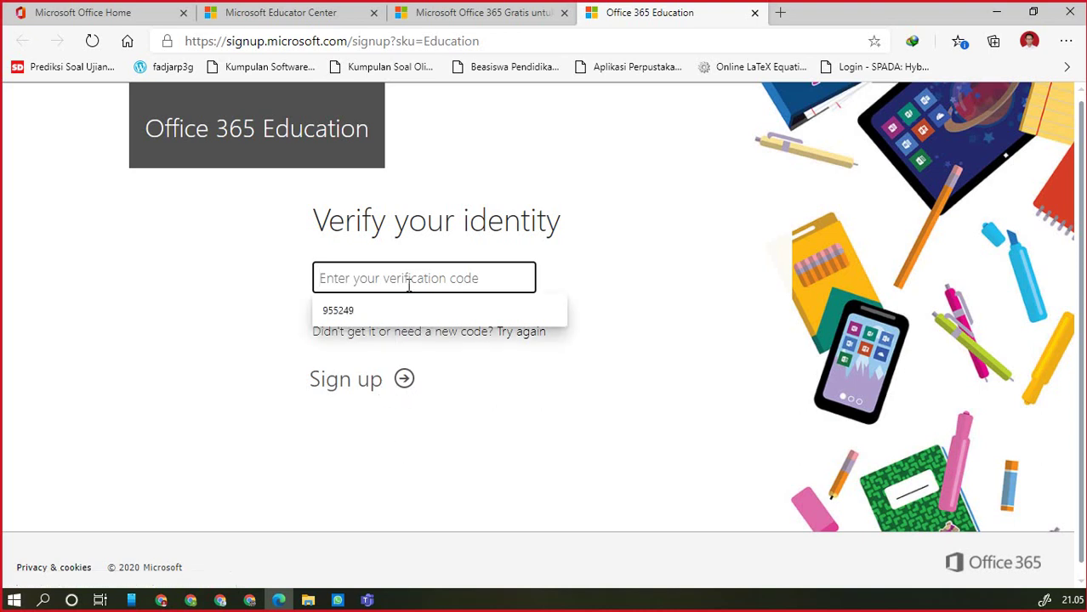
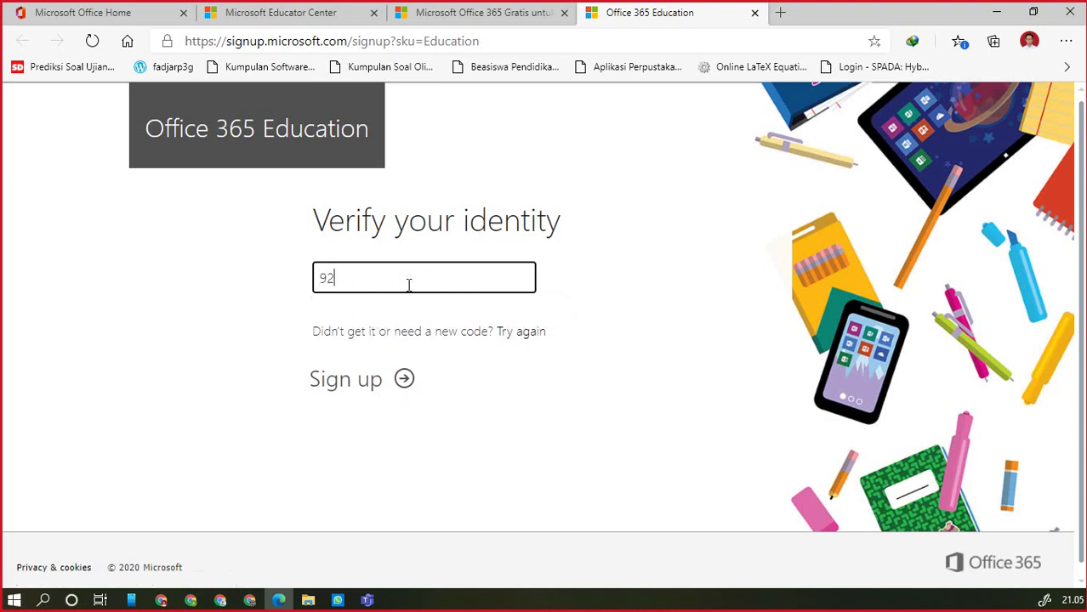
left_click(405, 380)
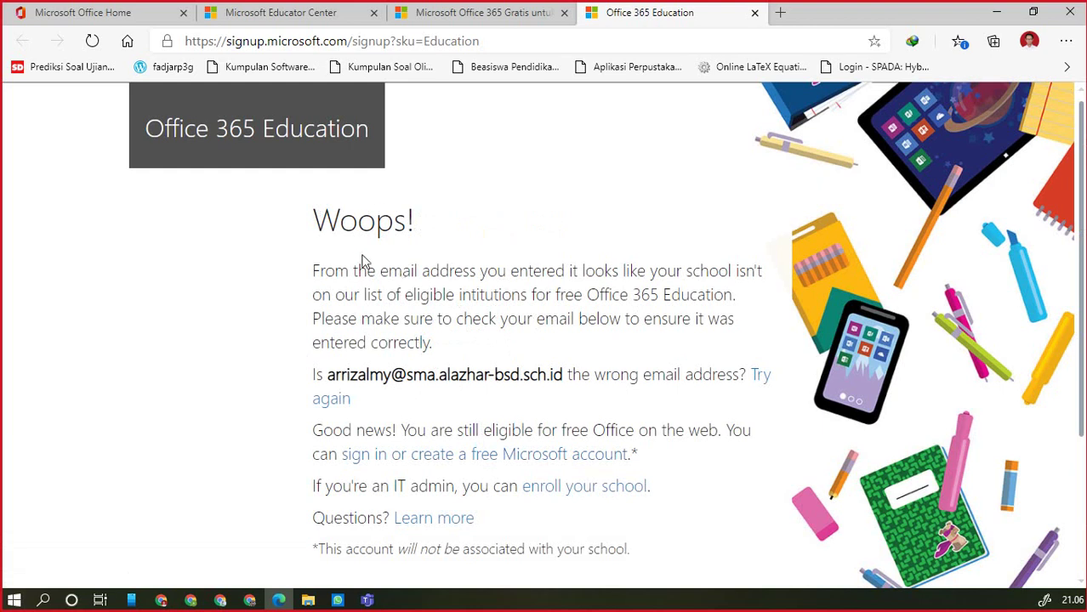
scroll(428, 317, "down", 2)
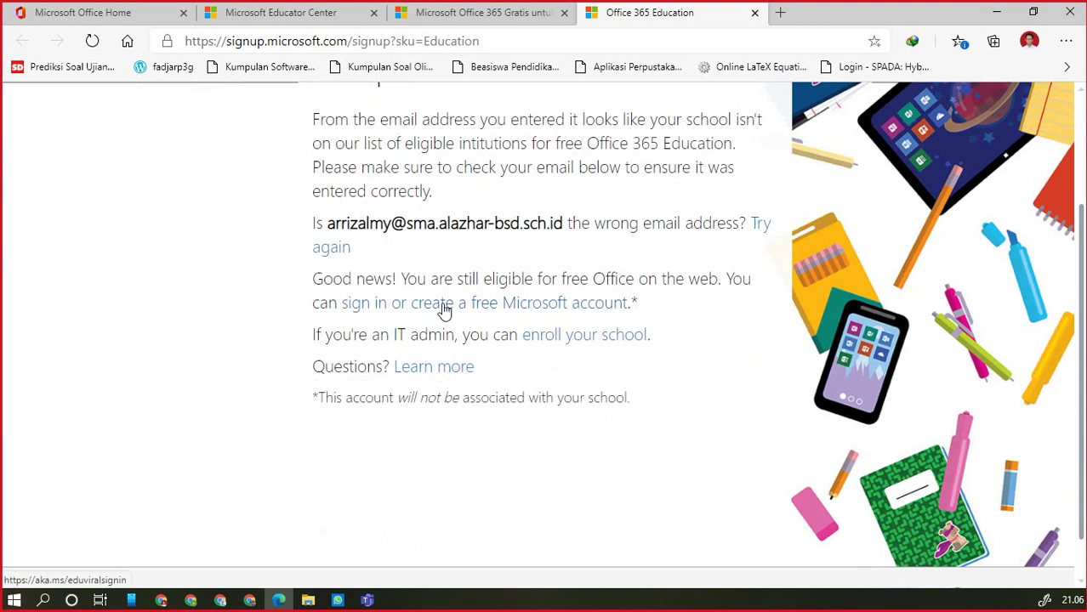
left_click(528, 308)
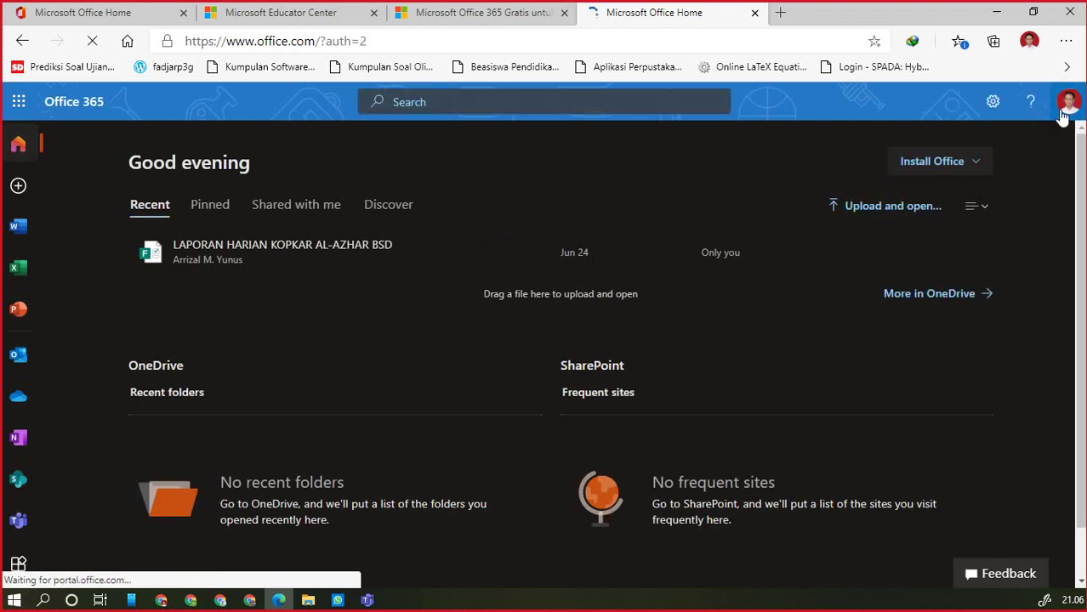
Sign out of the school account and close the Educator Center and extra Office home tabs
left_click(1069, 102)
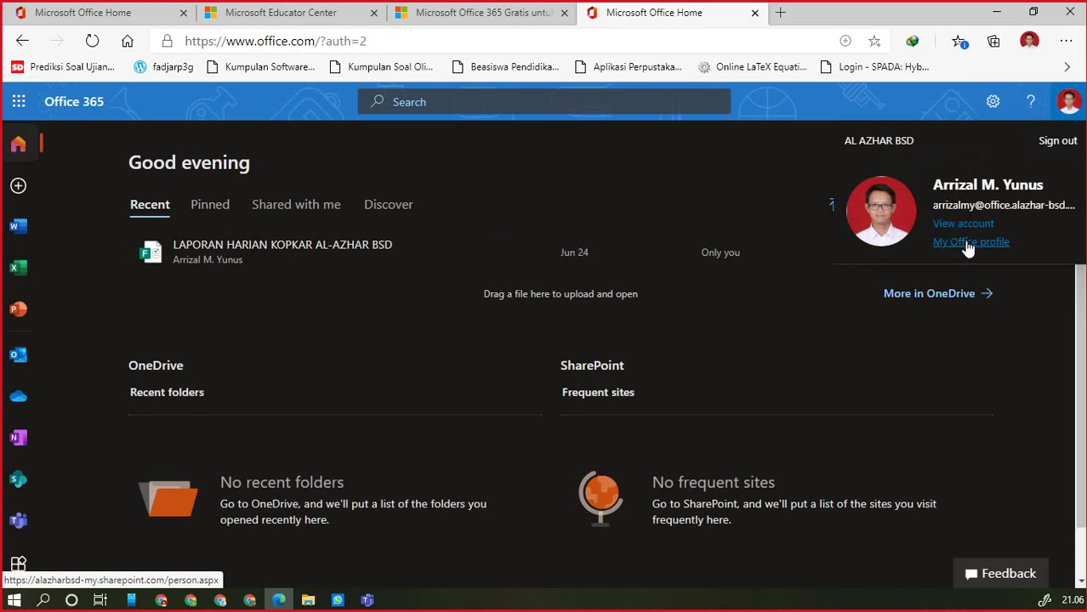
left_click(1056, 141)
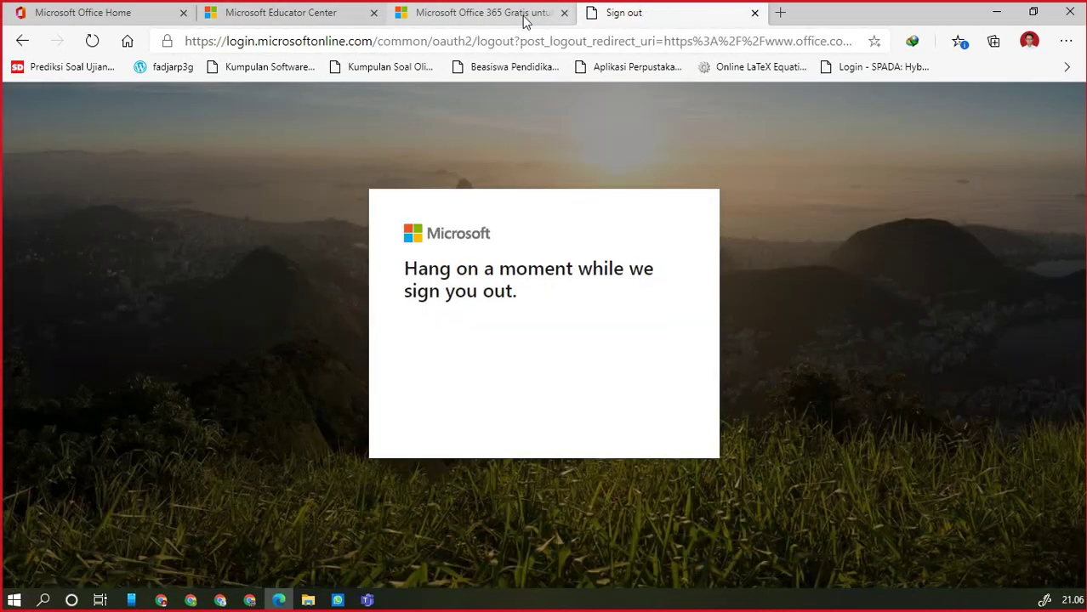
left_click(521, 17)
scroll(595, 170, "up", 10)
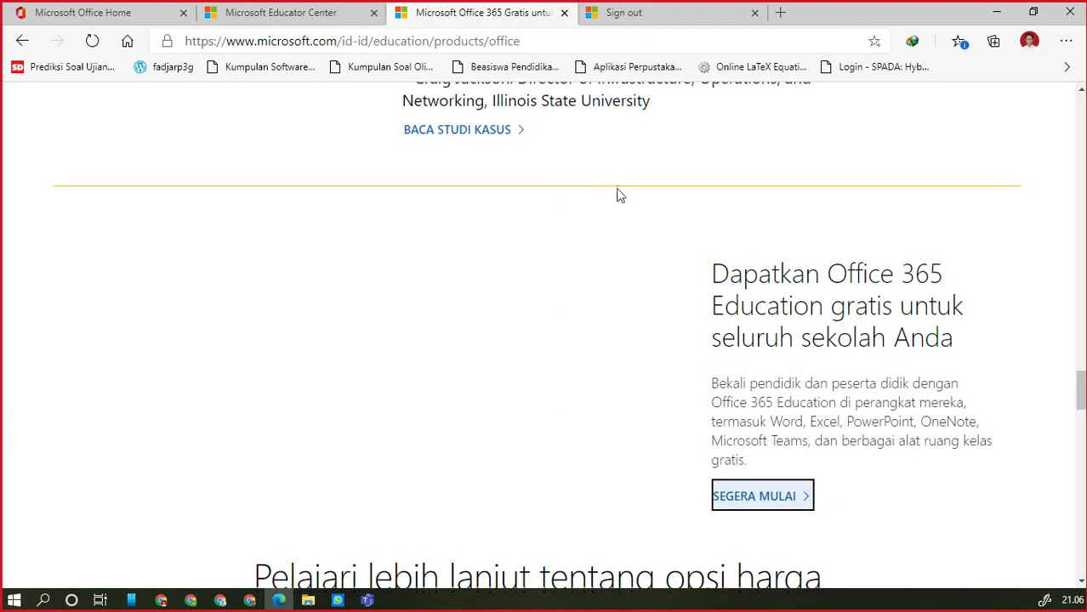
left_click(361, 17)
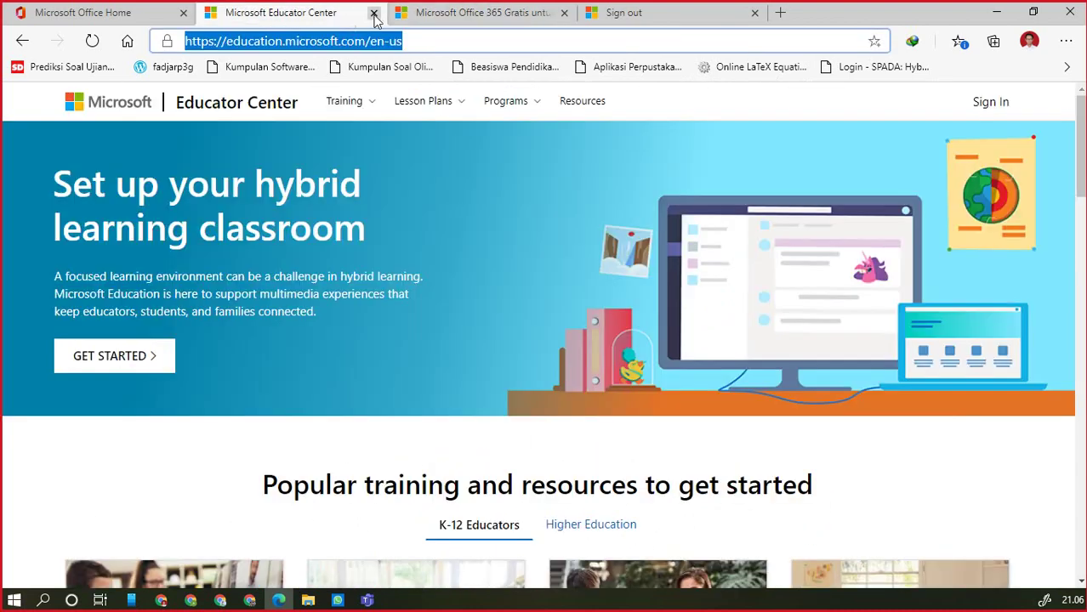
left_click(373, 12)
left_click(165, 13)
left_click(184, 13)
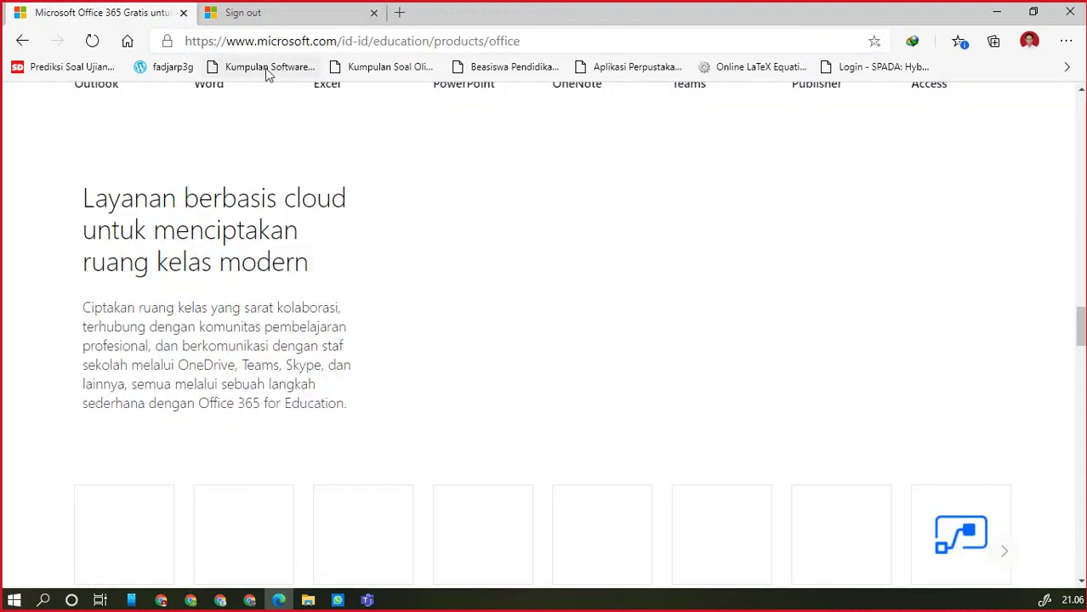
left_click(286, 19)
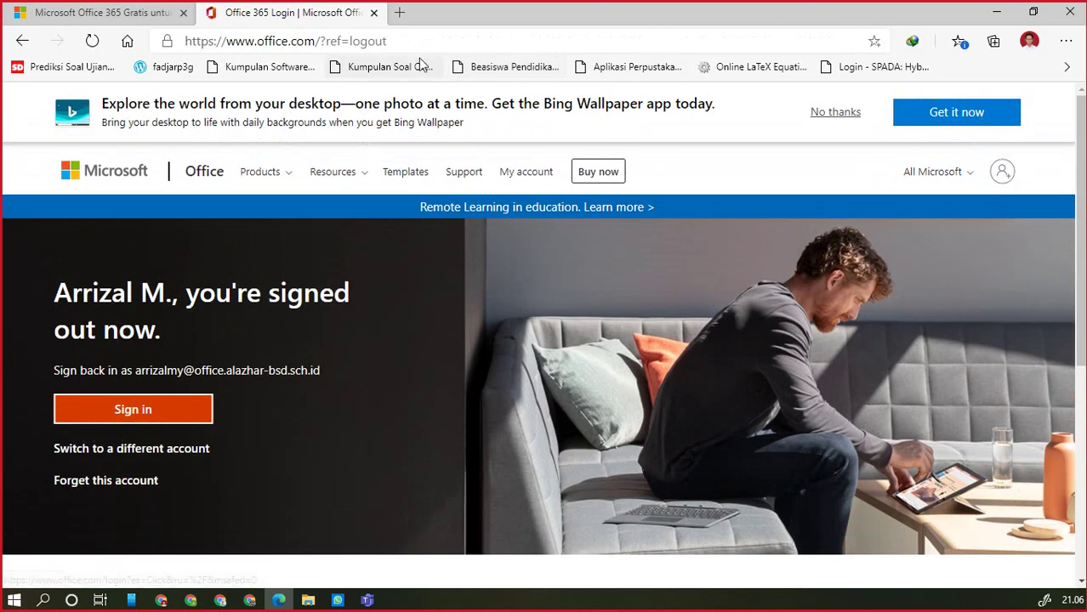
Go to the other options for ineligible schools and dismiss the region-switch prompt
left_click(126, 14)
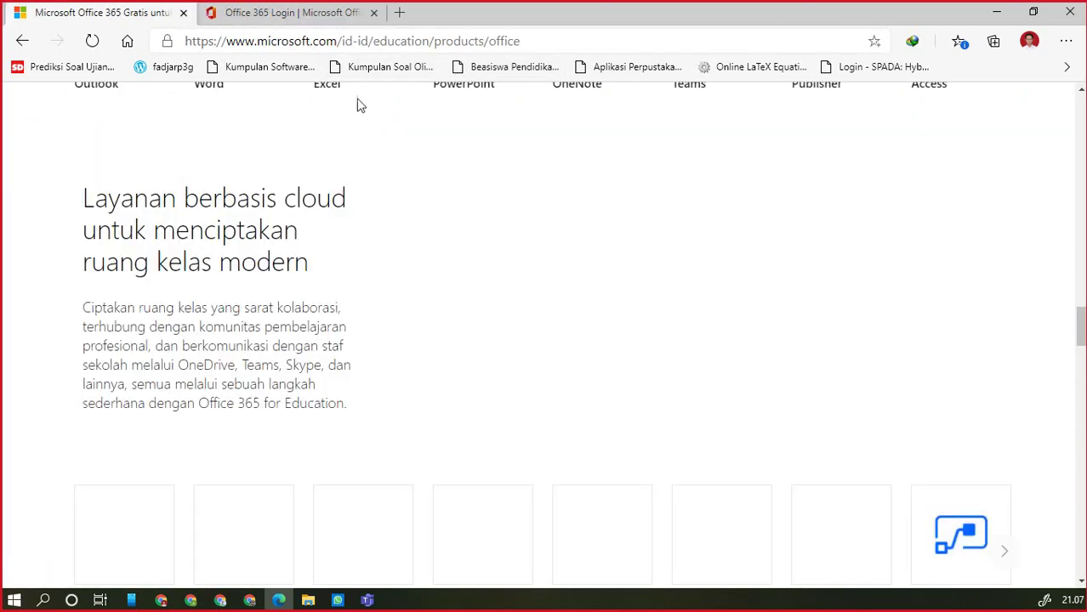
scroll(379, 267, "up", 8)
scroll(386, 267, "up", 7)
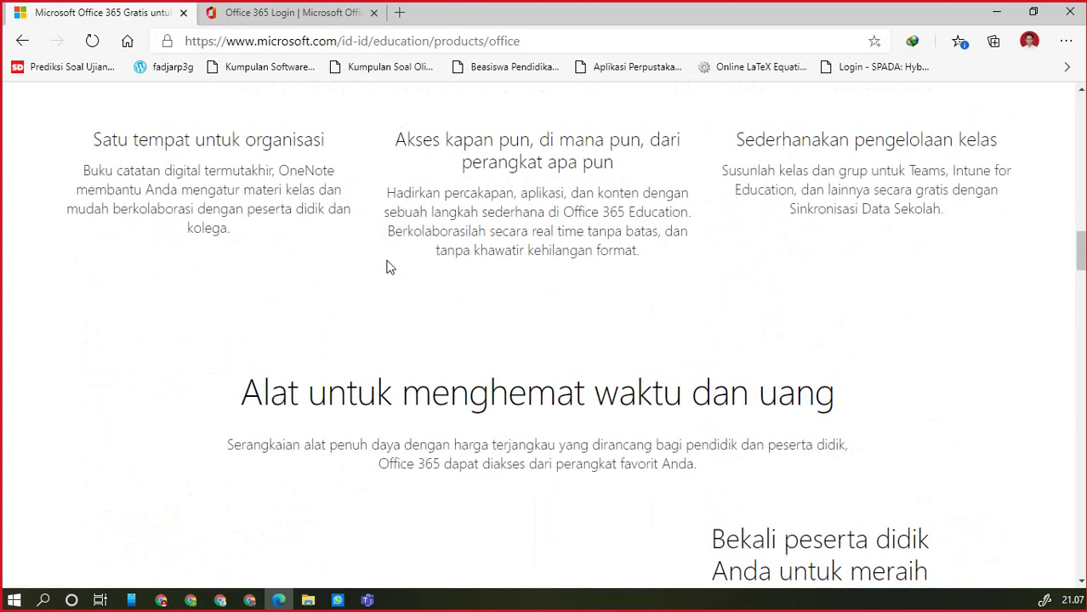
scroll(383, 267, "down", 1)
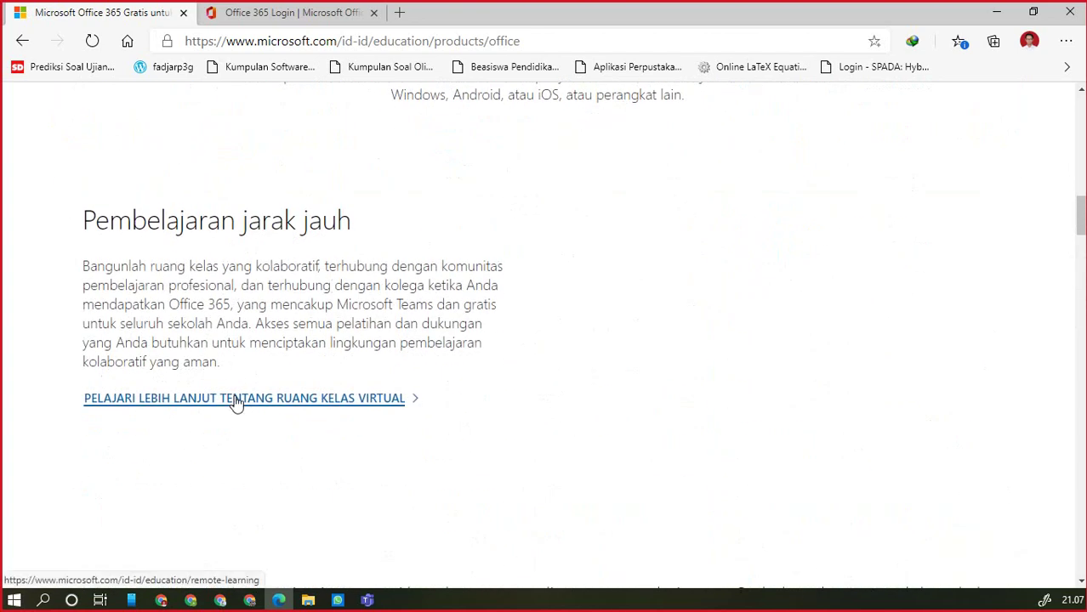
scroll(267, 370, "up", 2)
scroll(267, 366, "down", 9)
scroll(267, 358, "up", 1)
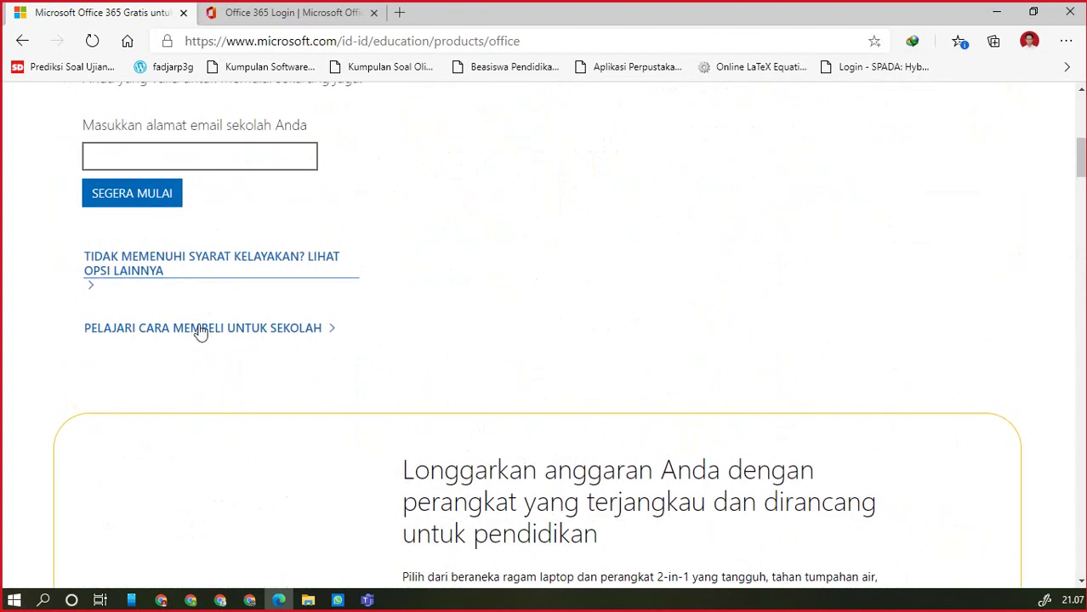
left_click(178, 271)
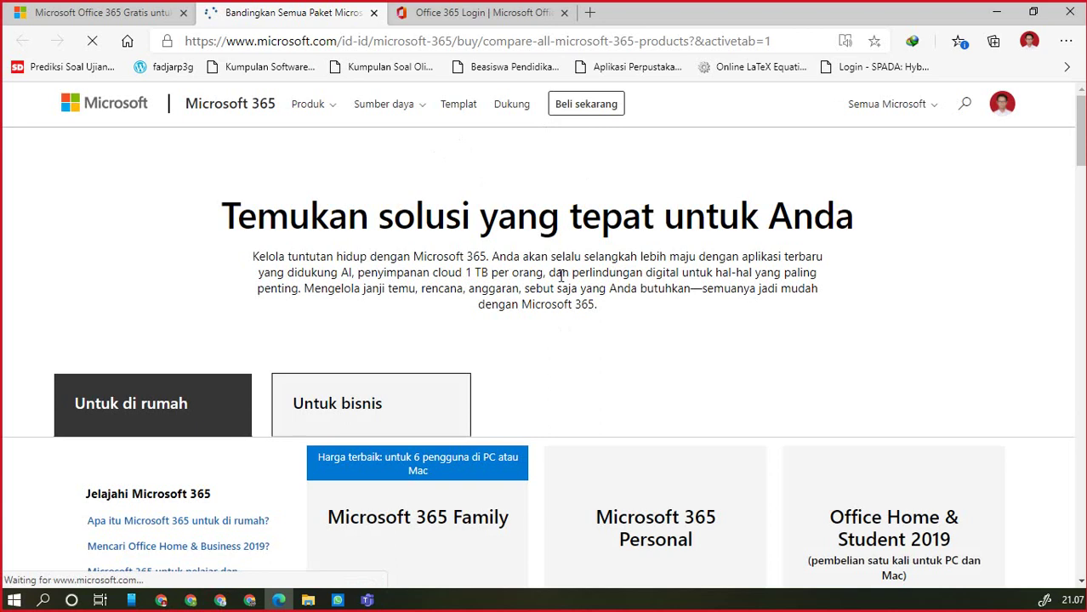
scroll(560, 281, "down", 2)
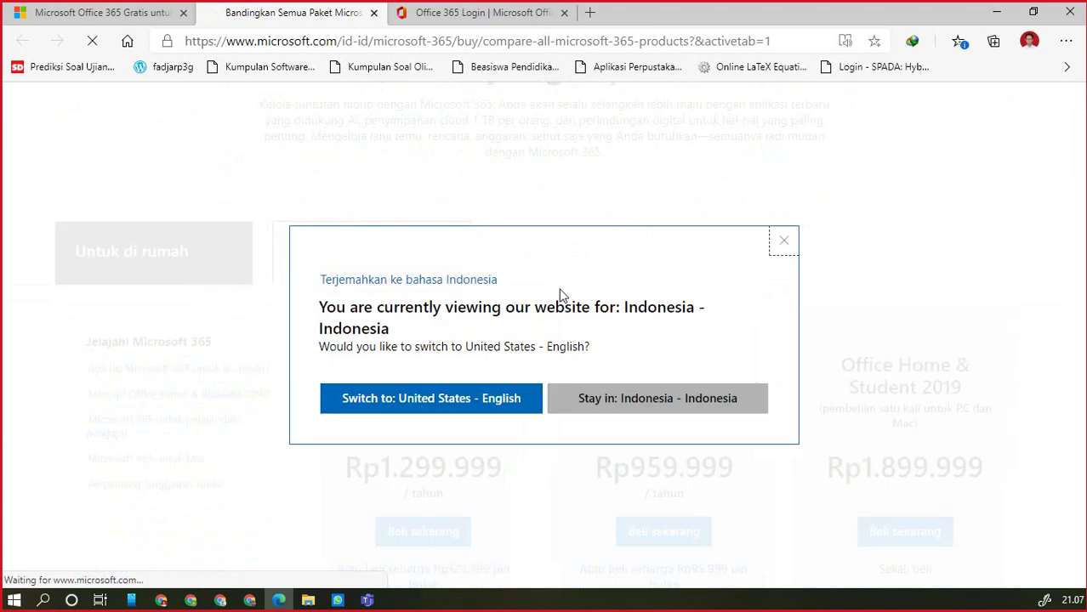
left_click(783, 247)
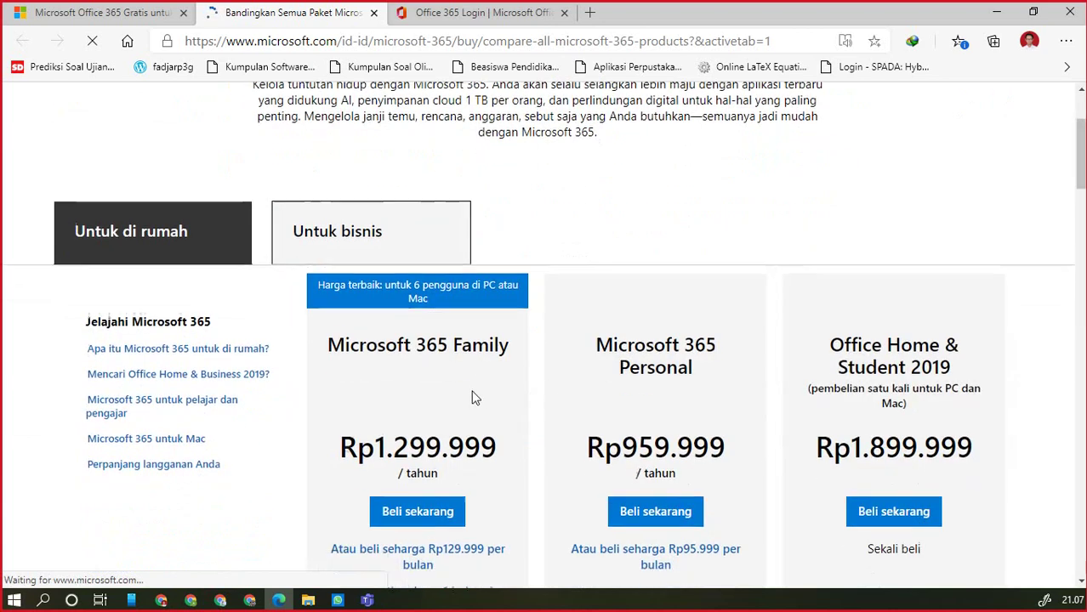
scroll(473, 398, "down", 10)
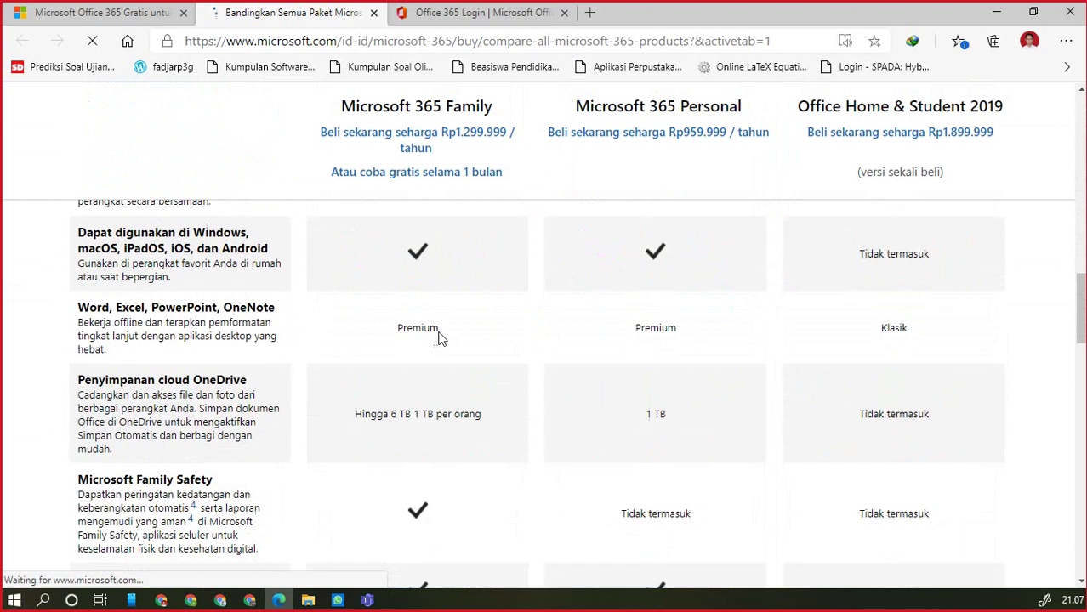
scroll(439, 337, "down", 4)
scroll(445, 327, "up", 15)
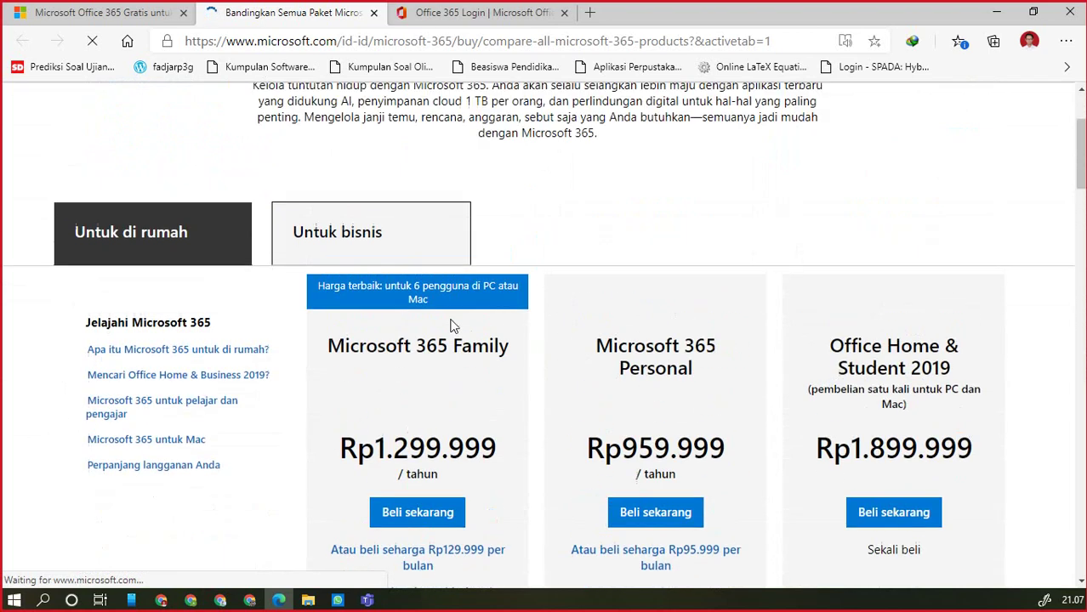
scroll(451, 326, "up", 2)
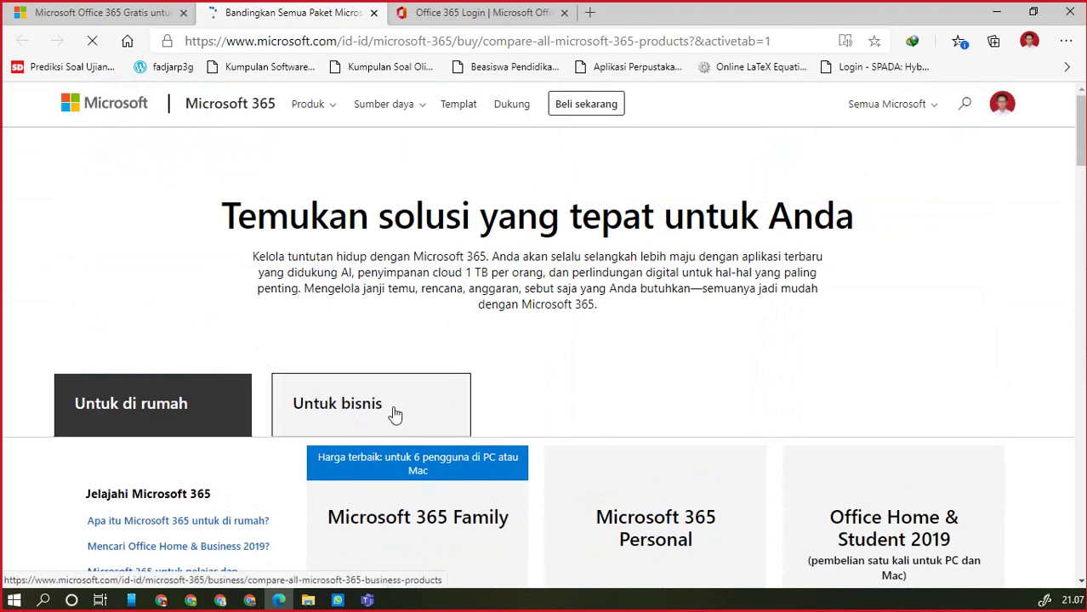
Follow 'Learn how to buy for schools' to the 'Students and teachers, sign up yourself' page
left_click(389, 377)
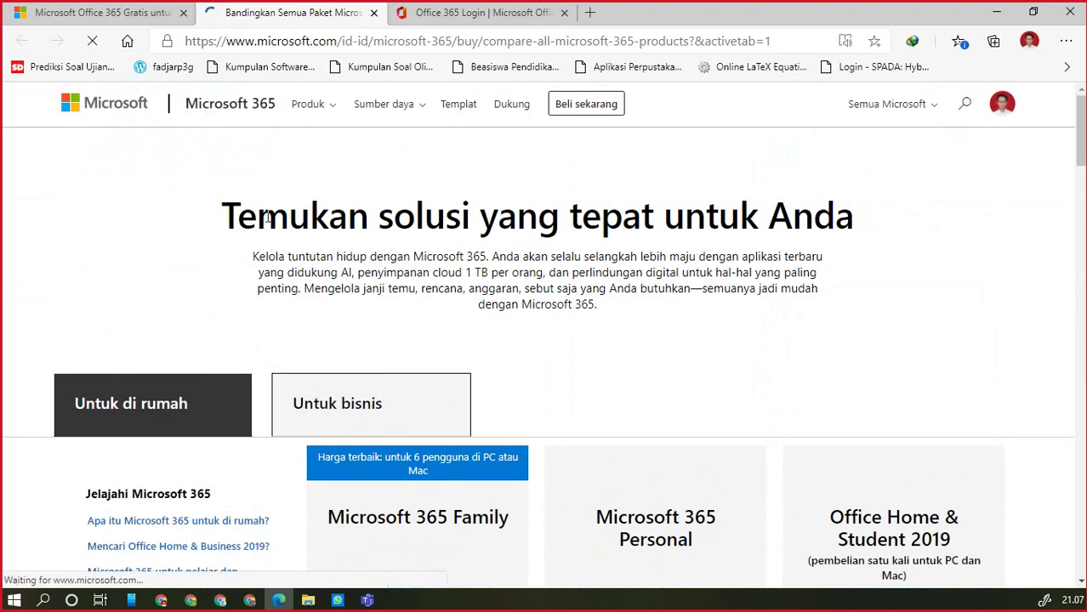
left_click(132, 17)
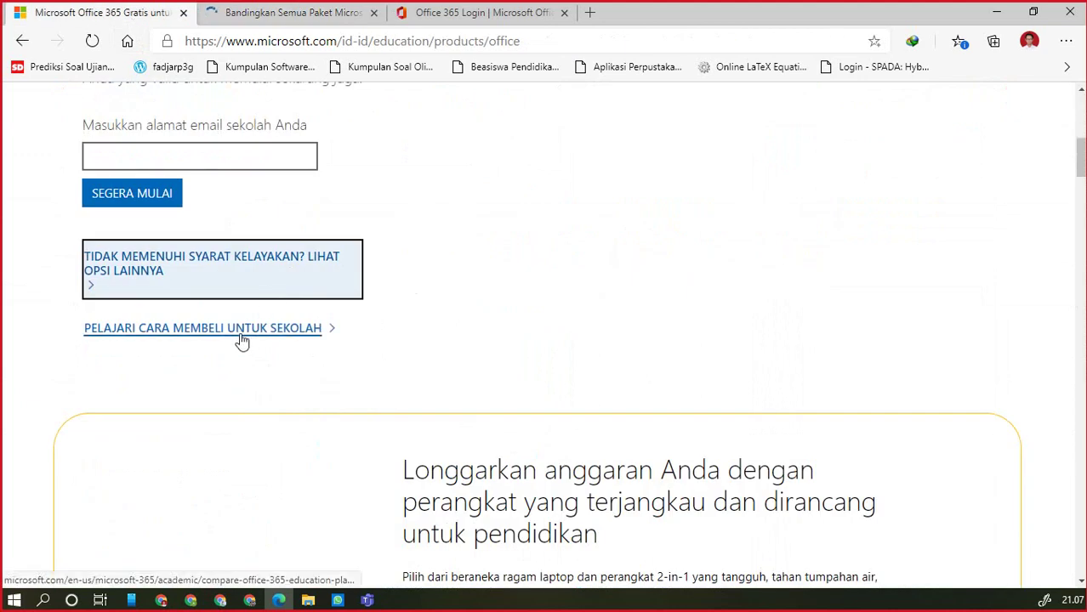
left_click(242, 339)
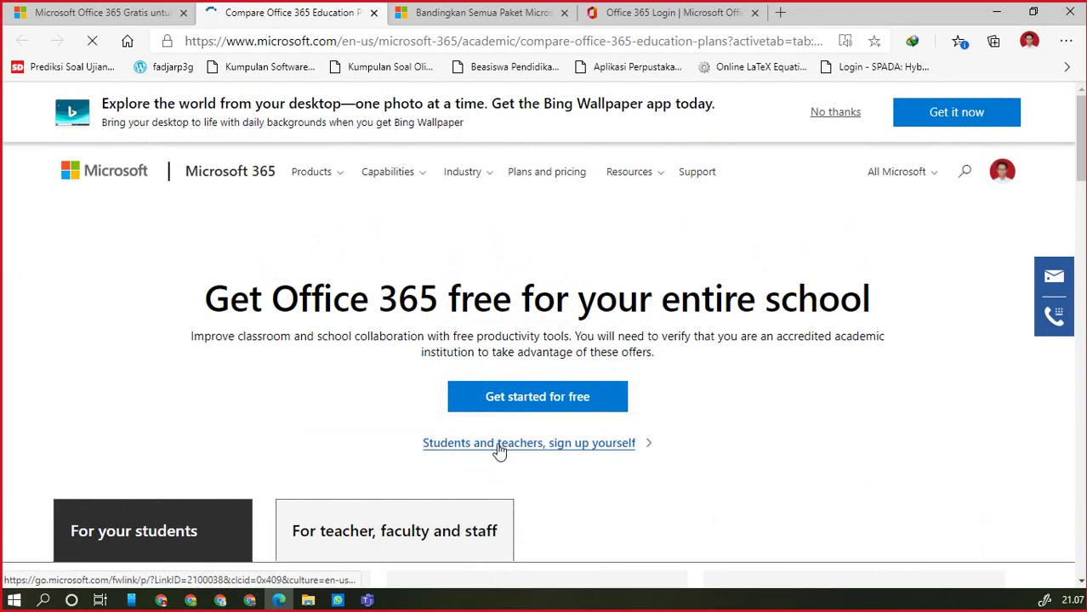
left_click(498, 444)
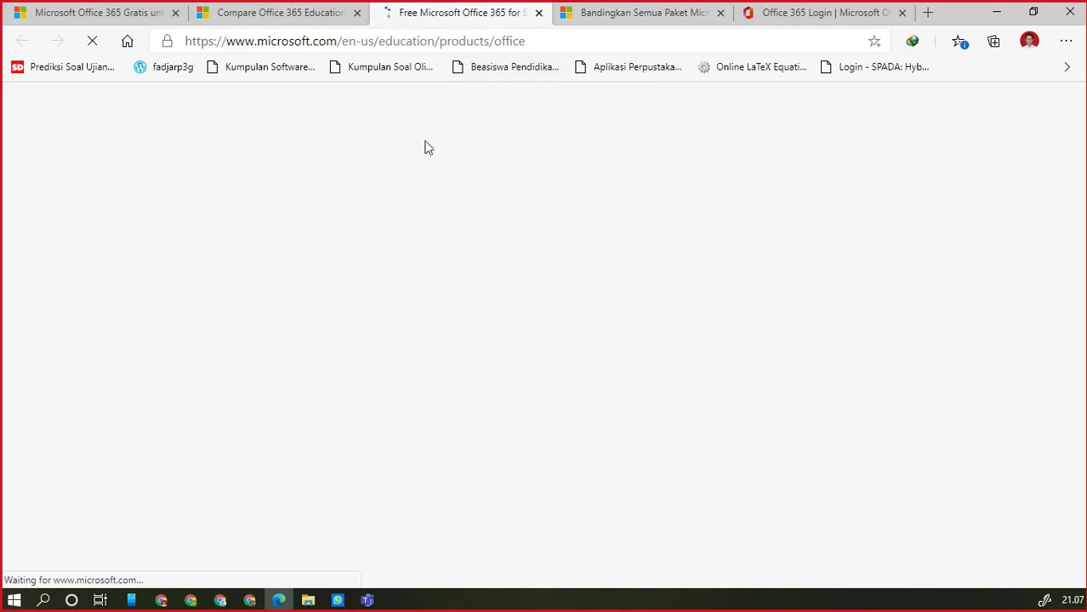
scroll(196, 305, "down", 4)
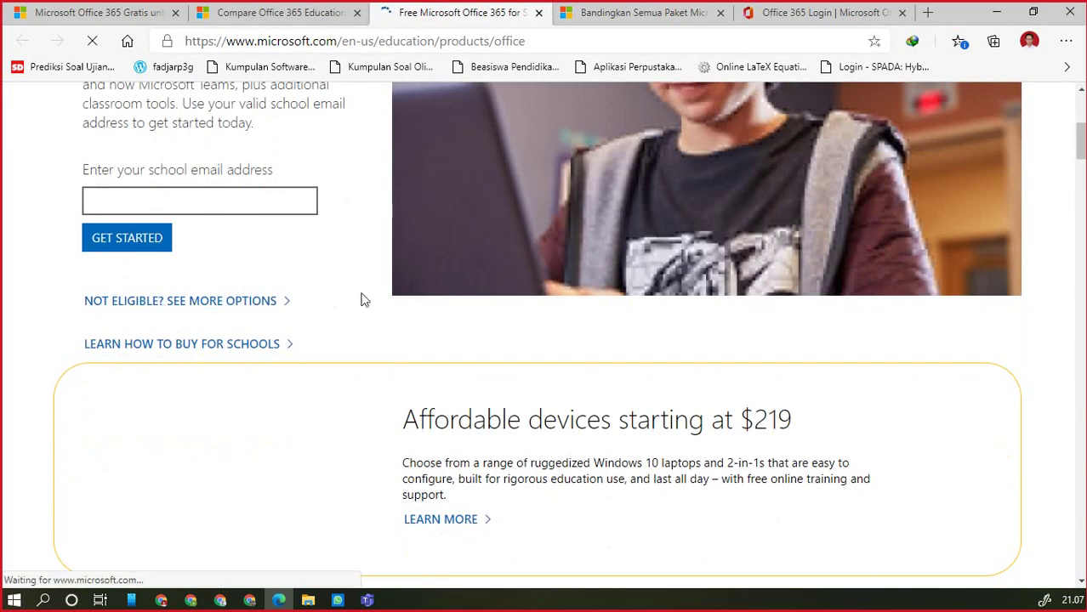
scroll(347, 306, "down", 9)
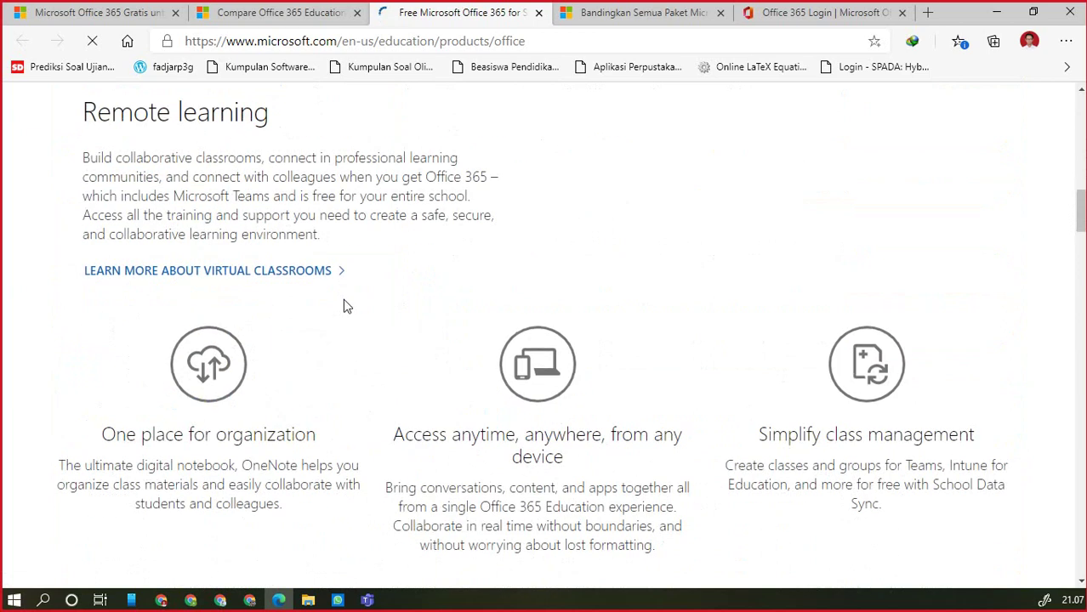
scroll(348, 302, "down", 7)
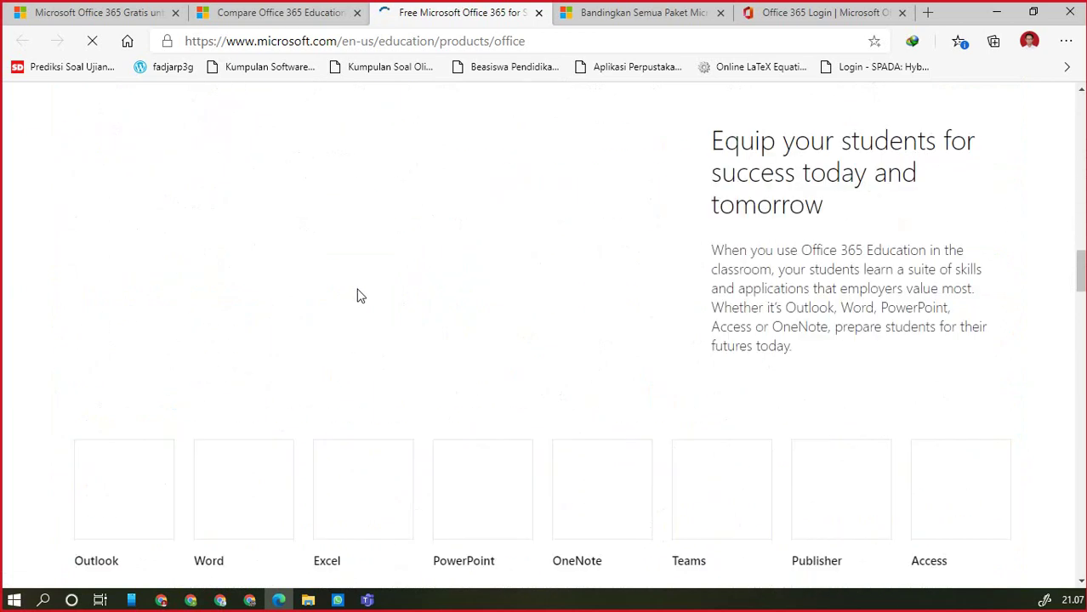
scroll(357, 295, "up", 8)
Close the Microsoft 365 plan comparison tab and return to the free Office 365 for schools page
left_click(620, 14)
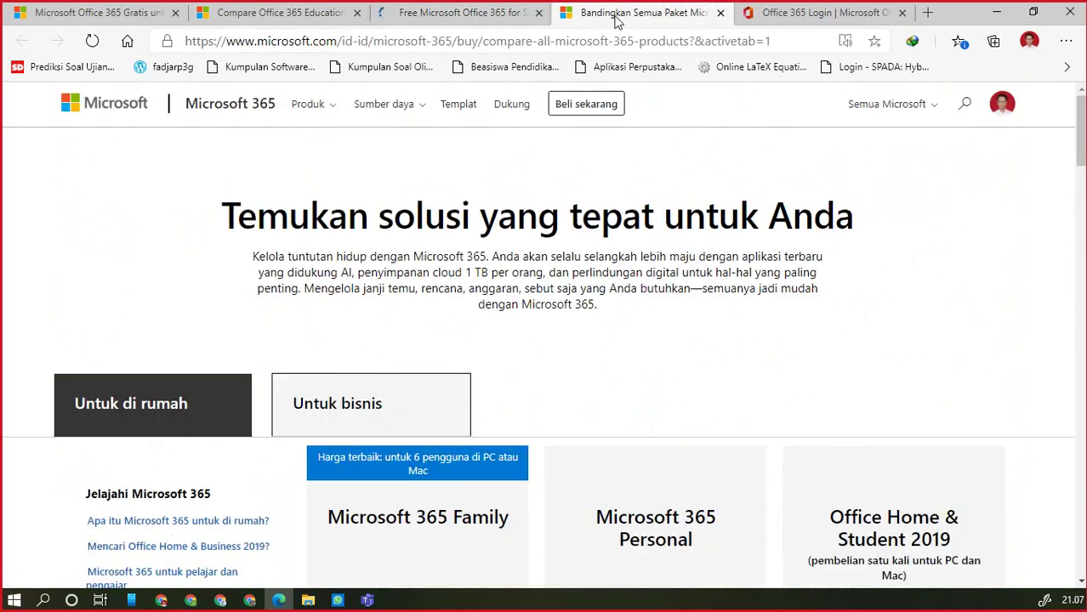
left_click(720, 13)
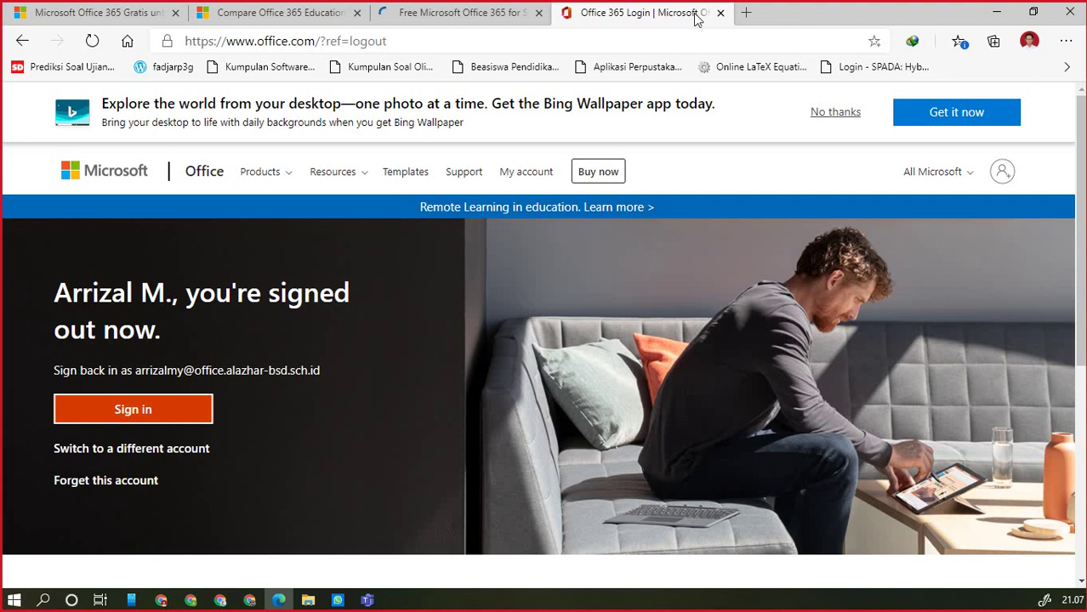
left_click(472, 14)
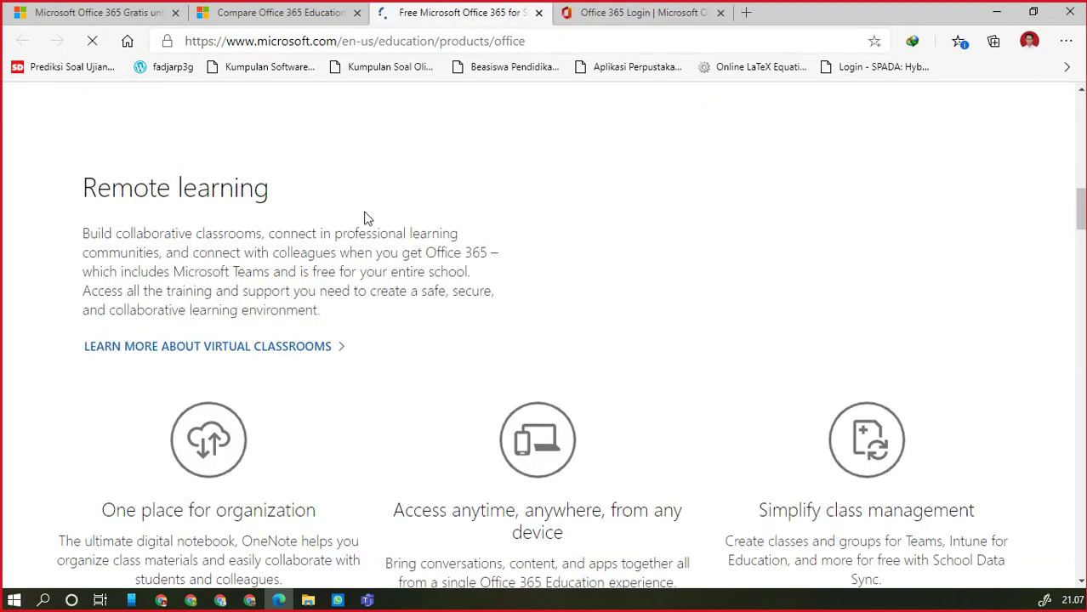
scroll(387, 192, "up", 5)
scroll(405, 167, "up", 5)
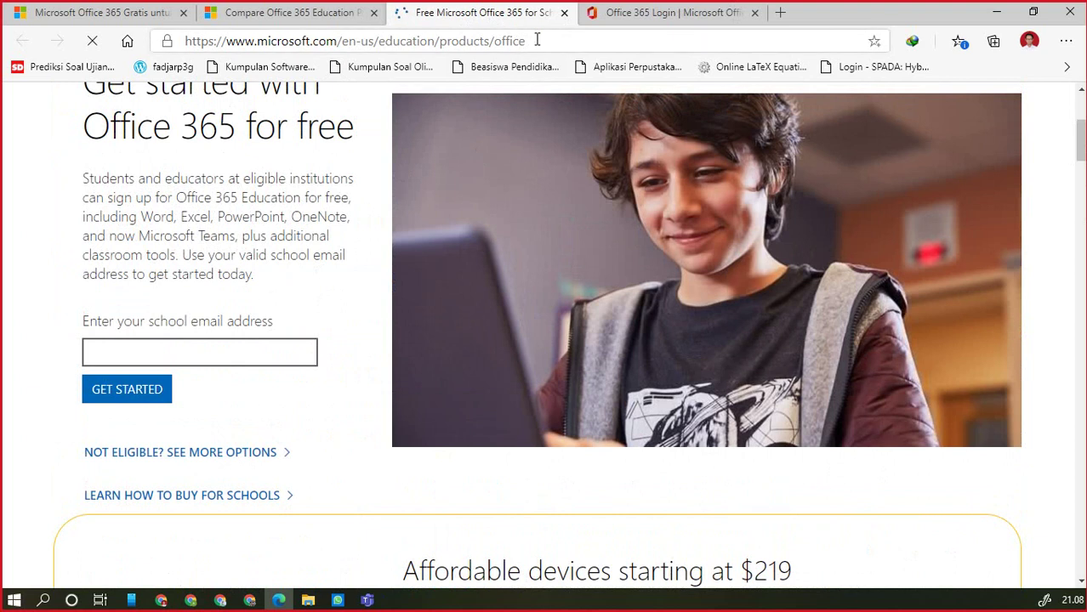
Open the free school sign-up form from the comparison page in a new tab
left_click(274, 12)
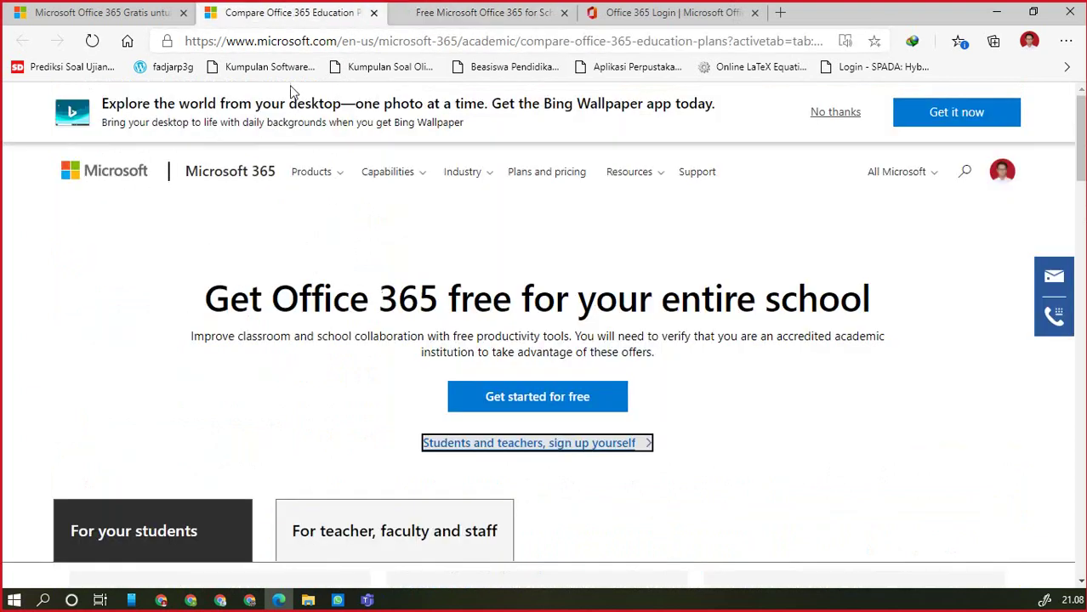
left_click(523, 403)
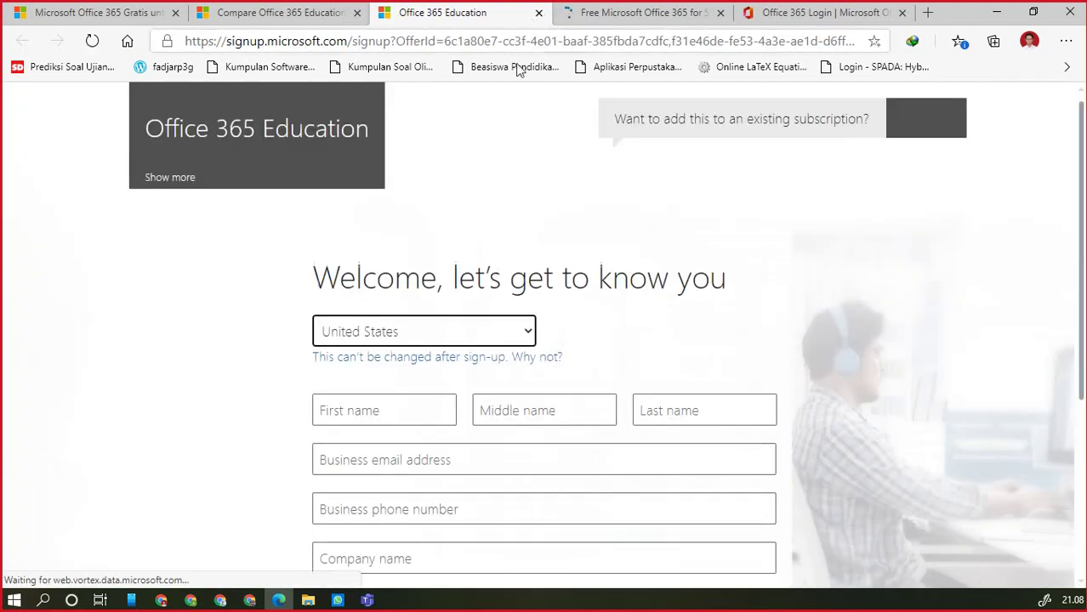
left_click(278, 16)
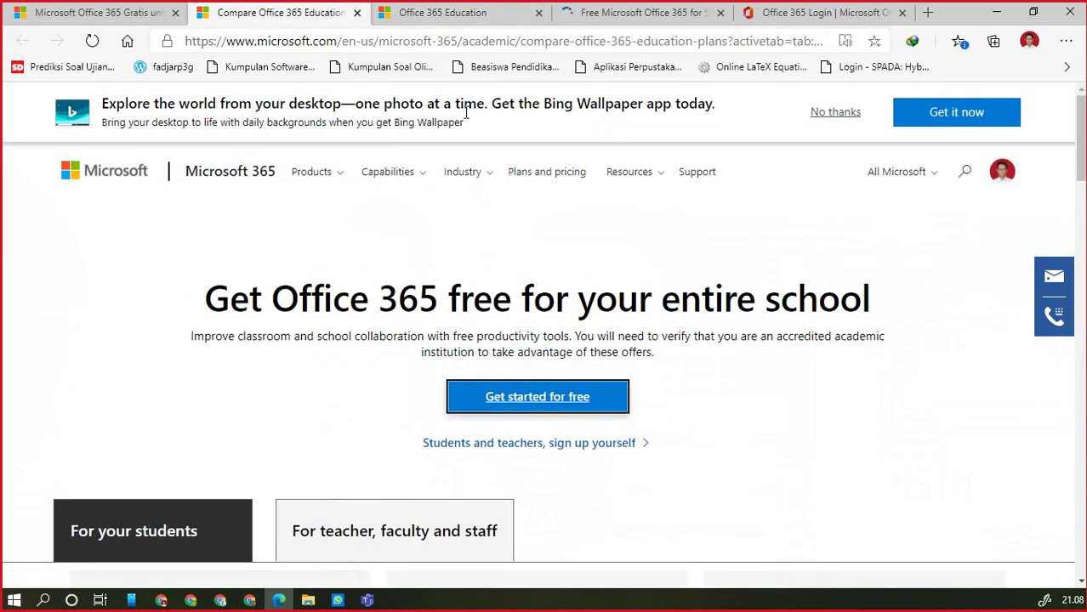
left_click(455, 15)
Copy the comparison page's address and bring the Teams meeting to the front
left_click(339, 23)
left_click(404, 43)
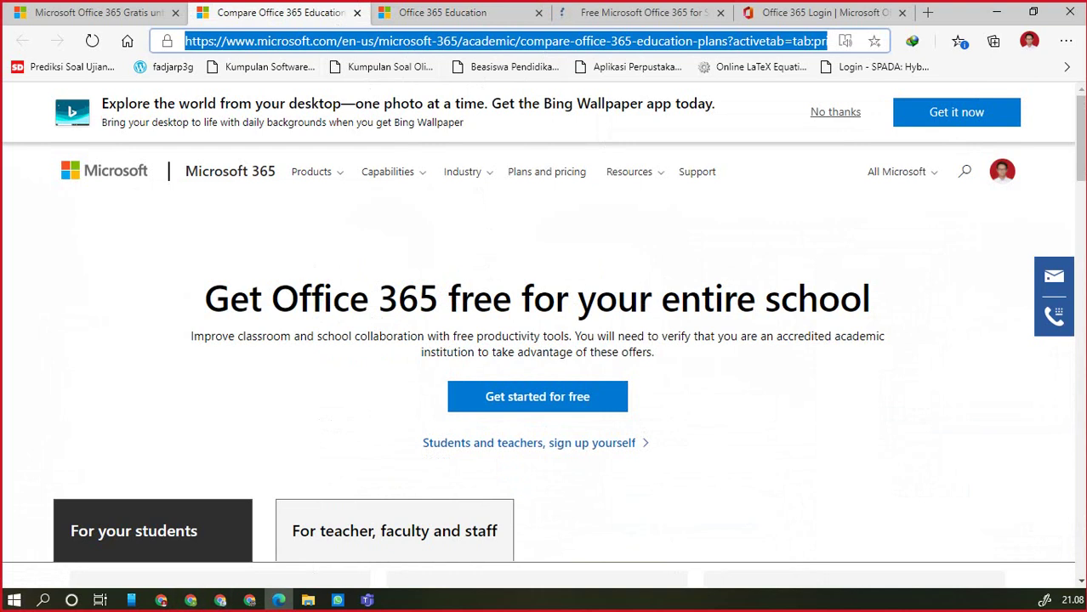
key("alt+Tab")
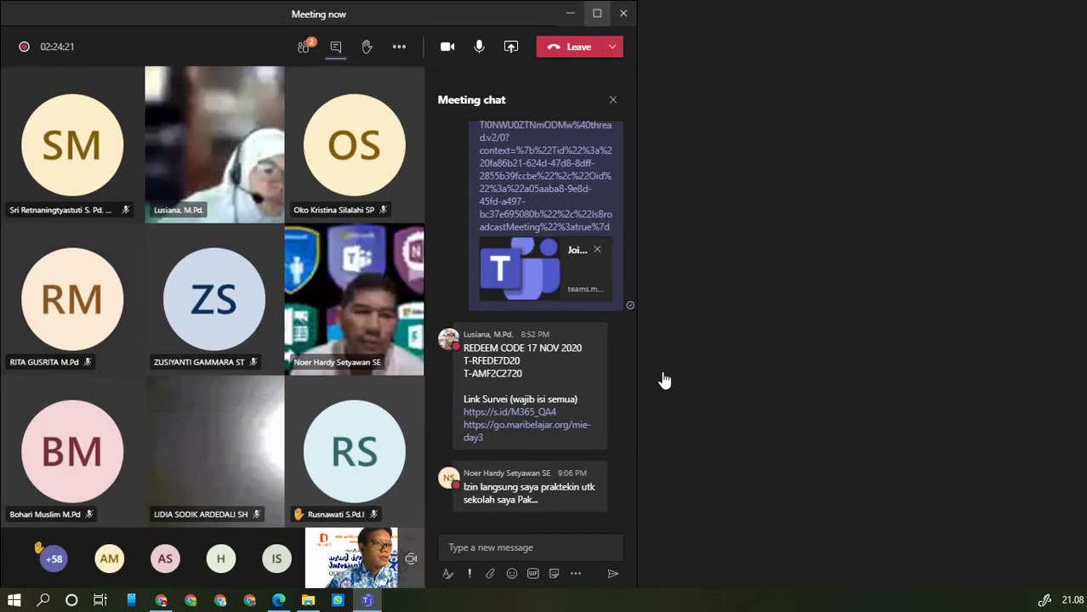
Maximize Teams, paste the comparison page link into the meeting chat, and share Screen #2
key("super+Up")
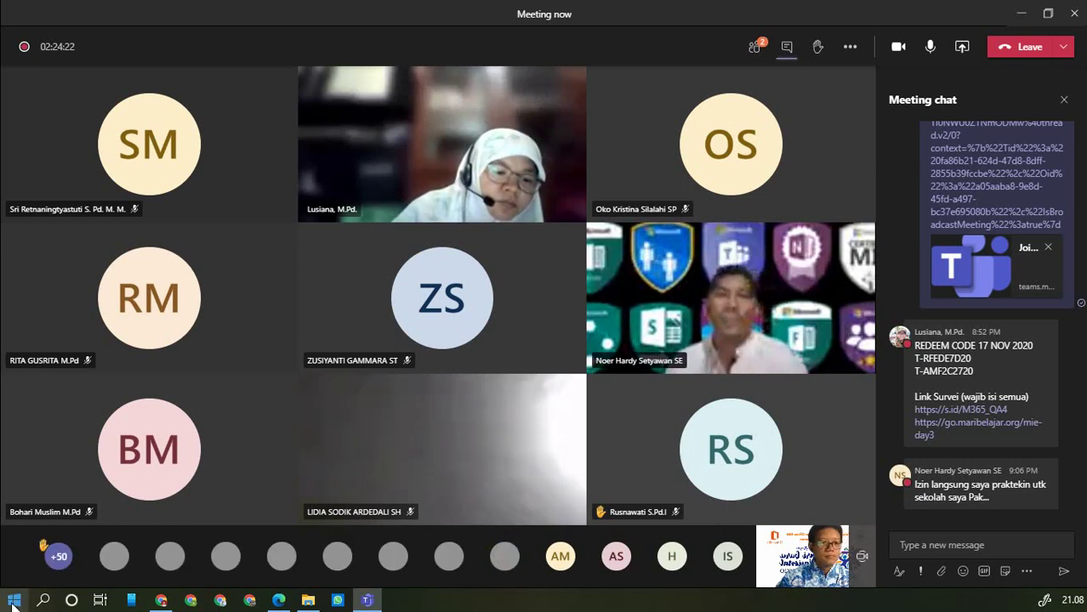
left_click(278, 600)
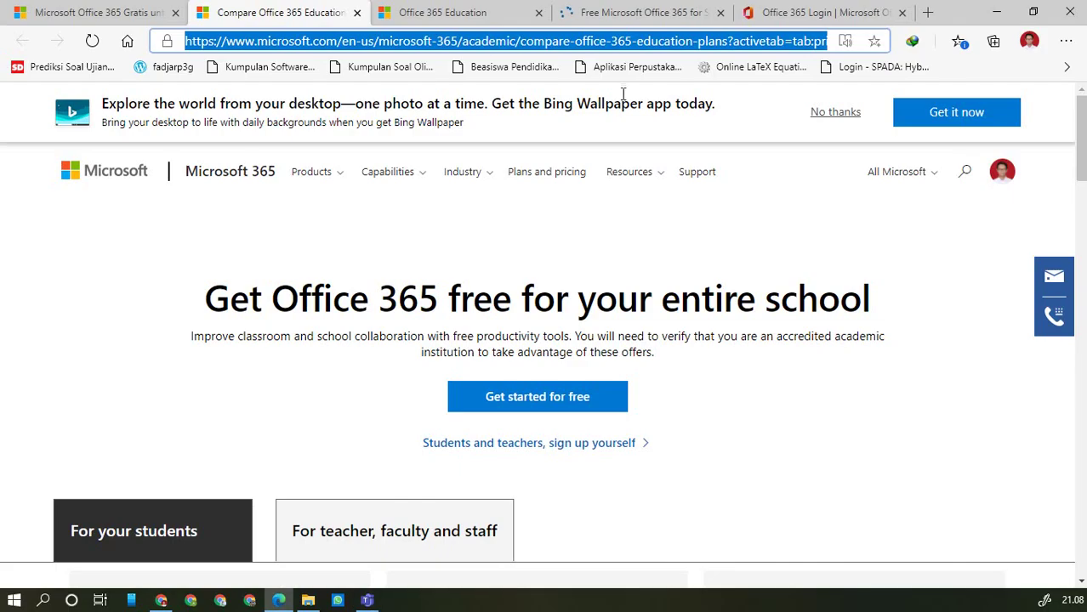
left_click(366, 600)
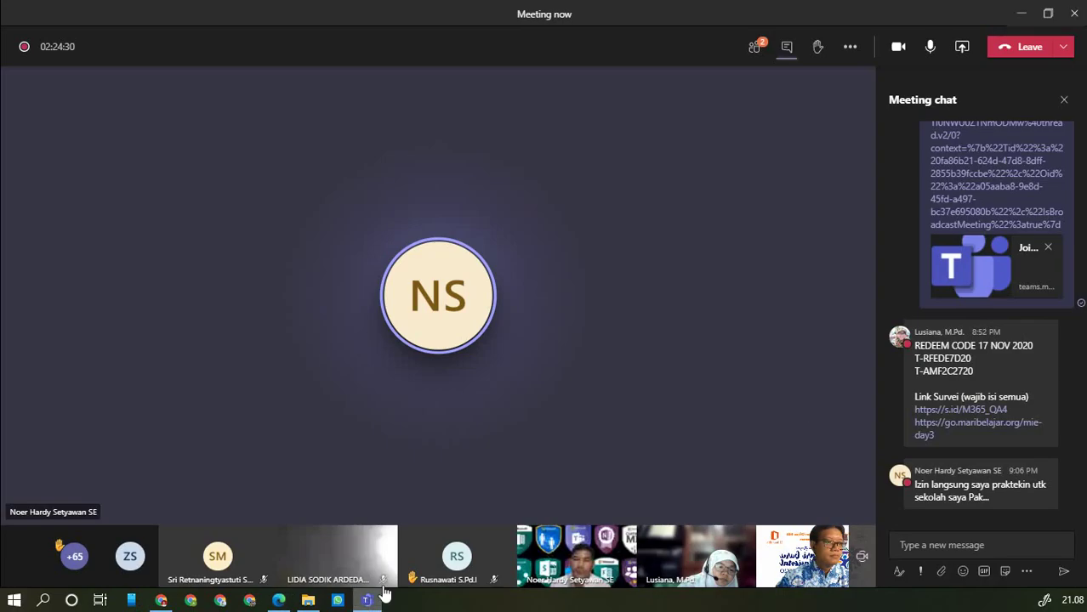
left_click(933, 545)
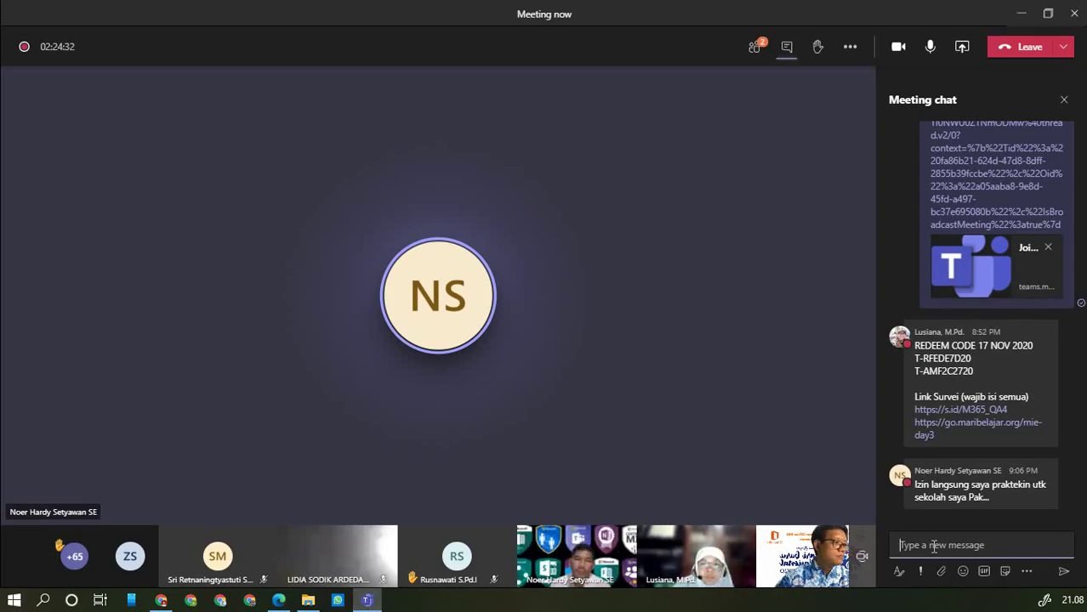
type("https://www.microsoft.com/en-us/microsoft-365/academic/compare-office-365-education-plans?activetab=tab:primary1")
key("ctrl+z")
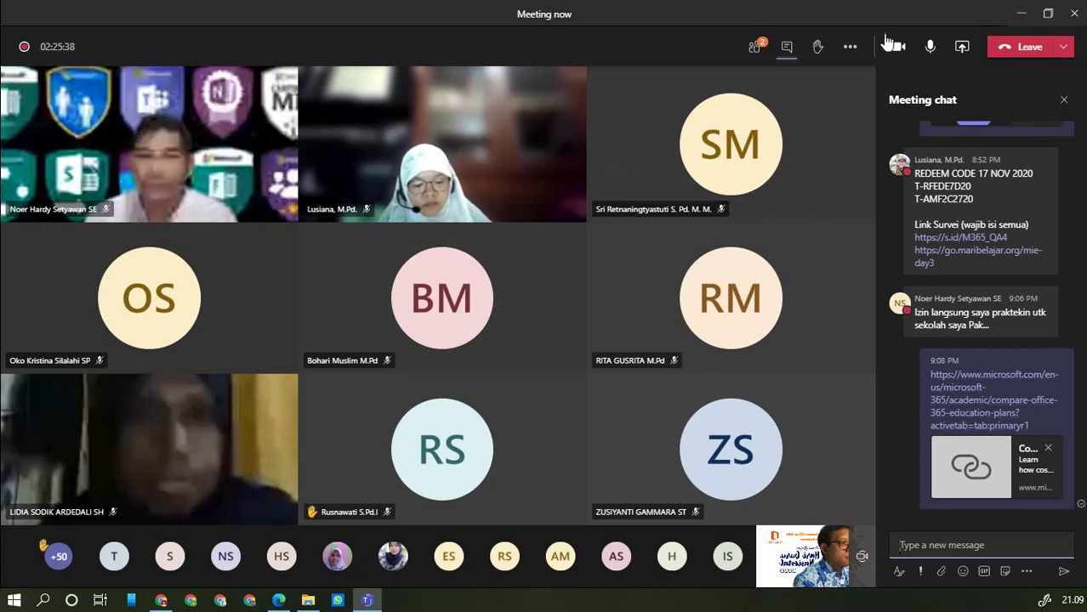
left_click(963, 48)
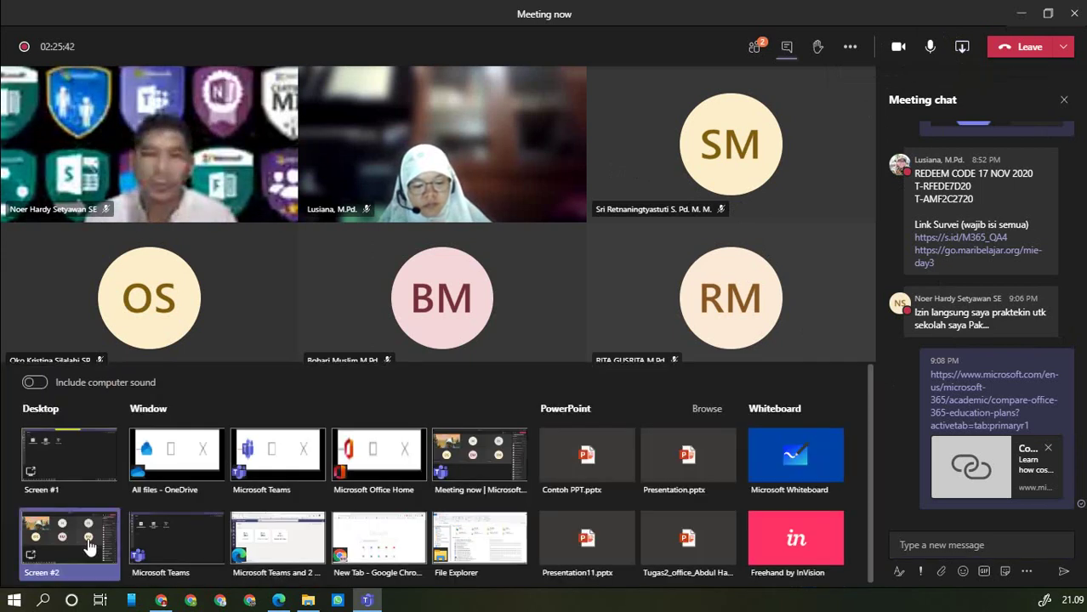
left_click(89, 547)
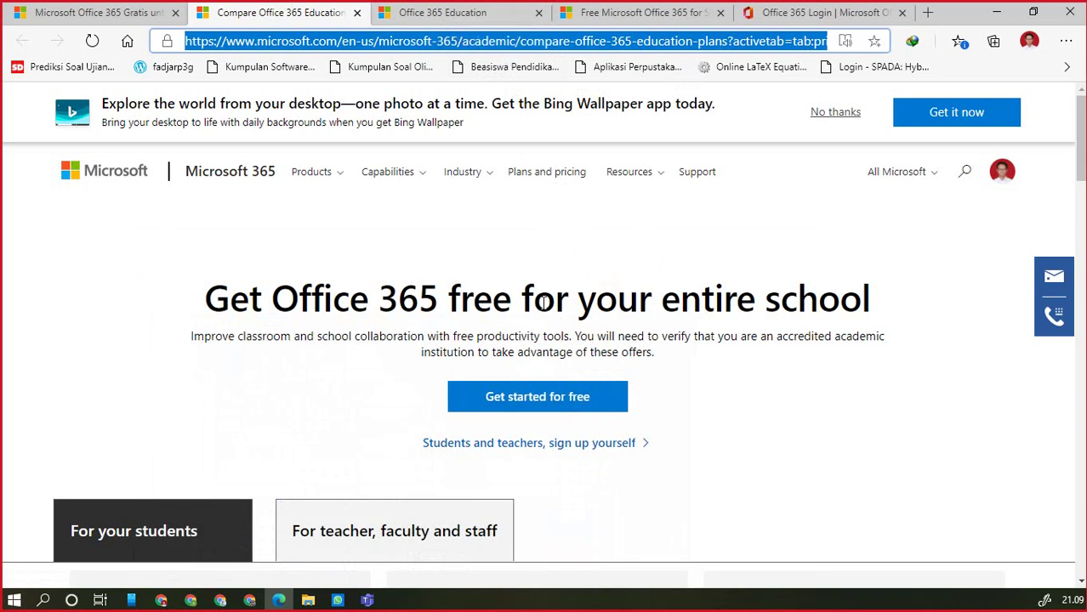
Open the 'Get started for free' school sign-up form from the comparison page
left_click(585, 304)
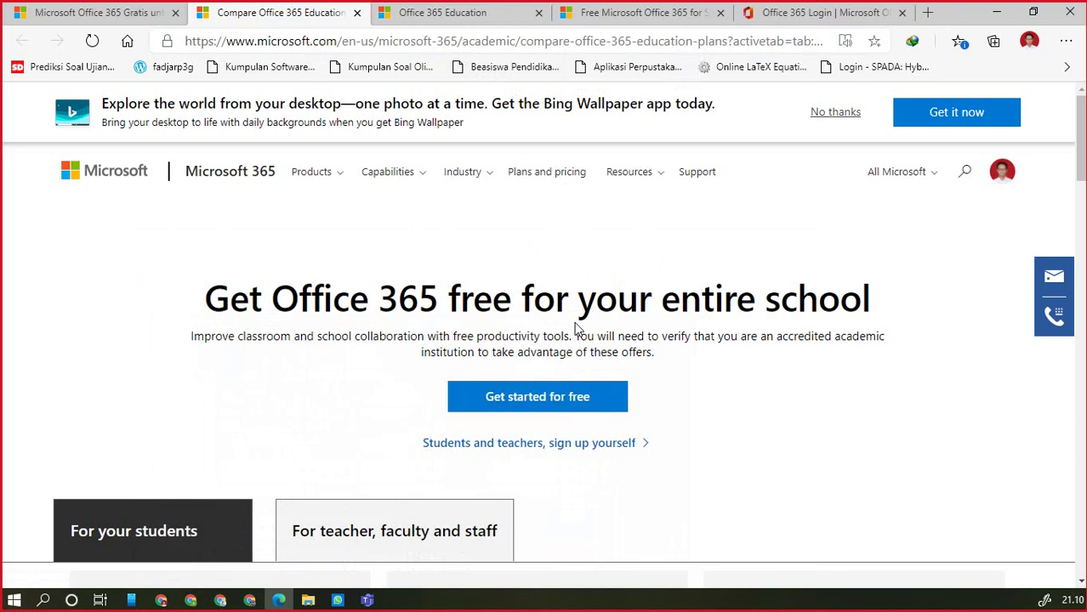
left_click(539, 398)
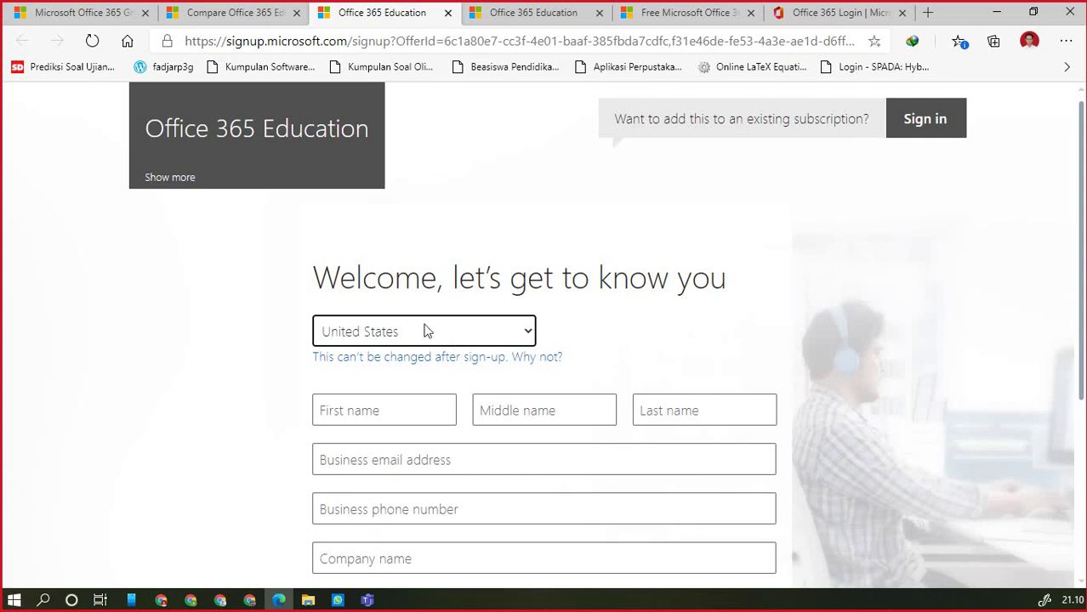
Choose Indonesia from the country dropdown on the welcome form
scroll(470, 340, "down", 2)
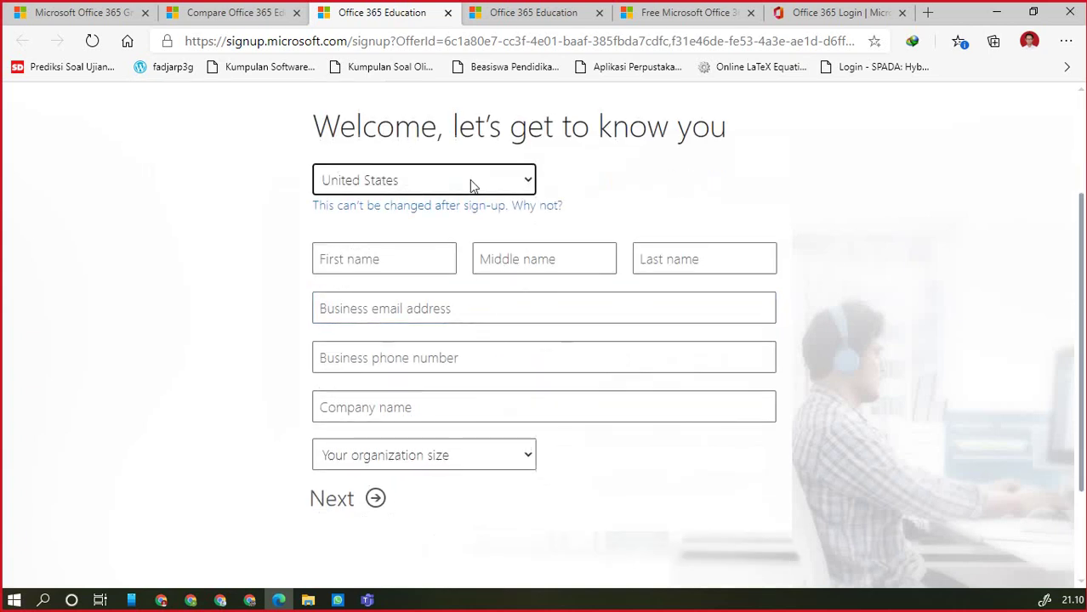
left_click(473, 185)
left_click(554, 186)
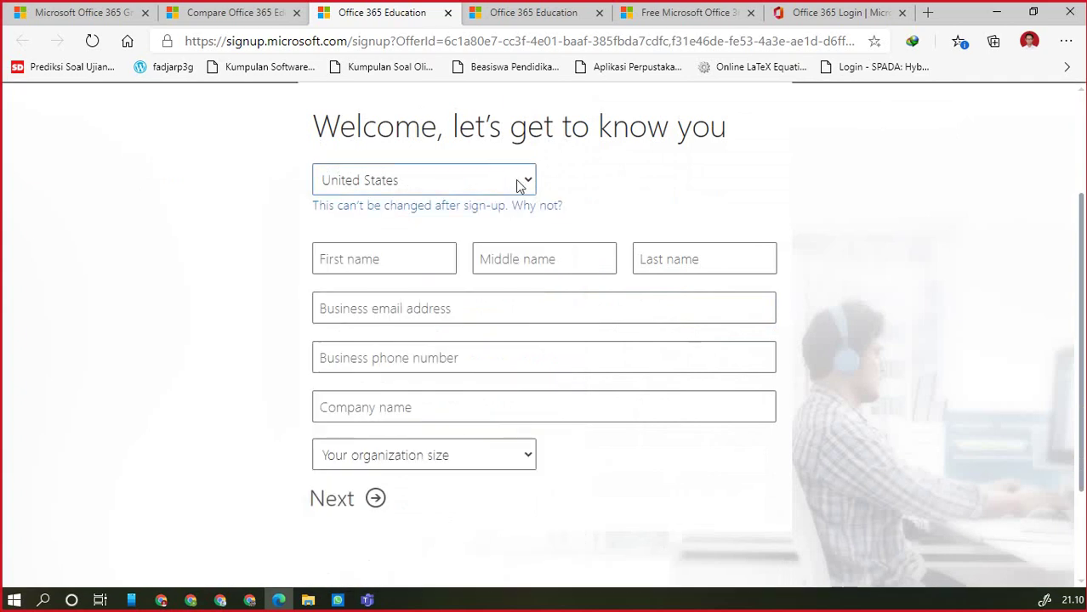
left_click(519, 187)
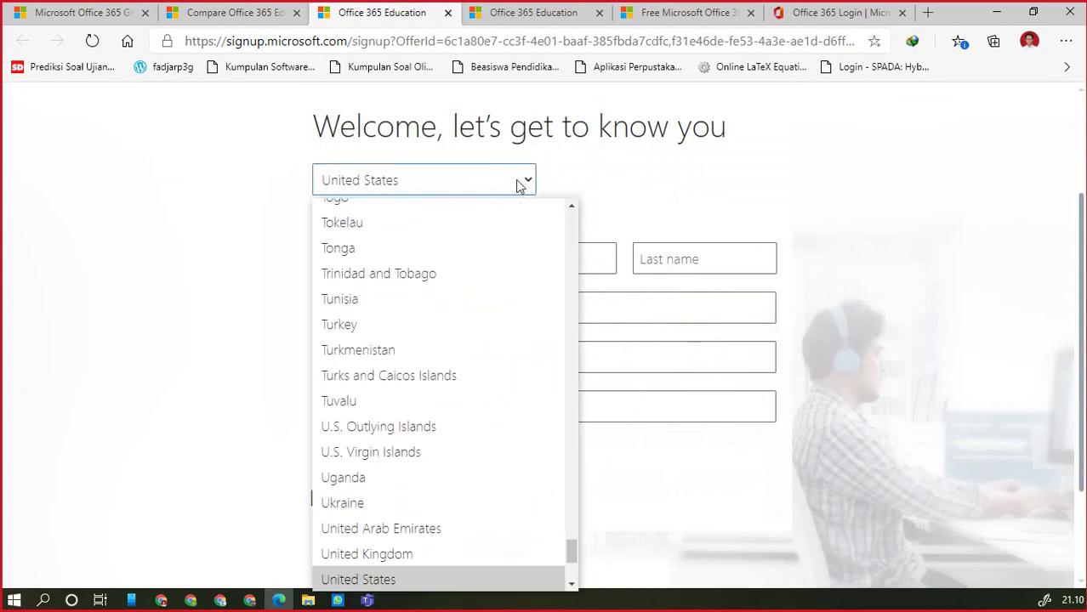
scroll(454, 316, "up", 12)
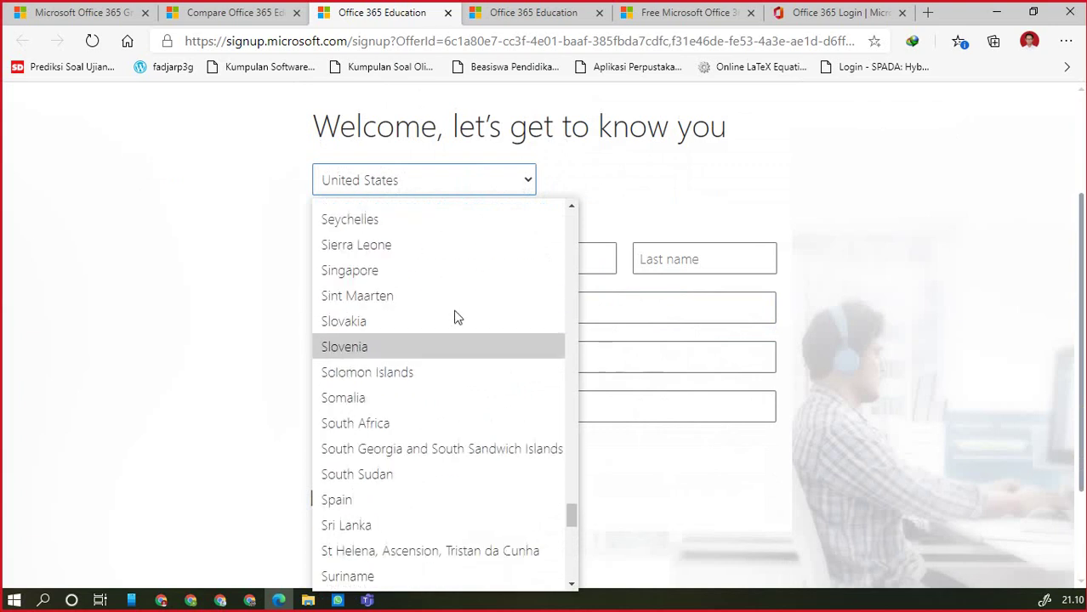
scroll(453, 314, "up", 20)
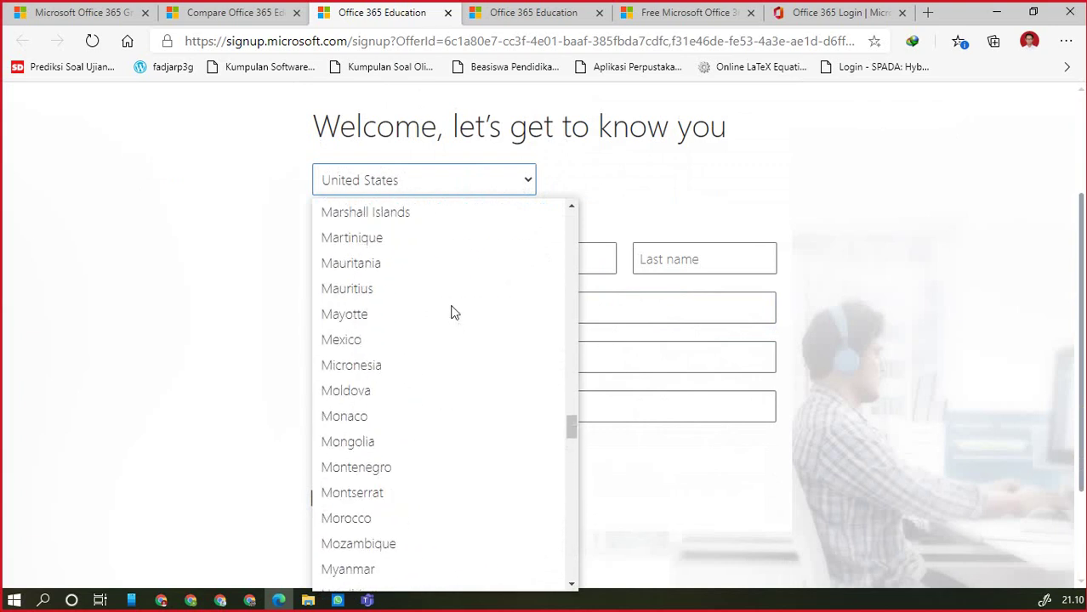
scroll(453, 313, "up", 5)
scroll(451, 313, "down", 2)
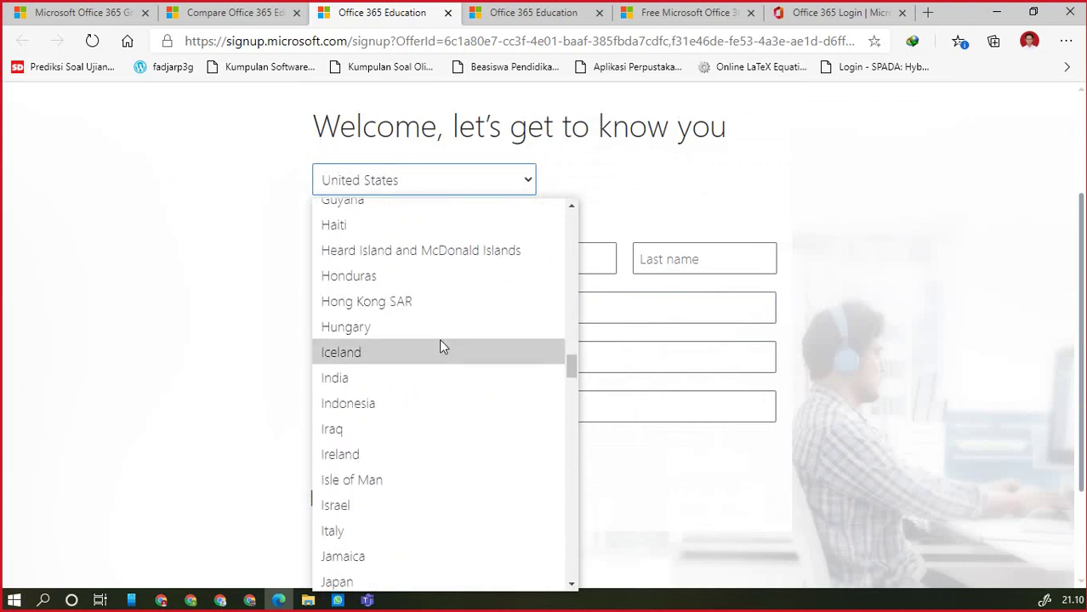
left_click(420, 402)
Dismiss the autofill suggestions and put the cursor in the First name field
left_click(427, 259)
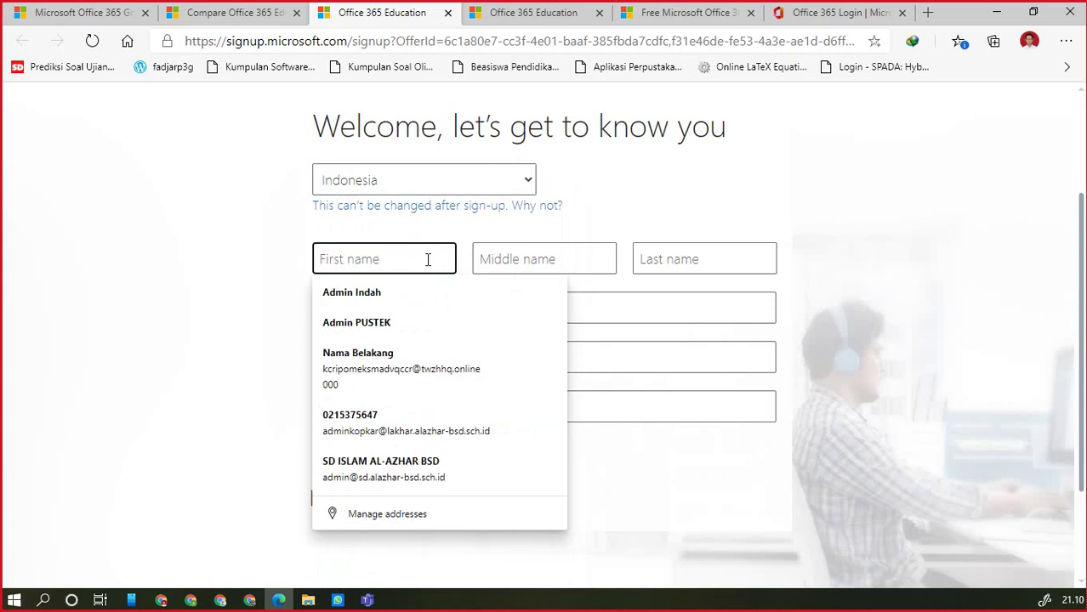
left_click(508, 259)
left_click(408, 259)
left_click(534, 262)
left_click(663, 261)
left_click(402, 261)
left_click(423, 241)
left_click(409, 262)
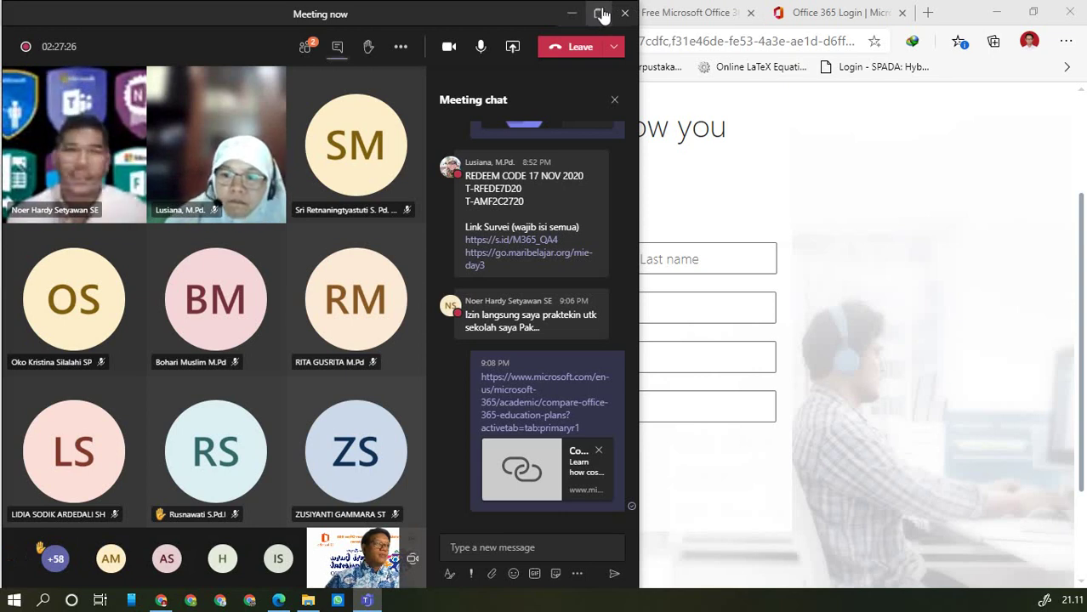
Close the Microsoft education products and Office 365 Education comparison tabs, keeping the sign-up form
left_click(871, 169)
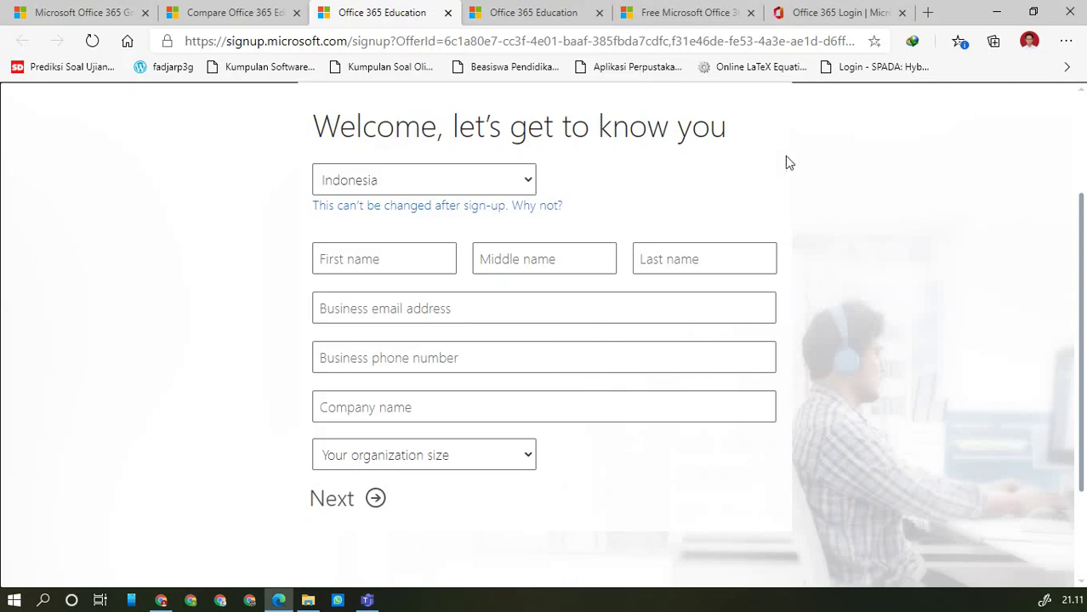
left_click(128, 13)
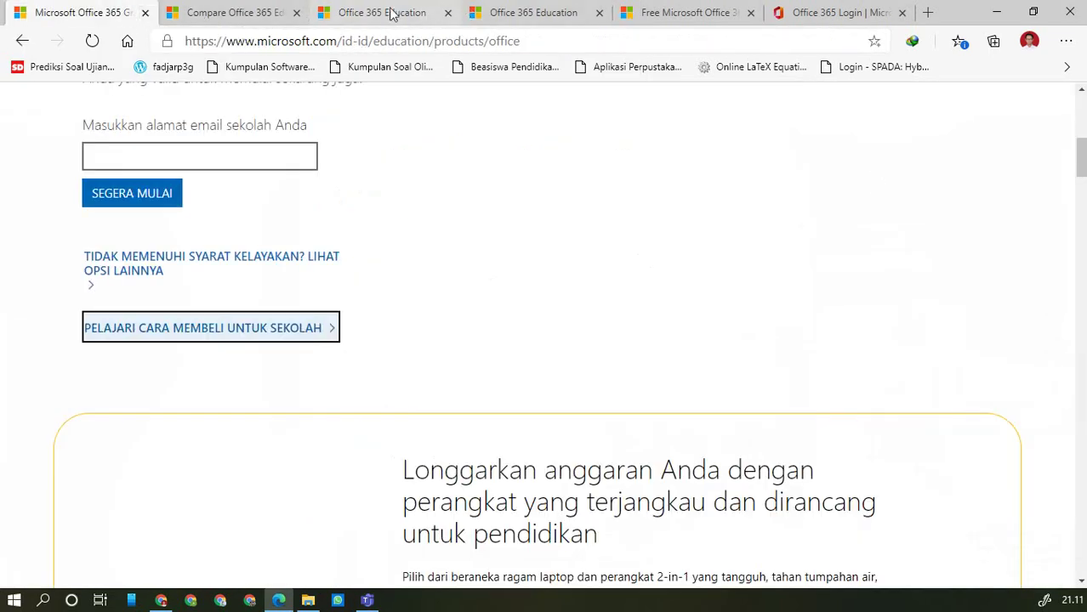
left_click(352, 15)
left_click(143, 13)
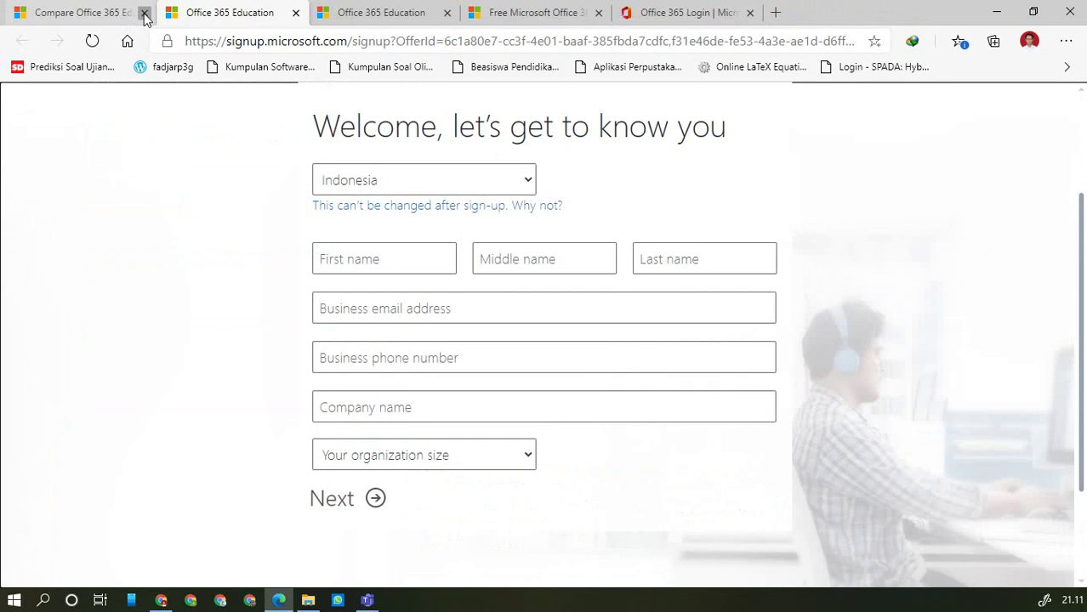
left_click(143, 12)
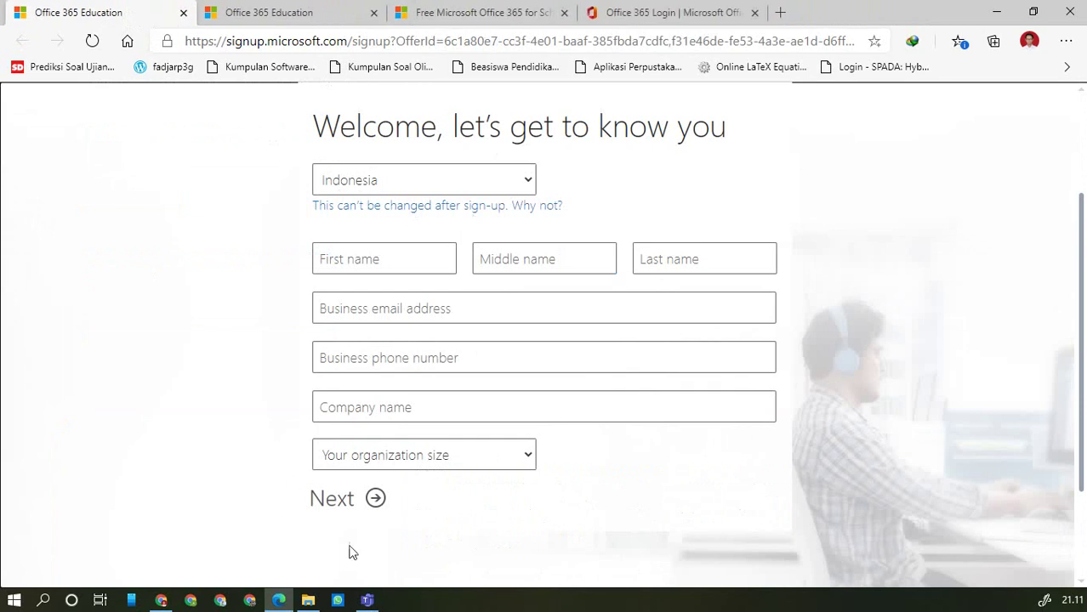
Share Screen #2 with the sign-up form in the Teams meeting
left_click(367, 601)
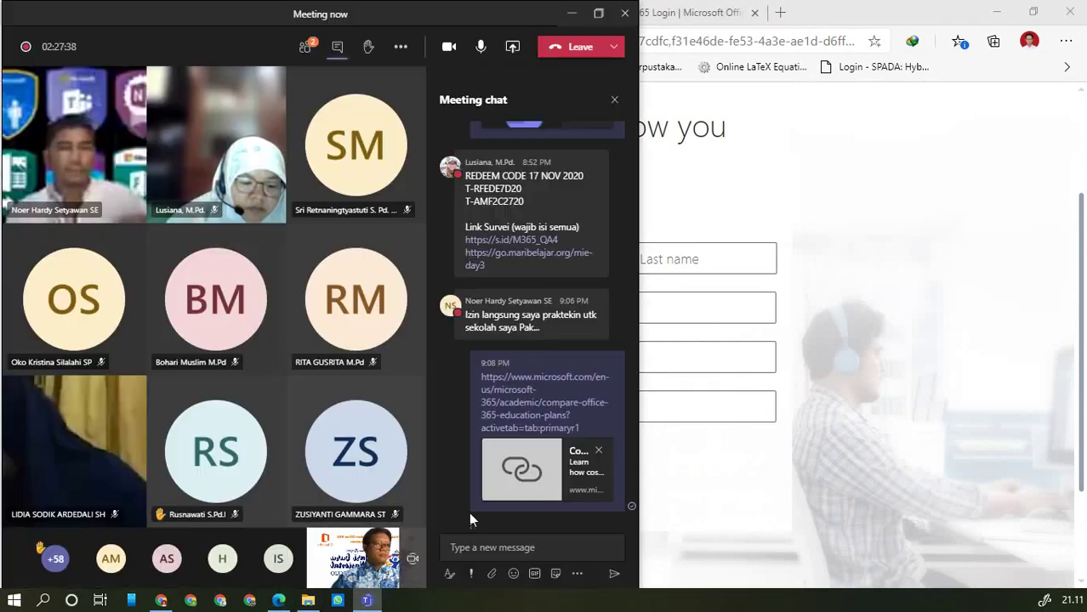
left_click(512, 46)
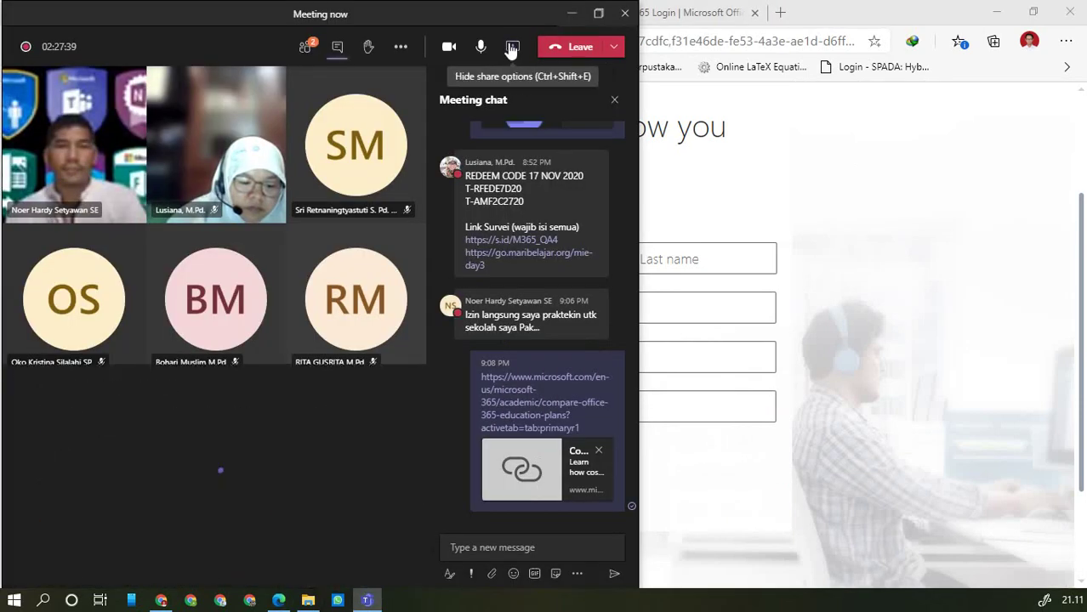
scroll(85, 504, "down", 3)
left_click(86, 393)
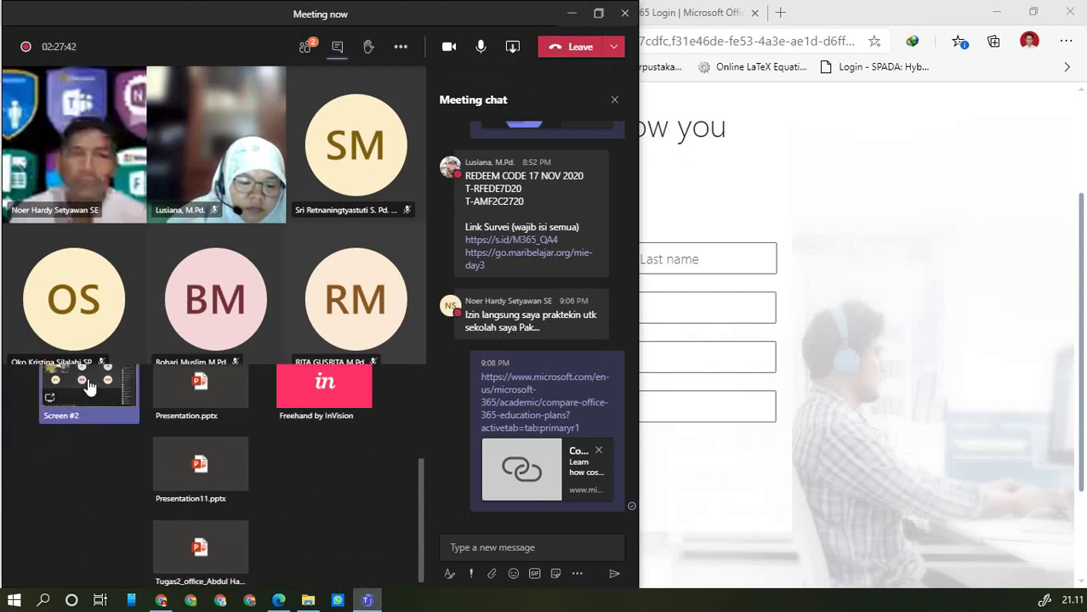
left_click(85, 388)
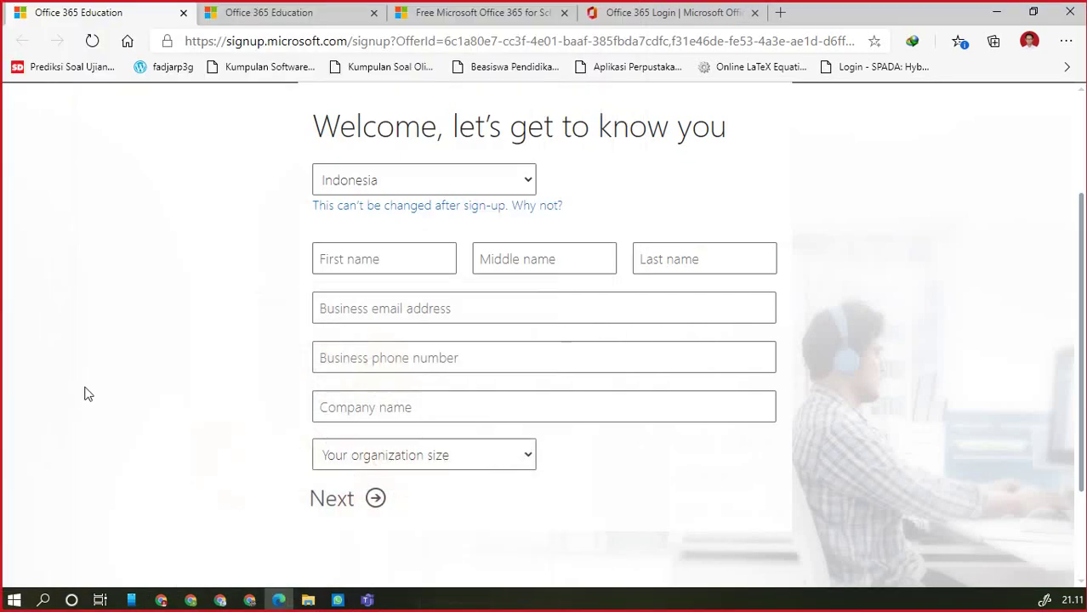
Enter the admin's first, middle and last name, then autofill the saved school e-mail and phone number
left_click(411, 261)
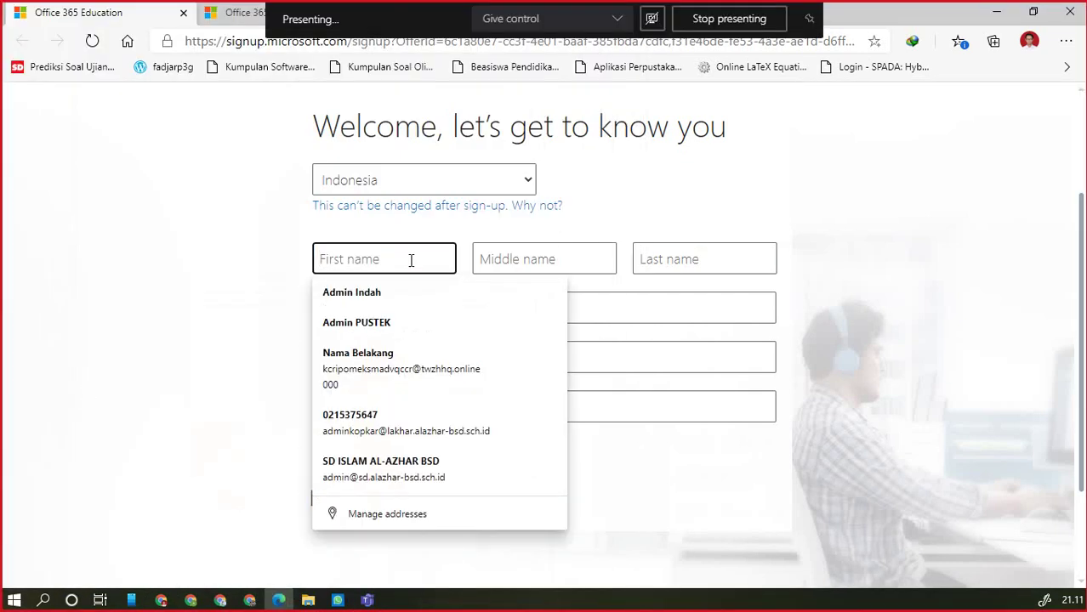
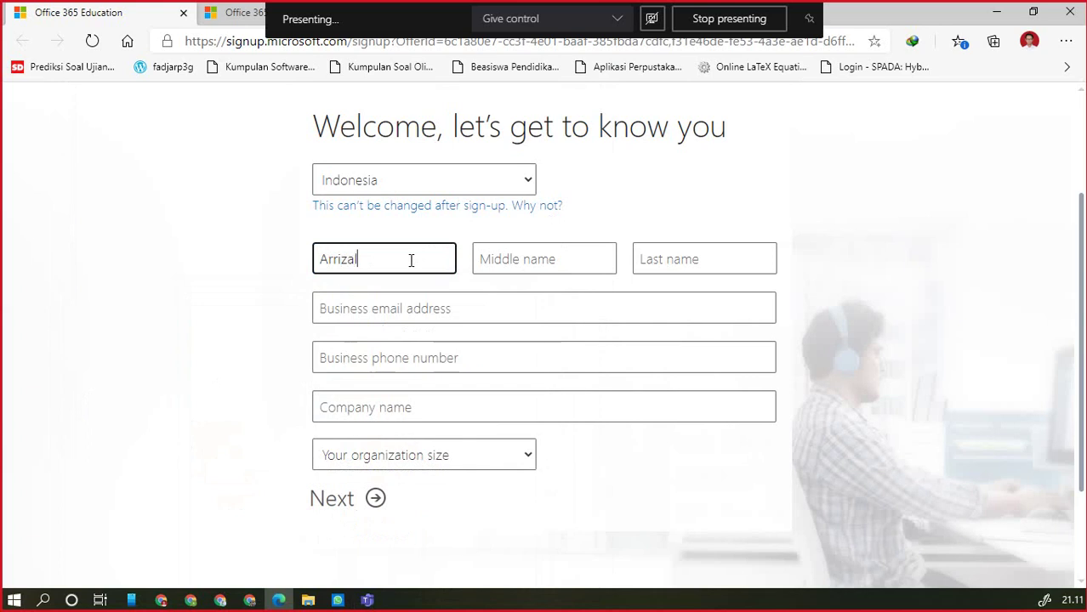
key("Tab")
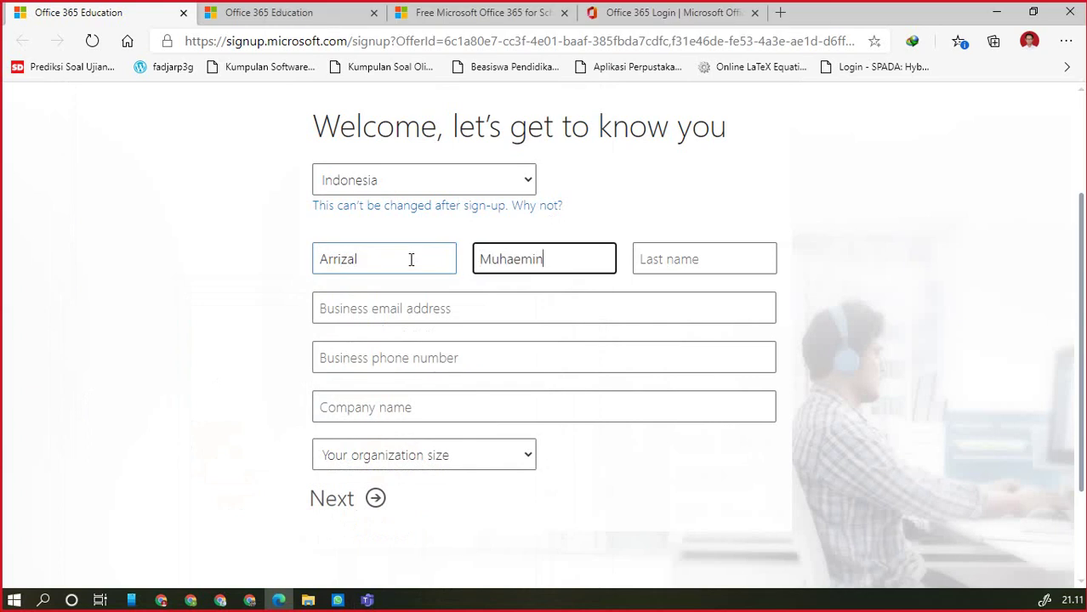
key("Tab")
key("Tab")
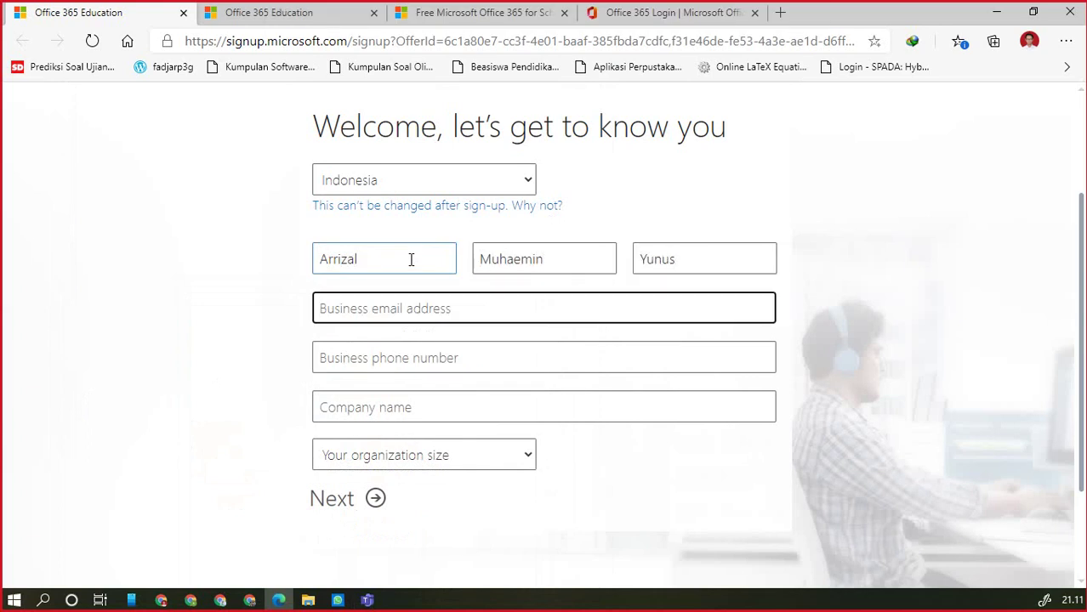
left_click(402, 307)
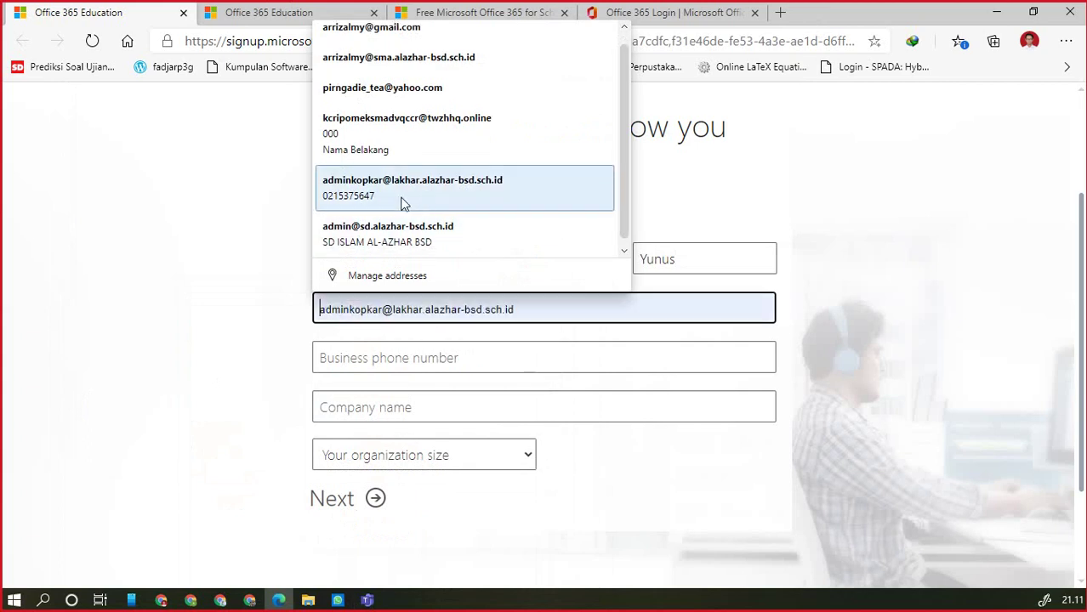
left_click(416, 68)
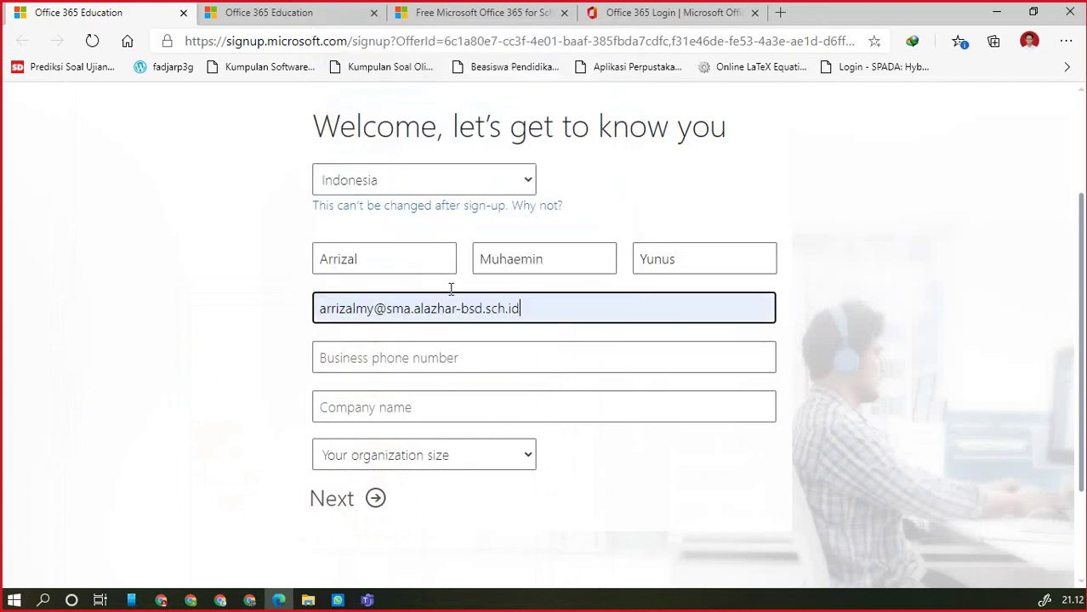
left_click(430, 360)
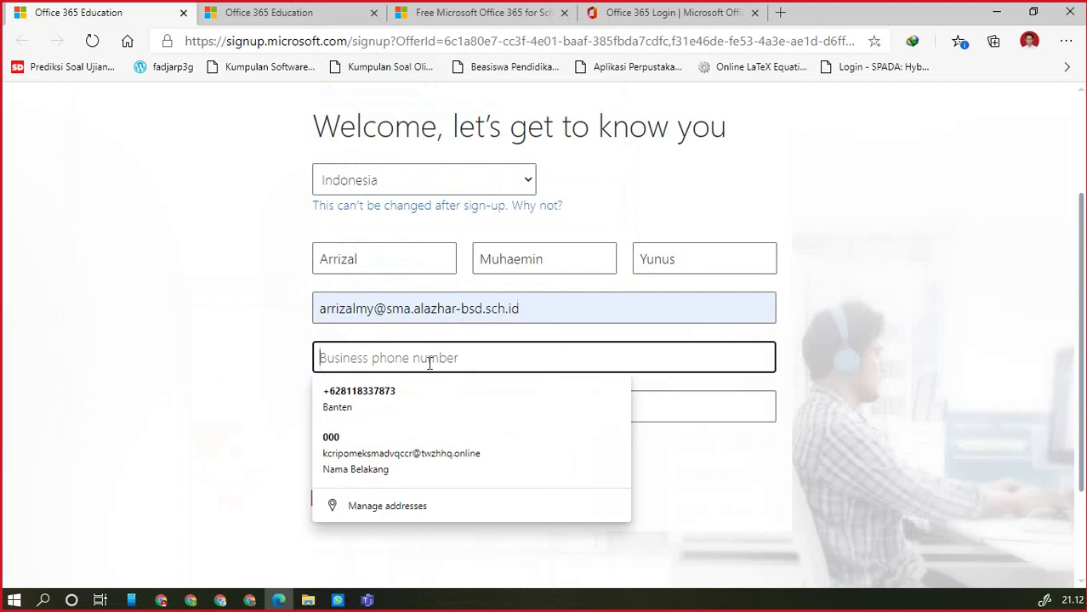
left_click(421, 395)
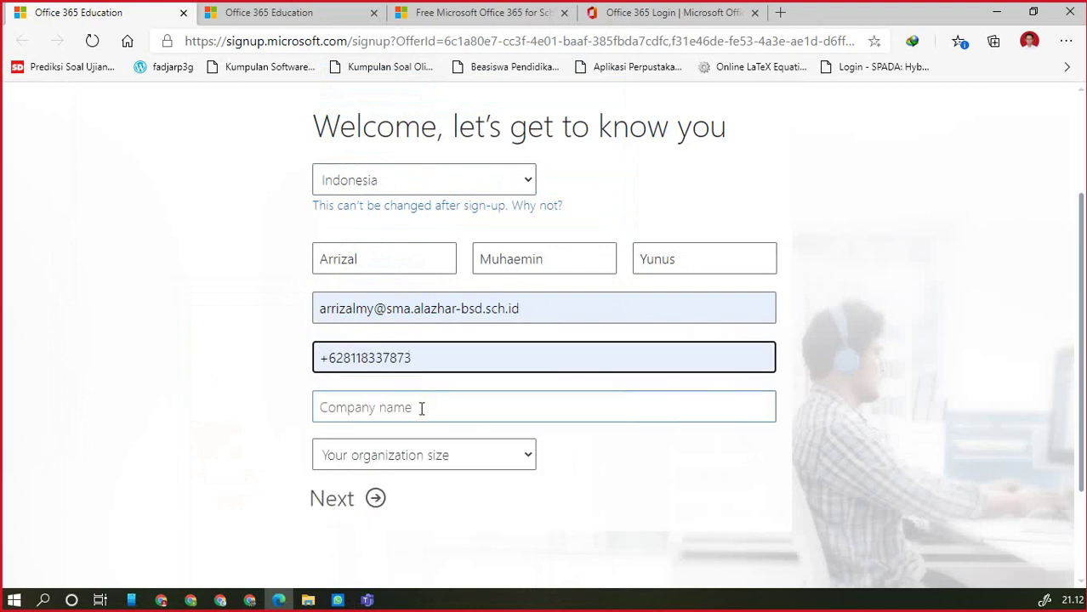
Enter company 'Sekolah Islam Al-Azhar BSD', set size to 1000+ people, and submit the details
left_click(421, 409)
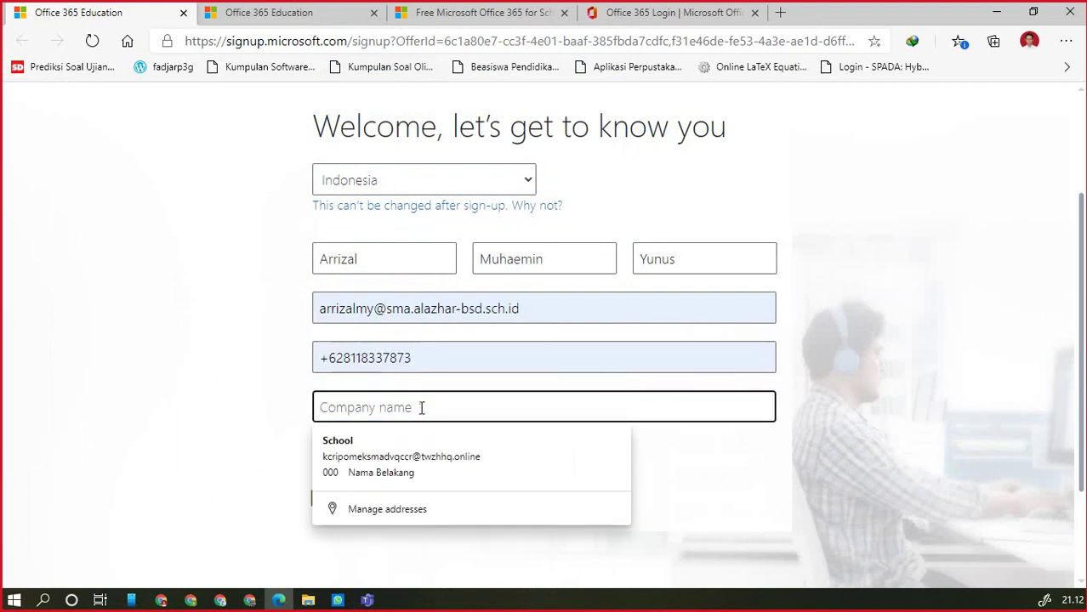
type("Sek")
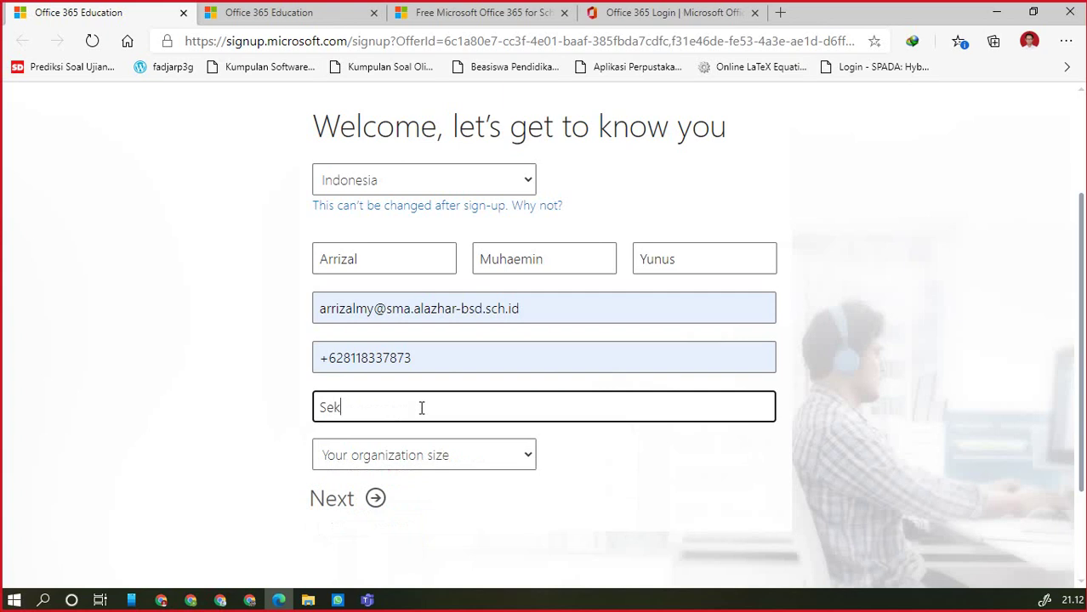
type("olah Islam A")
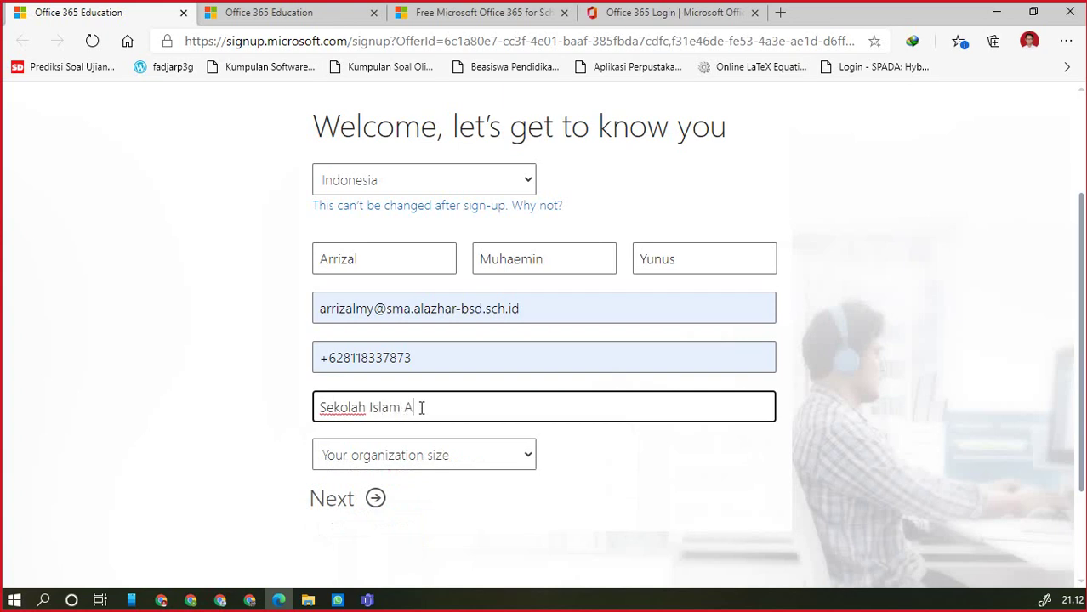
type("l-Azhar BSD")
left_click(403, 459)
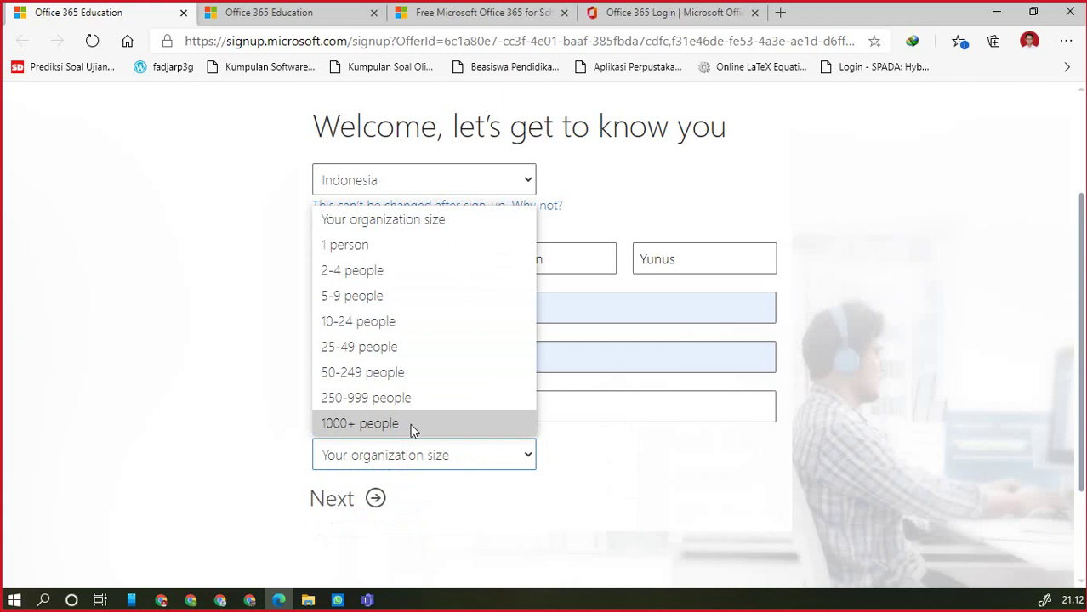
left_click(410, 424)
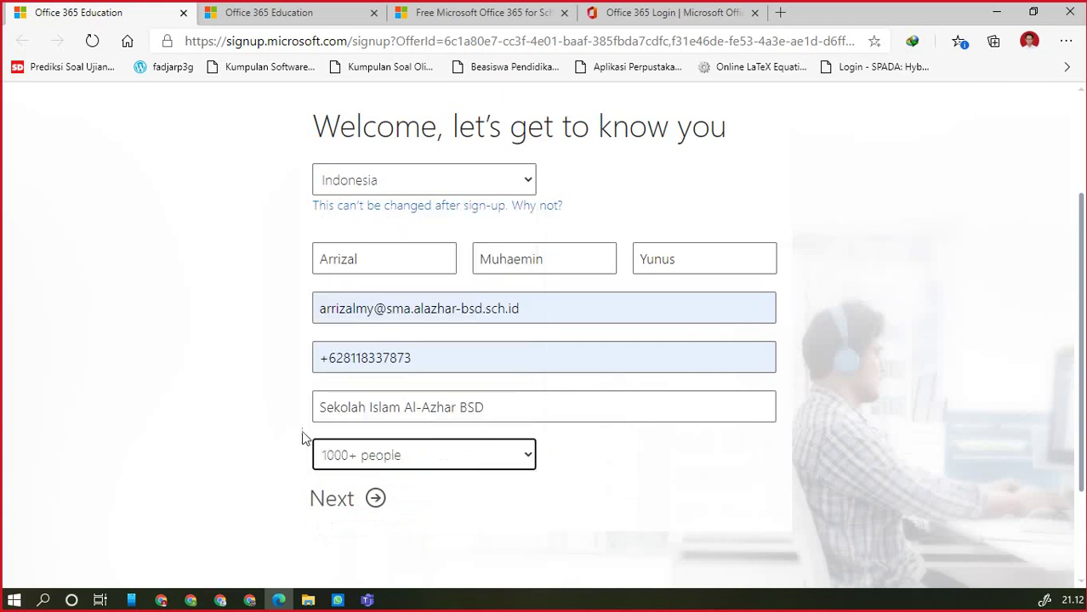
scroll(323, 451, "down", 3)
scroll(398, 393, "up", 2)
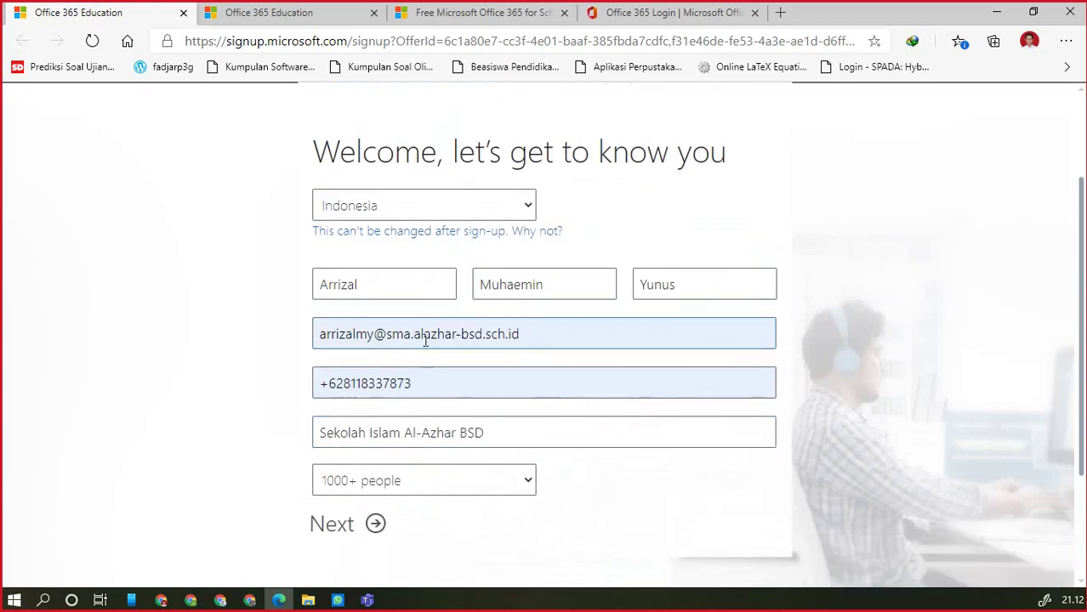
scroll(406, 437, "down", 1)
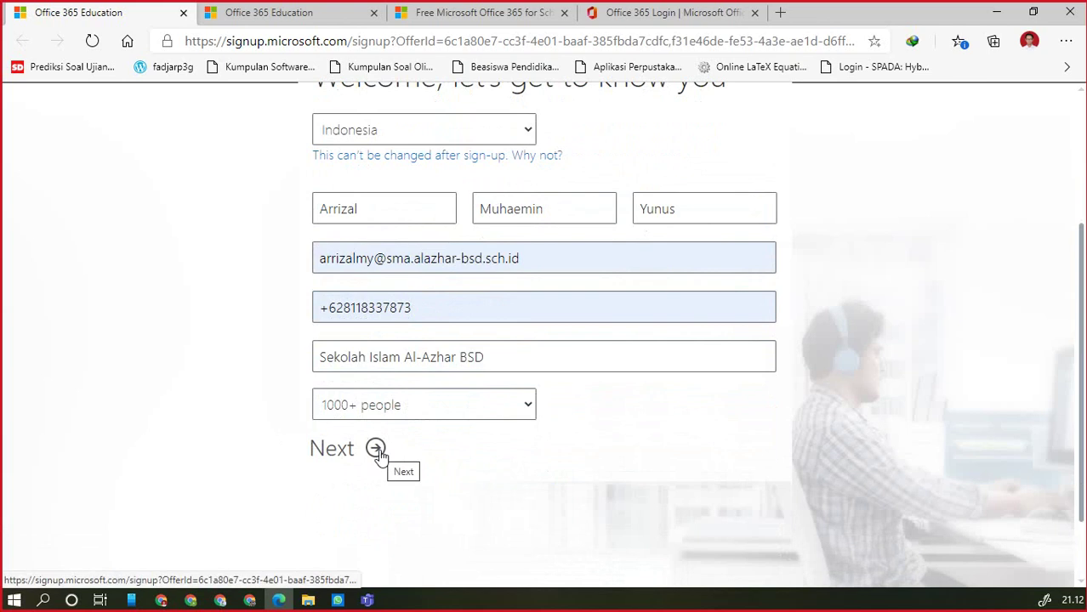
left_click(527, 264)
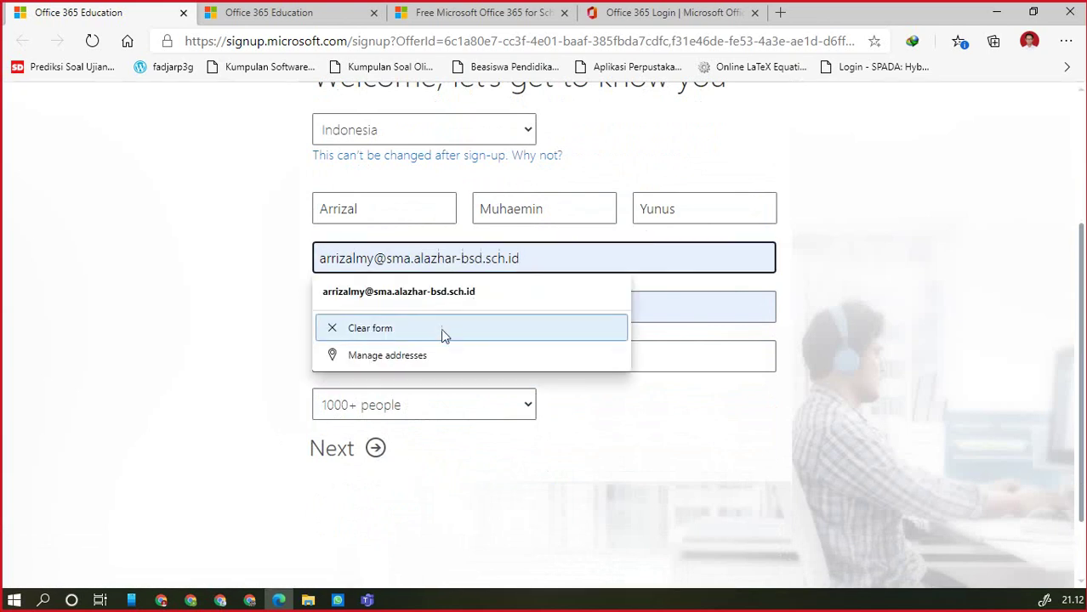
left_click(681, 447)
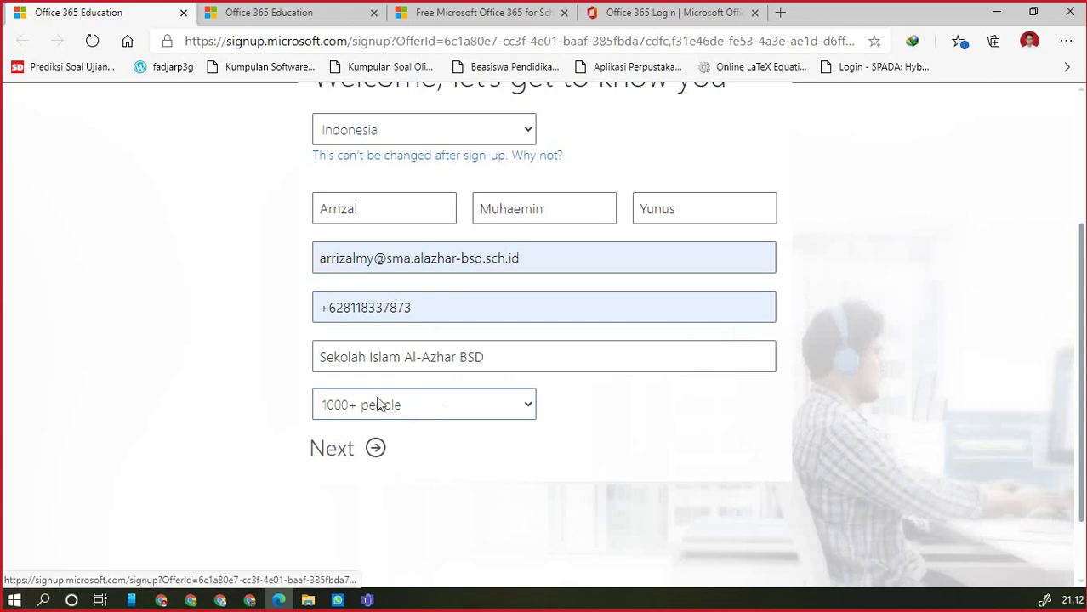
left_click(379, 453)
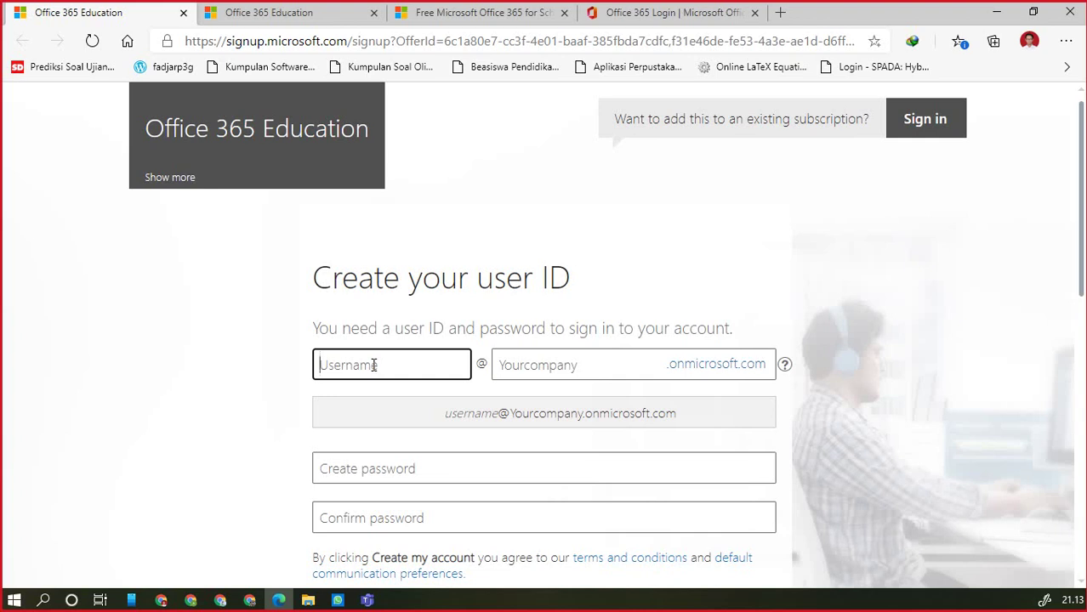
Enter a username with domain sekolahalazharbsd and check its availability
type("arrizal")
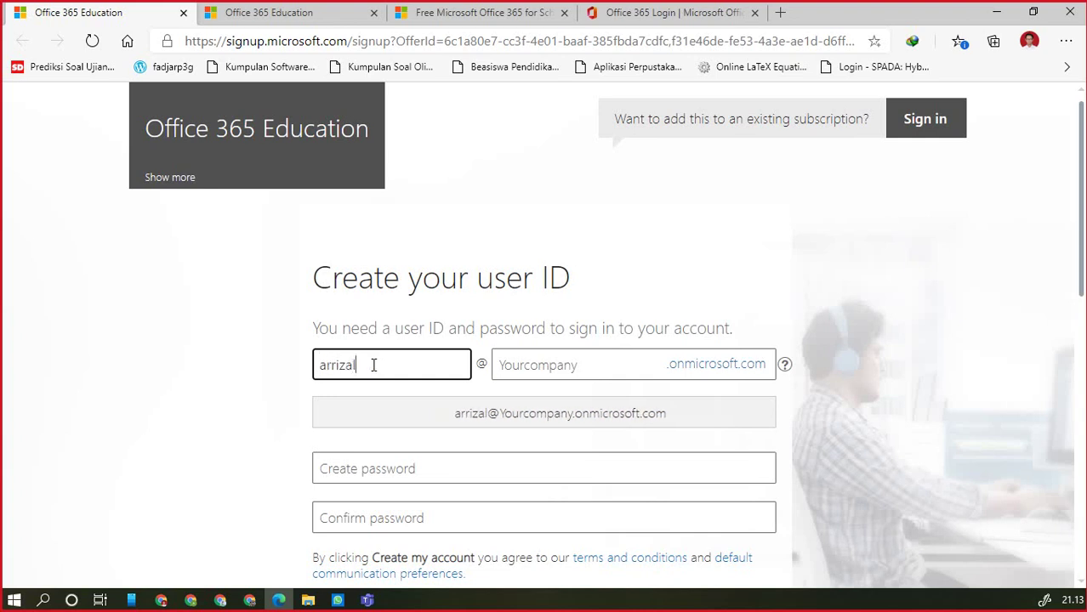
type("my1")
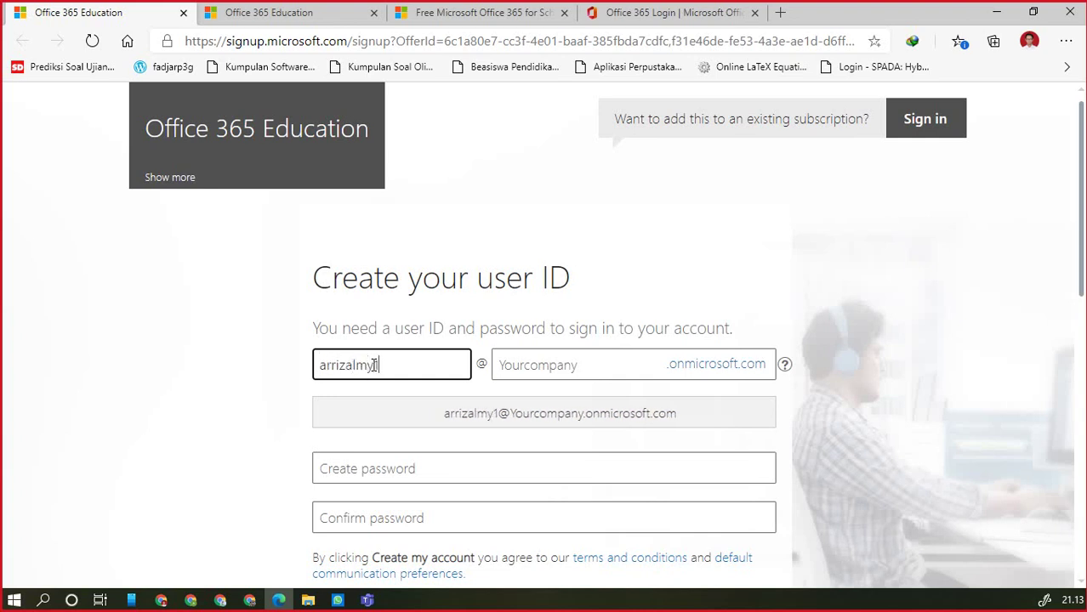
left_click(555, 364)
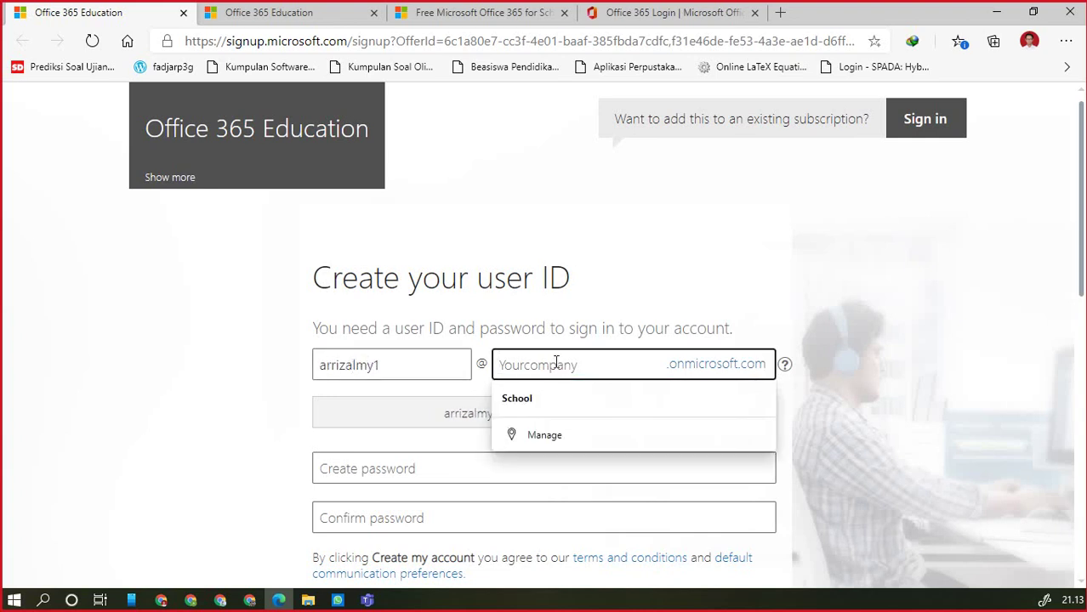
type("sekola")
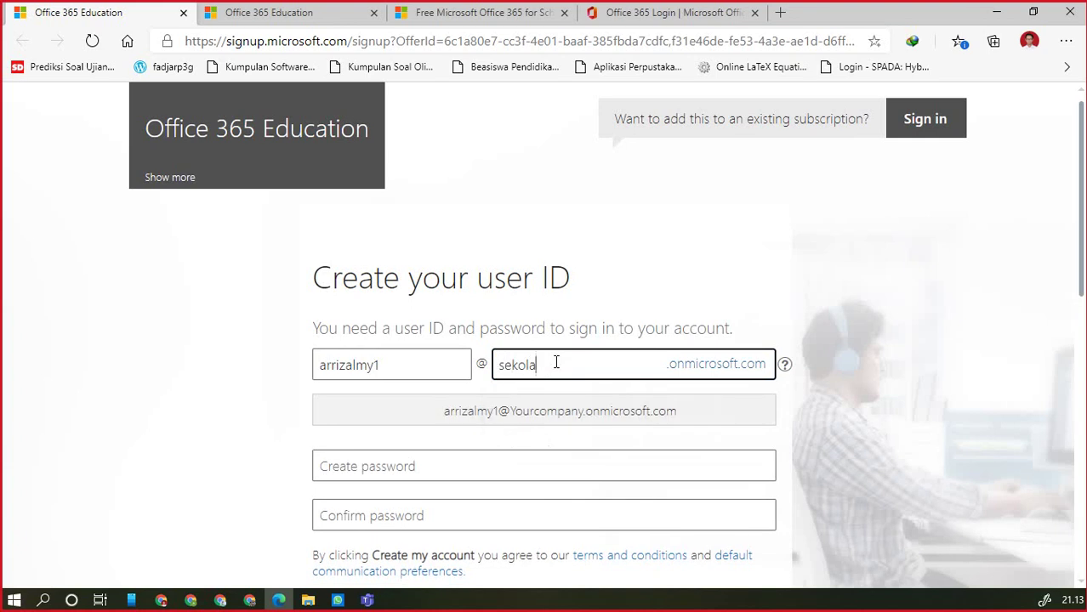
type("halazharbsd")
left_click(722, 412)
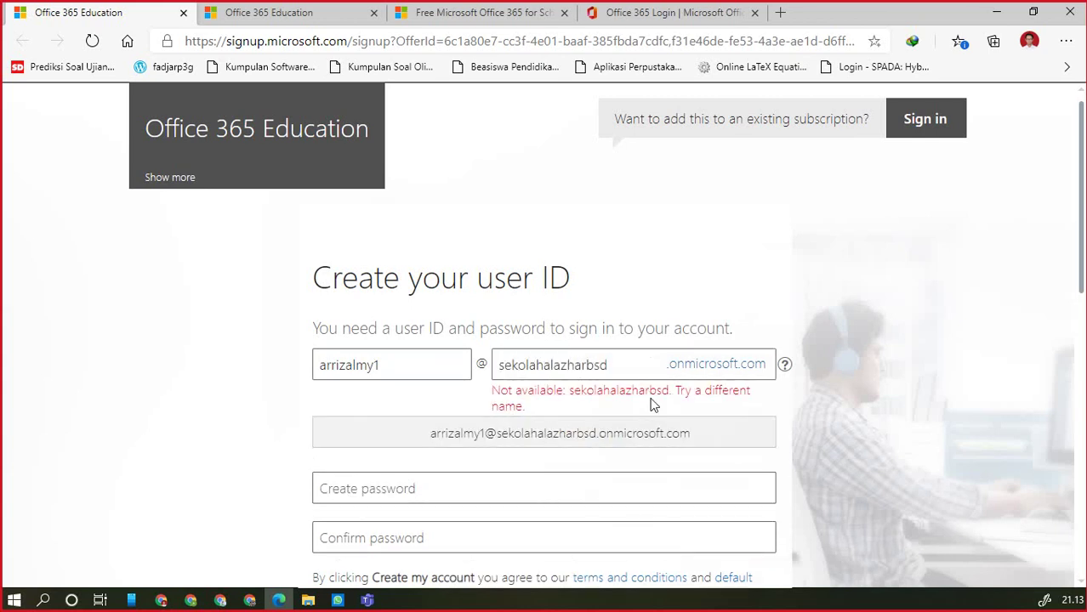
Change the domain to sekolahislamalazharbsd and shorten the username until it shows available
left_click(610, 368)
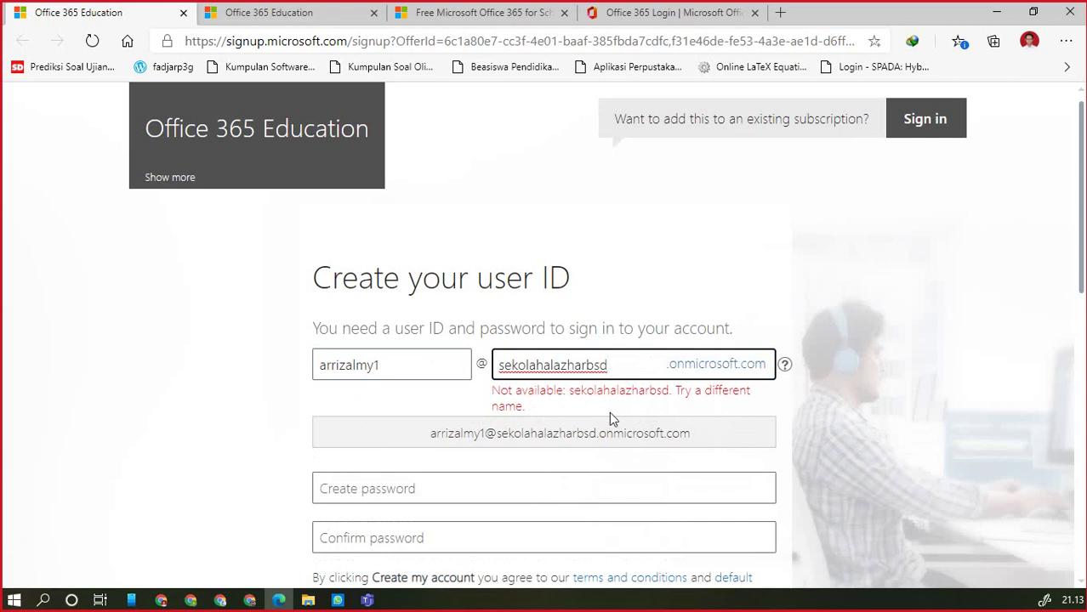
key("Home")
key("Right")
key("Right")
key("Right")
key("Right")
key("Right")
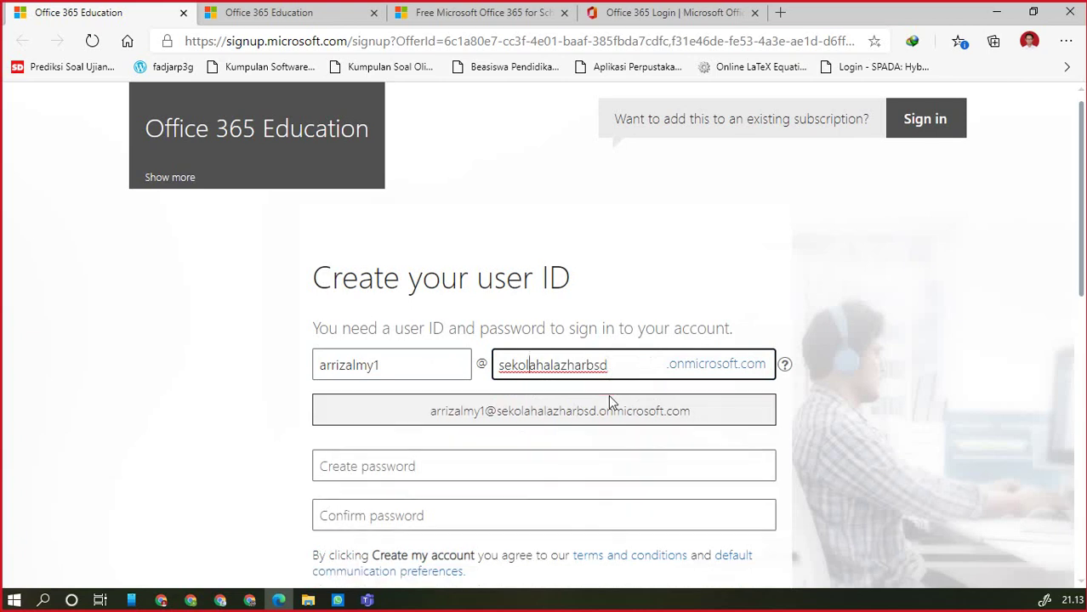
type("islam")
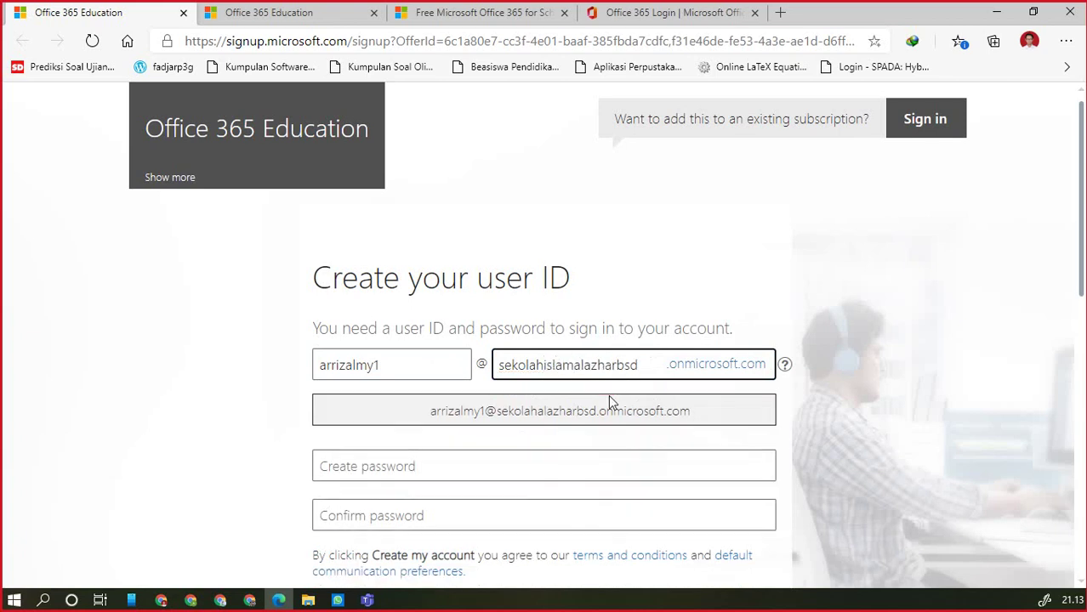
left_click(559, 398)
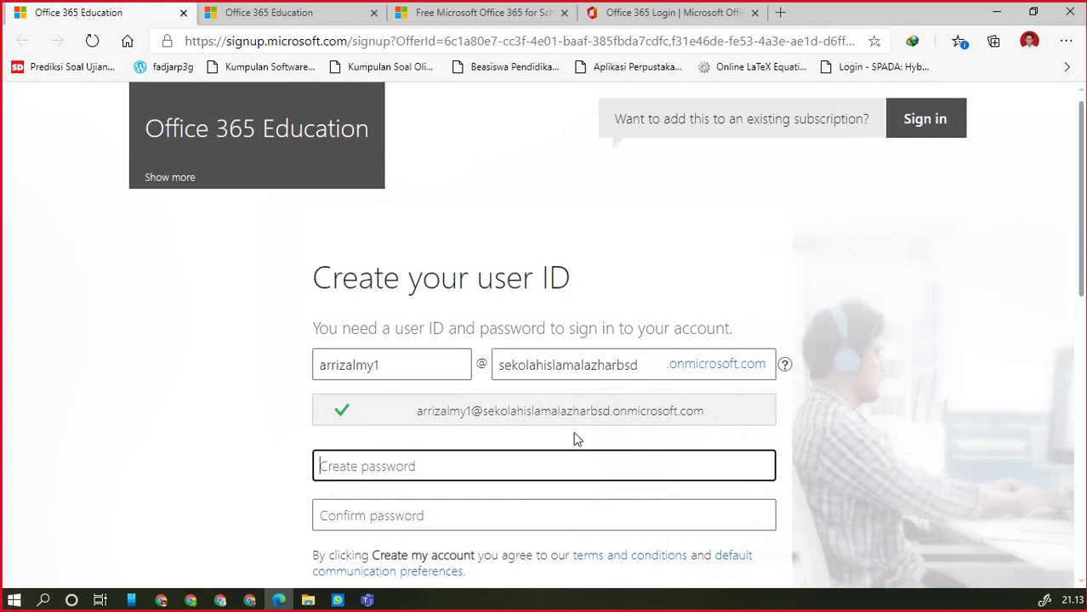
left_click(394, 362)
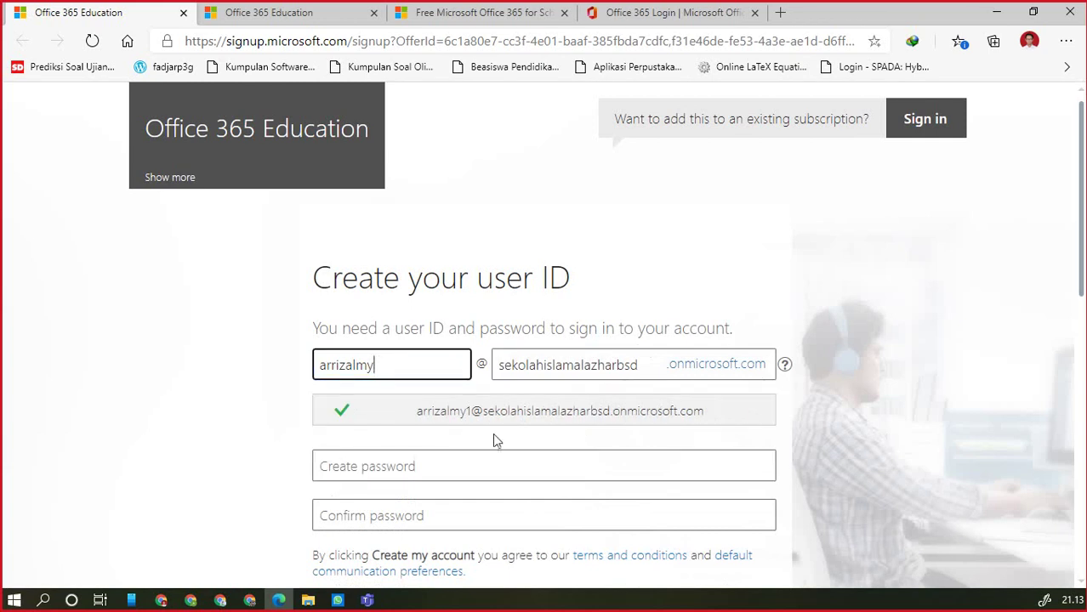
left_click(479, 372)
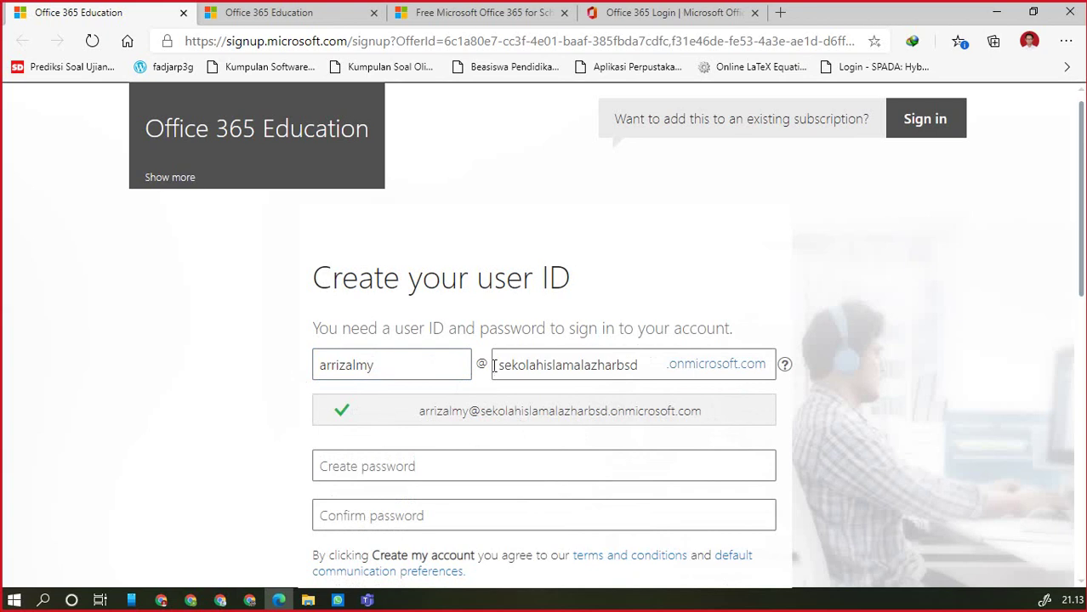
Enter the new account password in Create password and Confirm password
scroll(411, 424, "down", 1)
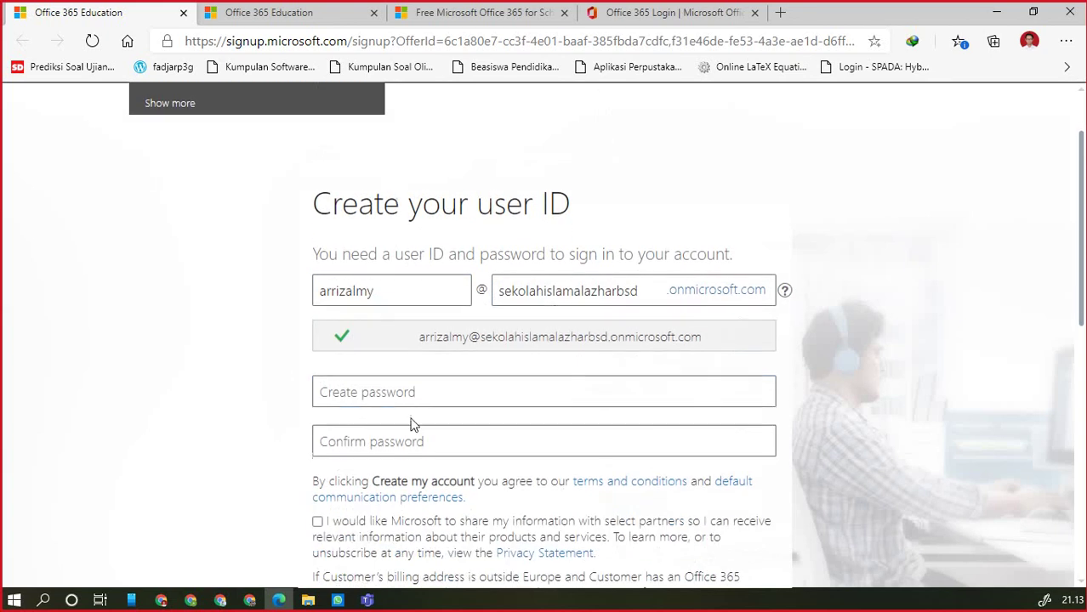
left_click(366, 396)
type("a")
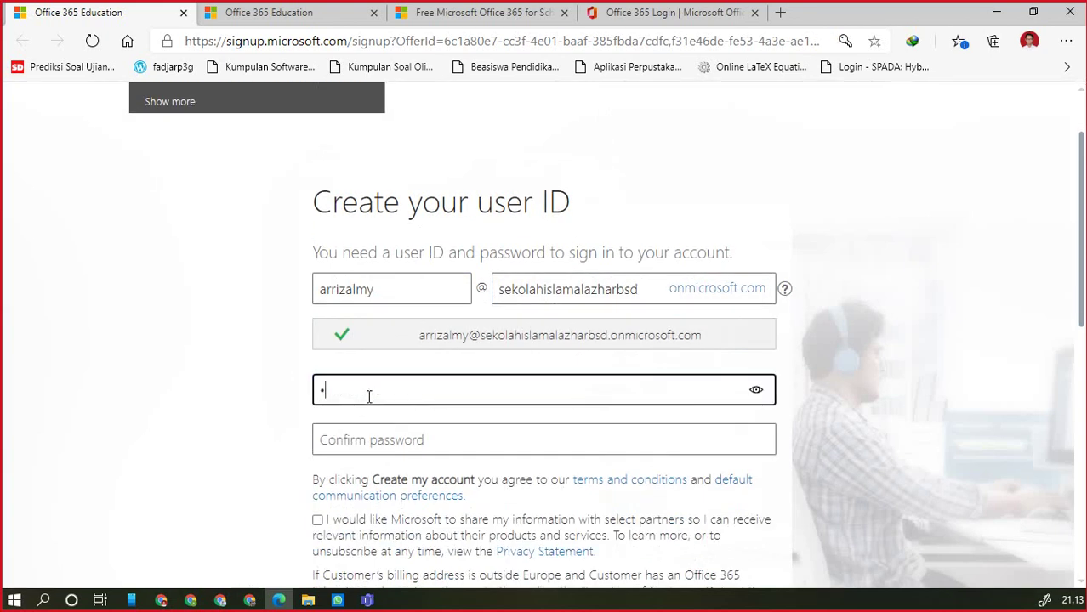
type("••••••••")
key("Tab")
type("•••••••••")
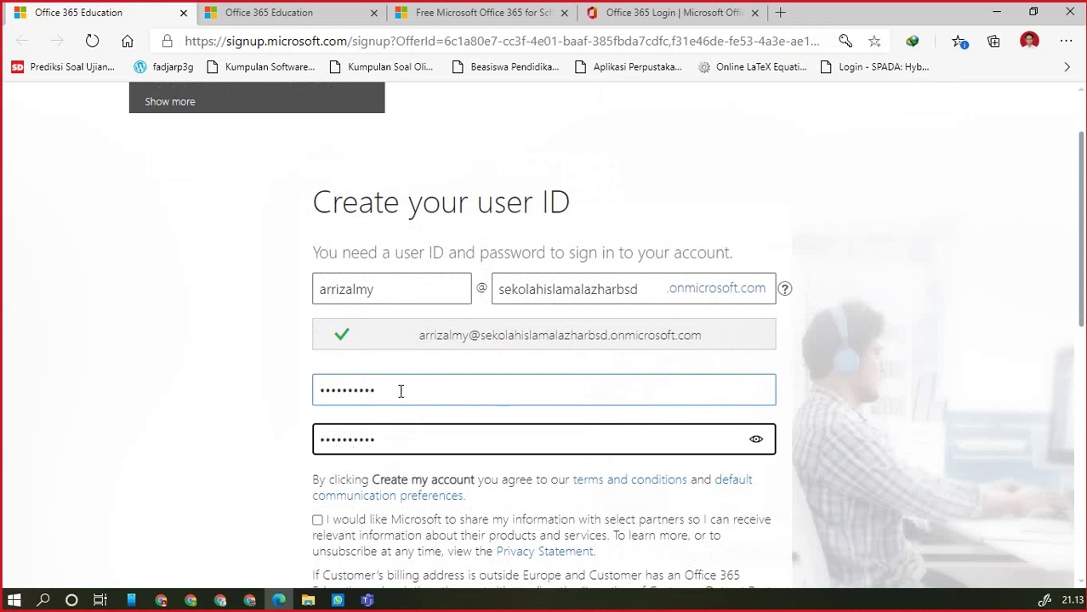
left_click(399, 390)
left_click(202, 406)
Tick the checkbox agreeing to share information with Microsoft partners
scroll(231, 388, "down", 3)
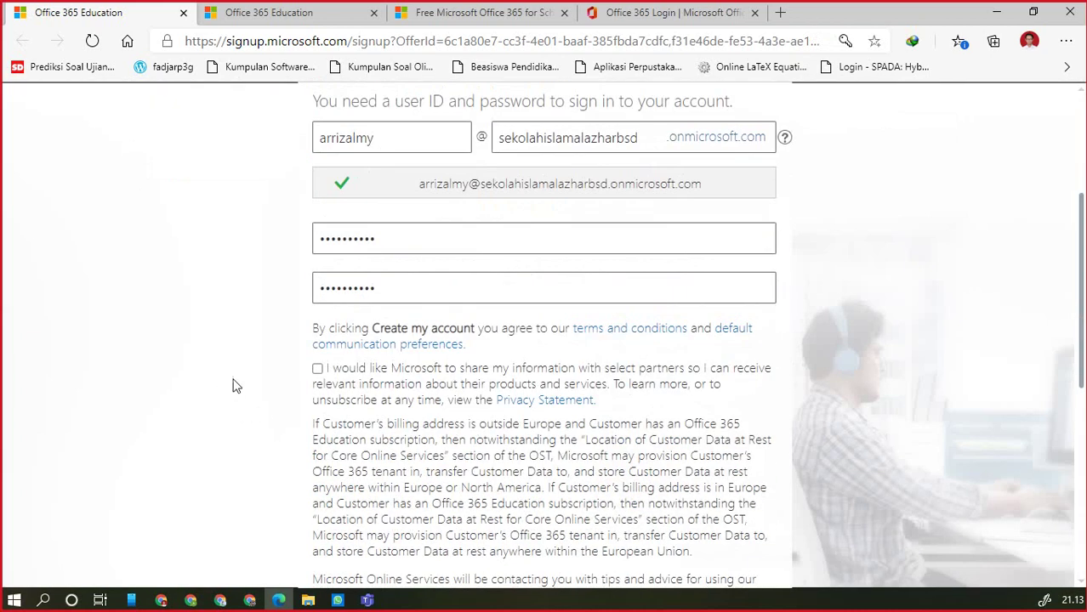
left_click(318, 367)
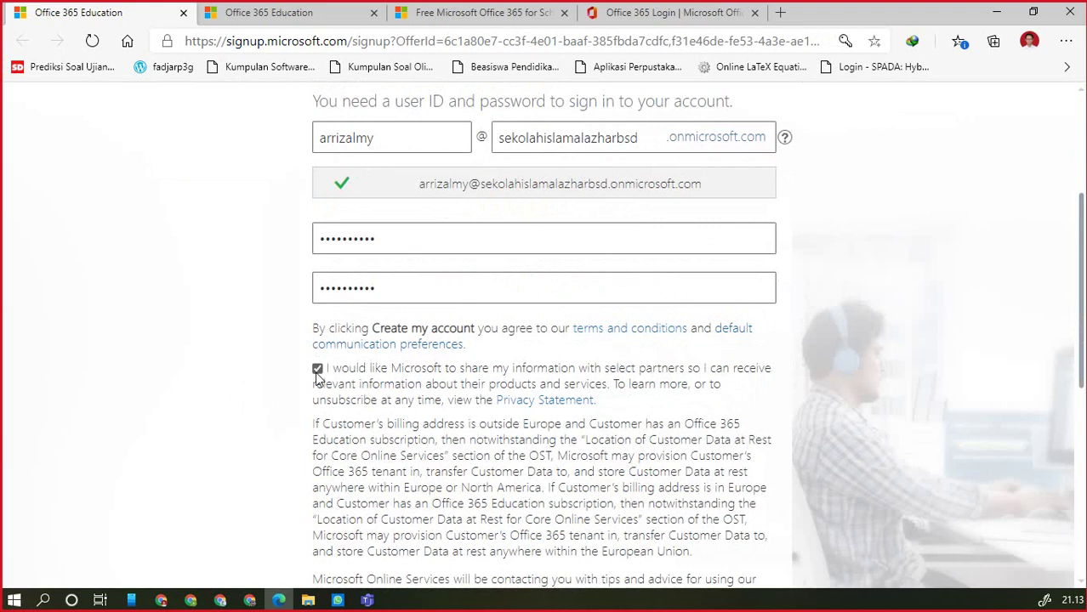
scroll(349, 425, "down", 3)
scroll(356, 473, "down", 5)
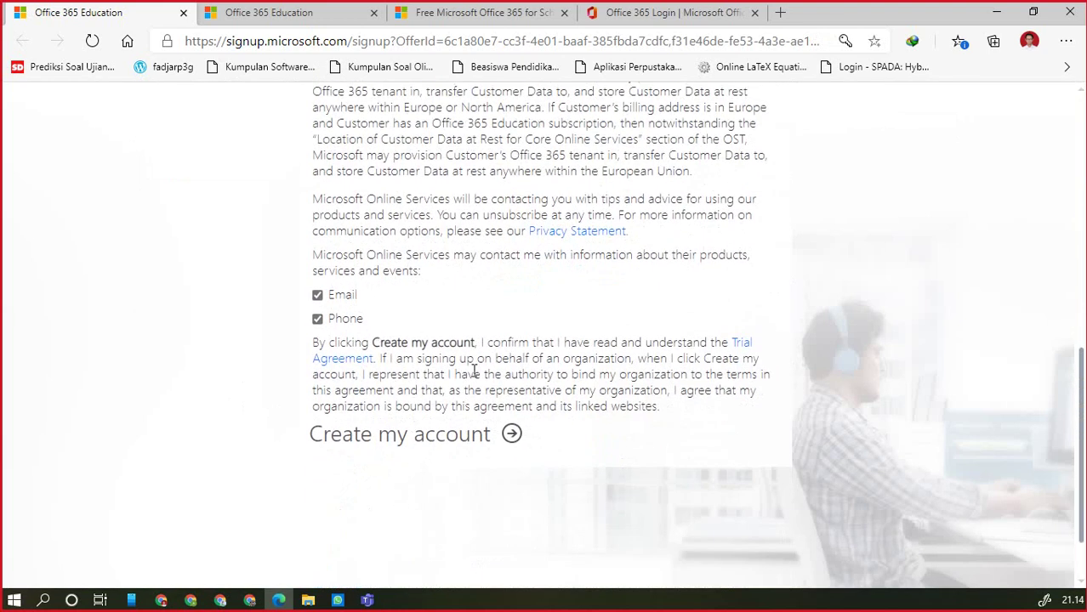
scroll(503, 374, "up", 5)
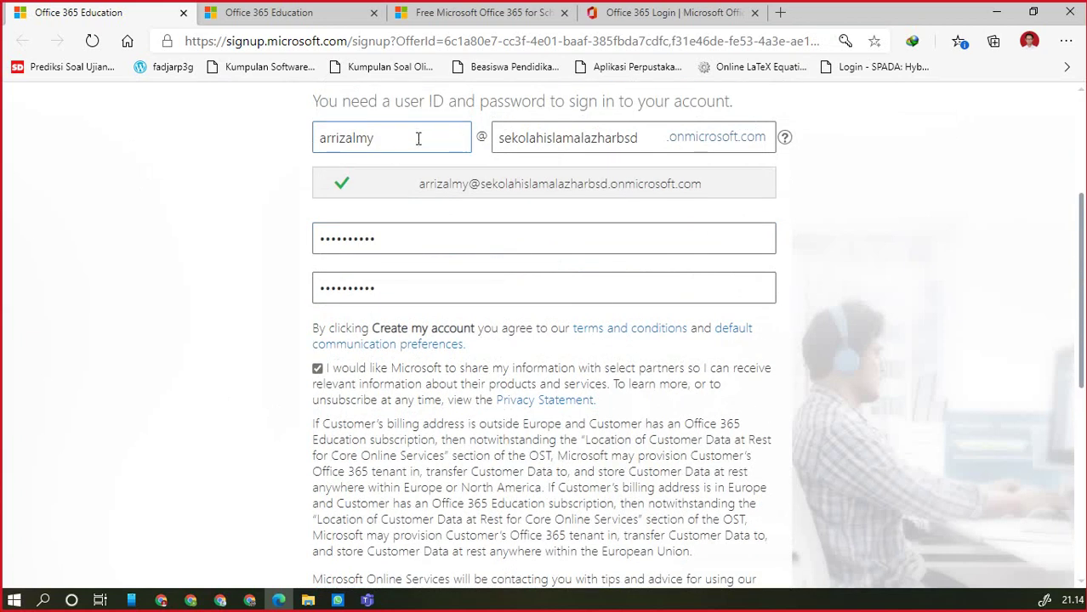
scroll(501, 208, "up", 1)
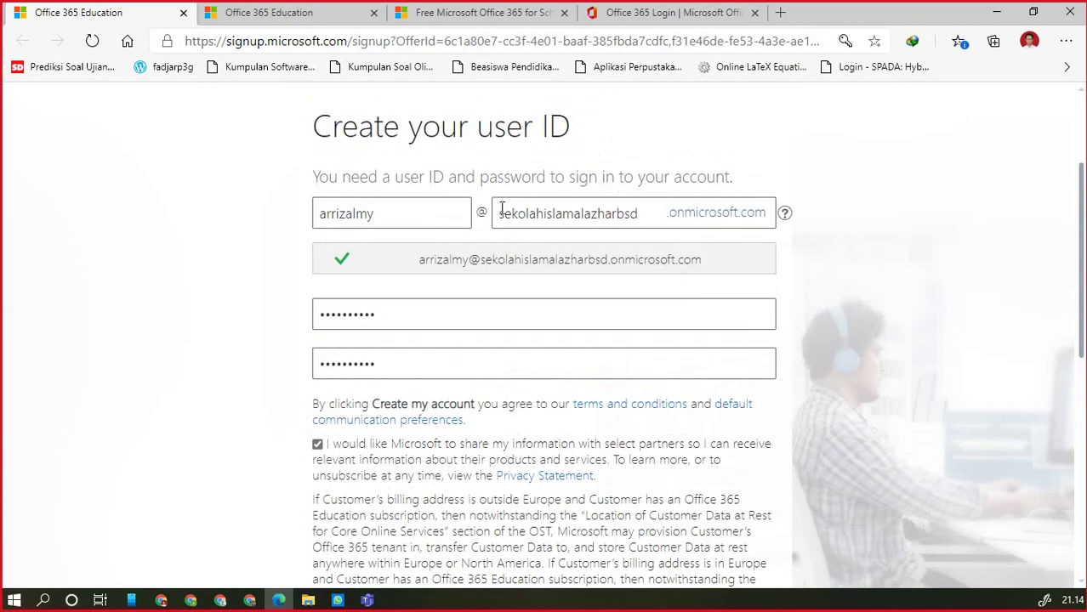
Review the sekolahislamalazharbsd domain field, leaving it unchanged, and scroll to Create my account
left_click(641, 213)
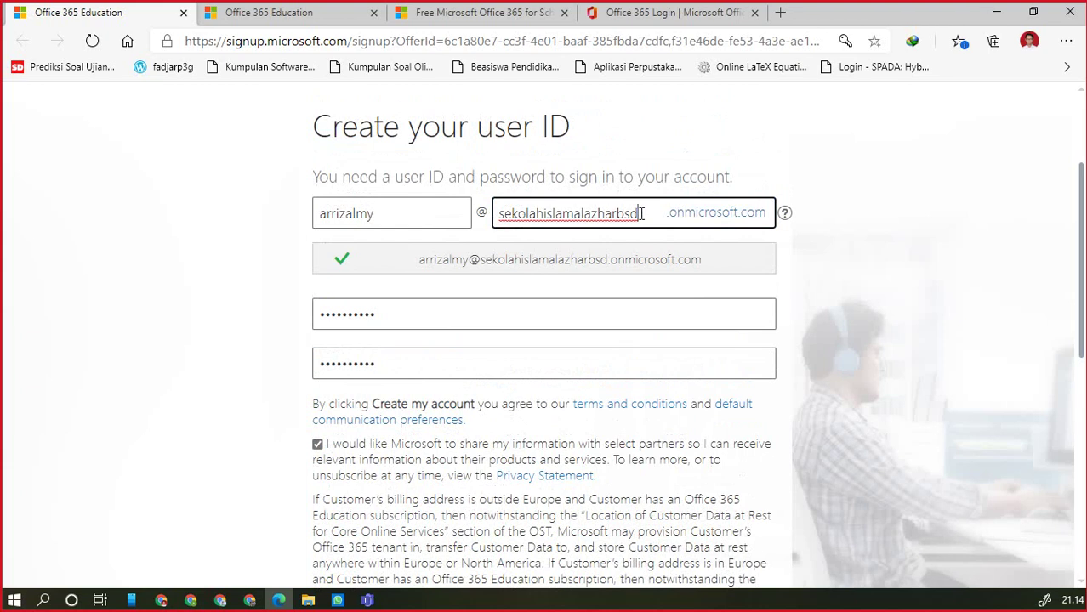
left_click_drag(641, 213, 501, 213)
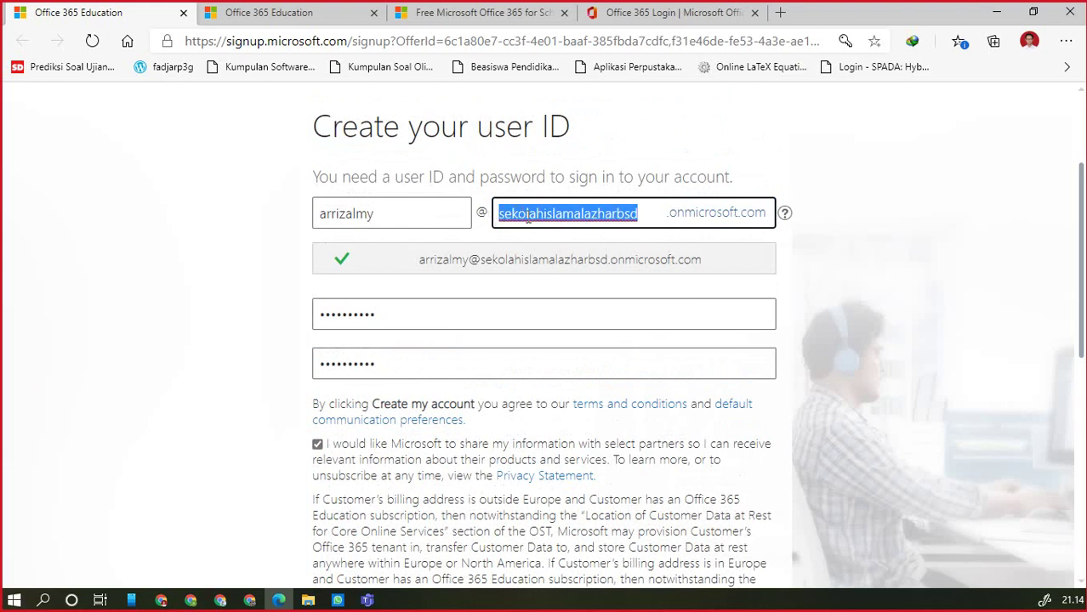
left_click(527, 218)
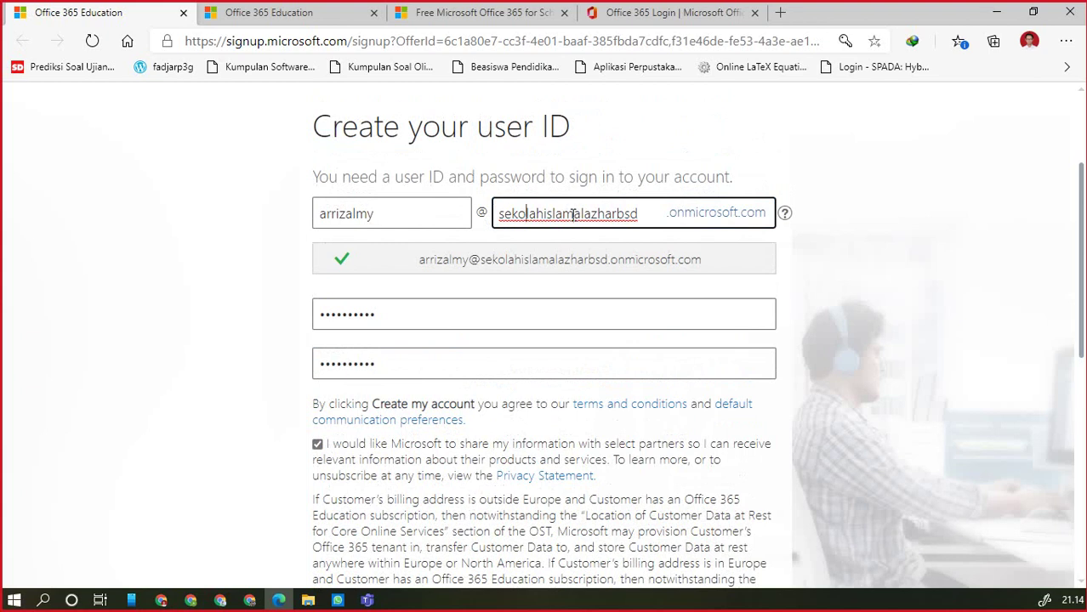
left_click_drag(574, 215, 468, 219)
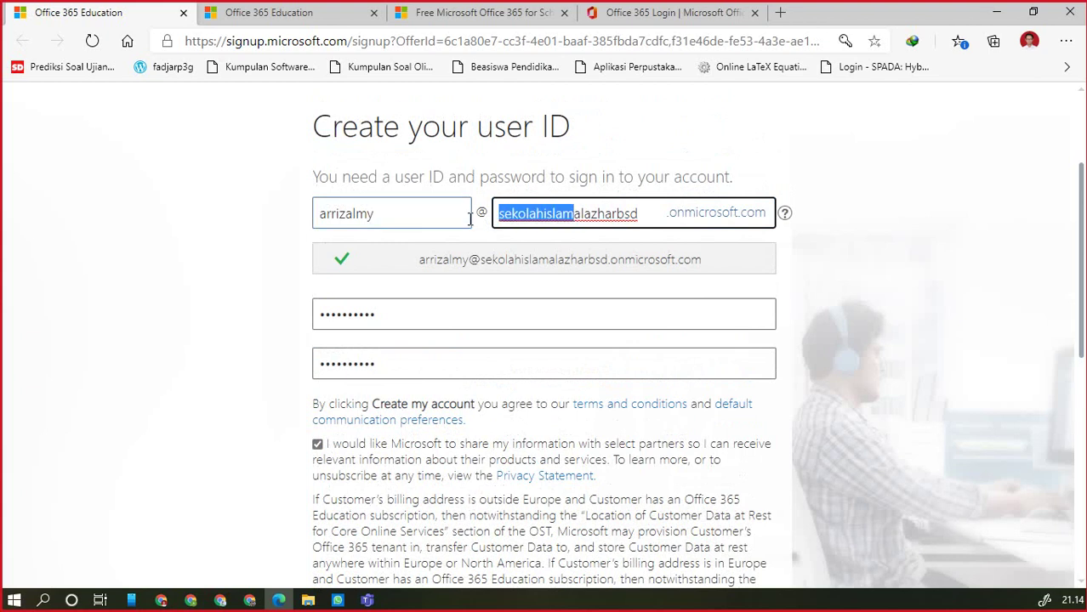
left_click(614, 216)
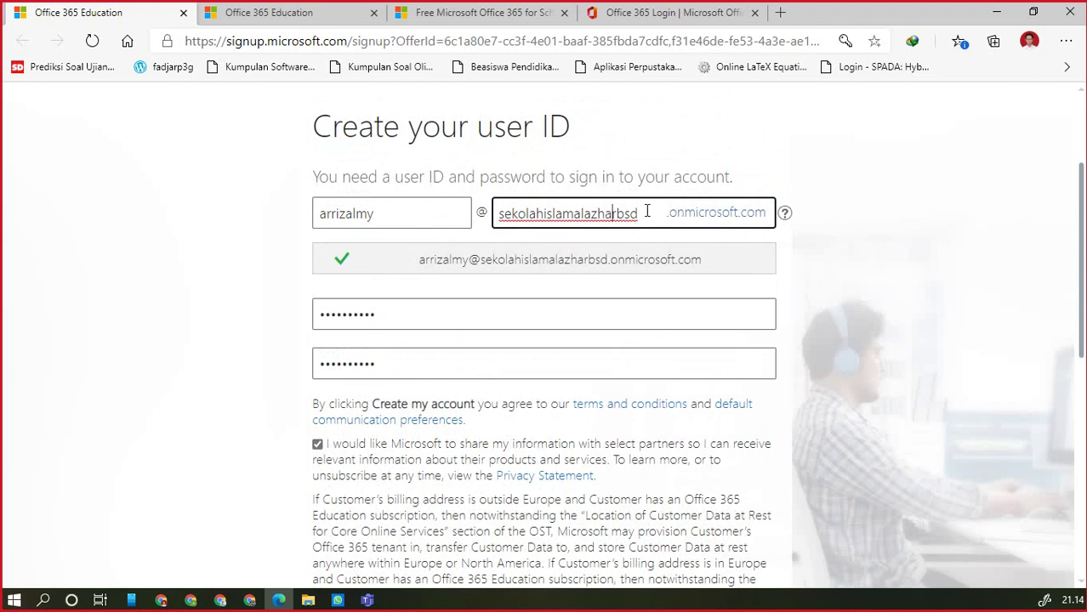
left_click(721, 260)
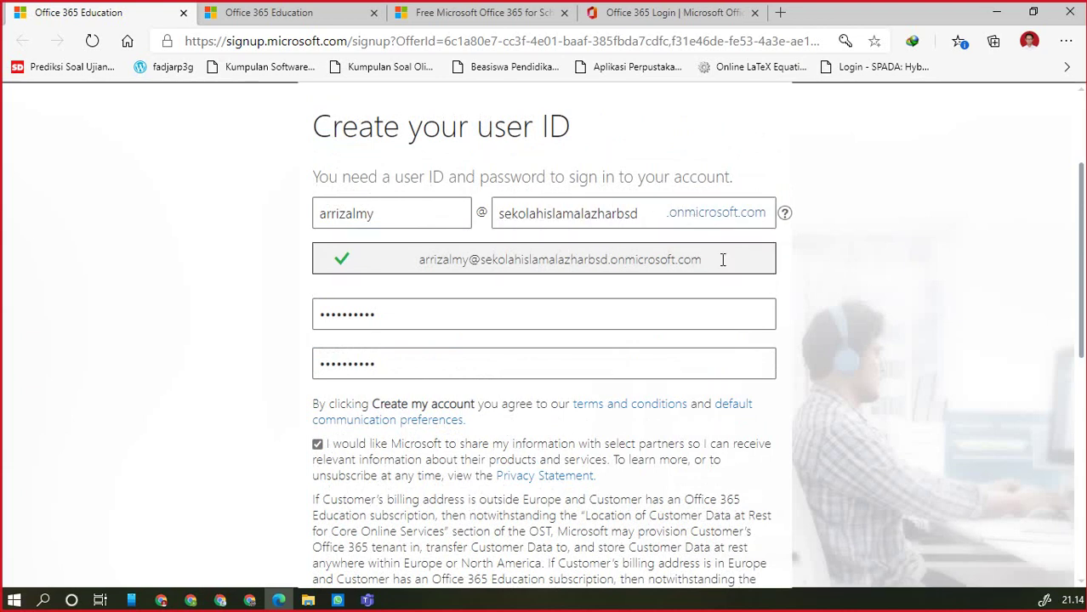
scroll(598, 275, "down", 2)
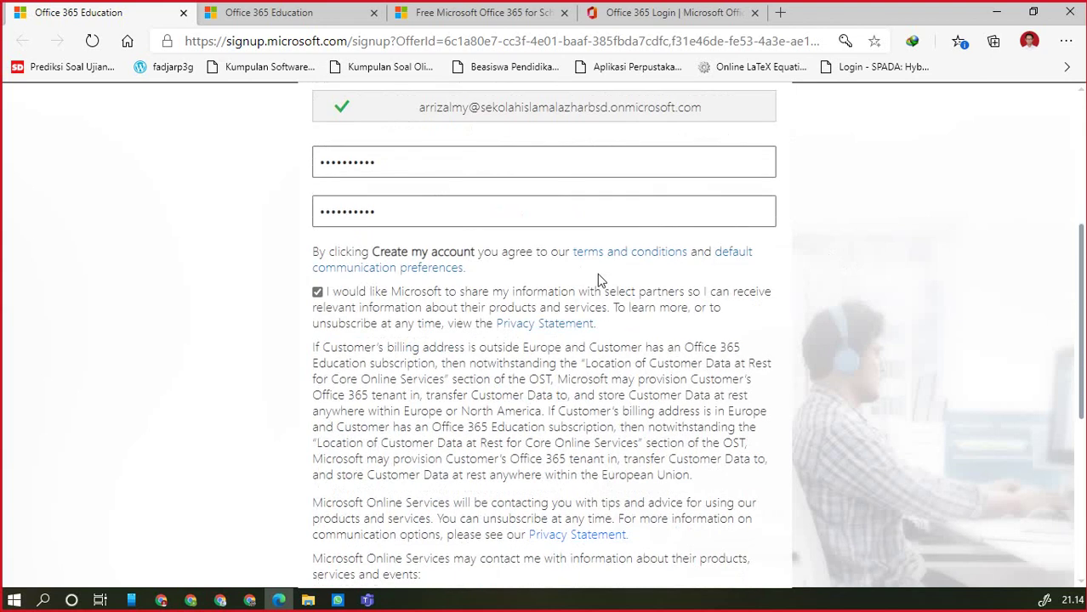
scroll(598, 275, "down", 5)
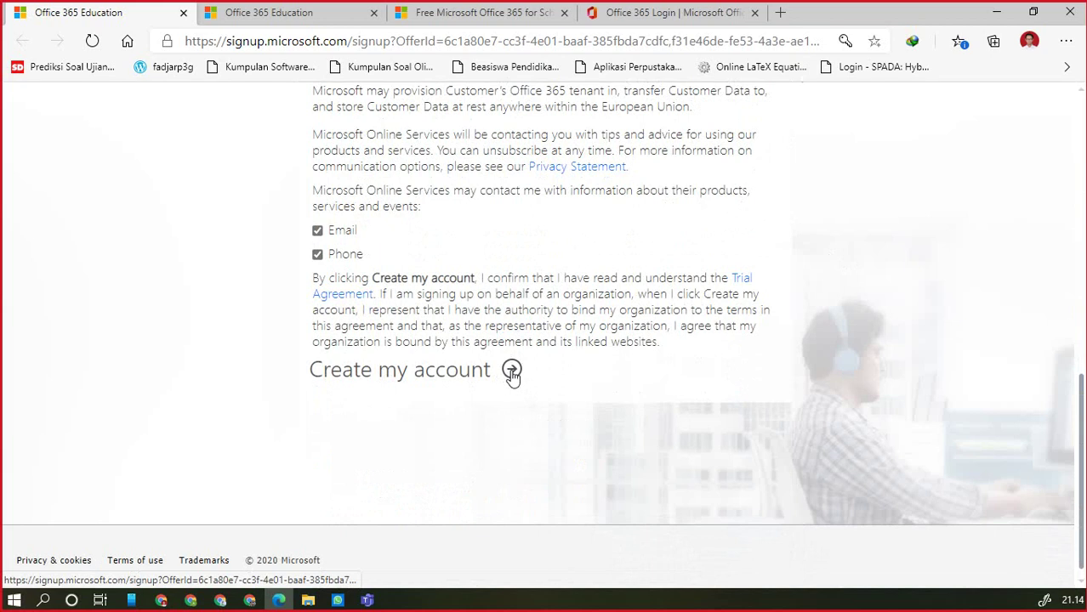
Create the account and choose the (+62) Indonesia country code for verification
left_click(511, 373)
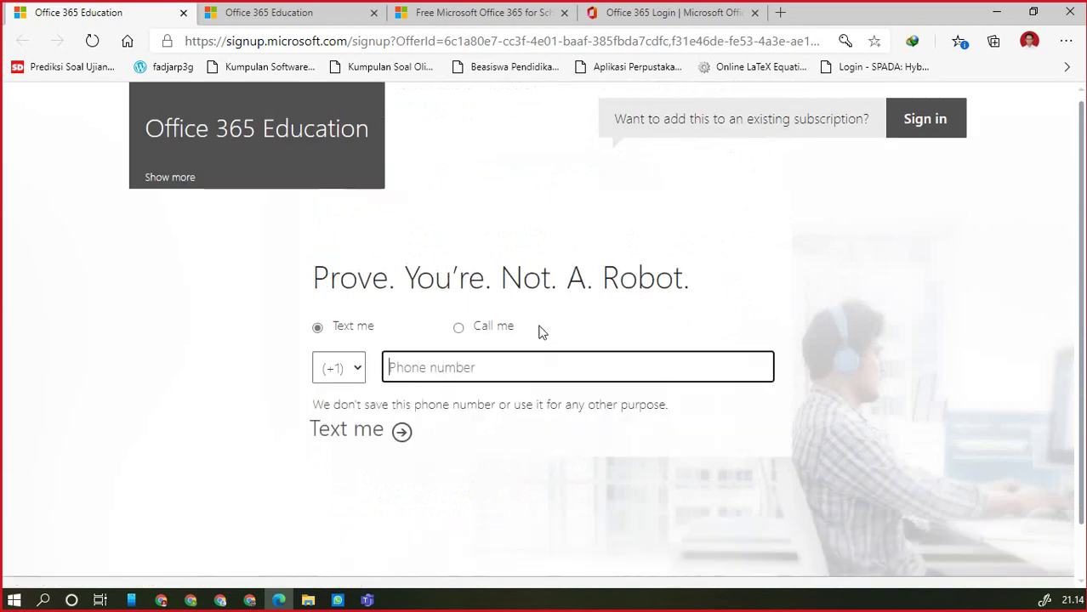
left_click(346, 371)
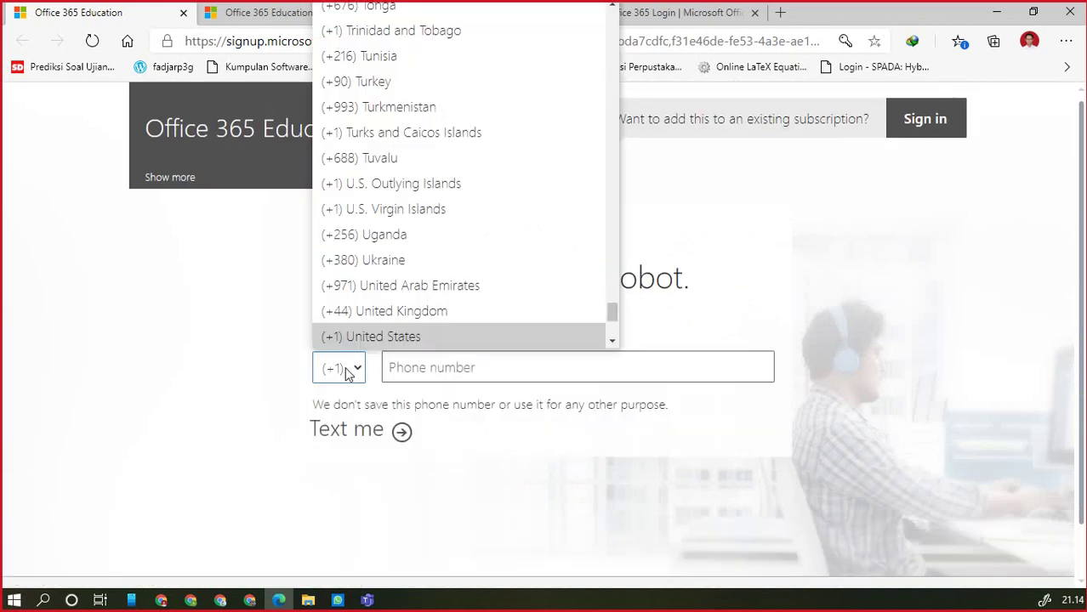
scroll(425, 297, "up", 3)
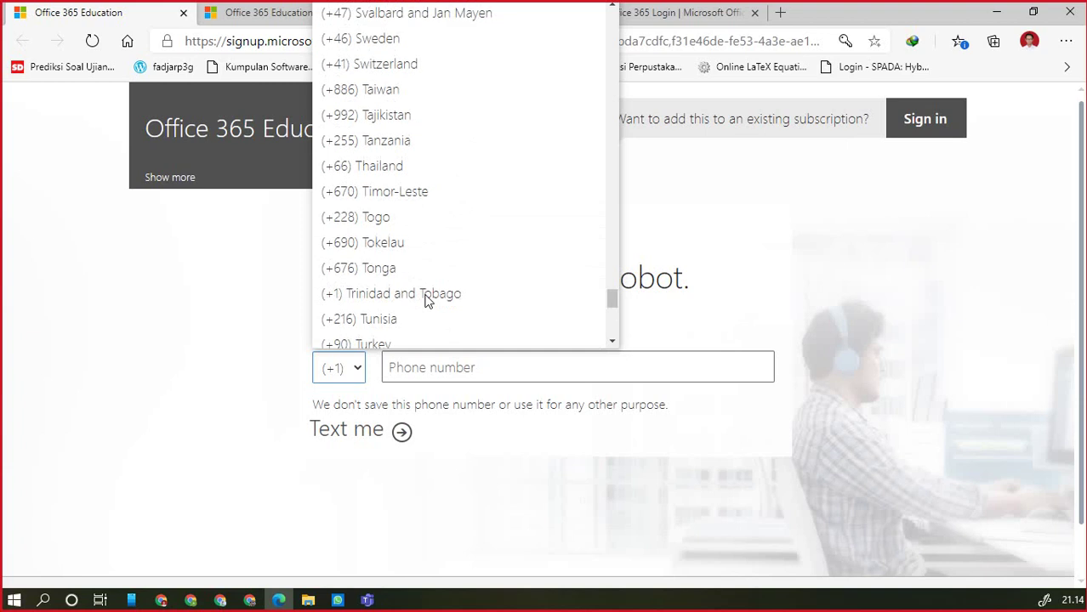
scroll(427, 300, "up", 15)
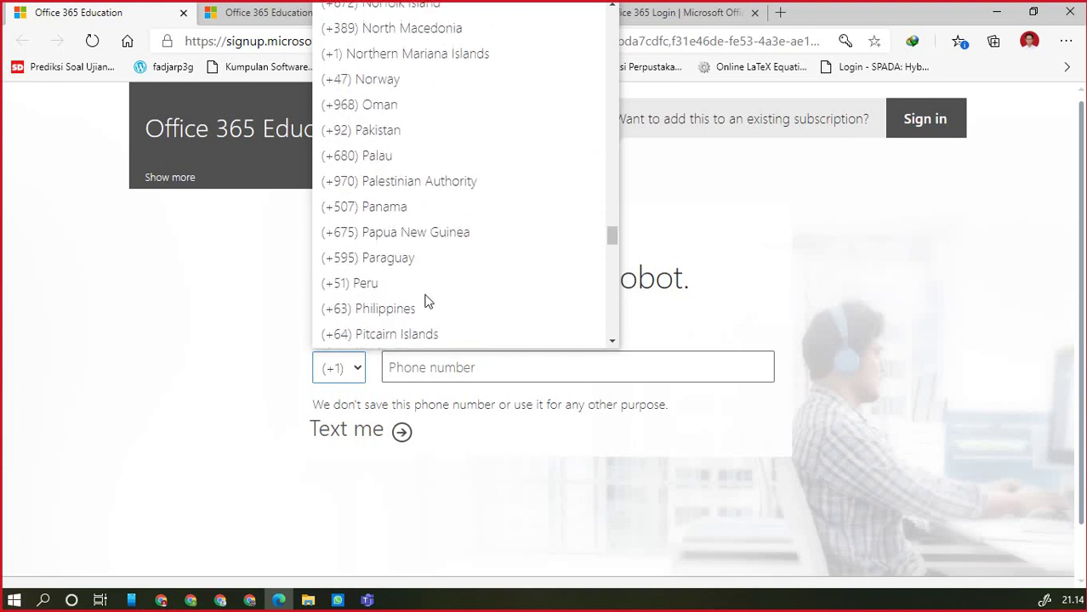
scroll(427, 299, "up", 15)
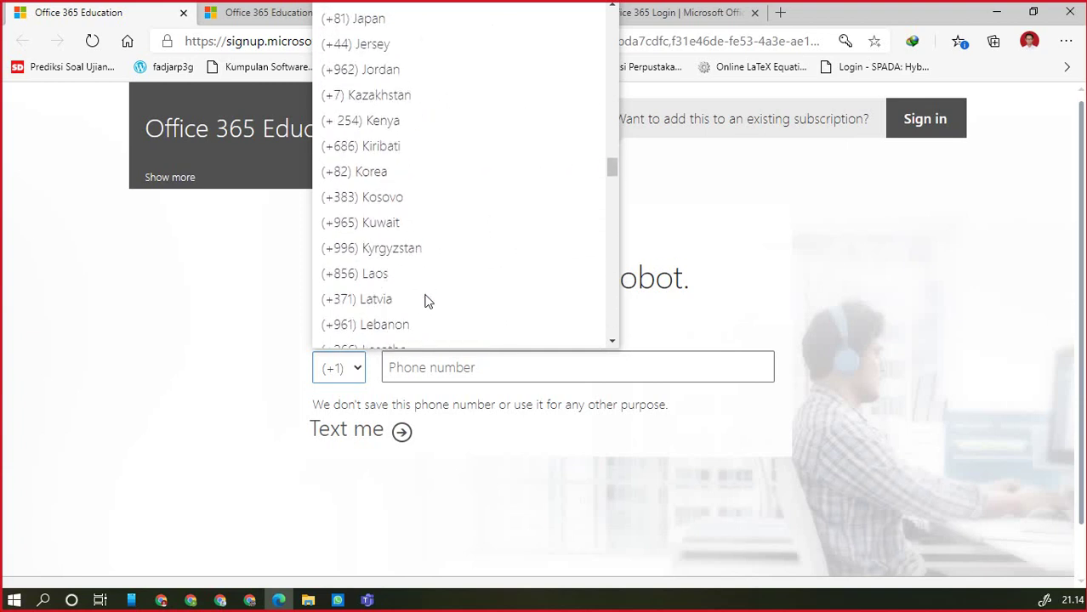
scroll(427, 301, "up", 6)
left_click(425, 289)
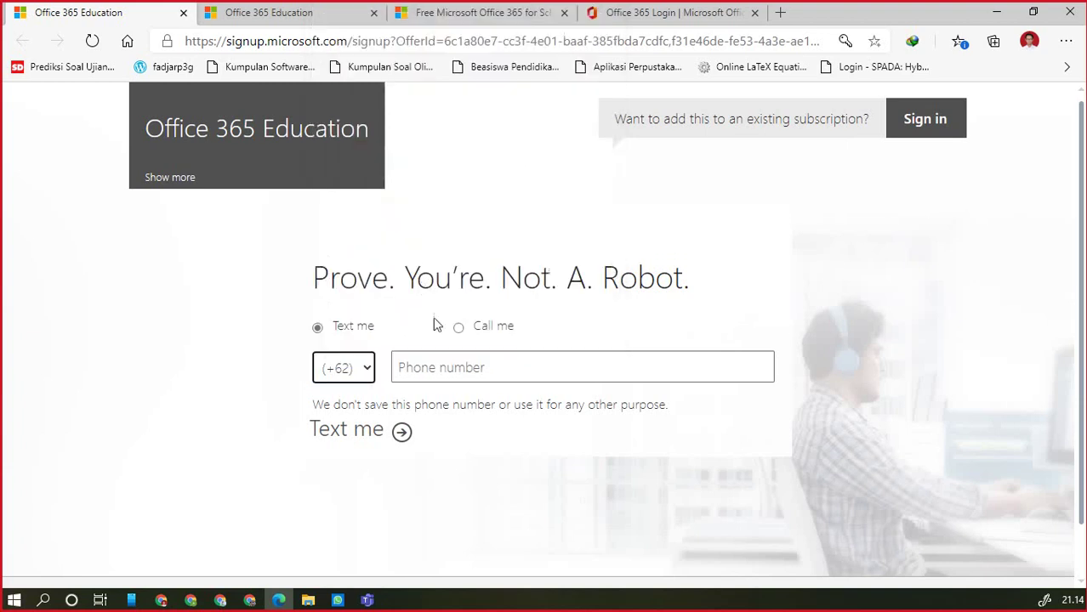
Enter the phone number without the duplicated country code and request a text code
left_click(468, 365)
left_click(467, 398)
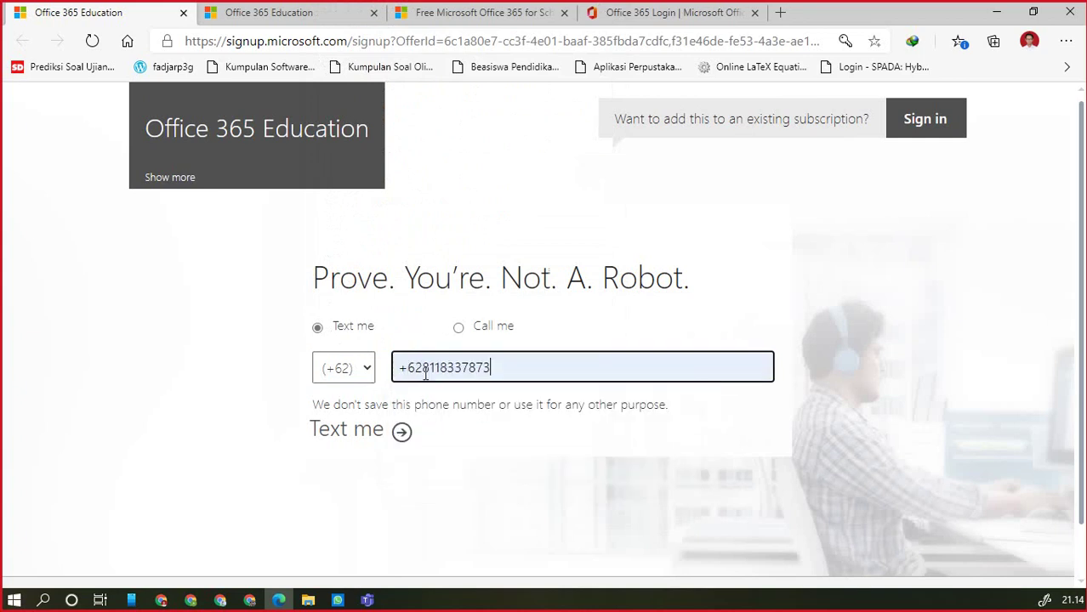
left_click_drag(425, 372, 332, 368)
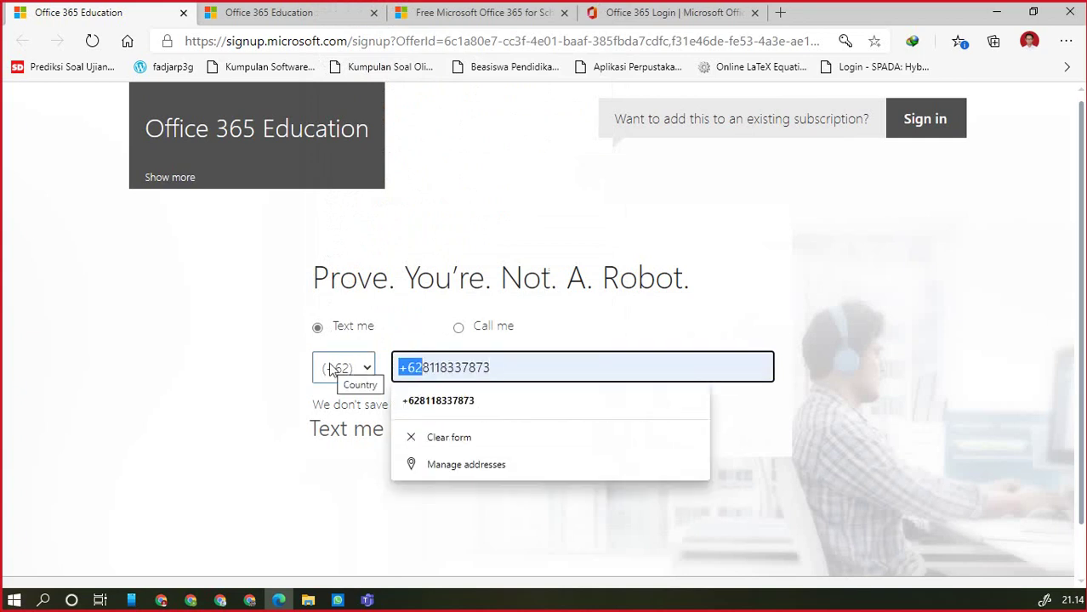
key("BackSpace")
type("0")
left_click(400, 432)
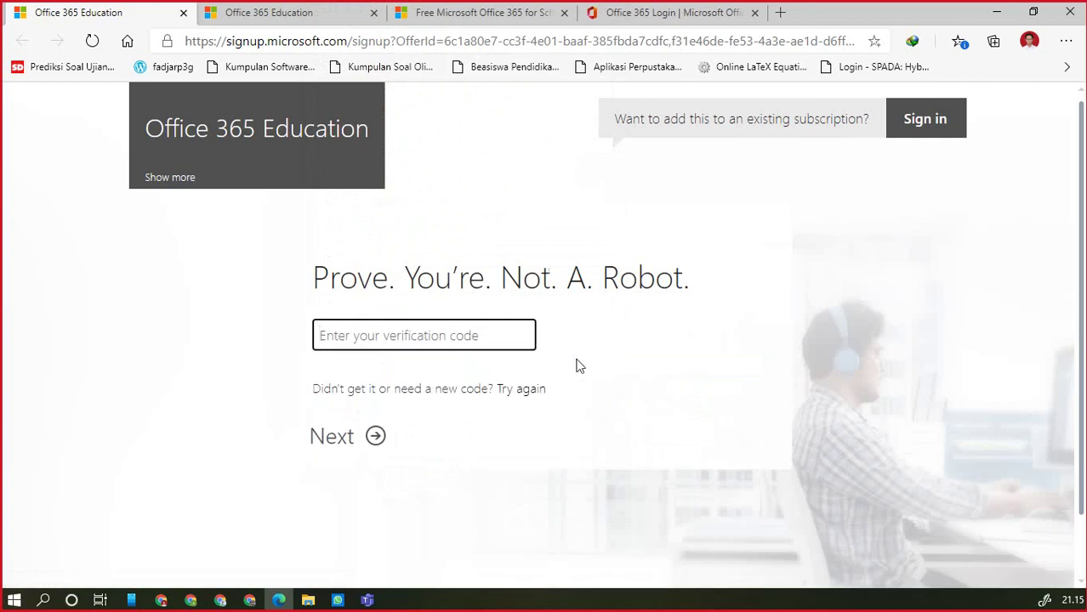
Request a new texted code, enter the received verification code, and submit it
left_click(451, 333)
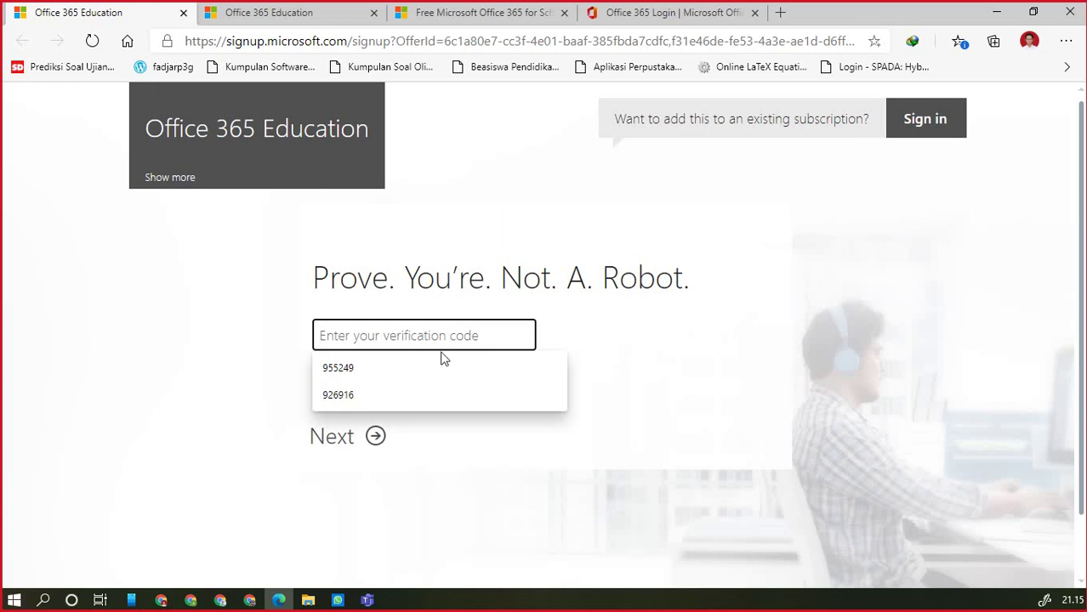
left_click(208, 358)
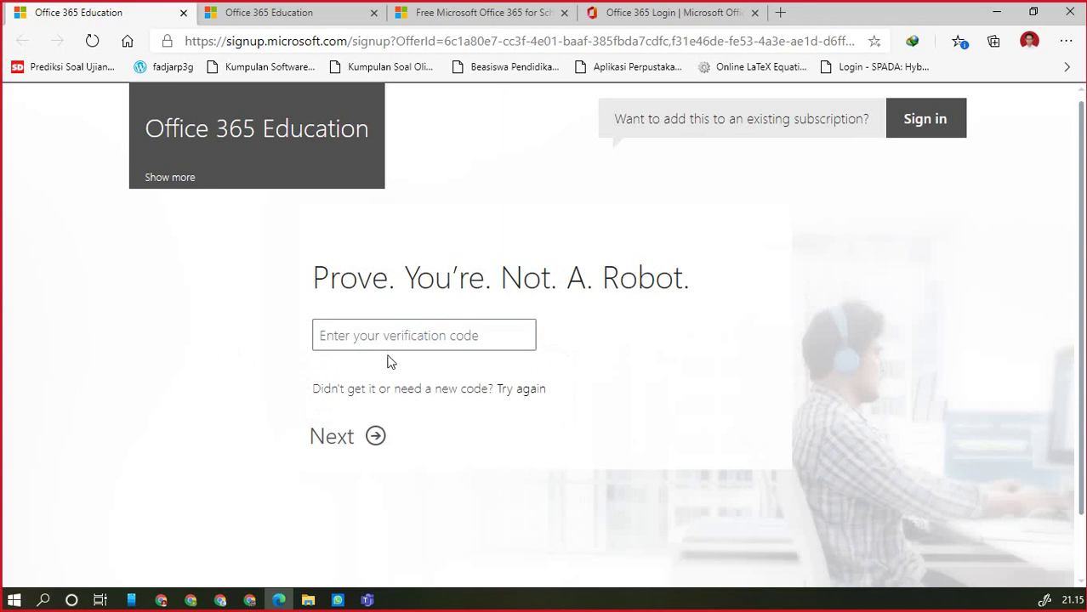
left_click(510, 396)
left_click(401, 431)
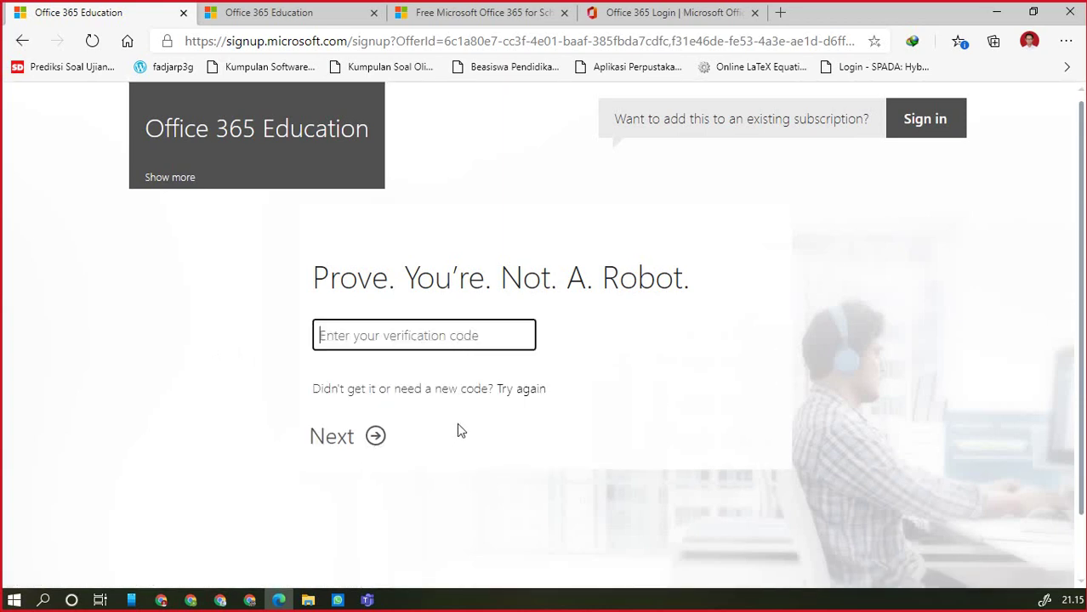
left_click(420, 335)
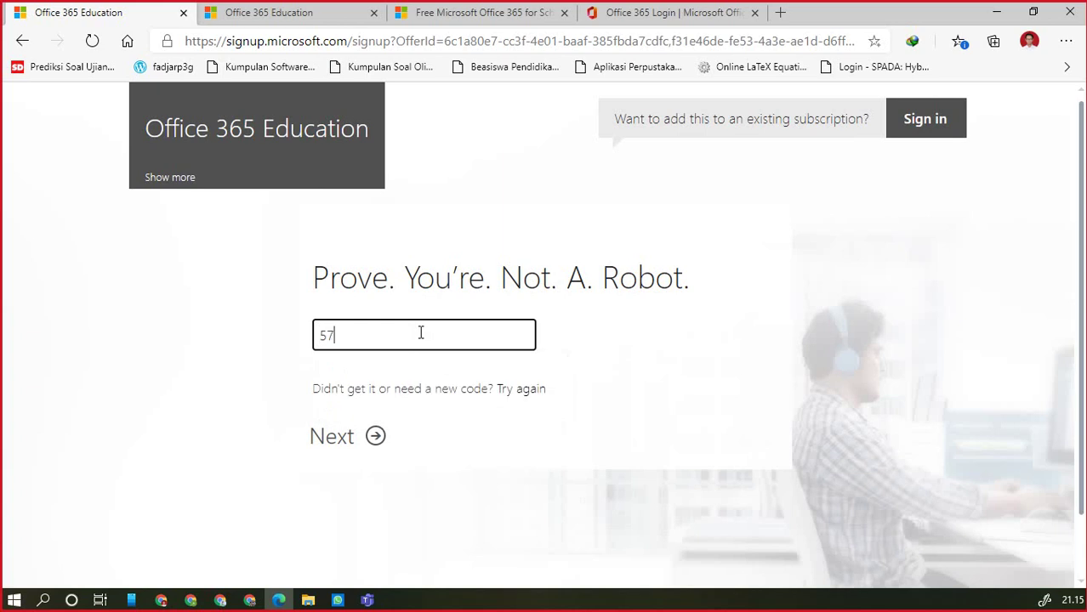
left_click(364, 438)
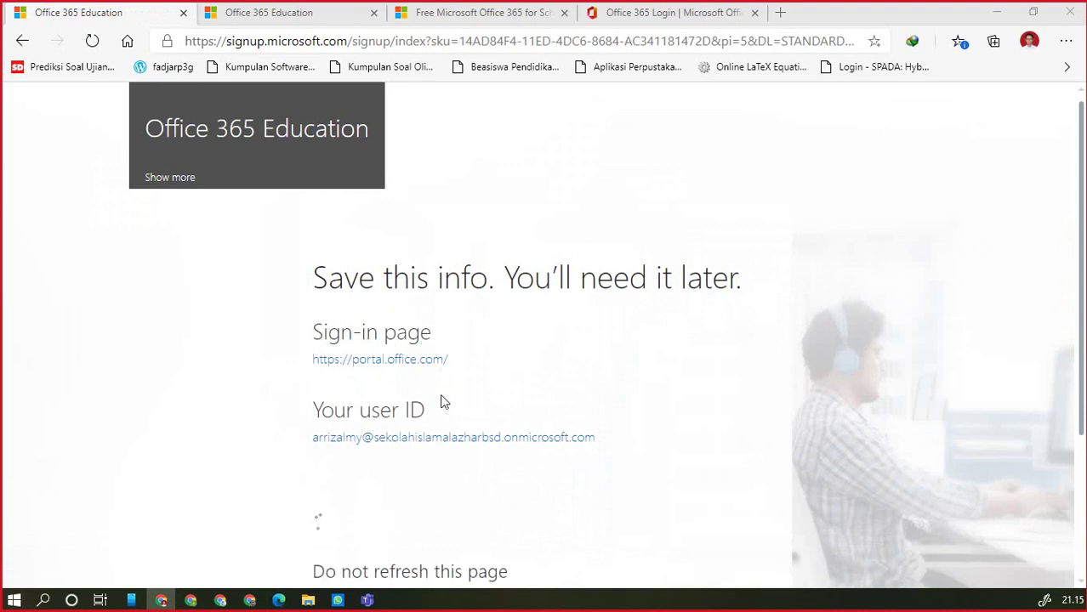
Select the new user ID on the 'Save this info' page to copy it
scroll(444, 408, "down", 1)
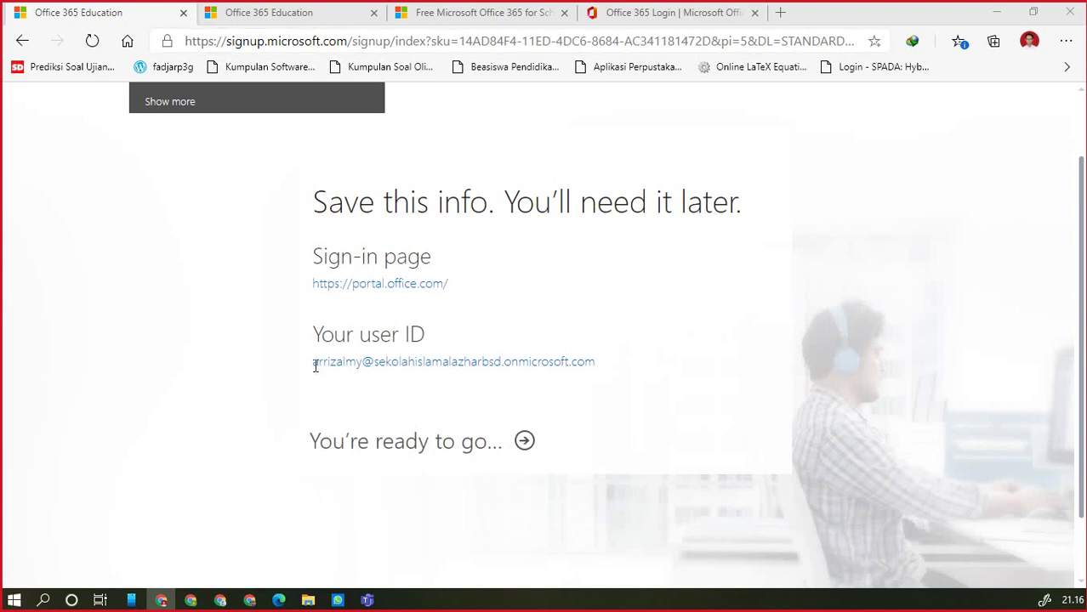
left_click_drag(312, 362, 596, 366)
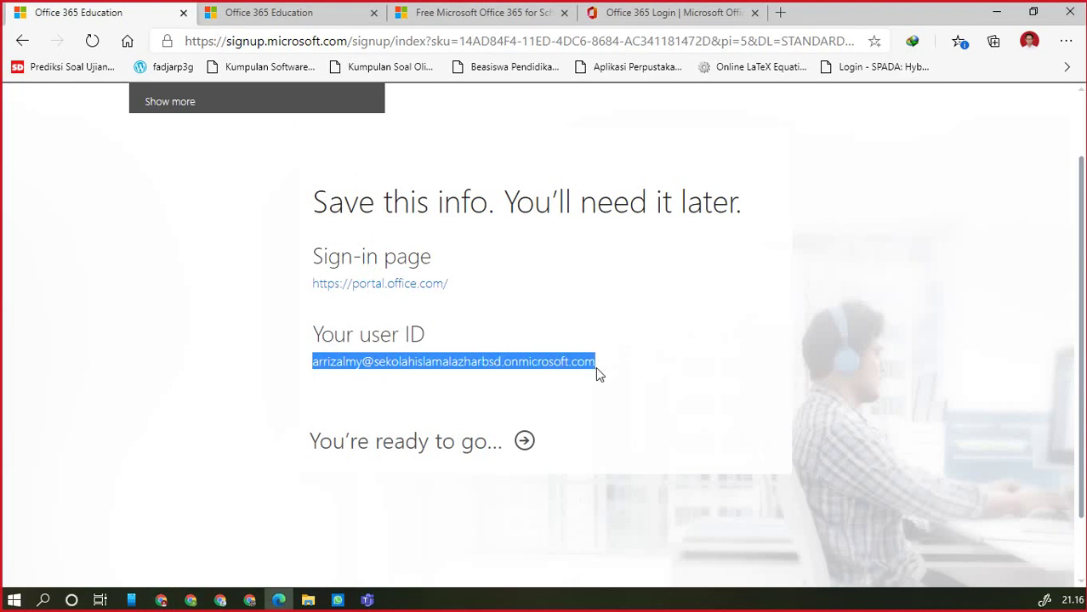
Continue from 'You're ready to go' into the admin center and past the discount wizard's welcome page
left_click(526, 443)
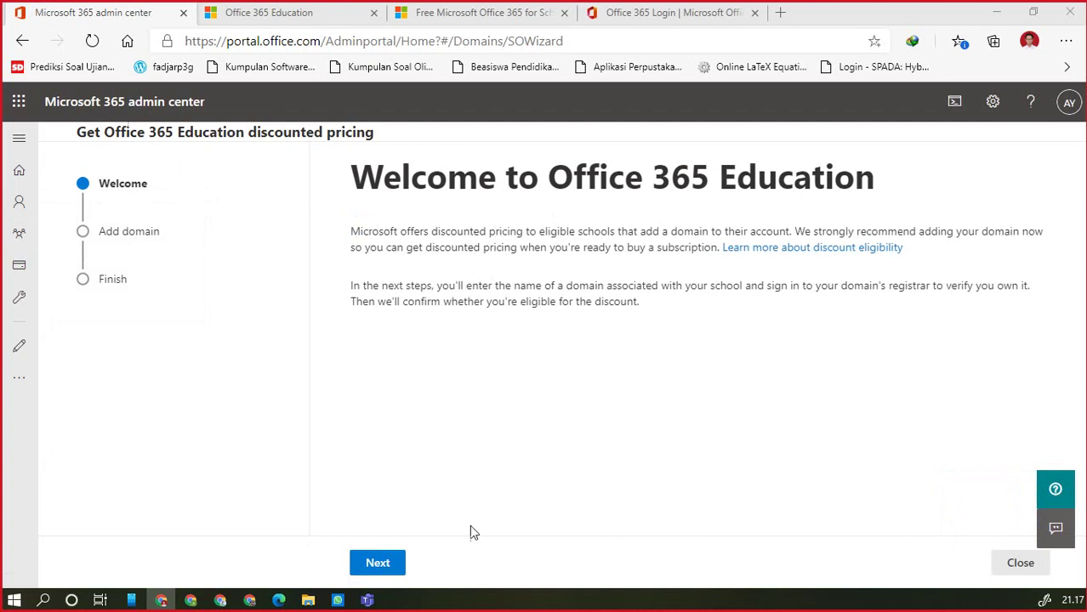
left_click(379, 564)
Enter alazhar-bsd.sch.id as the domain name and choose Use this domain
left_click(393, 565)
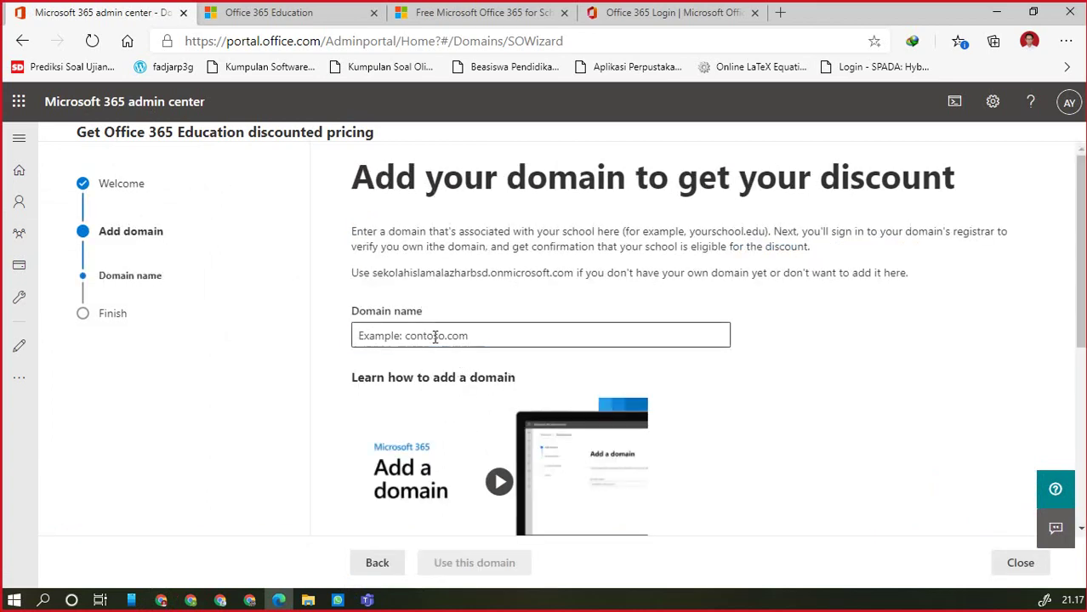
left_click(371, 335)
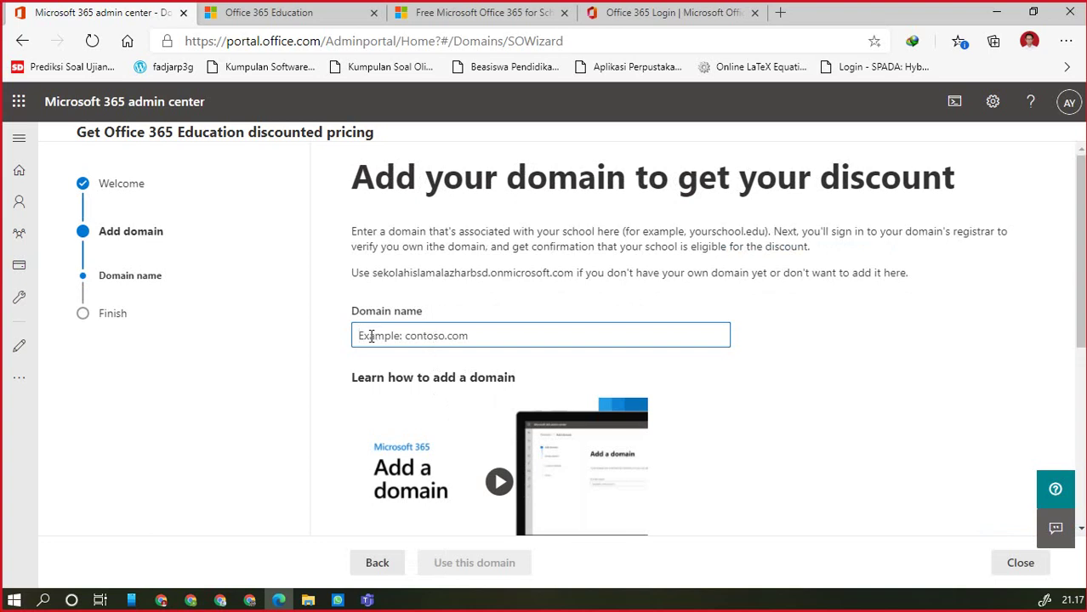
type("alazhar-b")
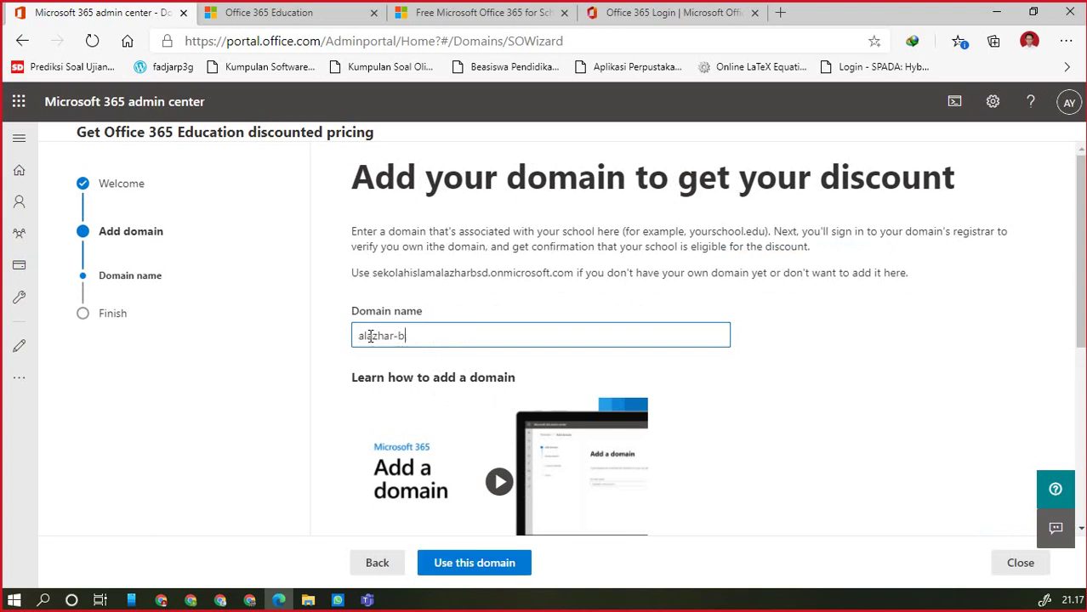
type("sd.sc")
type("sma.")
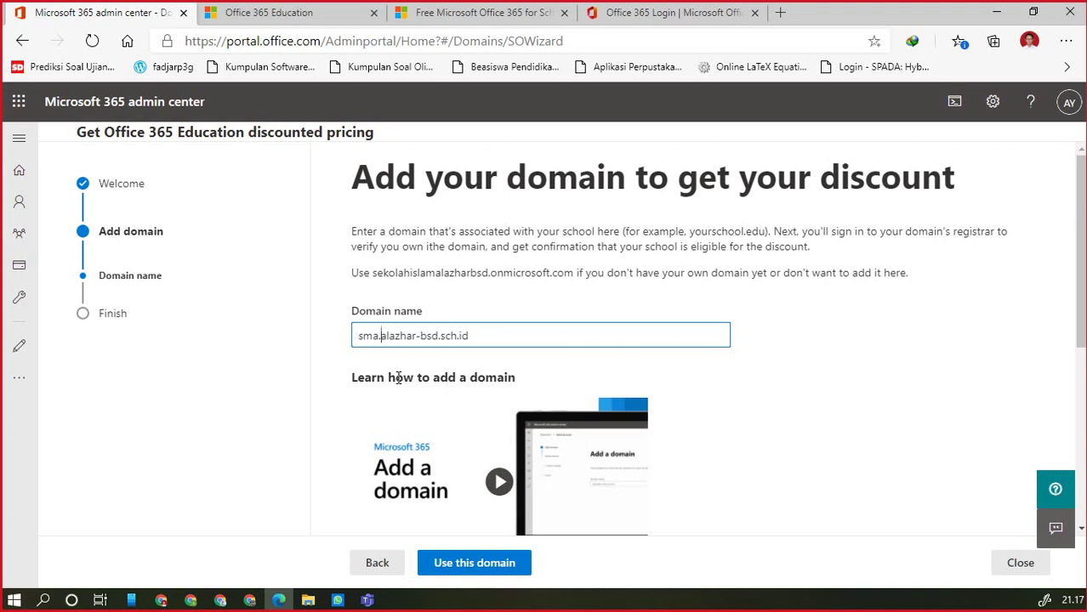
key("BackSpace")
key("BackSpace")
key("BackSpace")
key("BackSpace")
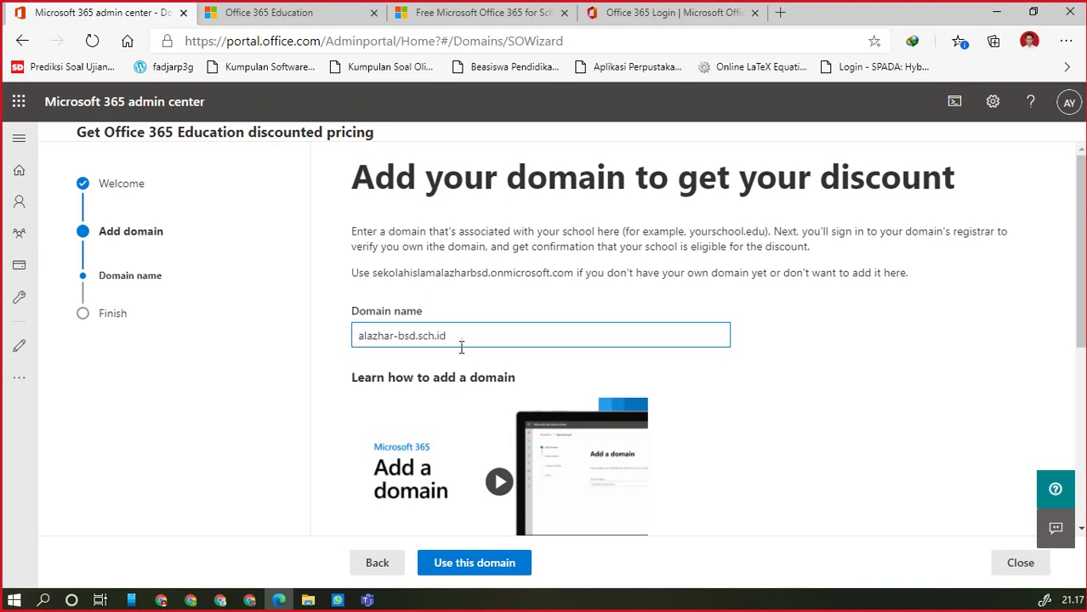
left_click(473, 339)
key("alt+Tab")
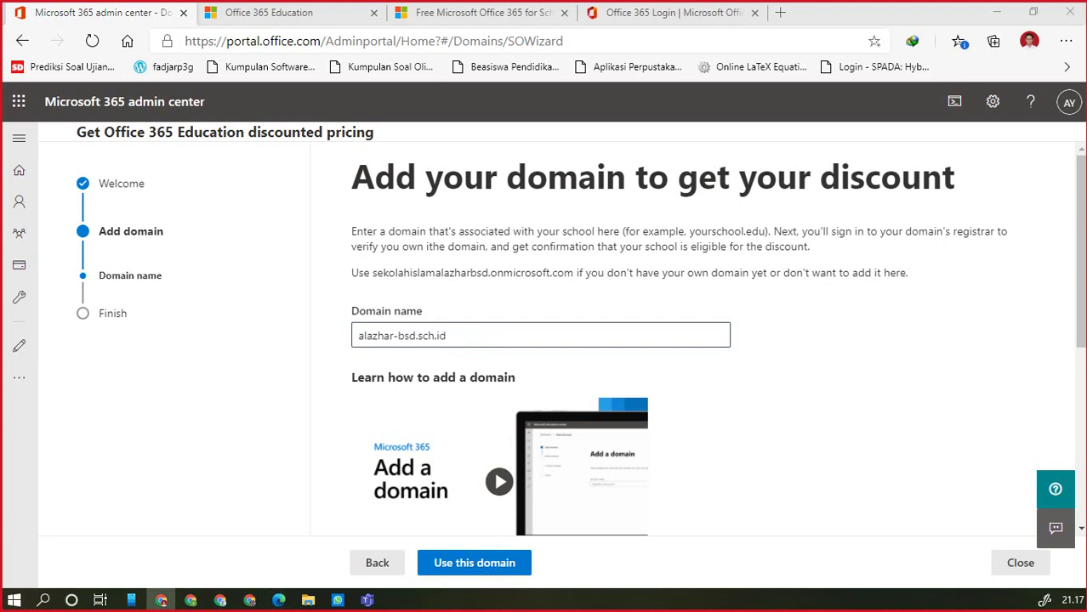
left_click(489, 554)
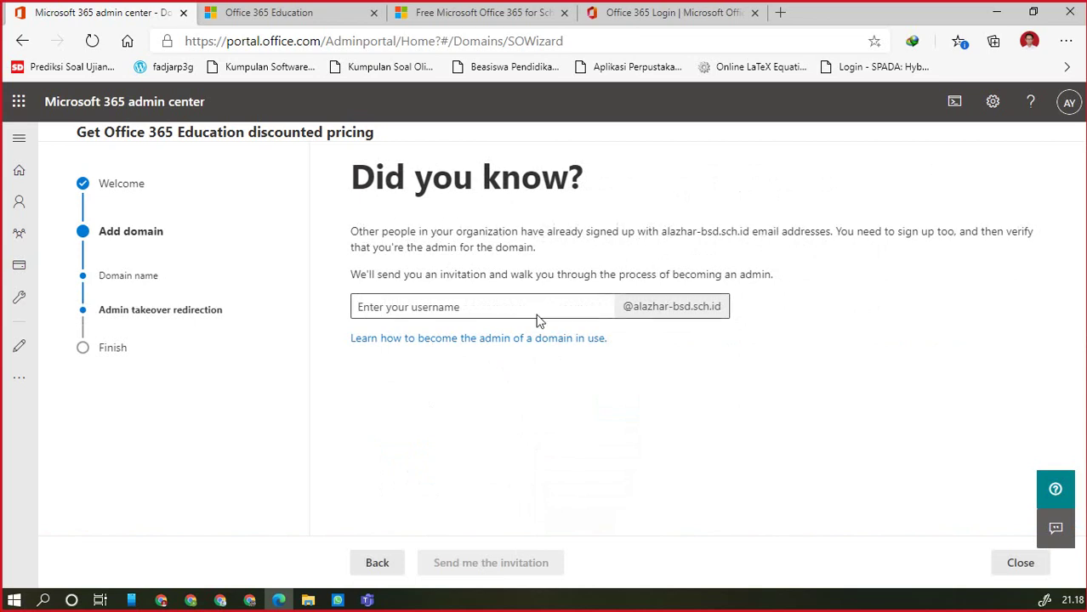
Go back, prefix the domain with 'sma.' to make sma.alazhar-bsd.sch.id, and use it
left_click(388, 568)
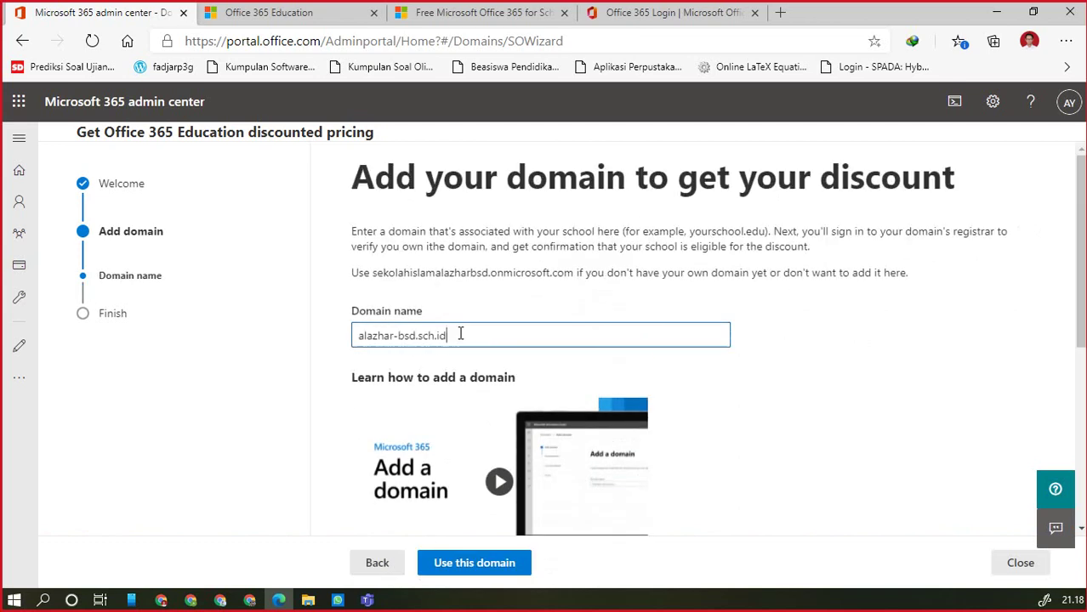
left_click(358, 335)
type("sma.")
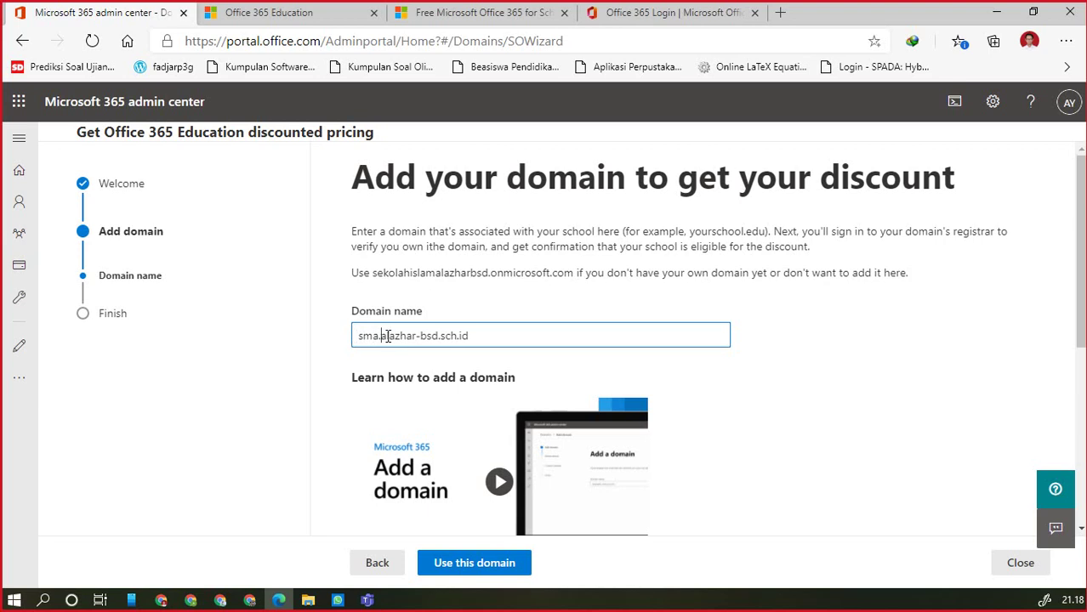
left_click(453, 562)
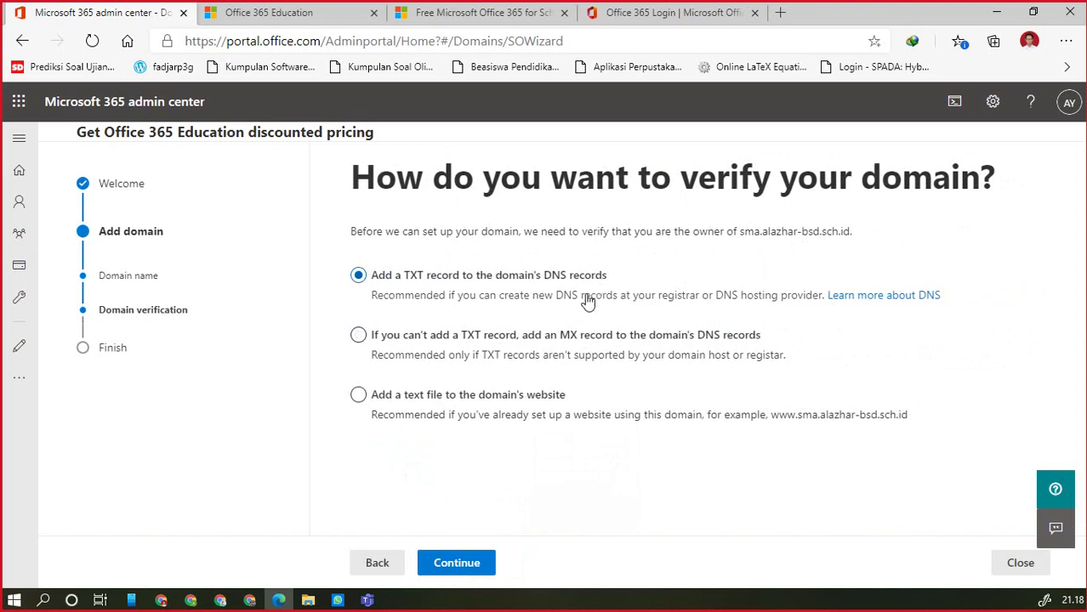
Preview the website text-file verification details, then return to the method choices
left_click(361, 398)
left_click(477, 569)
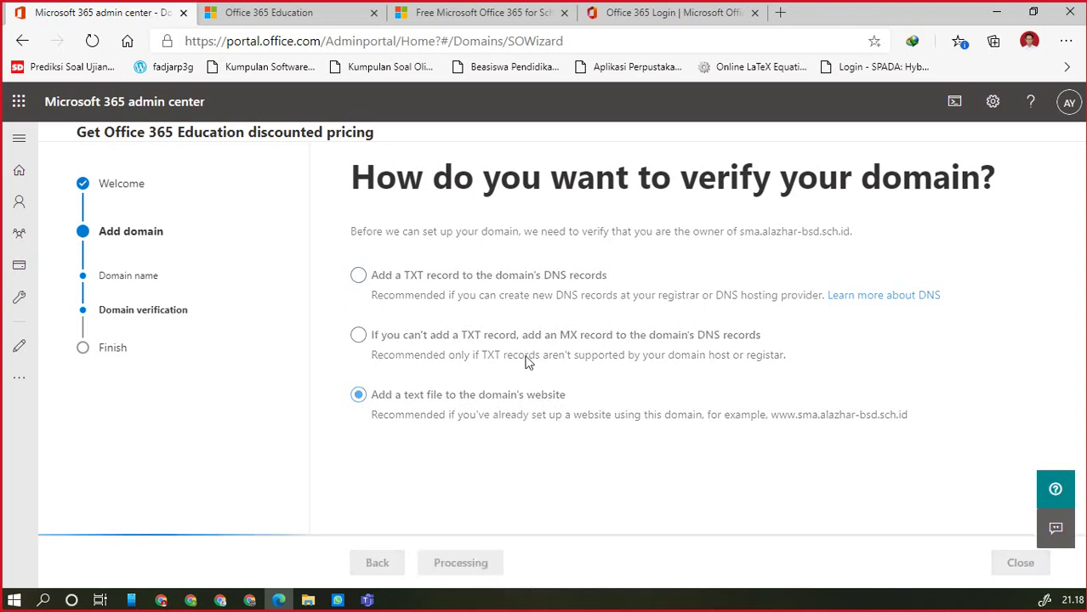
scroll(507, 380, "down", 1)
scroll(502, 406, "down", 1)
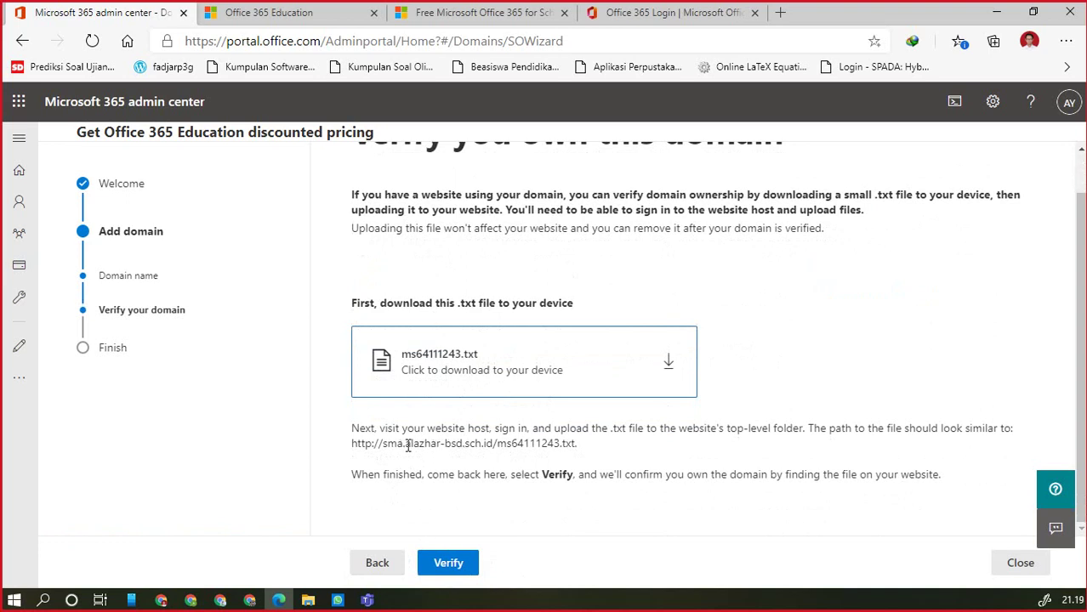
left_click_drag(406, 445, 494, 446)
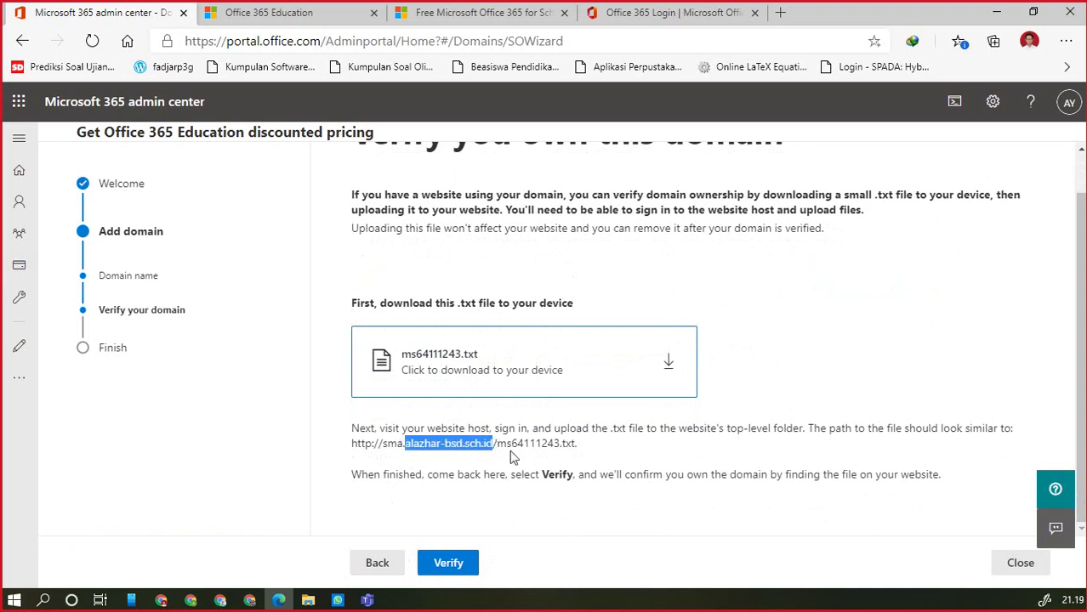
left_click(375, 566)
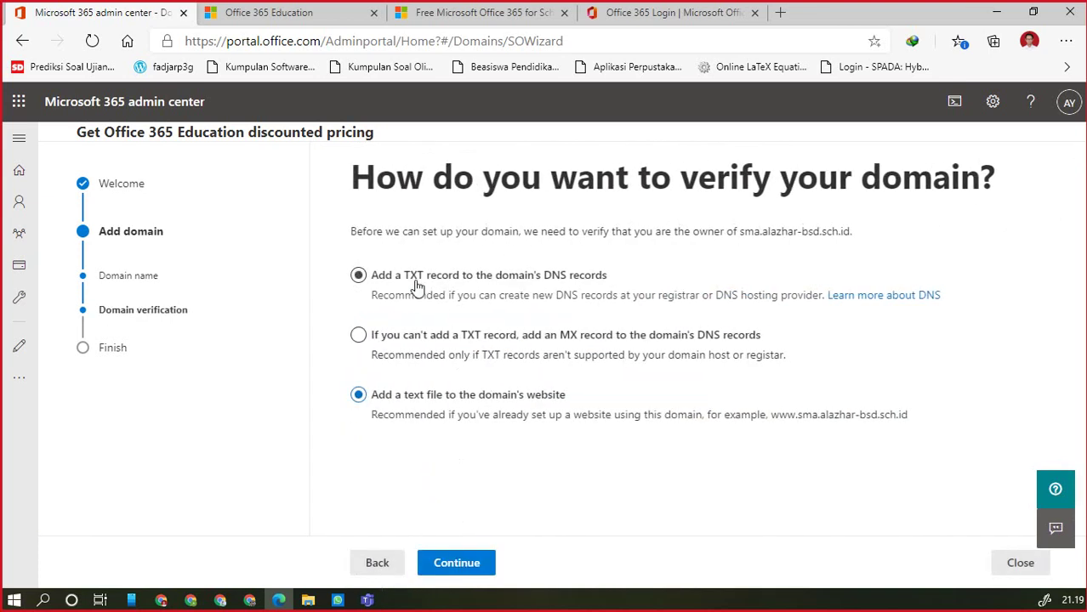
Preview the MX record option, then continue with TXT record verification to show its name, value and TTL
left_click(417, 287)
left_click(576, 338)
left_click(476, 565)
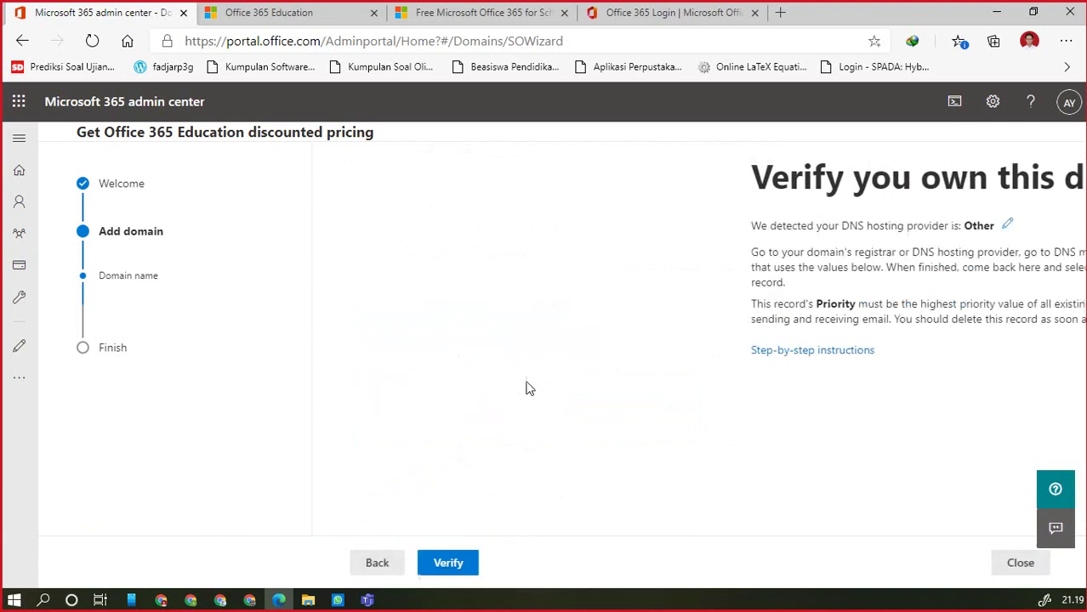
scroll(435, 401, "down", 2)
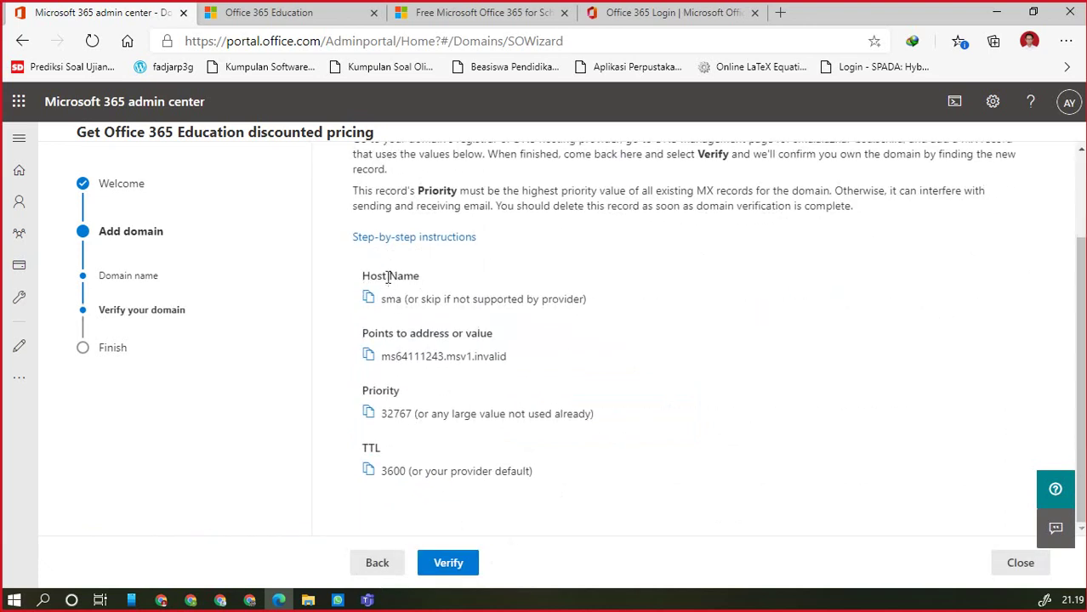
scroll(412, 359, "up", 2)
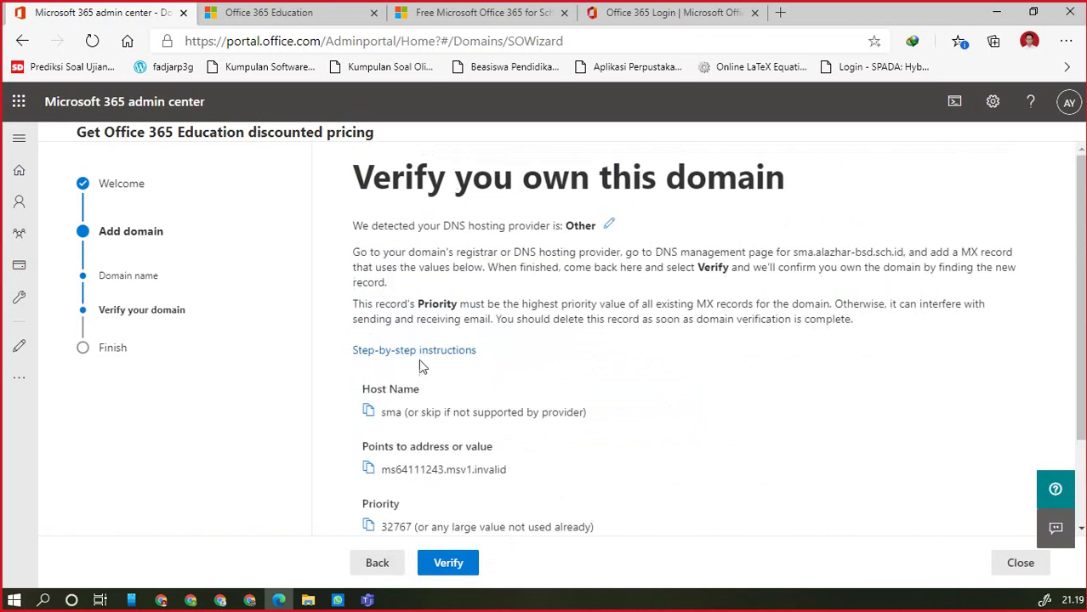
left_click(377, 563)
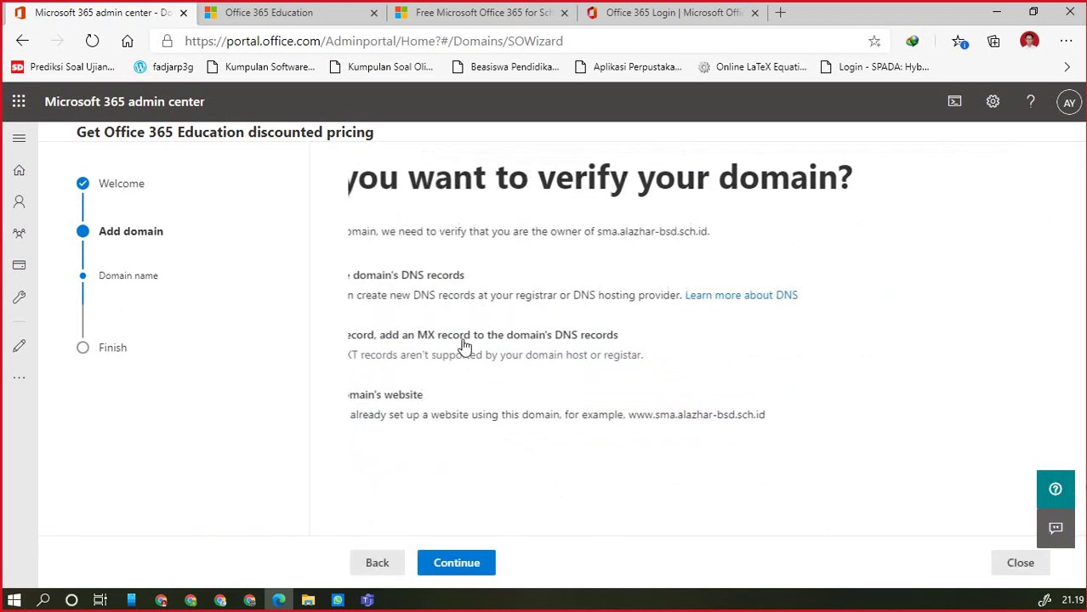
left_click(479, 563)
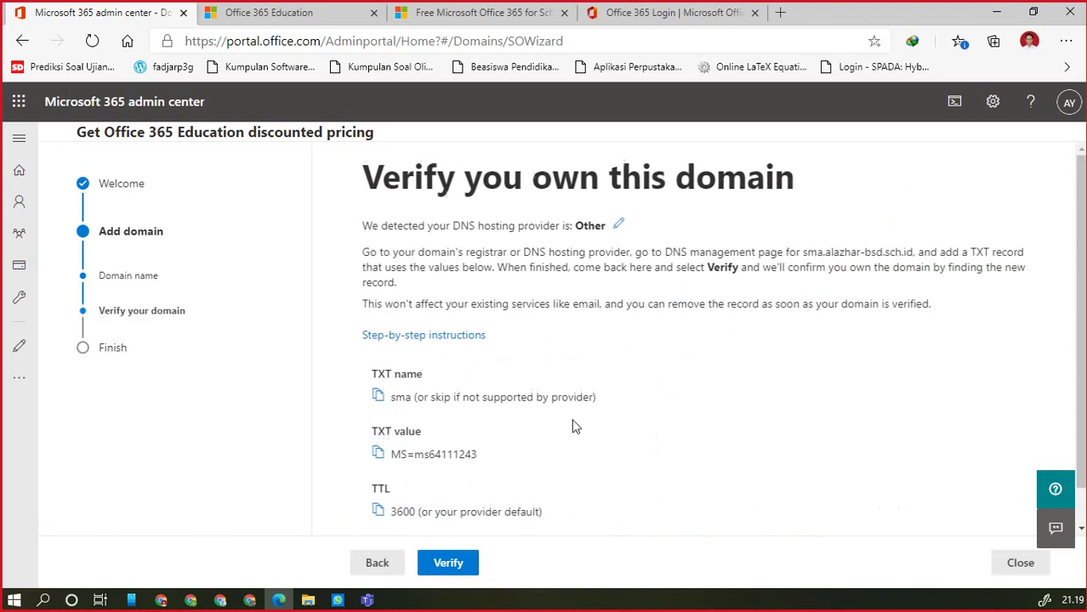
scroll(501, 408, "down", 1)
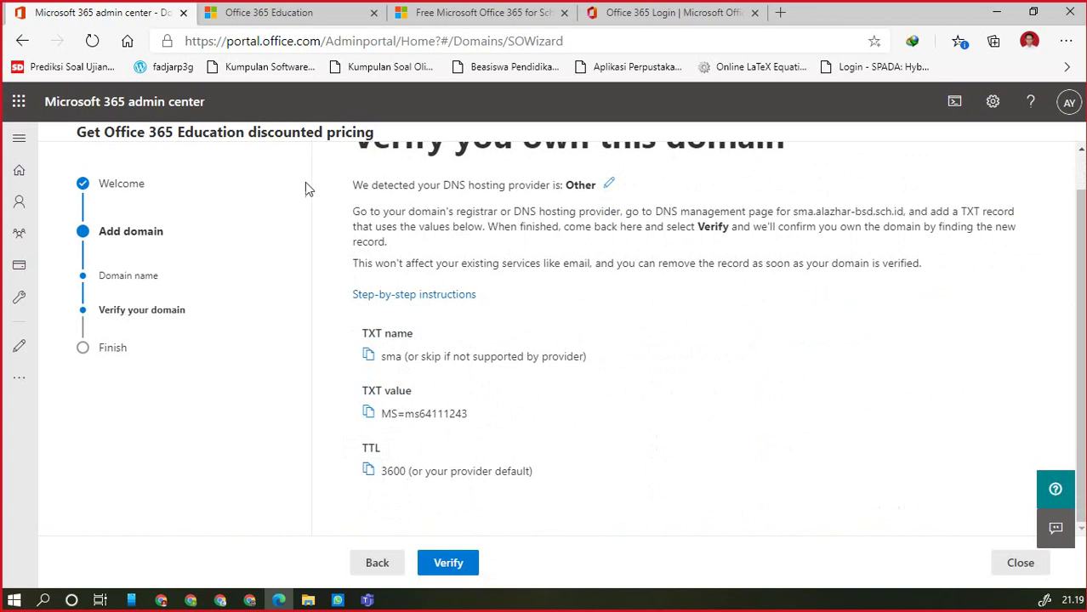
Load igitangsel.org/cpanel in Edge and continue to its cPanel login page on port 2083
left_click(335, 13)
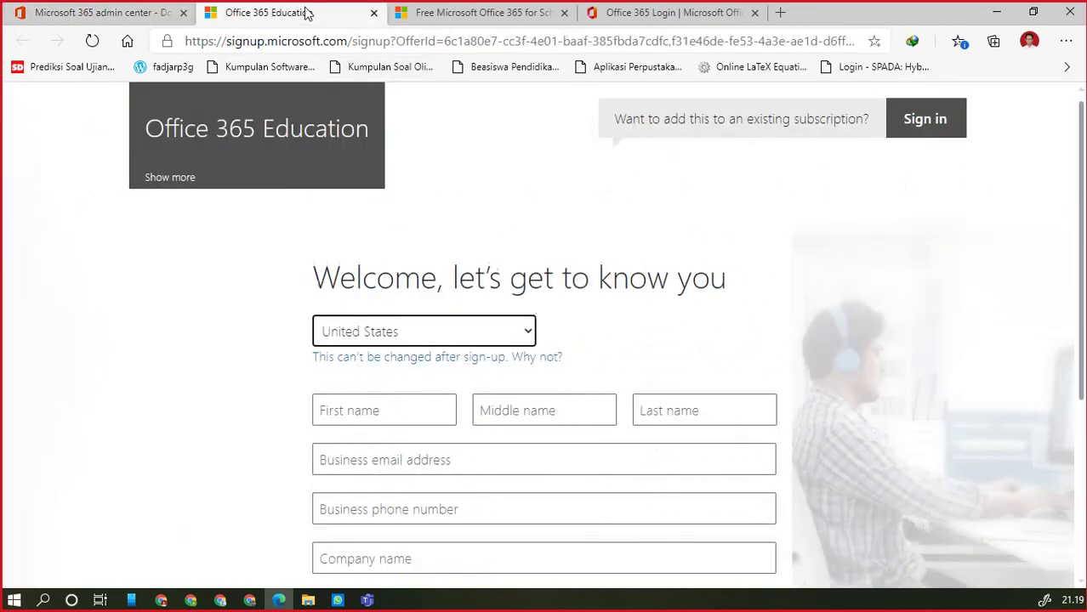
left_click(358, 41)
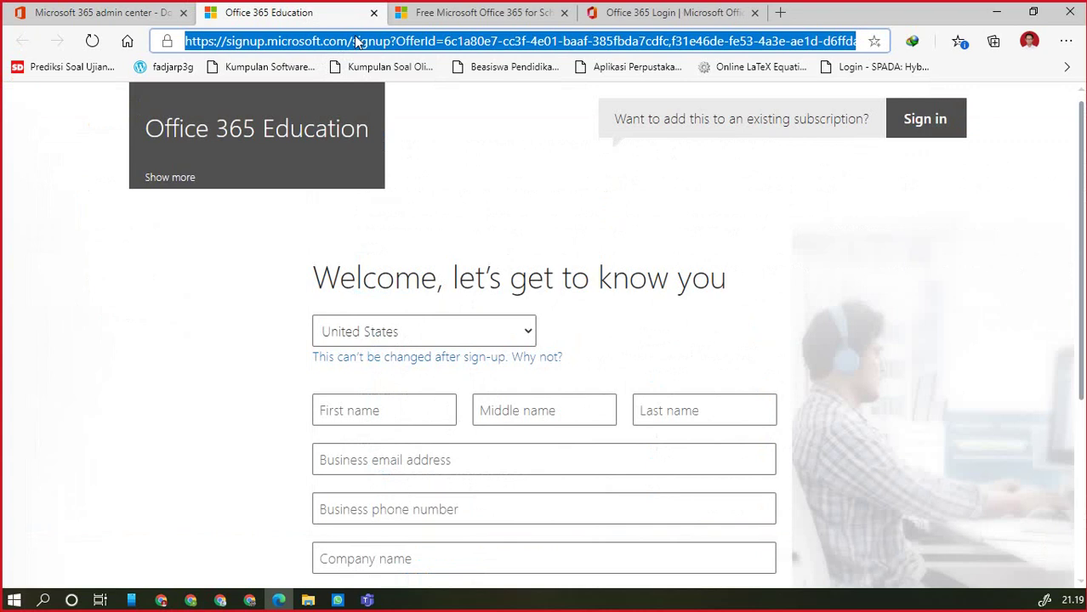
type("igi")
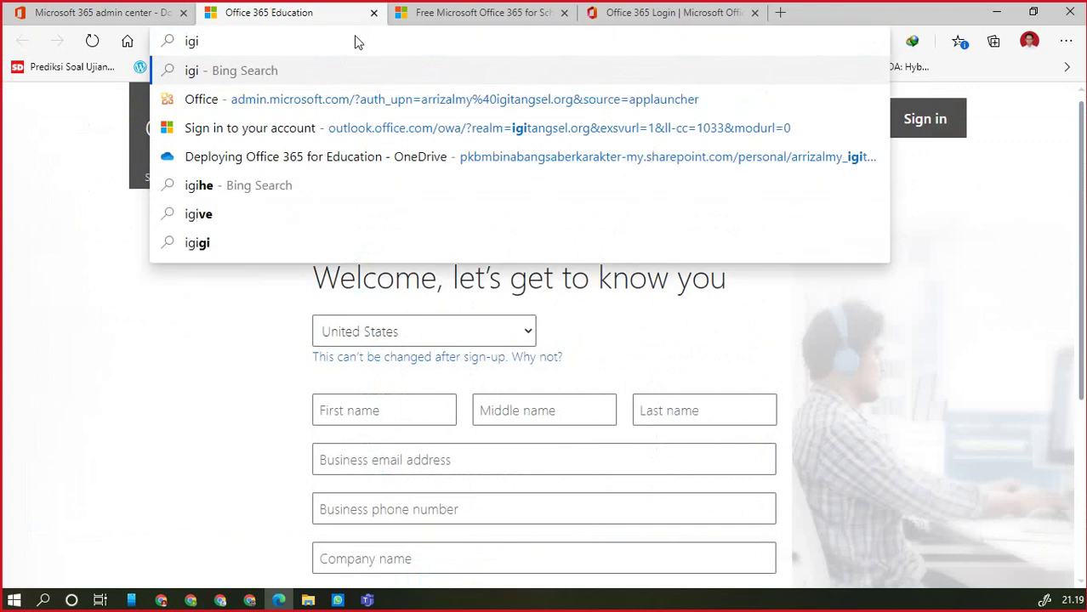
type("r")
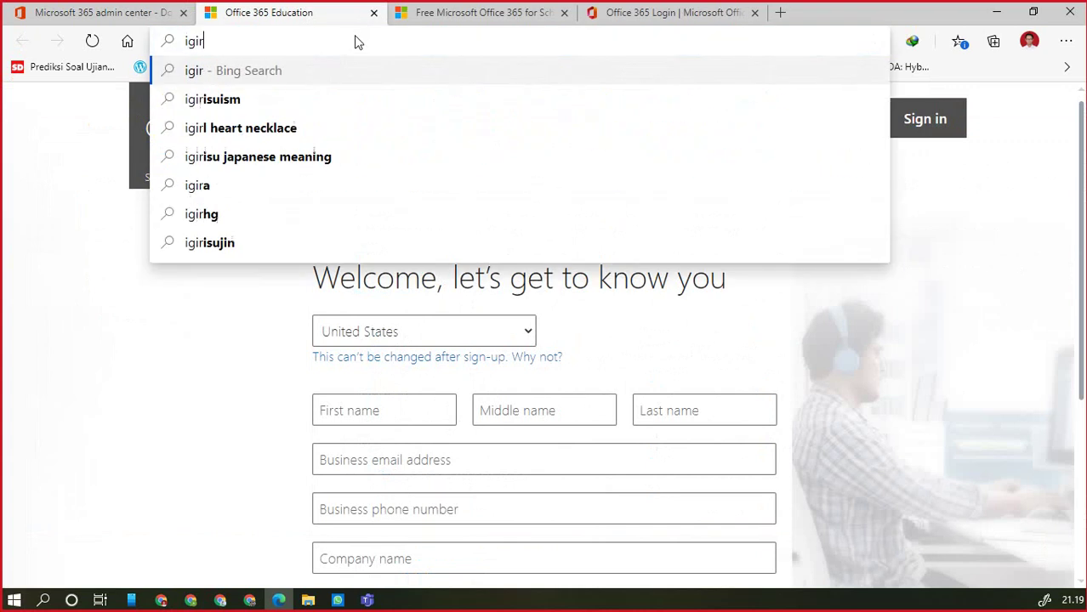
key("BackSpace")
type("tangs")
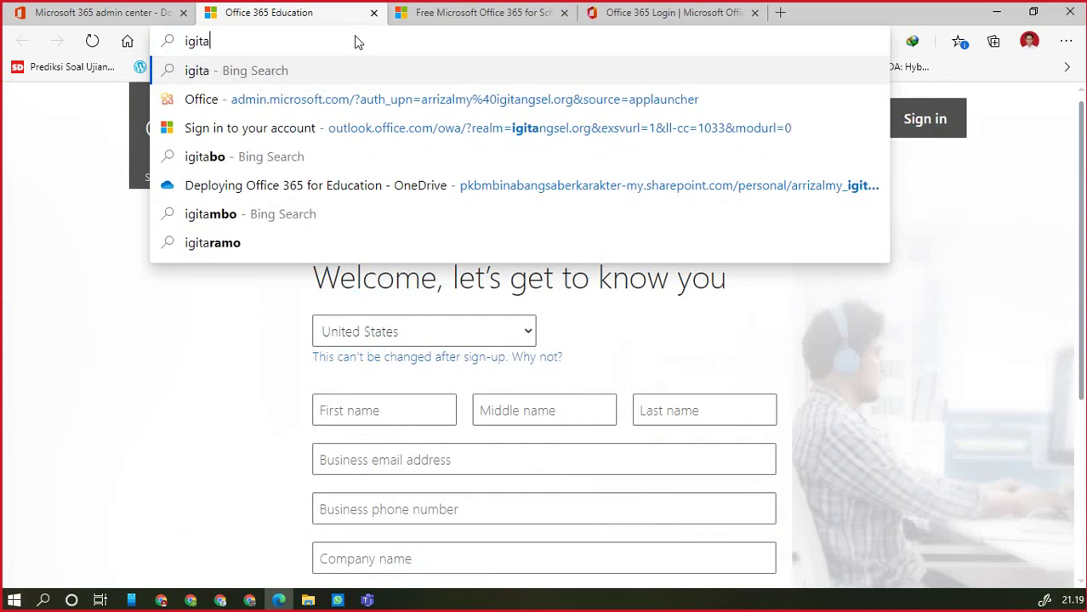
type("el")
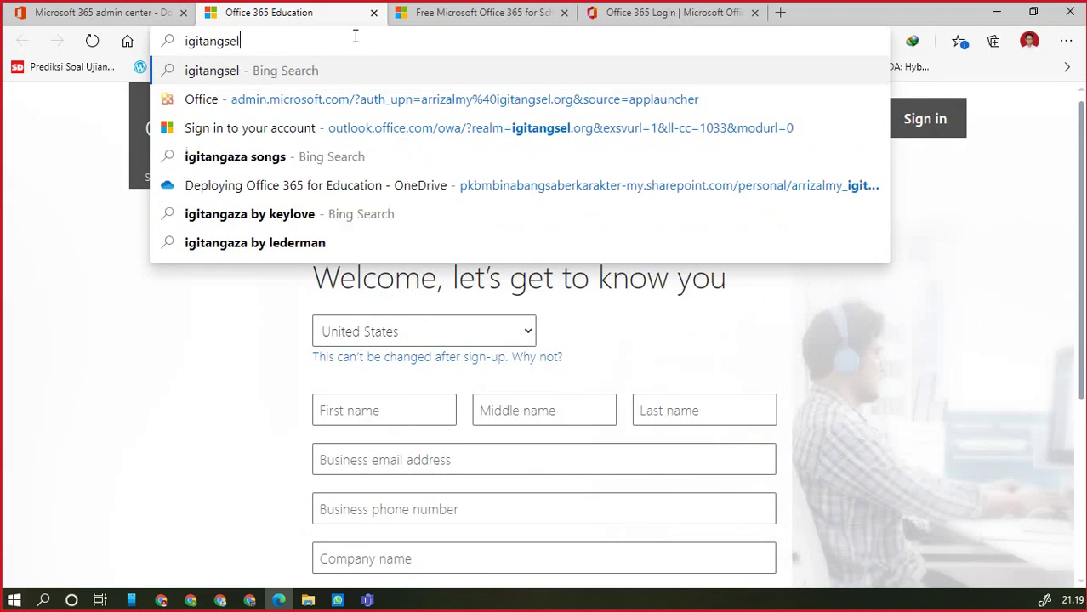
type(".org")
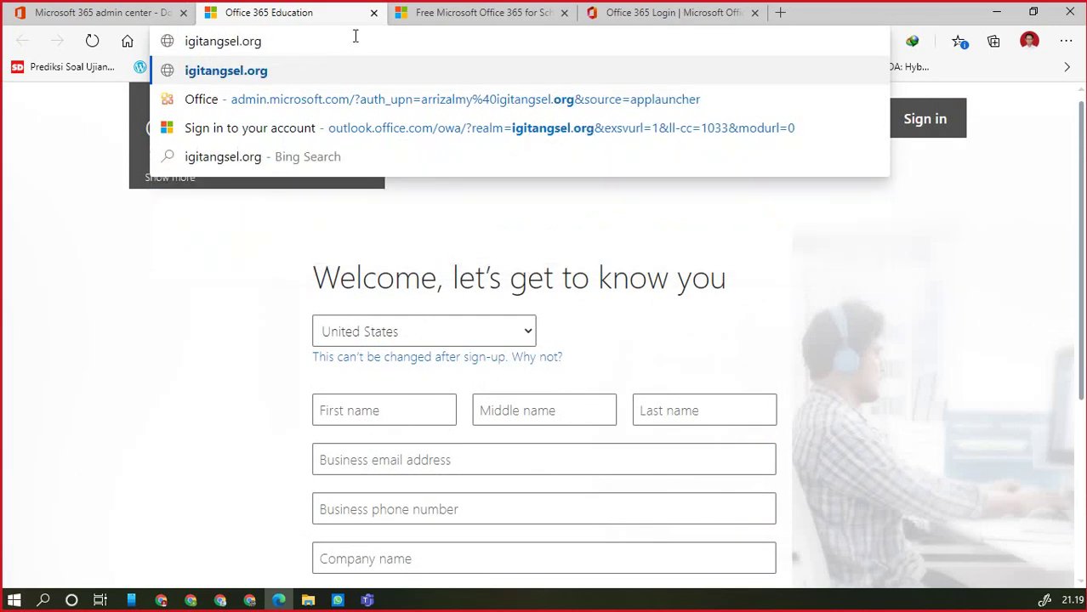
type("/cpanel\\")
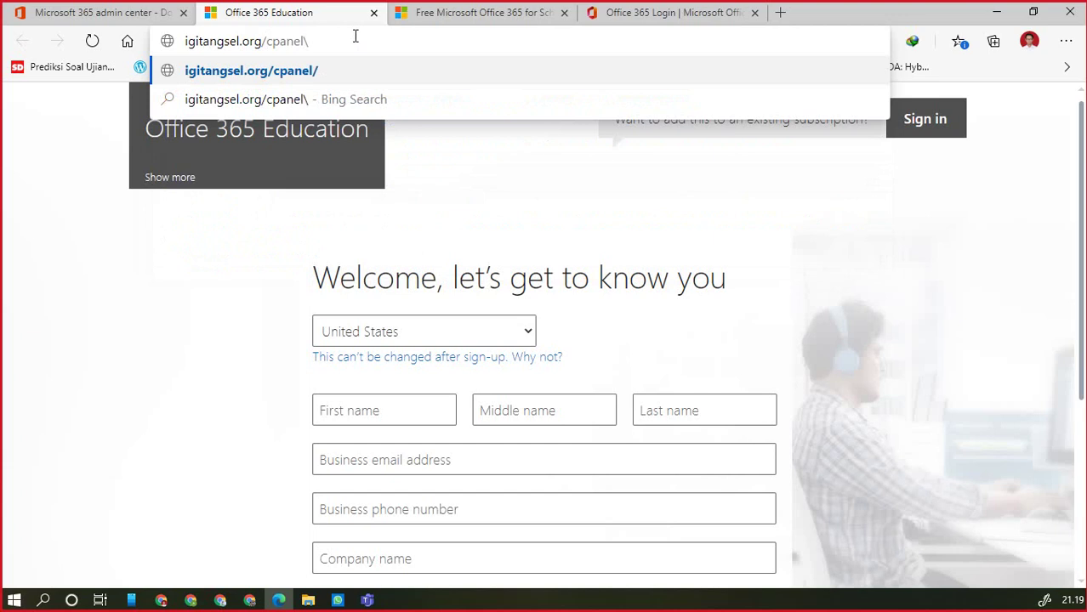
key("BackSpace")
key("Return")
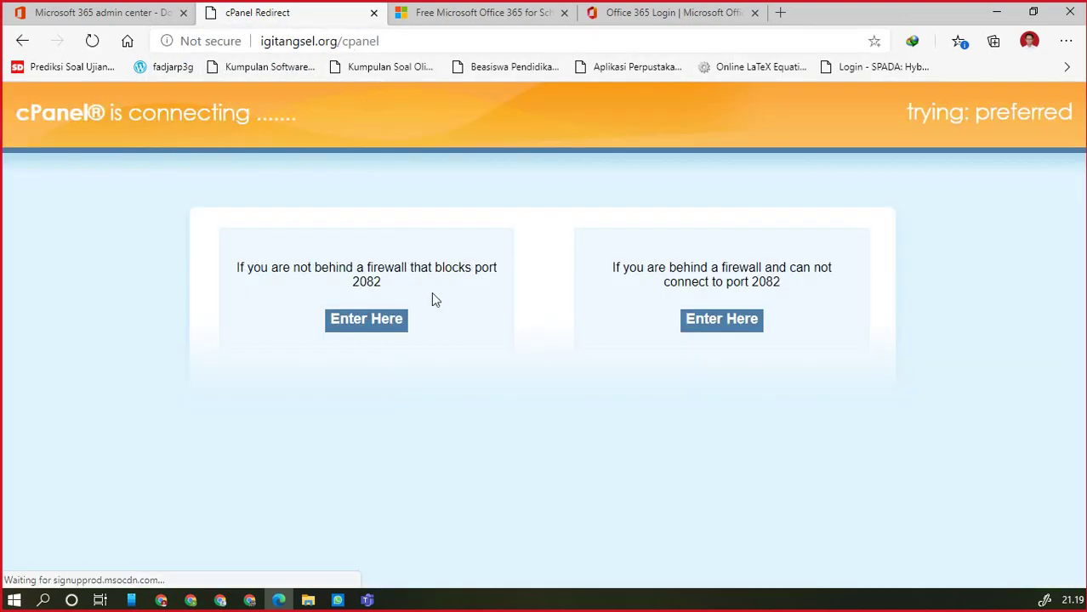
left_click(388, 325)
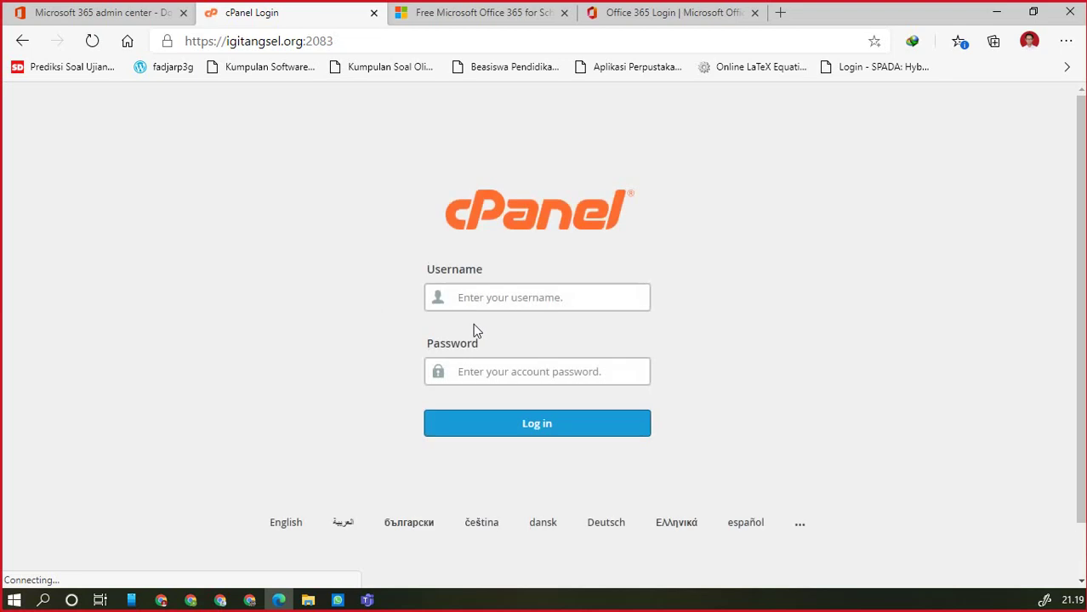
left_click(485, 302)
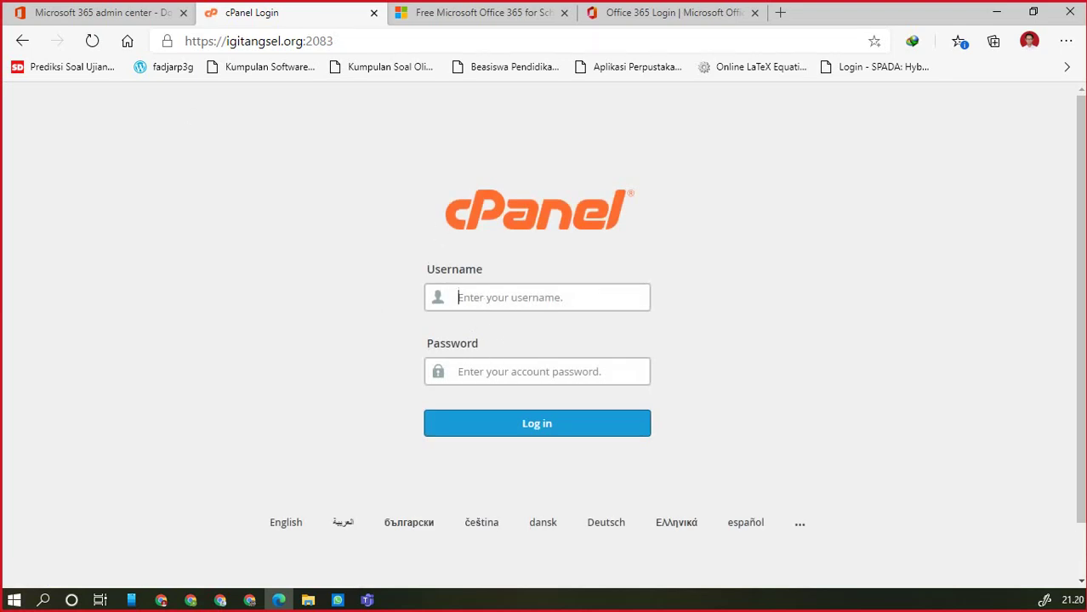
key("alt+Tab")
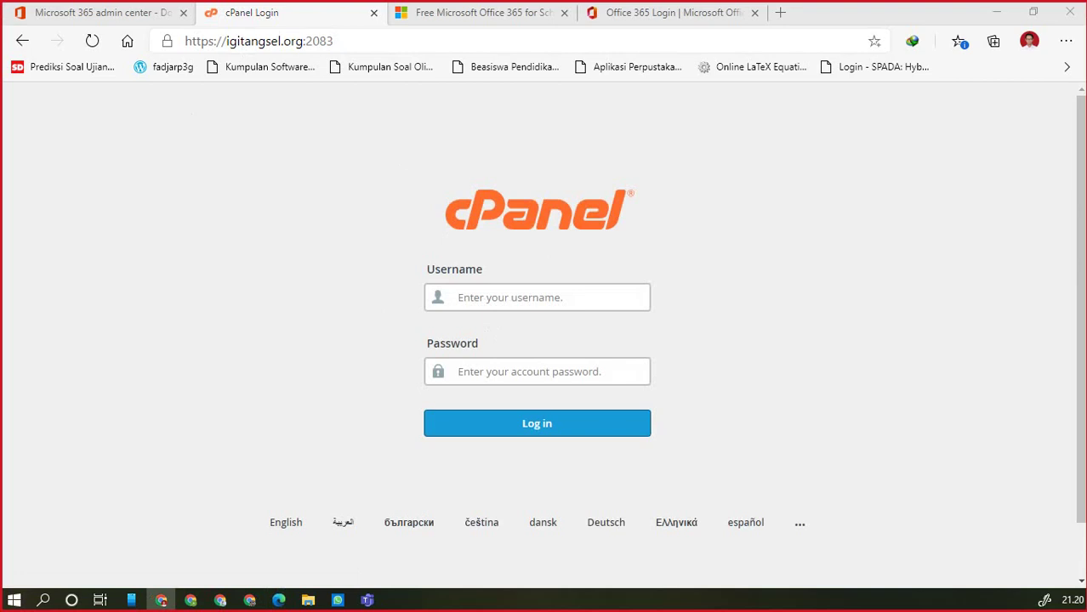
Close the cPanel login tab and open the Zone Editor to manage igitangsel.org in the signed-in cPanel
left_click(374, 12)
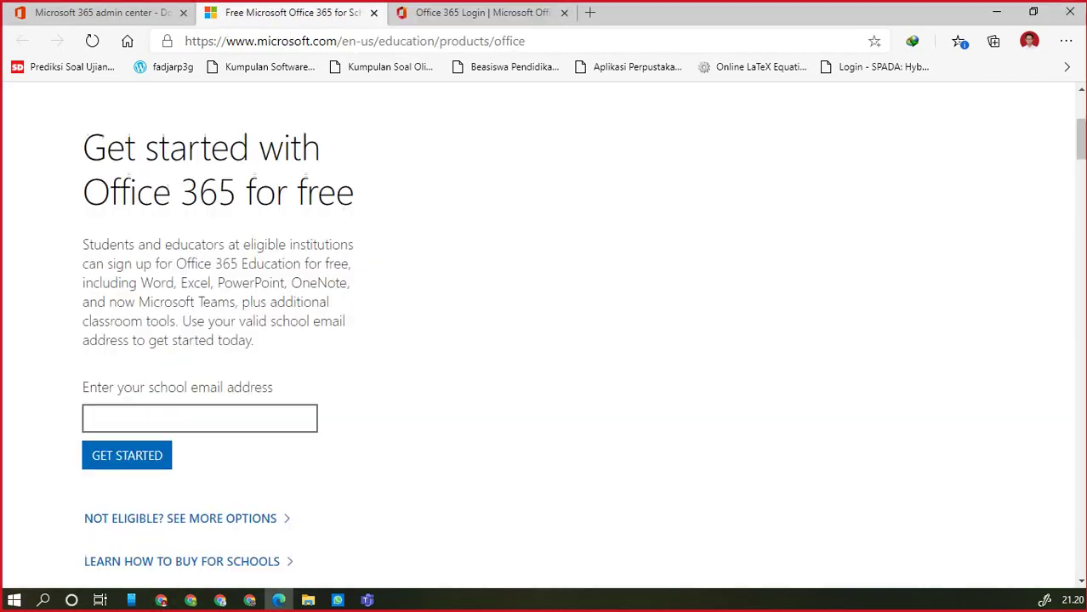
key("alt+Tab")
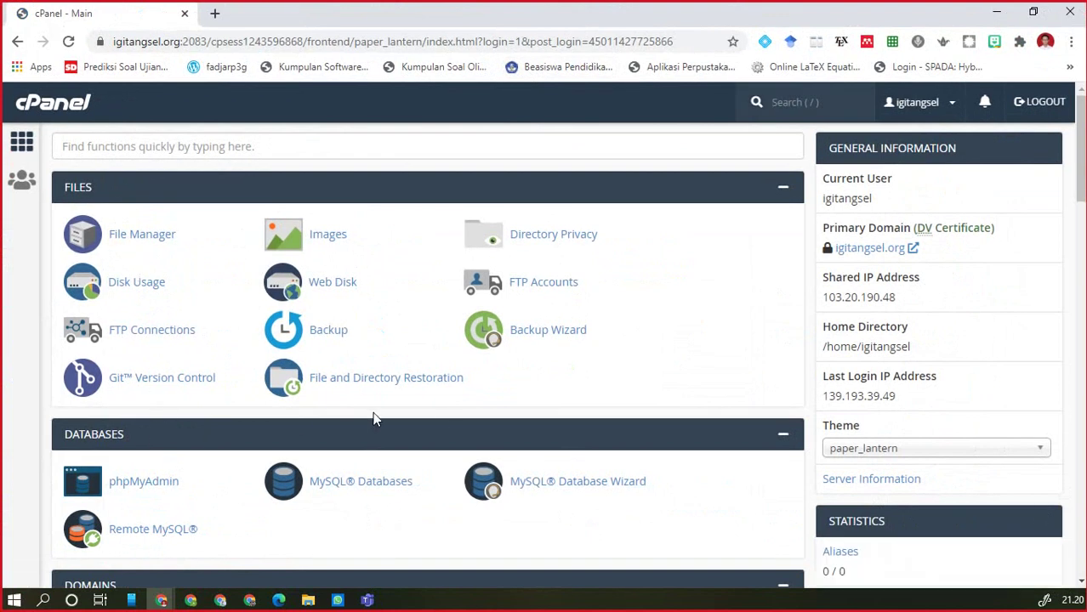
scroll(445, 420, "down", 5)
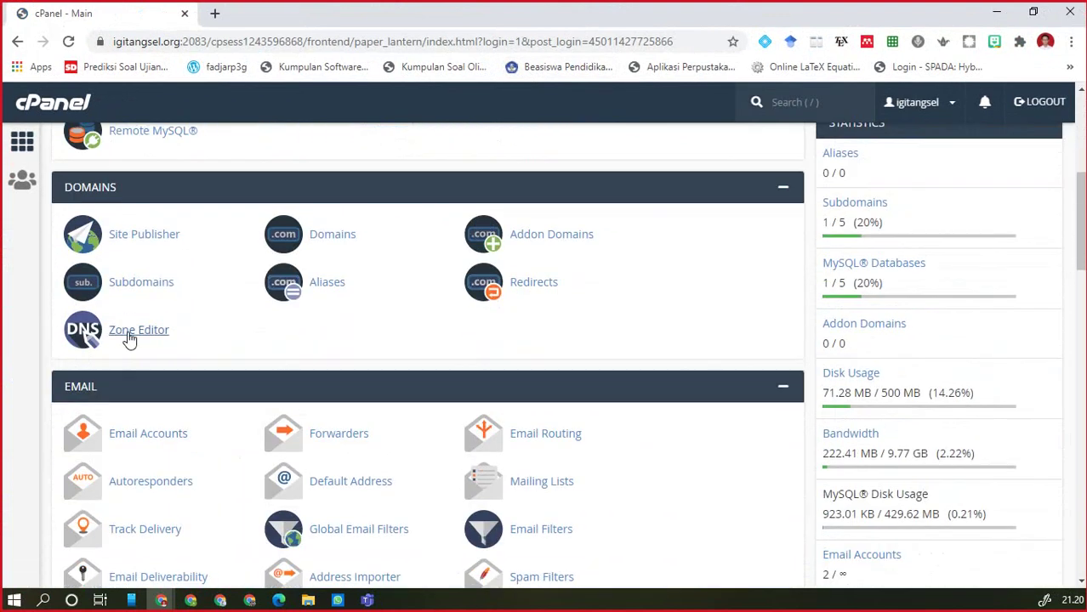
left_click(130, 336)
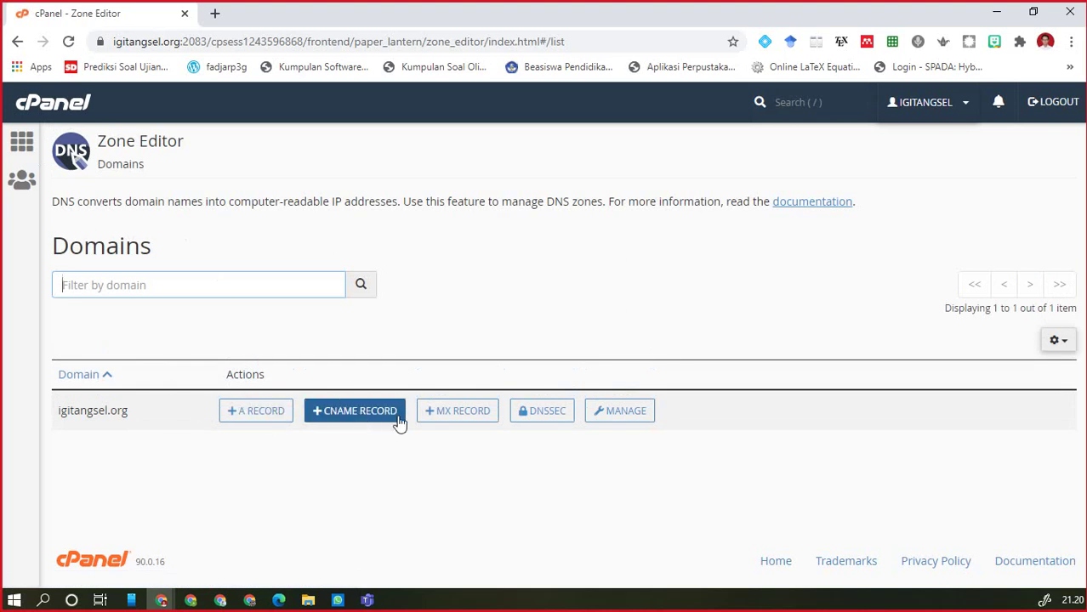
left_click(621, 423)
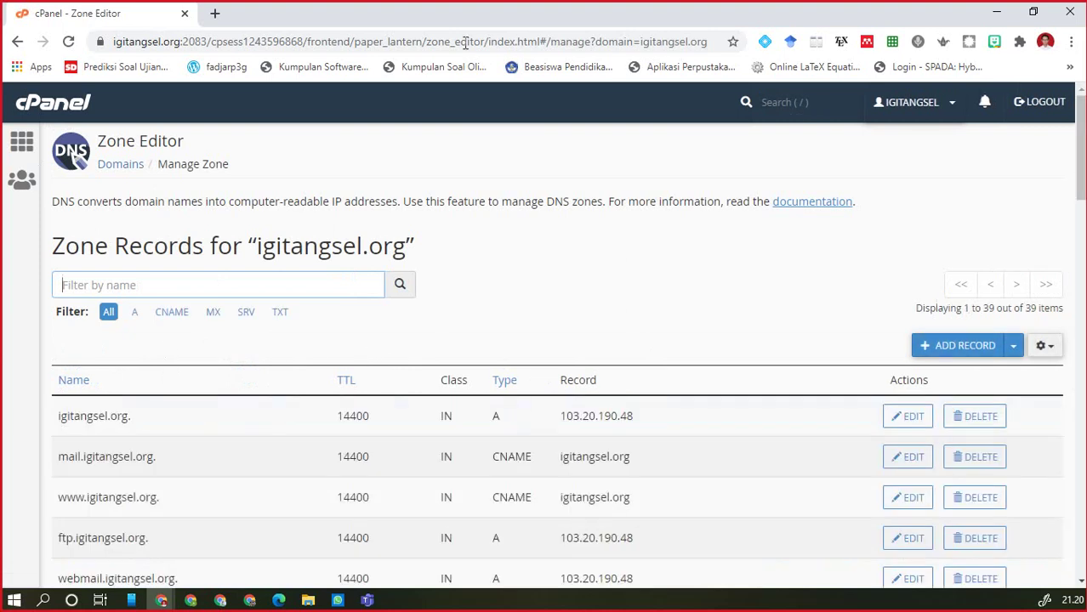
Compare with the admin center's verification page, then filter TXT records and select the MS=ms32588927 value
left_click_drag(185, 26, 272, 3)
left_click(993, 14)
left_click(128, 13)
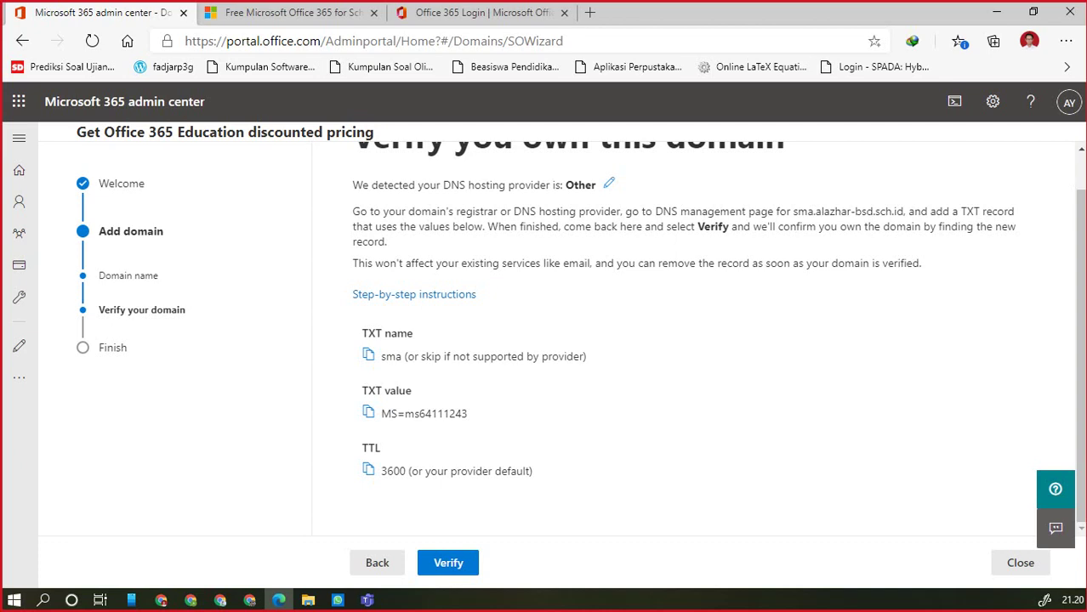
key("alt+Tab")
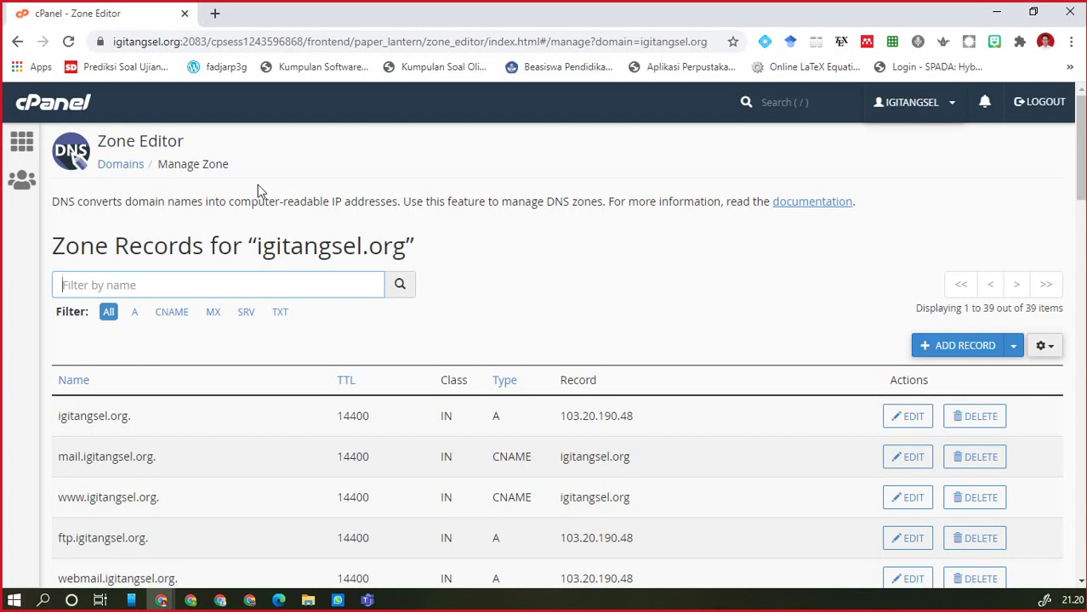
left_click(278, 315)
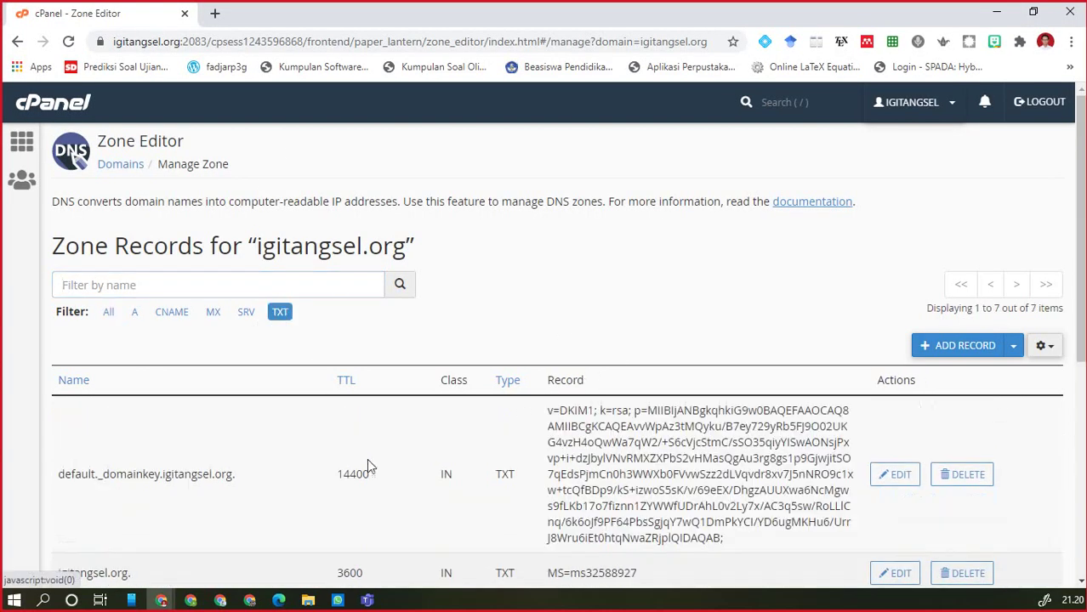
scroll(910, 461, "down", 3)
scroll(755, 453, "down", 3)
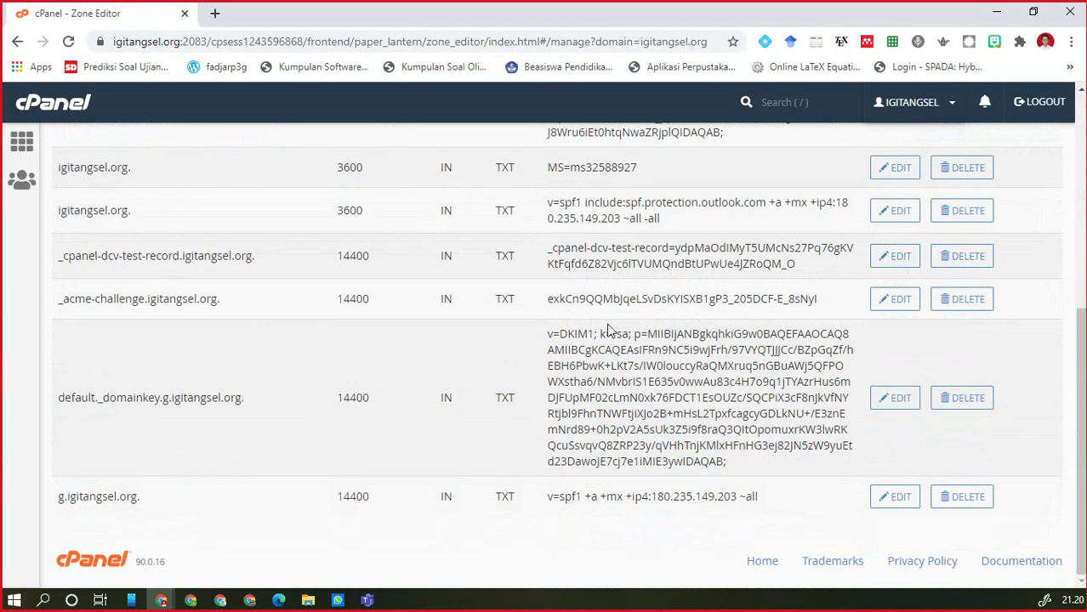
left_click_drag(548, 167, 656, 182)
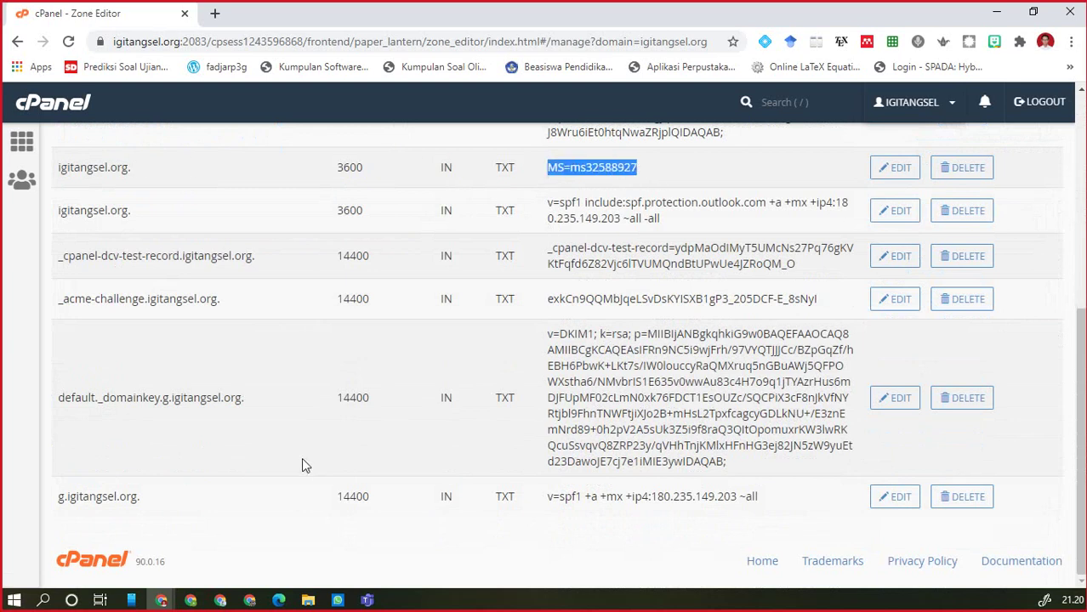
mouse_move(163, 603)
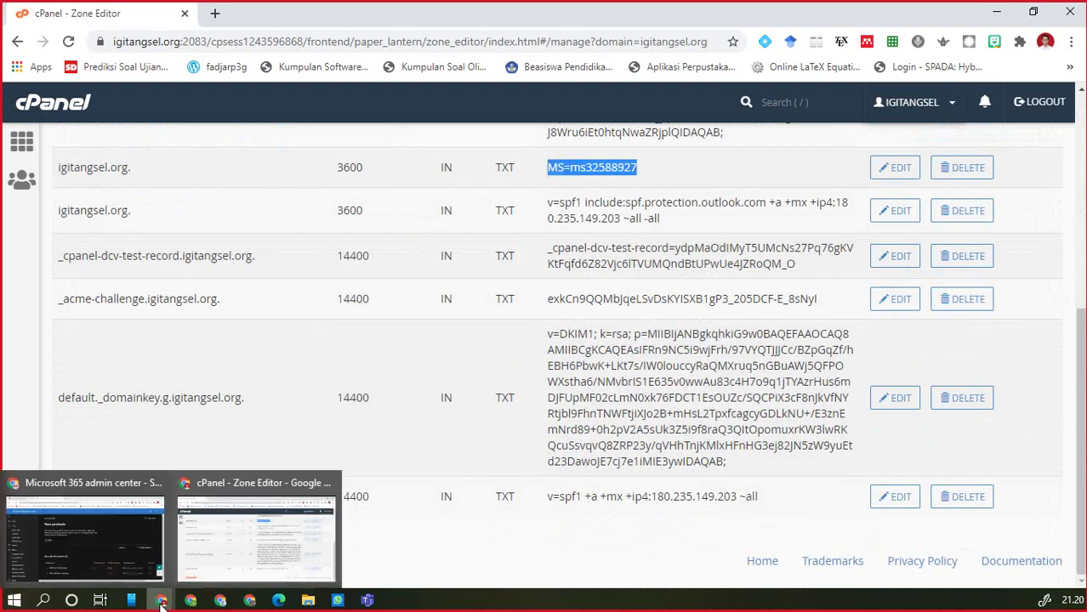
Check the signed-in account in Edge's admin center, then switch to Your products showing both Office 365 A1 subscriptions
left_click(996, 12)
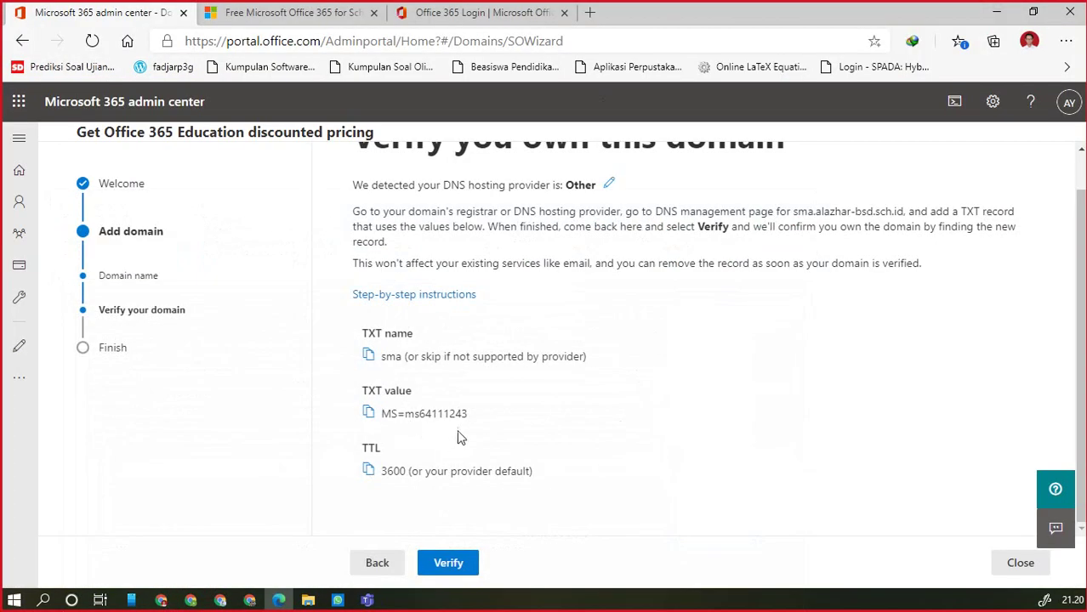
scroll(417, 257, "up", 1)
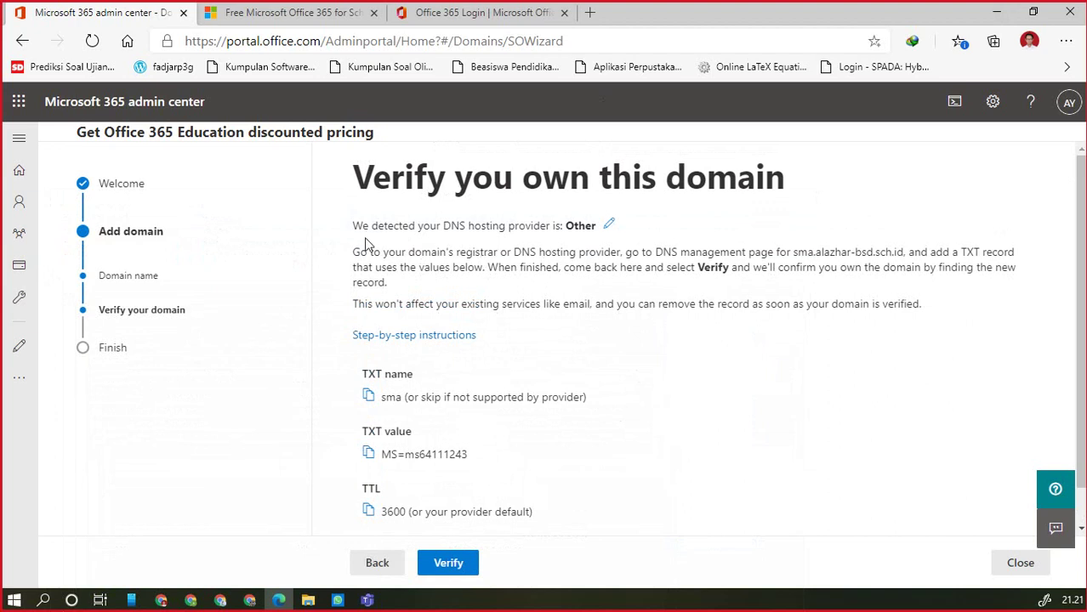
left_click(1069, 101)
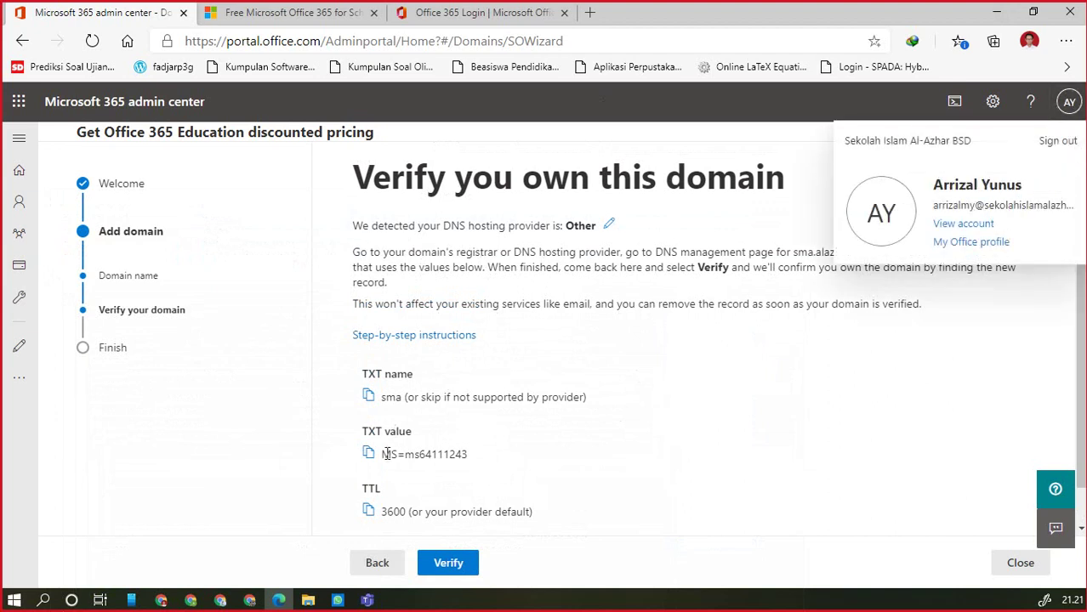
mouse_move(278, 602)
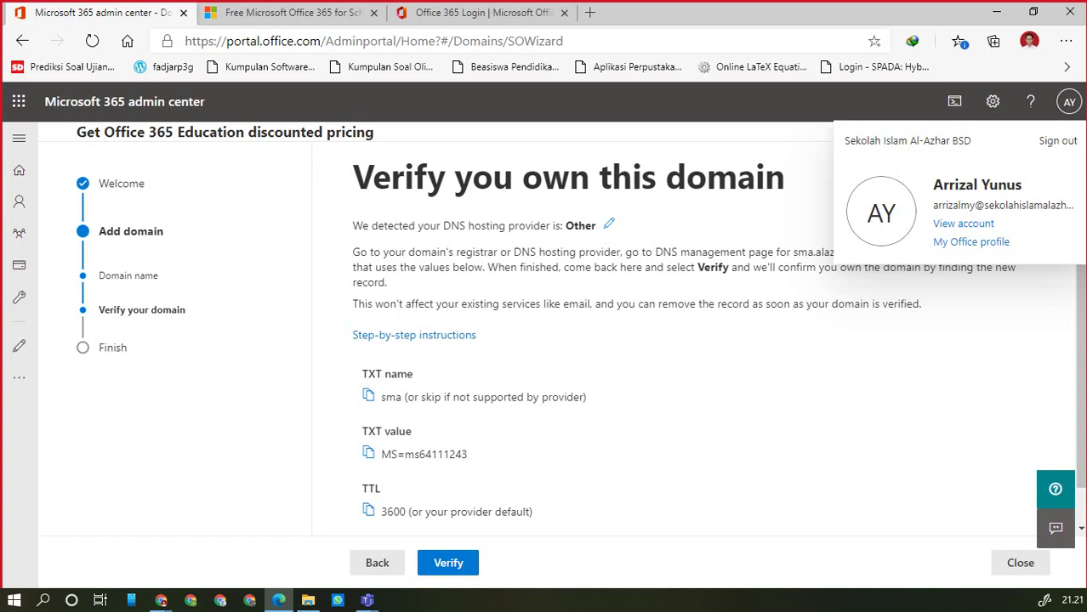
left_click(161, 600)
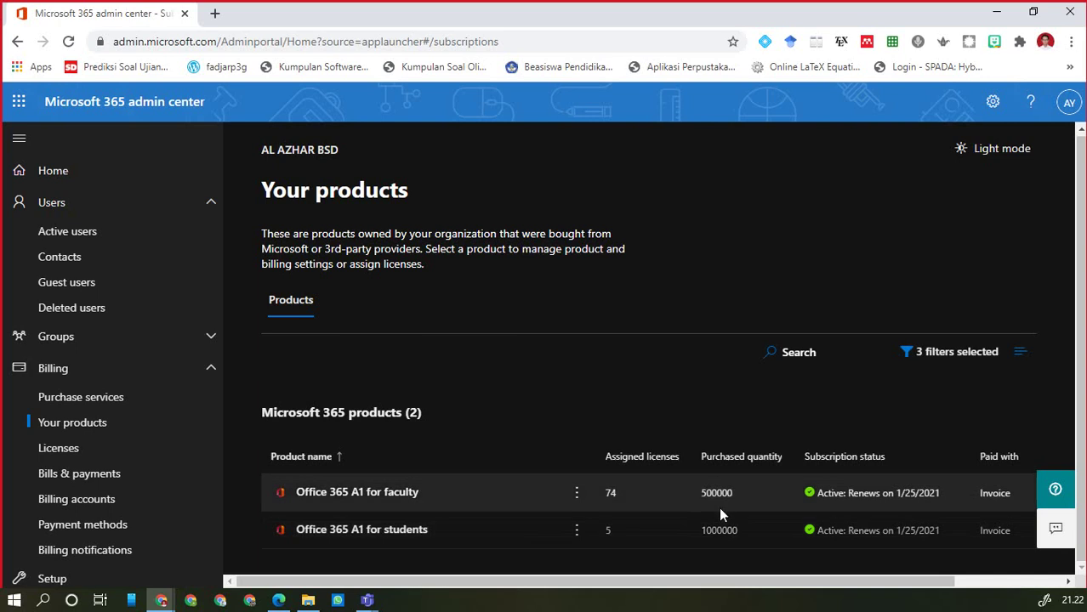
left_click(740, 494)
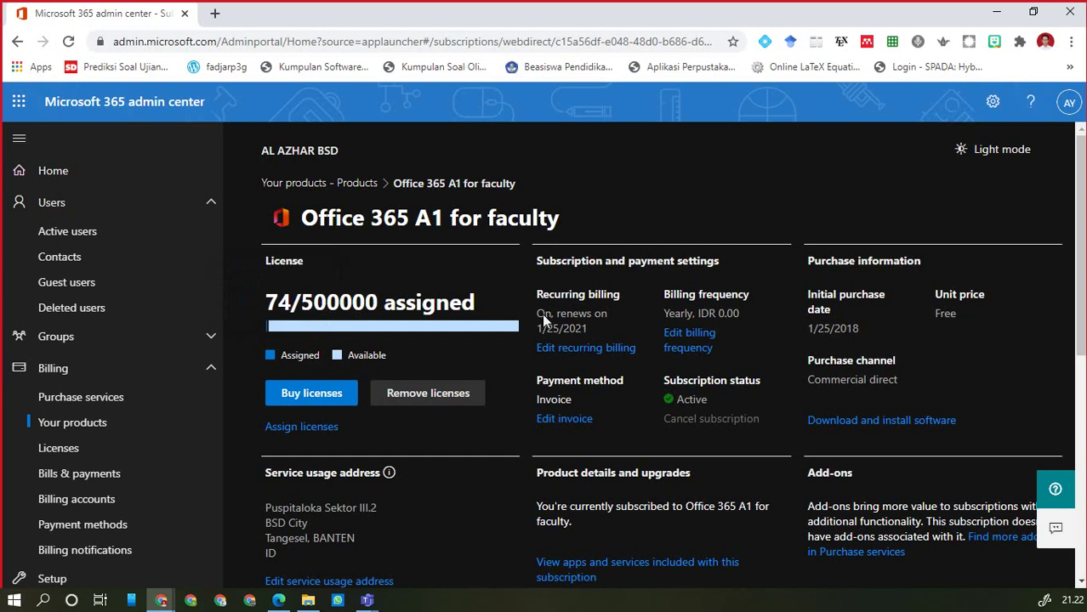
left_click_drag(665, 316, 725, 320)
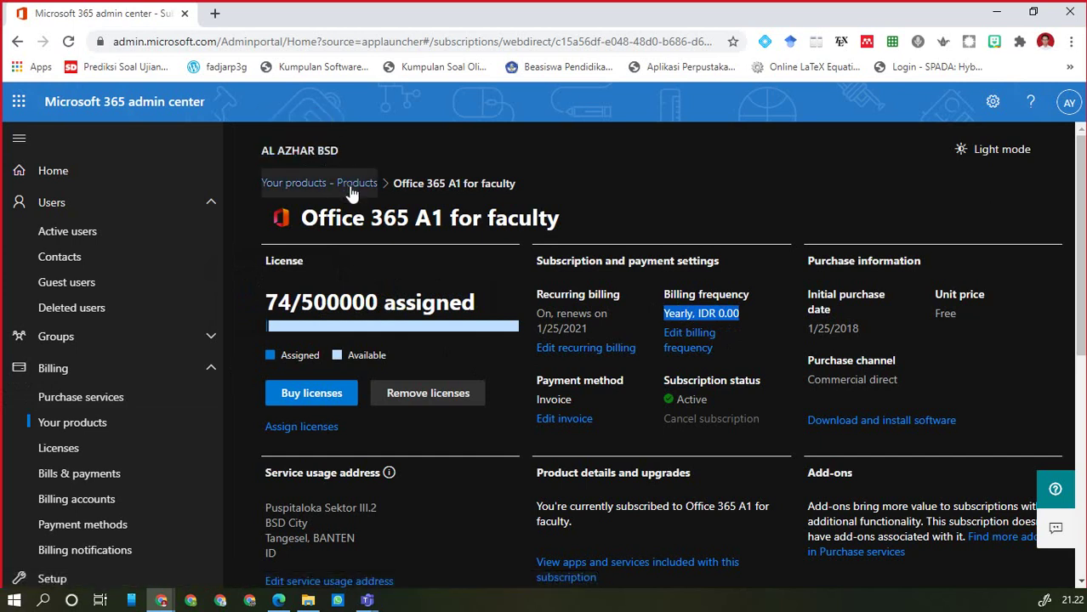
scroll(484, 391, "down", 5)
scroll(394, 365, "up", 5)
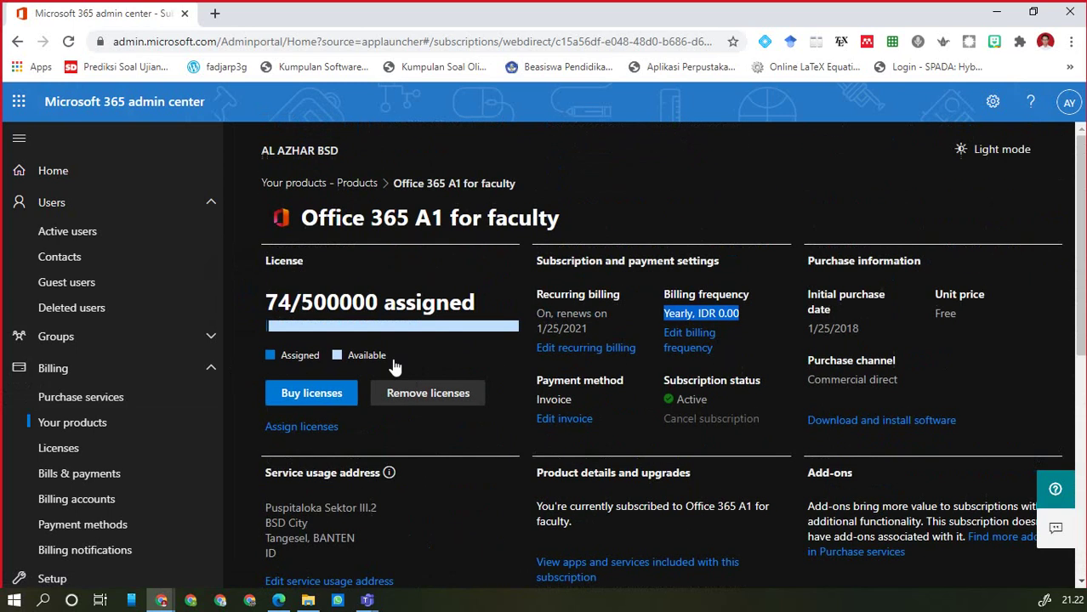
left_click(306, 184)
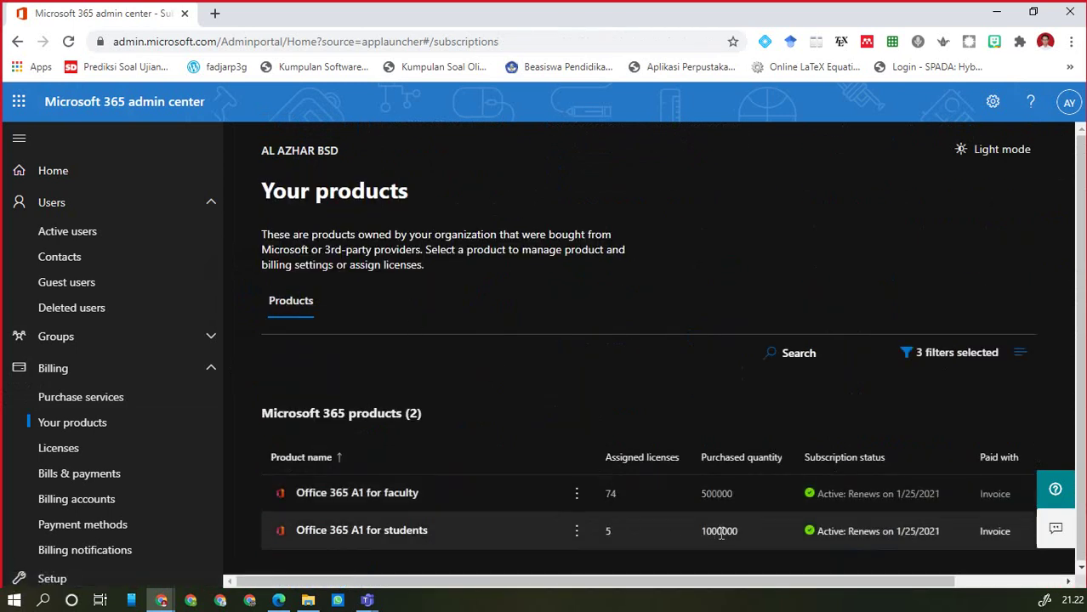
left_click(721, 531)
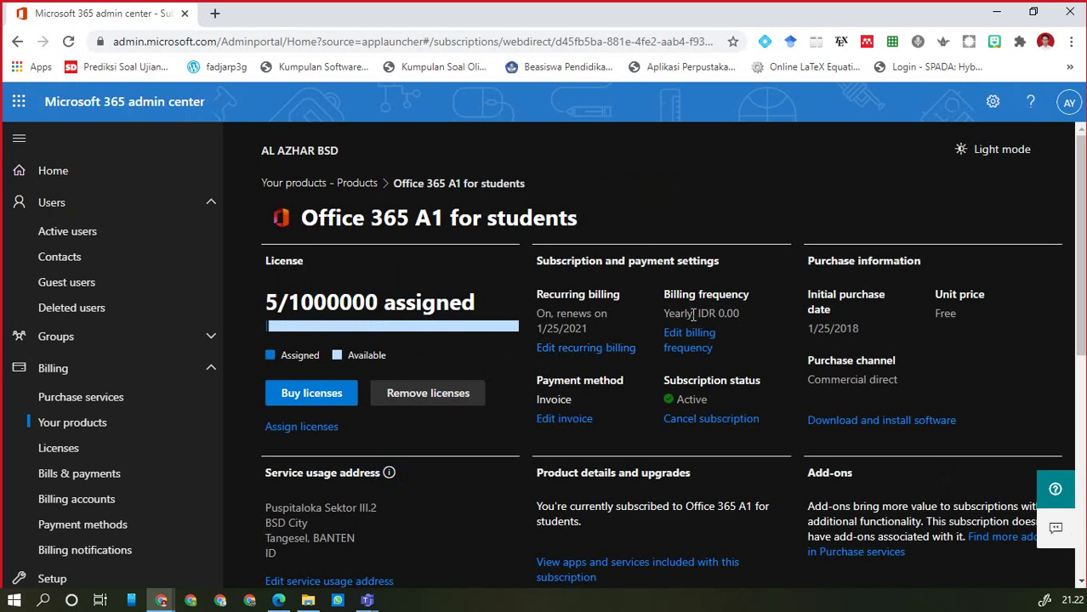
left_click_drag(670, 314, 729, 316)
left_click(729, 315)
left_click_drag(740, 313, 666, 314)
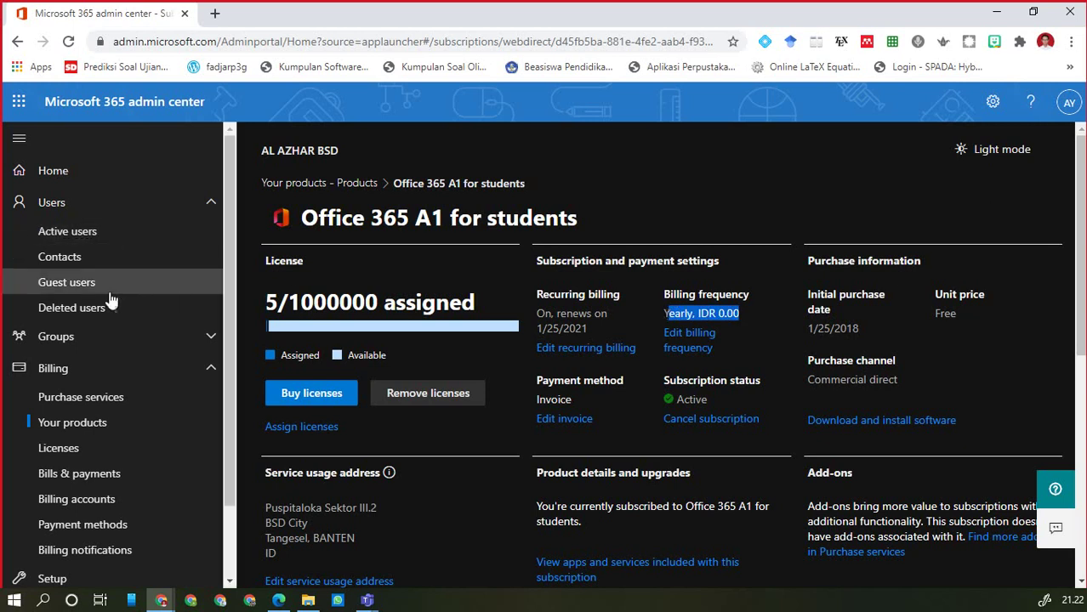
left_click(353, 182)
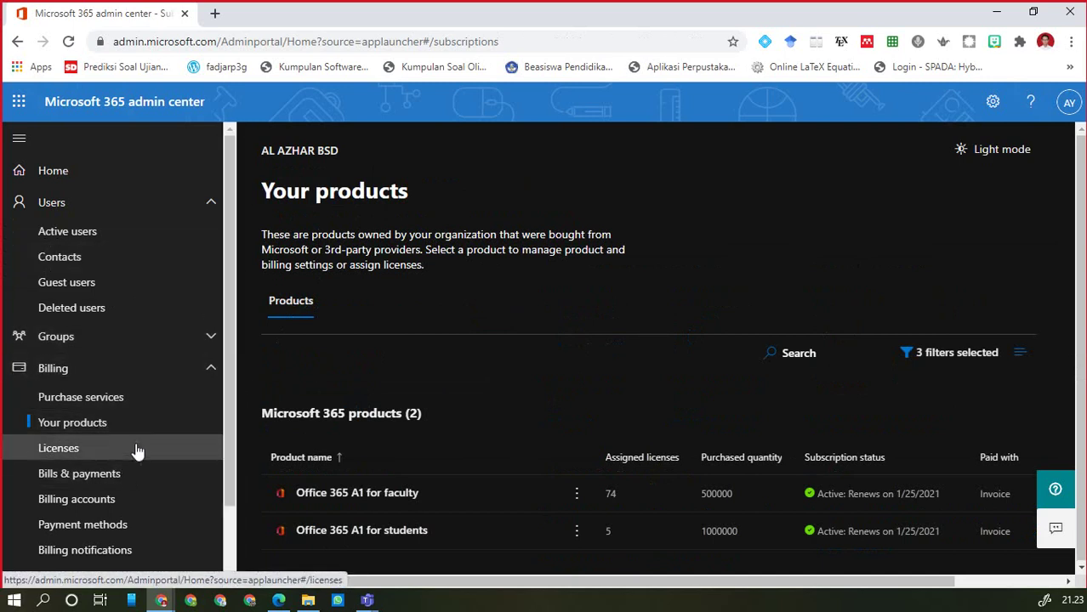
Go from Setup's 'Get your custom domain set up' guidance to the Domains page listing office.alazhar-bsd.sch.id
scroll(126, 496, "down", 1)
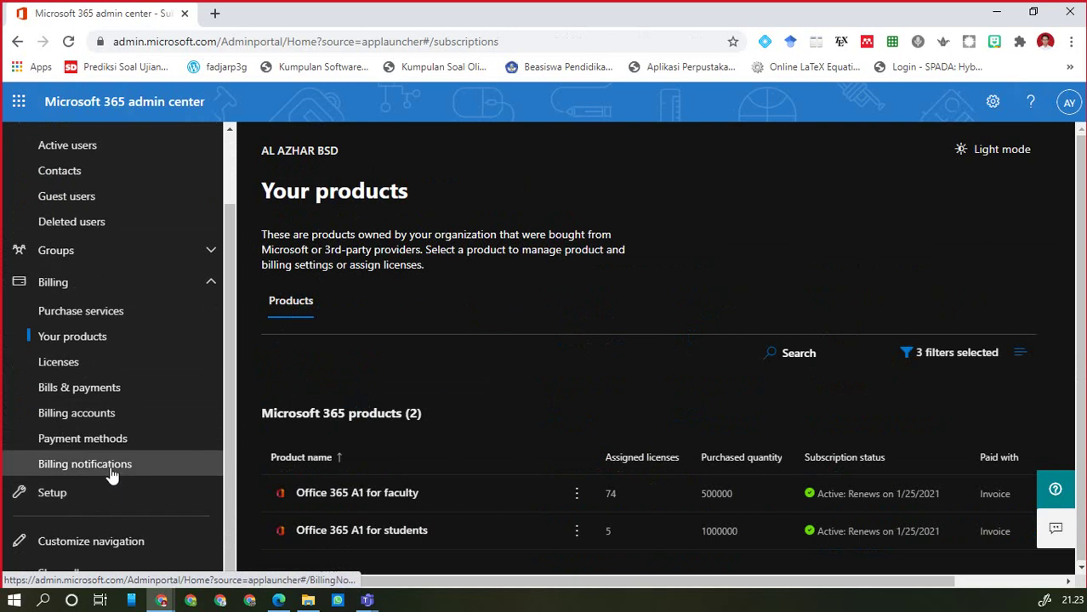
left_click(110, 497)
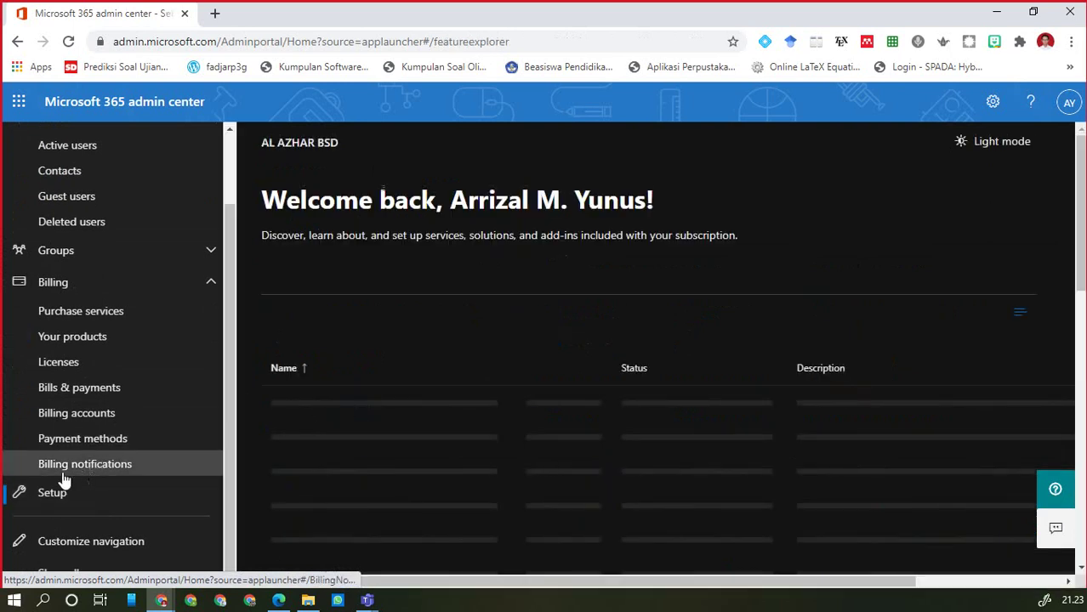
scroll(382, 436, "down", 2)
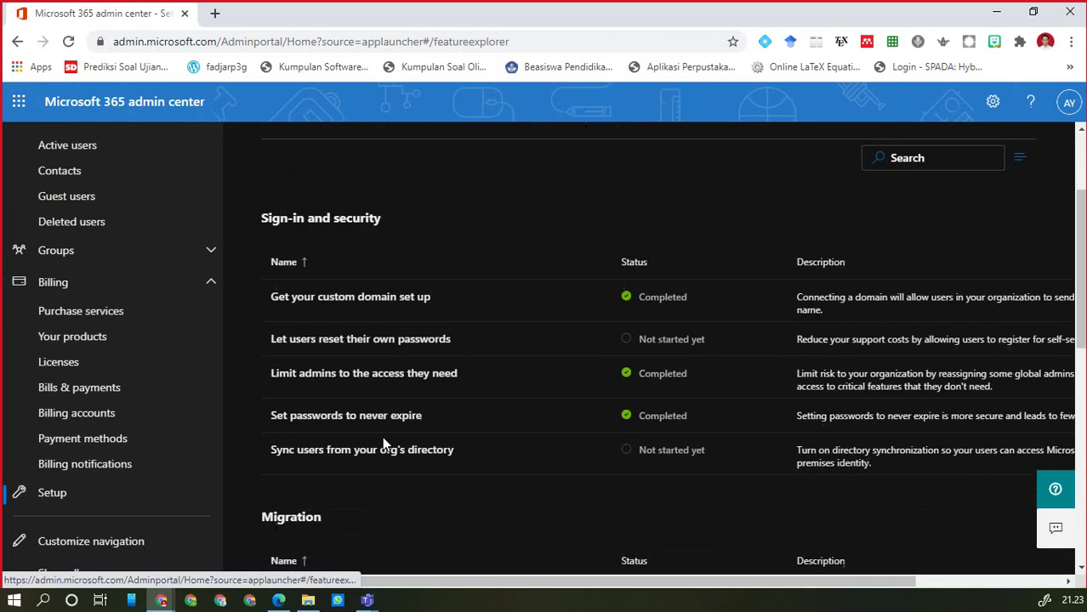
left_click(412, 293)
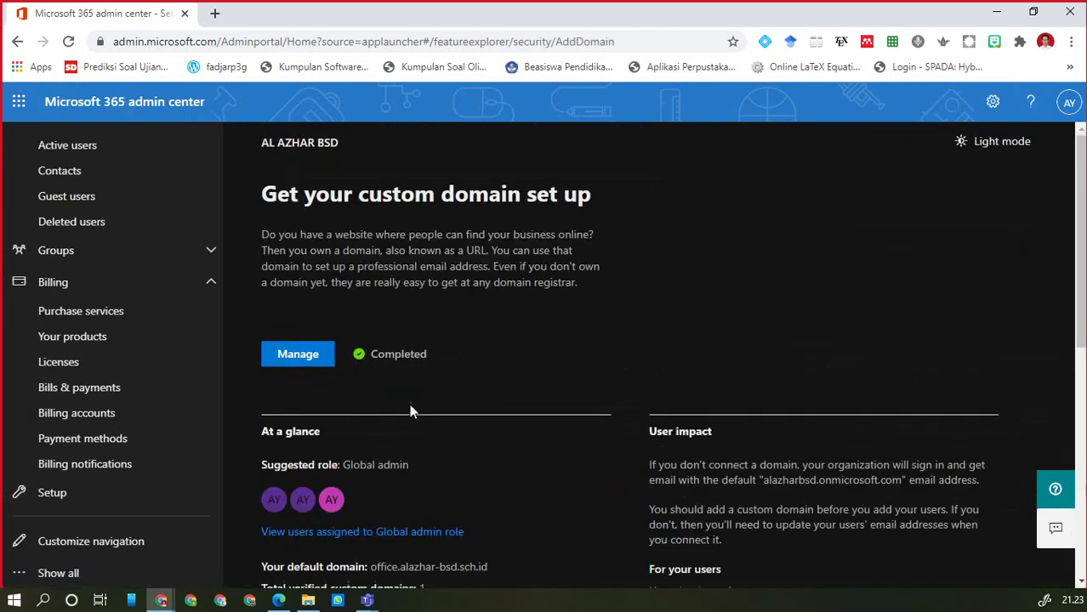
scroll(487, 353, "down", 2)
scroll(397, 272, "up", 1)
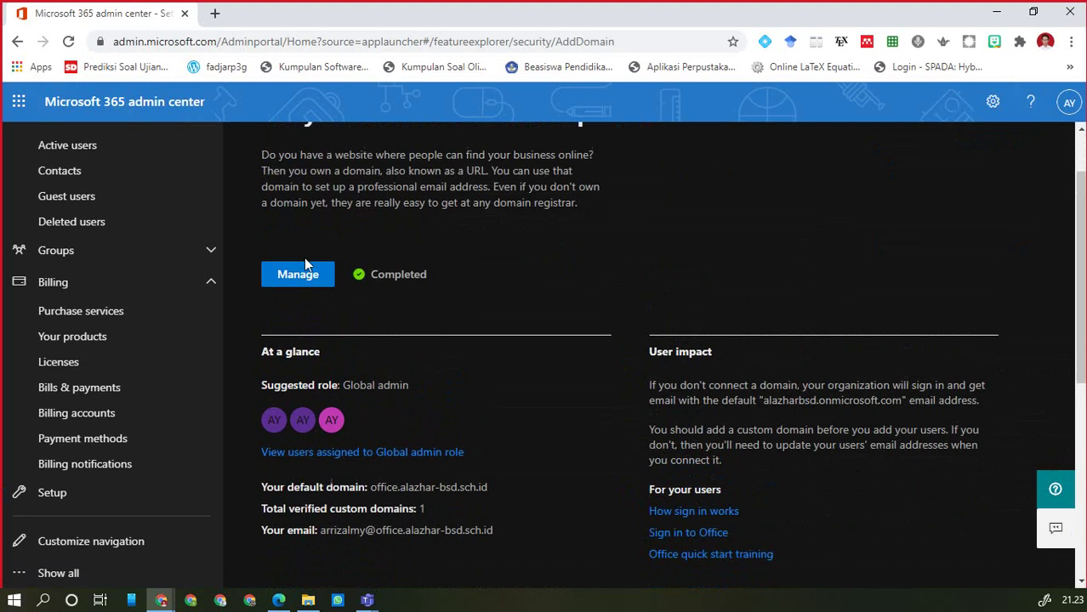
left_click(304, 277)
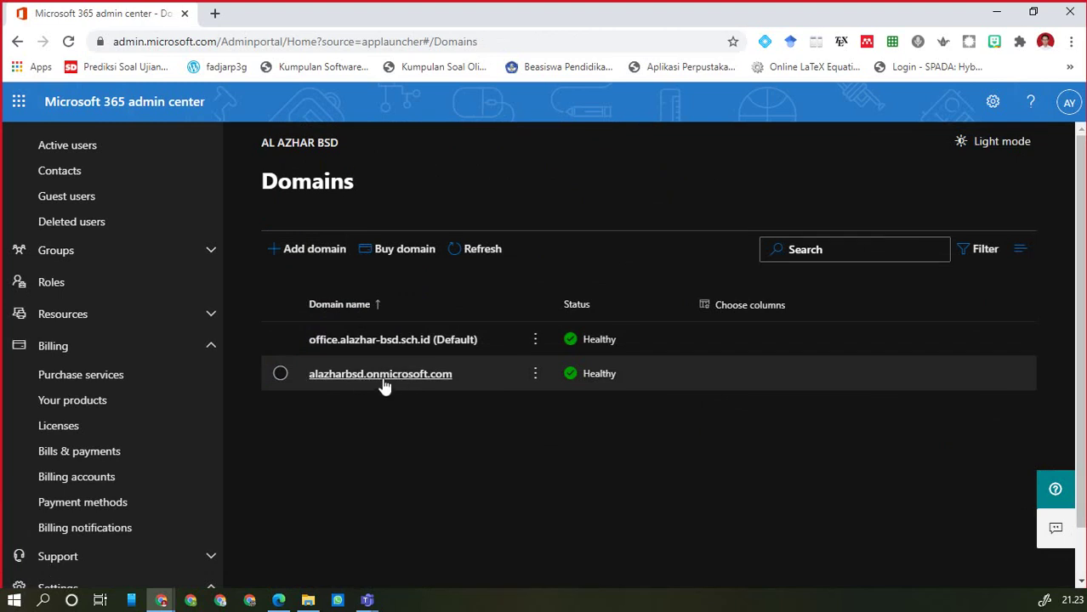
Open office.alazhar-bsd.sch.id's DNS records and scroll through the Exchange, Skype and Mobility entries, all OK
left_click(359, 341)
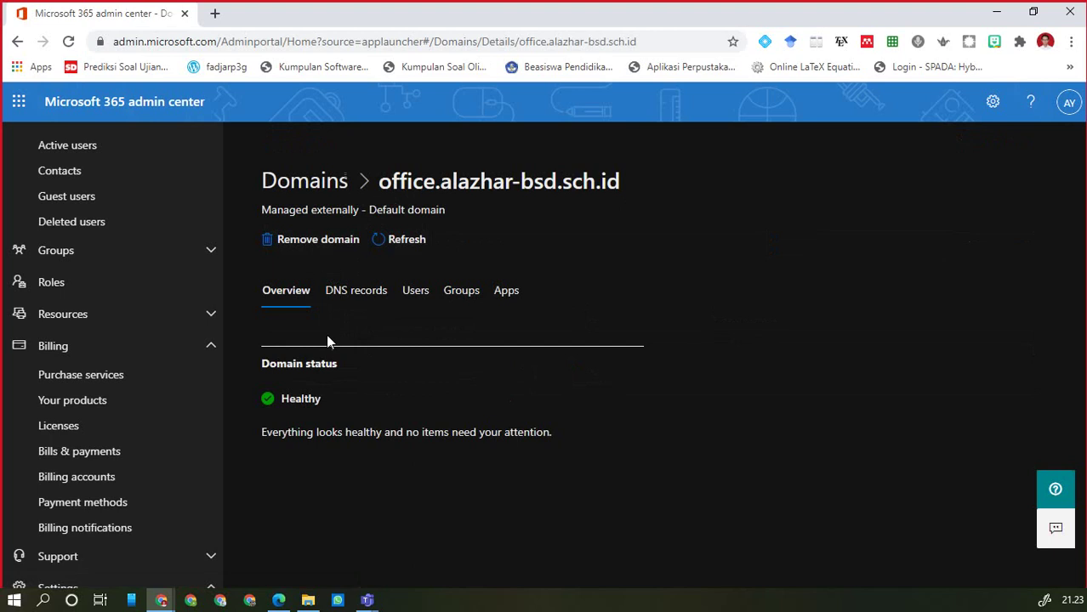
left_click(358, 297)
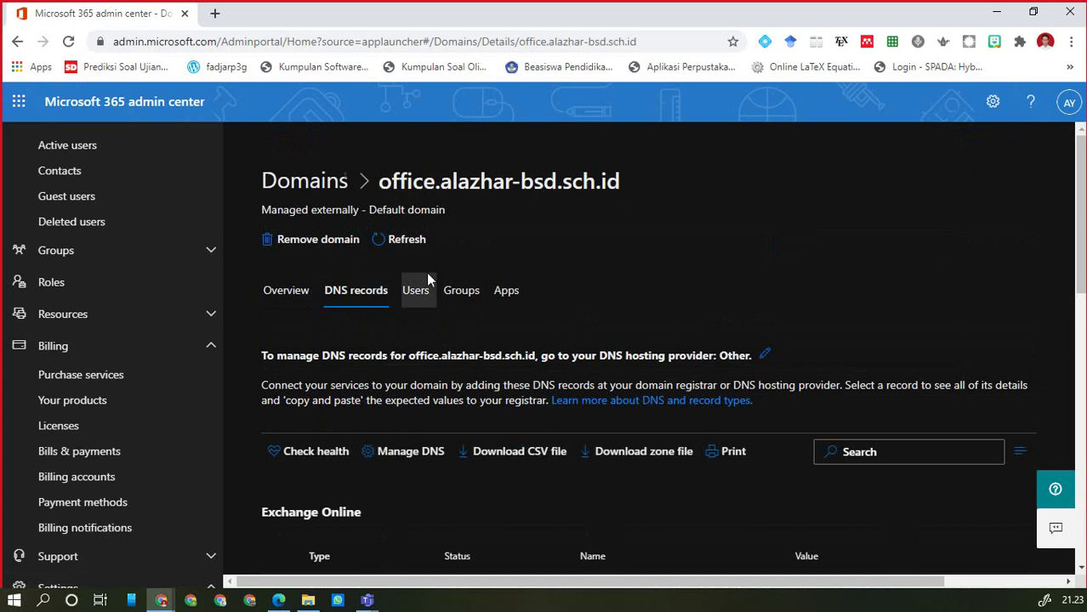
scroll(399, 374, "down", 2)
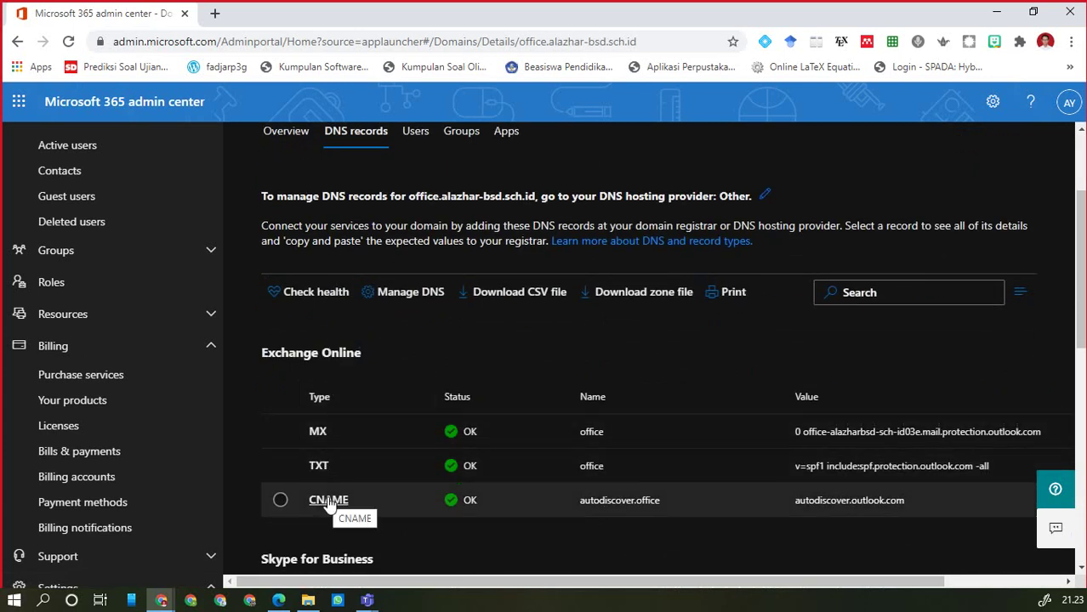
scroll(355, 453, "down", 3)
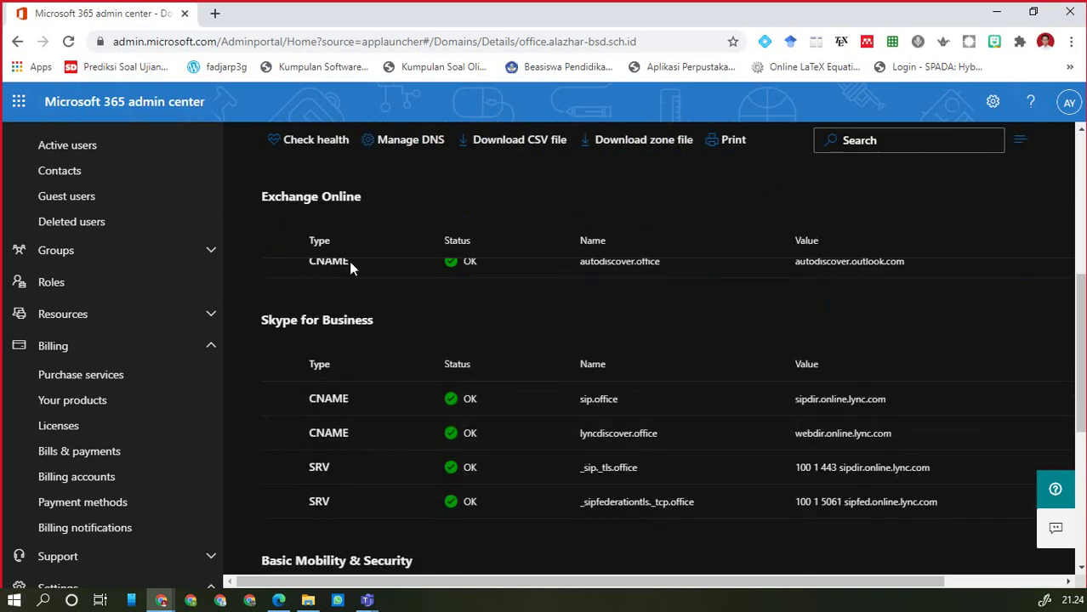
scroll(374, 297, "up", 3)
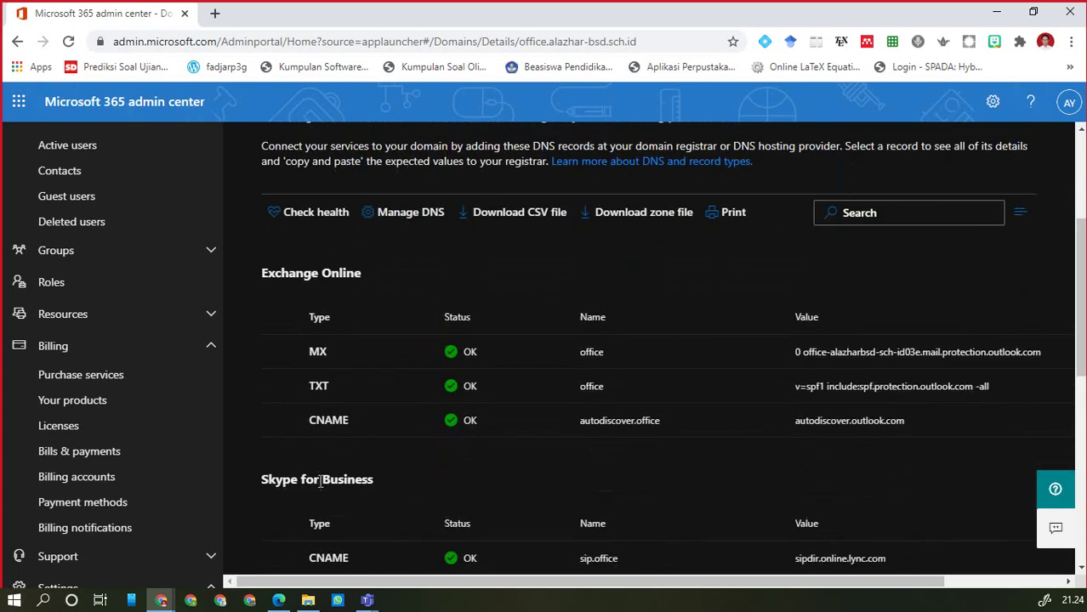
scroll(325, 474, "down", 4)
scroll(332, 442, "down", 3)
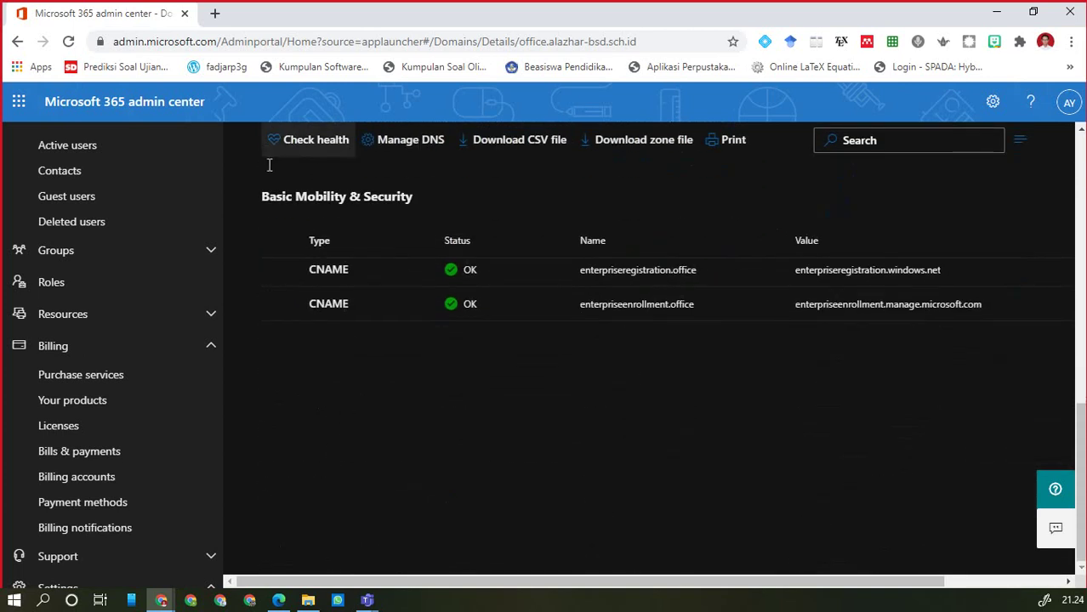
Review igitangsel.org's TXT records, filter to MX then CNAME records in cPanel, and minimize the Zone Editor
mouse_move(164, 604)
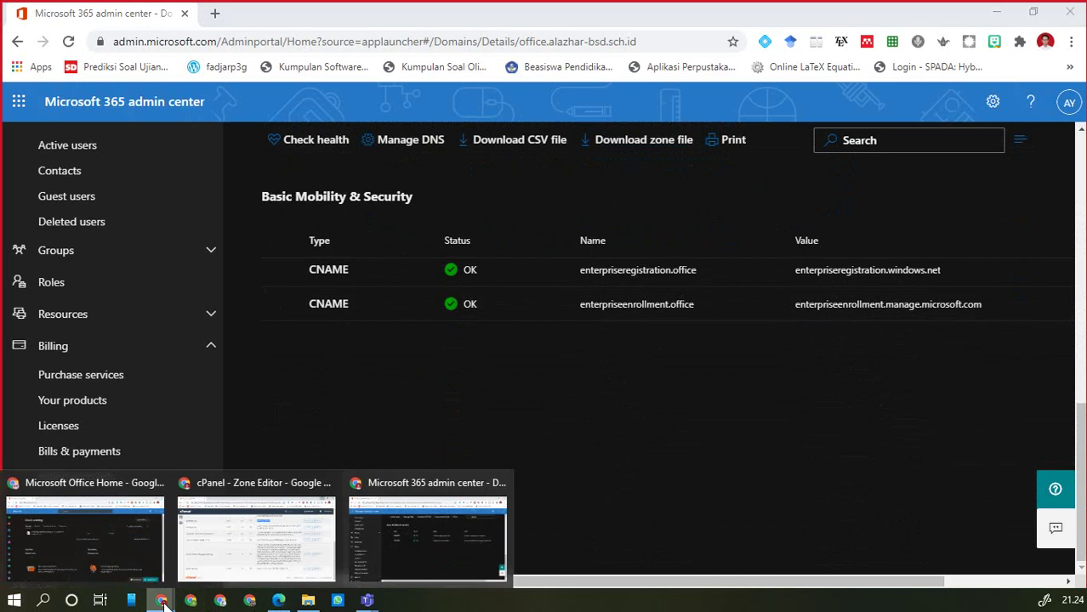
left_click(255, 536)
scroll(187, 140, "up", 5)
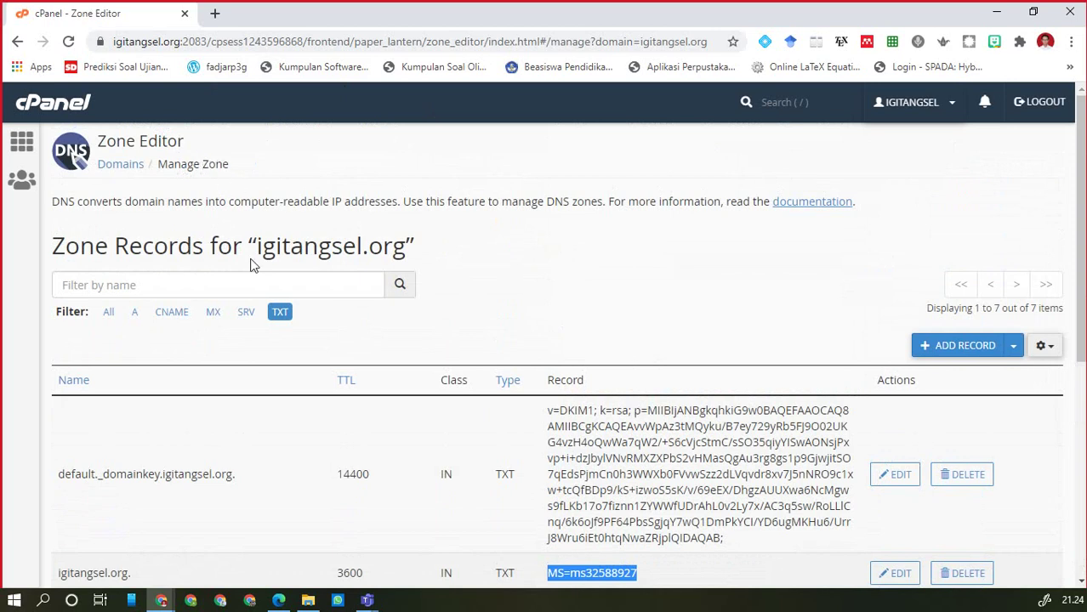
scroll(631, 446, "down", 3)
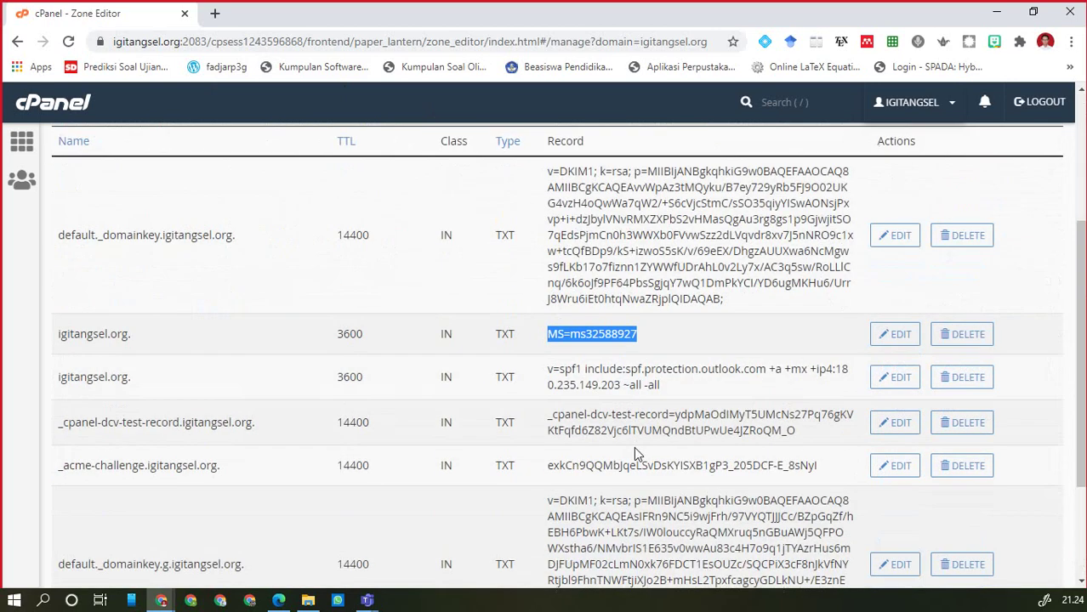
scroll(585, 366, "down", 2)
scroll(580, 388, "up", 5)
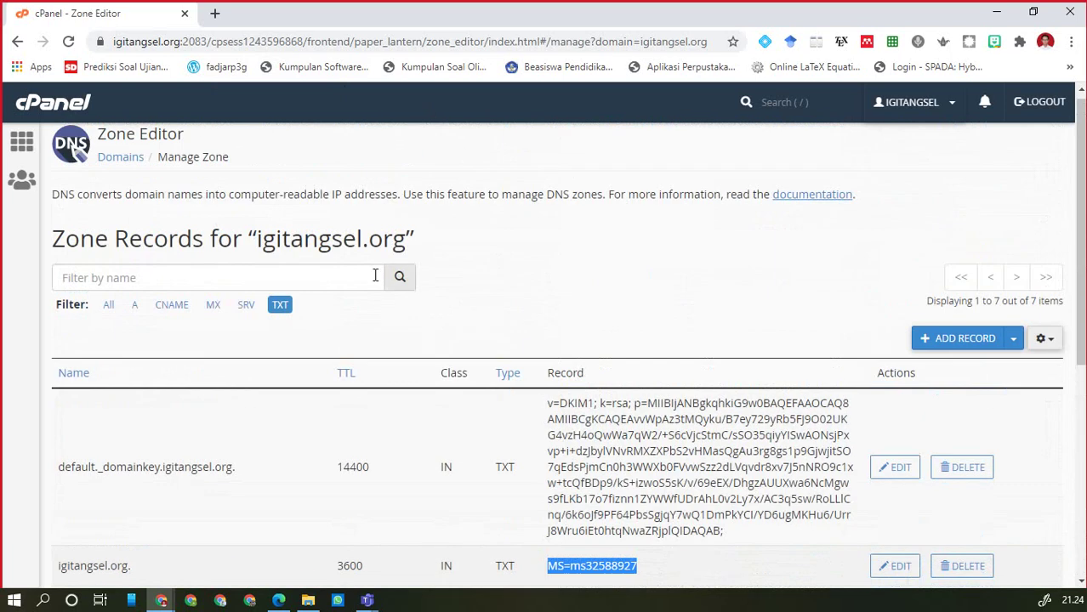
left_click(213, 313)
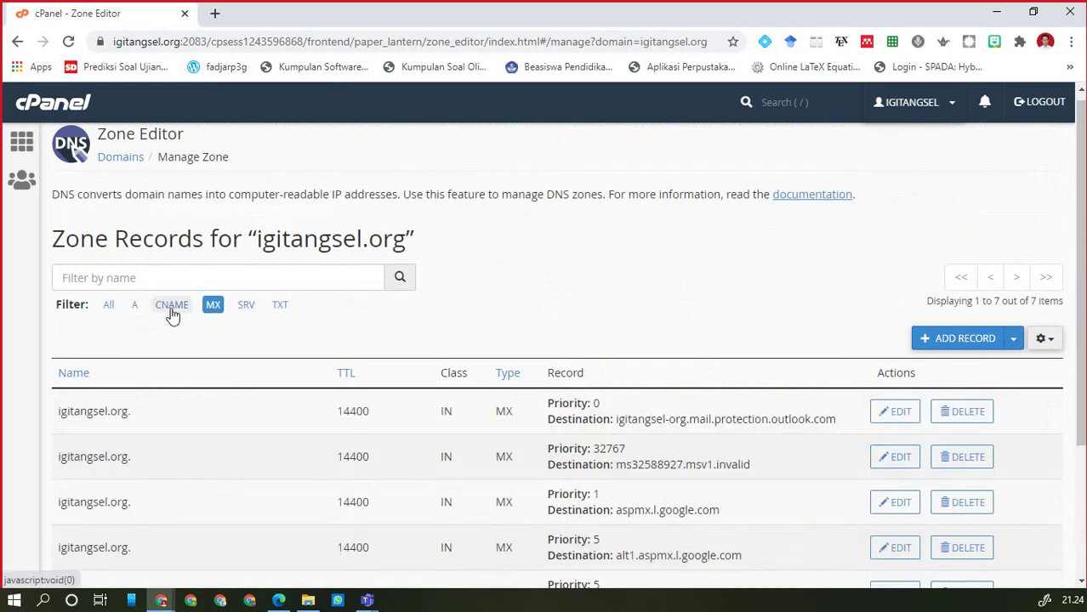
left_click(172, 310)
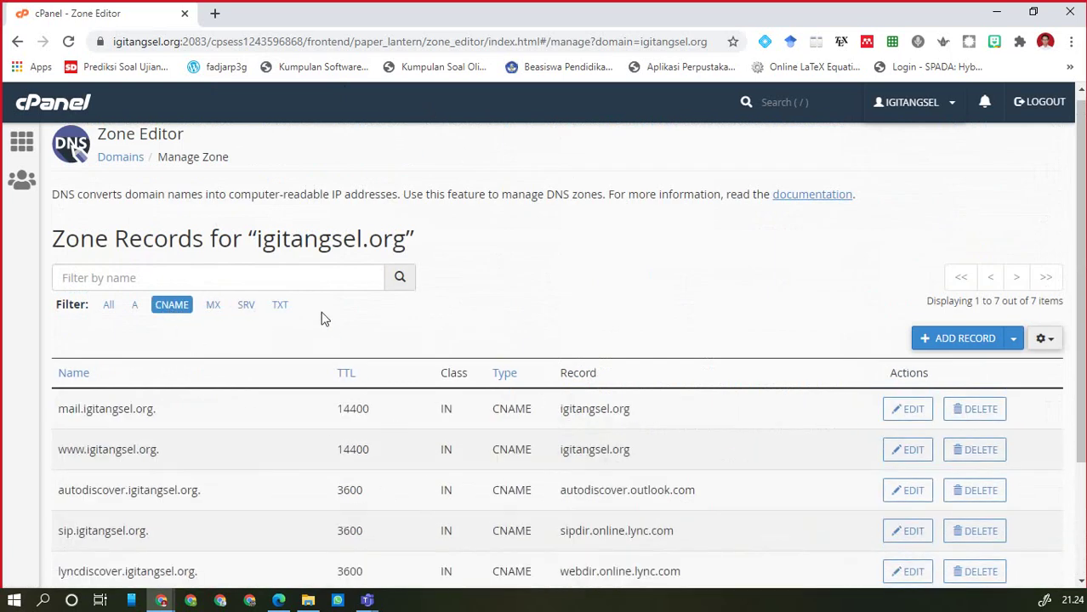
left_click(1000, 17)
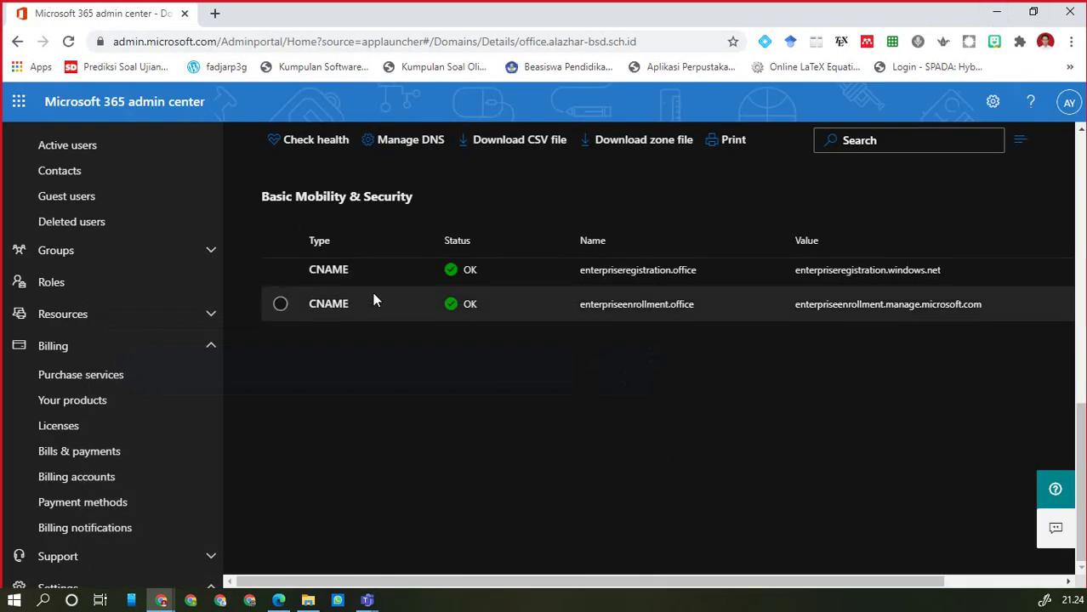
Scroll back to the top of the DNS records and close the Chrome window
scroll(341, 298, "up", 10)
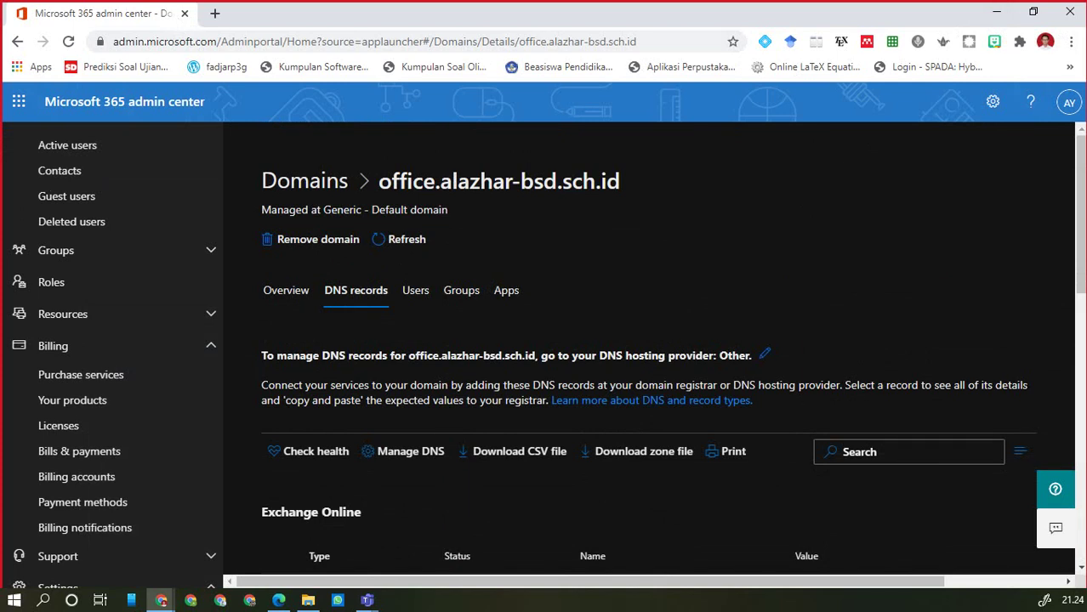
left_click(1070, 12)
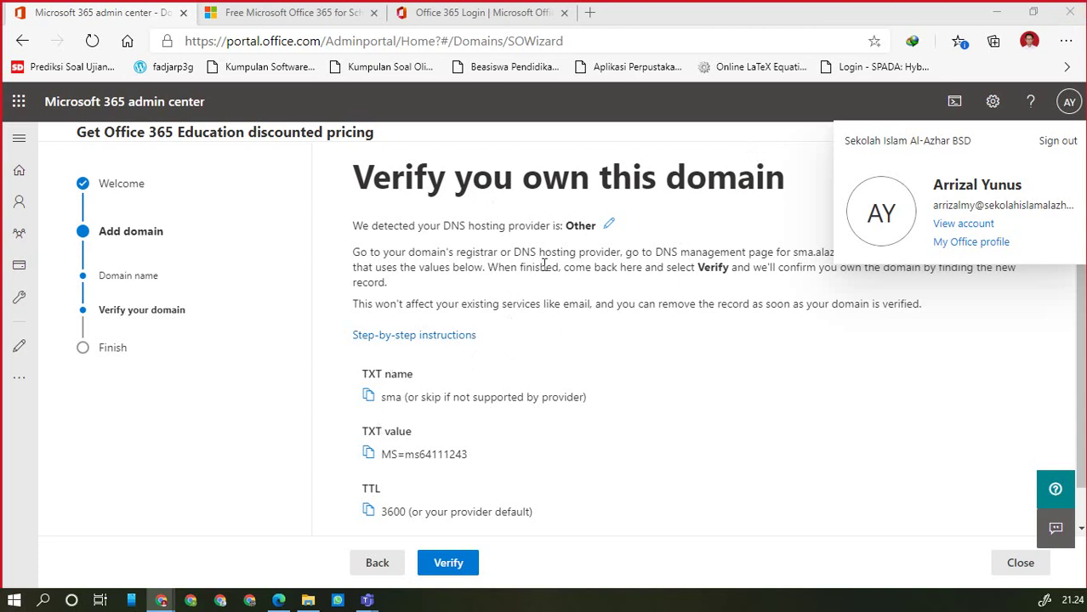
Dismiss the account flyout to reveal the sma TXT record with its verification value and TTL 3600
left_click(762, 230)
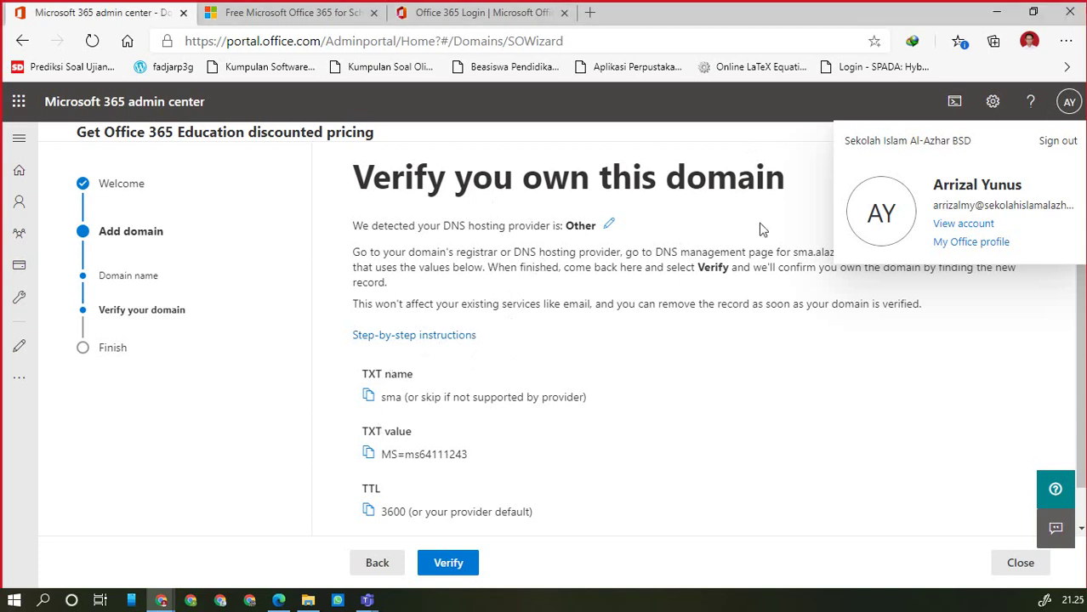
mouse_move(20, 204)
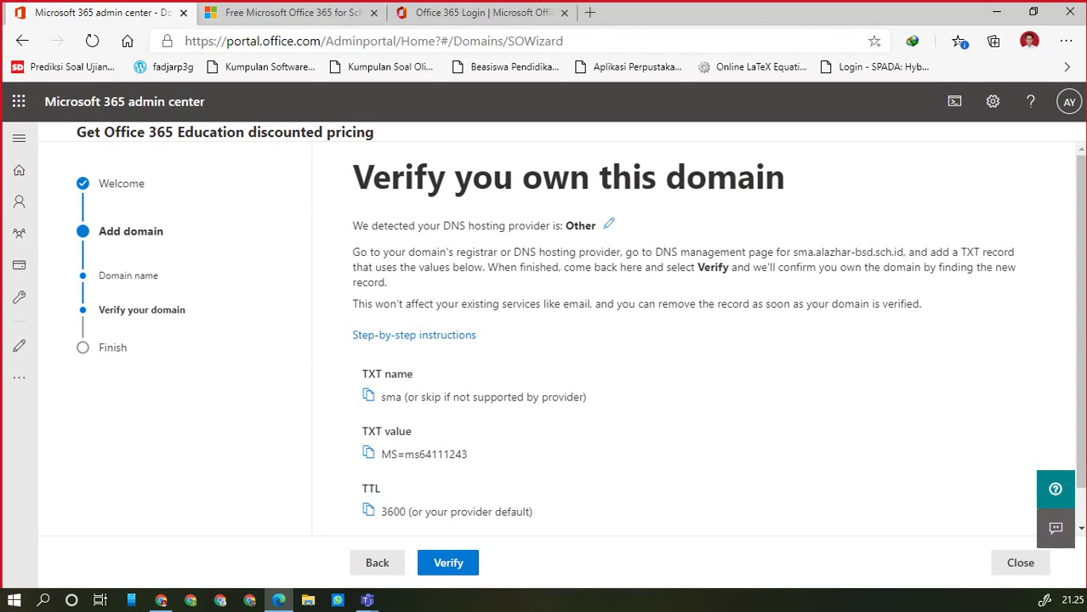
Bring the Teams meeting forward, maximize it and show the Participants list
key("alt+Tab")
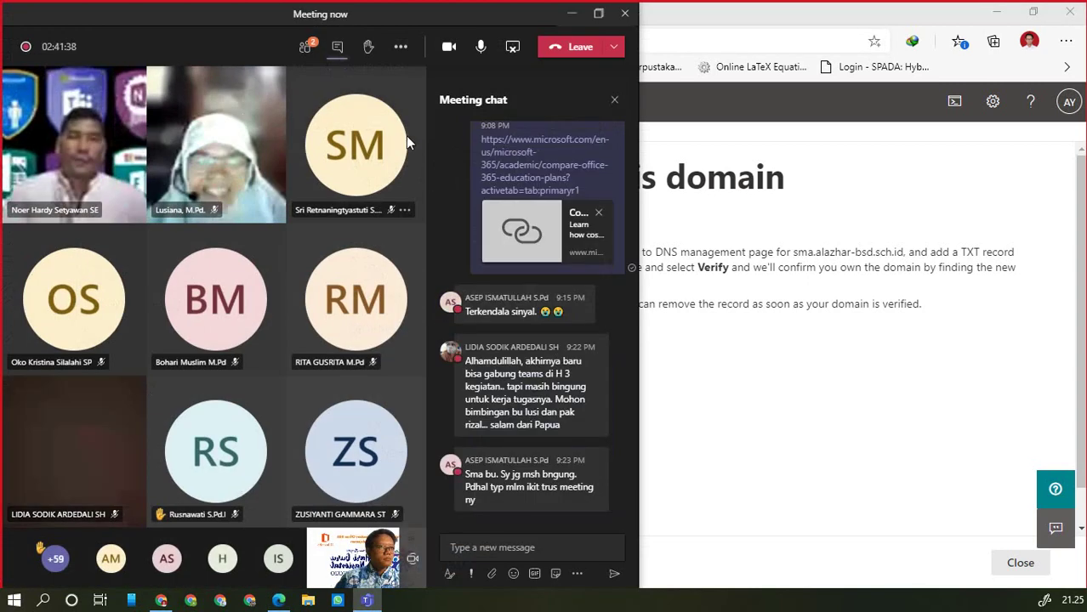
left_click(597, 14)
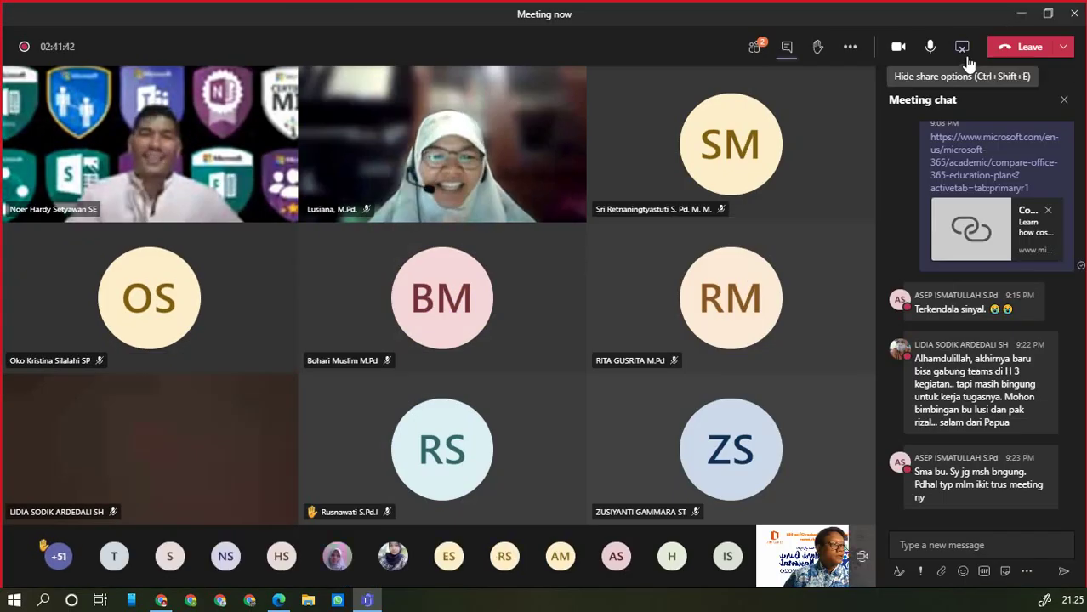
left_click(762, 47)
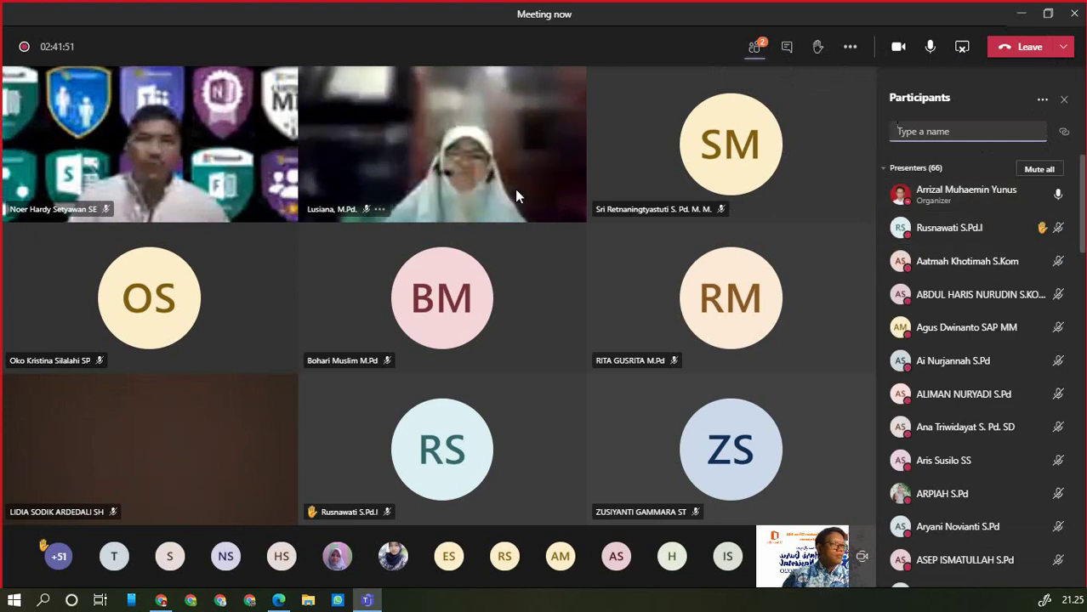
Open and dismiss the second participant's tile options menu twice without choosing anything
left_click(379, 208)
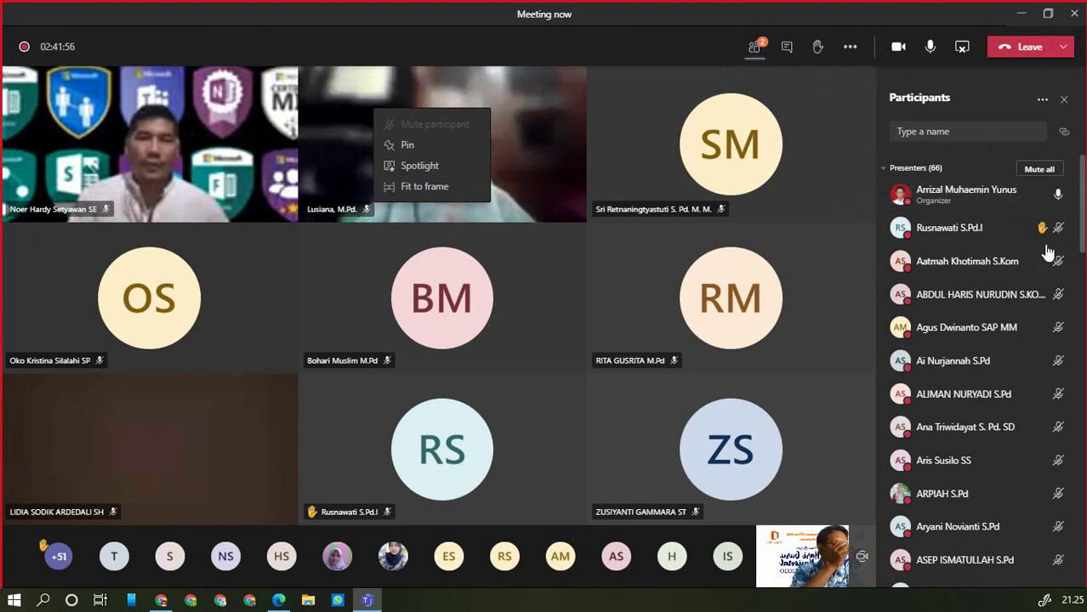
left_click(505, 87)
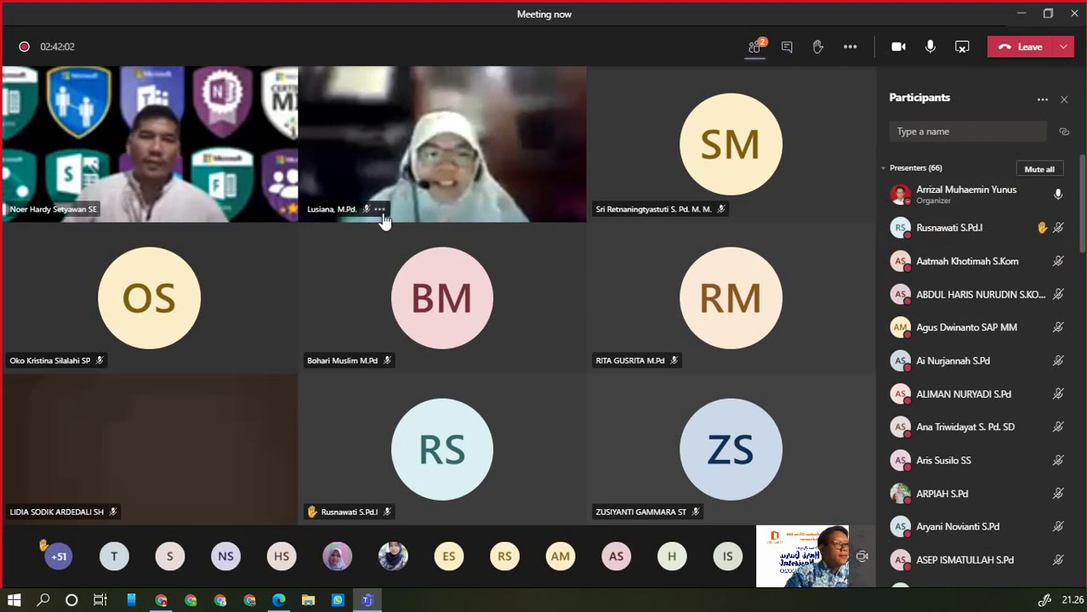
left_click(381, 211)
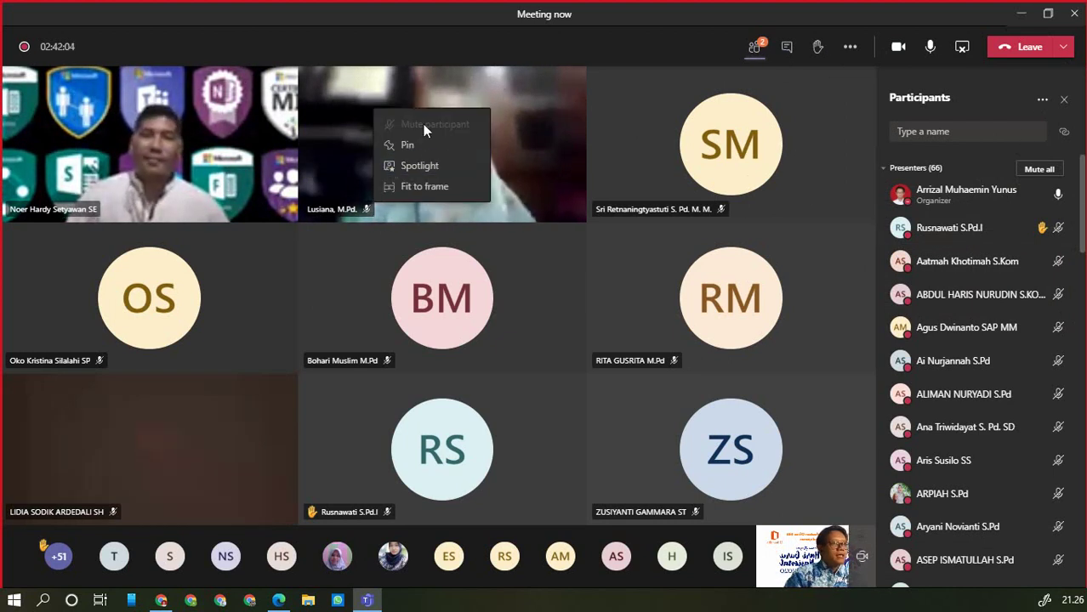
left_click(462, 87)
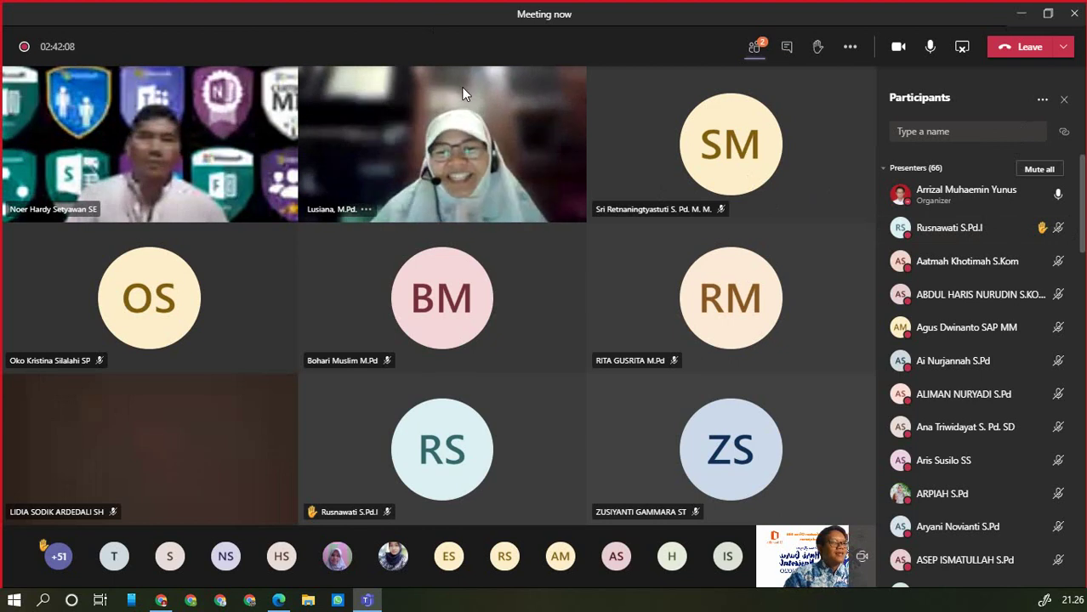